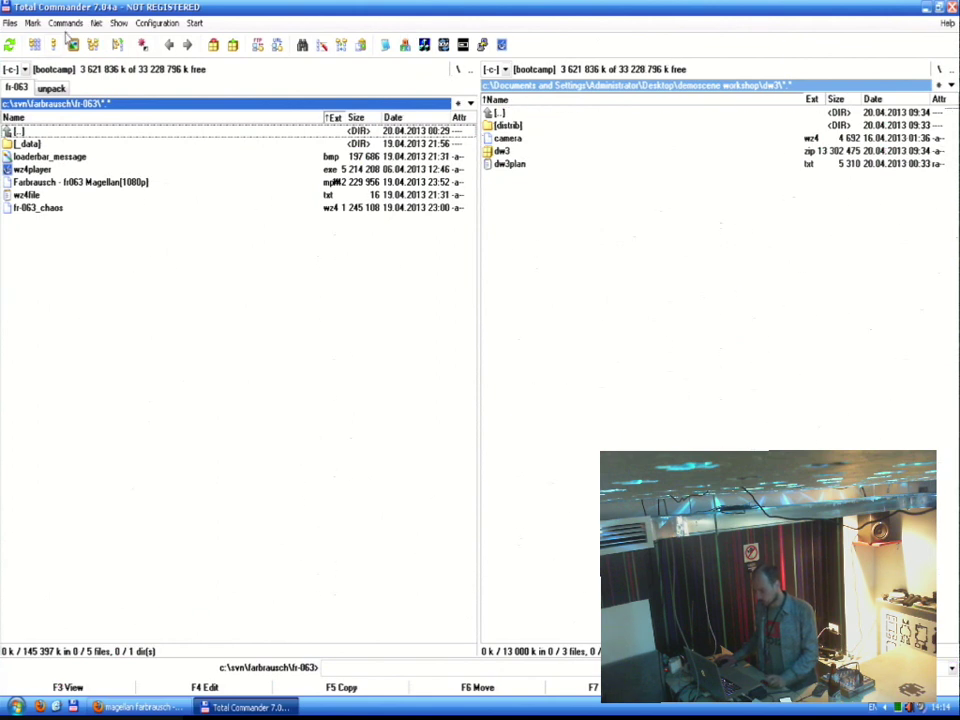
Go up to the farbrausch folder and open the distrib folder of dw3 in the other pane
double_click(22, 133)
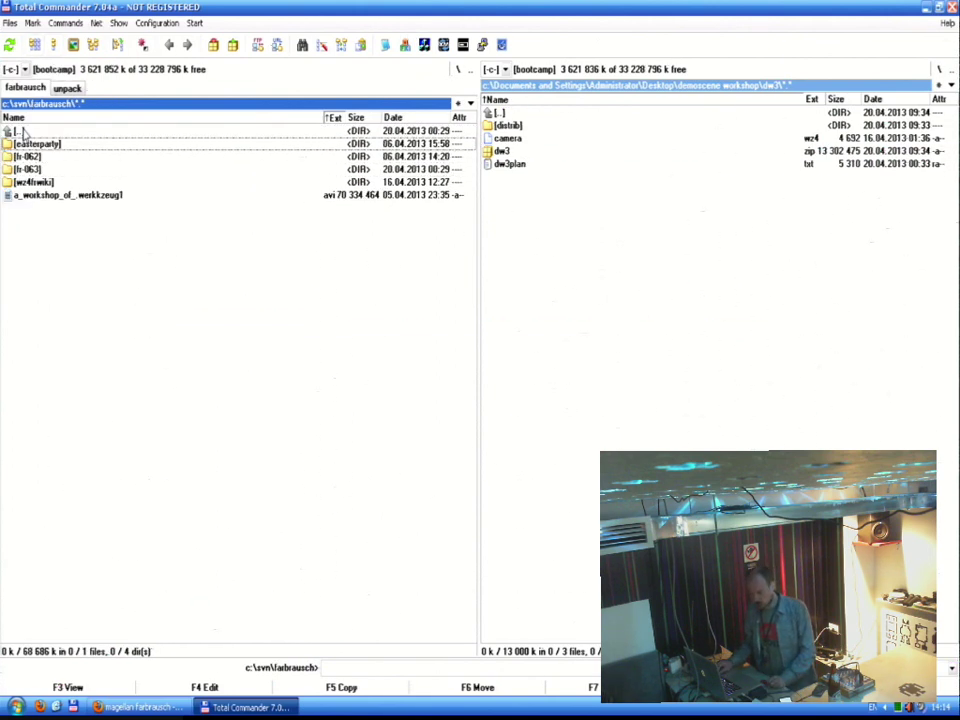
key("Tab")
key("Up")
key("Up")
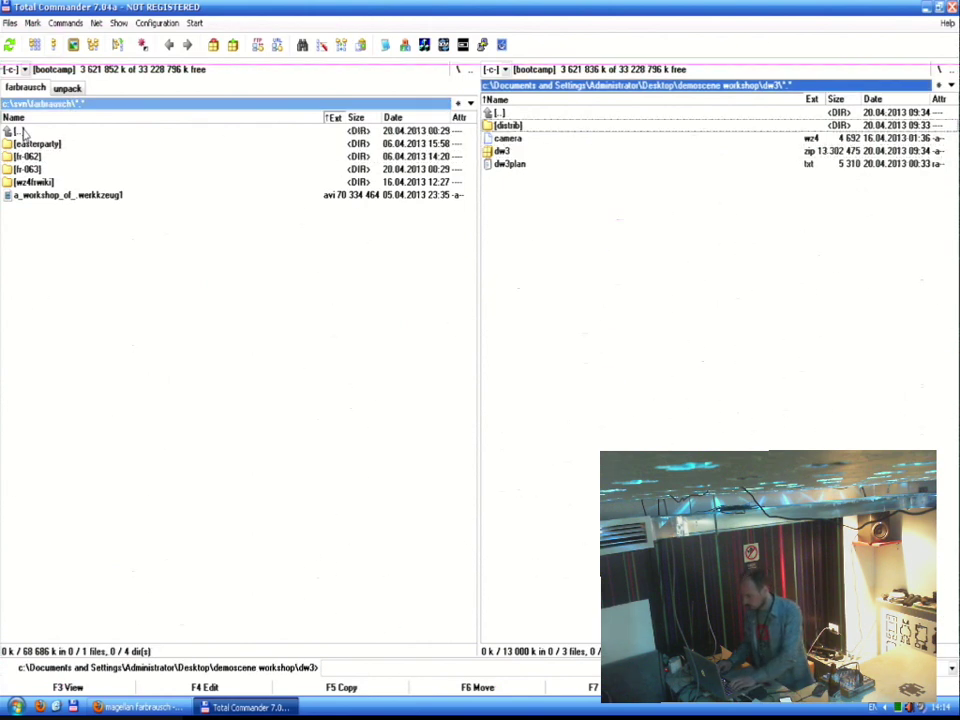
key("Return")
key("BackSpace")
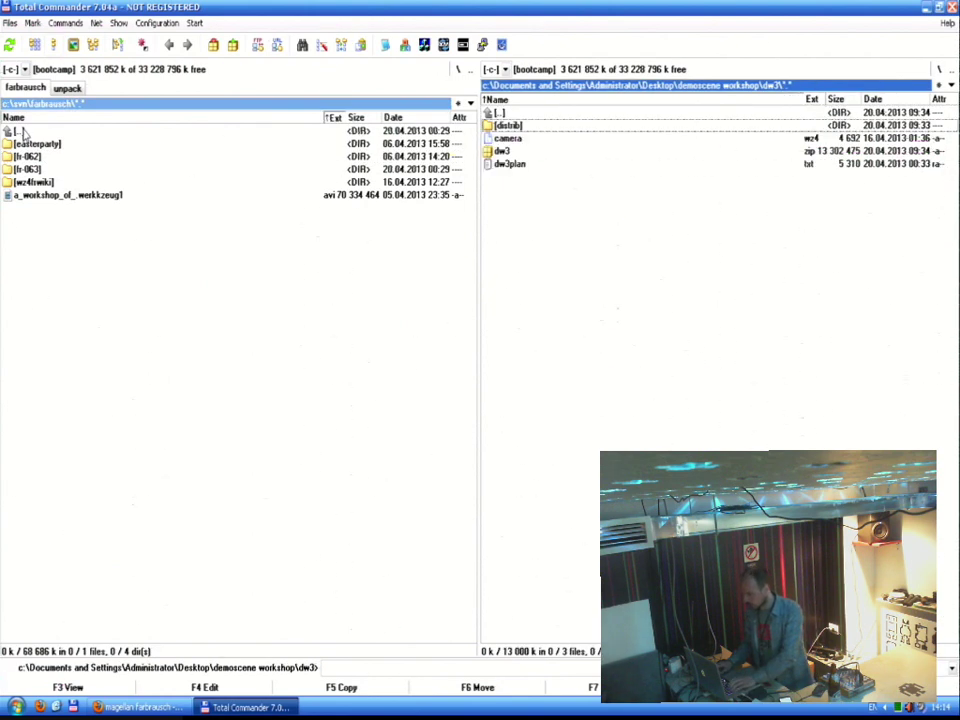
key("BackSpace")
key("Return")
key("Down")
key("Return")
key("Down")
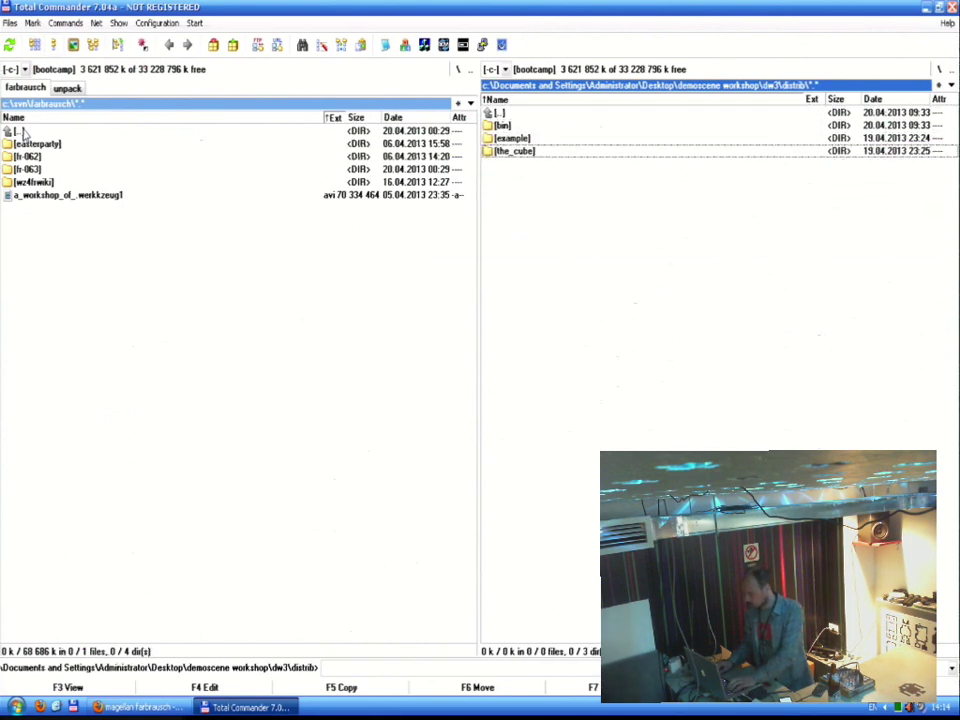
Open the fr-062 folder and load fr-062_party.wz4 in werkkzeug4
key("Tab")
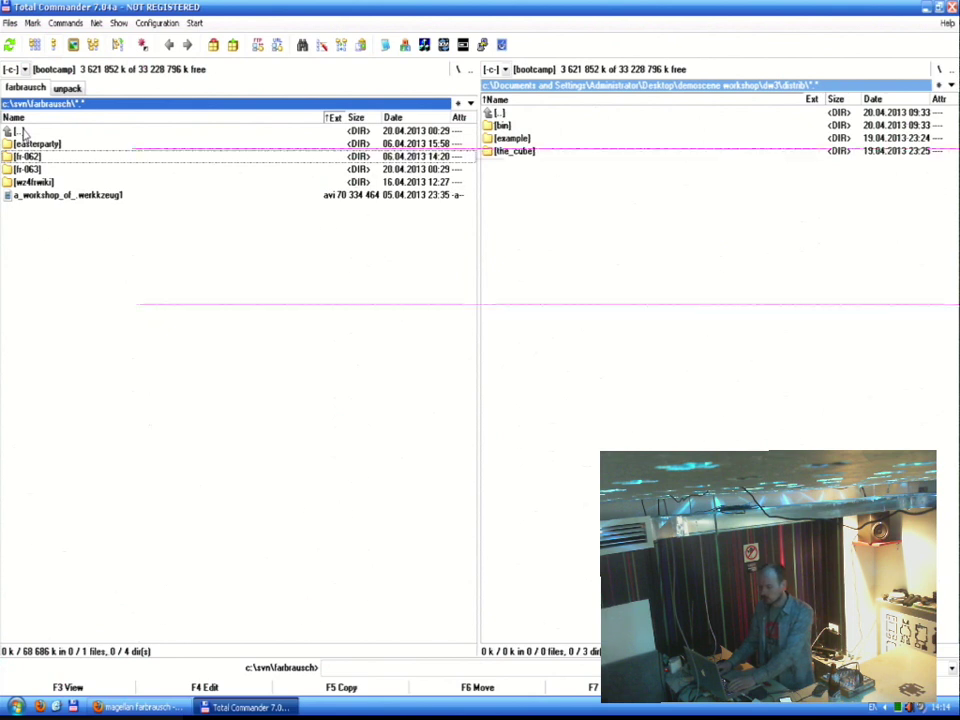
key("Return")
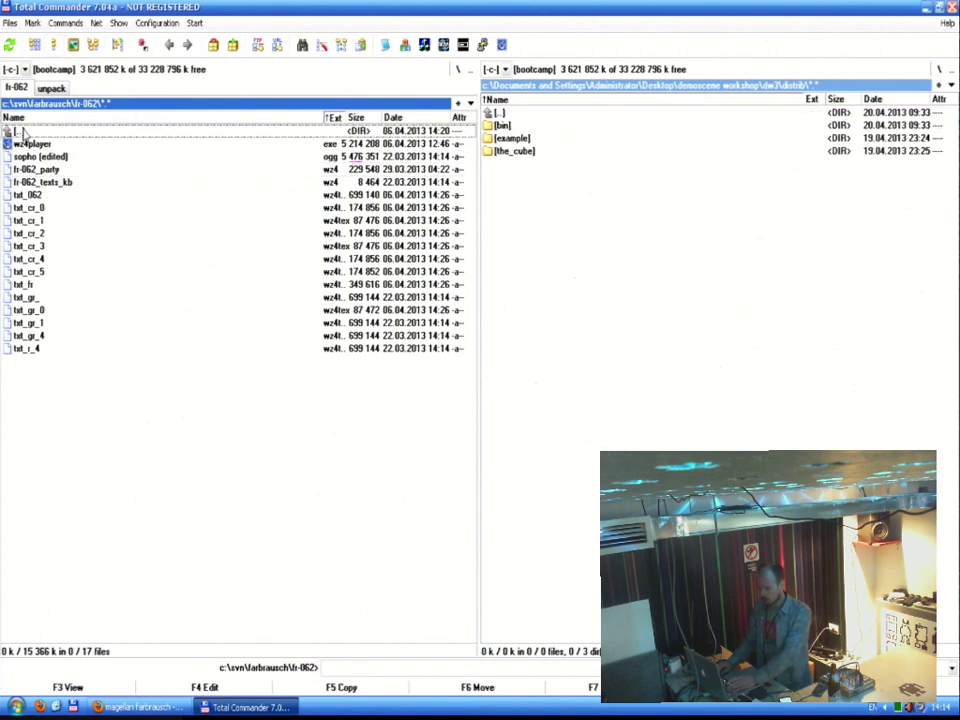
double_click(23, 133)
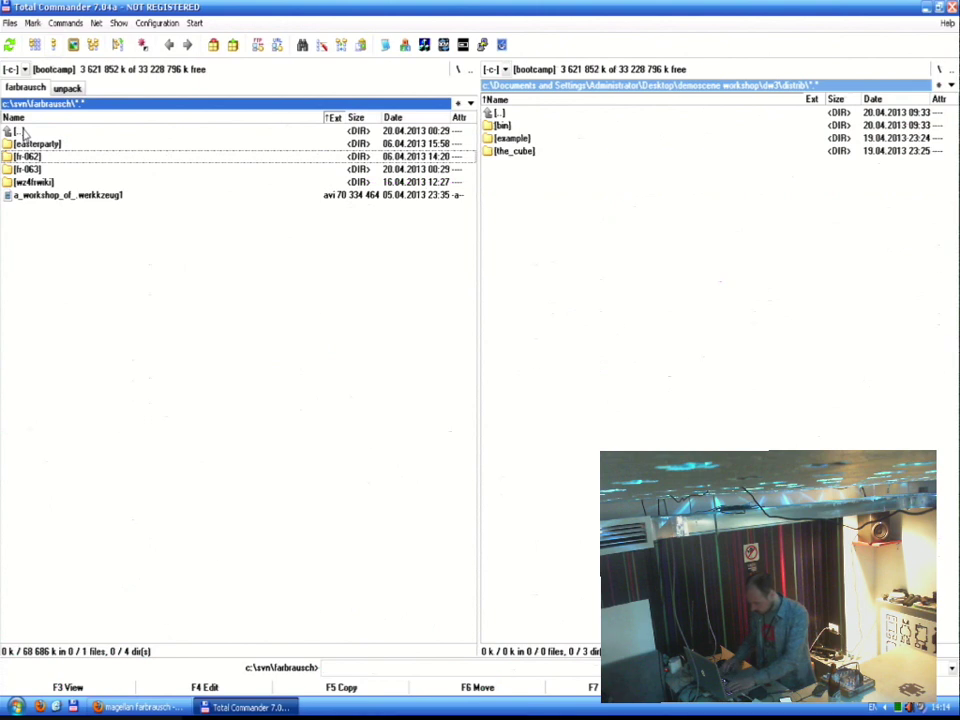
left_click(463, 47)
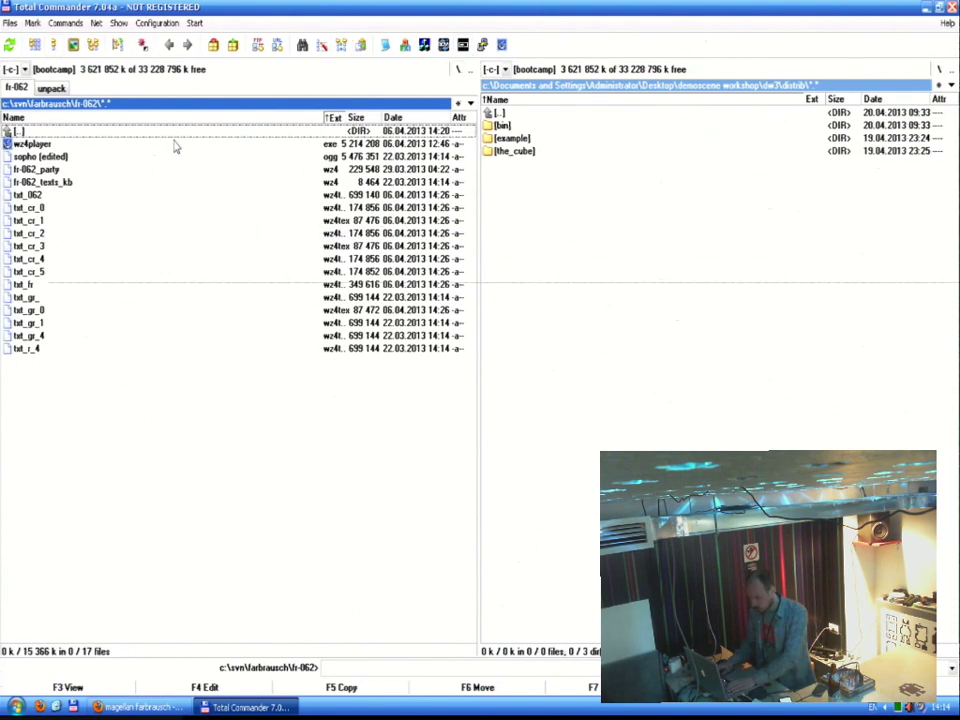
key("BackSpace")
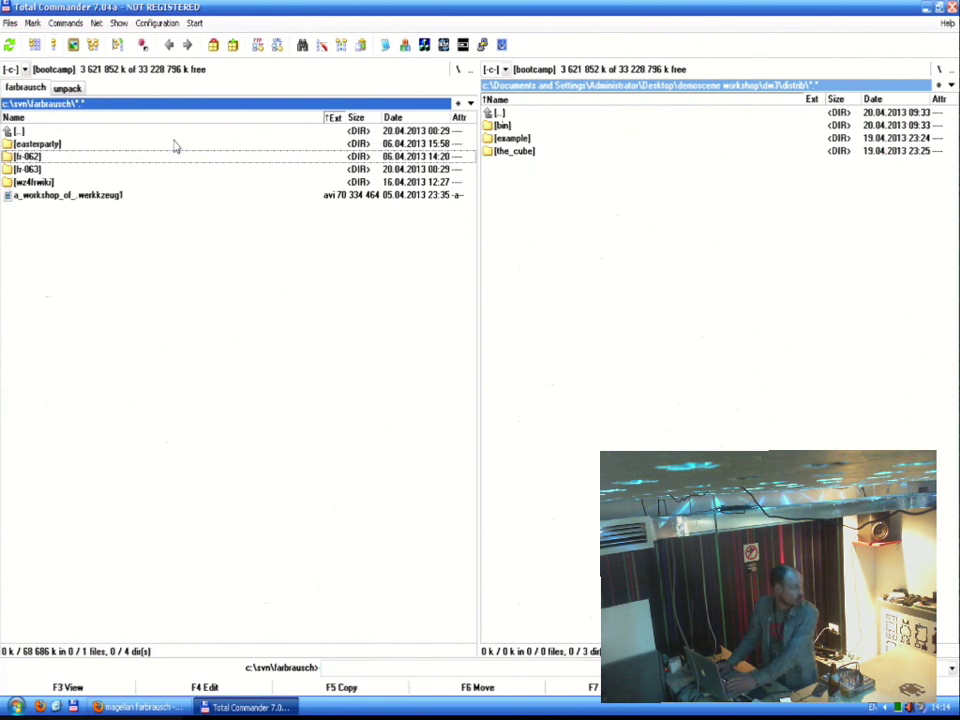
key("Return")
key("Down")
key("Down")
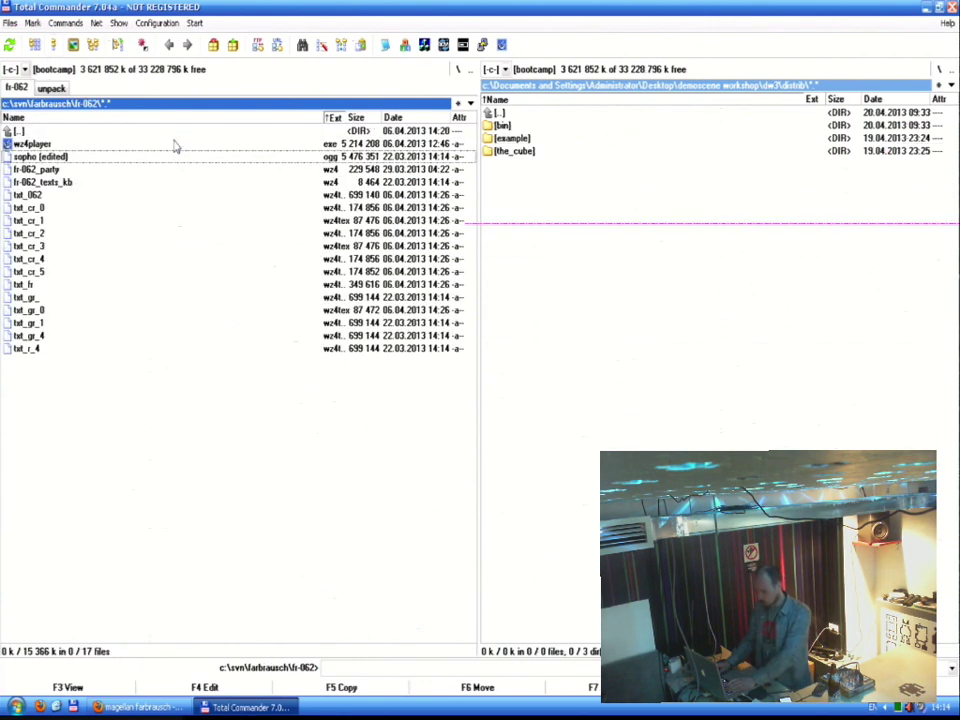
key("Down")
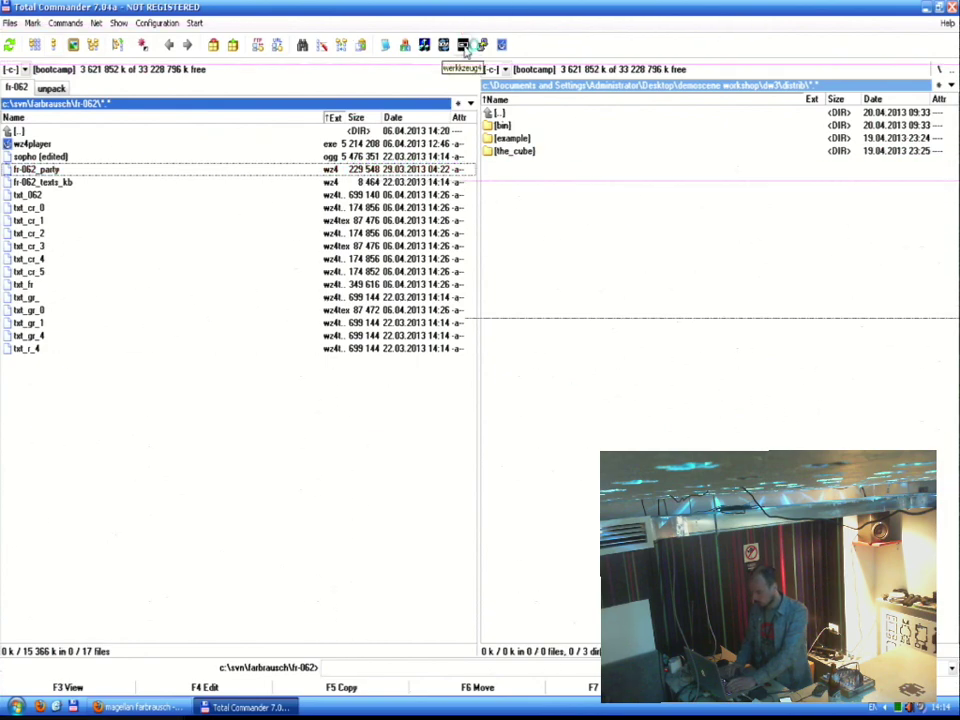
left_click(464, 47)
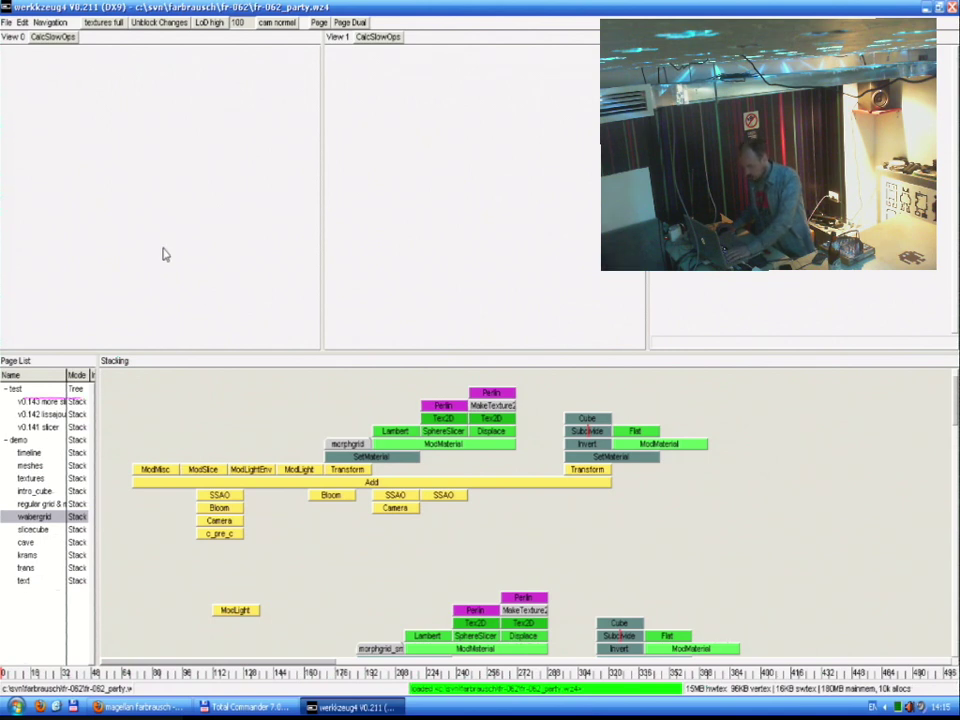
Change to the single-view layout and render the first Bloom operator of the wabergrid page in it
key("F1")
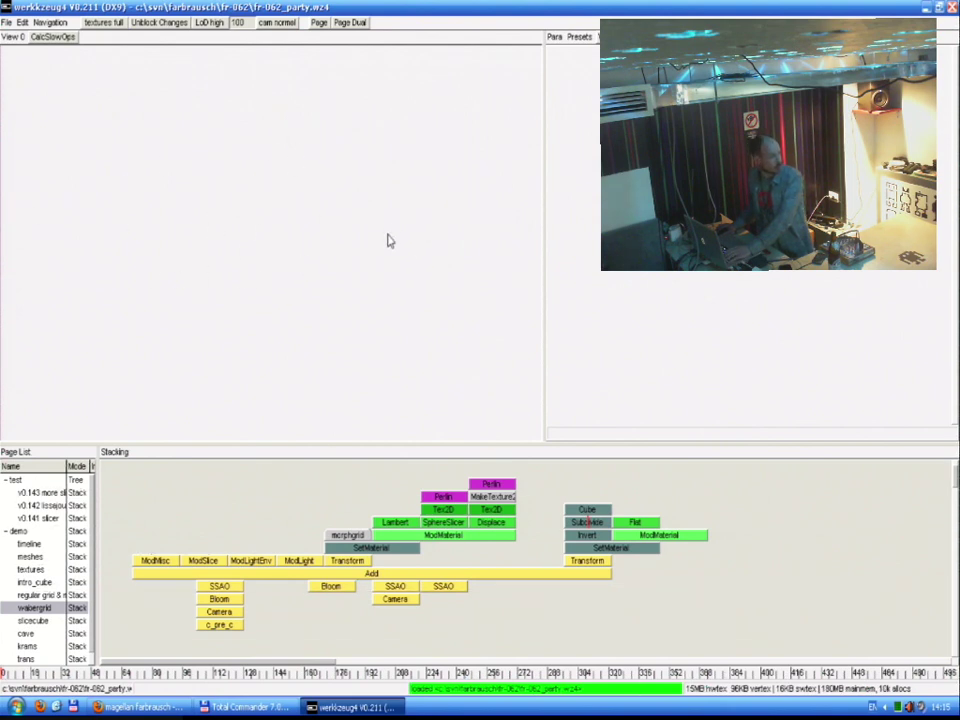
left_click(226, 599)
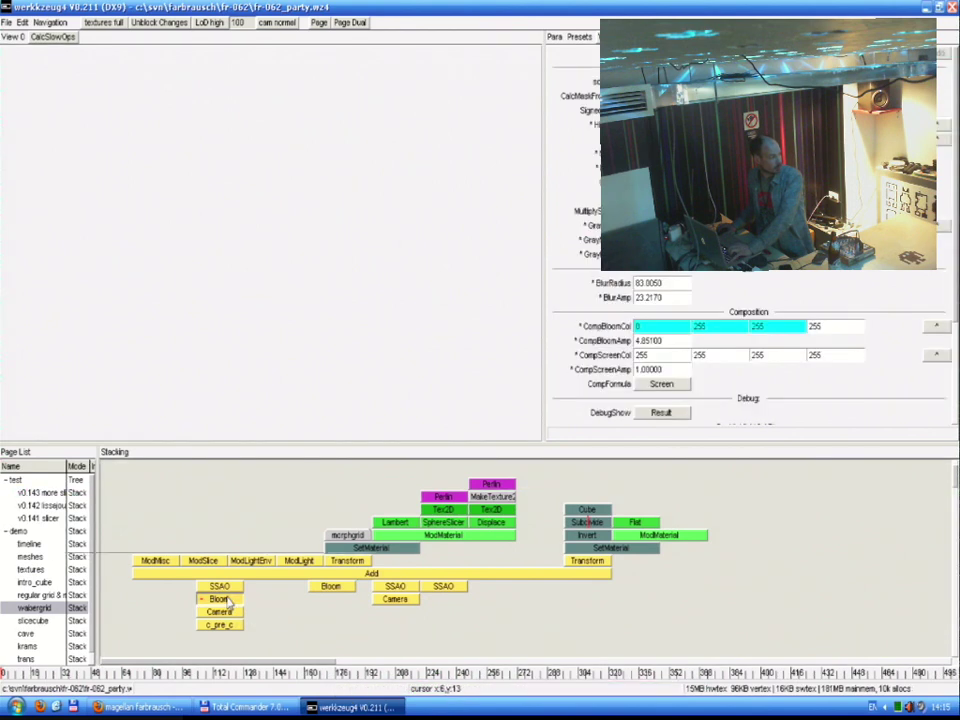
double_click(228, 600)
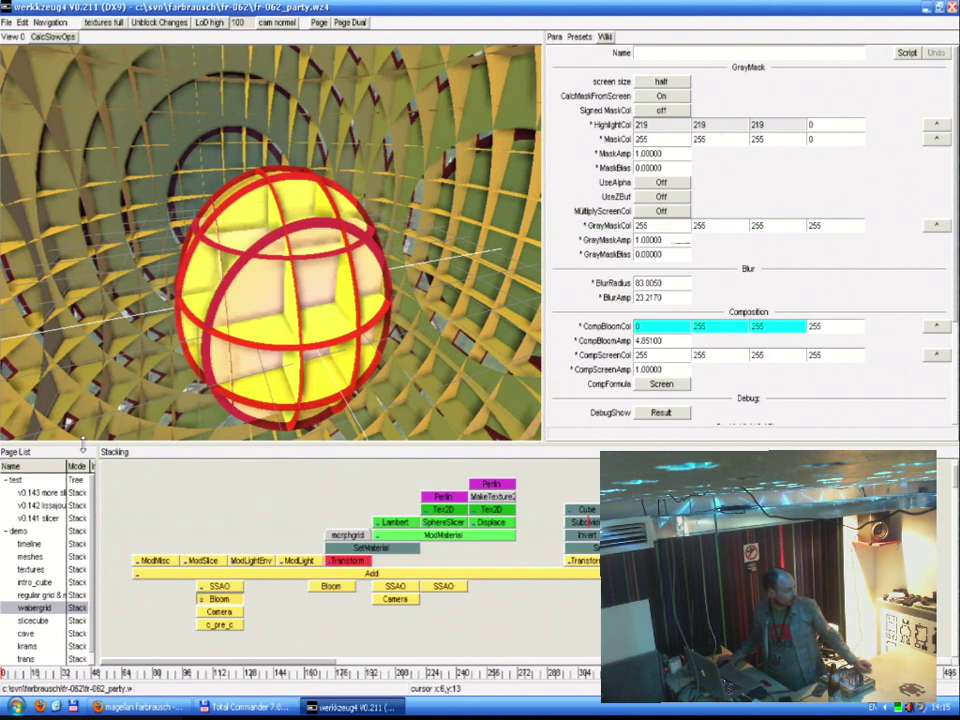
Enlarge the stacking area and widen the page list so the full page names can be read
left_click_drag(83, 445, 86, 214)
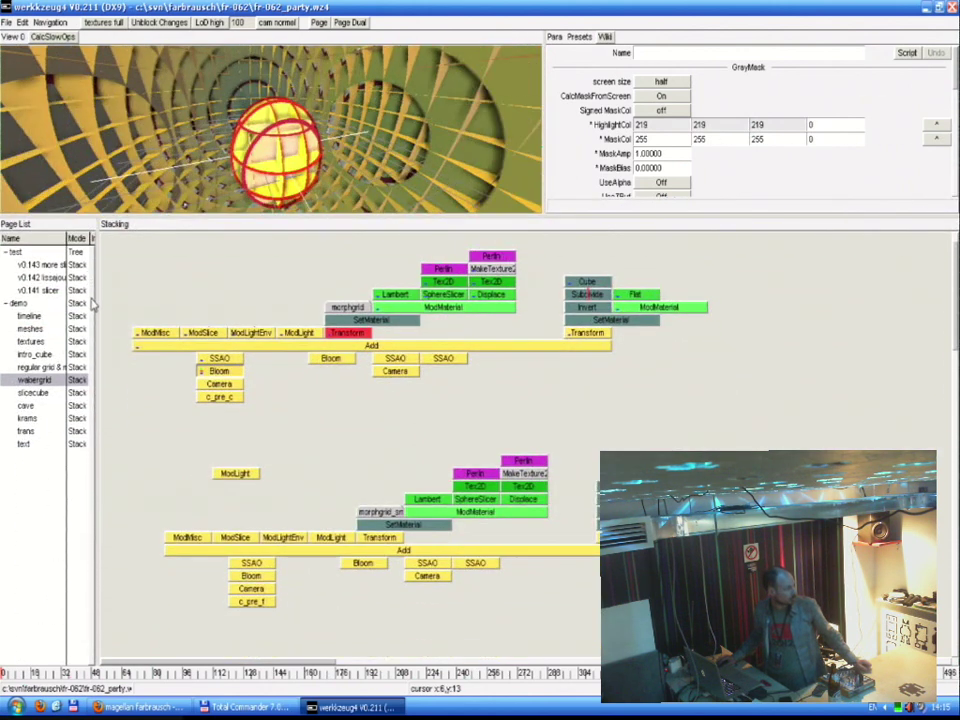
left_click_drag(100, 314, 525, 285)
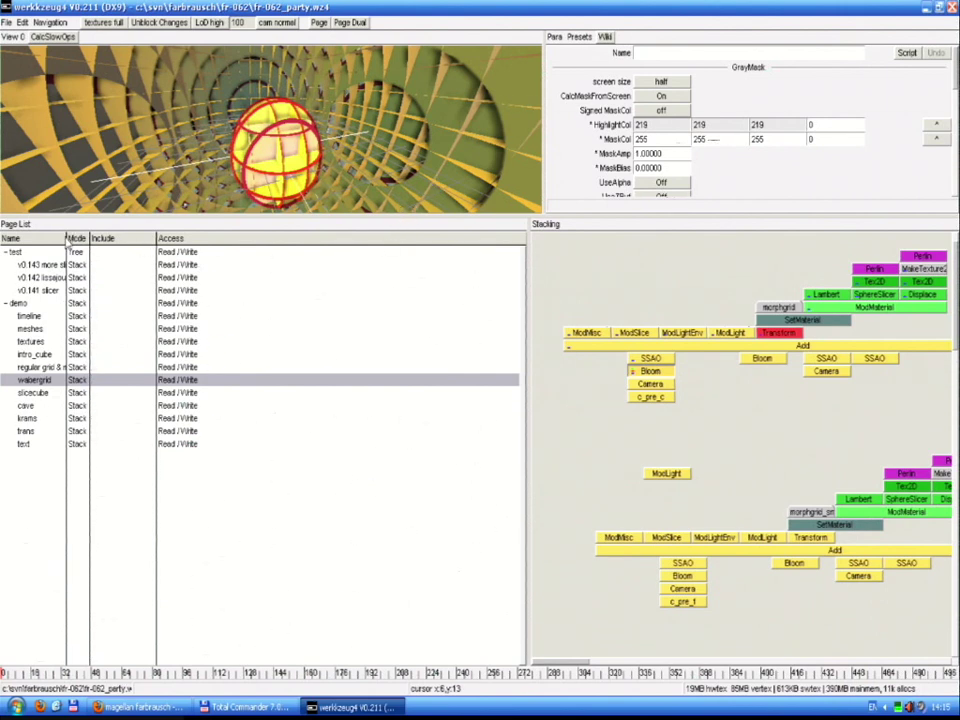
left_click_drag(68, 237, 213, 237)
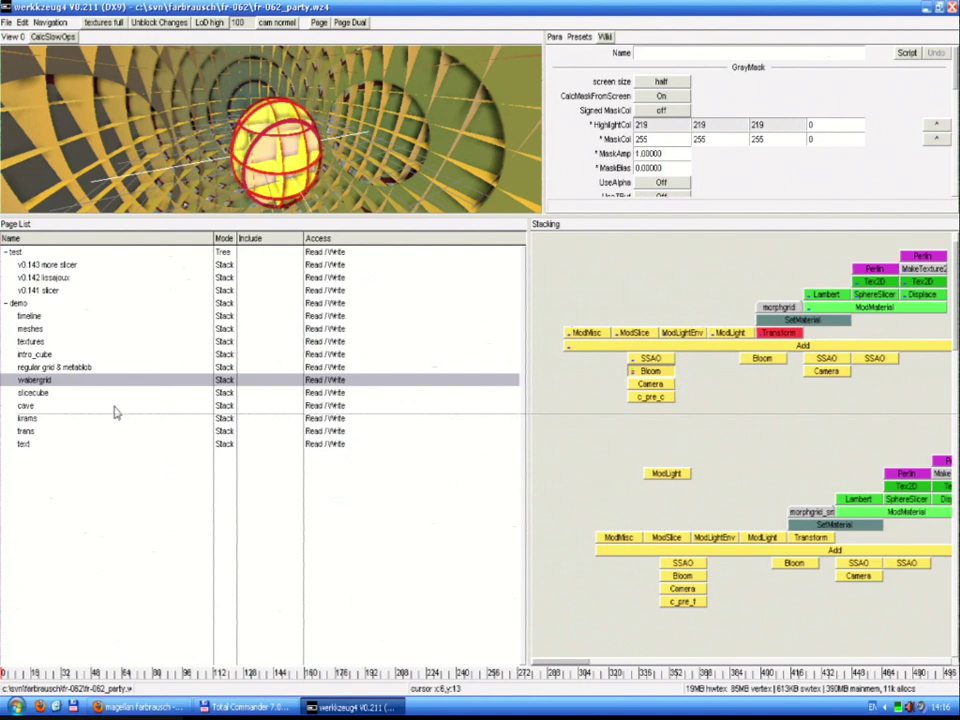
left_click_drag(527, 336, 295, 345)
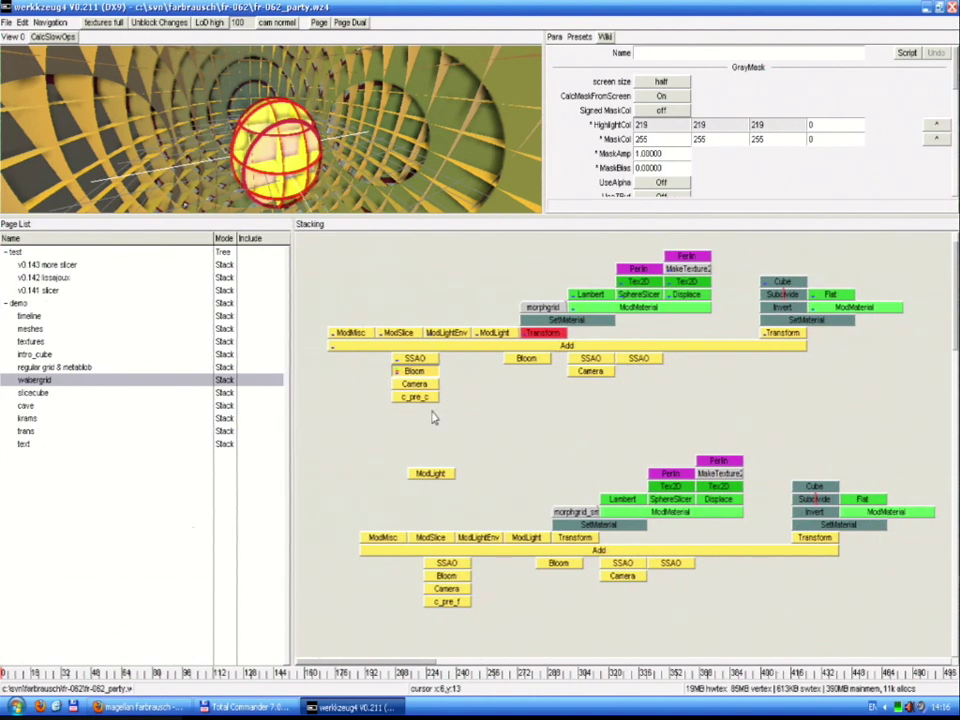
Inspect the parameters of the Bloom, SSAO, Add, SetMaterial and morphgrid operators in the upper wabergrid stack
left_click(416, 383)
left_click(416, 372)
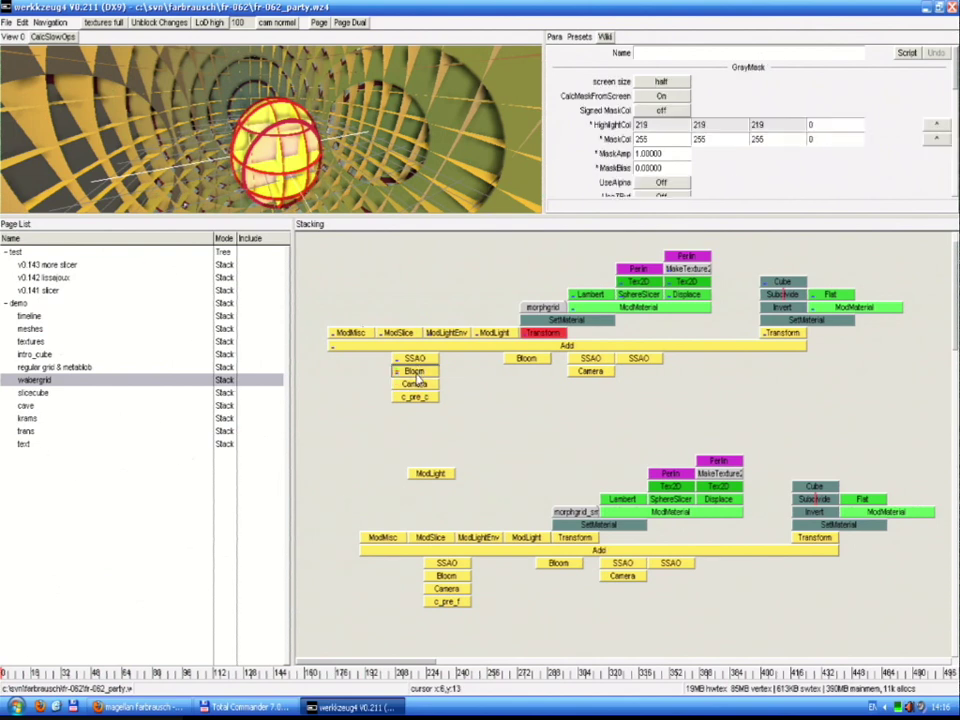
left_click(416, 359)
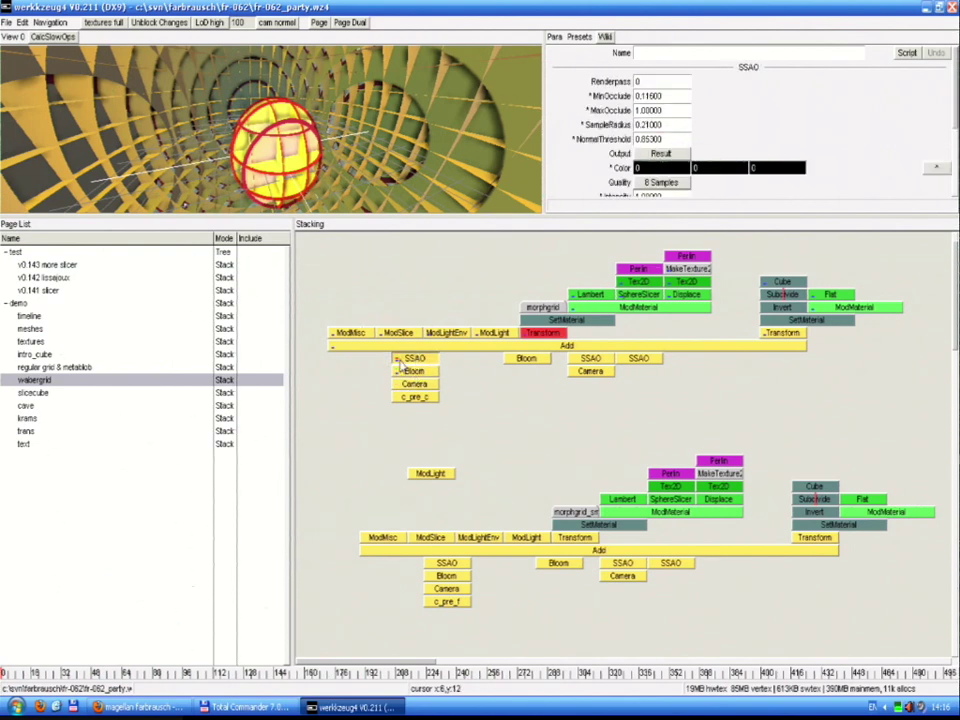
left_click(406, 348)
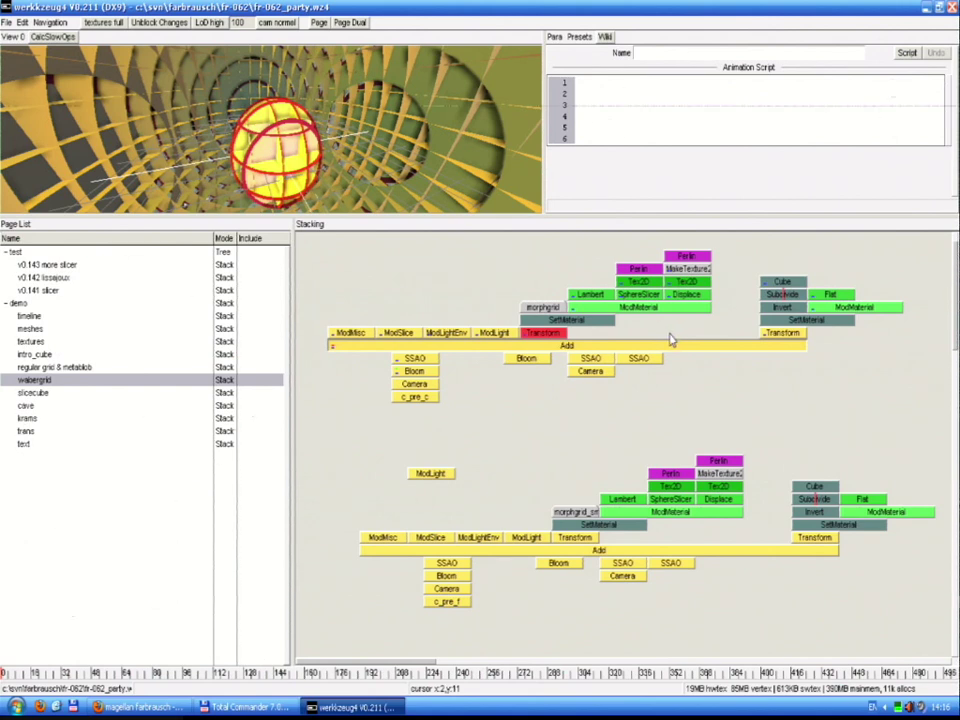
left_click(590, 320)
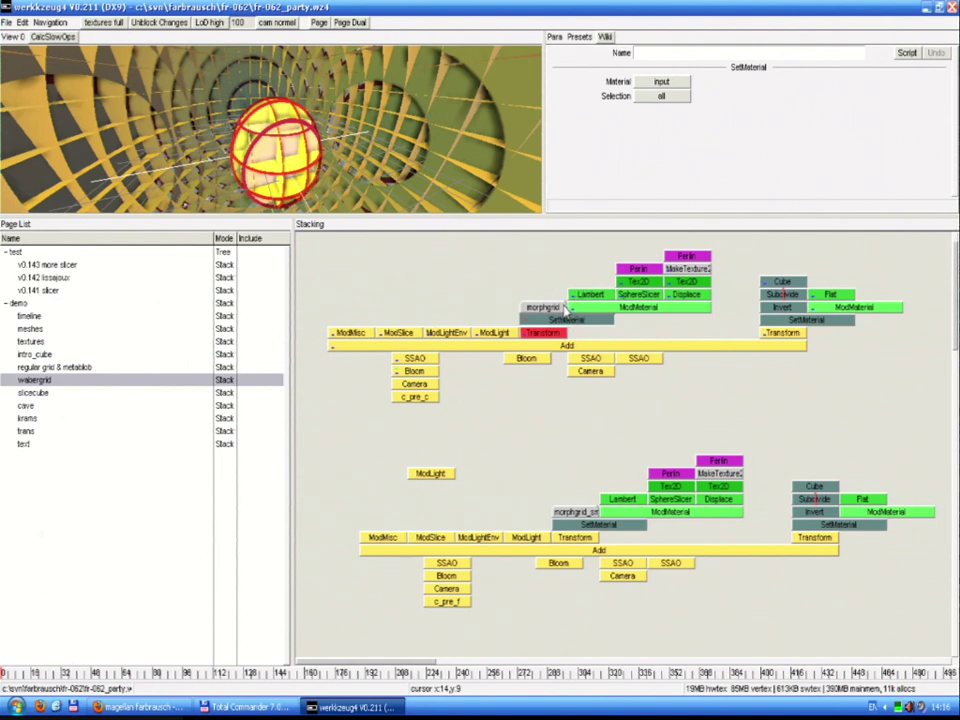
left_click(549, 310)
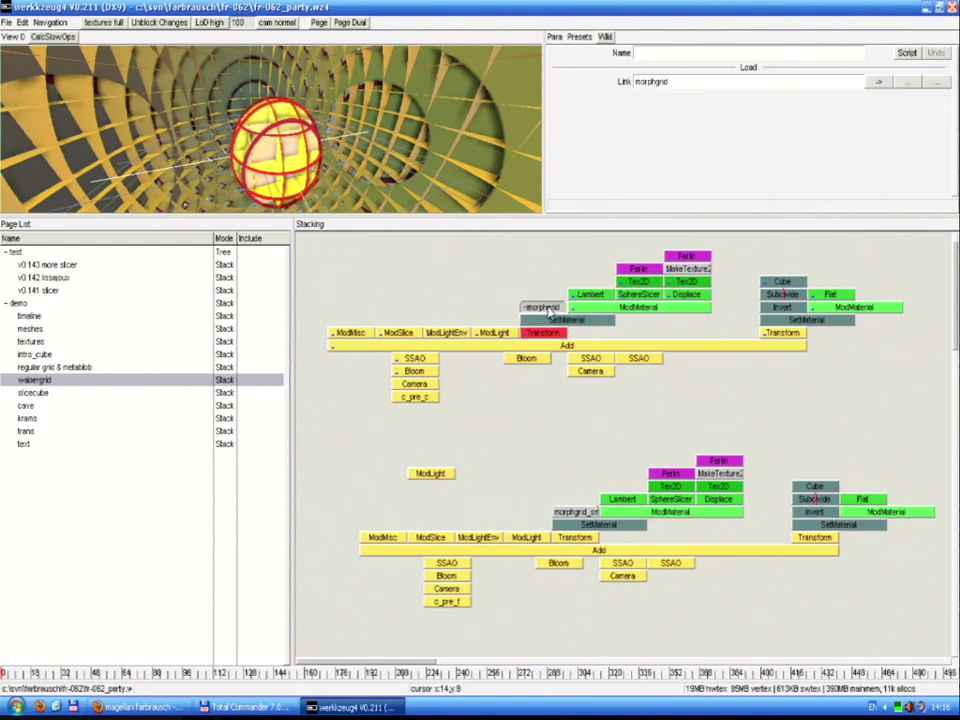
Follow the morphgrid link to its definition on the meshes page and examine the Add mesh above it in 3D
double_click(548, 312)
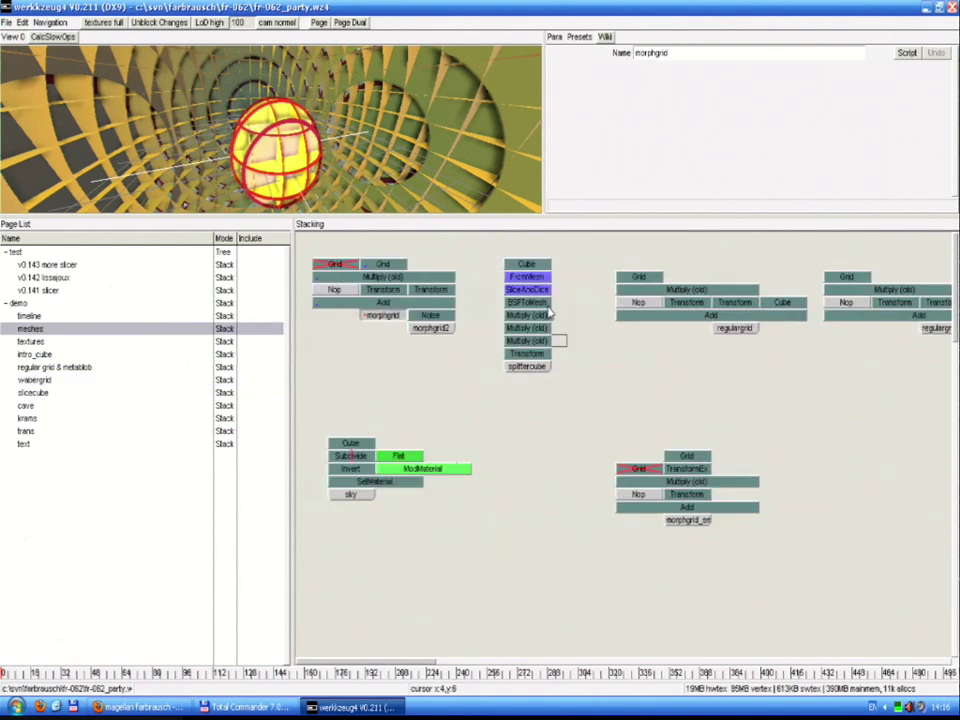
left_click(393, 303)
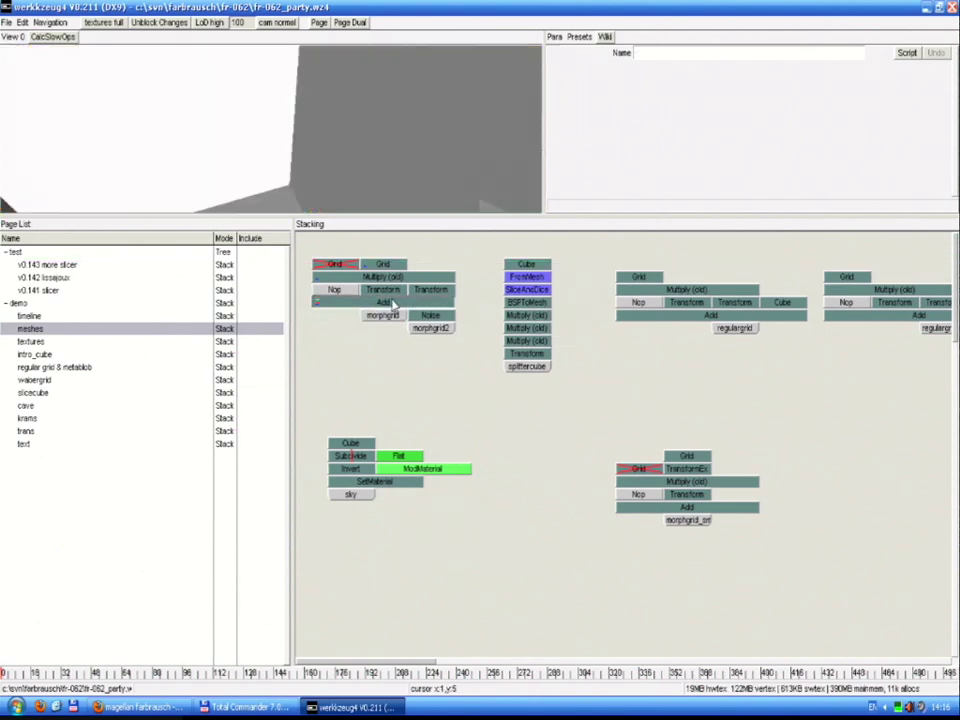
scroll(225, 114, "down", 5)
left_click_drag(227, 113, 124, 86)
scroll(321, 91, "down", 10)
scroll(317, 92, "up", 4)
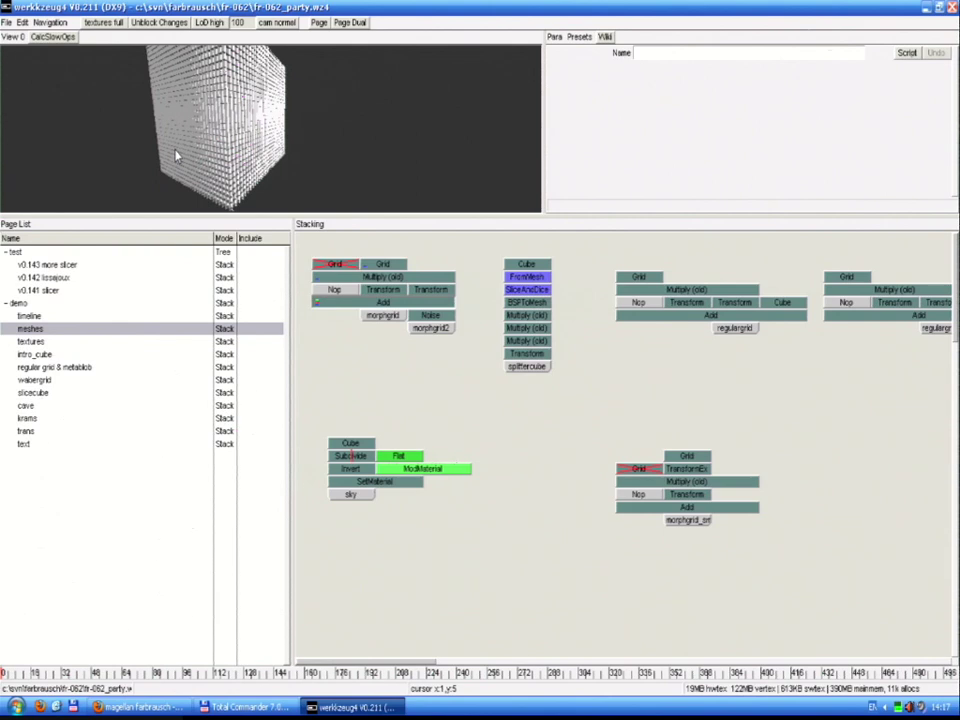
mouse_move(176, 154)
left_mouse_down()
mouse_move(157, 143)
mouse_move(179, 141)
mouse_move(159, 128)
mouse_move(174, 133)
left_mouse_up()
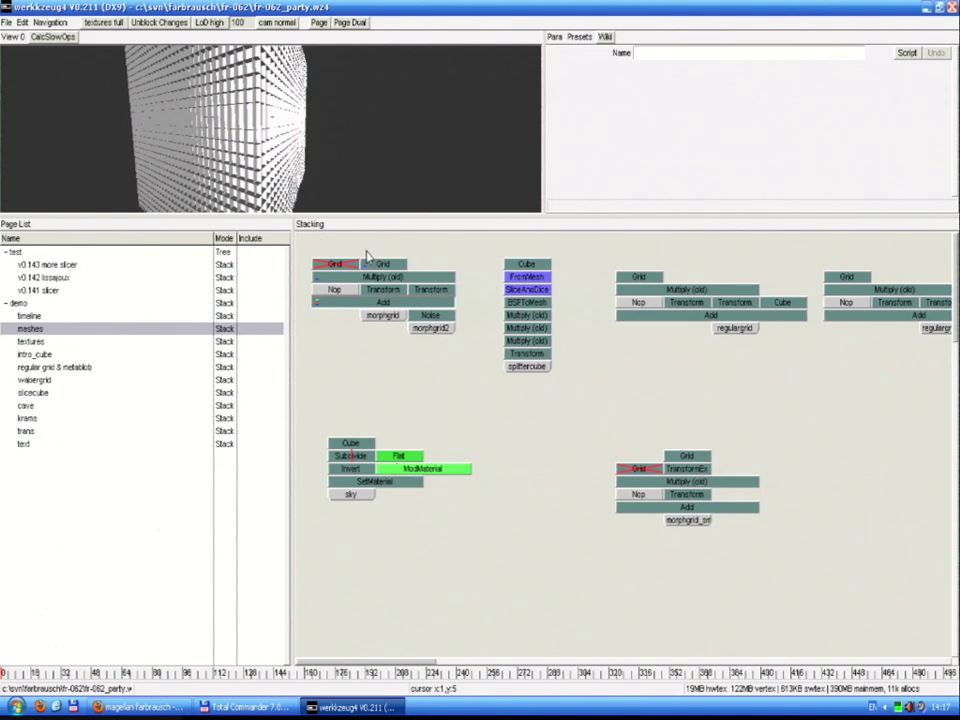
Check the parameters of the active Grid operator feeding morphgrid and preview its mesh on its own
left_click(399, 265)
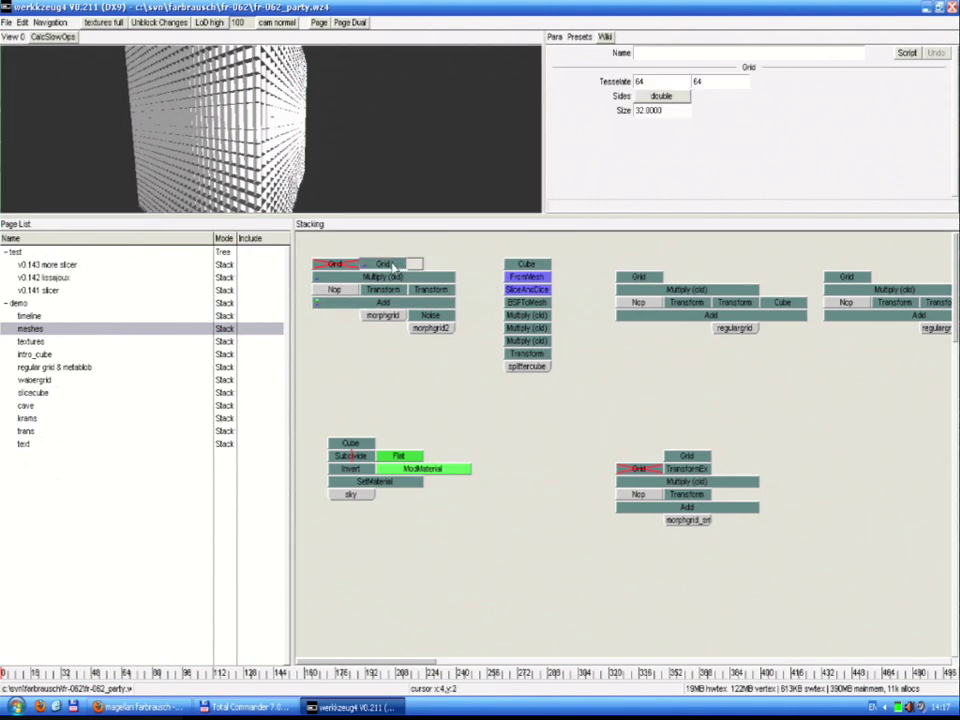
double_click(395, 266)
left_click_drag(320, 146, 296, 130)
key("w")
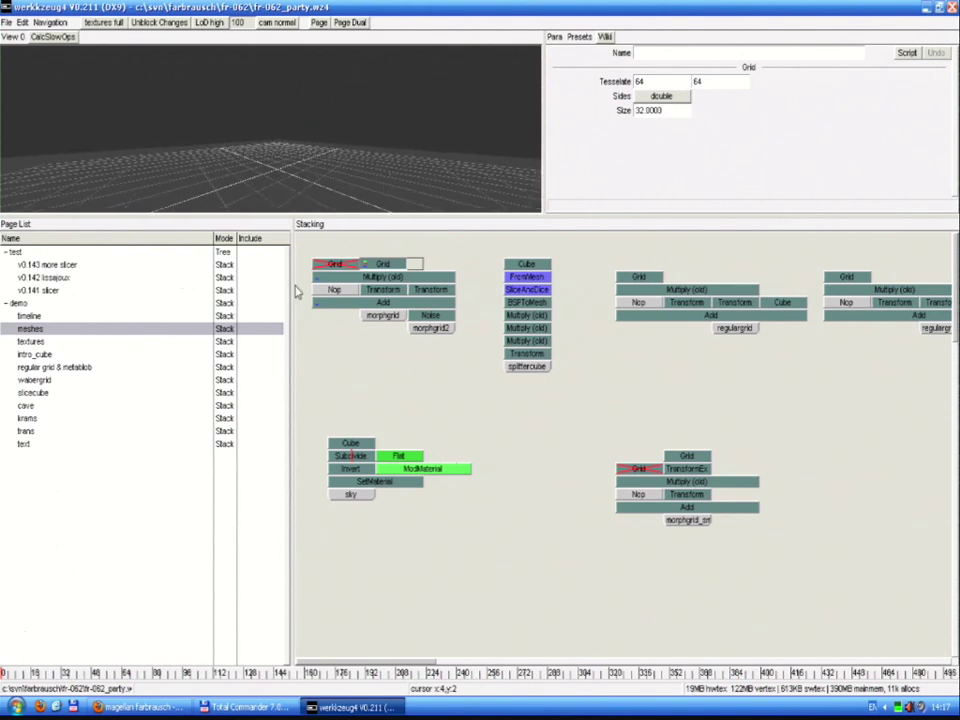
Preview the Multiply (old) operator below the Grid and examine its parameters
left_click(376, 277)
key("s")
mouse_move(304, 149)
left_mouse_down()
mouse_move(303, 134)
mouse_move(324, 118)
mouse_move(324, 144)
mouse_move(304, 153)
left_mouse_up()
key("w")
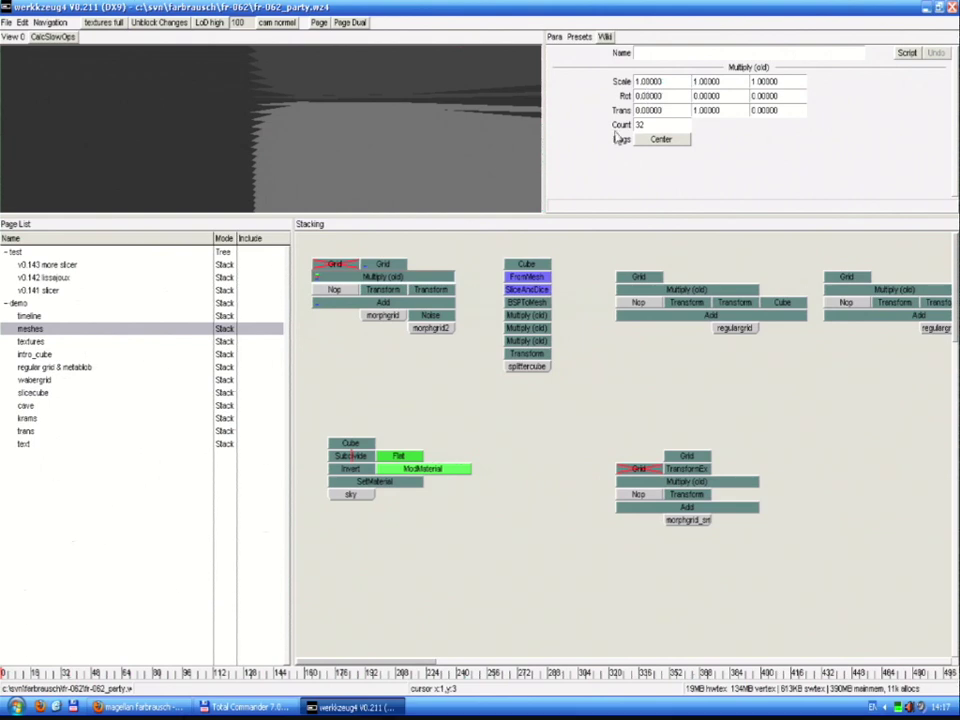
Inspect the Transform operators and view the combined Add mesh, ending with the morphgrid operator selected
left_click(381, 290)
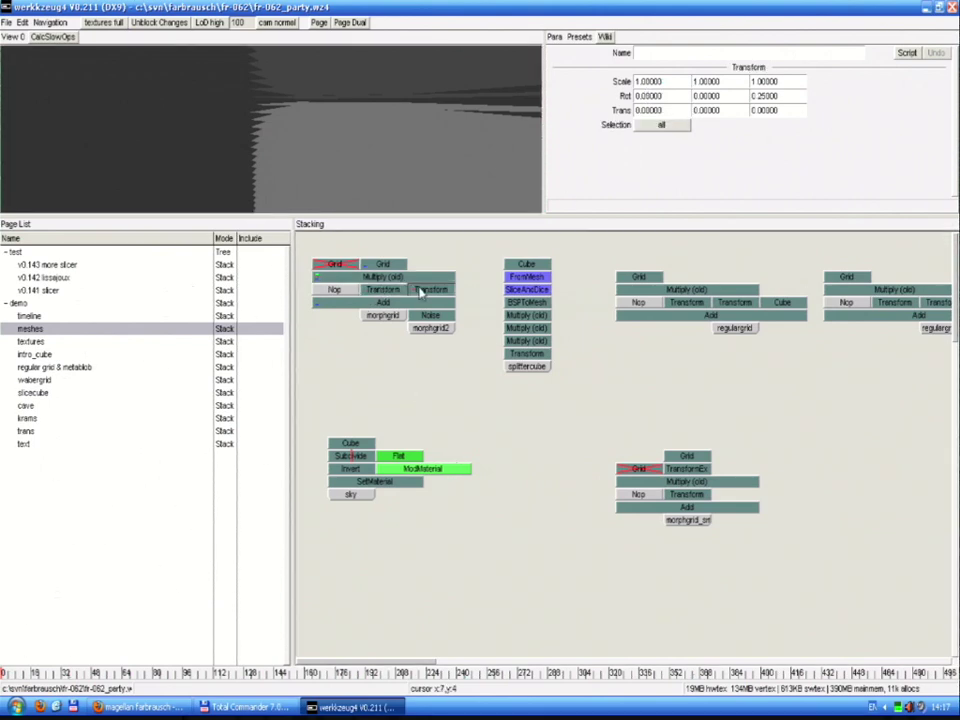
double_click(400, 303)
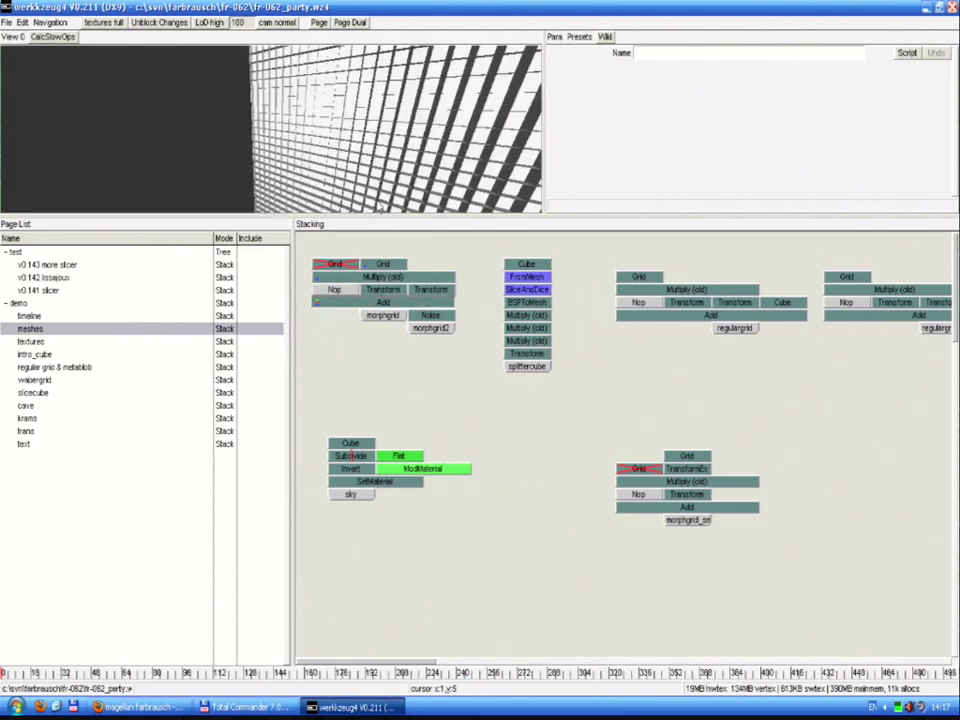
left_click_drag(410, 156, 201, 147)
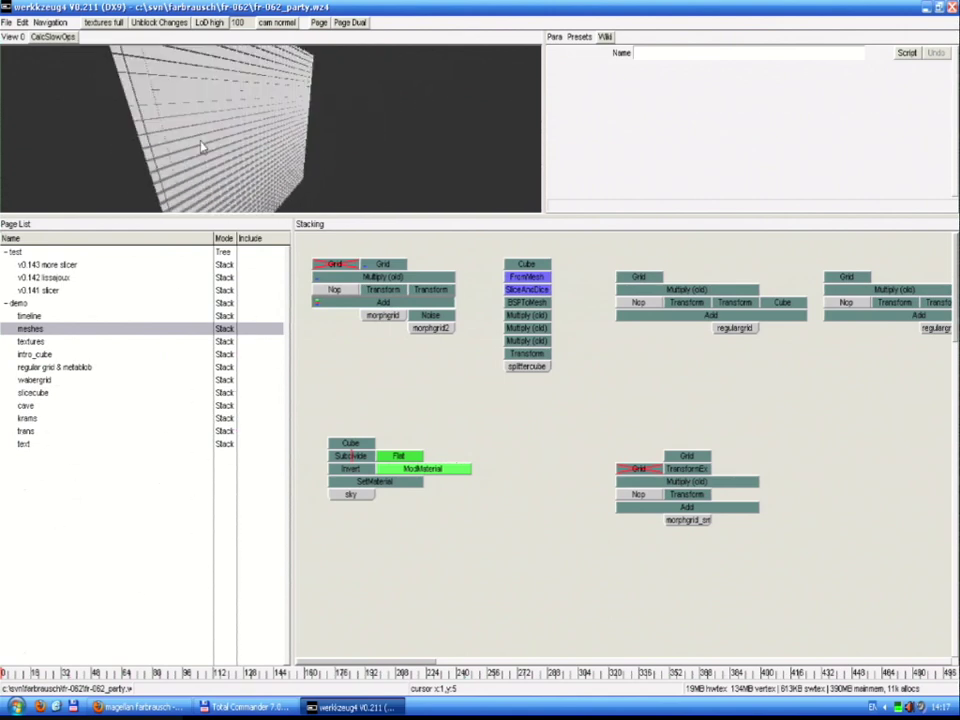
left_click(390, 318)
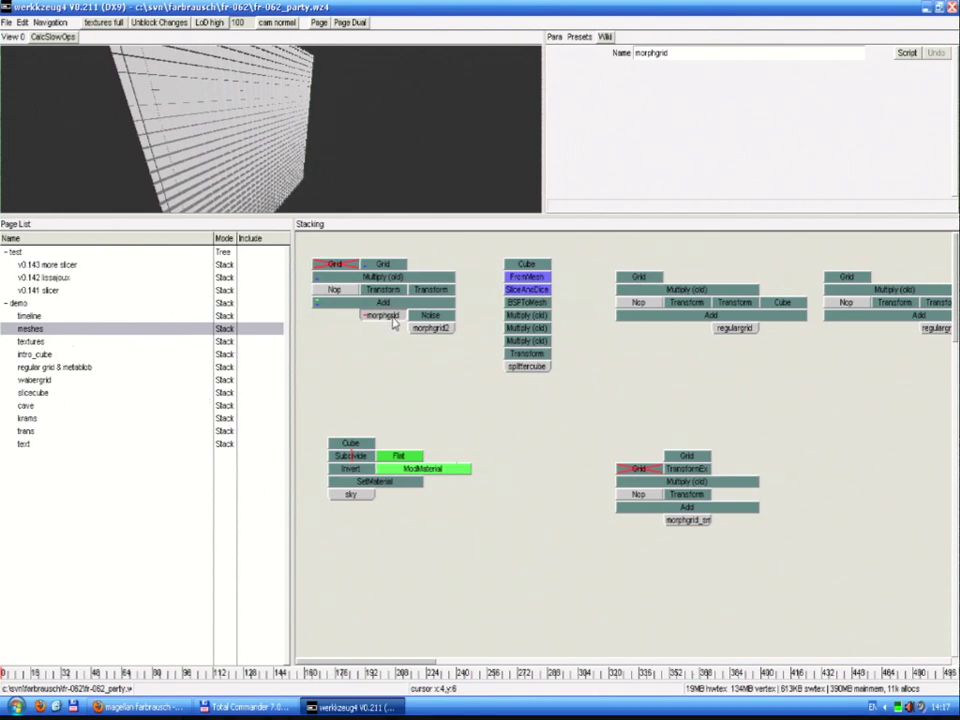
Minimize the open windows to reach the desktop and open the NVIDIA Control Panel
left_click(927, 8)
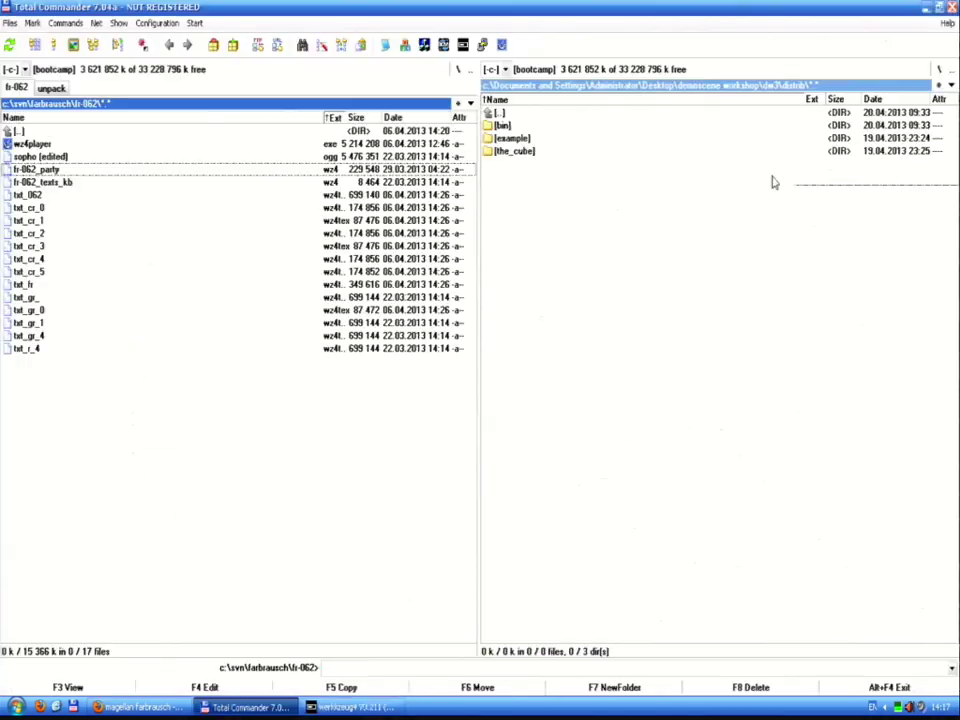
left_click(927, 8)
left_click(927, 8)
right_click(583, 164)
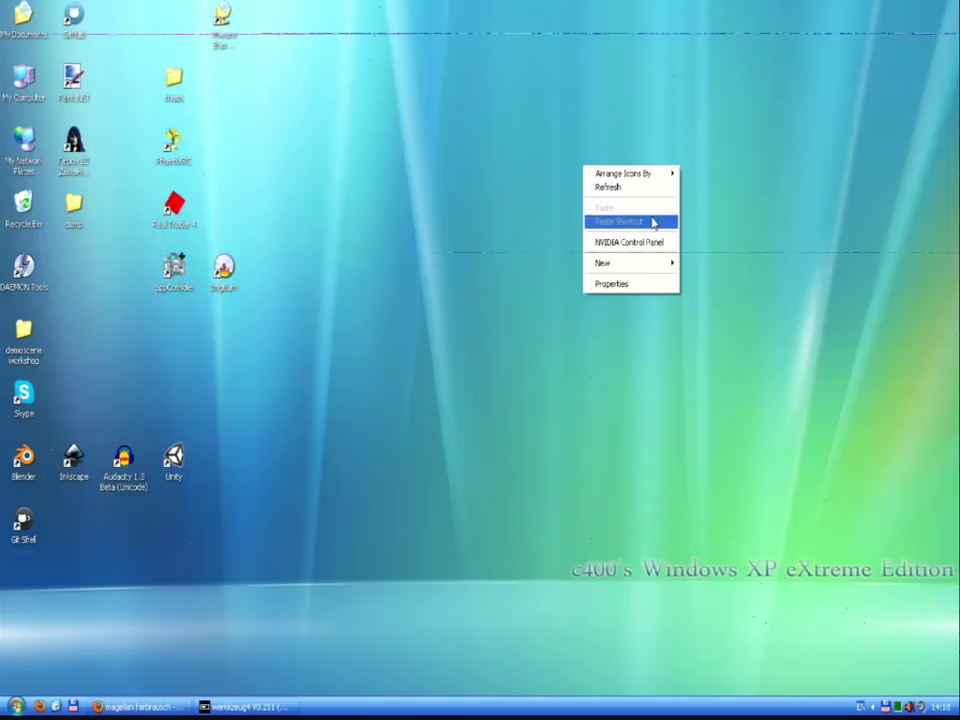
left_click(643, 244)
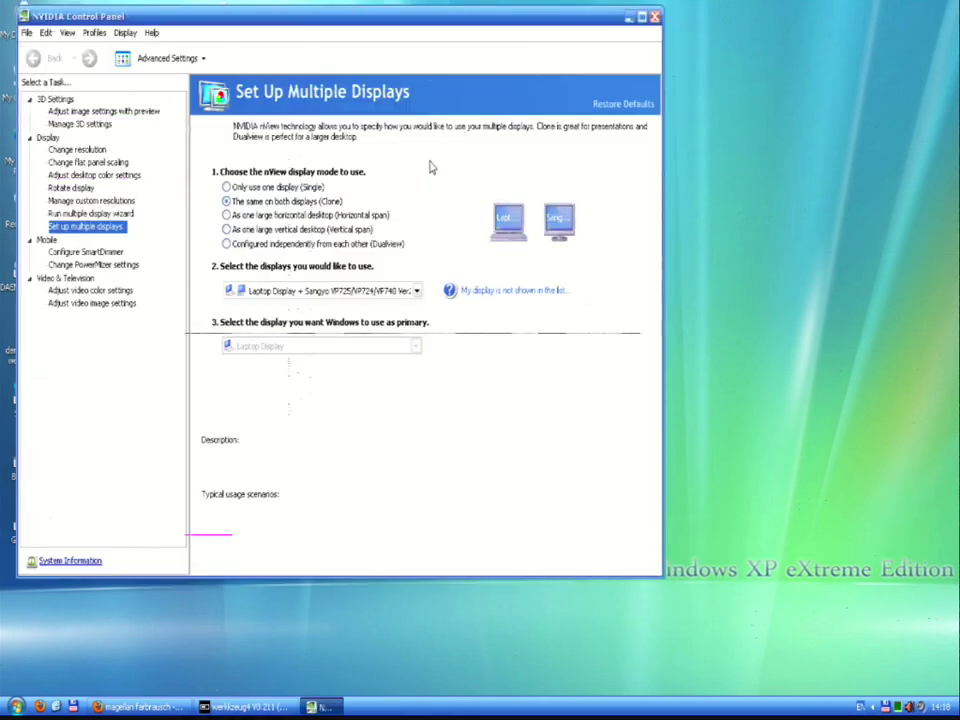
Change the laptop display's resolution to 800 by 600 pixels, apply it and keep the new setting
left_click(88, 152)
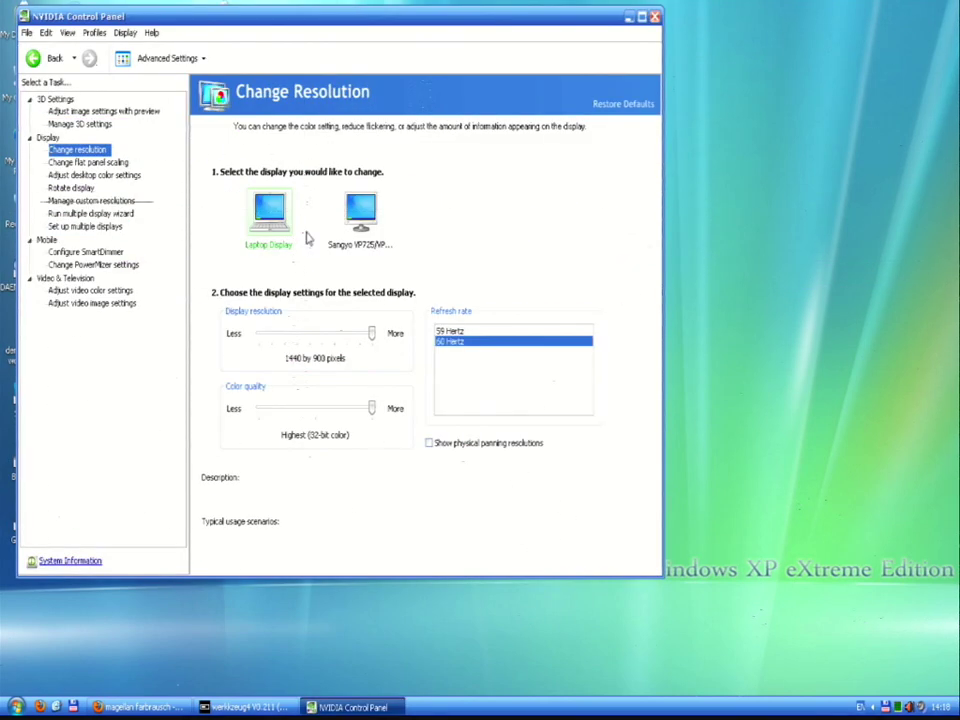
left_click_drag(370, 334, 264, 341)
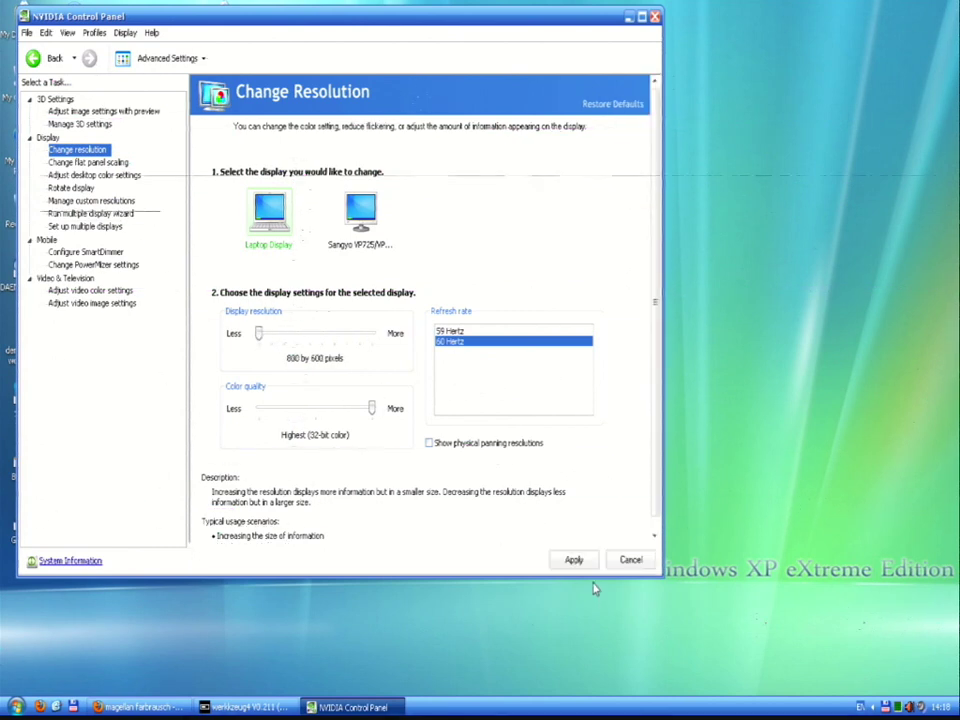
left_click(587, 565)
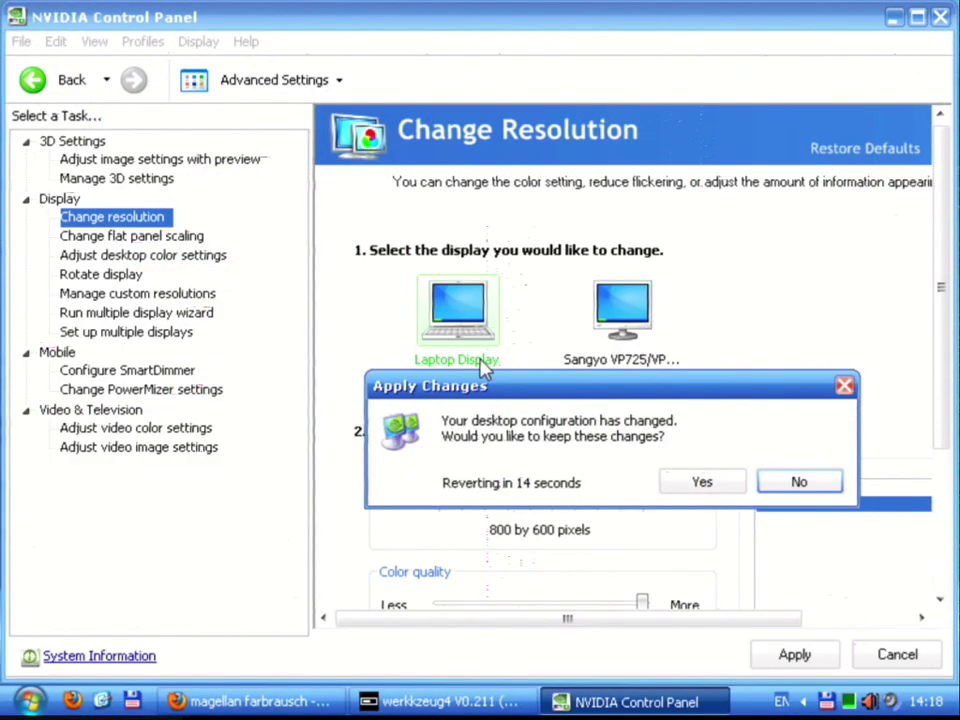
left_click(703, 488)
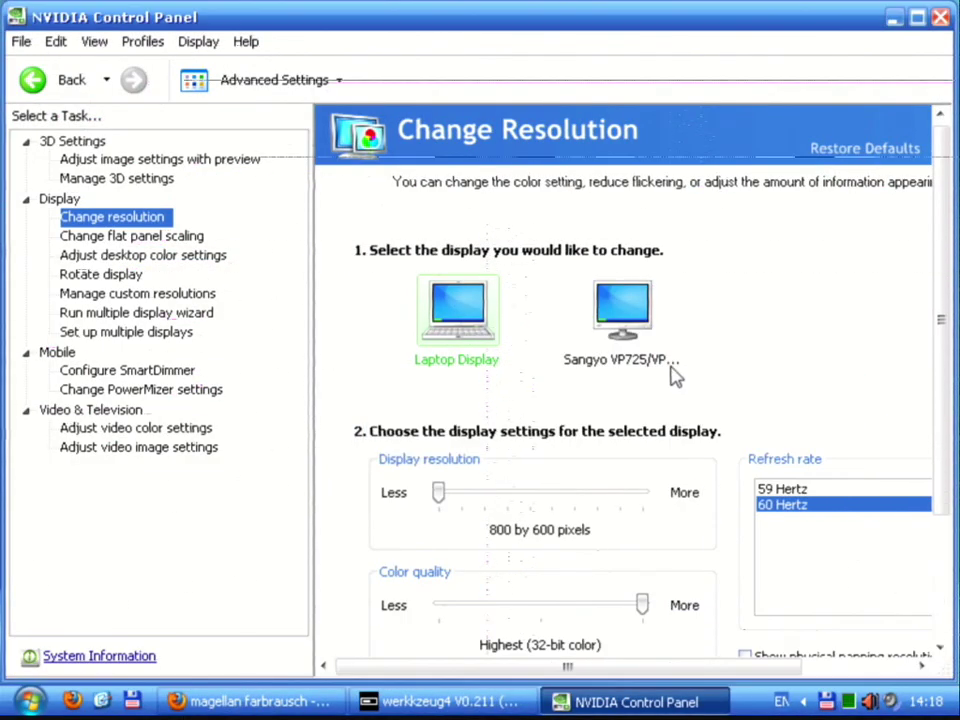
Switch back to werkkzeug4 and narrow the page list to give the operator stacking area more room
left_click(452, 701)
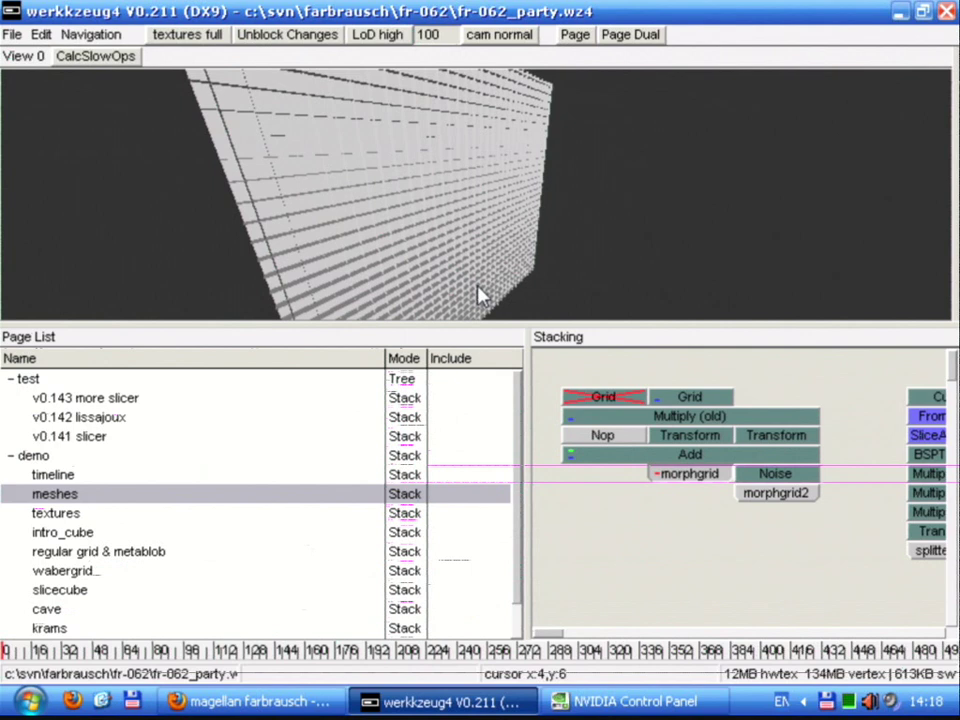
key("F2")
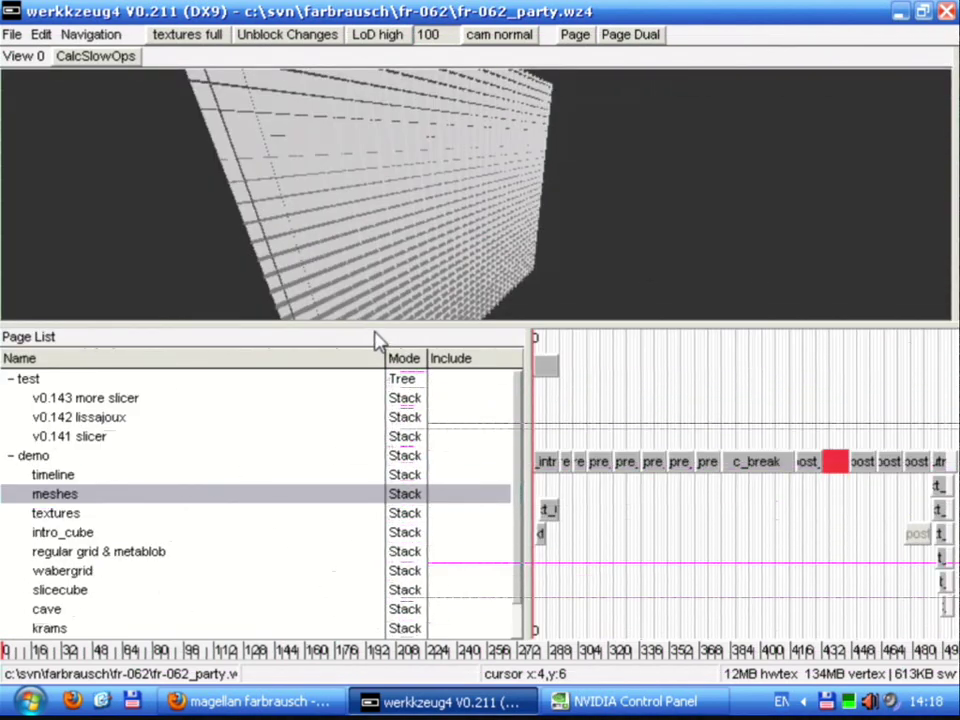
left_click_drag(521, 414, 181, 490)
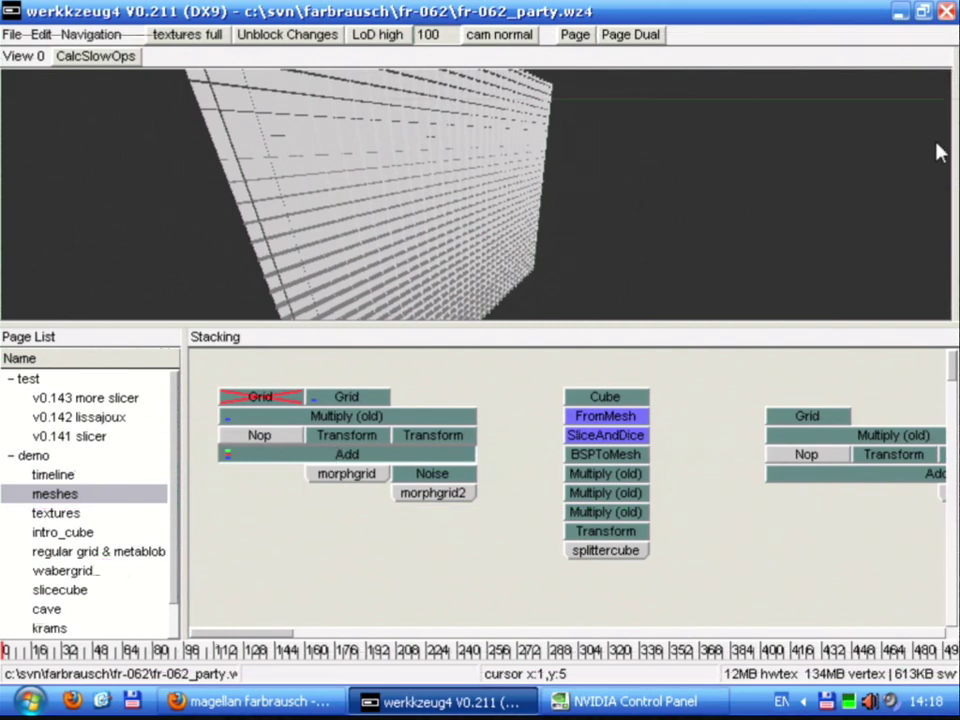
Rearrange the layout so the parameter editor sits beside a smaller 3D view with a taller stacking area below
key("F2")
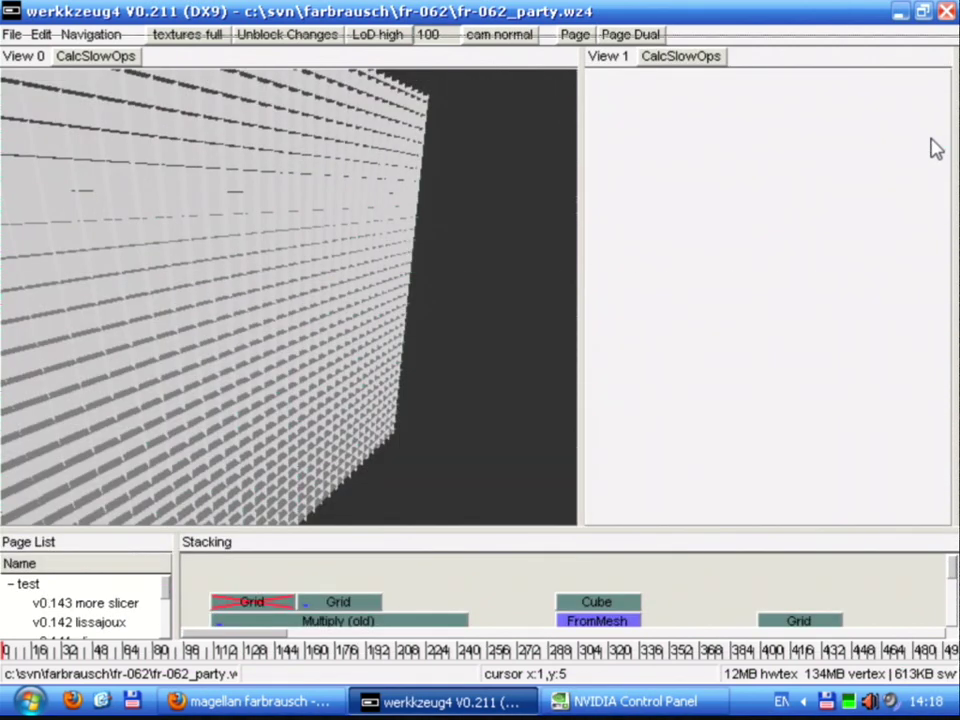
key("F3")
key("F4")
key("F2")
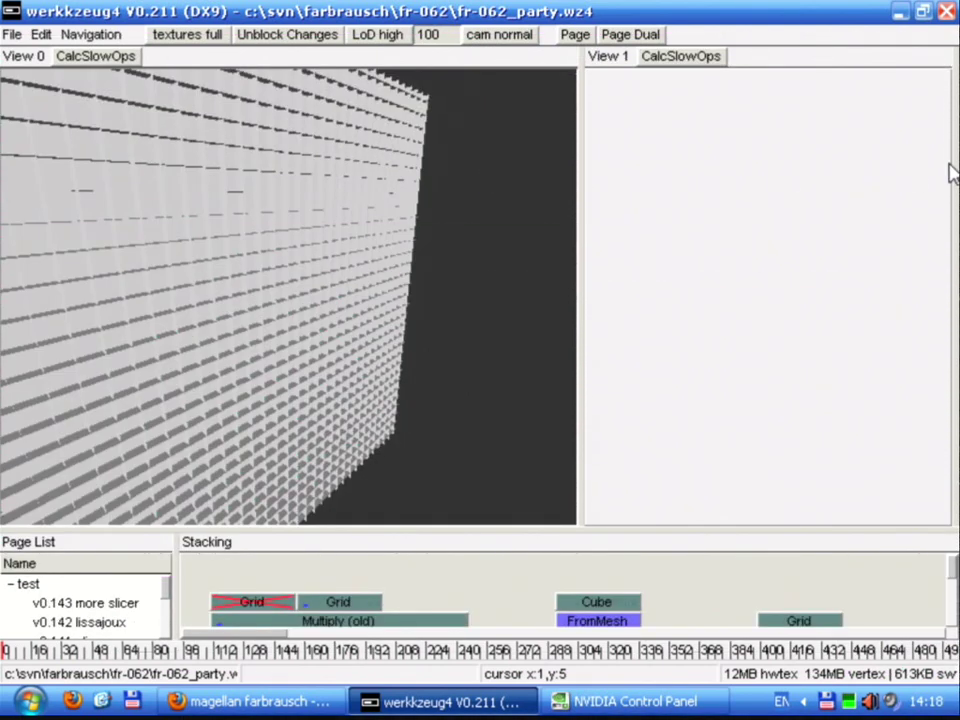
left_click_drag(947, 135, 438, 190)
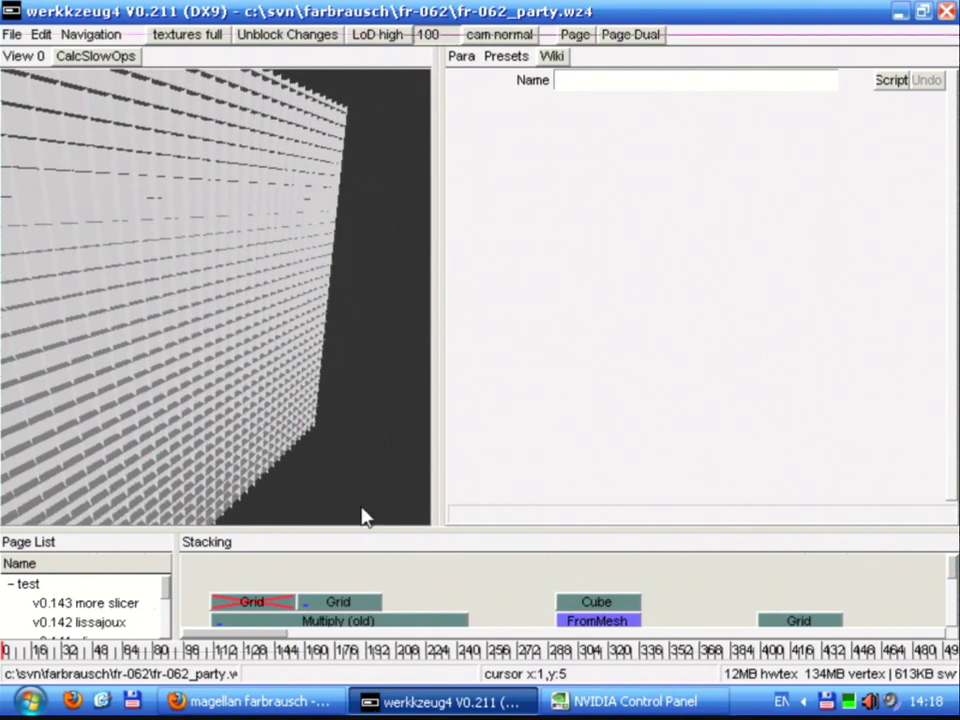
left_click_drag(365, 537, 379, 325)
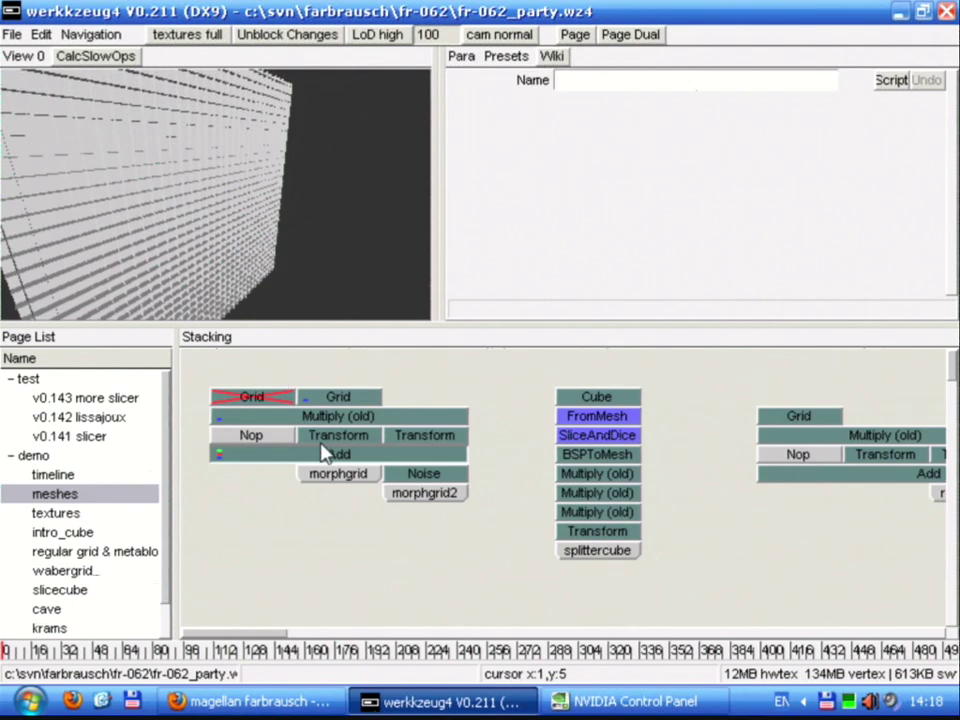
Preview the active Grid operator's mesh and review the parameters of the Grid and the Multiply (old) below it
left_click(330, 416)
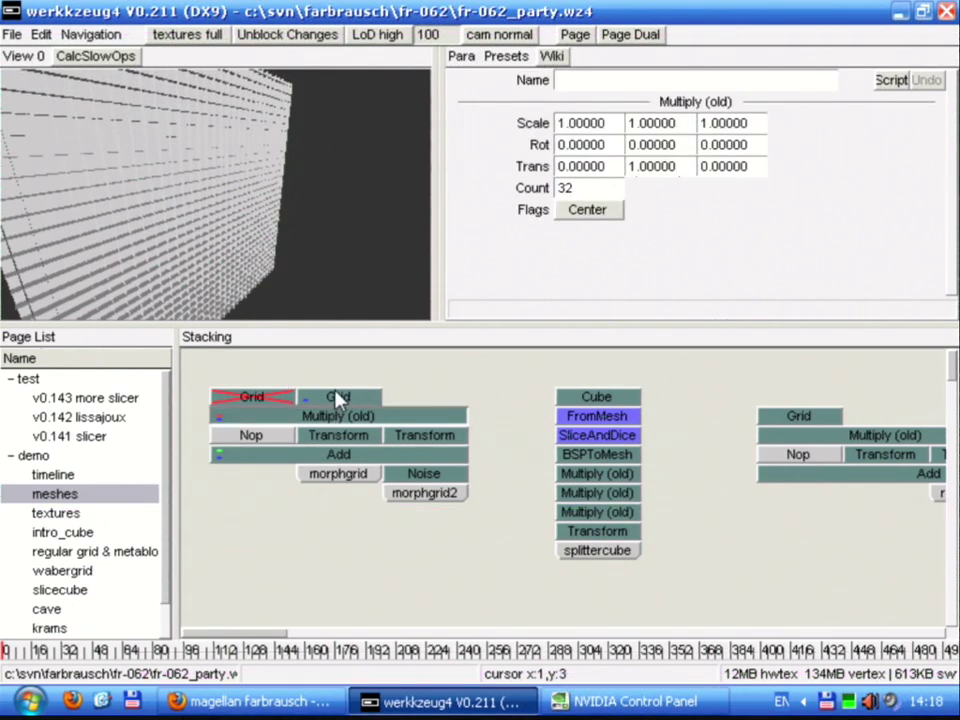
double_click(338, 397)
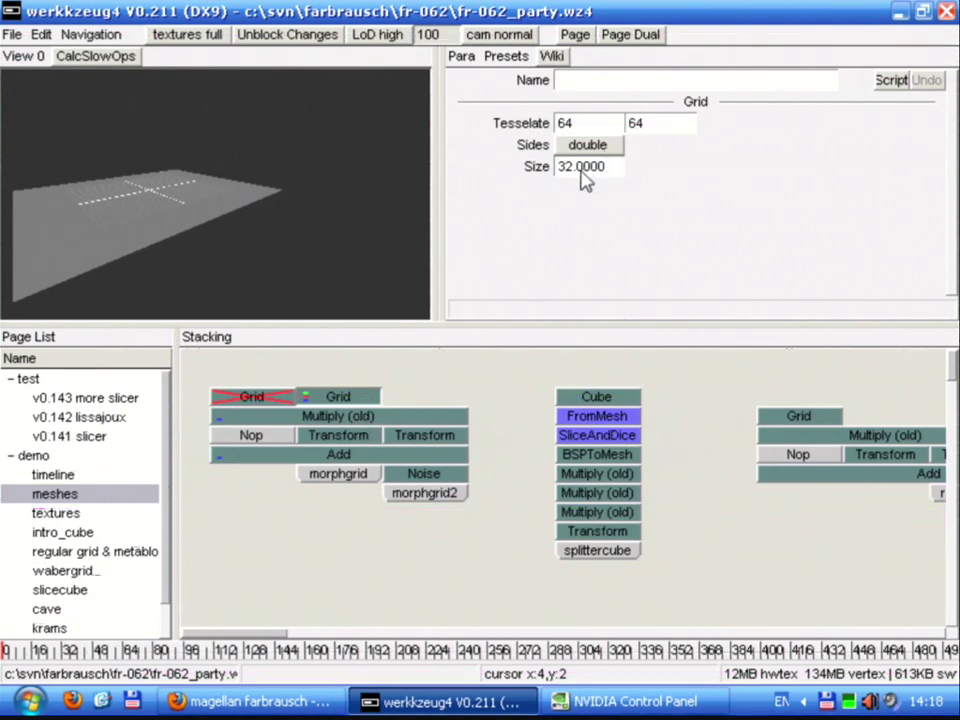
left_click(412, 420)
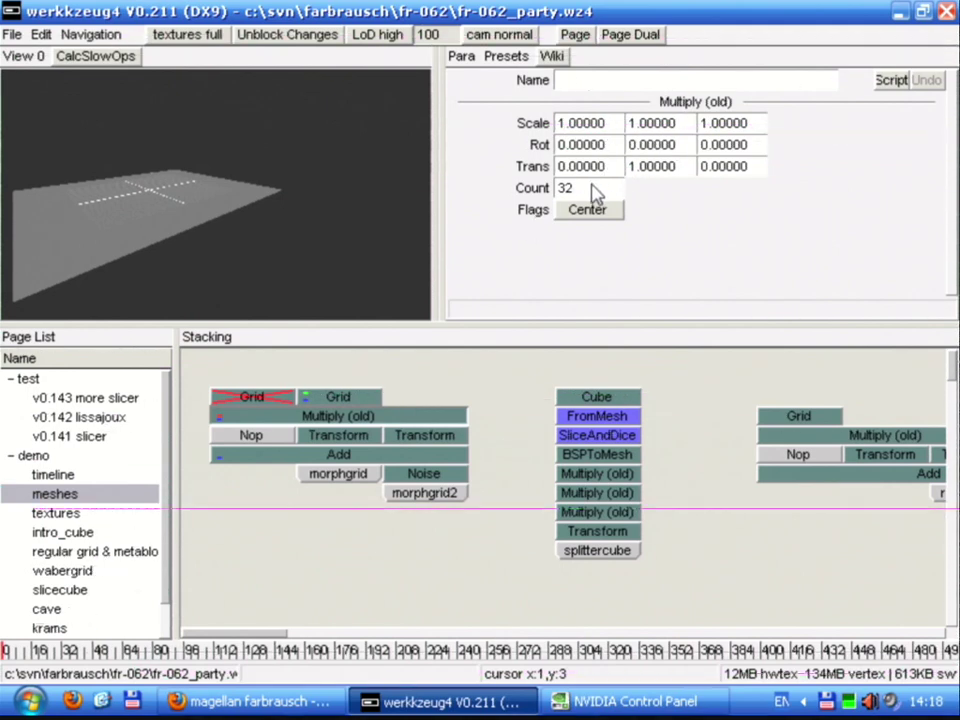
Compare the rotation values of the two Transform operators, view the combined Add mesh in 3D and select morphgrid
left_click(369, 441)
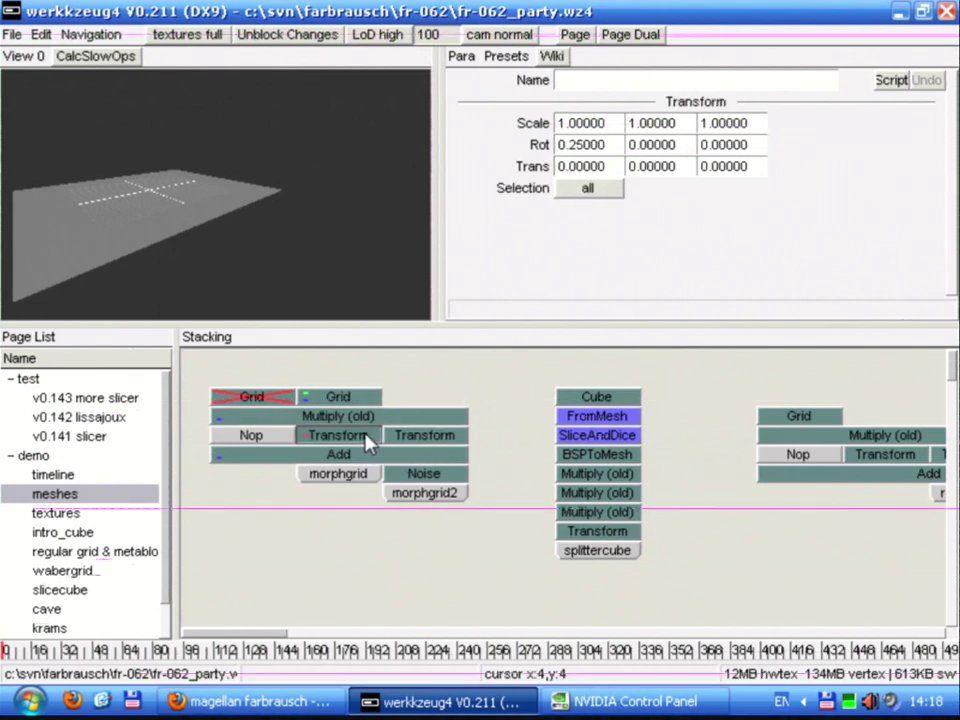
left_click(430, 440)
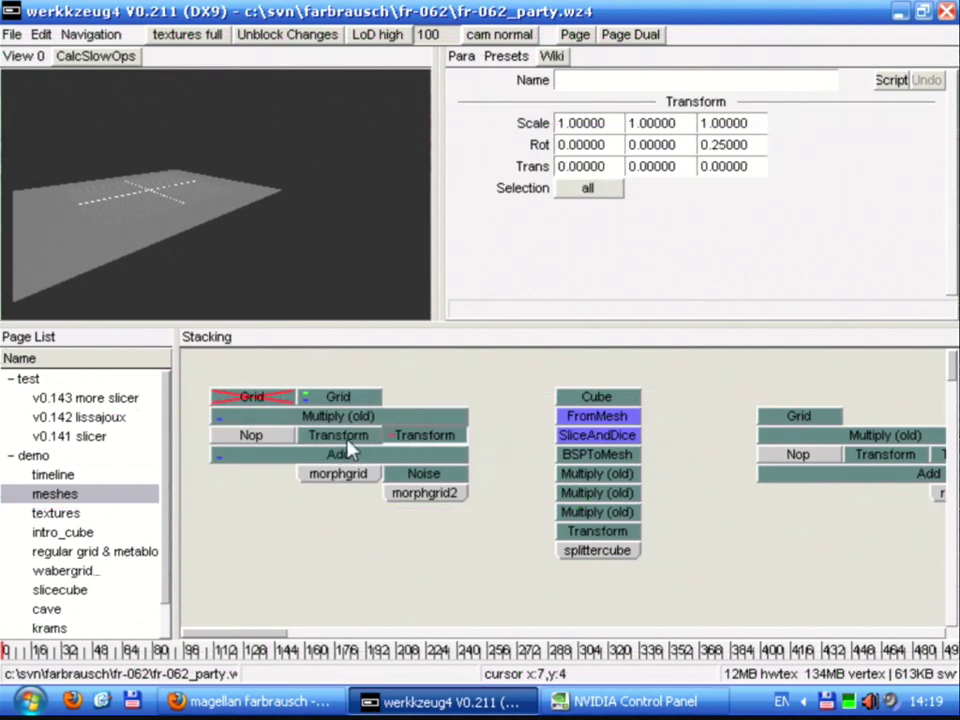
left_click(338, 438)
left_click(428, 442)
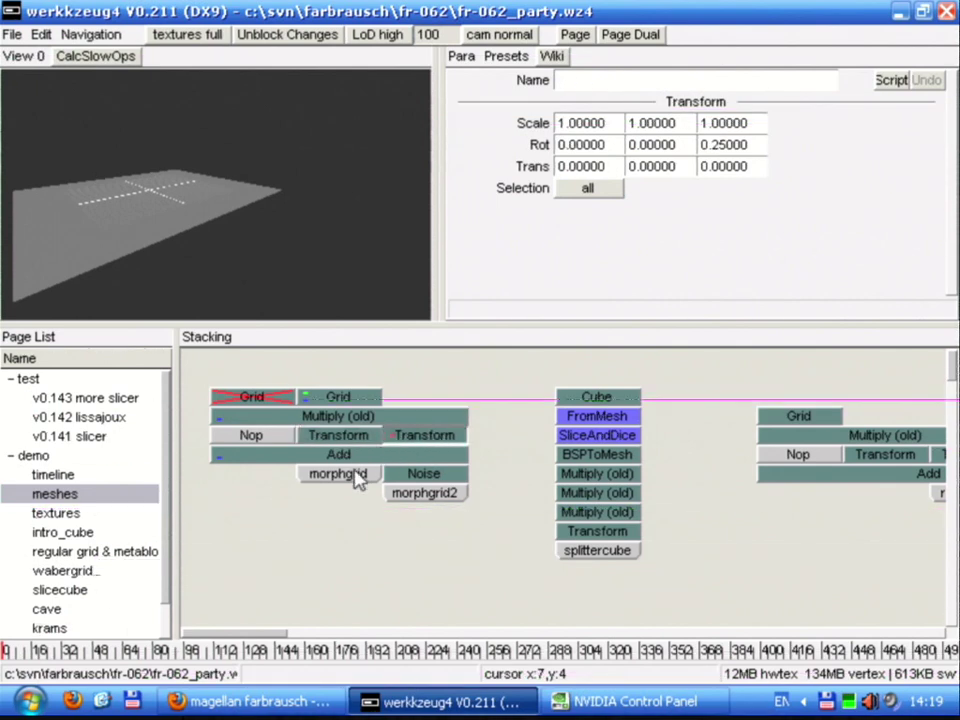
double_click(360, 456)
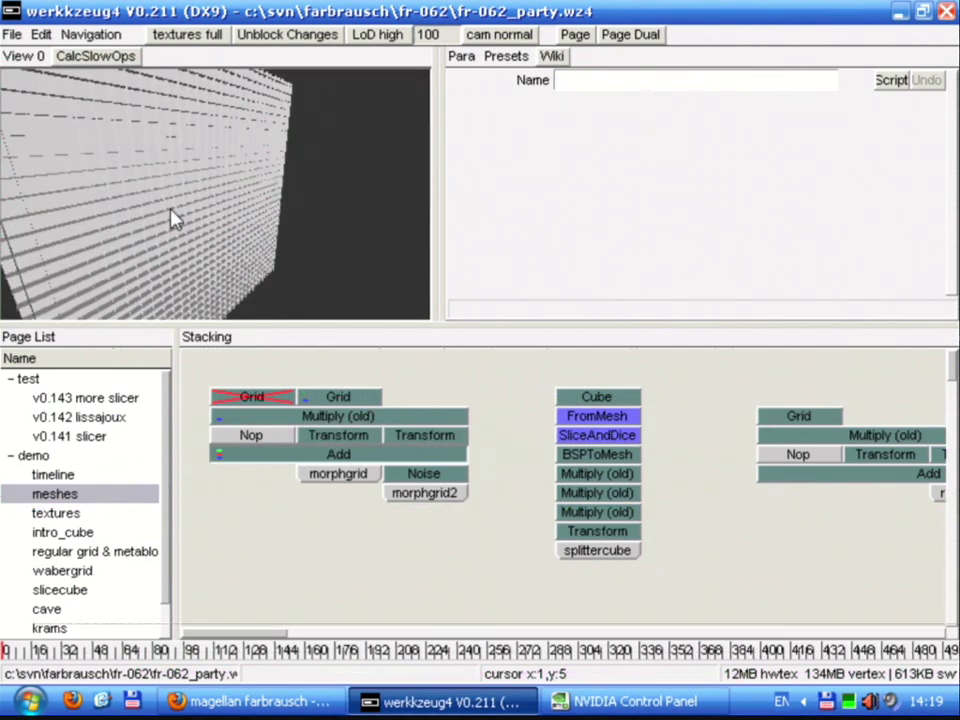
left_click(336, 478)
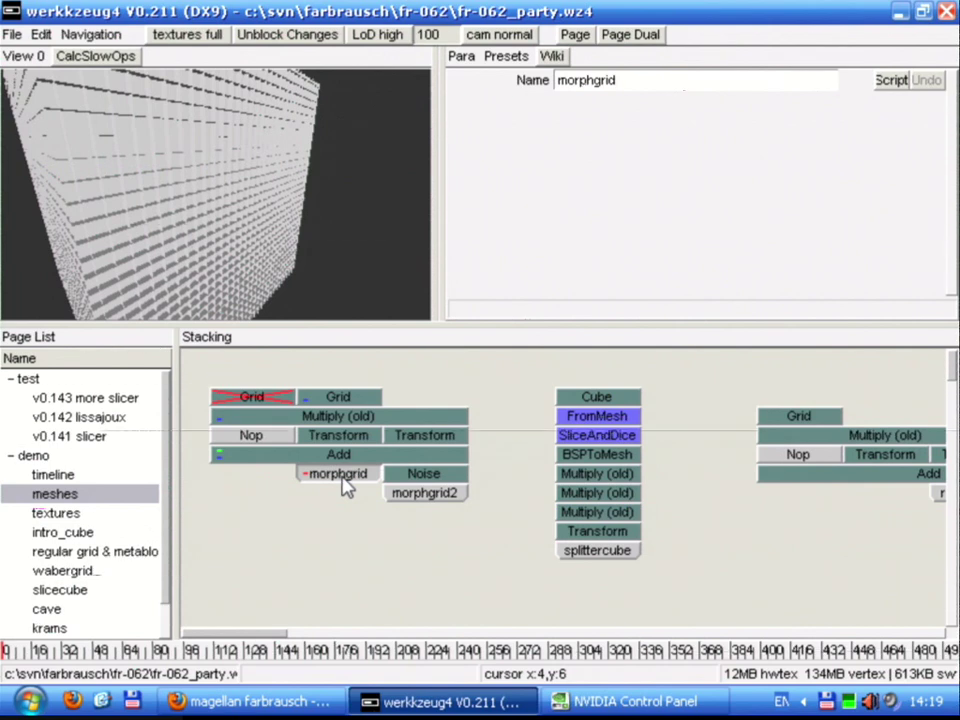
Create a new empty document
left_click(12, 35)
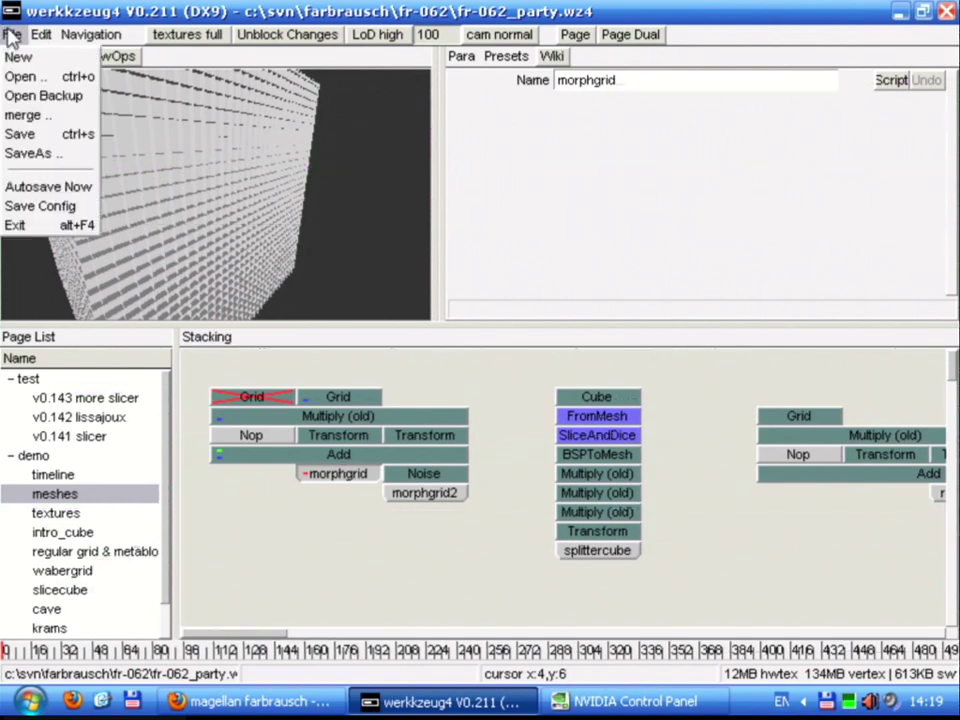
left_click(16, 57)
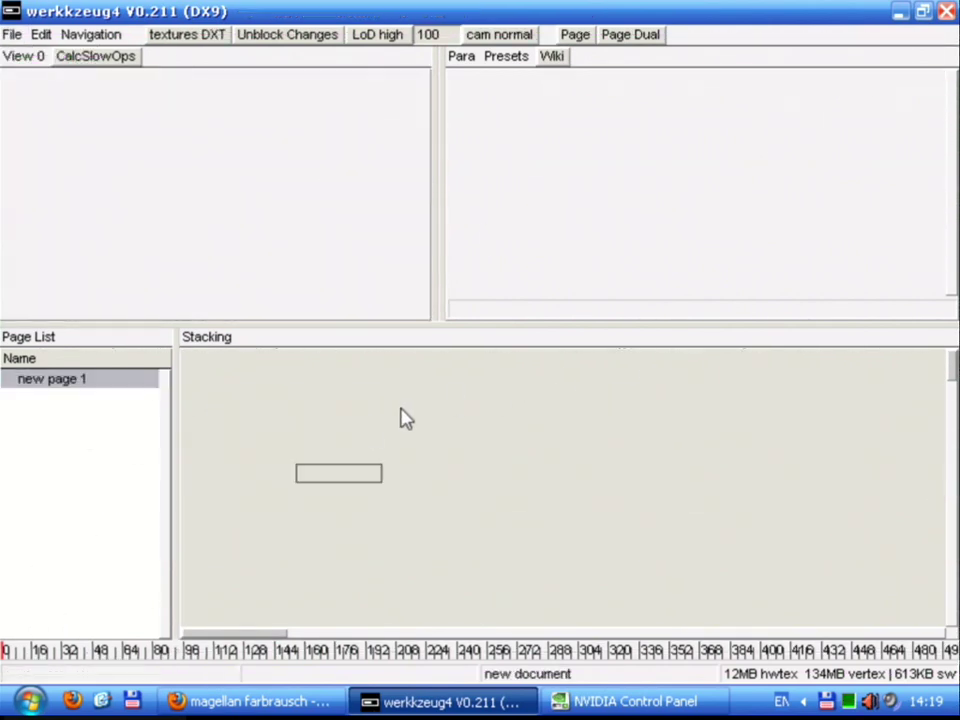
left_click(310, 436)
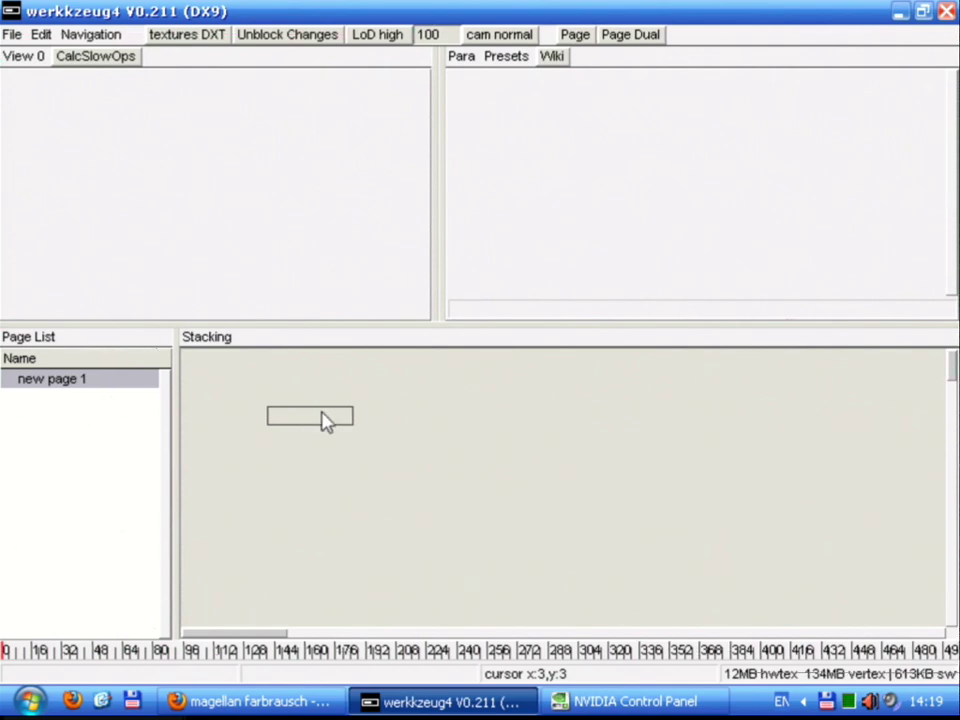
right_click(323, 421)
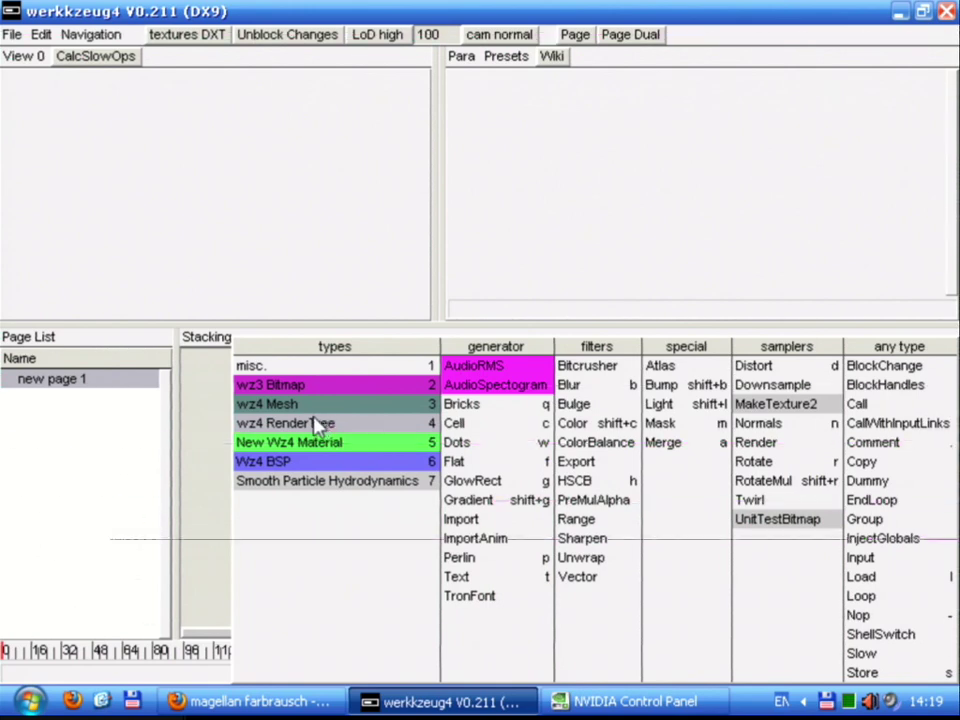
left_click(221, 421)
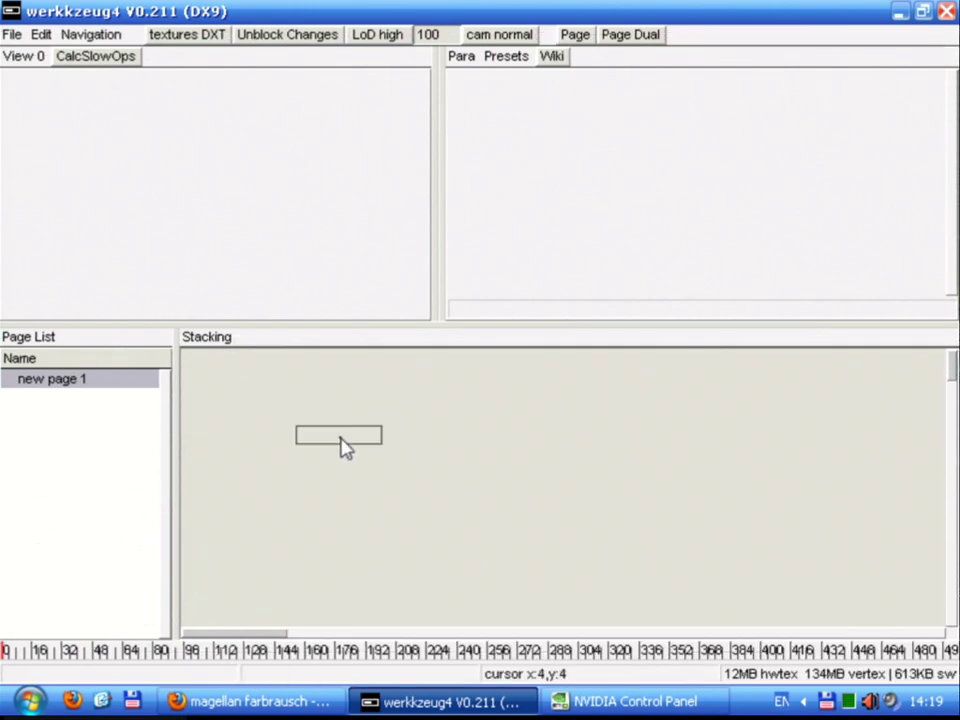
right_click(341, 438)
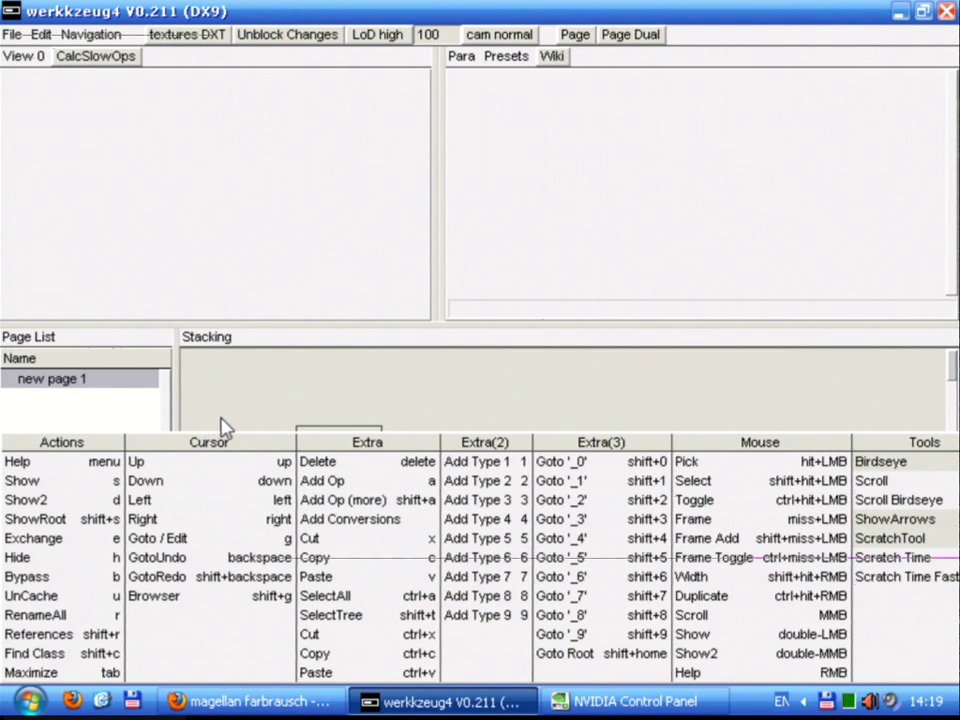
left_click(254, 405)
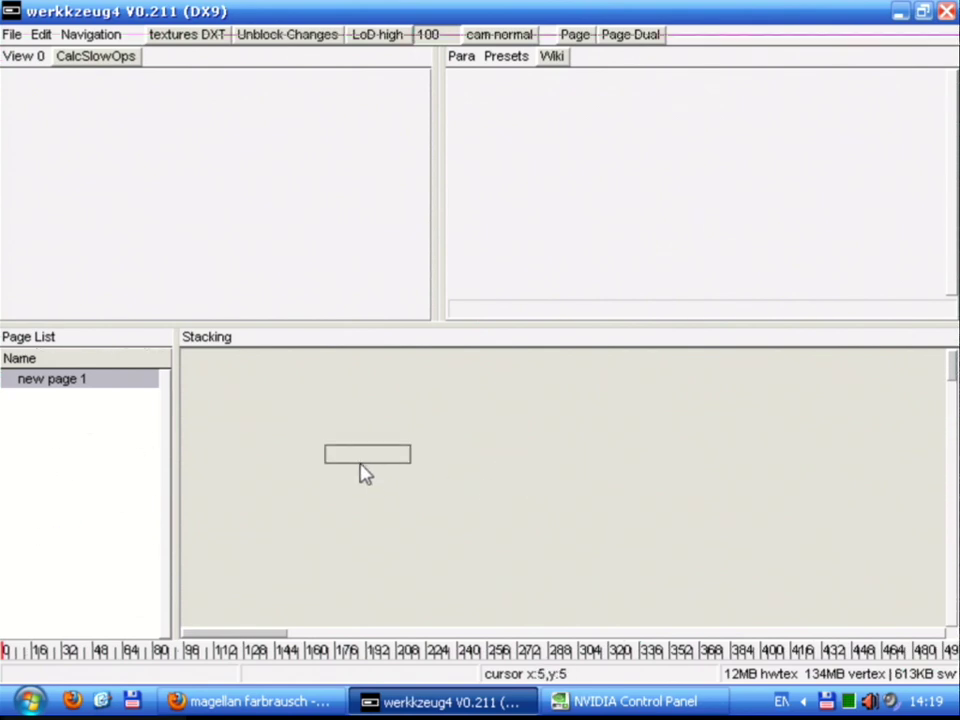
Add a Perlin bitmap generator to the empty page, show its texture and enlarge the preview and parameter area
key("a")
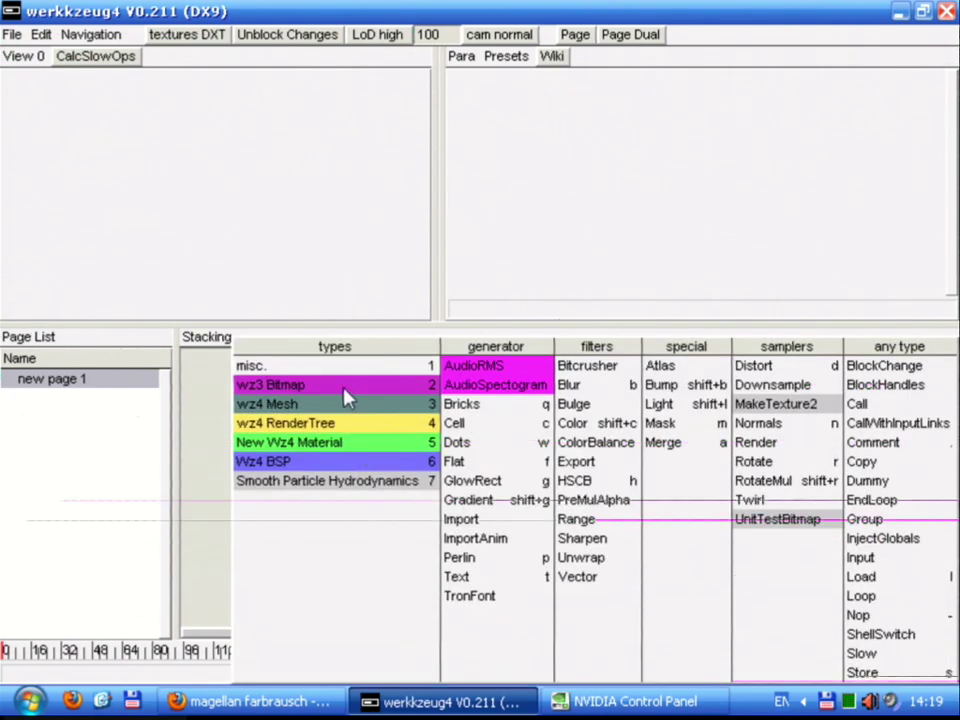
left_click(484, 563)
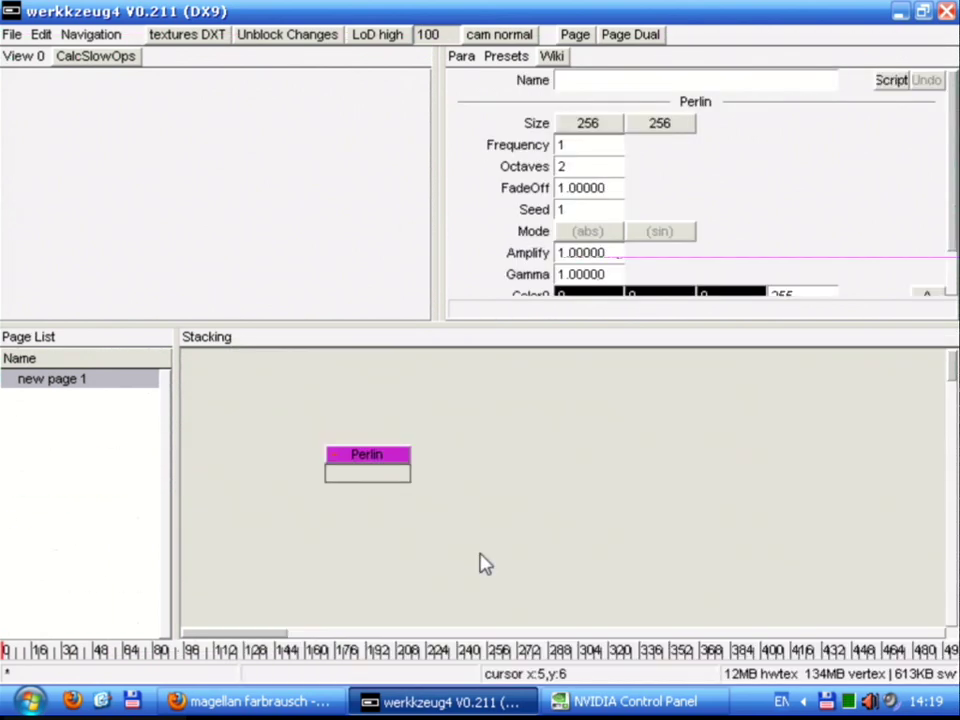
double_click(364, 455)
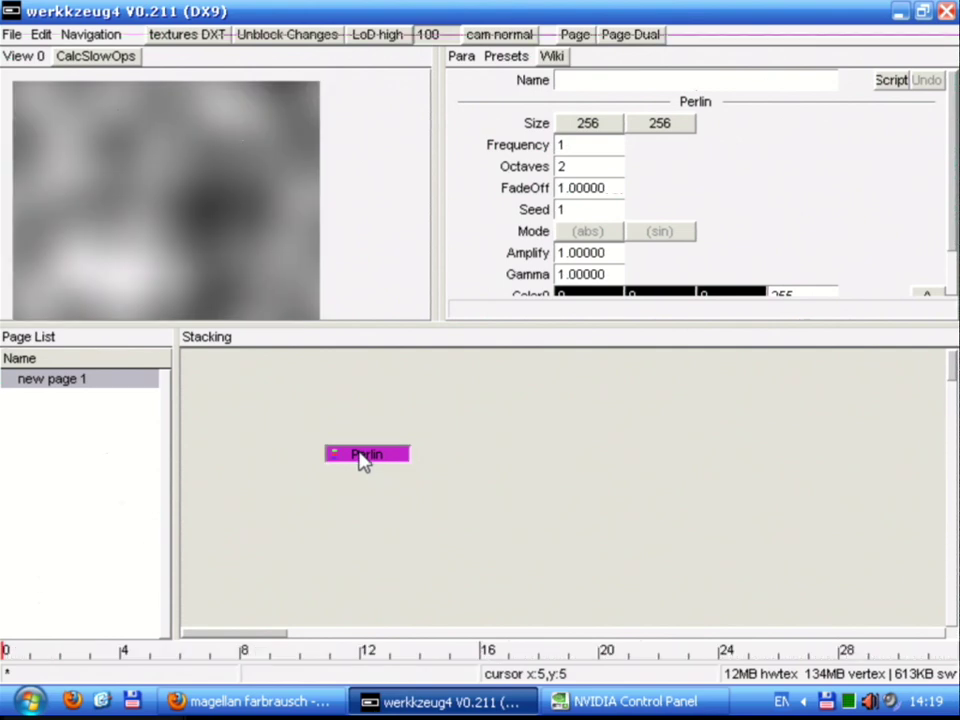
left_click_drag(368, 322, 367, 428)
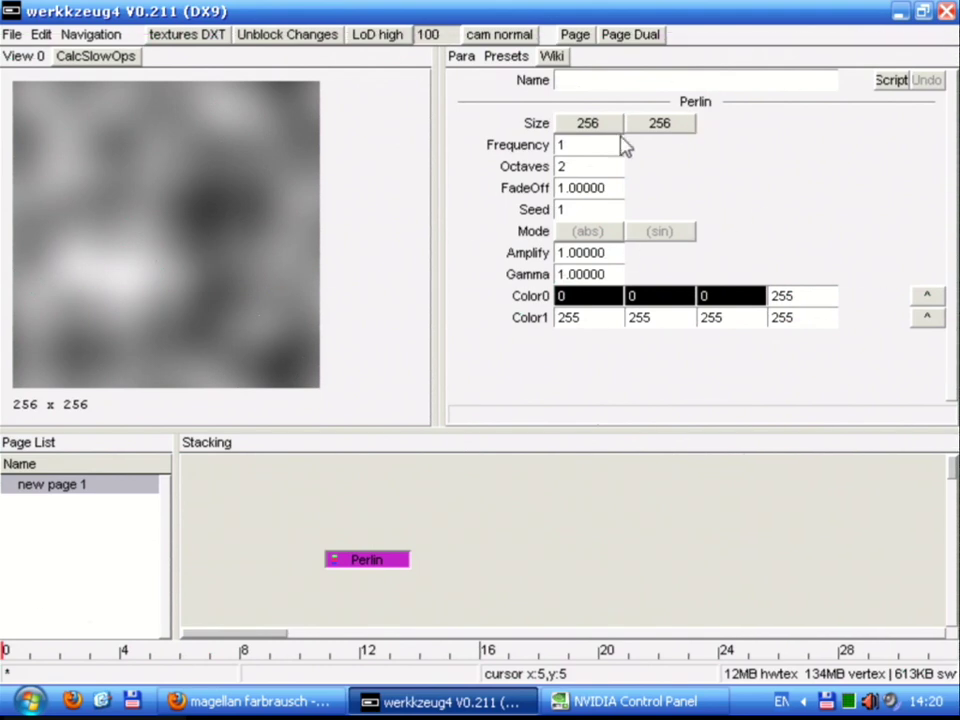
Set the Perlin operator's frequency to 2 and its octaves to 10
left_click_drag(599, 142, 622, 178)
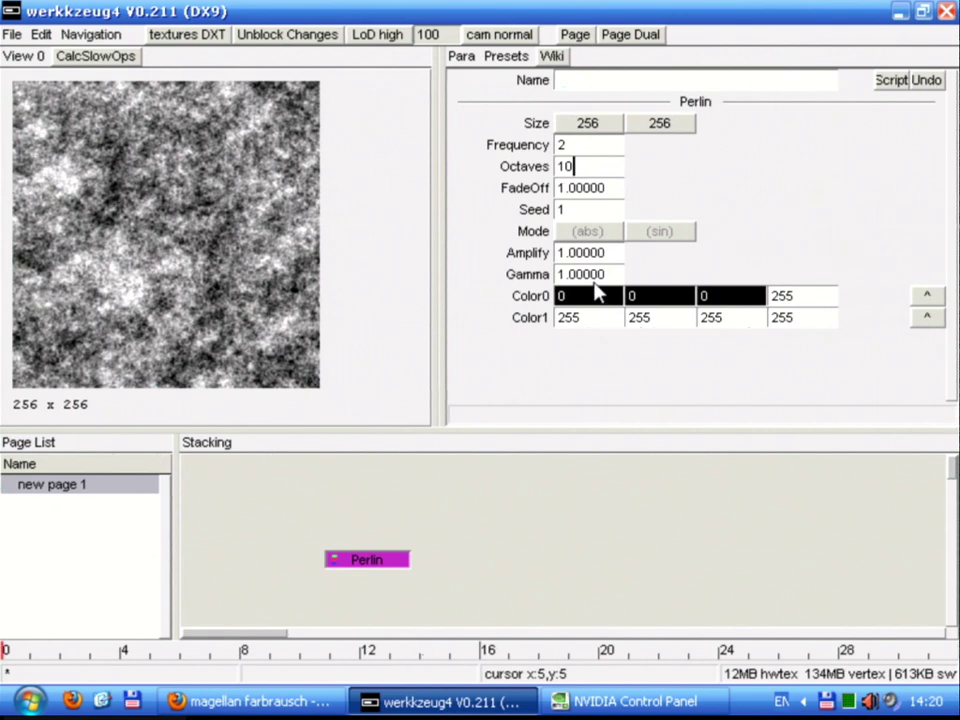
left_click(399, 560)
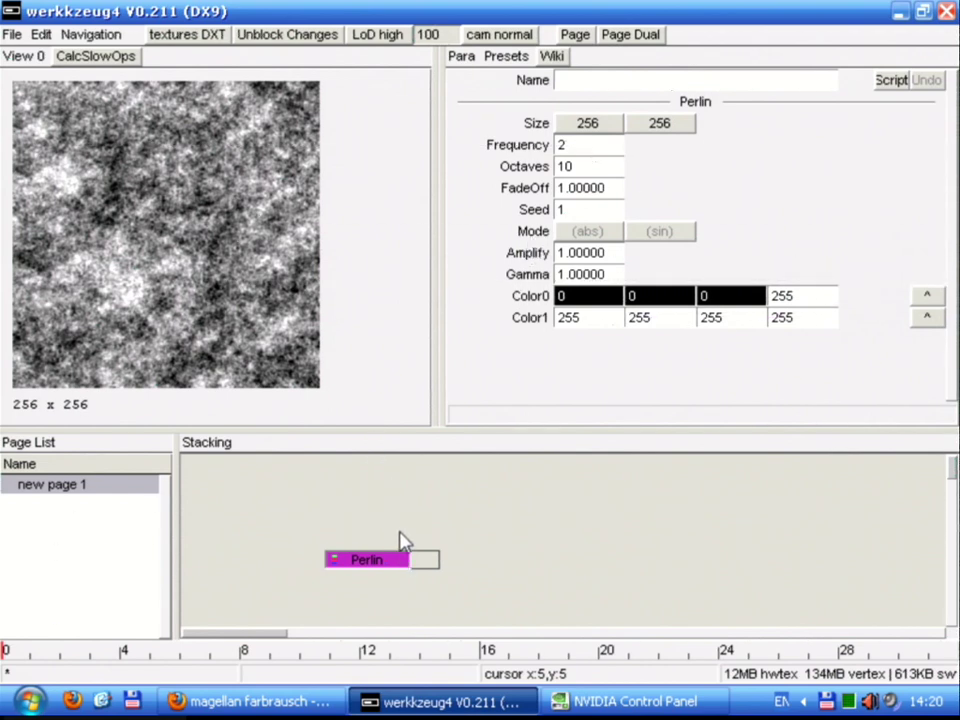
Move the Perlin operator up one row and add a SimpleMaterial operator directly beneath it
left_click_drag(385, 565, 394, 540)
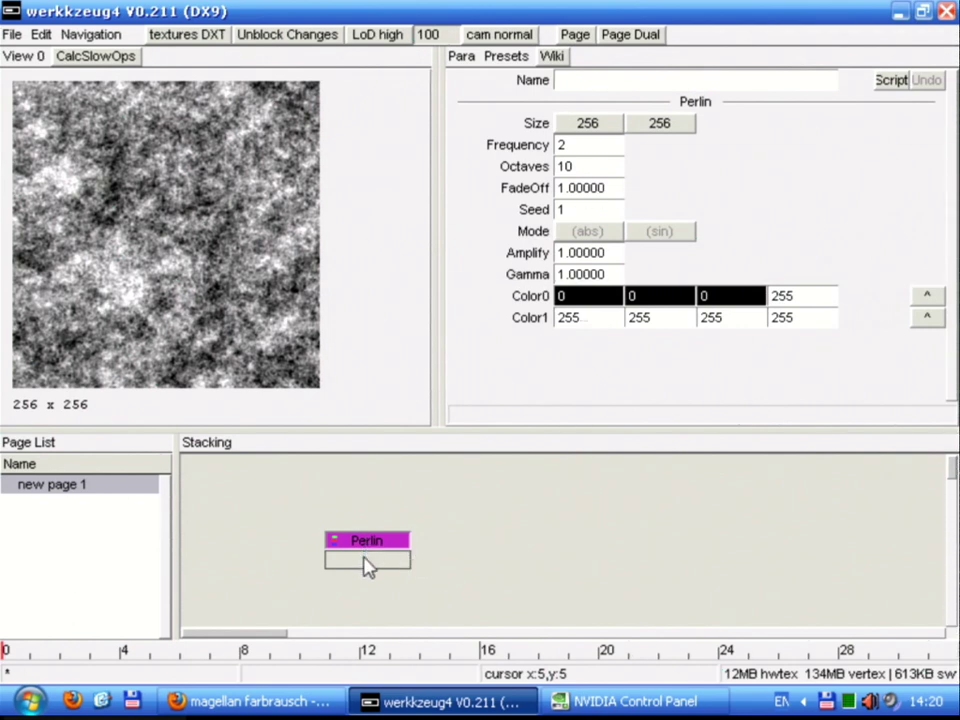
right_click(367, 566)
left_click(332, 441)
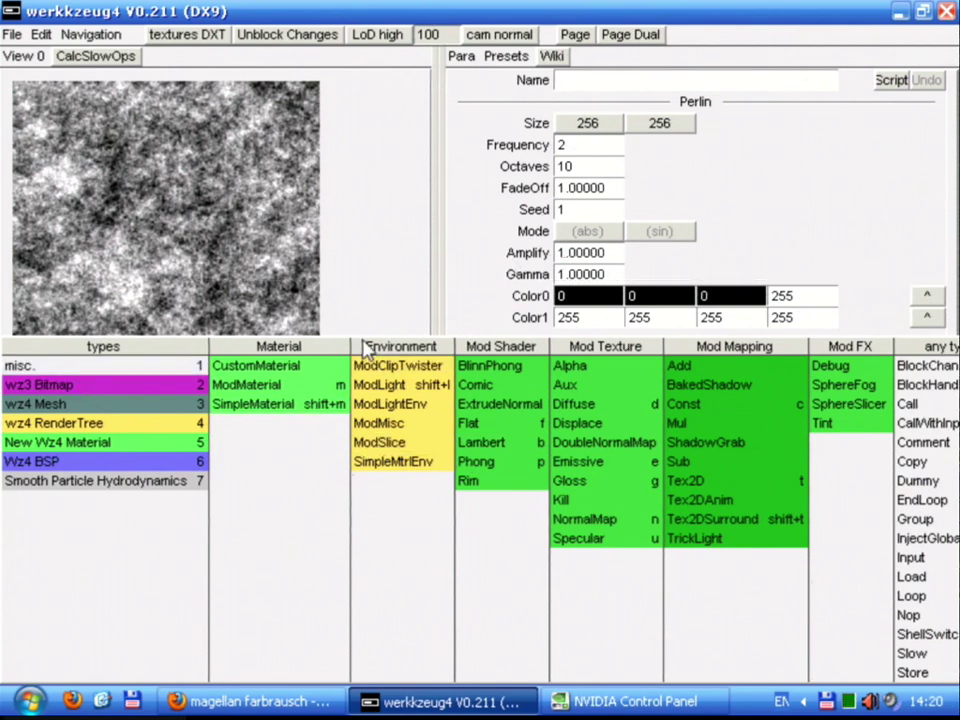
key("Escape")
left_click(476, 518)
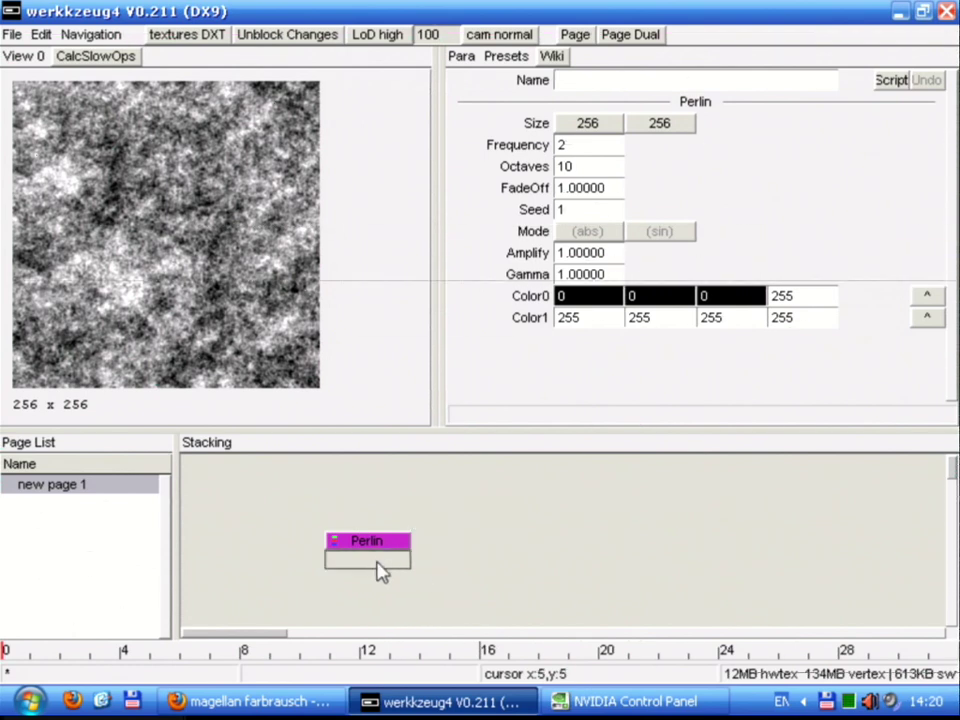
right_click(381, 570)
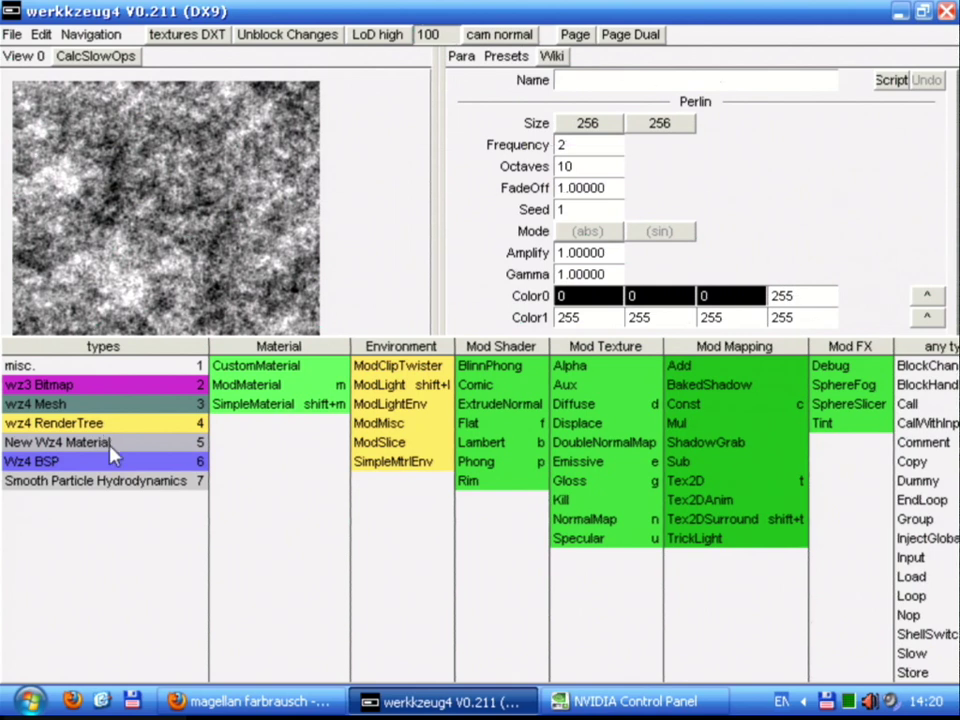
left_click(280, 410)
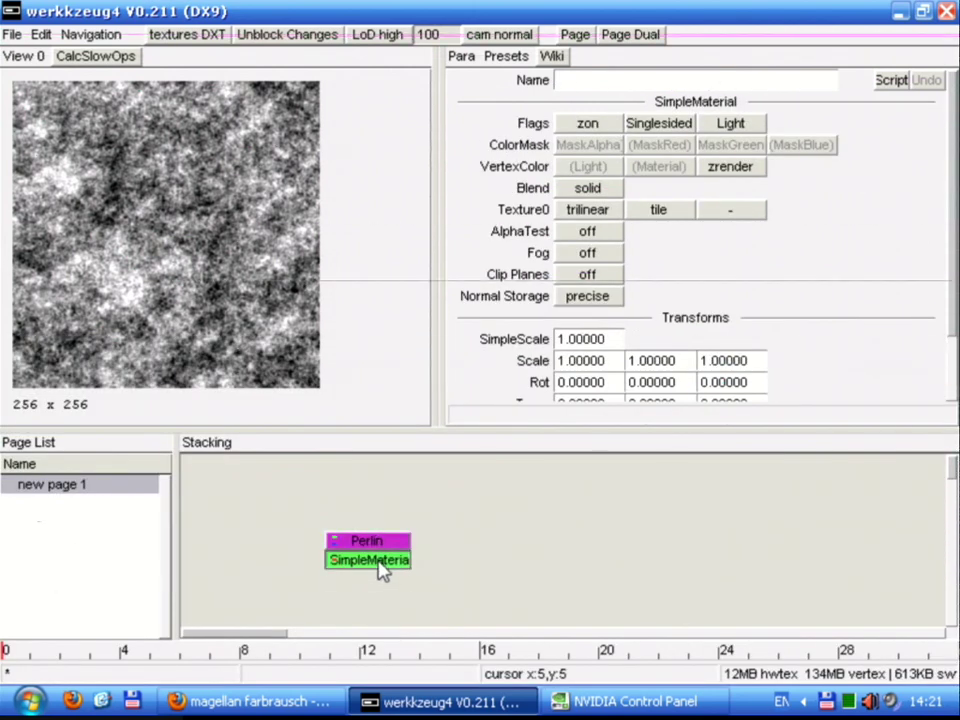
Show the SimpleMaterial in the 3D view and frame the whole noise-textured preview torus
key("s")
scroll(257, 213, "up", 3)
left_click_drag(257, 213, 260, 307)
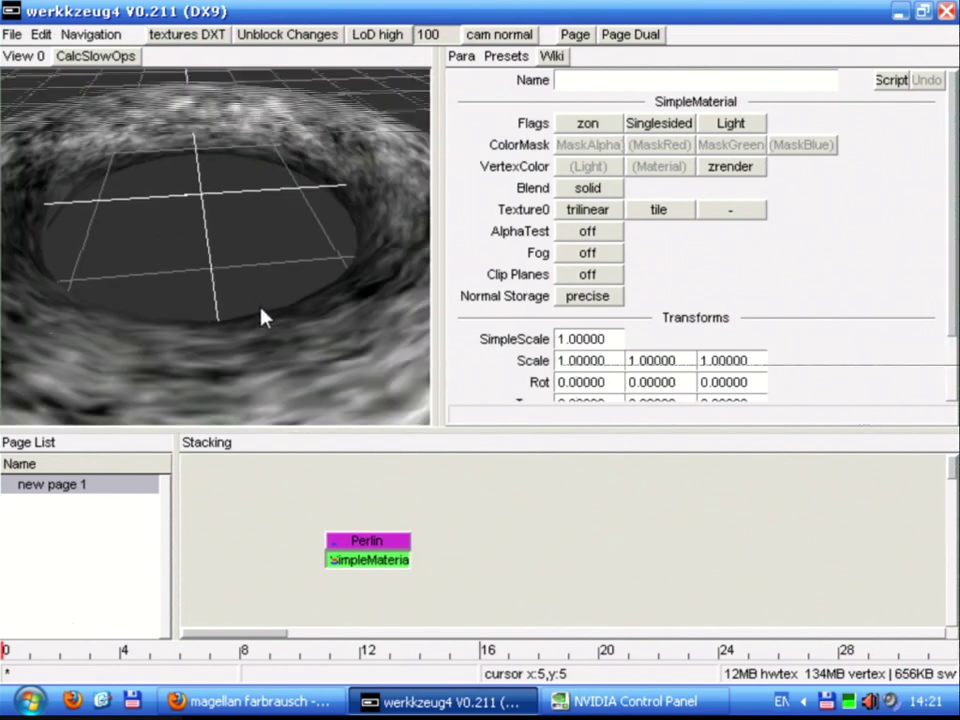
scroll(263, 297, "down", 6)
scroll(242, 311, "up", 3)
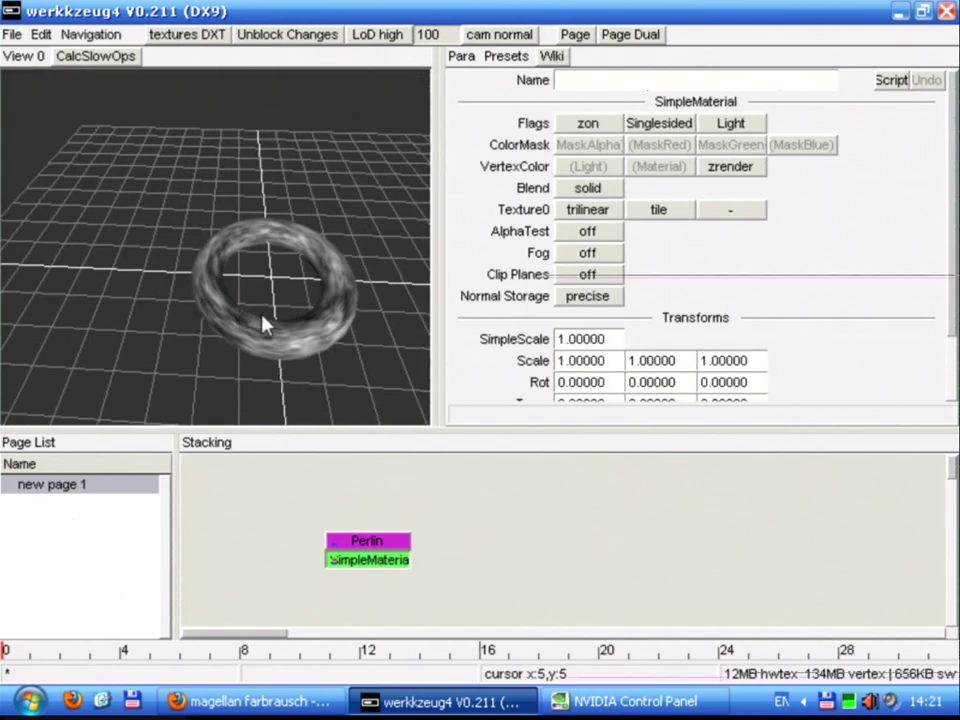
left_click_drag(253, 268, 199, 257)
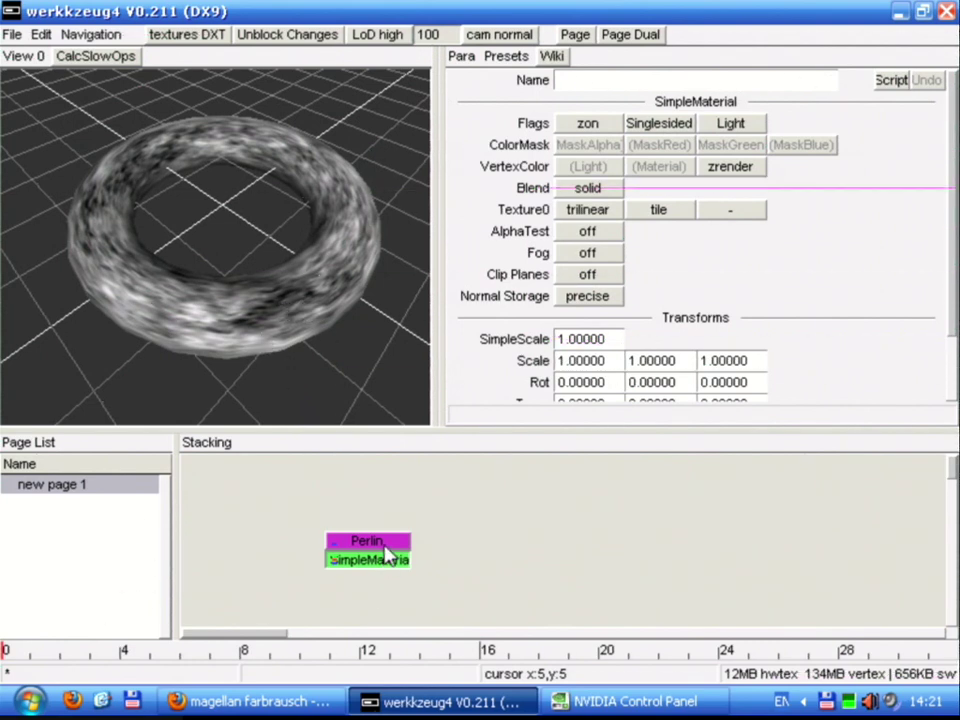
Look over the available New Wz4 Material operators and view the textured preview torus from several angles
left_click(540, 568)
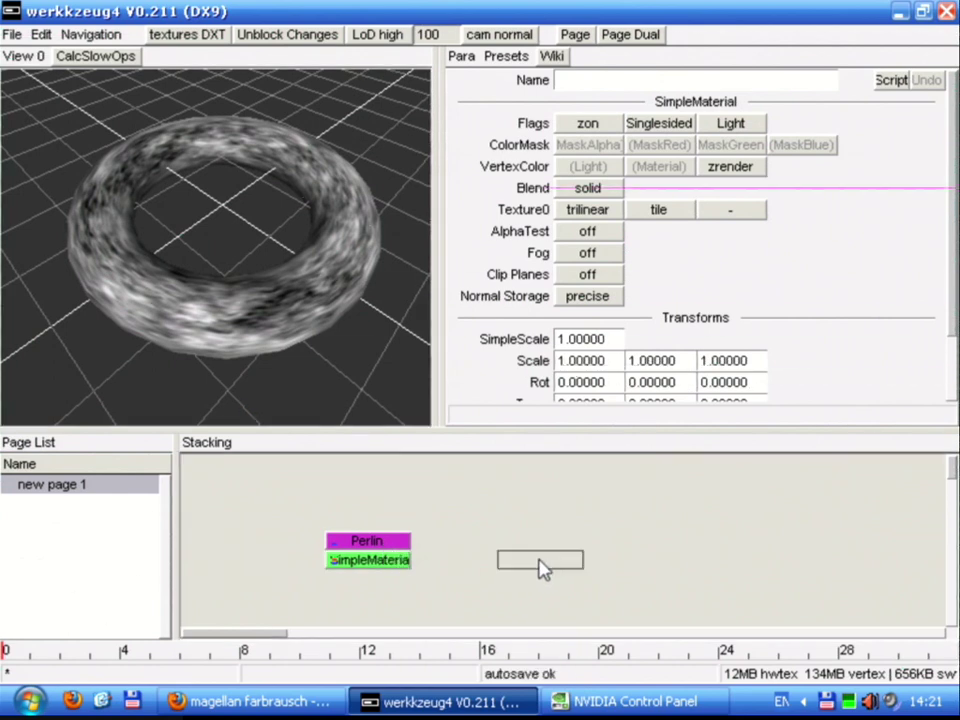
right_click(540, 568)
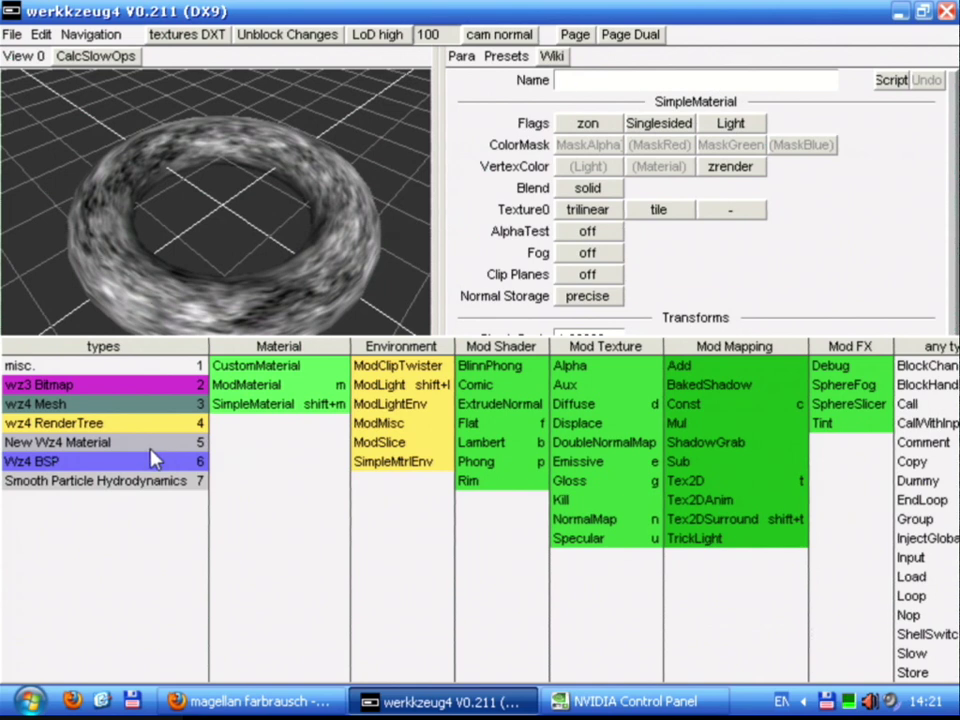
left_click(155, 444)
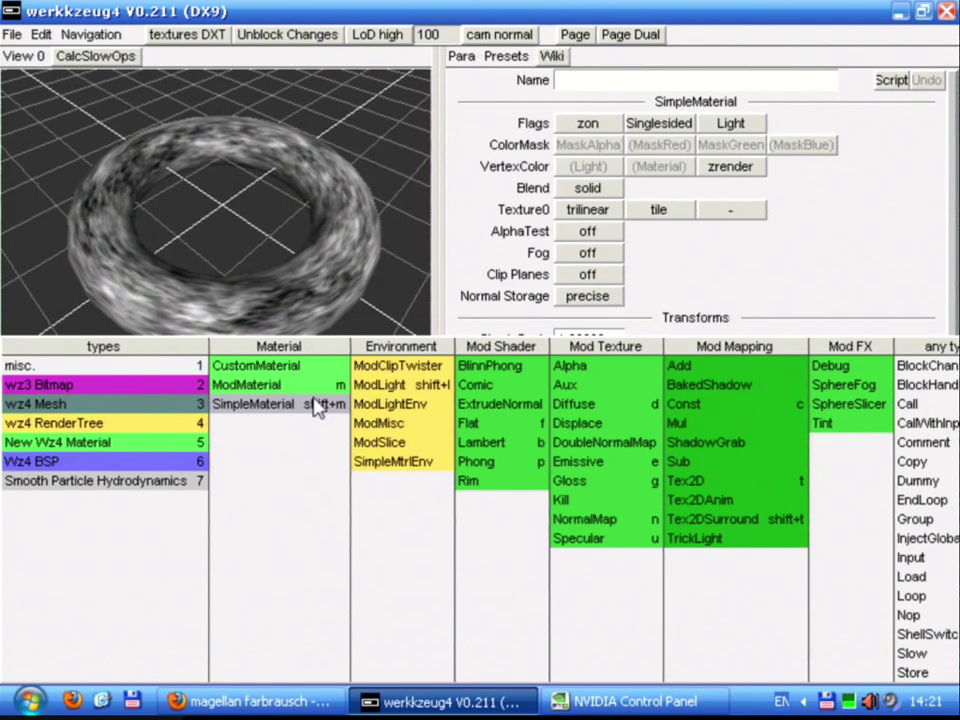
left_click(118, 236)
mouse_move(118, 236)
right_mouse_down()
mouse_move(191, 228)
mouse_move(113, 218)
right_mouse_up()
left_click_drag(115, 228, 270, 196)
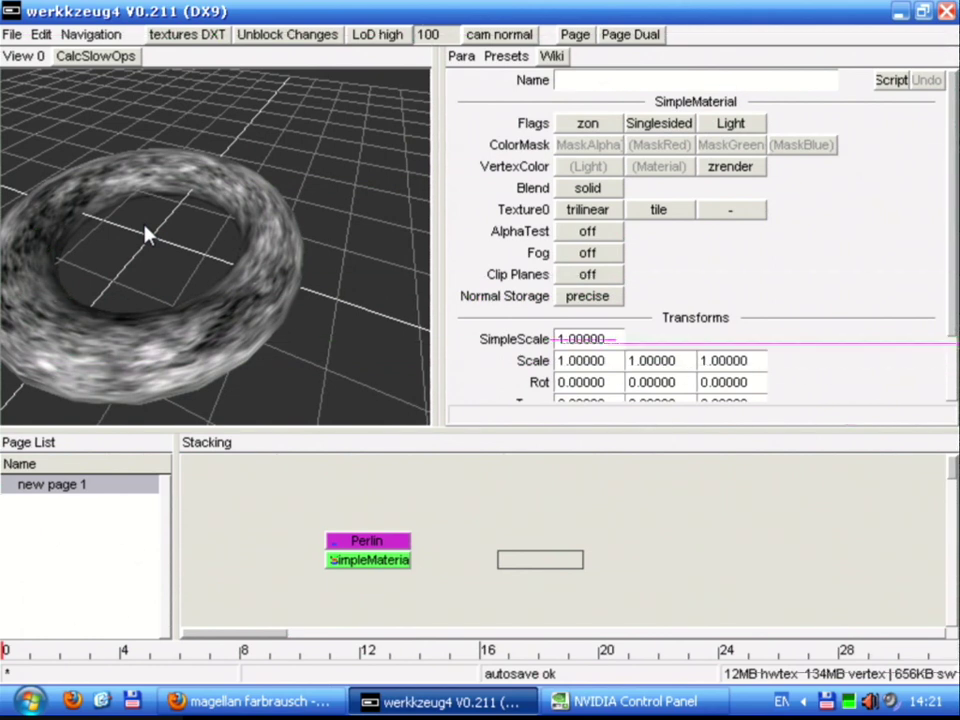
left_click_drag(171, 232, 144, 217)
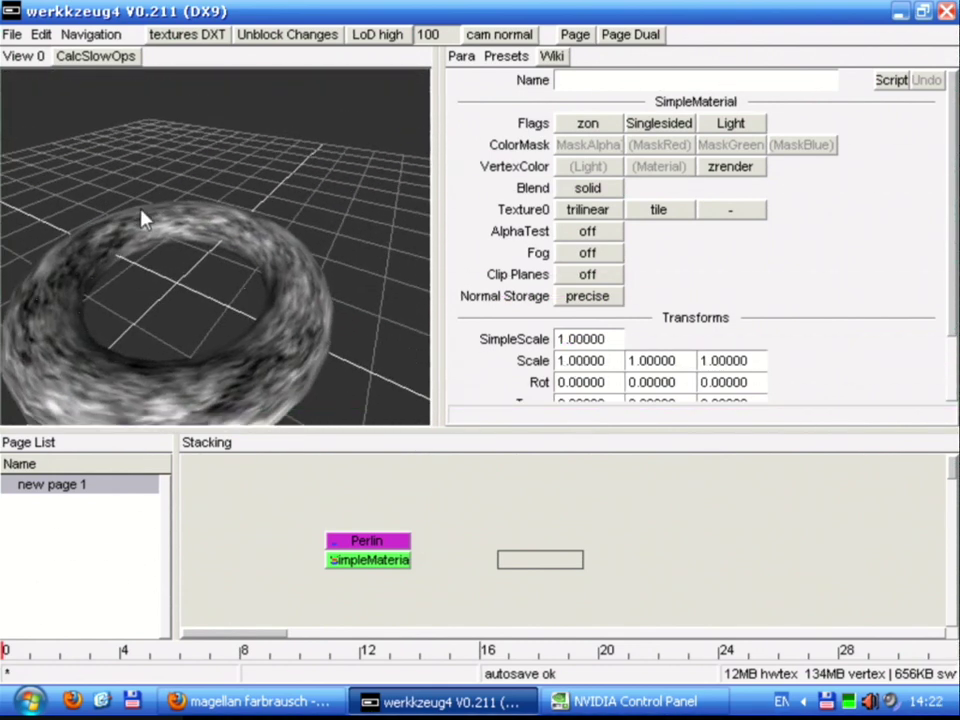
left_click_drag(143, 220, 115, 203)
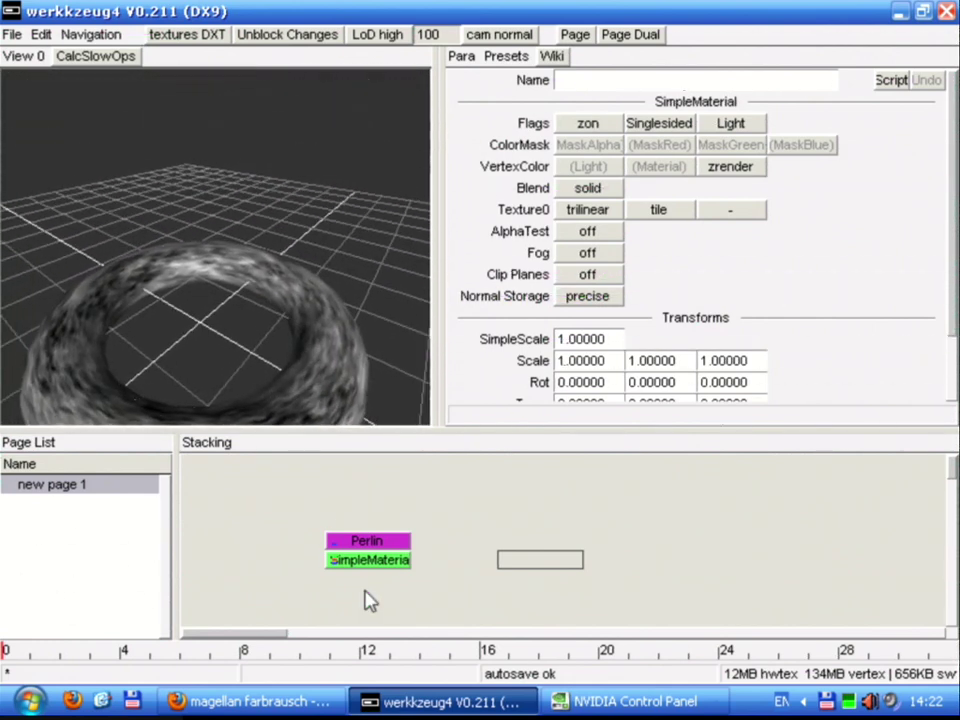
Move Perlin to a higher, freer spot, restack SimpleMaterial directly beneath it and show the material in 3D
left_click(381, 541)
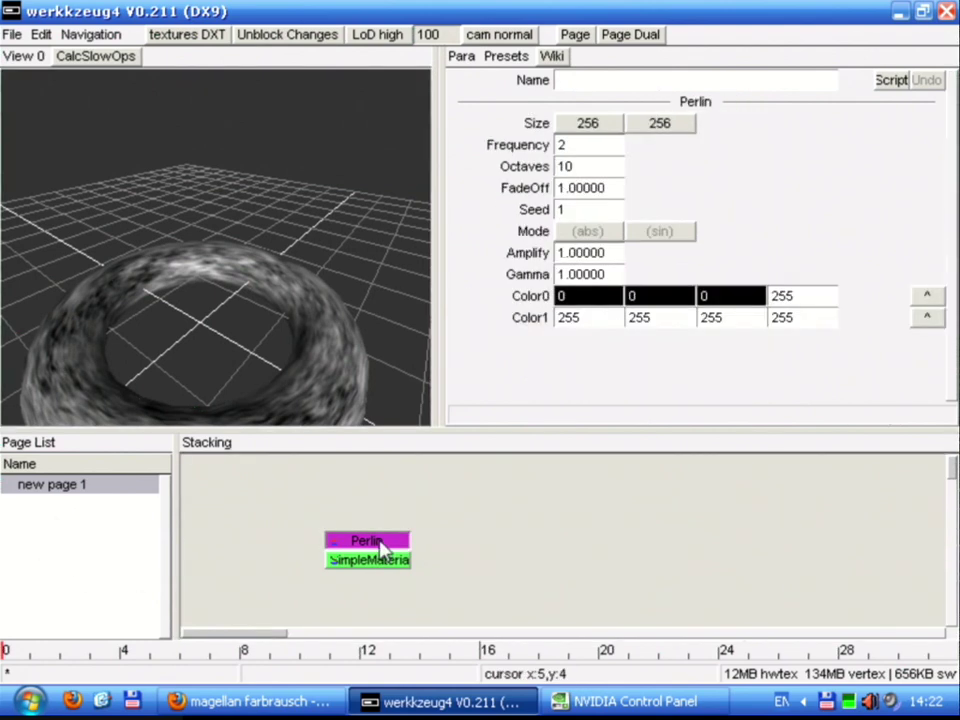
left_click_drag(360, 522, 352, 504)
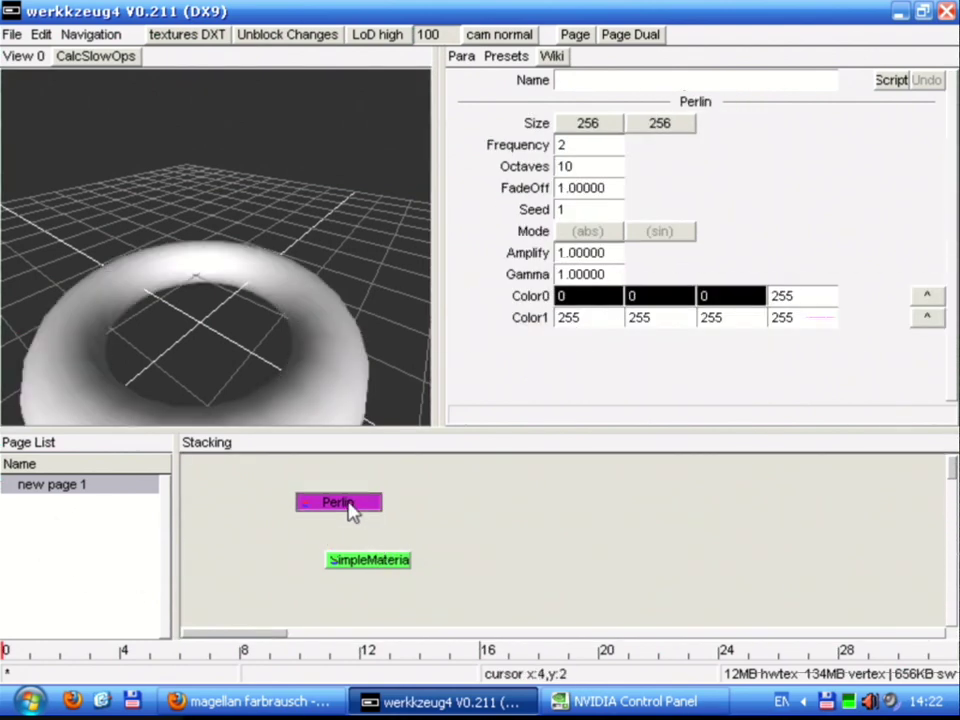
double_click(353, 510)
left_click(355, 557)
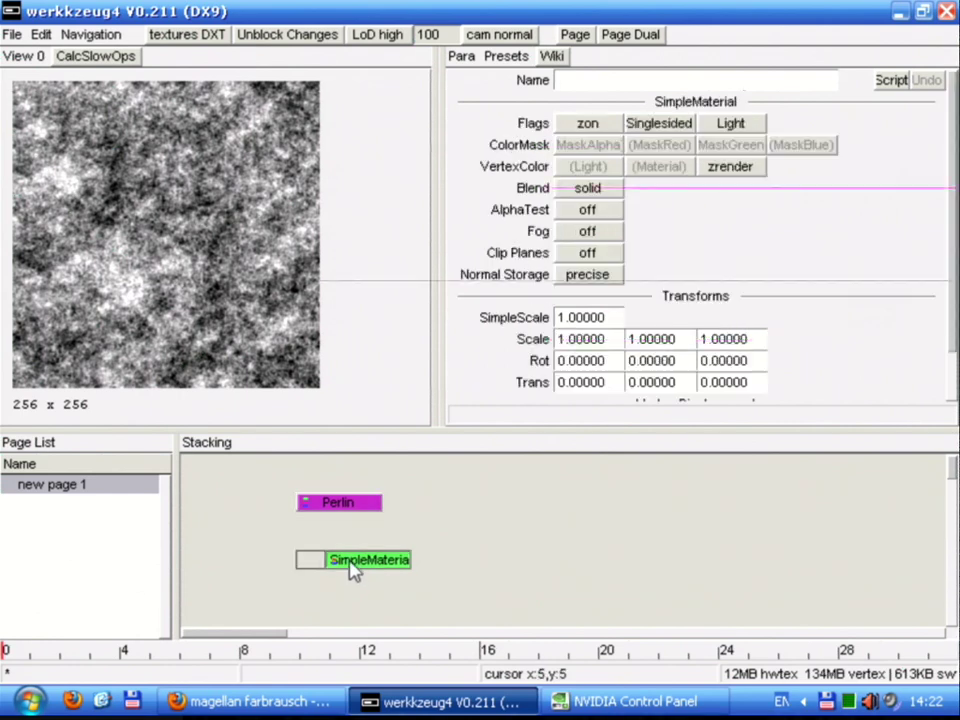
left_click(390, 564)
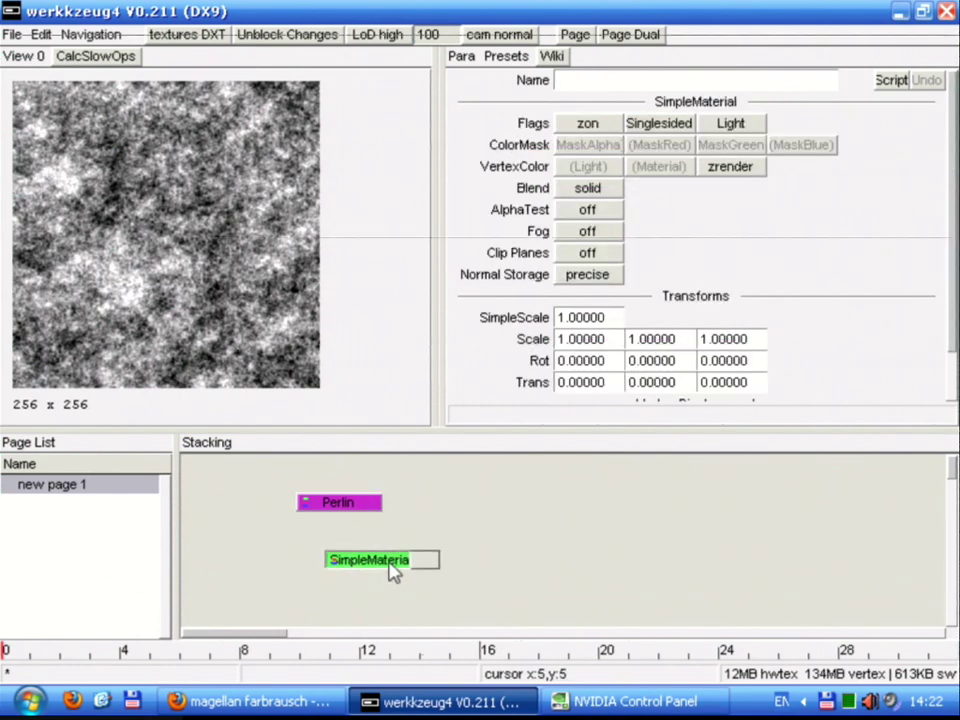
left_click_drag(393, 568, 356, 526)
left_click(392, 508)
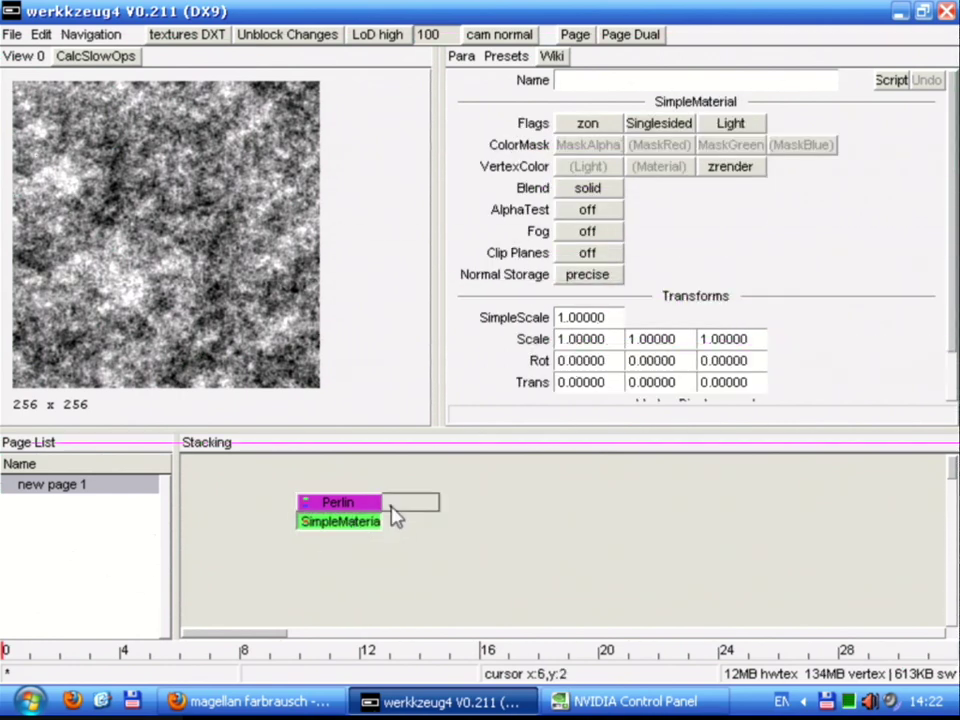
double_click(357, 533)
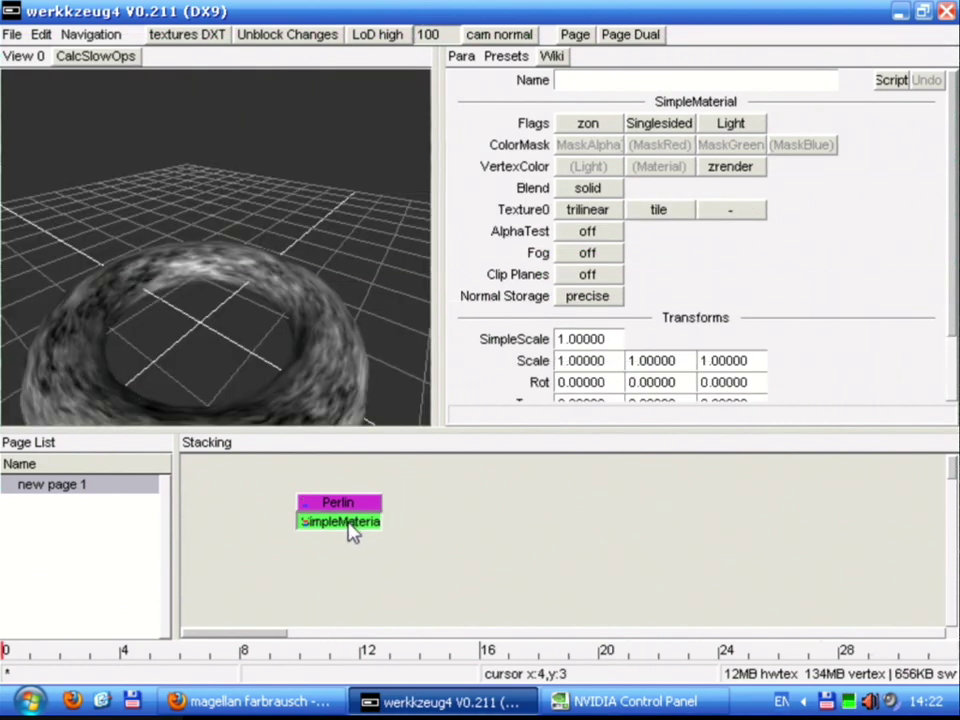
Compare the Perlin texture with the SimpleMaterial's parameters and examine how the noise looks around the preview torus
left_click(342, 505)
left_click(343, 521)
double_click(338, 502)
double_click(349, 523)
left_click(345, 506)
left_click(345, 522)
left_click_drag(345, 537, 348, 503)
double_click(343, 503)
left_click(349, 526)
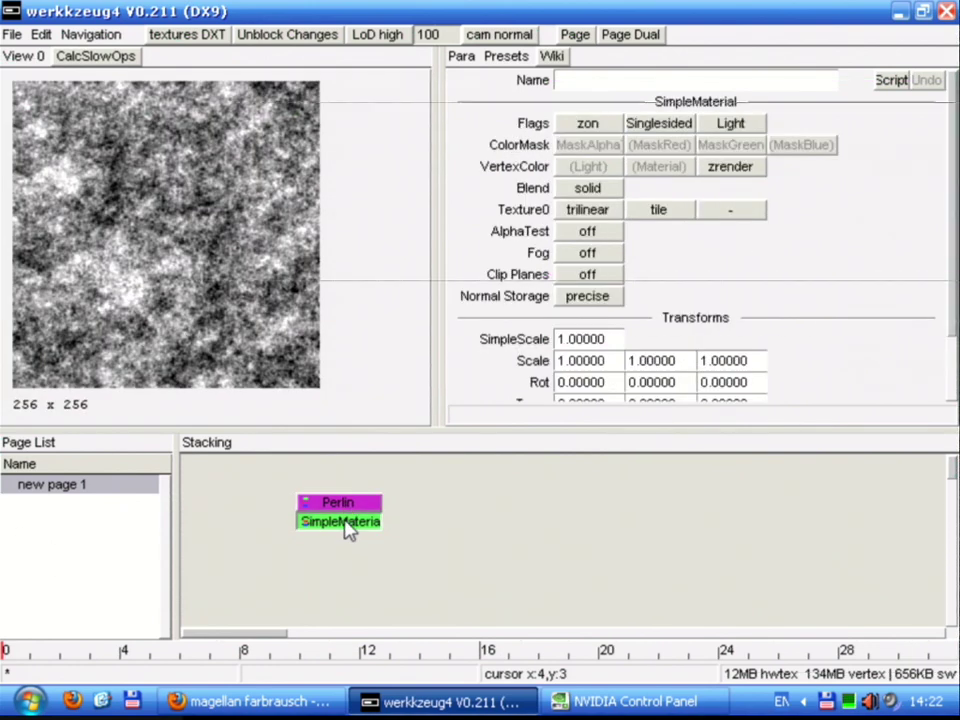
double_click(344, 524)
left_click(343, 504)
left_click(334, 530)
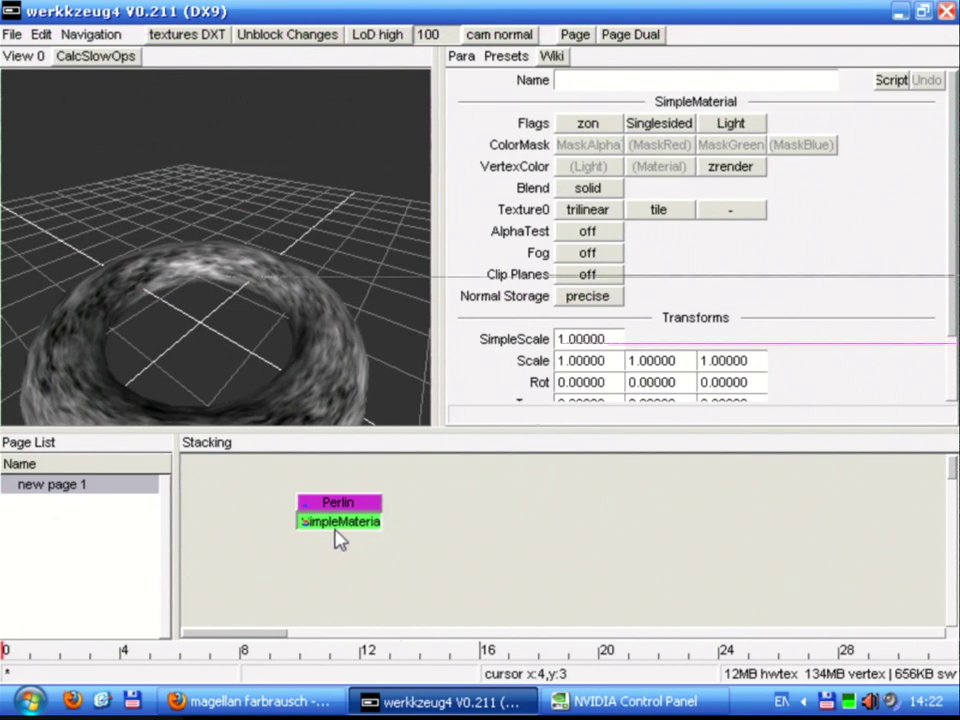
left_click_drag(266, 332, 242, 311)
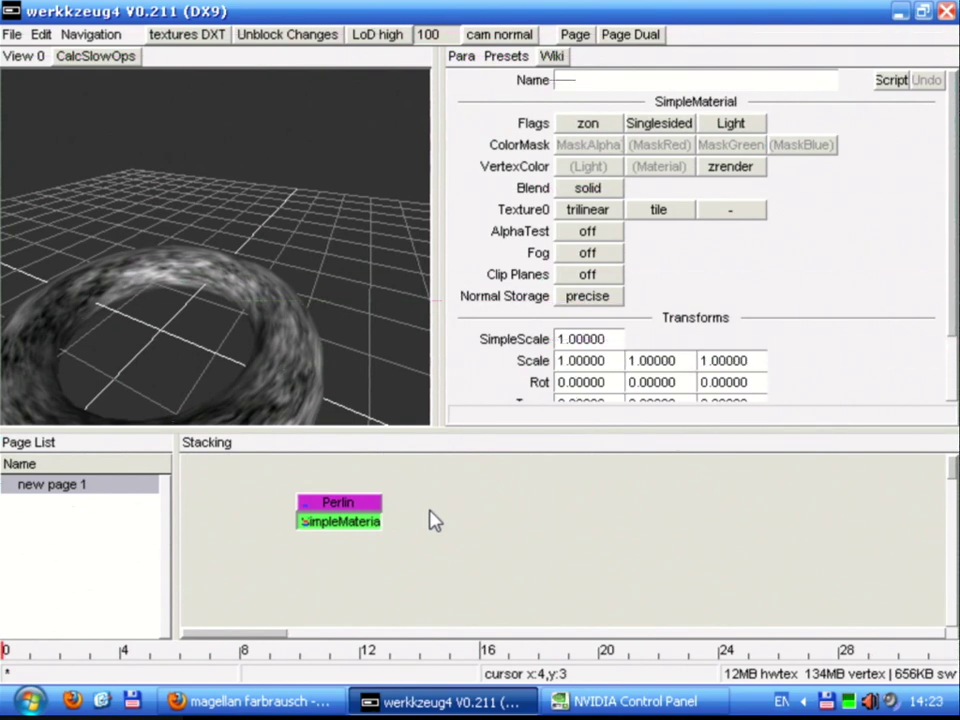
left_click_drag(197, 197, 615, 203)
left_click_drag(425, 172, 131, 174)
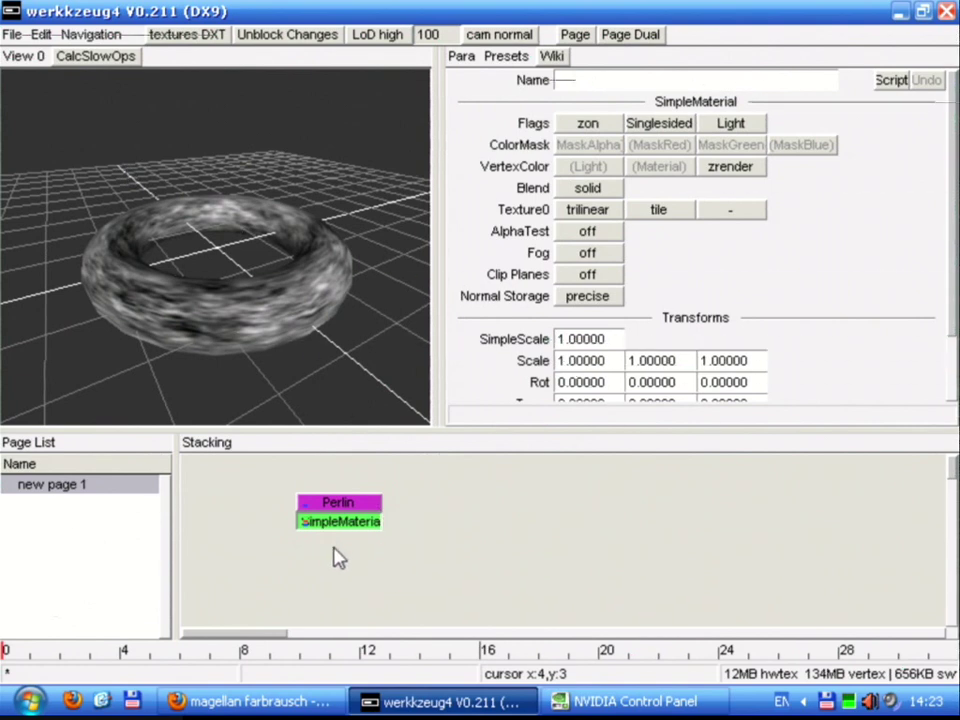
Add a Torus mesh operator beside SimpleMaterial and show it in the 3D view
left_click(420, 531)
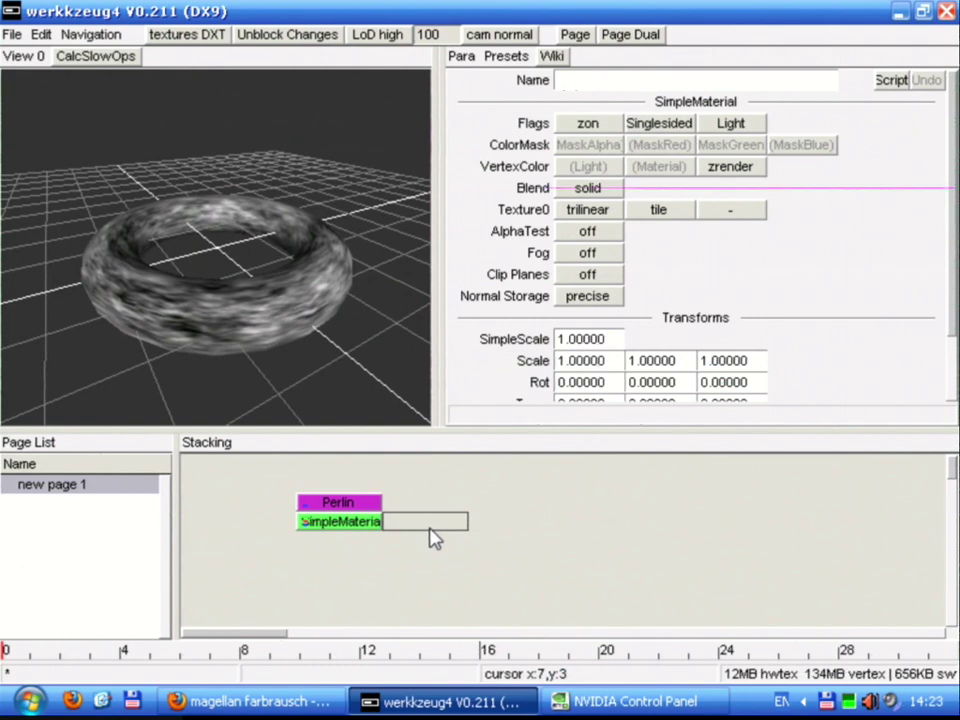
right_click(433, 537)
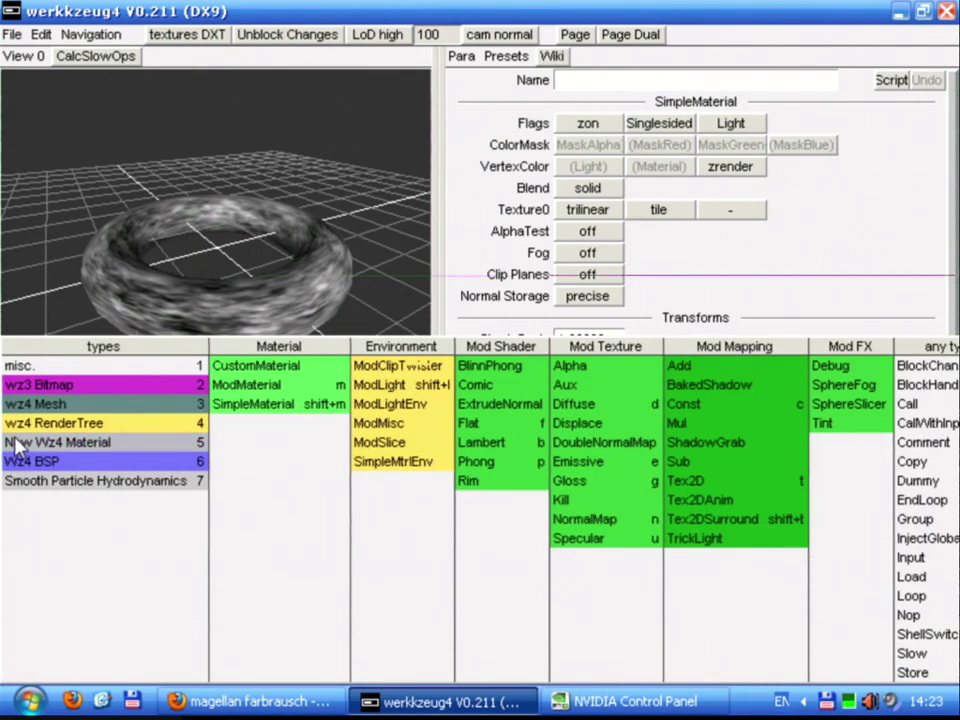
left_click(44, 405)
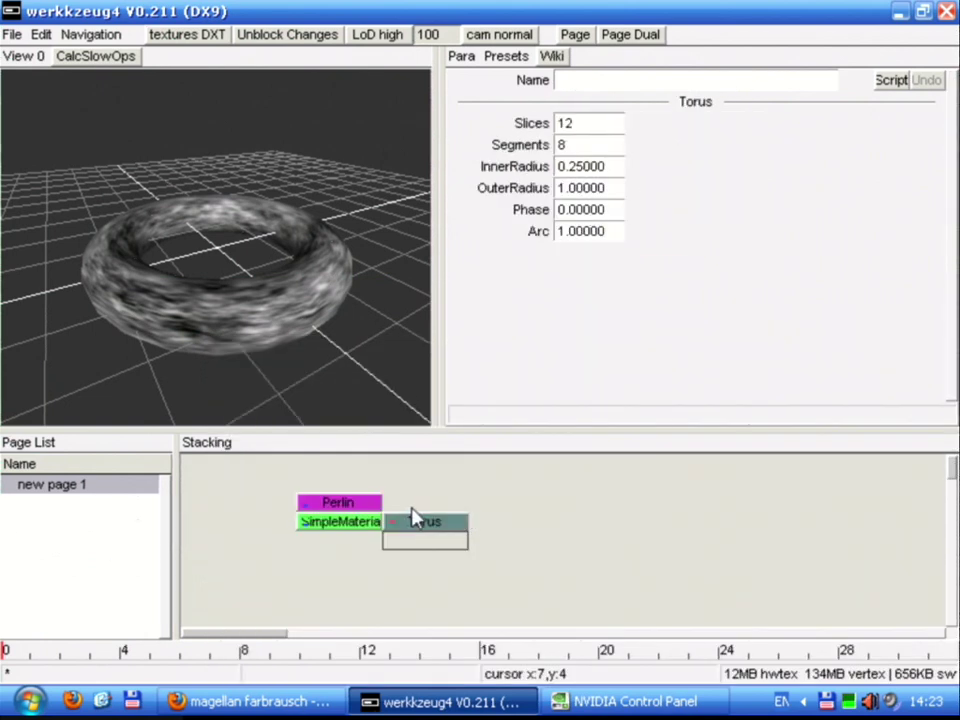
left_click_drag(415, 517, 414, 521)
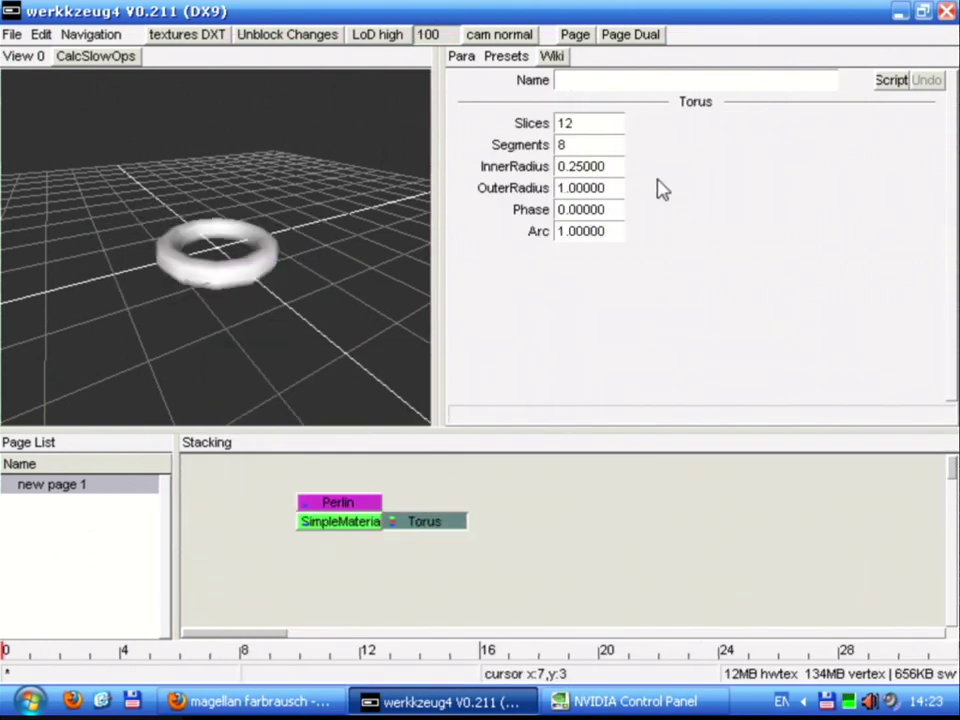
Set the Torus to 33 slices, 19 segments and an inner radius of 0.42051, and move it up beside Perlin
left_click_drag(579, 126, 883, 134)
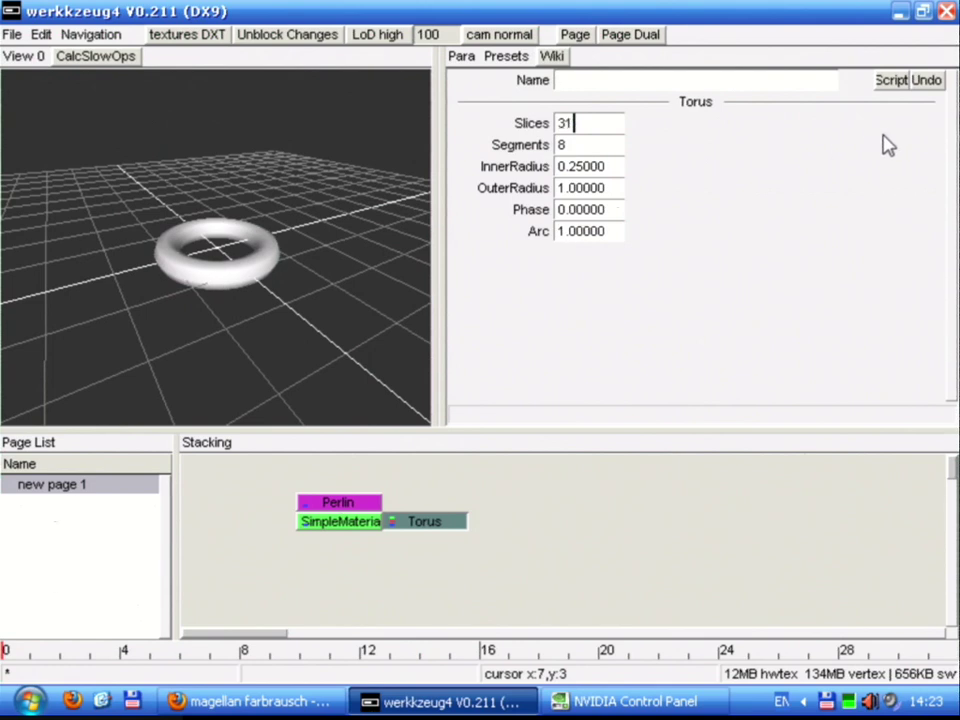
left_click_drag(625, 145, 660, 152)
left_click_drag(718, 155, 733, 154)
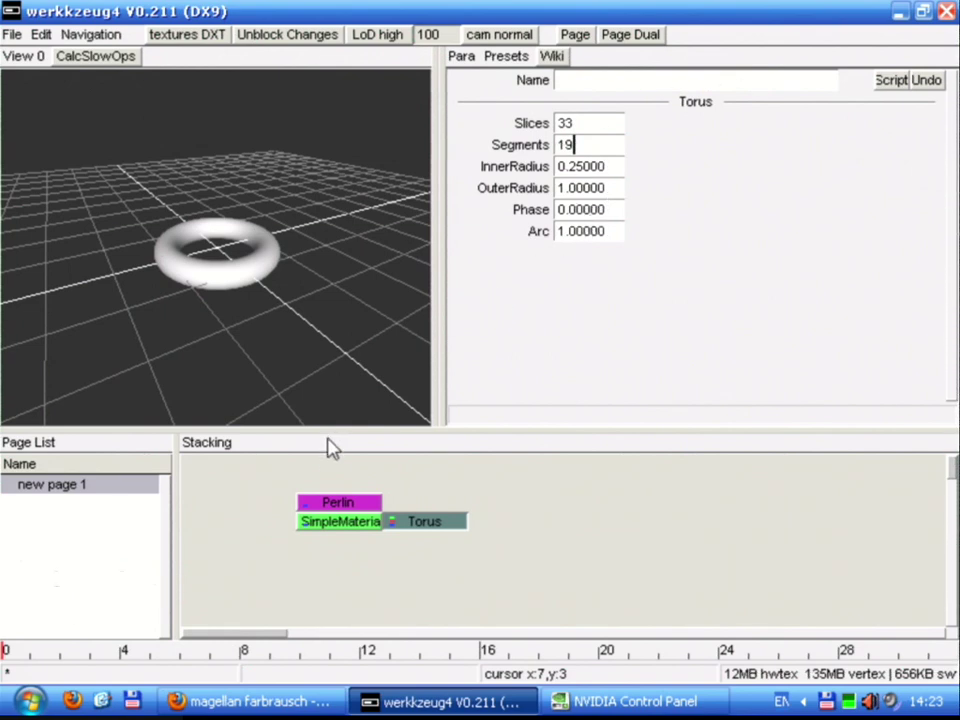
left_click(425, 522)
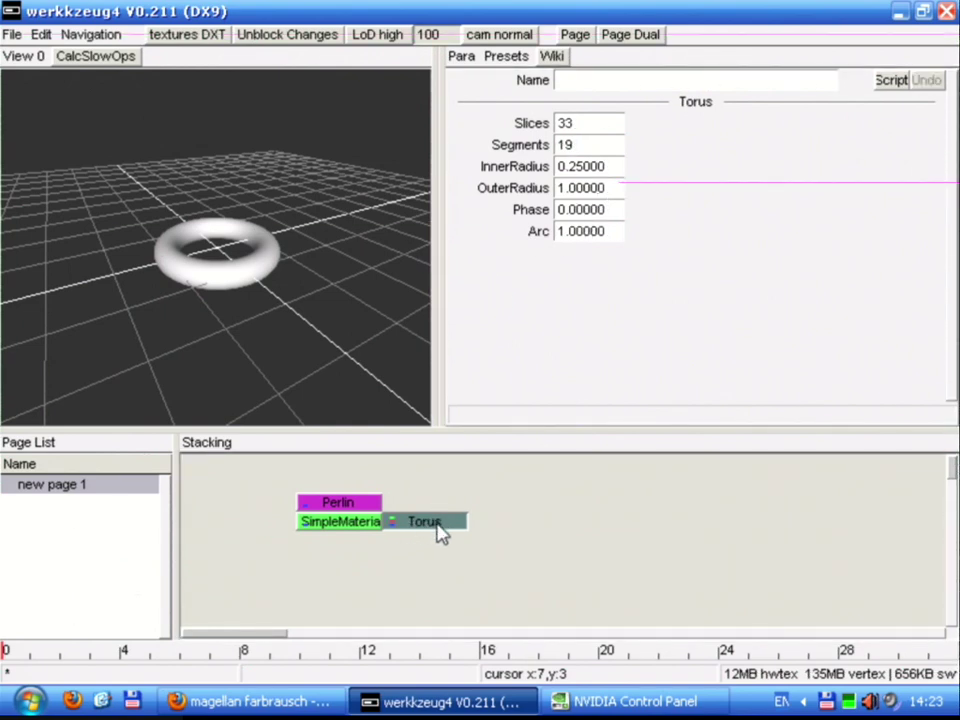
left_click_drag(583, 175, 658, 176)
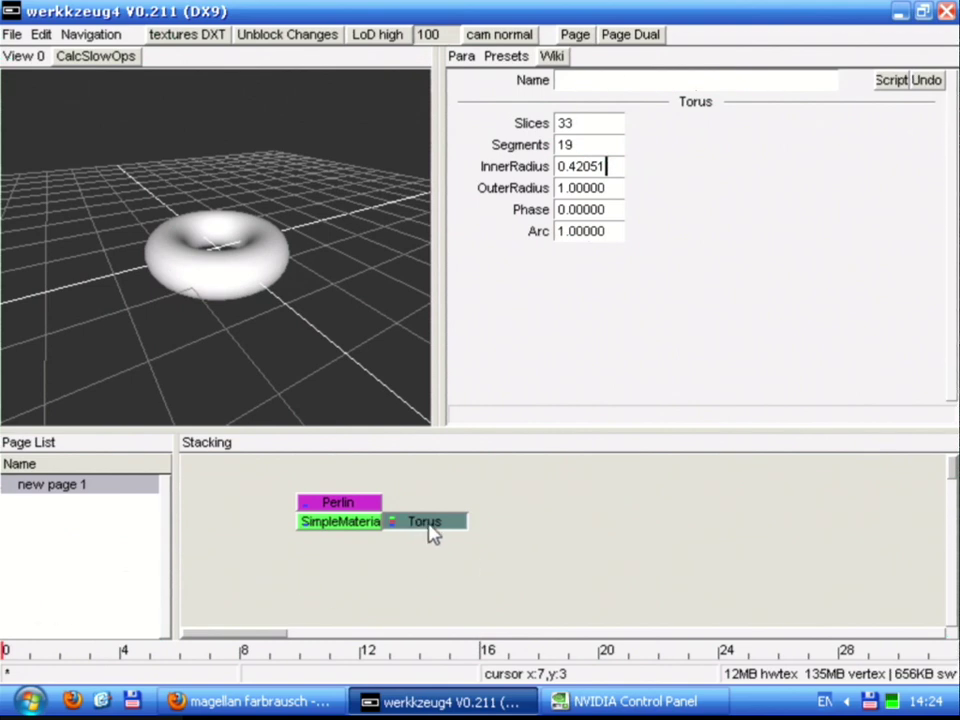
left_click_drag(430, 532, 439, 516)
Add a Cube mesh operator, show it in the 3D view and place it directly beside the Torus
right_click(488, 515)
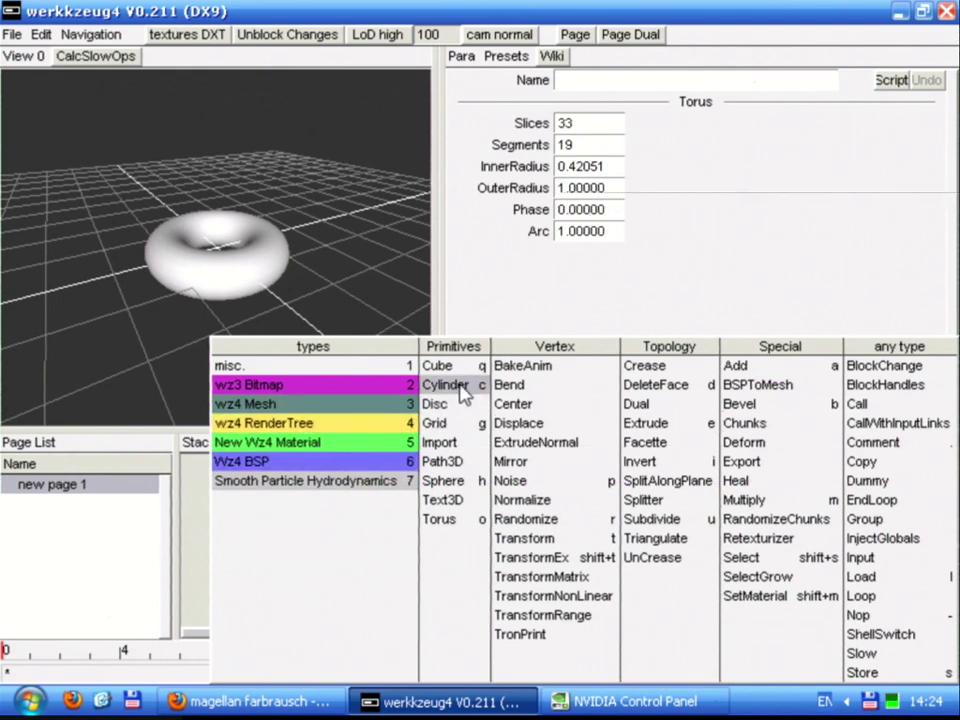
key("Escape")
left_click(604, 531)
right_click(604, 531)
left_click(437, 364)
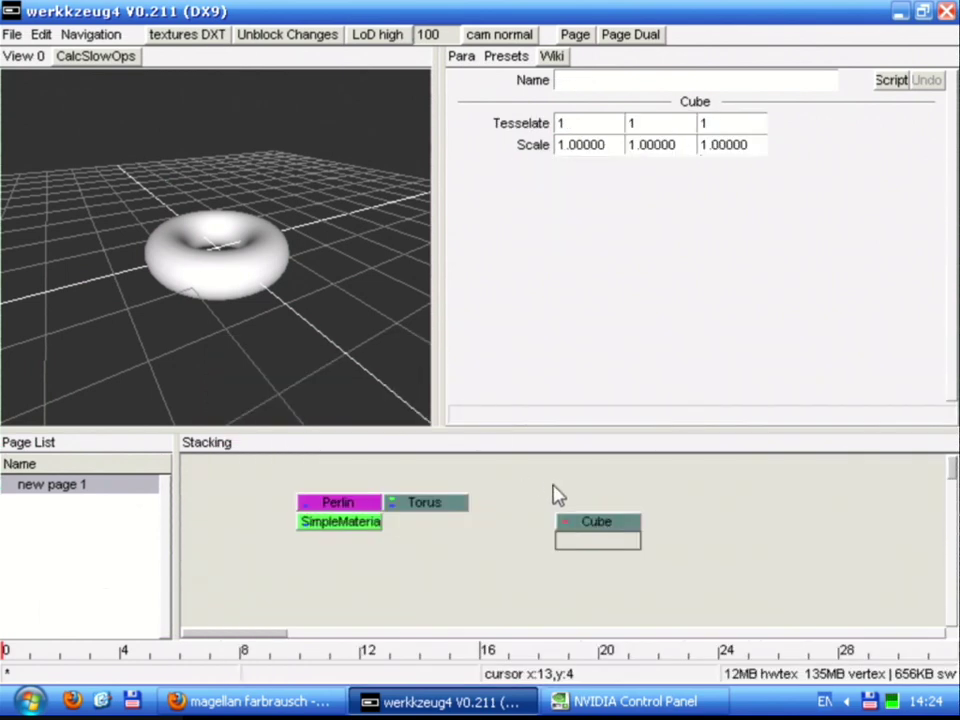
double_click(604, 523)
left_click(536, 503)
mouse_move(519, 498)
left_mouse_down()
mouse_move(525, 482)
mouse_move(513, 508)
left_mouse_up()
left_click(509, 515)
left_click(508, 504)
Place an Add mesh operator beneath Torus and Cube, raise all three one row, and show the Add result in the 3D view
left_click(429, 520)
left_click(452, 519)
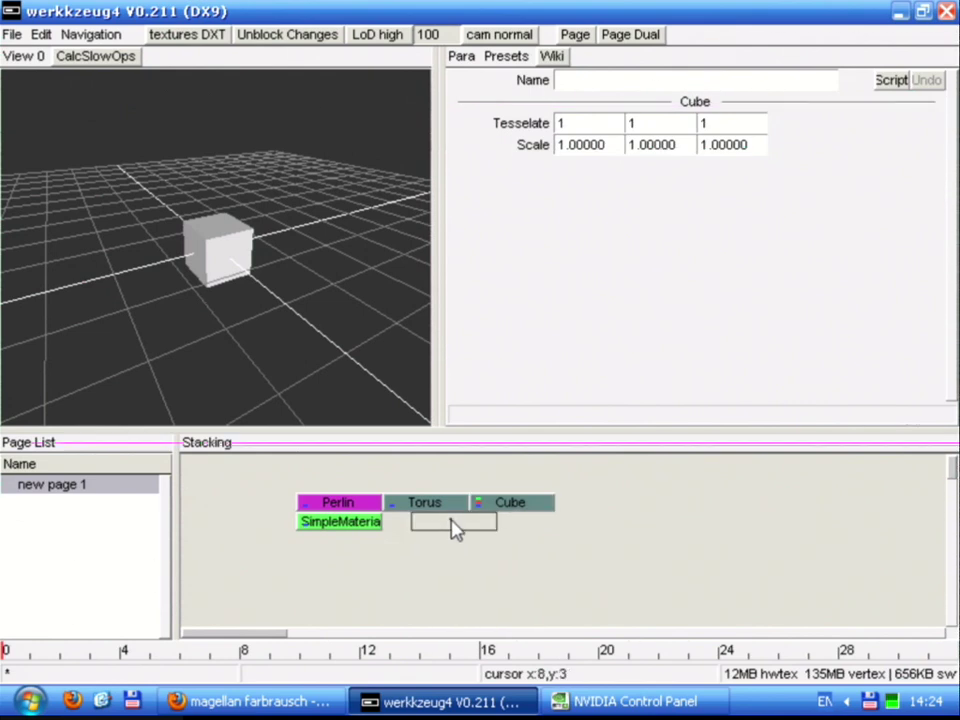
right_click(465, 530)
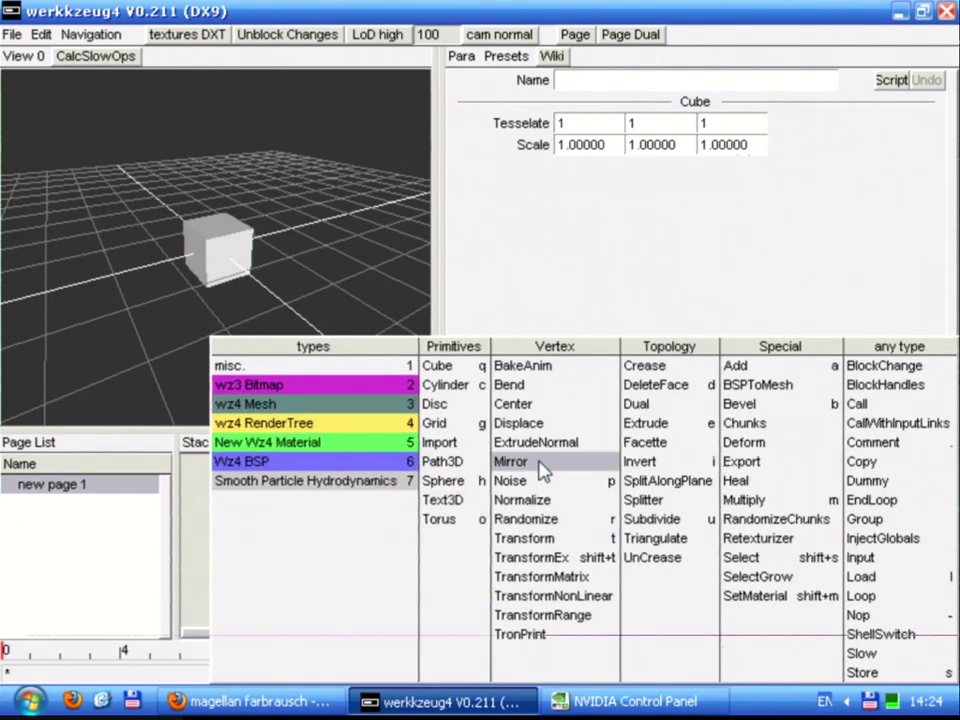
left_click(818, 370)
left_click(422, 467)
left_click_drag(485, 521, 464, 502)
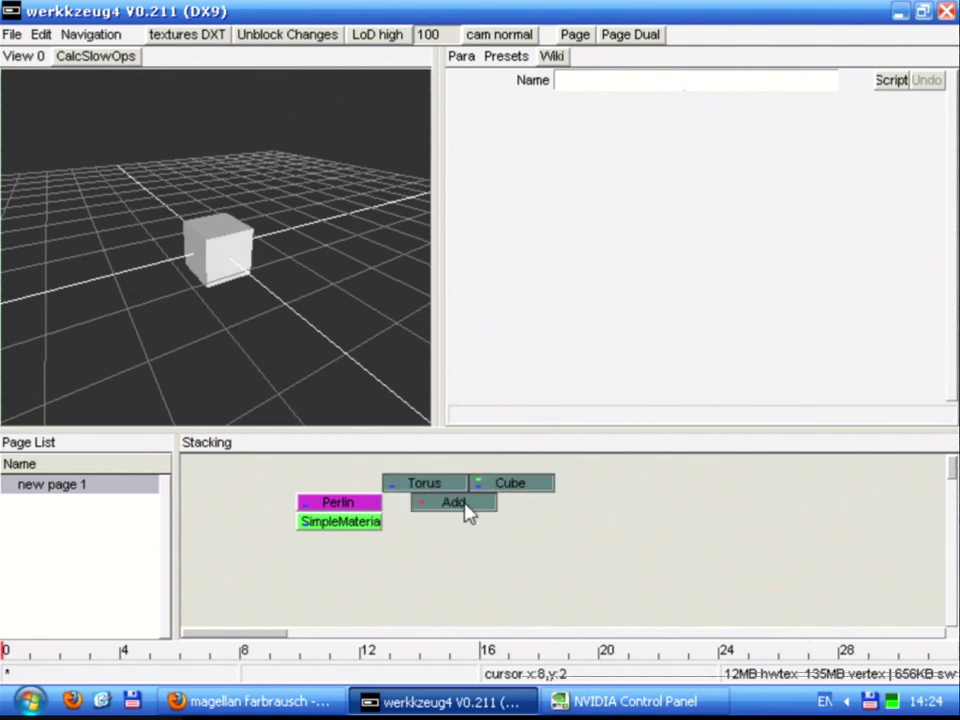
key("s")
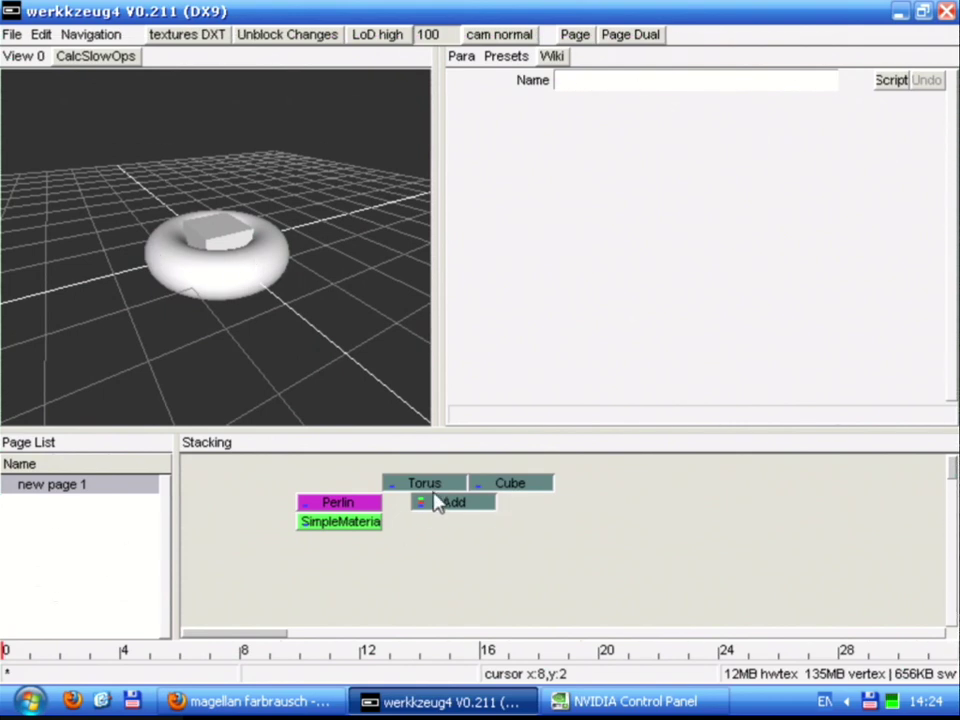
Stretch the Cube by setting its Scale to 1.125 in the first field and 4 in the second, then reselect Add
left_click(497, 484)
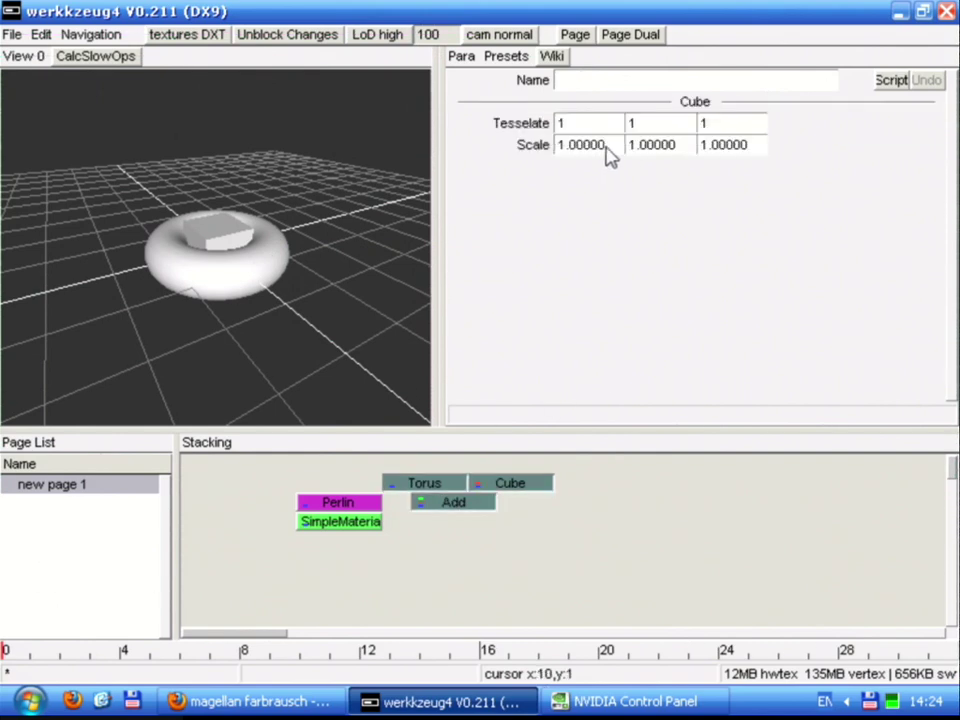
mouse_move(602, 148)
left_mouse_down()
mouse_move(621, 154)
mouse_move(602, 154)
left_mouse_up()
left_click_drag(664, 148, 697, 147)
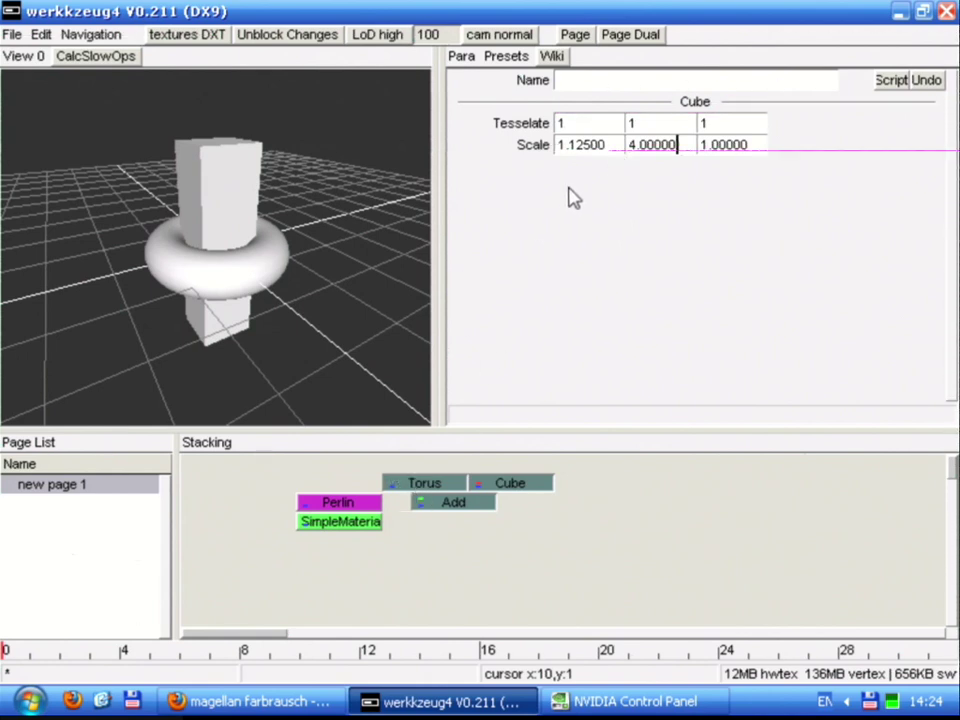
left_click(447, 505)
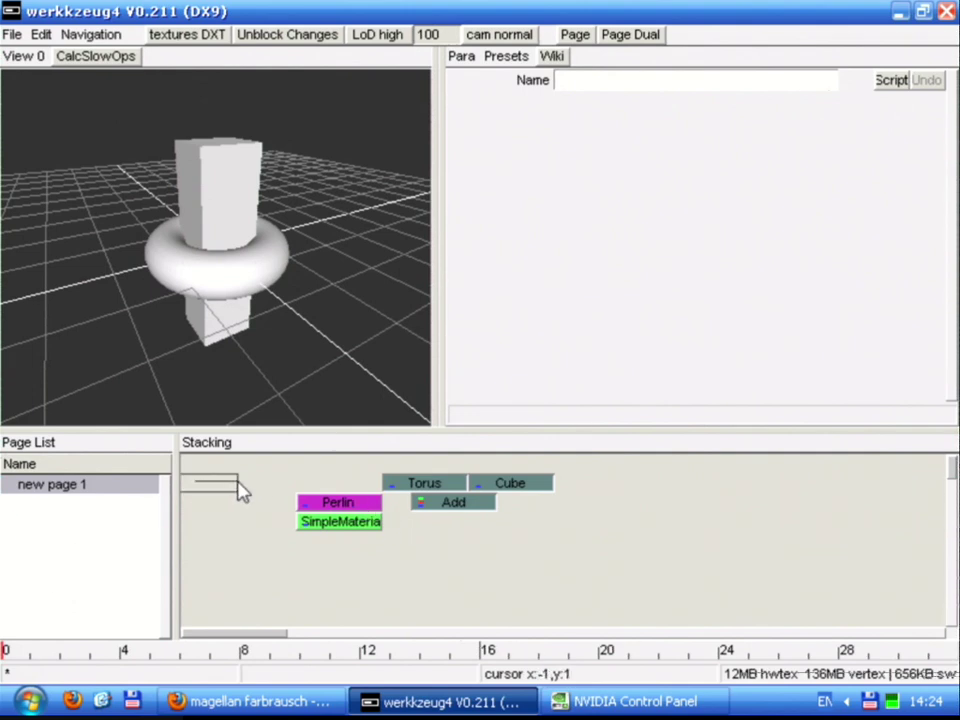
Move Perlin and SimpleMaterial up one row and slightly away from the meshes, so SimpleMaterial sits level with Add
left_click_drag(325, 532, 296, 500)
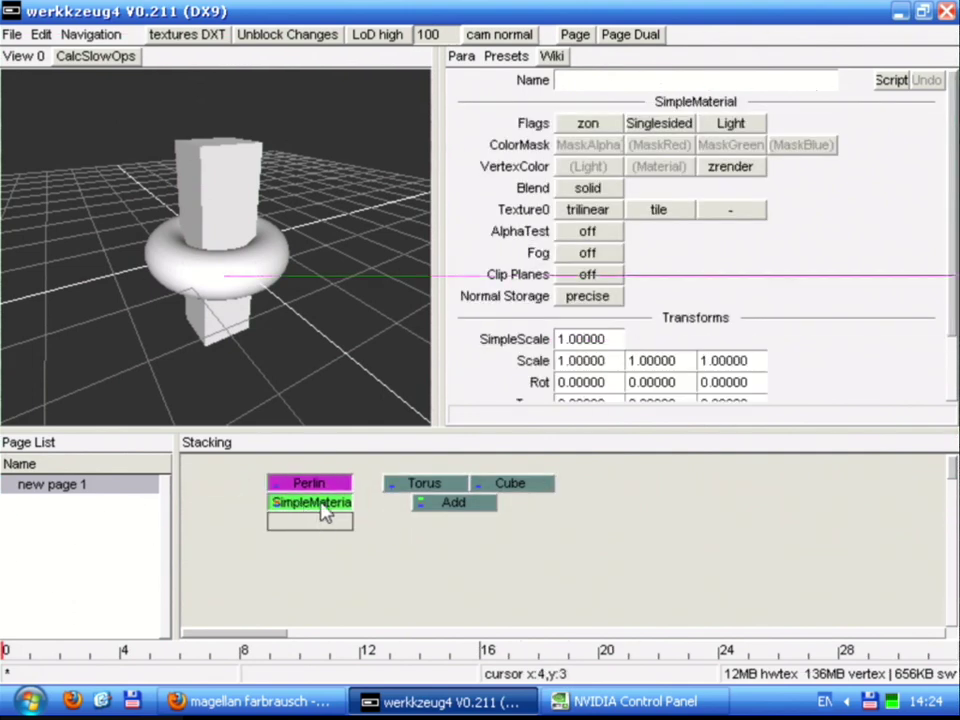
left_click(322, 501)
key("s")
left_click(455, 505)
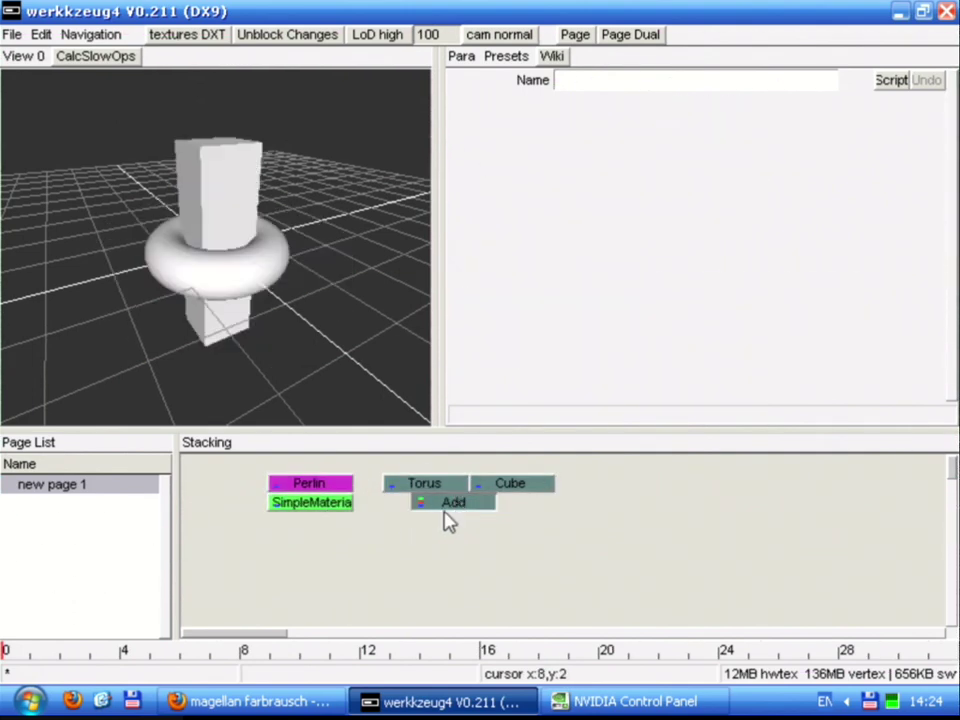
Add a SetMaterial mesh operator directly below SimpleMaterial
right_click(338, 535)
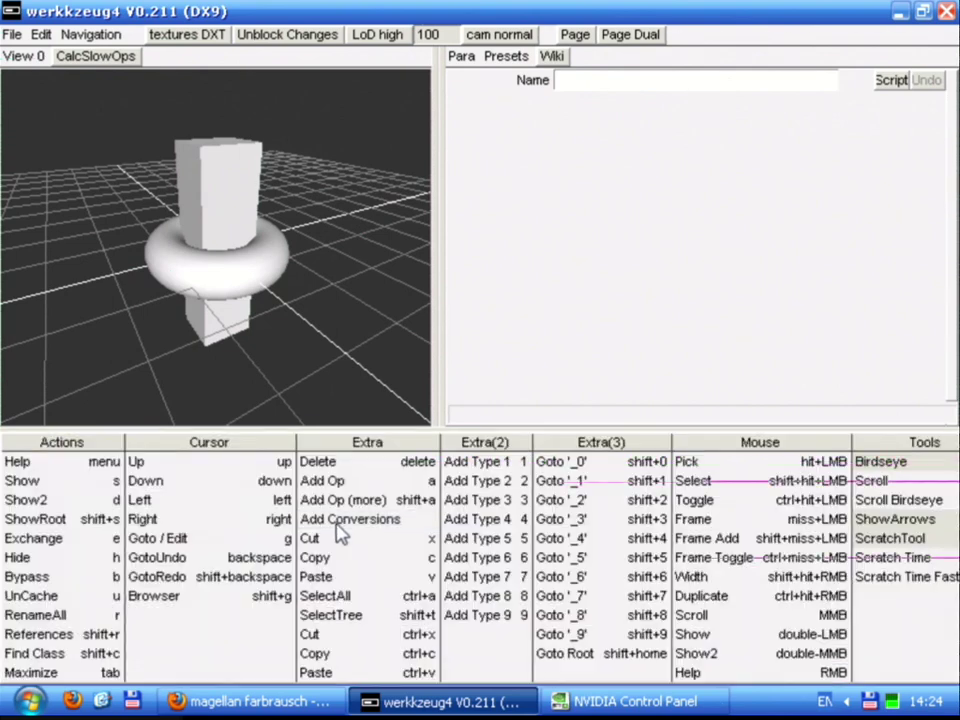
left_click(156, 459)
right_click(339, 536)
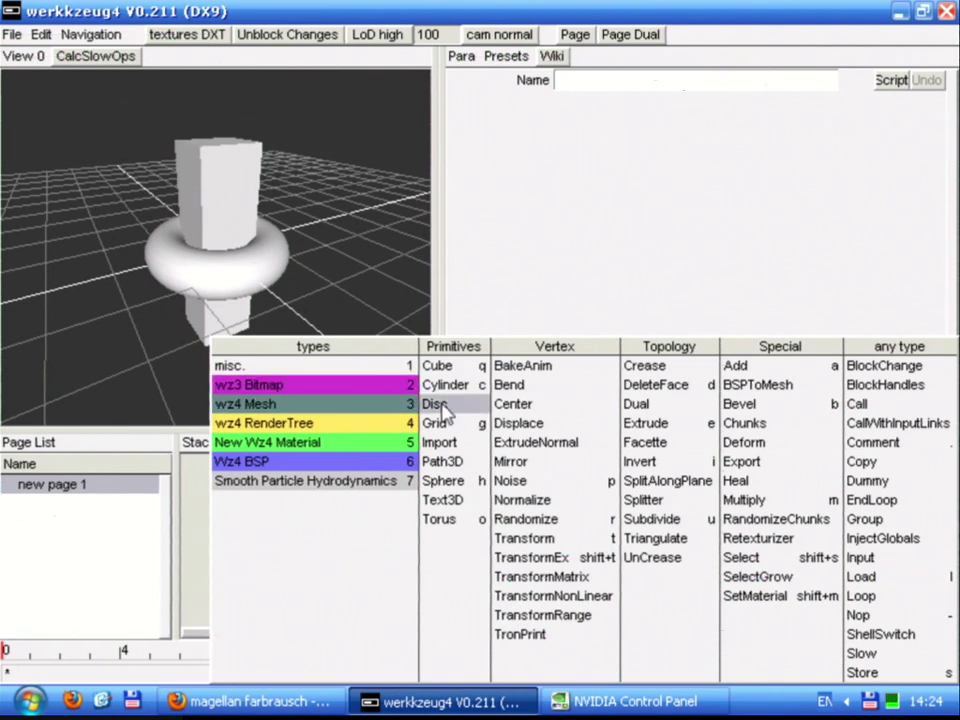
left_click(823, 598)
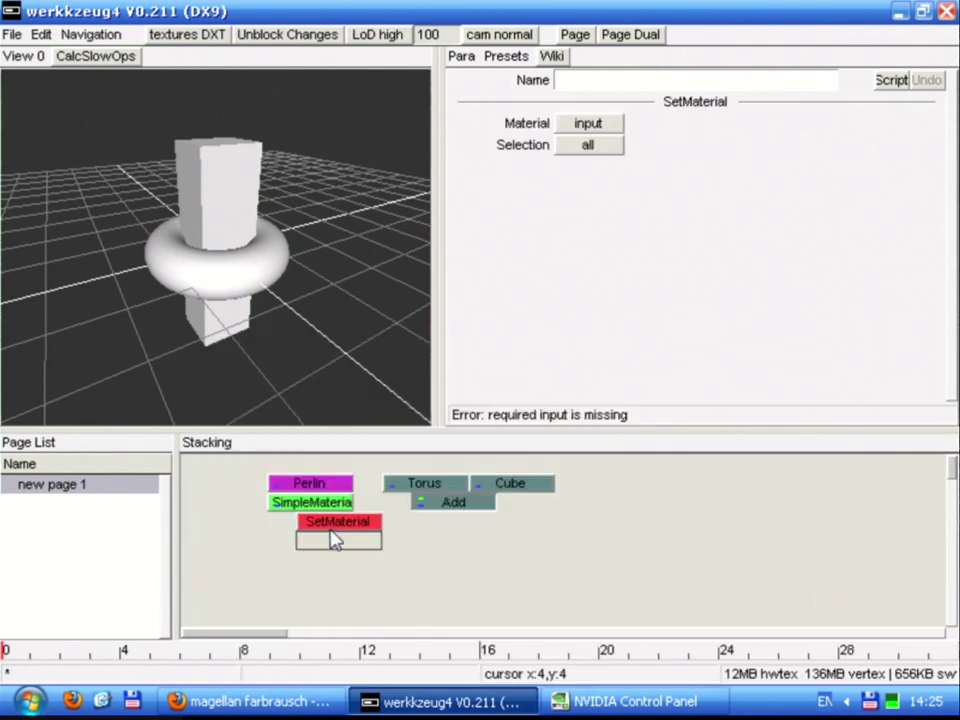
Move SetMaterial between SimpleMaterial and Add and widen it so that it spans both operators as inputs
left_click_drag(351, 520, 418, 534)
left_click(369, 522)
left_click_drag(364, 520, 402, 516)
left_click_drag(402, 516, 368, 516)
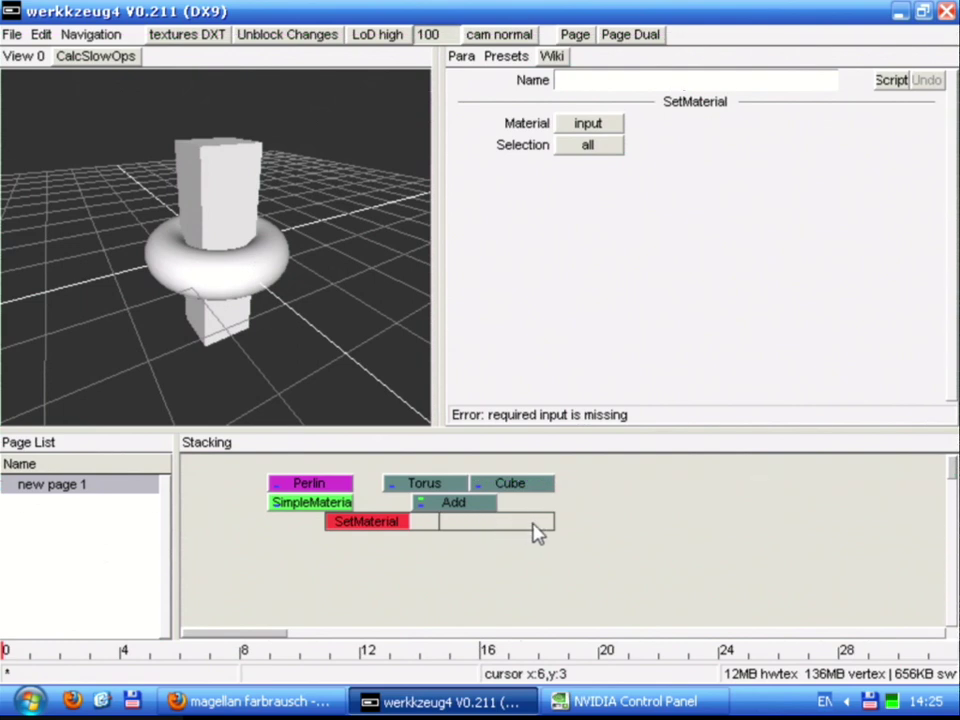
left_click_drag(560, 533, 480, 530)
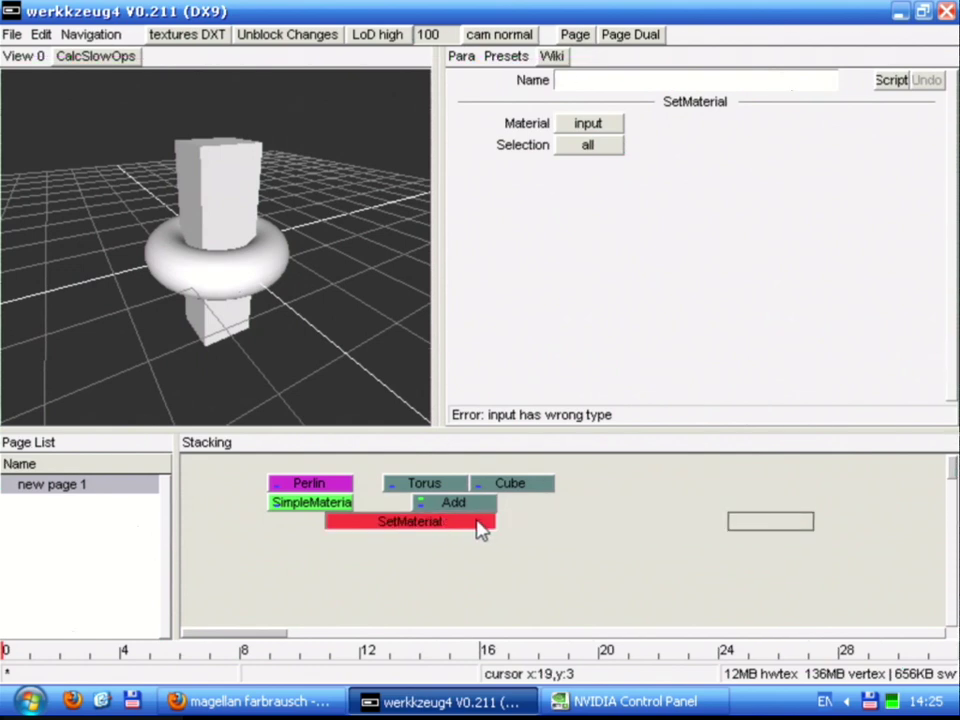
right_click(622, 529)
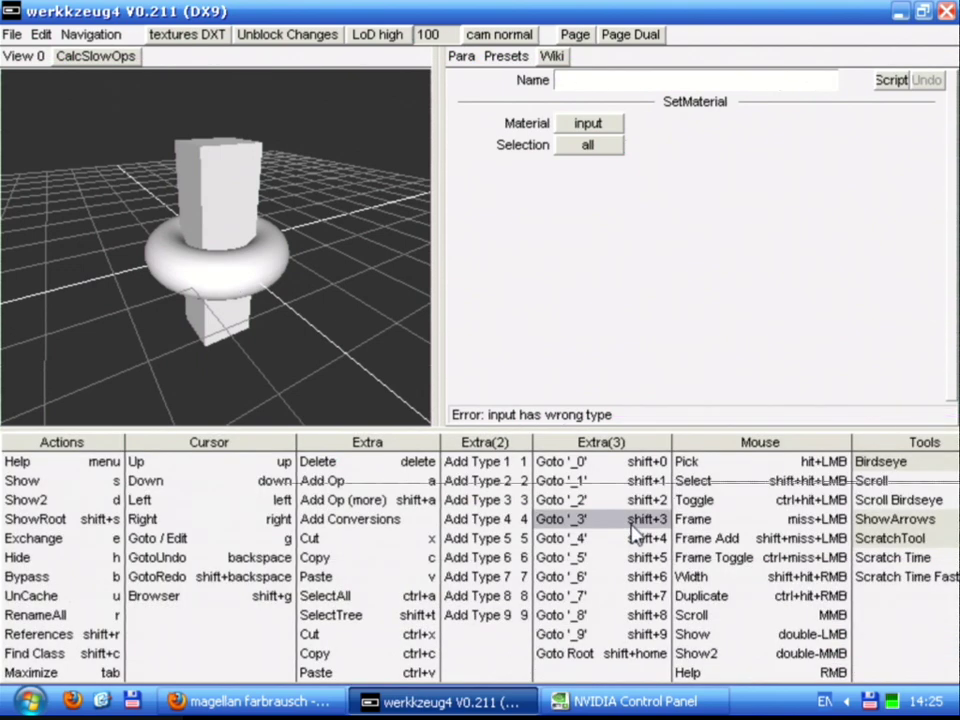
key("Escape")
right_click(654, 534)
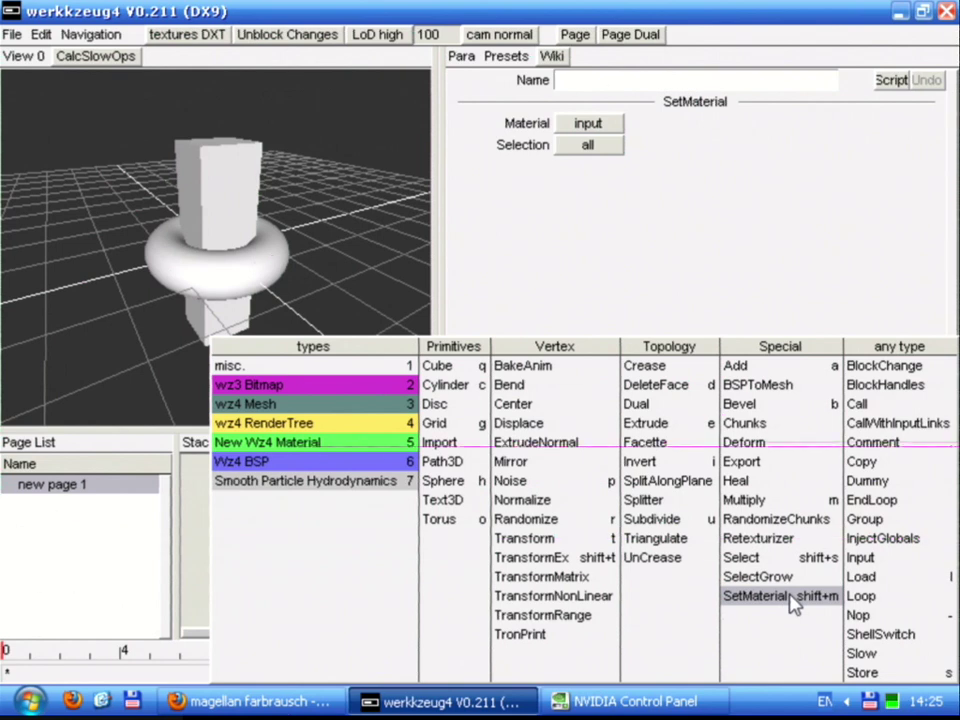
key("Escape")
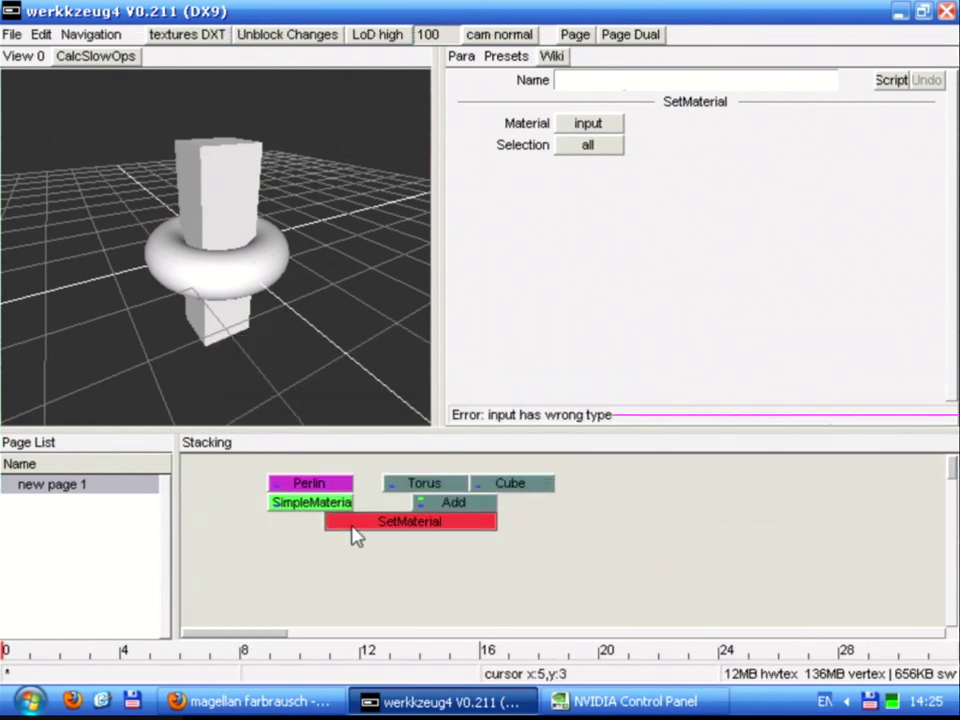
Show SetMaterial in the 3D view and rearrange the stack so Add is its first input and SimpleMaterial its second, then inspect the textured mesh
double_click(382, 527)
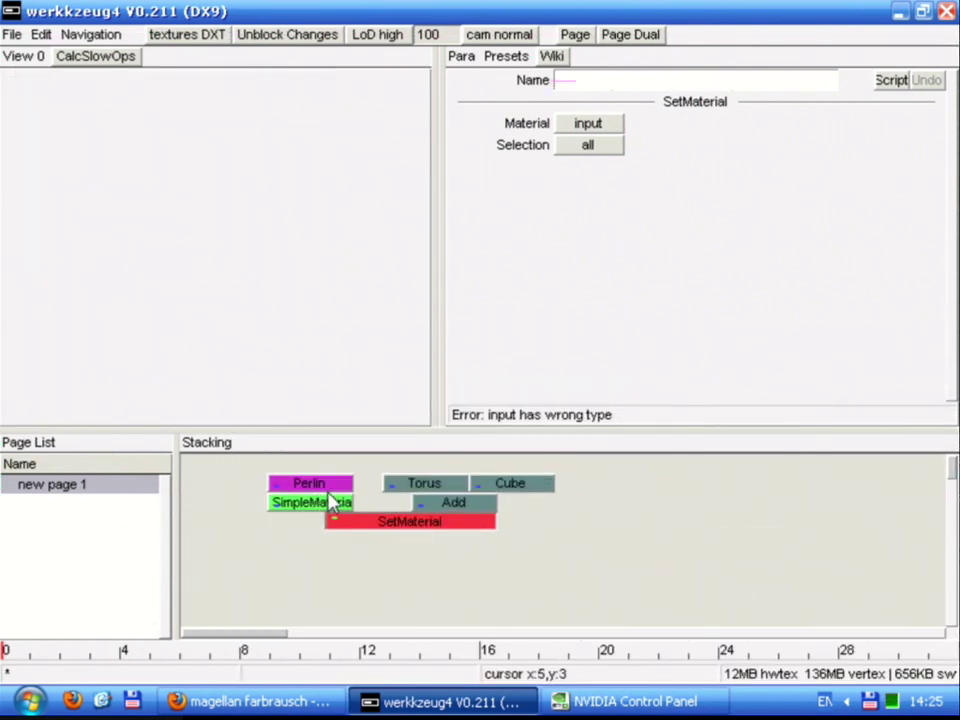
left_click_drag(364, 528, 229, 527)
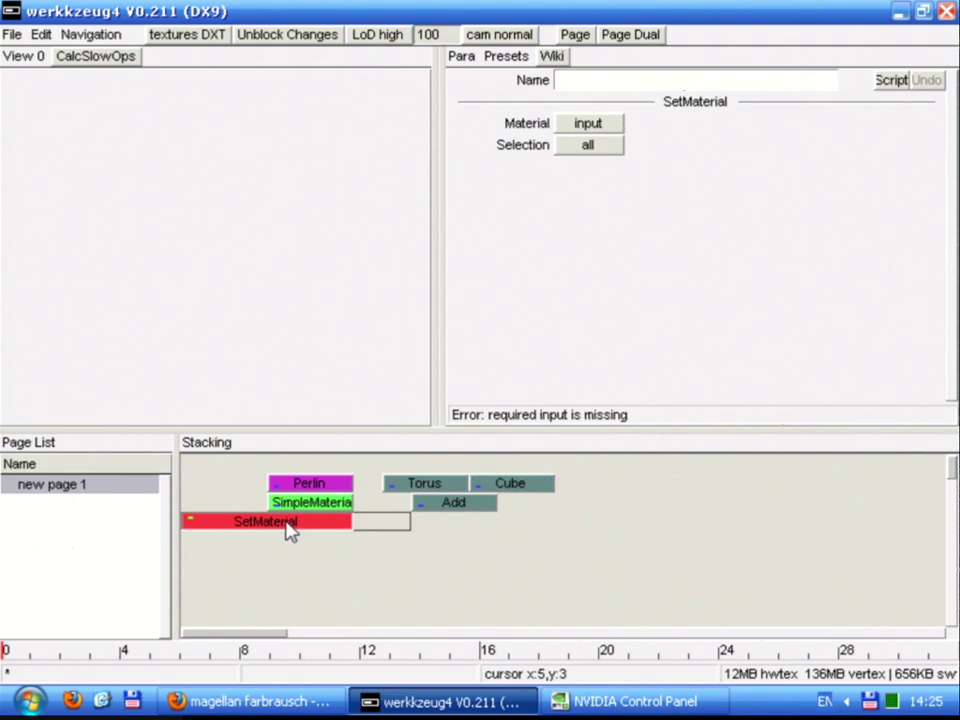
left_click_drag(385, 461, 503, 505)
left_click_drag(463, 502, 215, 505)
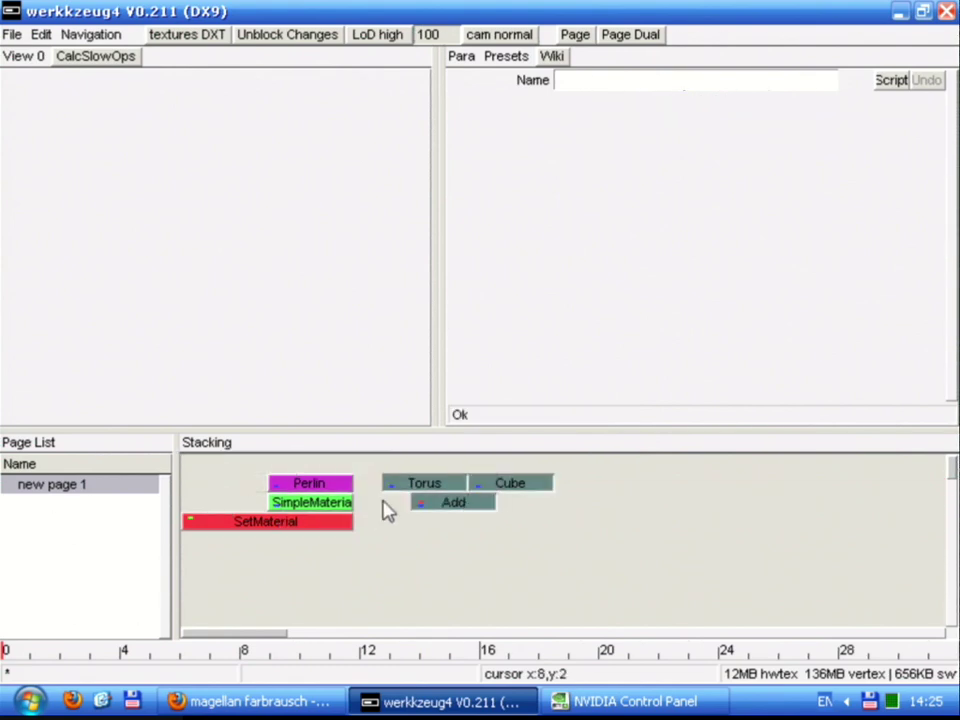
left_click_drag(269, 463, 354, 524)
mouse_move(328, 521)
left_mouse_down()
mouse_move(682, 520)
mouse_move(630, 510)
mouse_move(603, 522)
left_mouse_up()
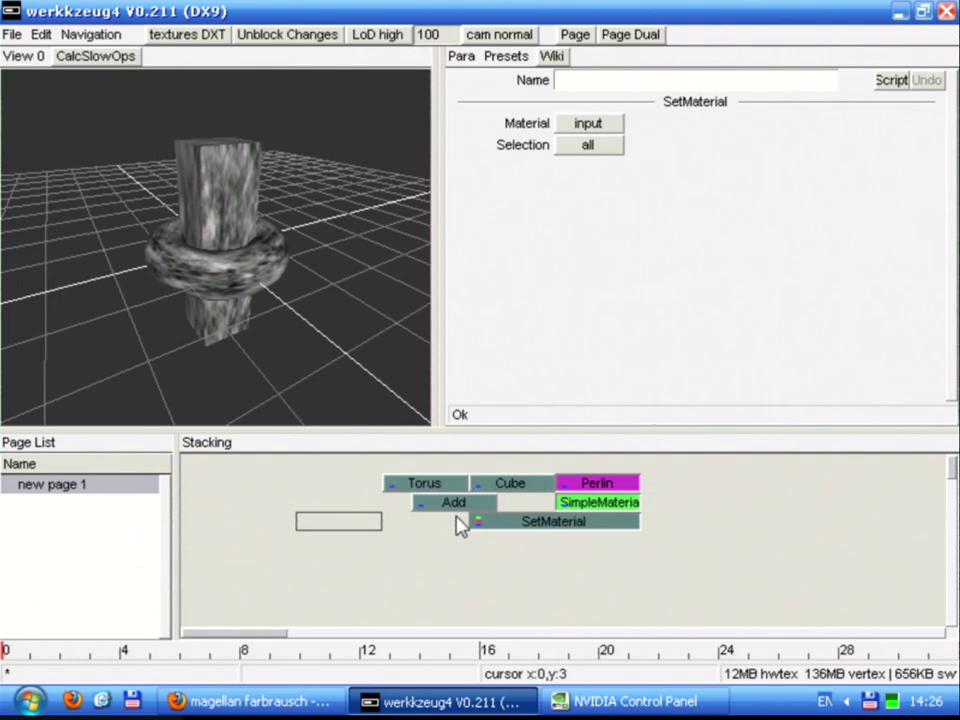
left_click(500, 503)
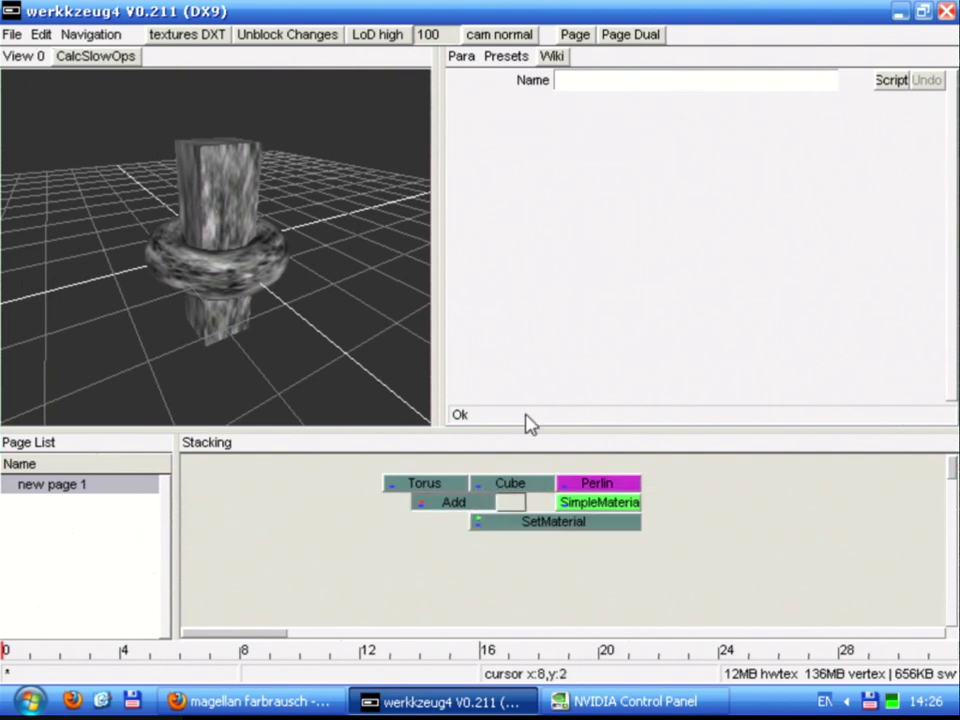
left_click(596, 507)
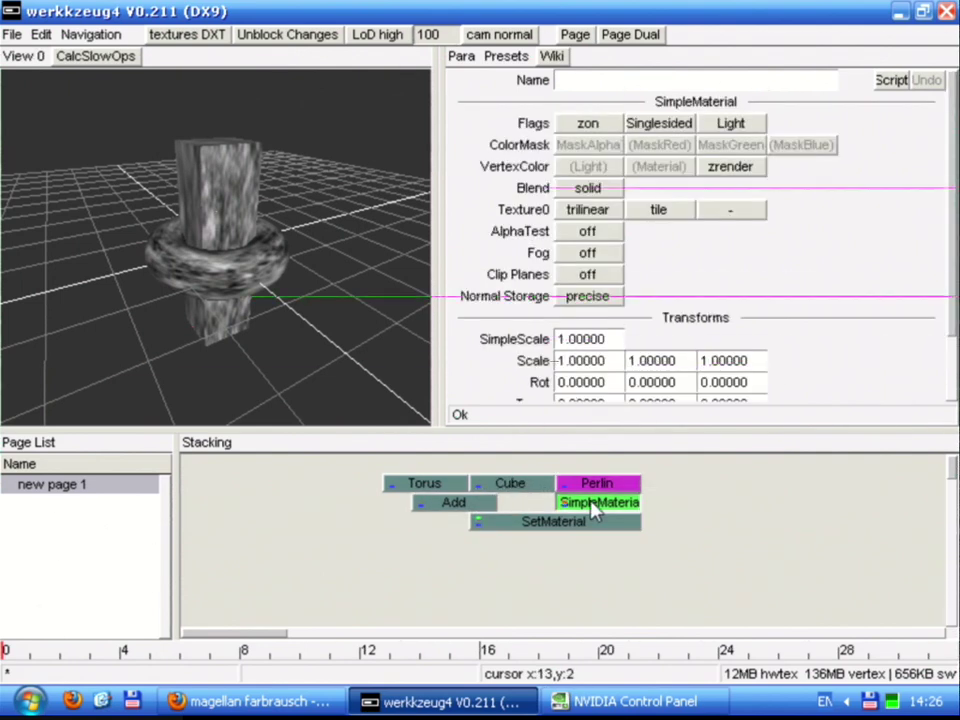
left_click(553, 526)
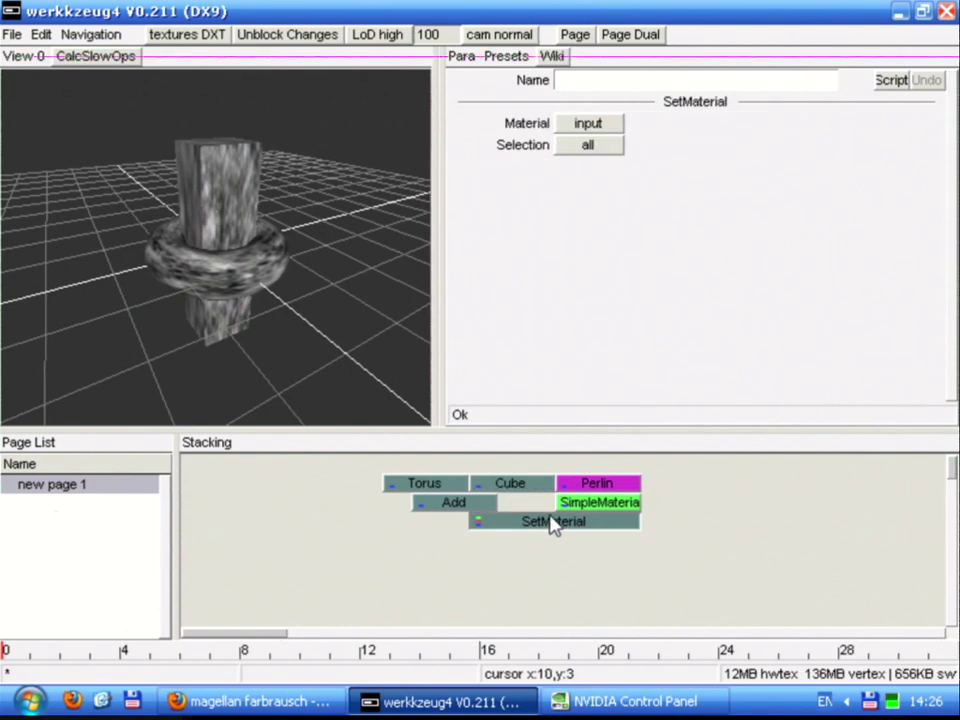
left_click_drag(229, 330, 334, 268)
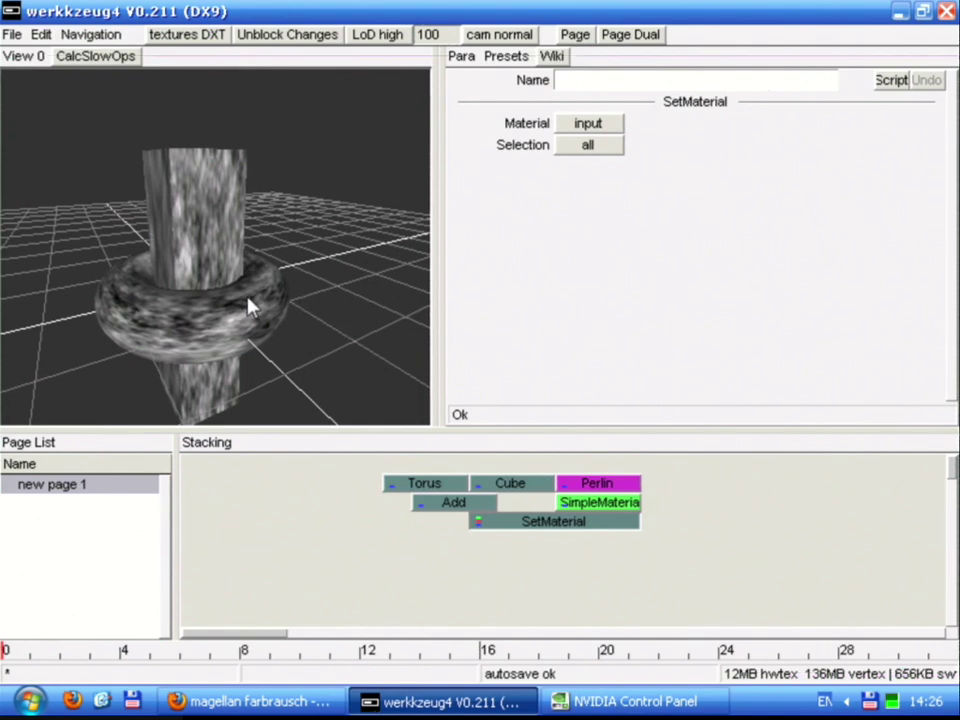
Add a Glow RenderTree operator below SetMaterial and show it in the 3D view
left_click(574, 553)
right_click(574, 553)
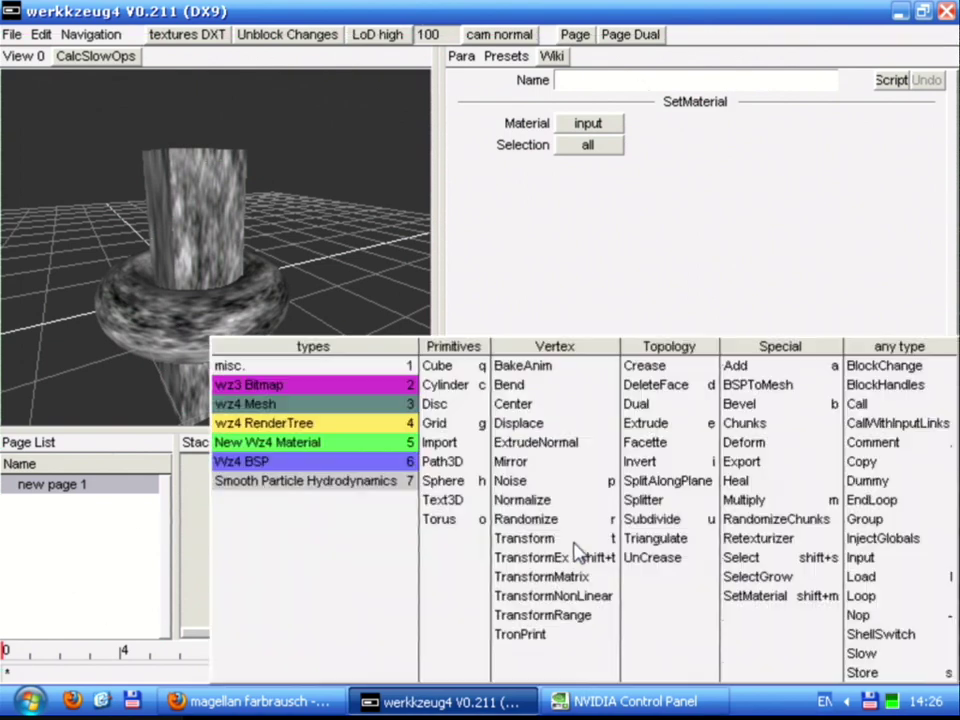
key("4")
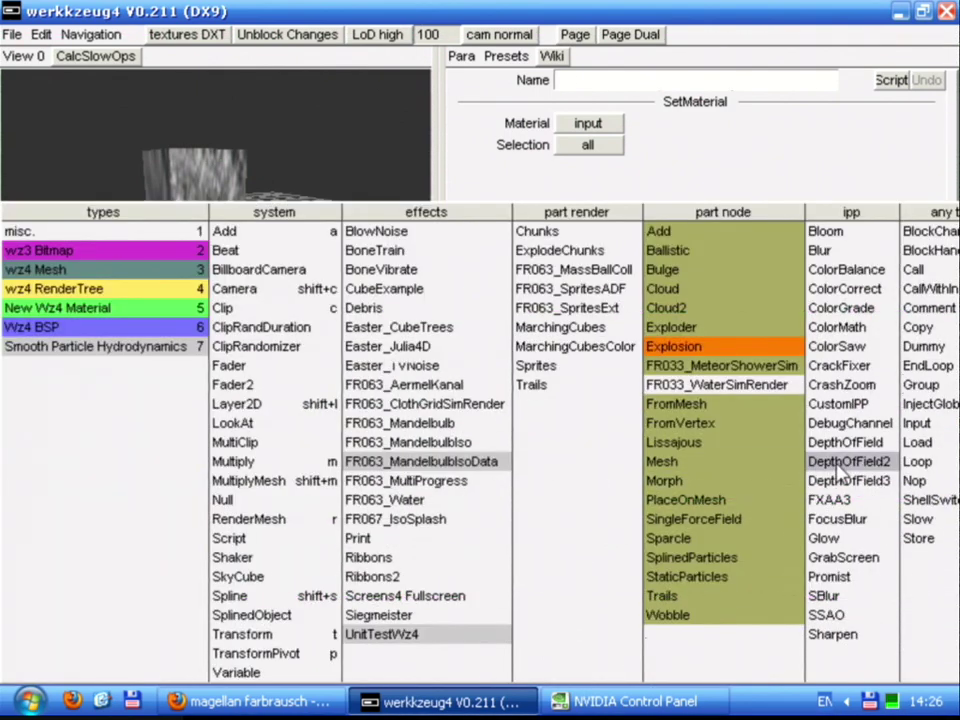
left_click(860, 540)
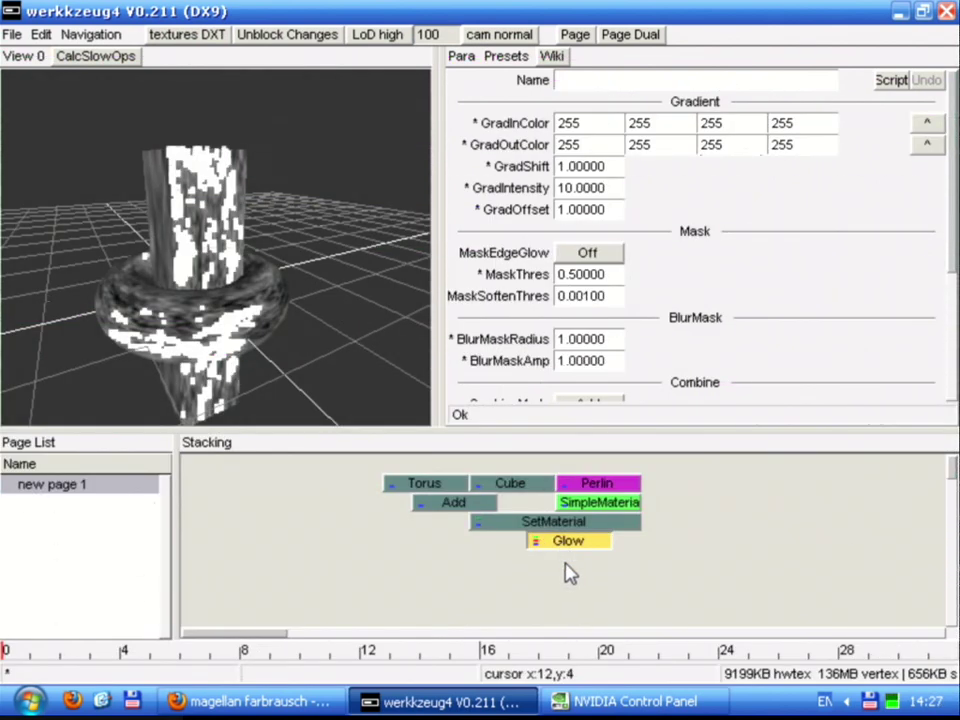
Set the Glow's GradInColor to blue (0, 0, 255) and its GradOutColor to light green (128, 255, 197)
left_click_drag(602, 120, 586, 125)
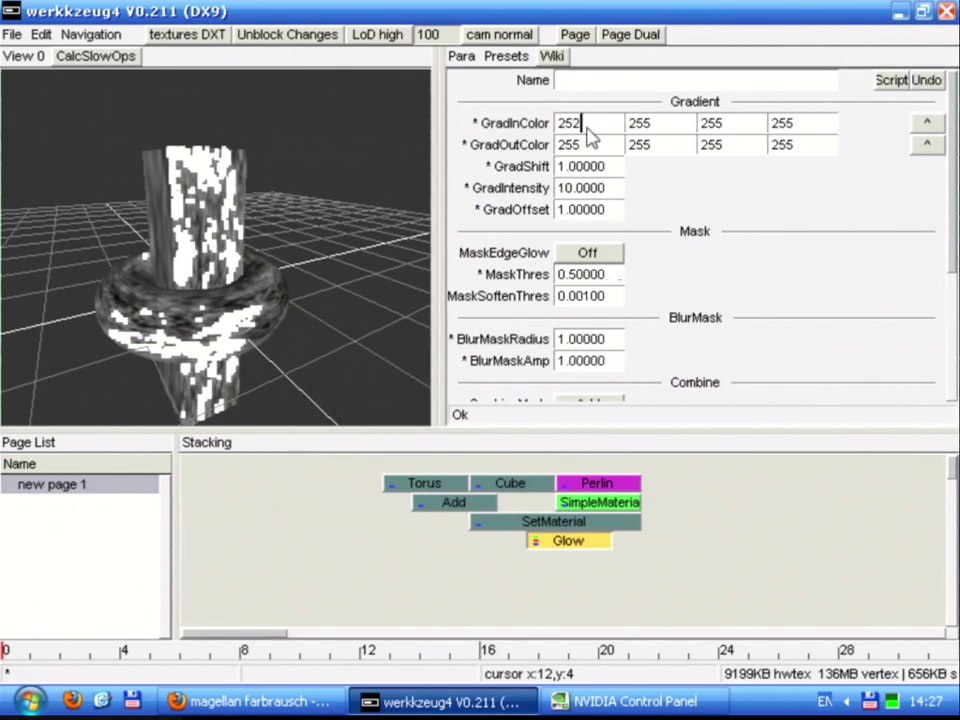
left_click(922, 139)
left_click(780, 393)
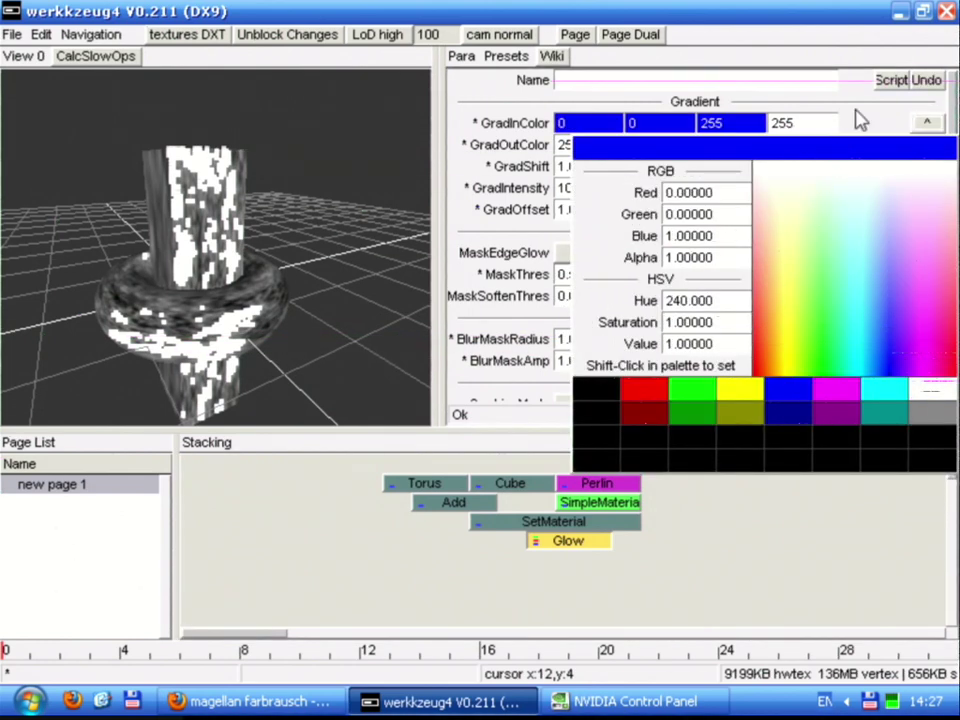
left_click(927, 144)
left_click(840, 292)
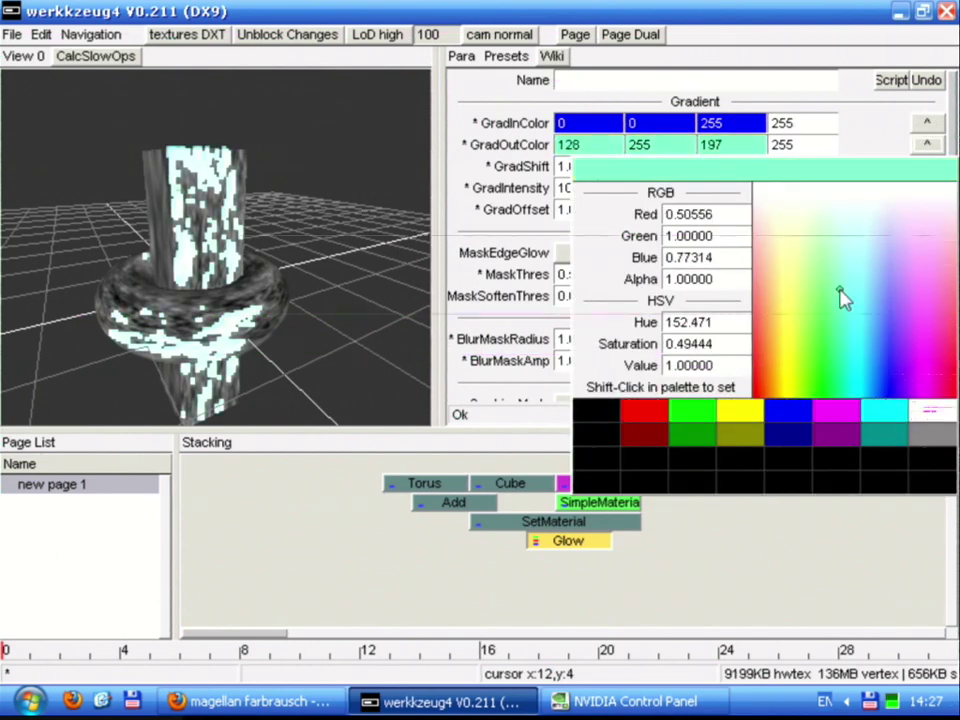
left_click(570, 145)
left_click_drag(212, 290, 96, 328)
left_click(350, 588)
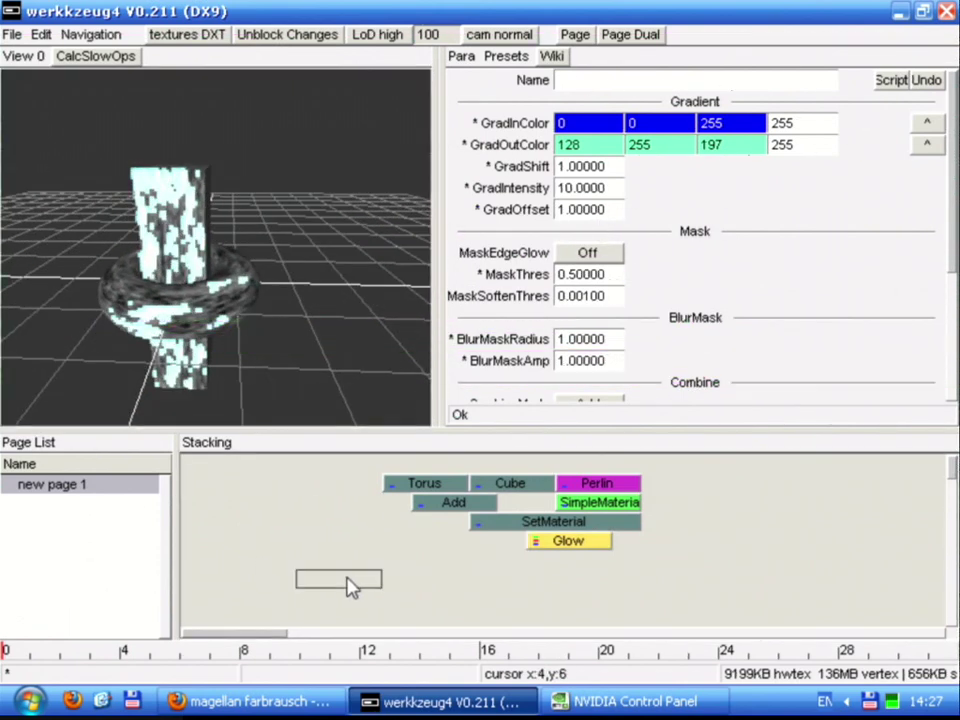
Show the Cube mesh on its own in the 3D view with its parameters open
right_click(500, 557)
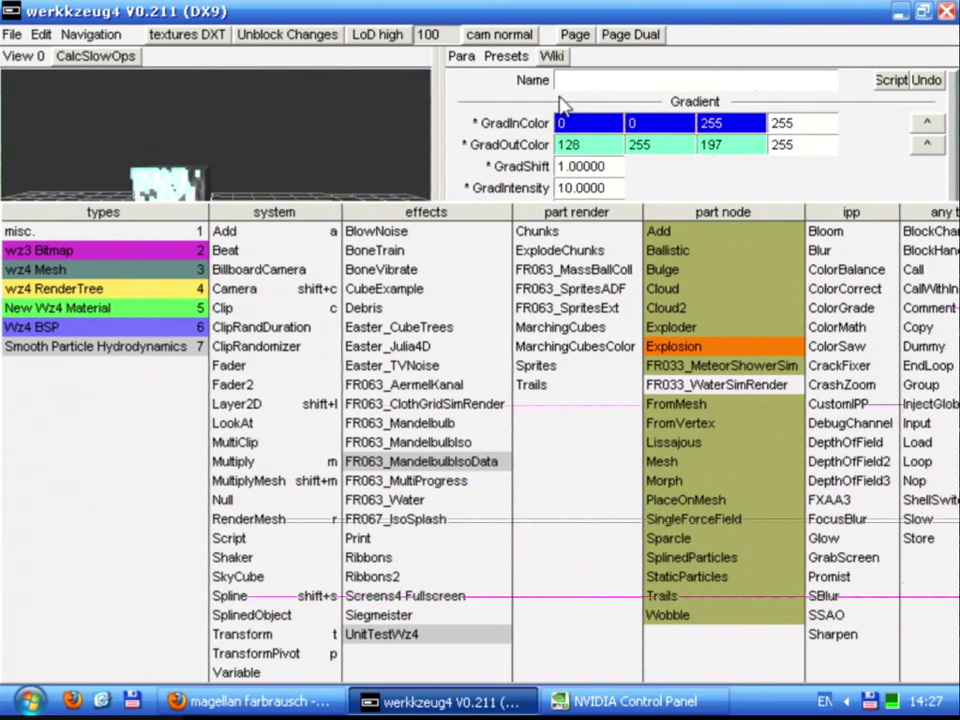
left_click(329, 97)
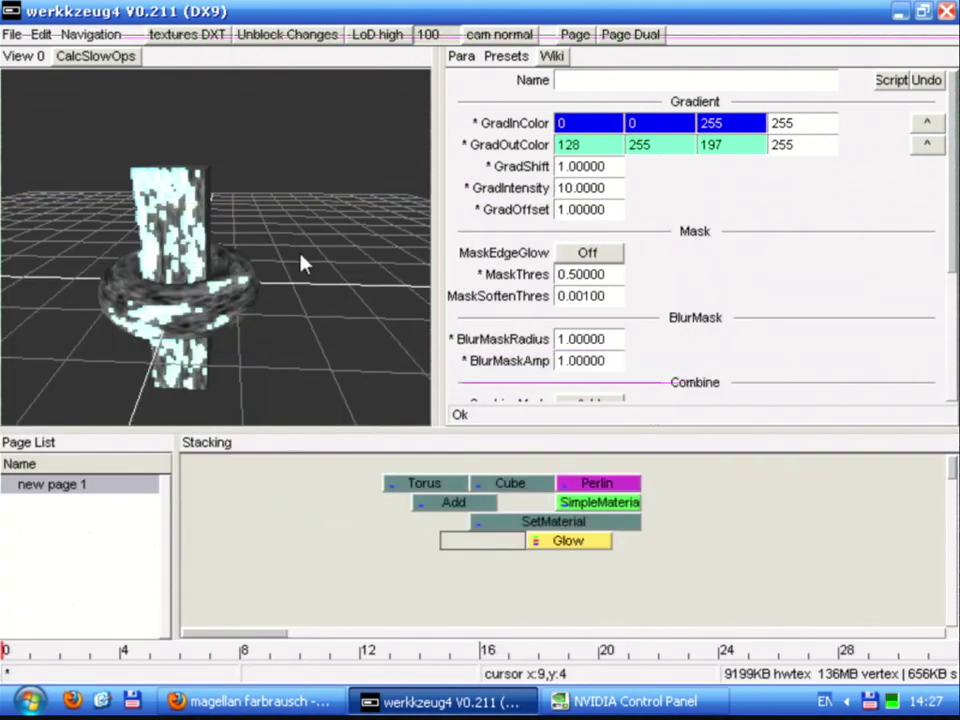
double_click(510, 491)
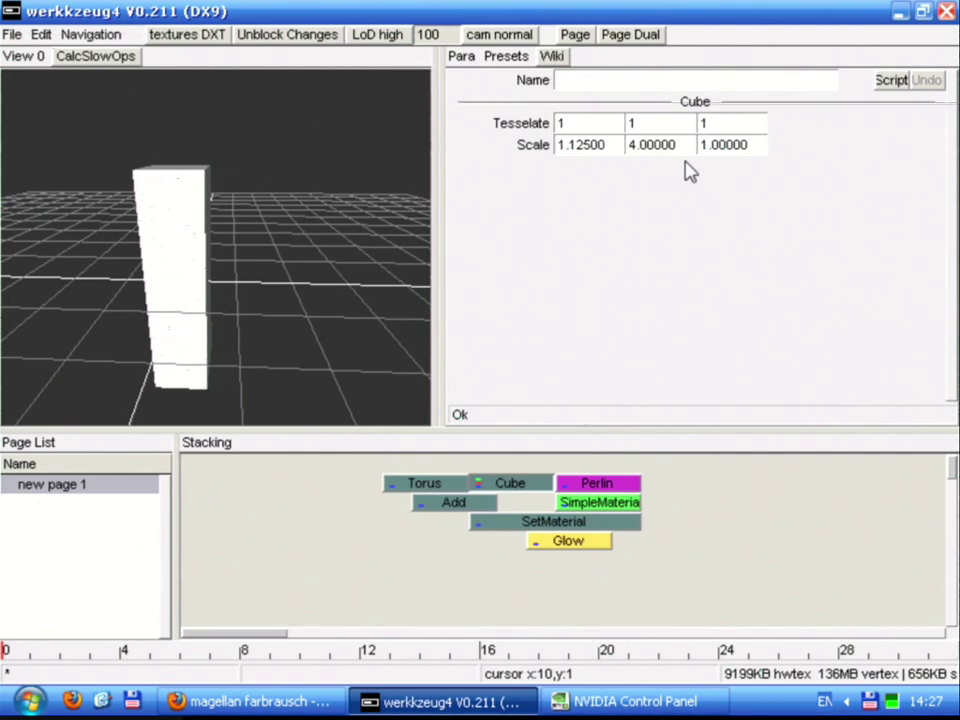
Show the Glow operator in the 3D view and inspect the glowing mesh from a slightly different angle
double_click(590, 543)
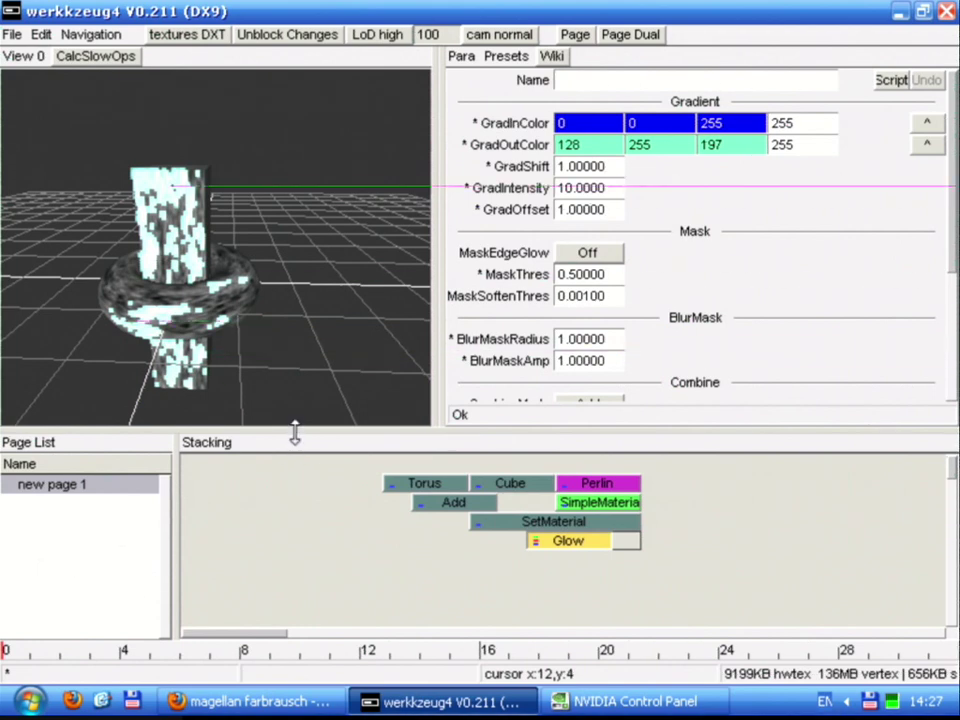
left_click_drag(233, 343, 272, 306)
left_click(289, 503)
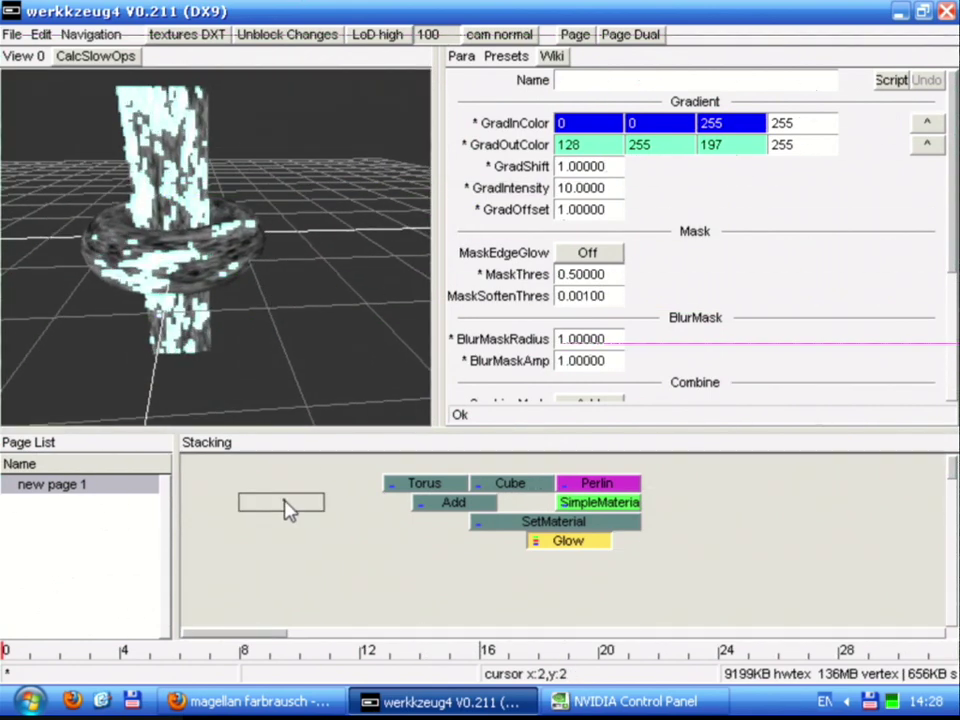
left_click(281, 526)
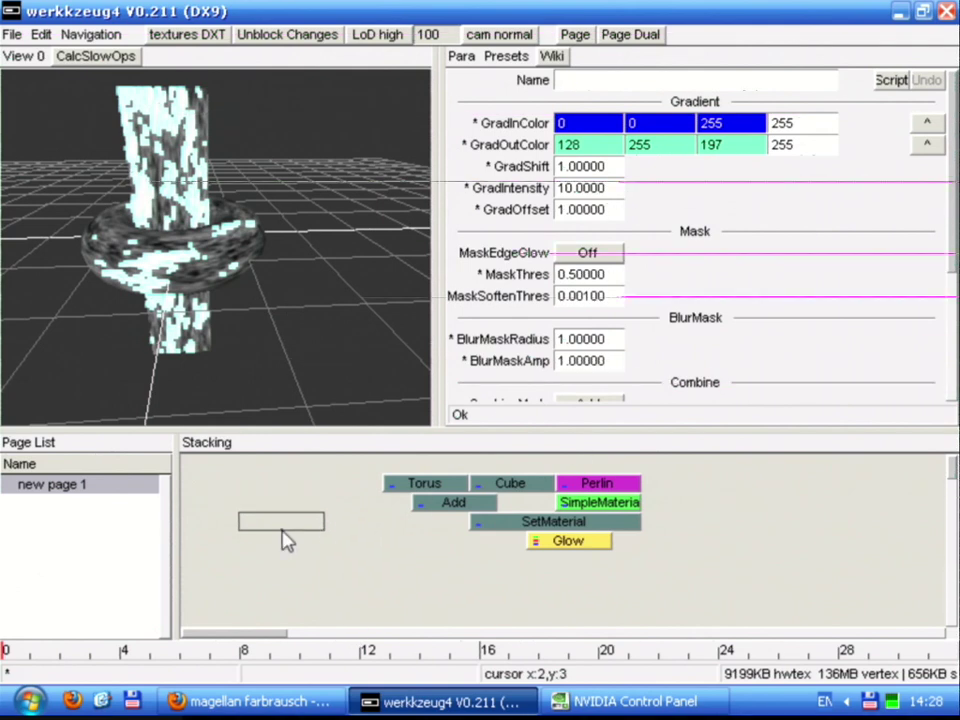
Maximize the Stacking window and restore it, then view the 3D scene maximized from another angle before restoring the full layout
key("Tab")
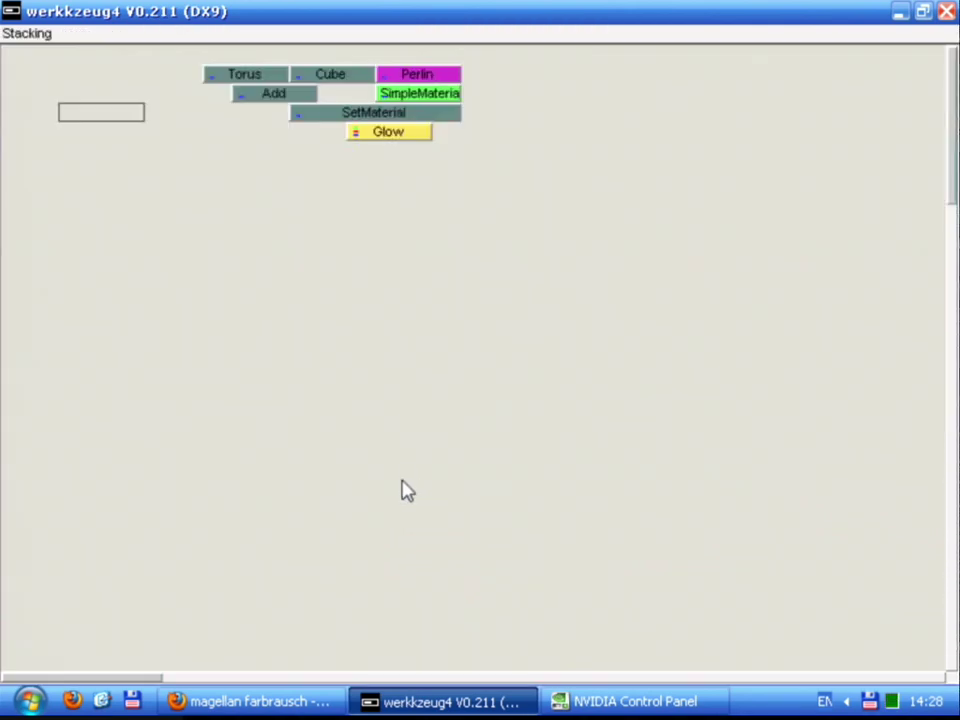
key("F11")
key("F11")
key("F11")
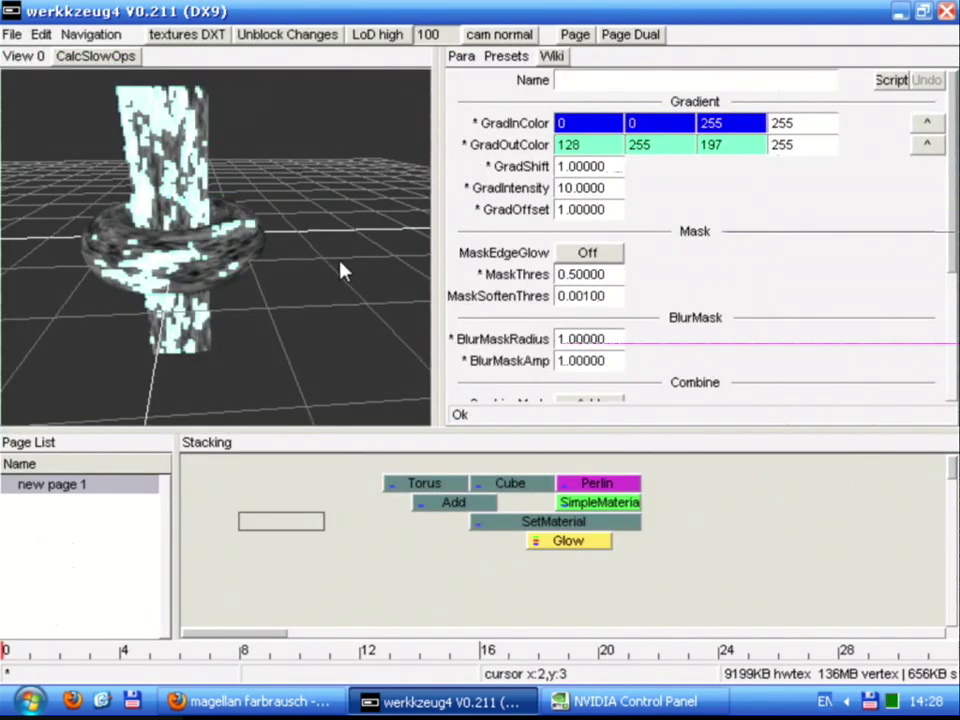
key("F11")
left_click_drag(321, 283, 197, 257)
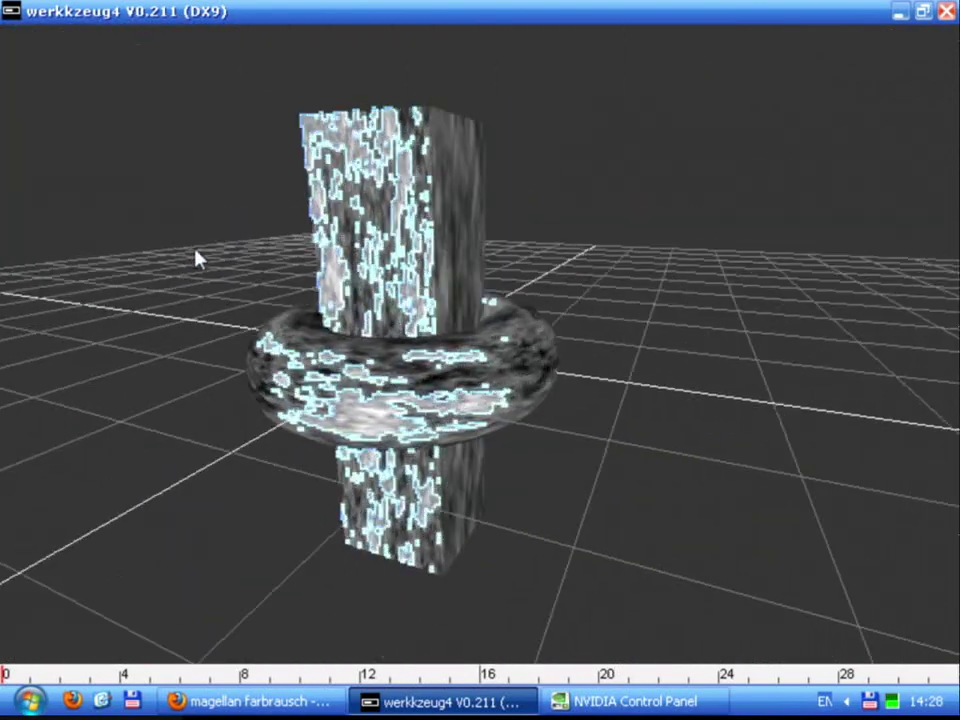
key("F11")
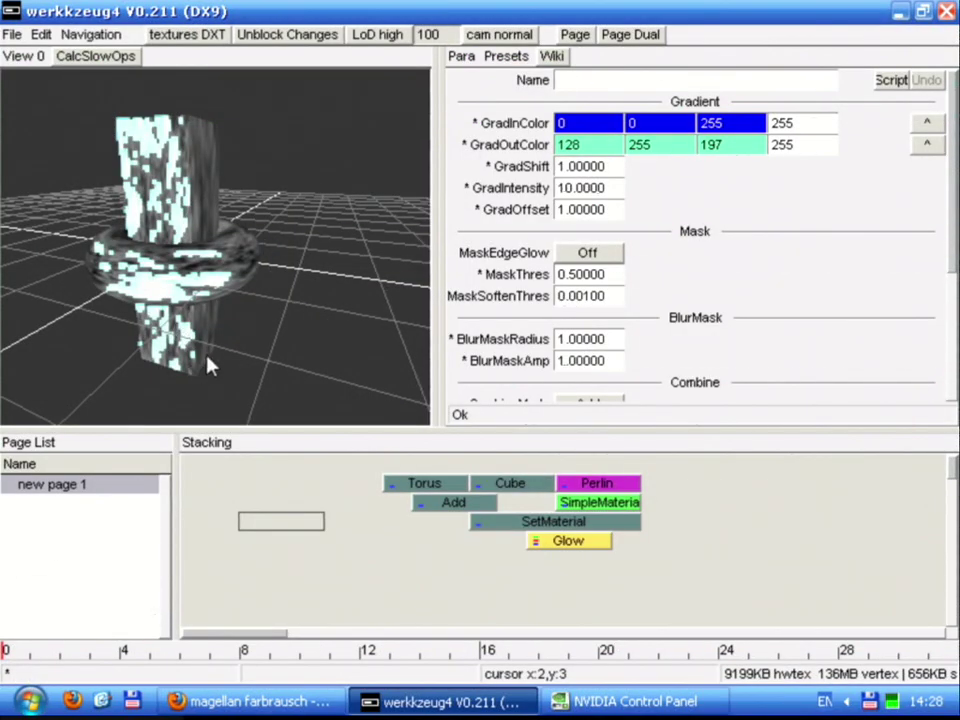
left_click_drag(270, 364, 207, 341)
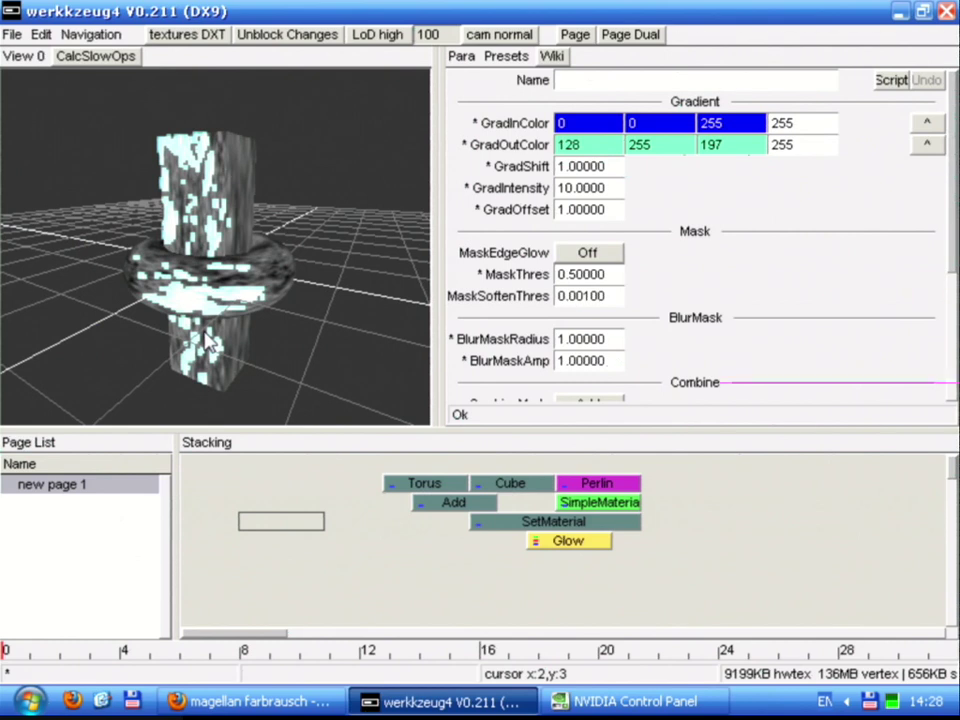
Browse the operators available for the wz4 RenderTree and wz4 Mesh types without adding one
left_click(265, 576)
key("a")
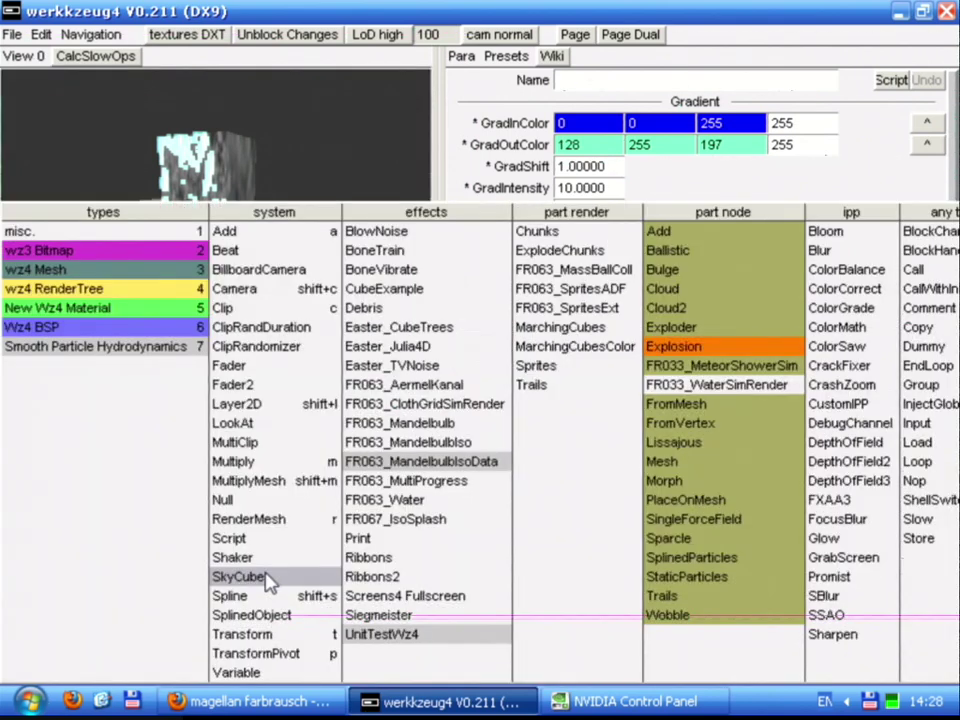
left_click(99, 488)
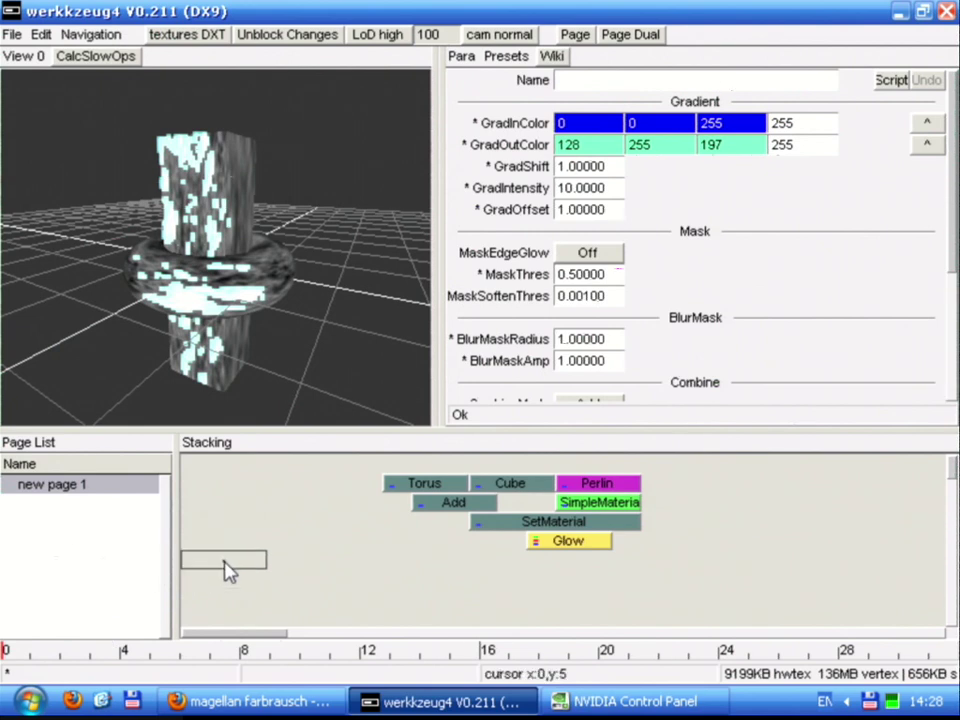
key("a")
left_click(97, 271)
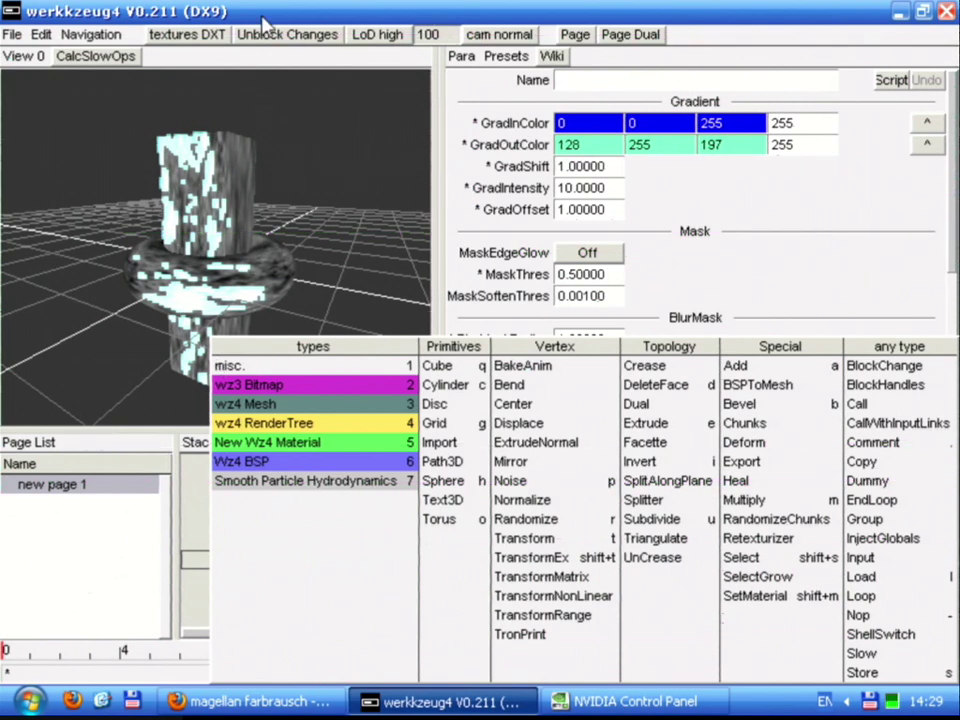
left_click(255, 279)
Look up the commands and shortcuts available in the 3D view and in the Stacking window
right_click(149, 197)
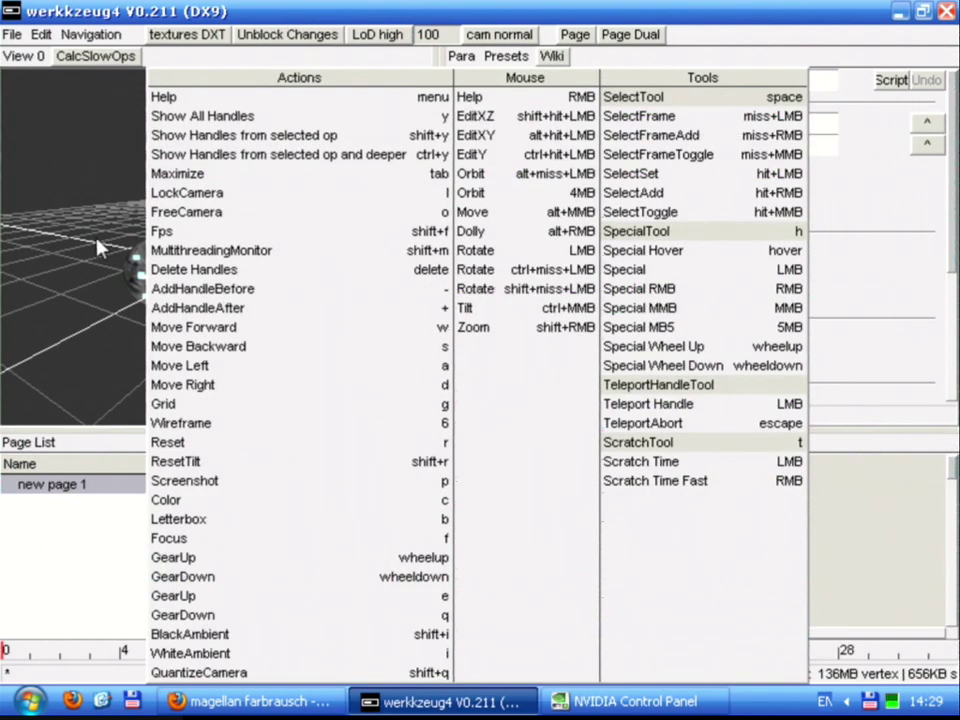
left_click(97, 243)
right_click(434, 584)
left_click(182, 234)
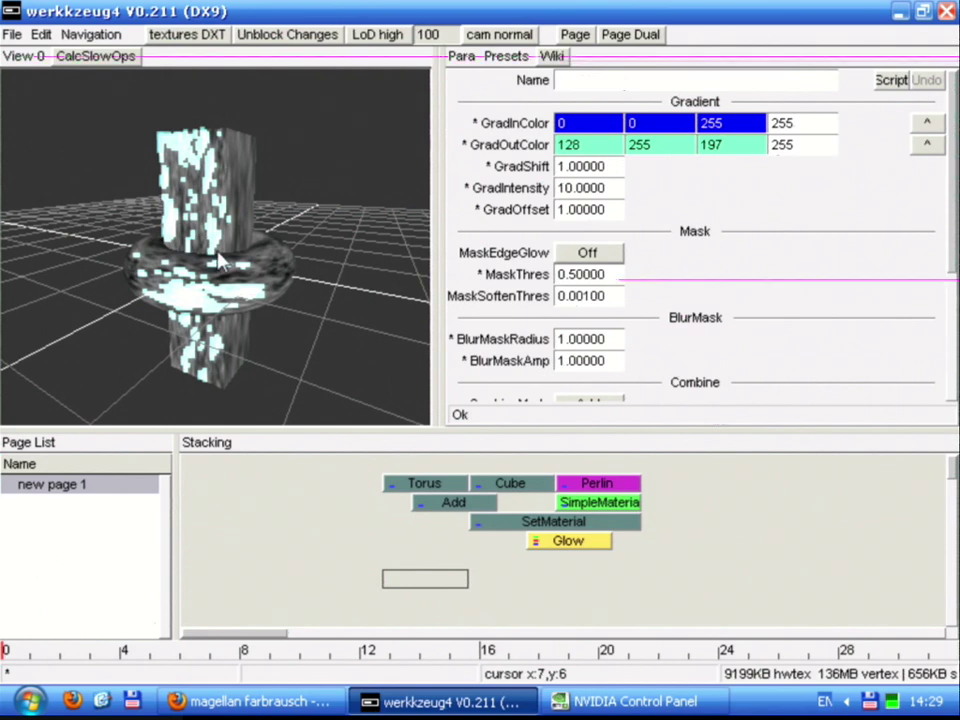
key("Menu")
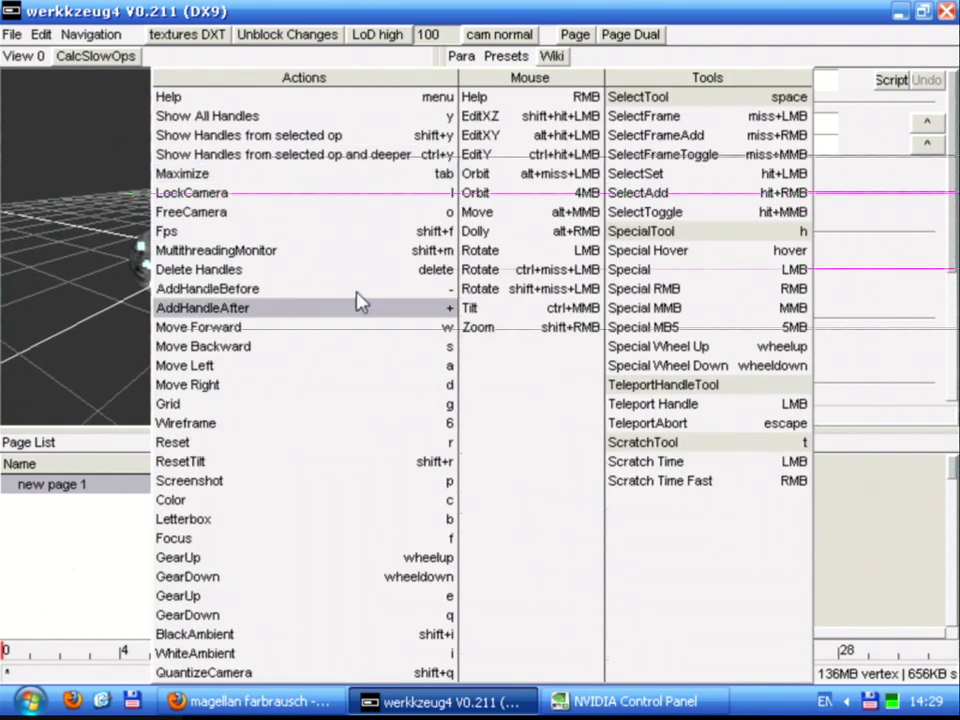
left_click(304, 251)
right_click(209, 252)
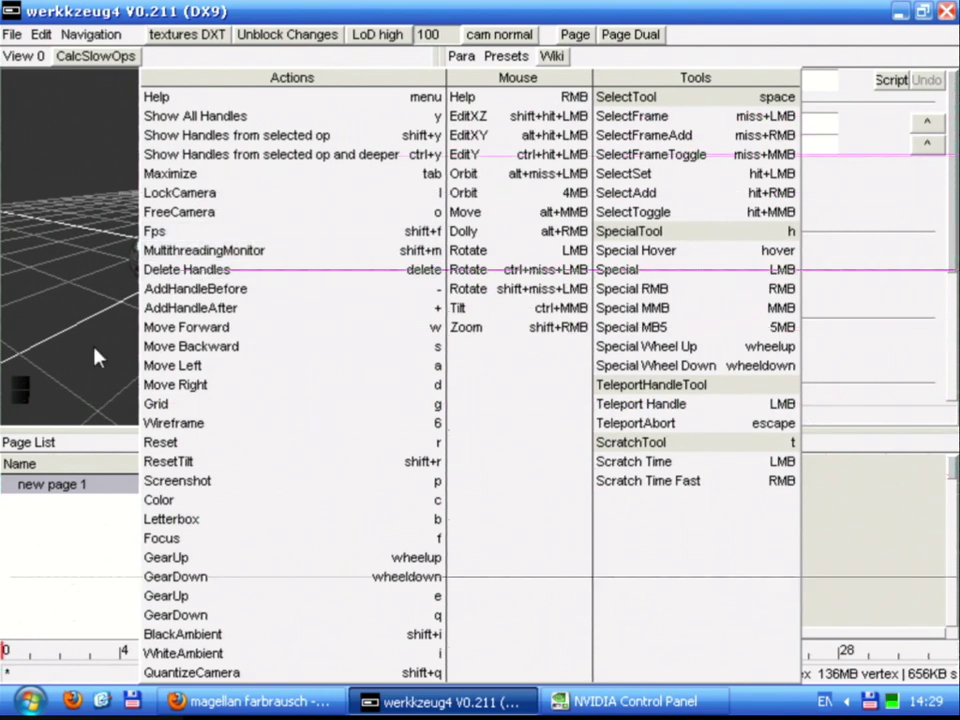
key("Menu")
key("Menu")
key("Menu")
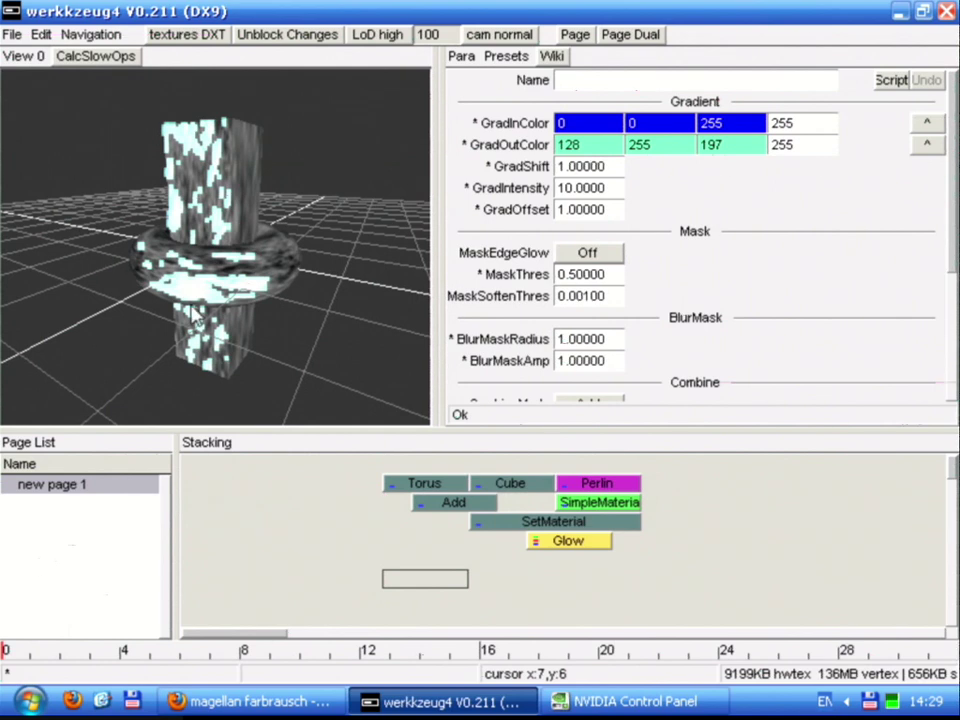
left_click(733, 541)
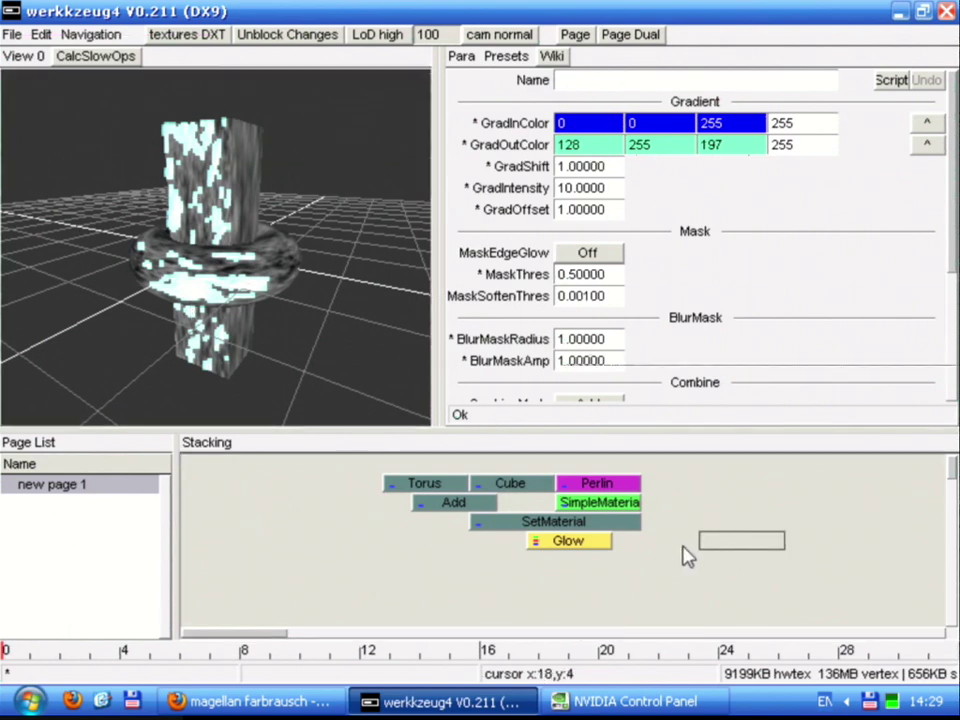
key("Menu")
key("Menu")
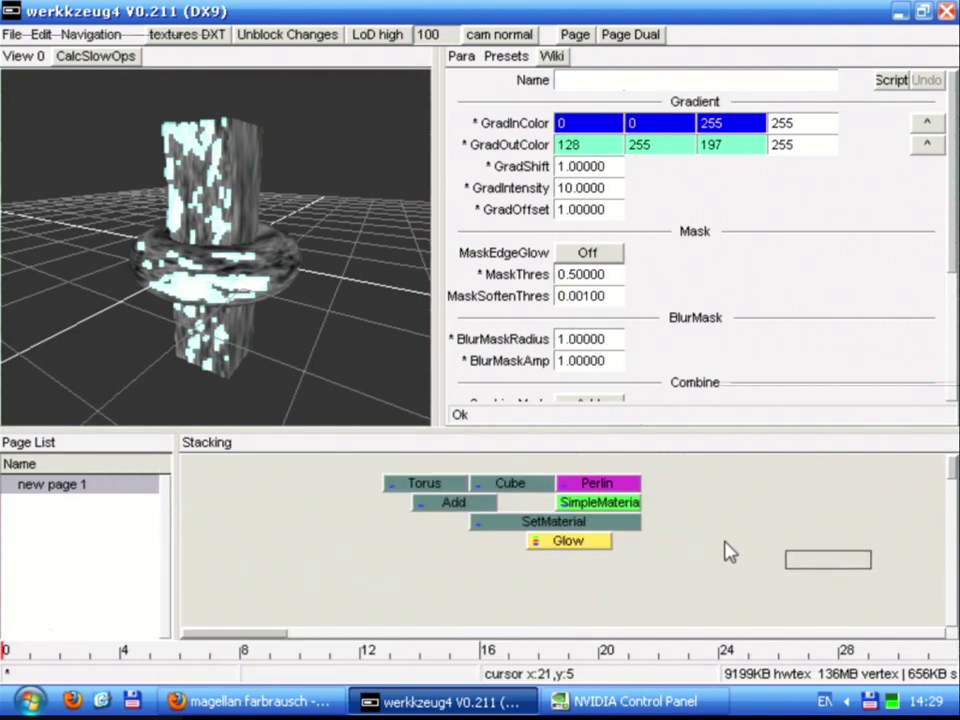
key("Menu")
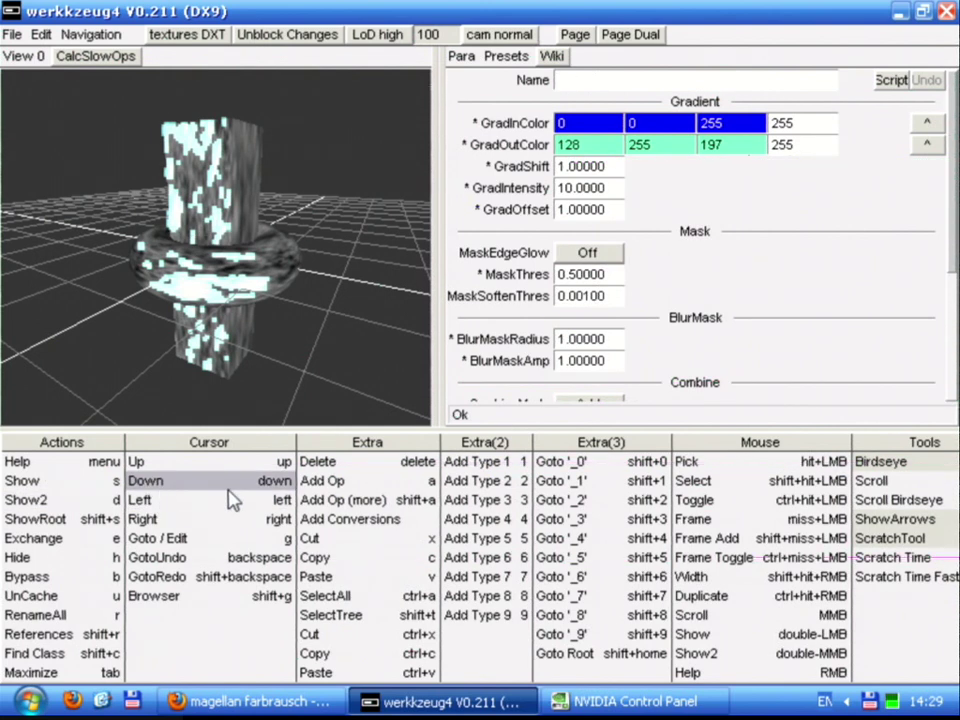
Add a wz4 RenderTree FR063_MandelbulbIso operator in the empty space beside Glow and open its parameters
key("a")
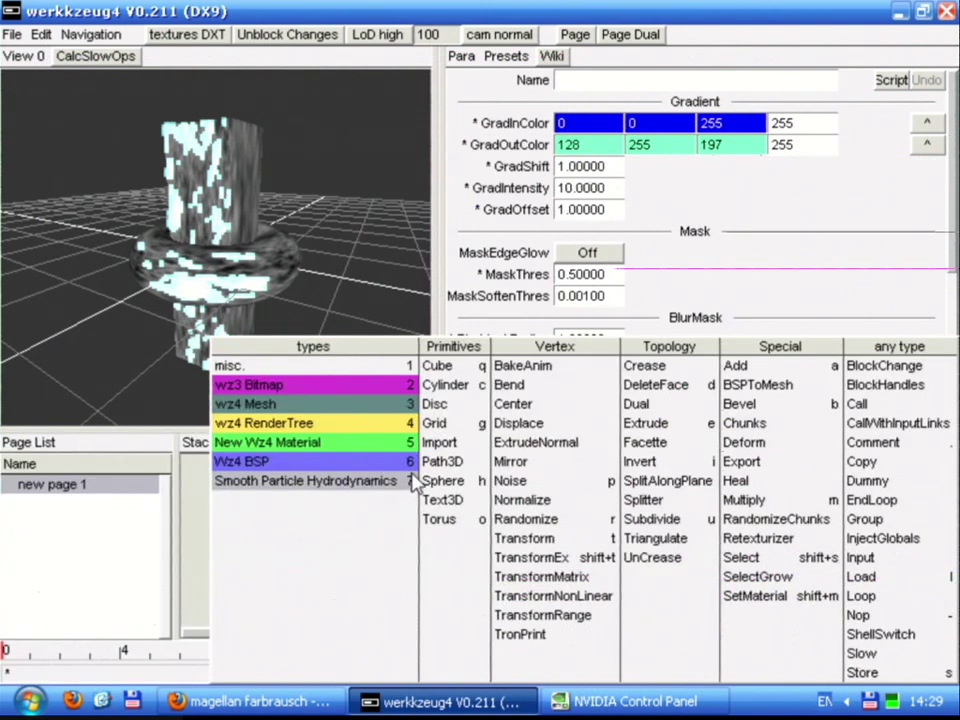
left_click(363, 427)
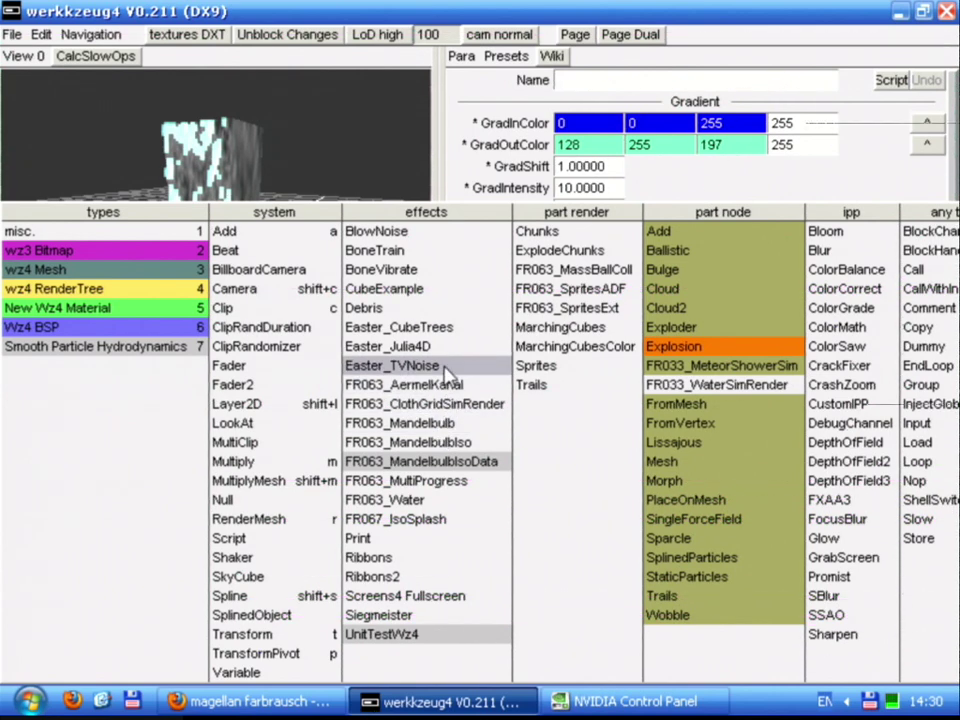
left_click(432, 461)
left_click(732, 546)
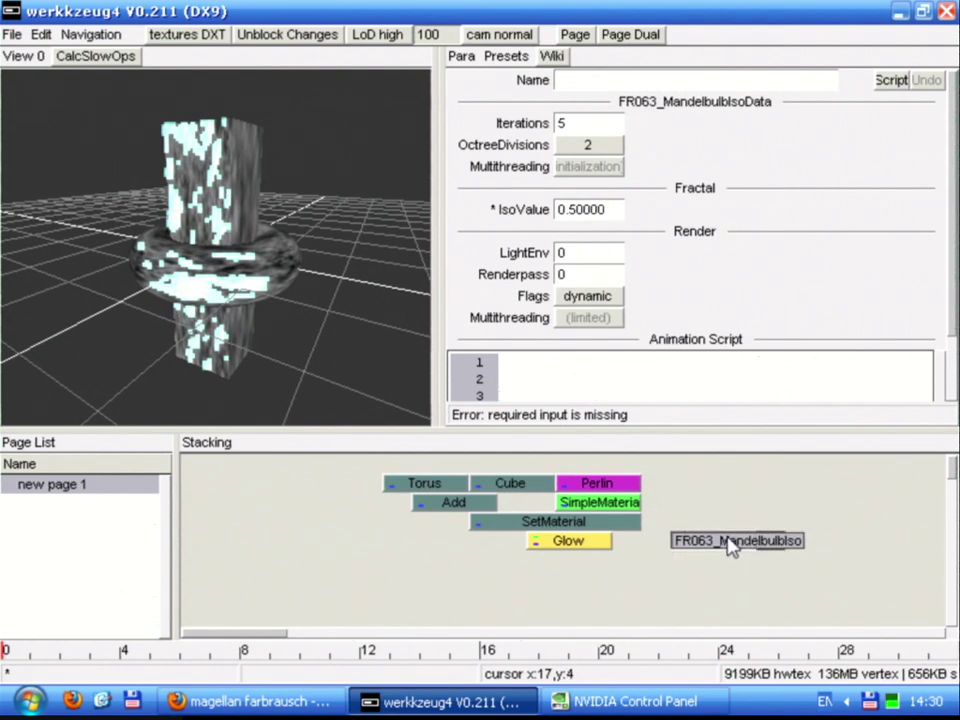
Read the Inputs section of the FR063_MandelbulbIso operator's wiki page, then delete the operator from the stack
key("F1")
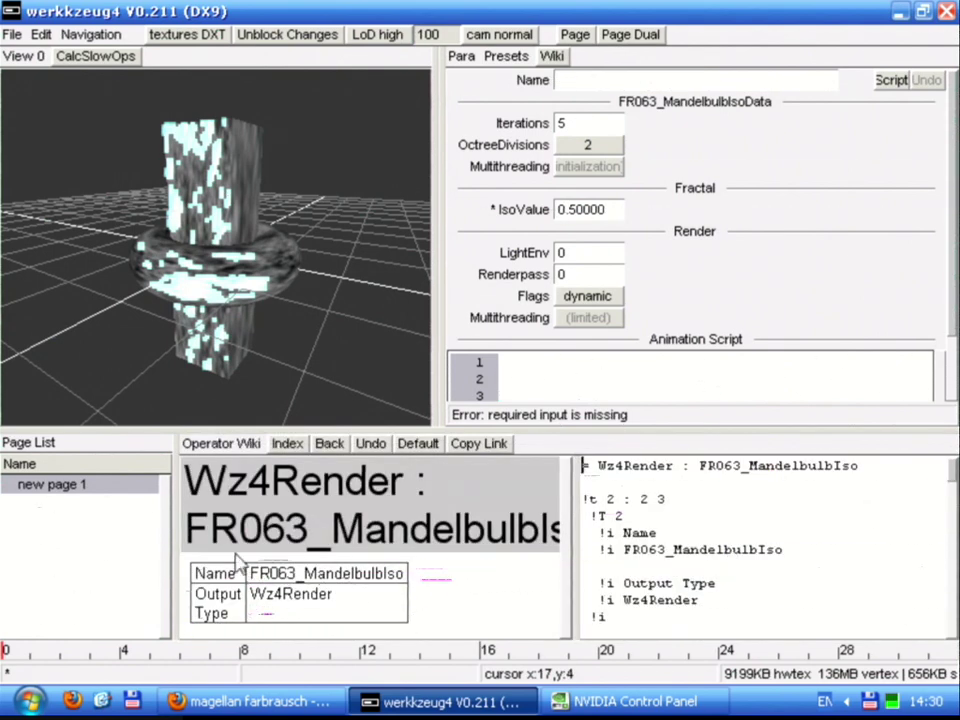
scroll(215, 563, "down", 5)
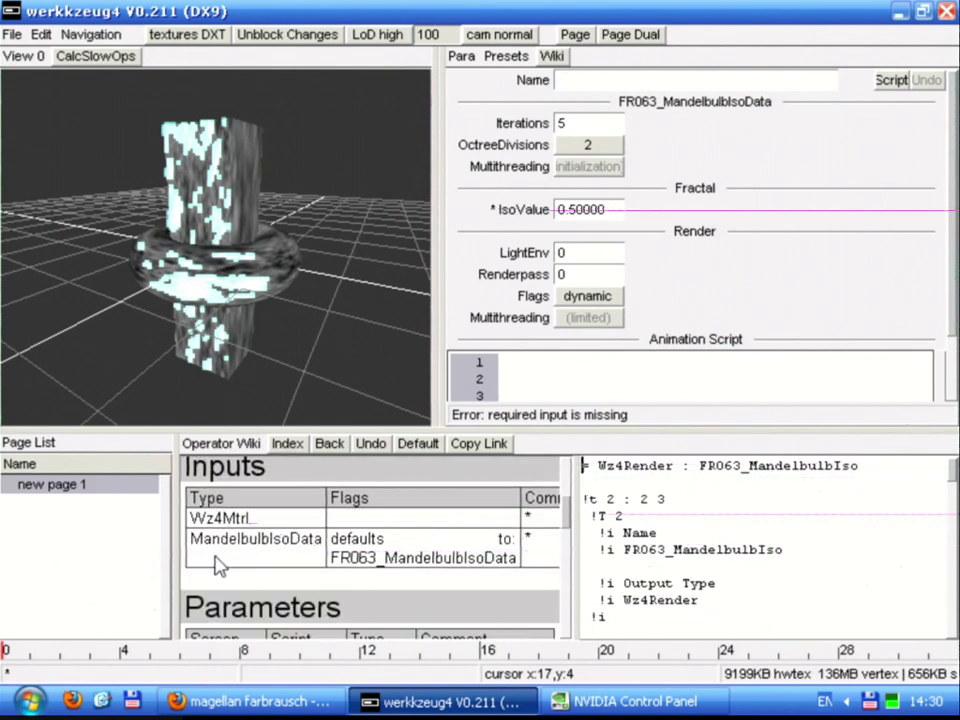
key("F1")
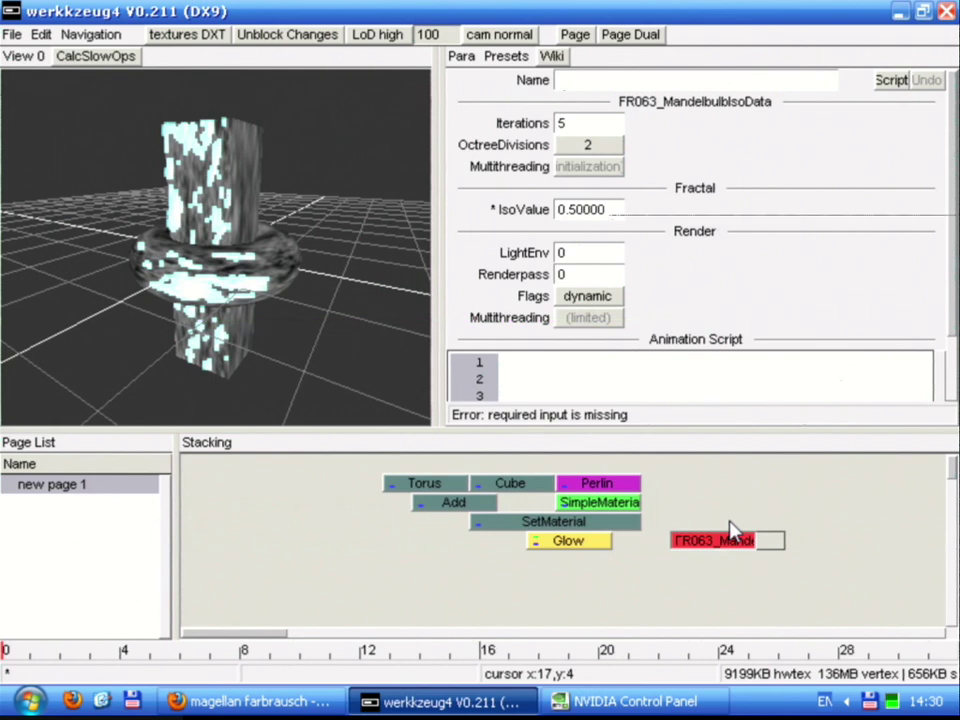
key("Delete")
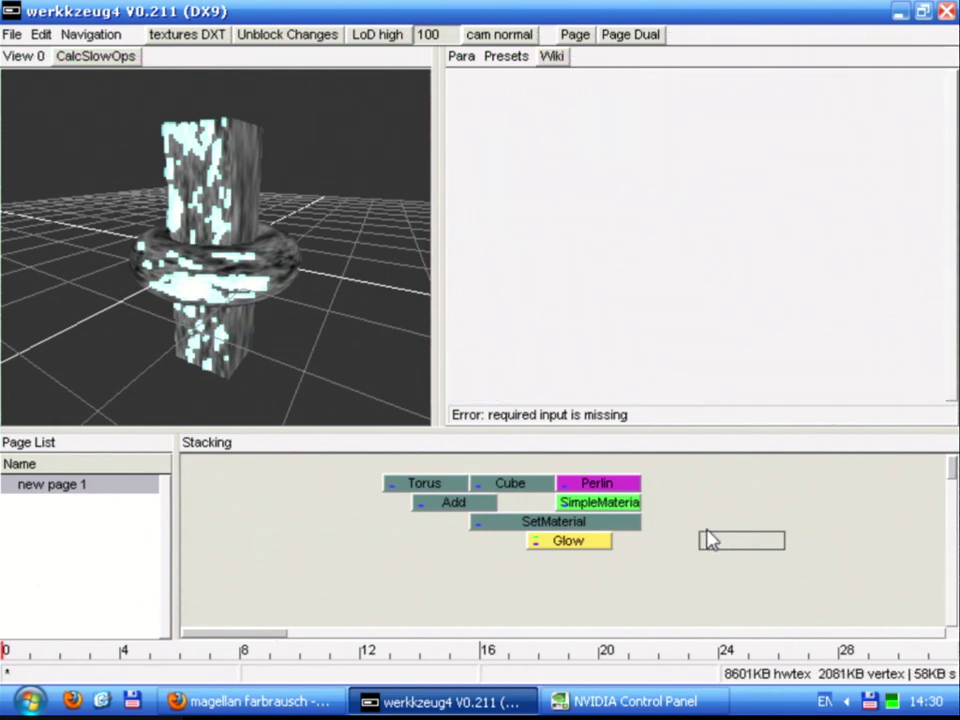
Add a Camera RenderTree operator directly below Glow and show it in the 3D view
left_click(597, 541)
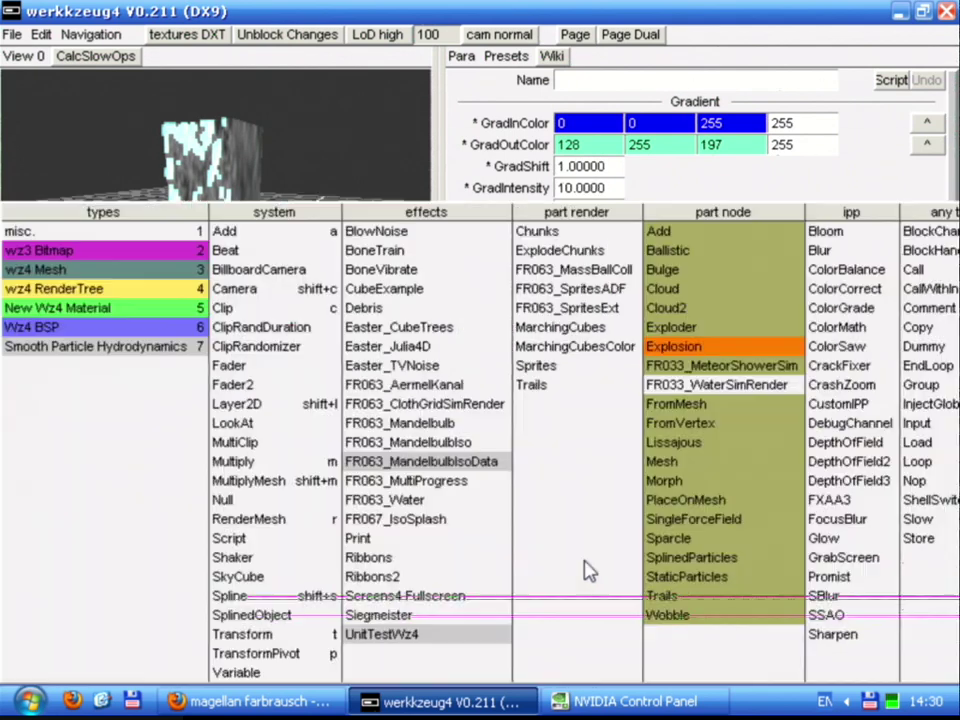
right_click(588, 568)
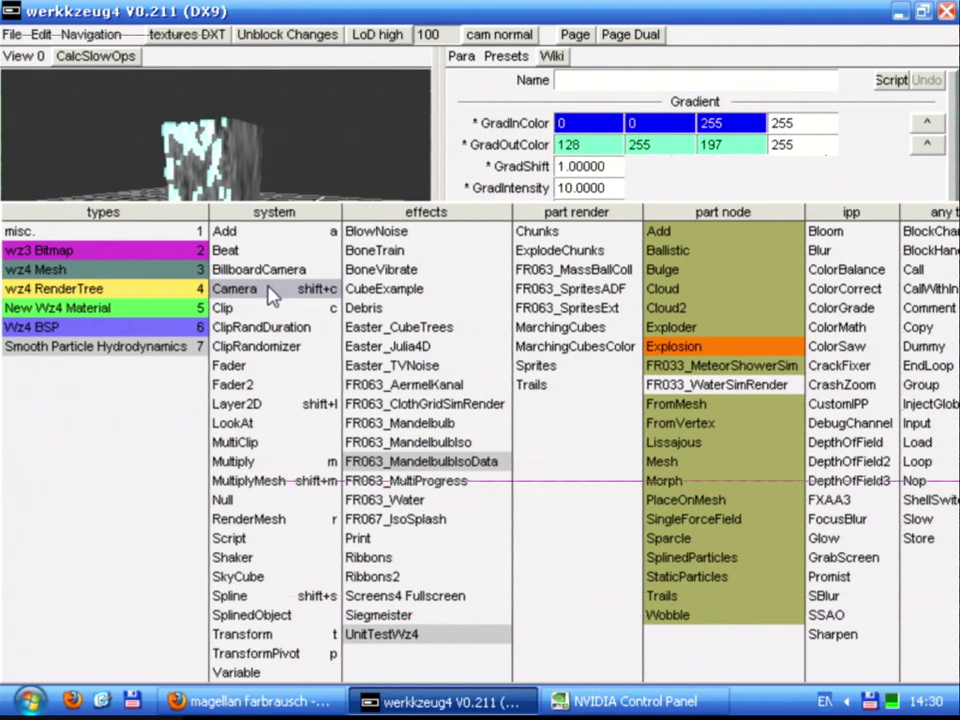
left_click(234, 289)
double_click(606, 563)
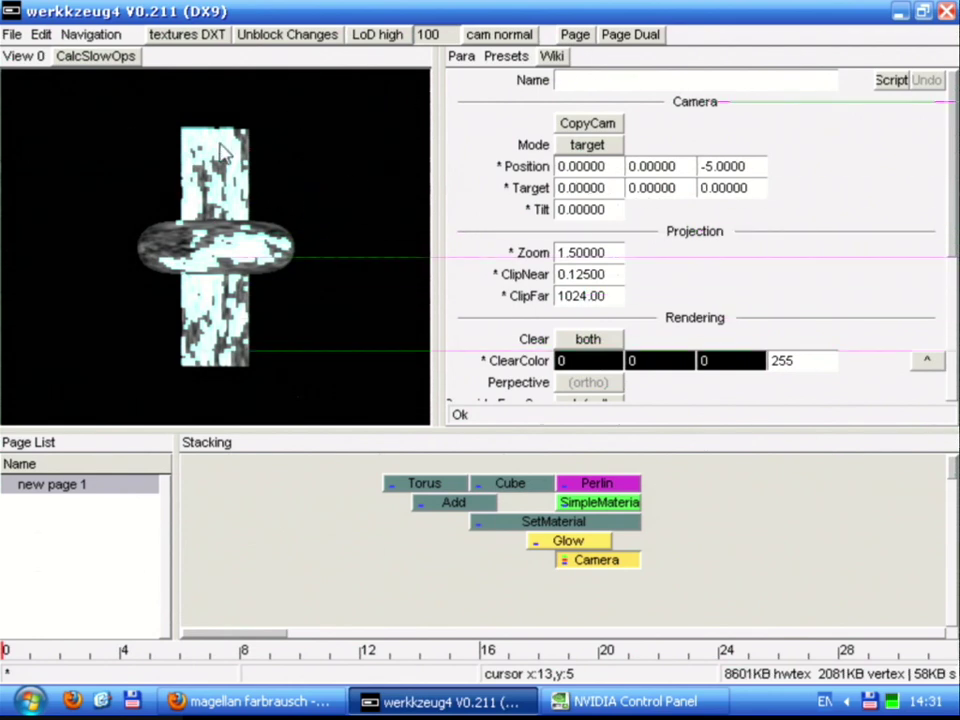
Compare the Glow output with the Camera output in the 3D view, orbiting around the Glow scene
right_click(311, 148)
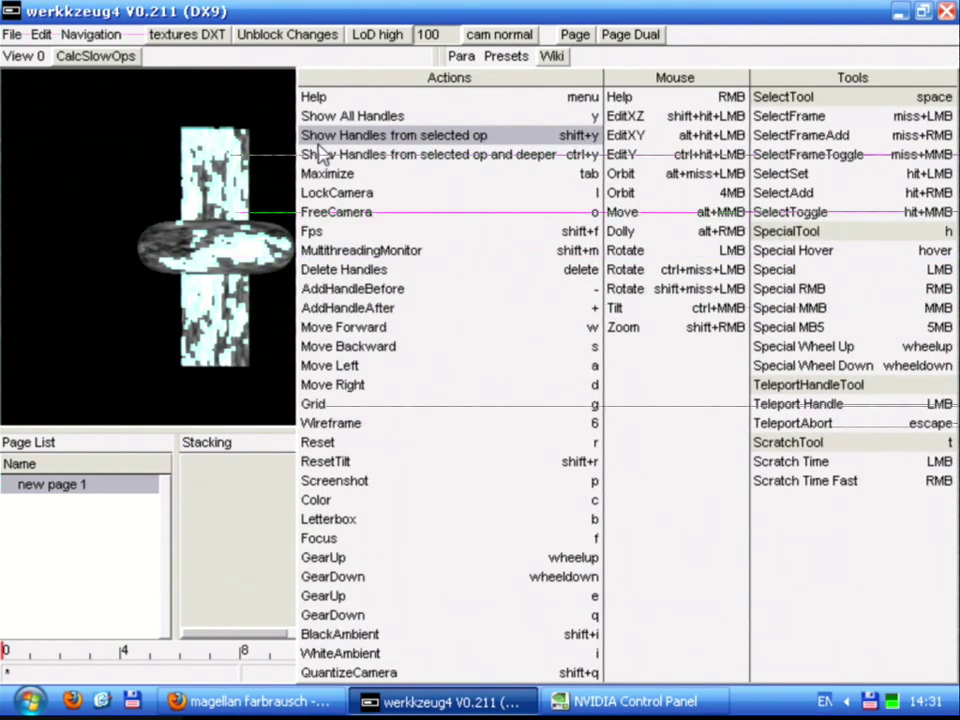
key("Escape")
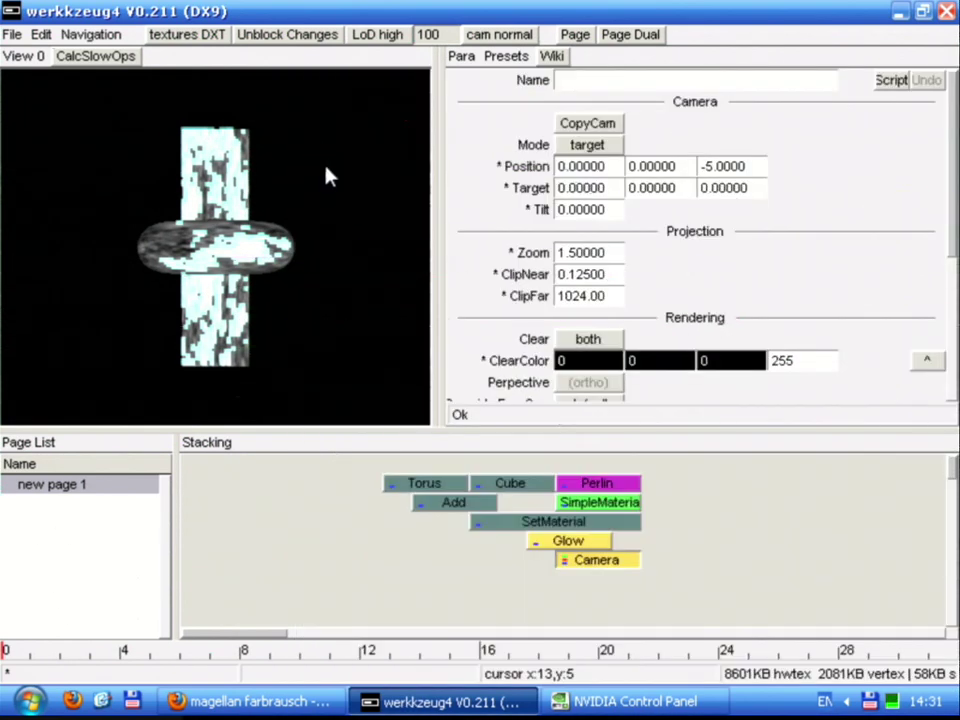
left_click(572, 540)
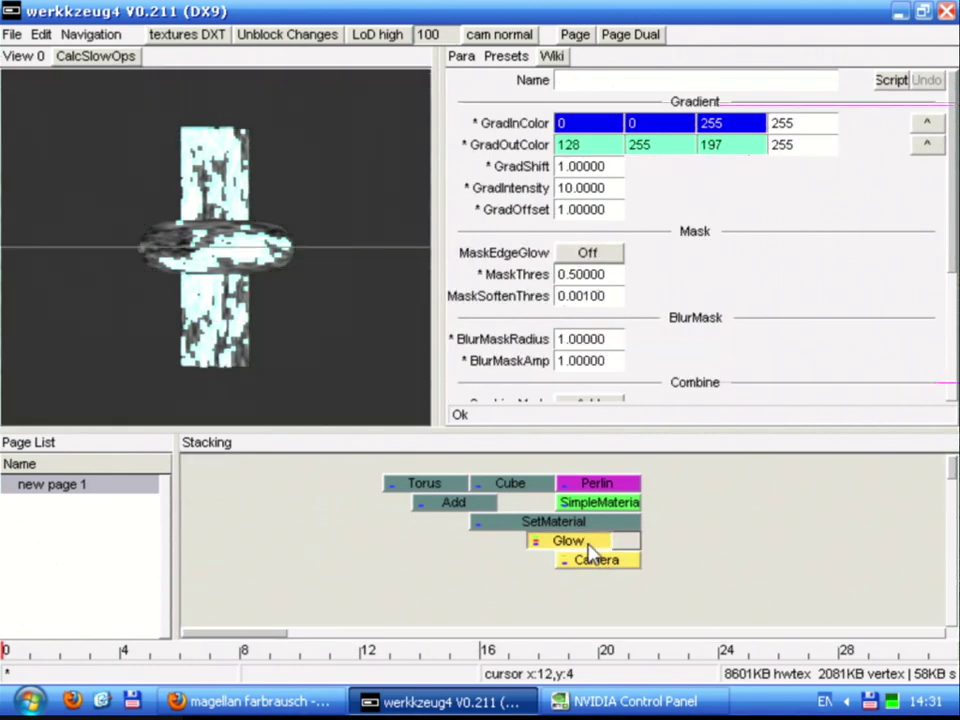
left_click_drag(185, 250, 399, 390)
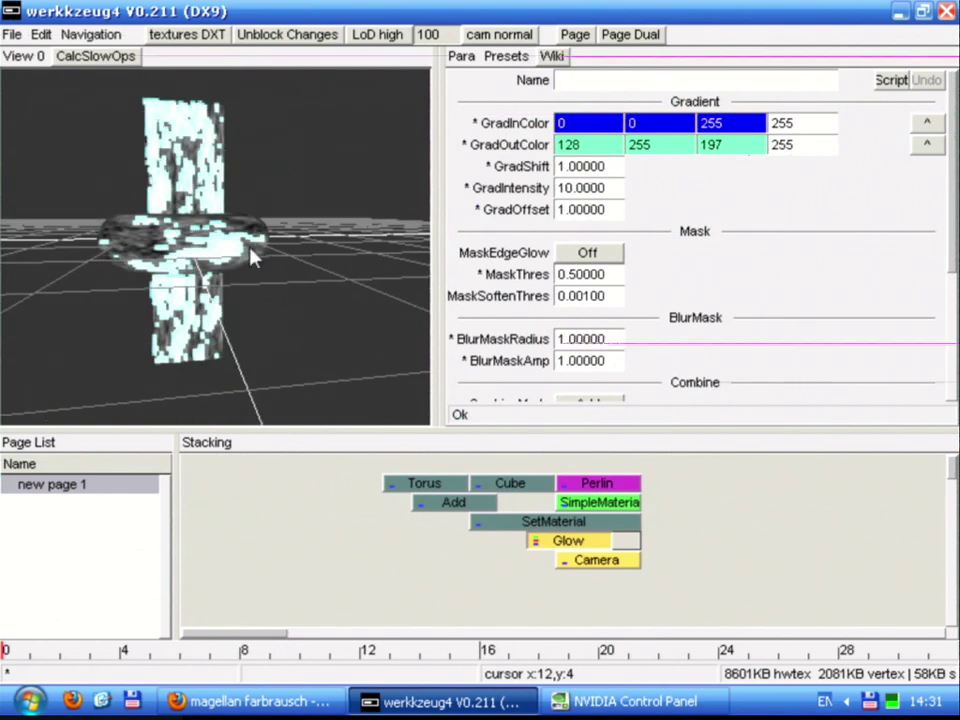
left_click(598, 562)
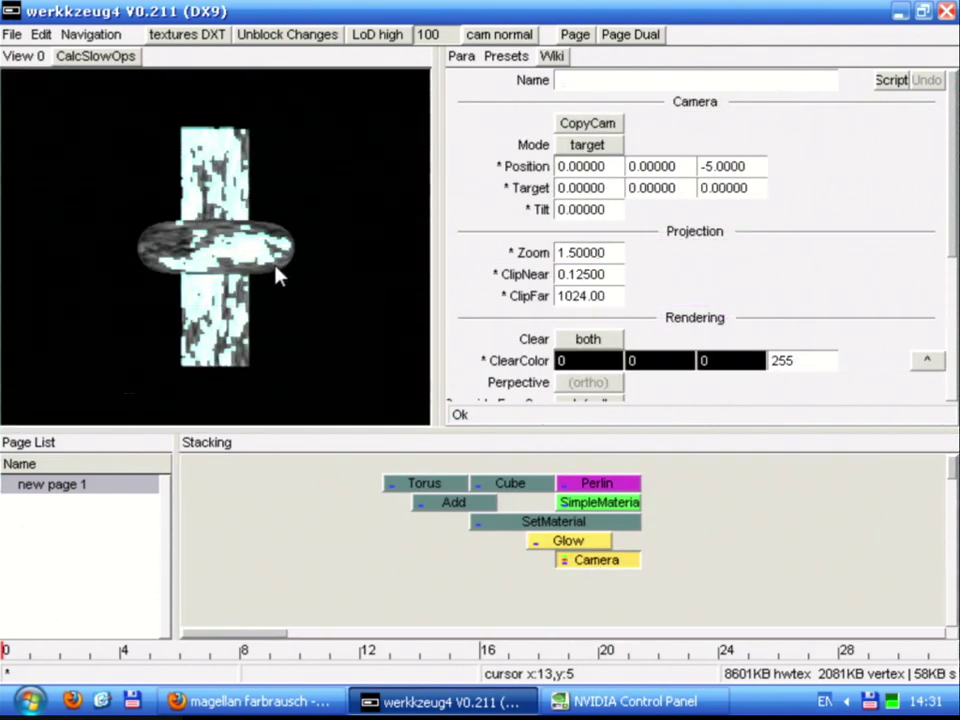
Enable the free camera, frame the torus and cube from above, and copy that view into the Camera operator's Position and Target
right_click(247, 214)
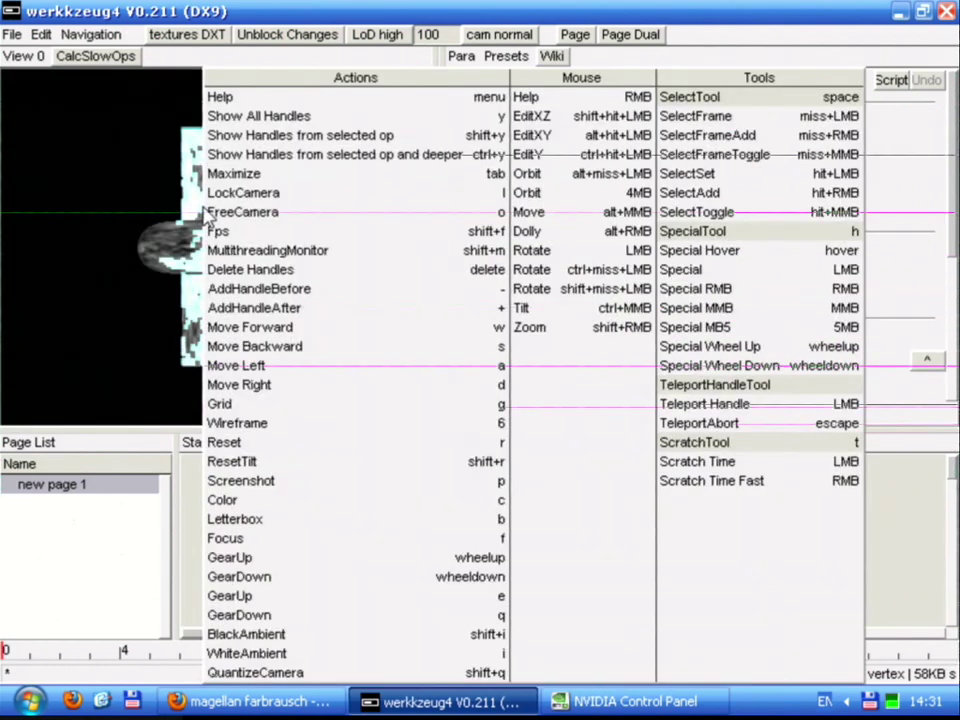
left_click(270, 214)
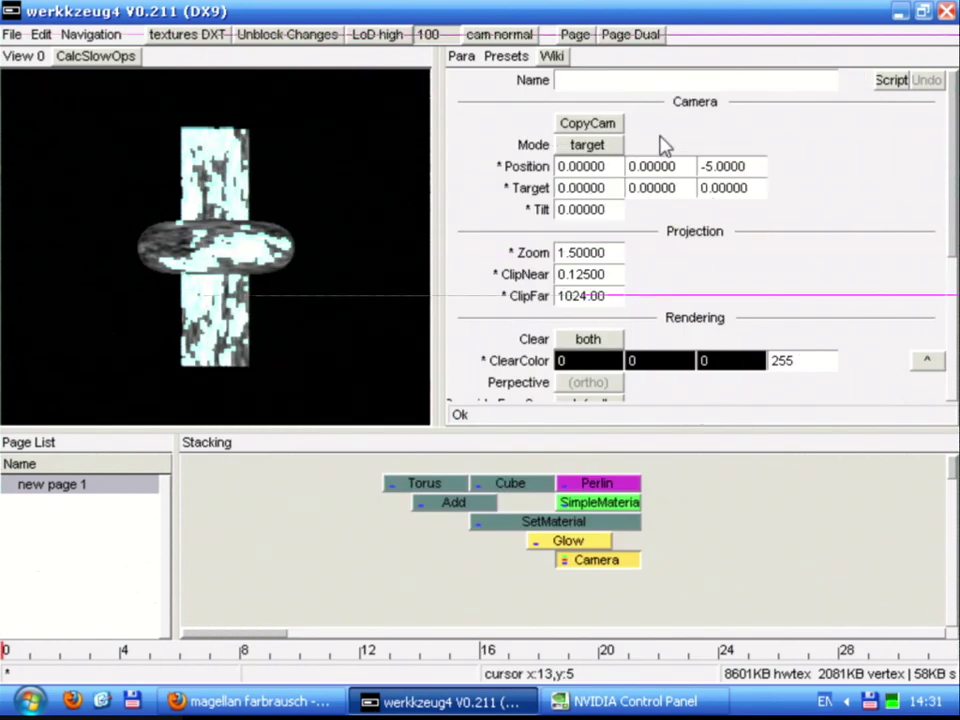
key("a")
key("d")
key("a")
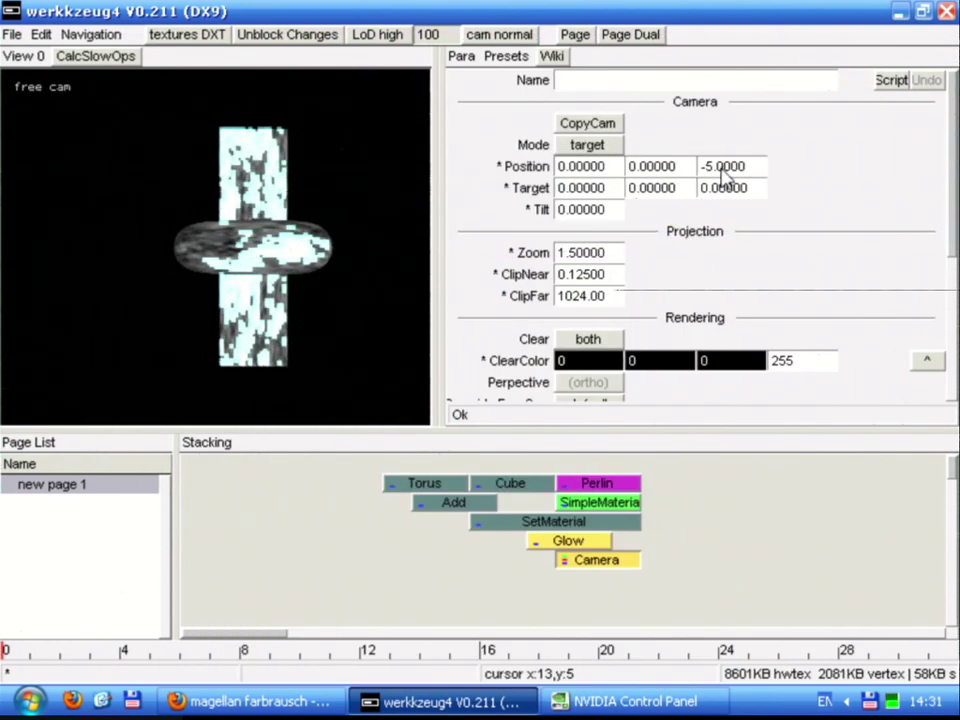
left_click_drag(240, 222, 260, 232)
key("a")
key("a")
key("w")
key("s")
key("d")
key("s")
key("a")
key("w")
key("s")
key("d")
key("w")
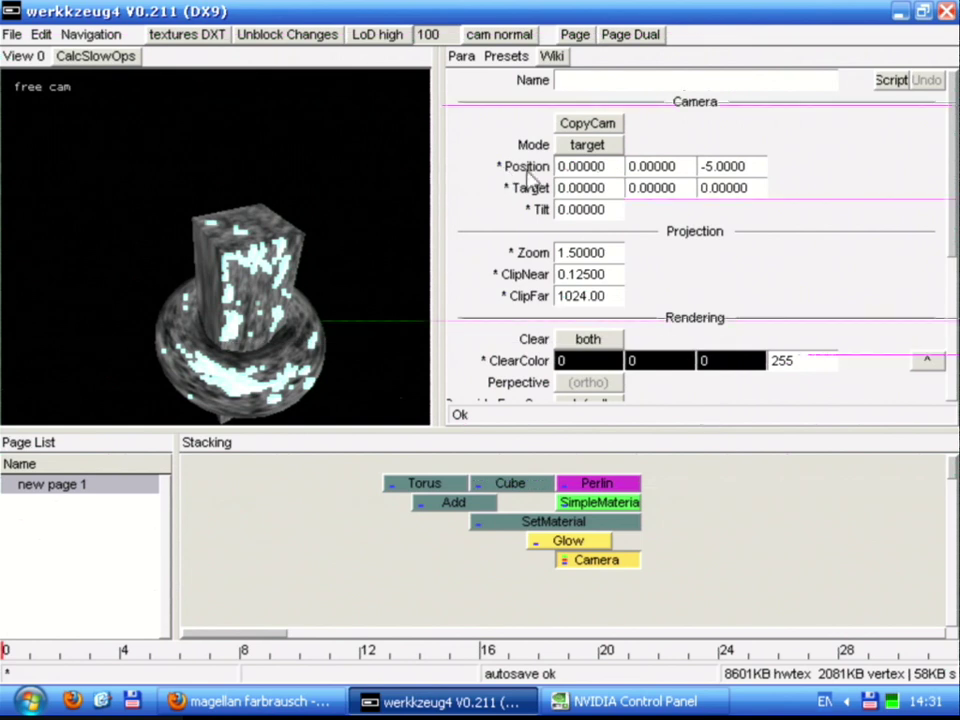
left_click(608, 130)
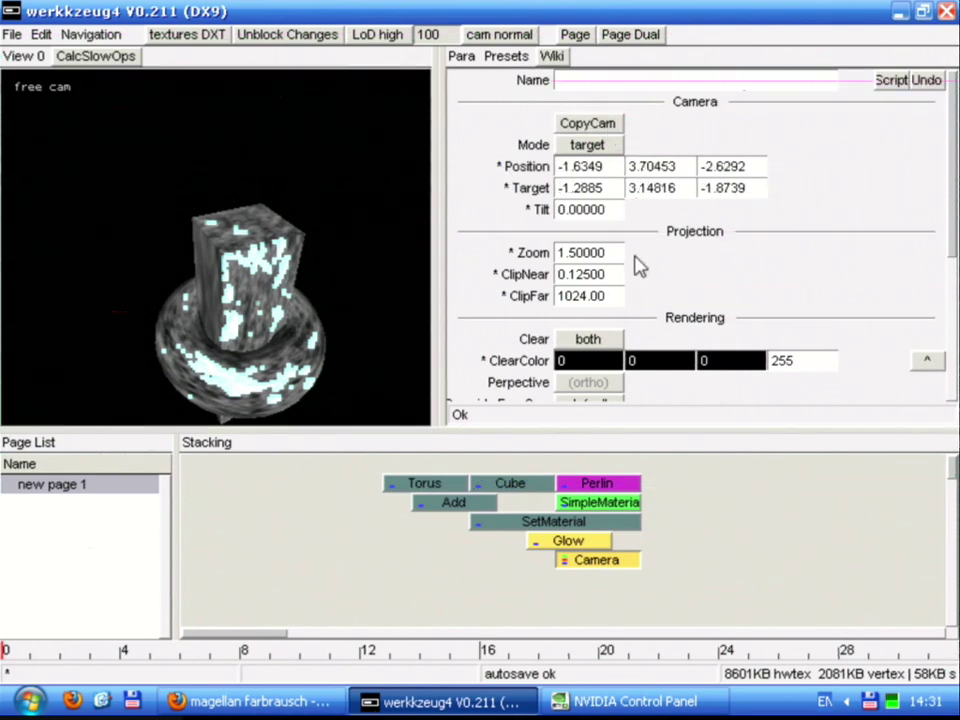
View the Glow scene from farther away, and show the Camera operator again to compare its stored view
left_click(574, 550)
key("s")
key("s")
left_click_drag(215, 290, 160, 292)
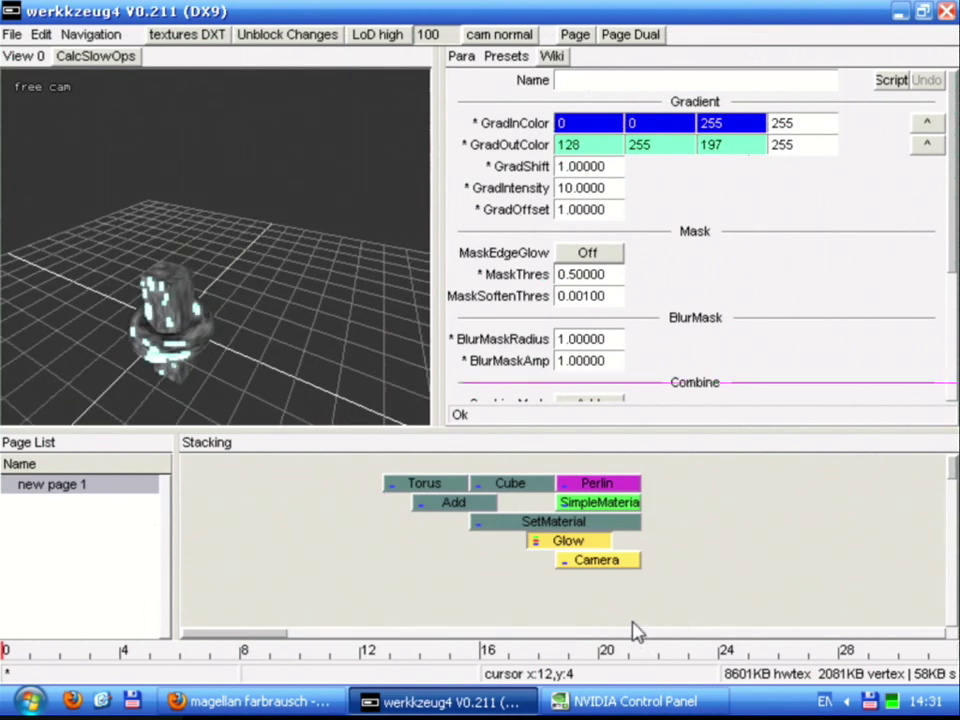
double_click(609, 566)
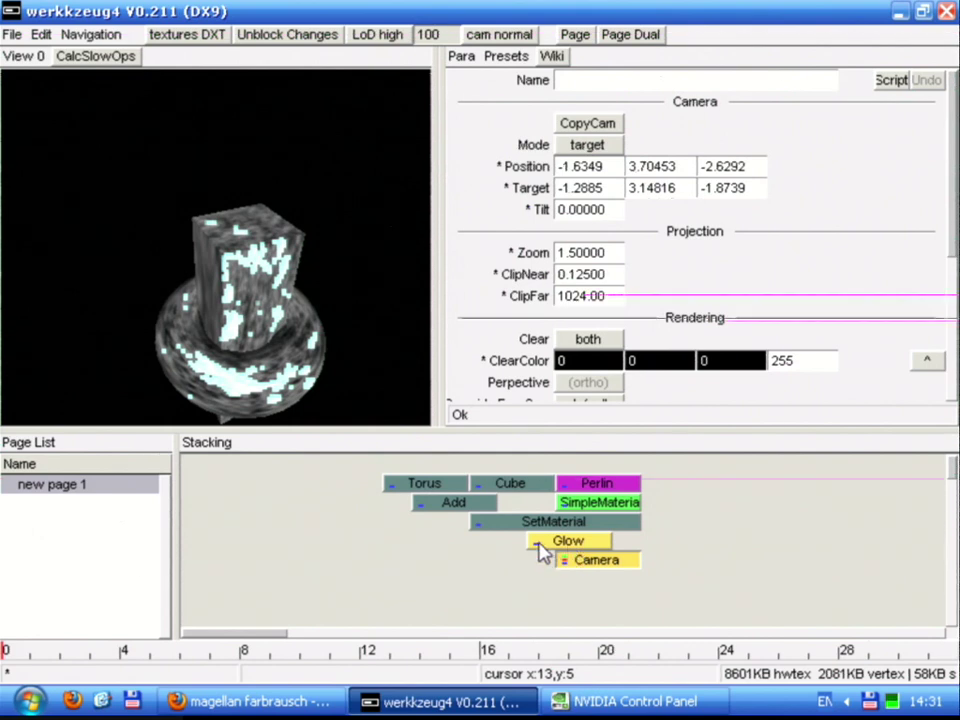
Adjust the Camera's Position to -1.6549, 3.88453, -2.5392 and its Target to -1.2785, 3.23816, -1.9439
left_click_drag(588, 168, 730, 189)
left_click_drag(666, 189, 660, 192)
left_click_drag(560, 190, 572, 193)
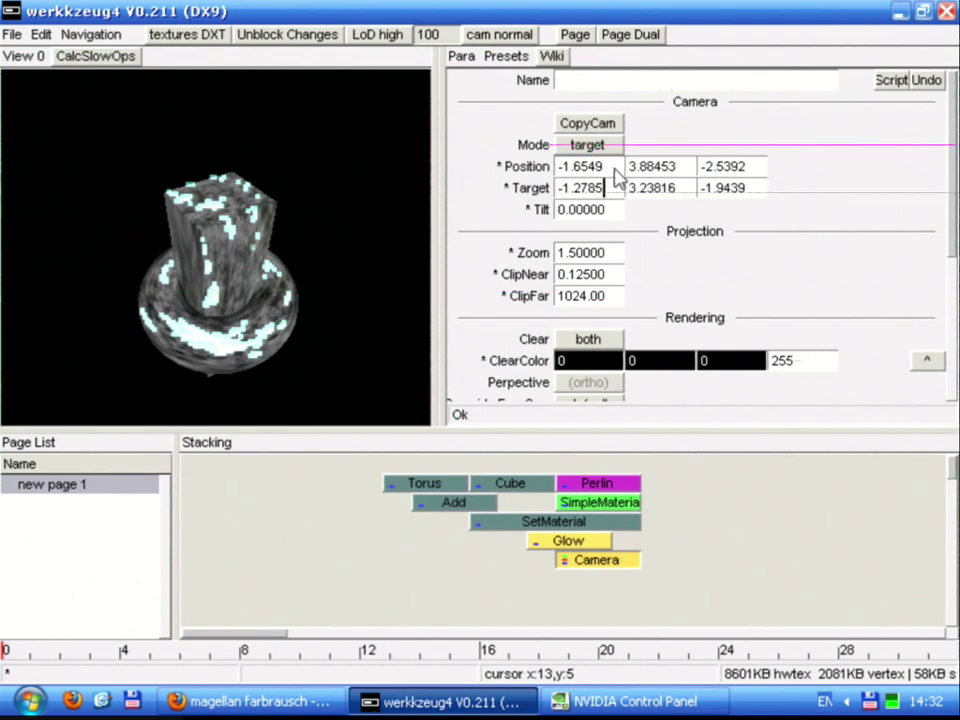
Frame the object from another side with the free camera and copy the view into the Camera, giving Position 3.29514, 3.85472, -1.9349
key("space")
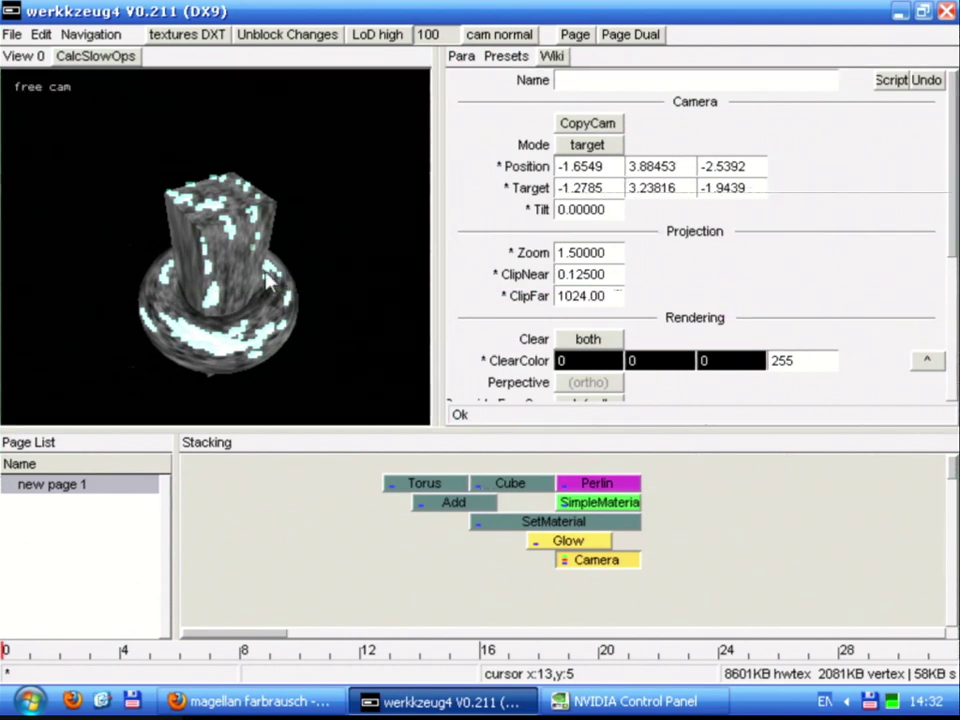
left_click_drag(265, 272, 209, 283)
key("w")
key("s")
key("w")
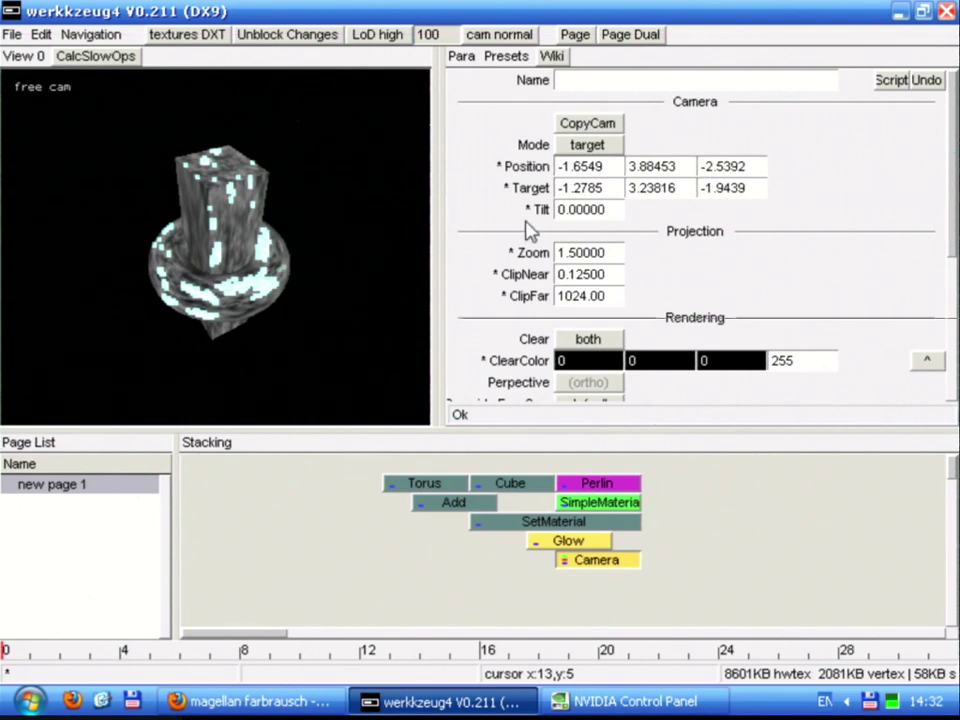
left_click(590, 122)
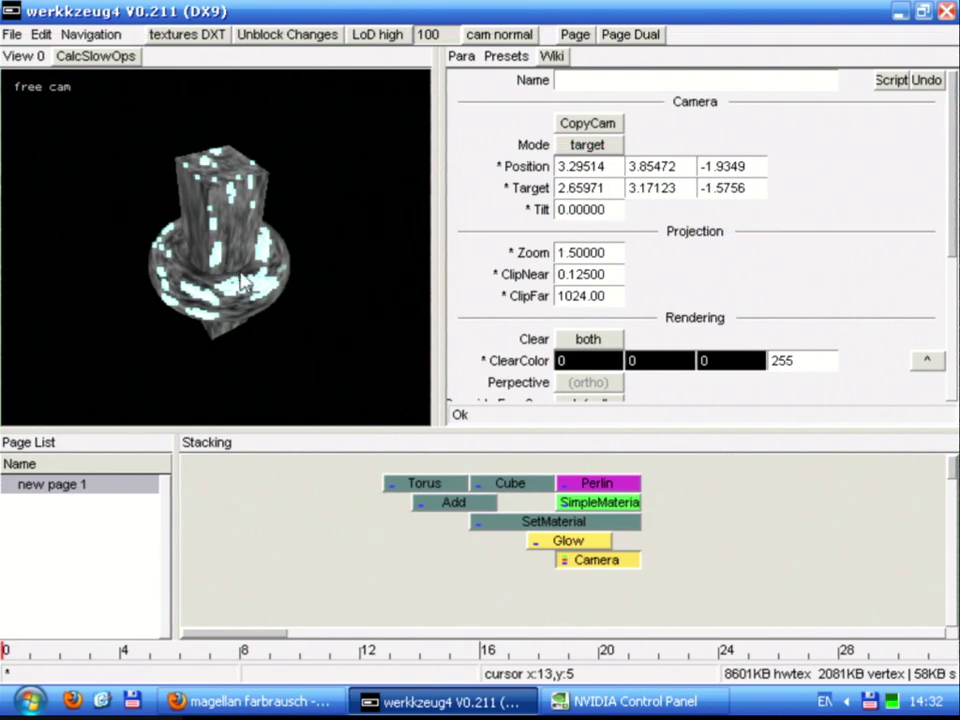
Add a Store operator directly below Camera and name it torsbublikom
left_click(615, 585)
key("a")
key("Escape")
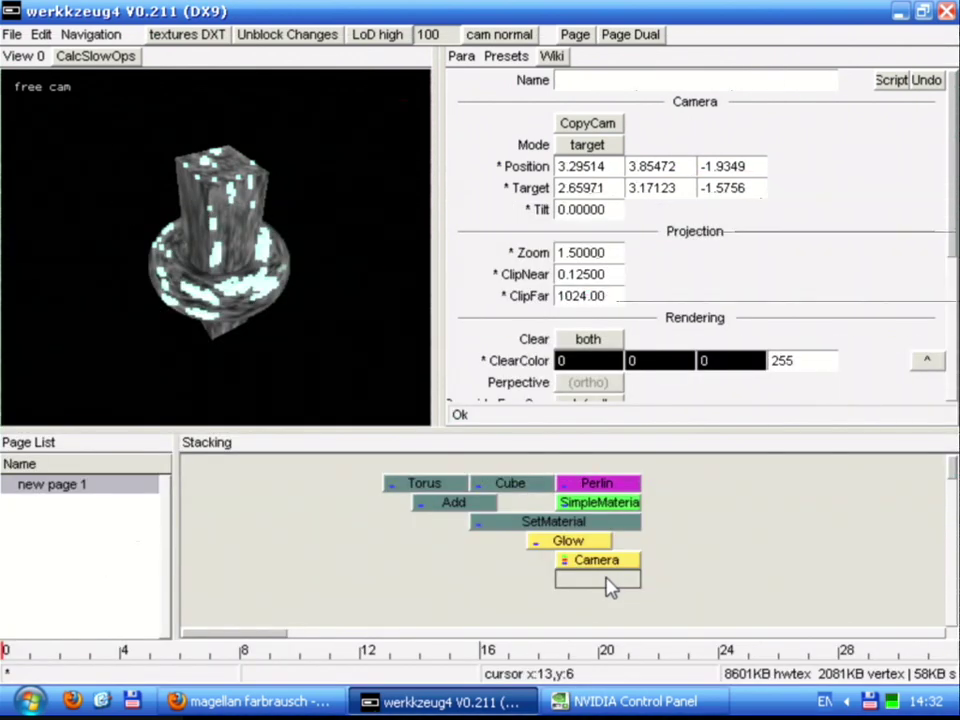
right_click(610, 585)
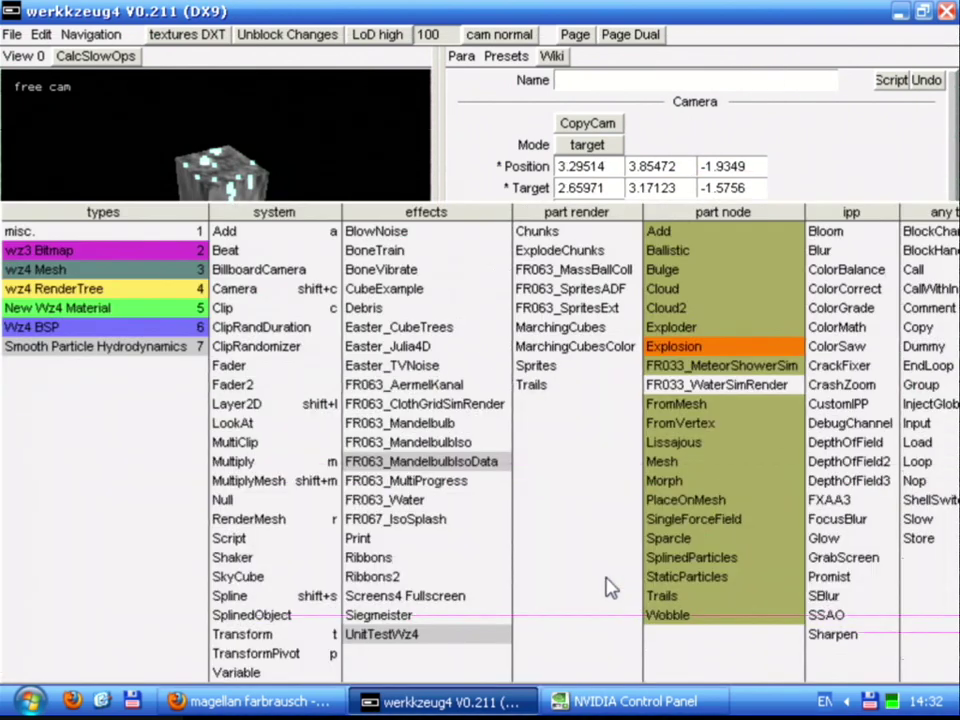
left_click(920, 540)
left_click(591, 86)
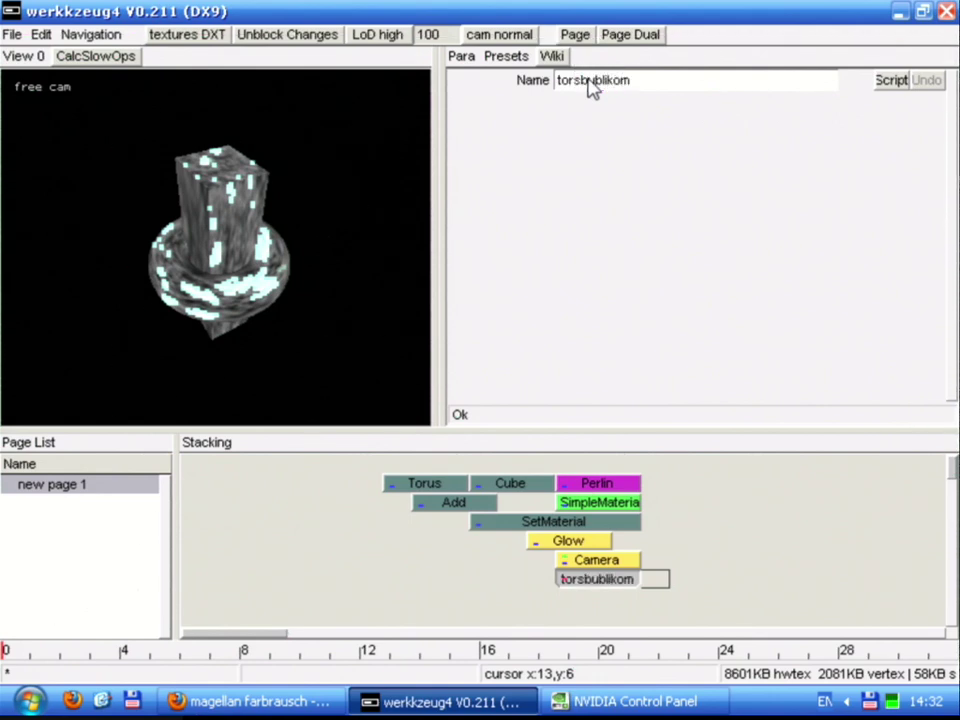
Rename the page new page 1 as objects
right_click(84, 497)
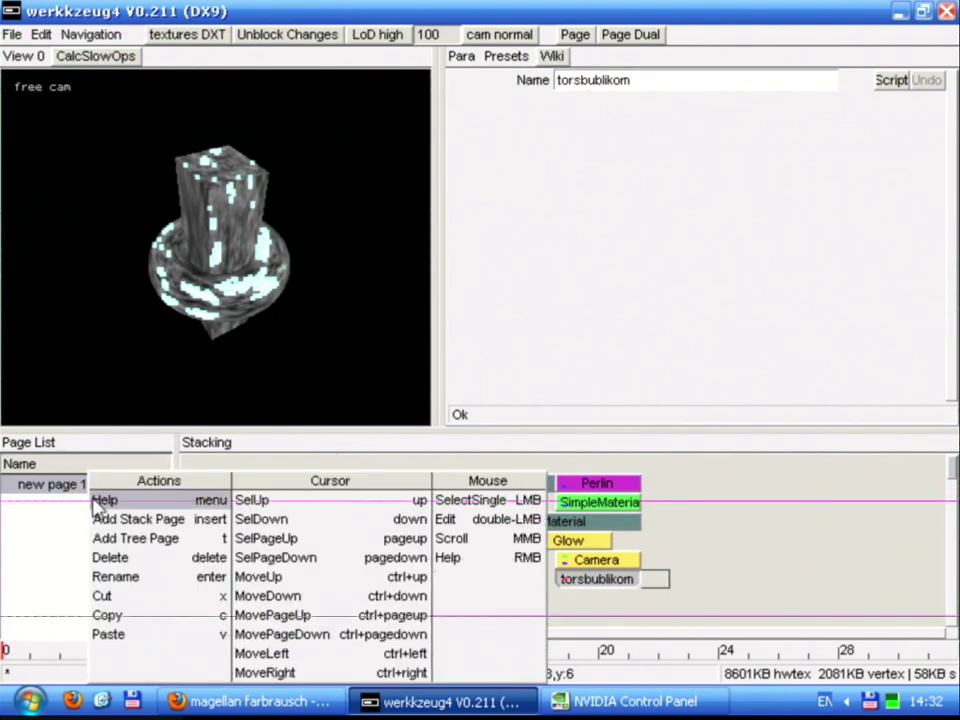
left_click(120, 577)
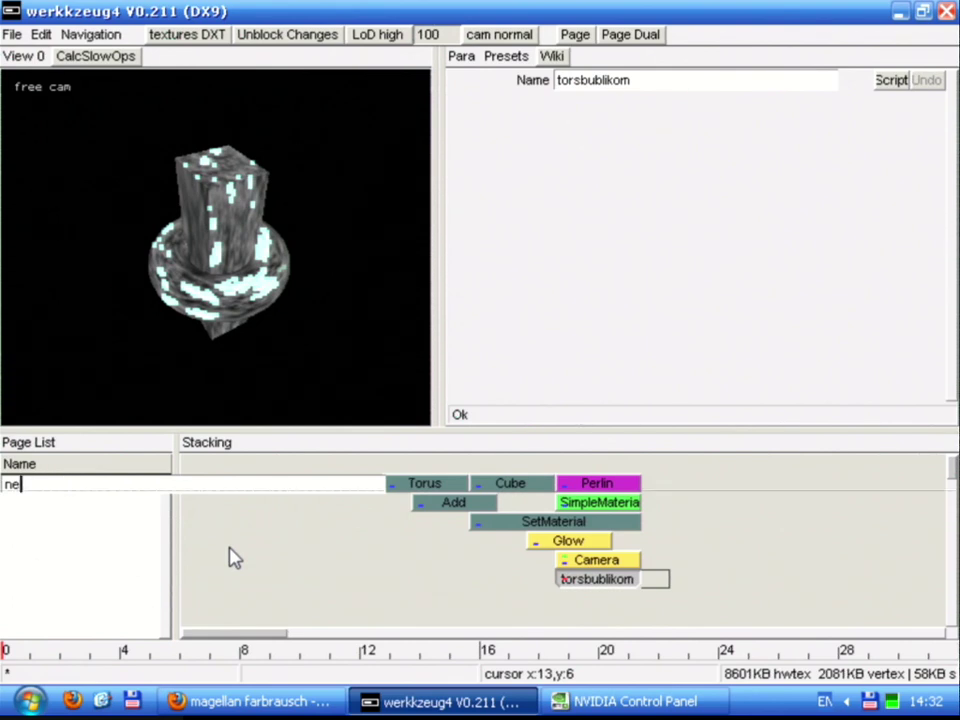
key("Return")
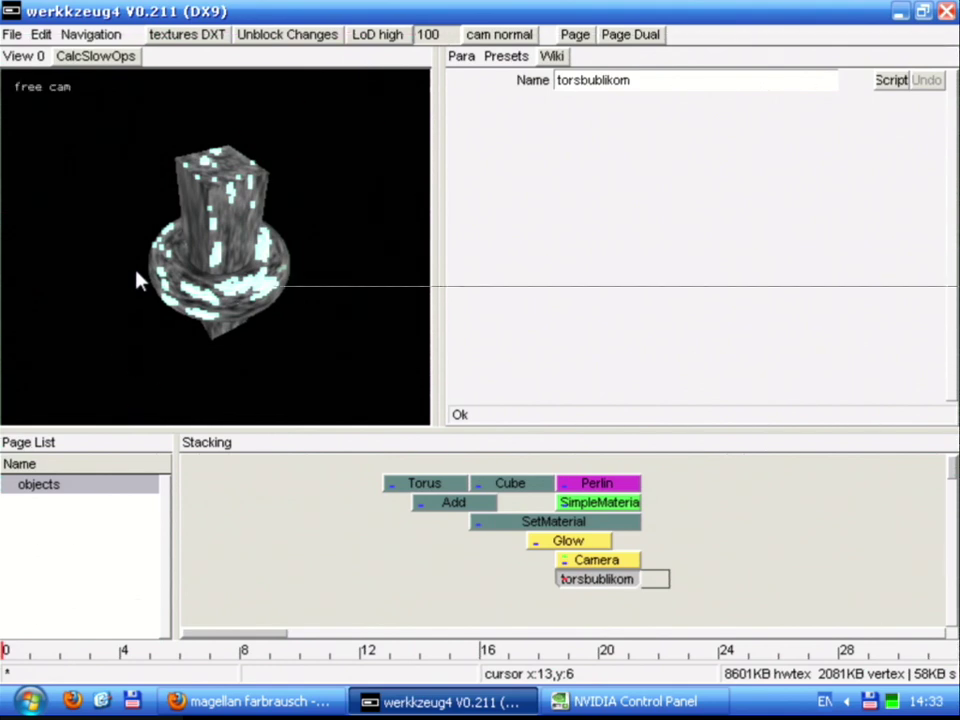
Turn off the free camera and show the torsbublikom Store operator in the 3D view
right_click(266, 300)
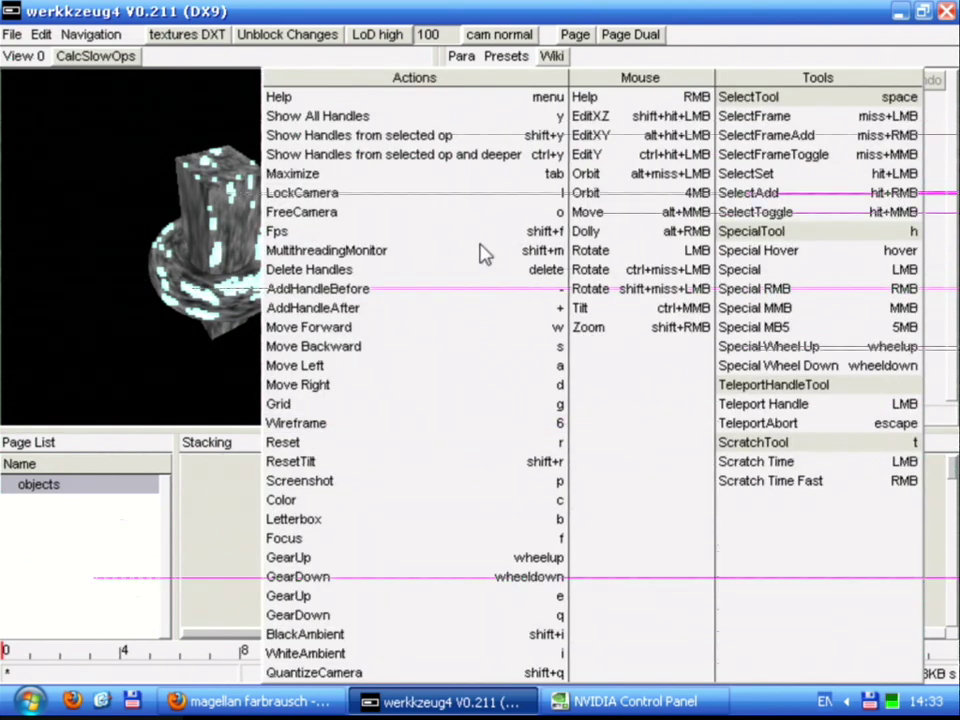
left_click(465, 212)
right_click(311, 224)
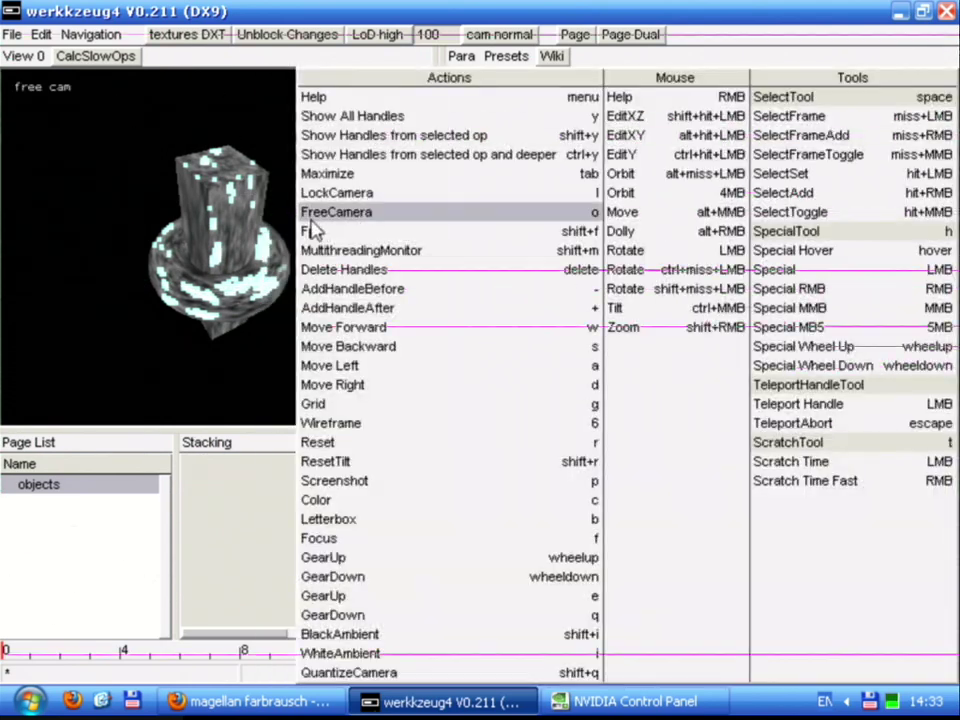
left_click(338, 214)
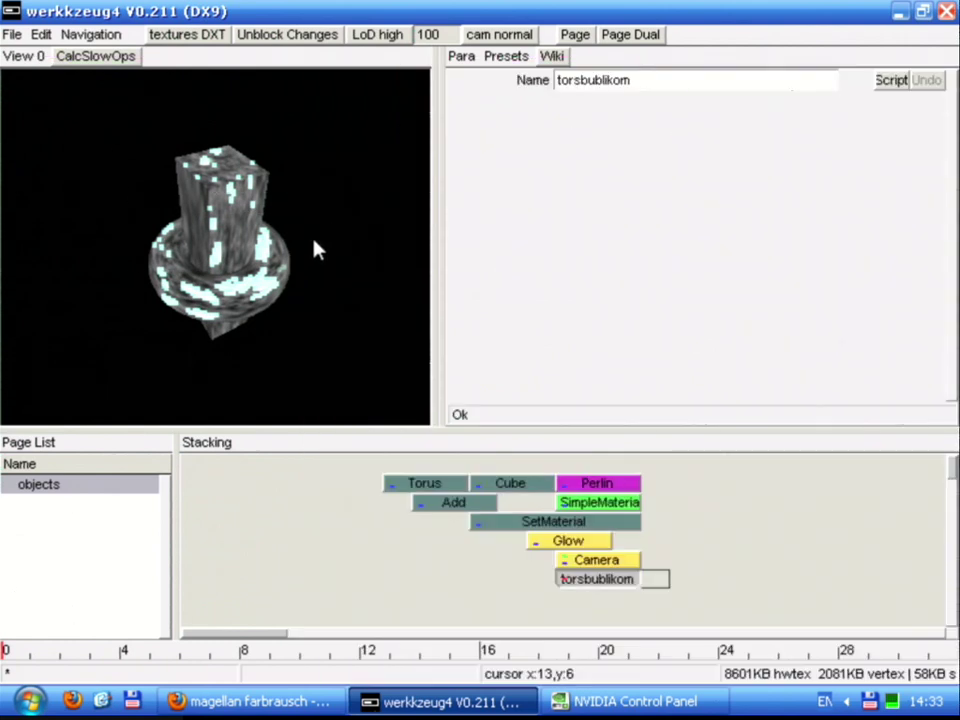
left_click(567, 582)
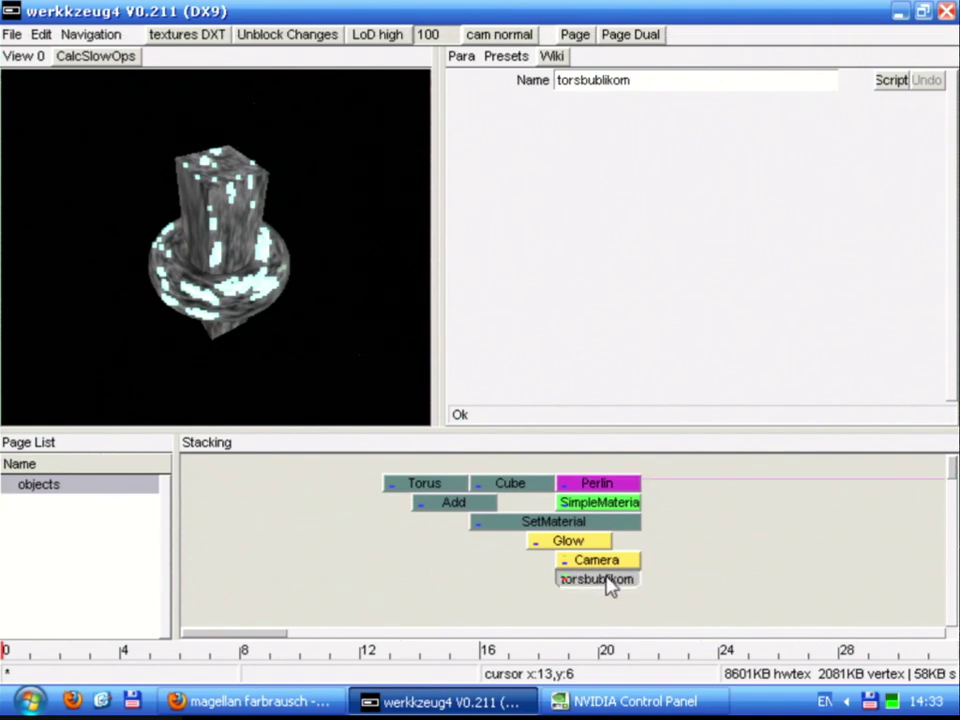
Add a new stack page and place a Load operator on it
right_click(71, 514)
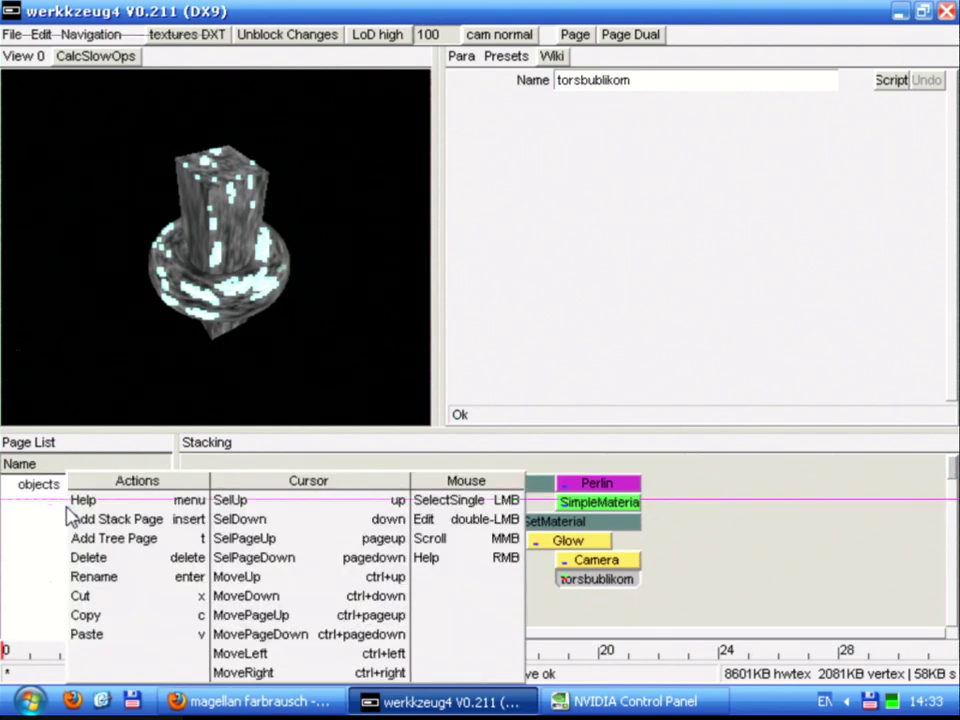
left_click(106, 521)
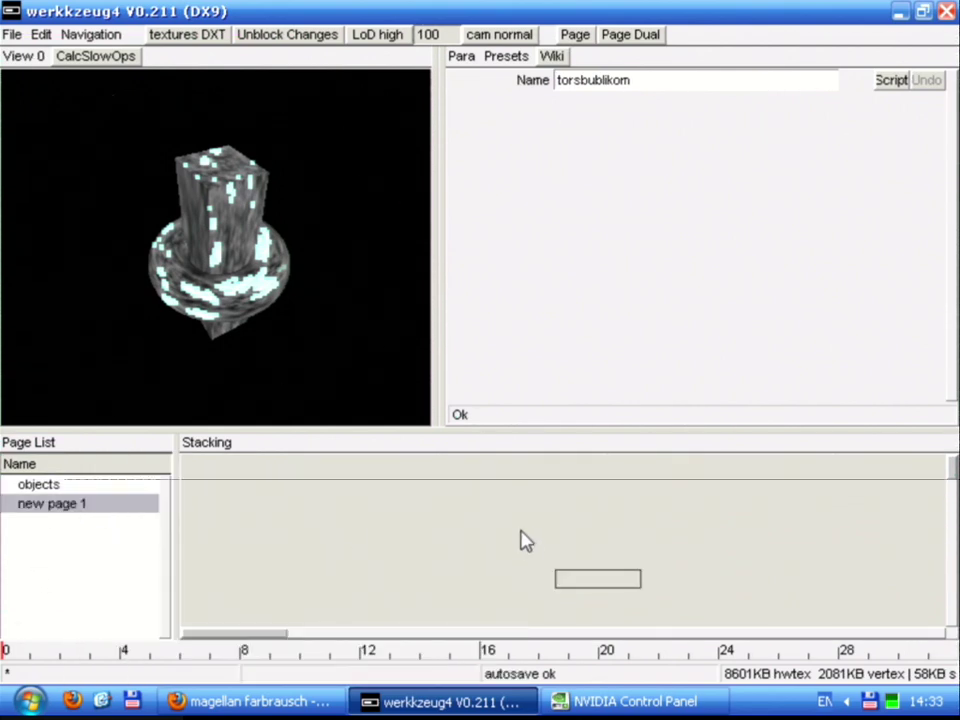
right_click(380, 533)
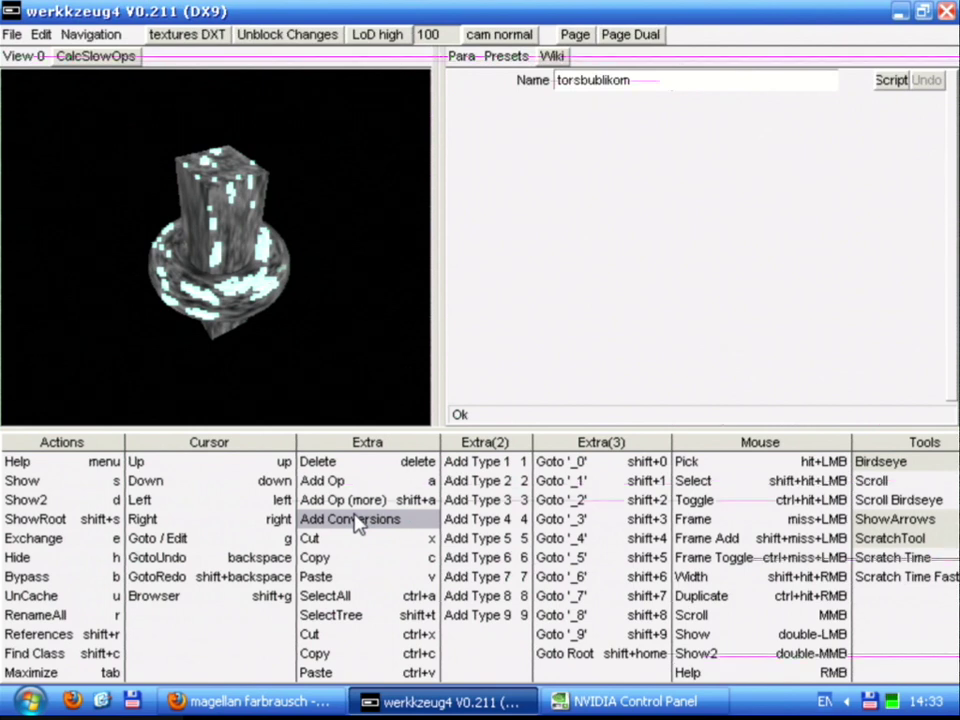
left_click(357, 520)
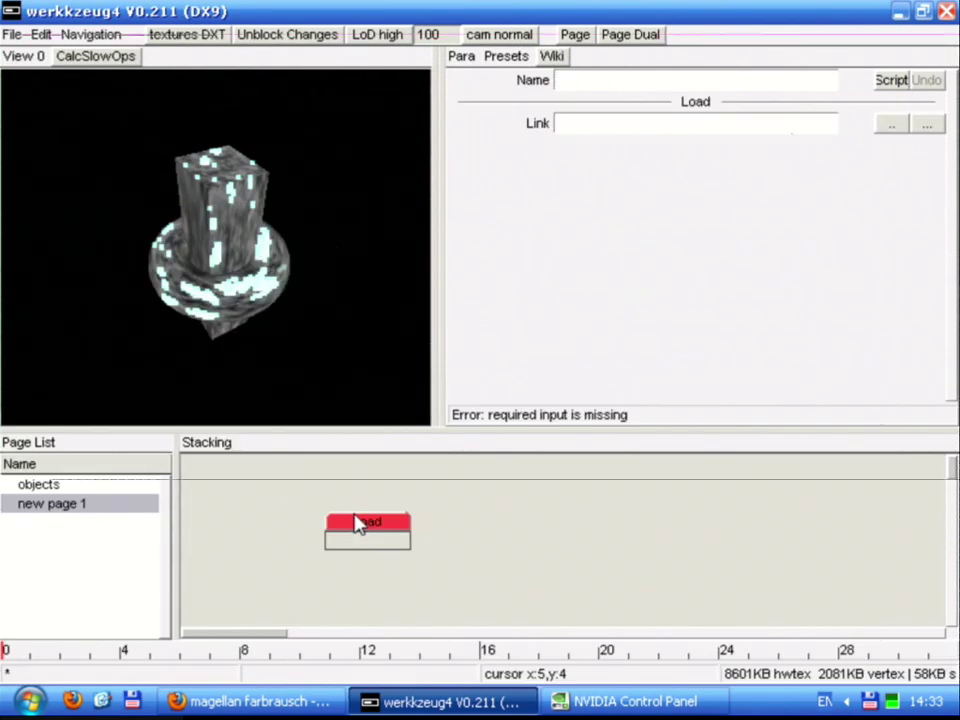
Link the Load operator to torsbublikom and show it in the 3D view
left_click(596, 124)
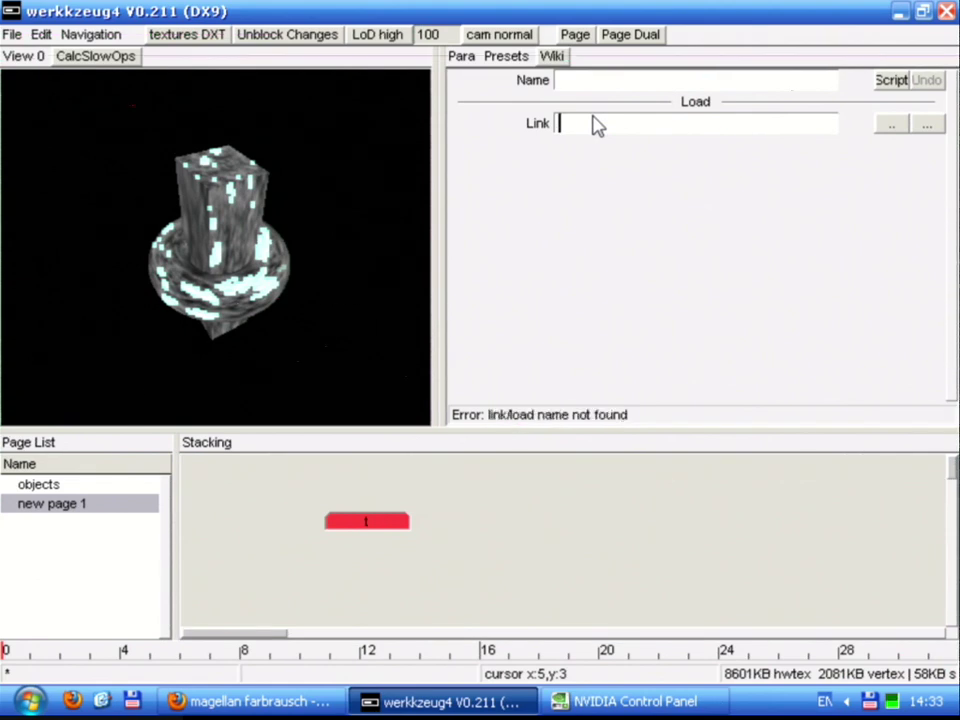
type("torsbublikom")
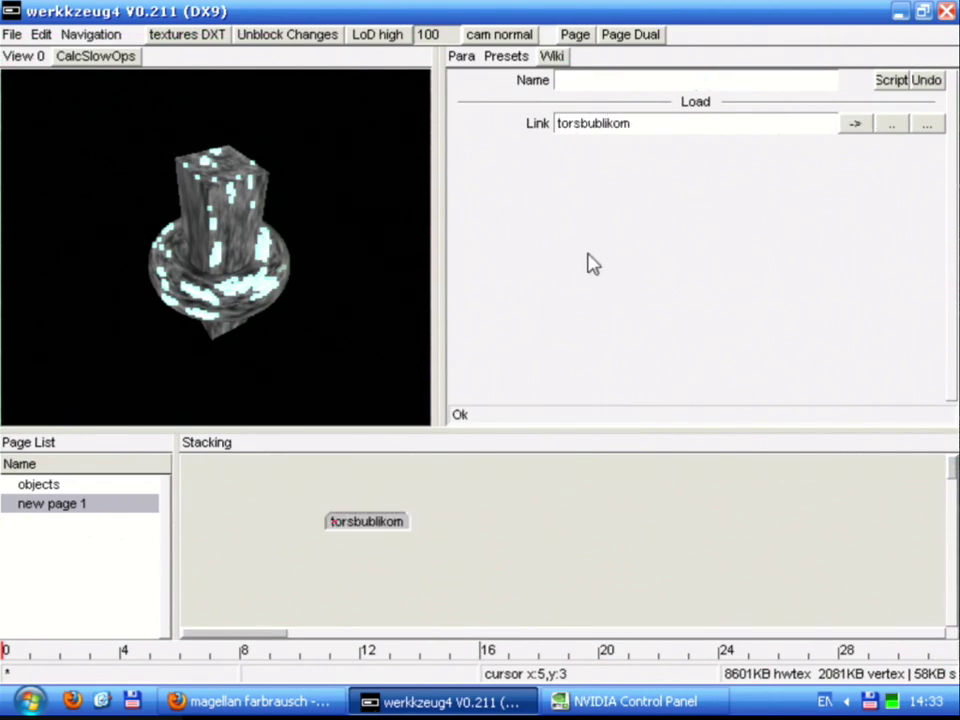
left_click(396, 520)
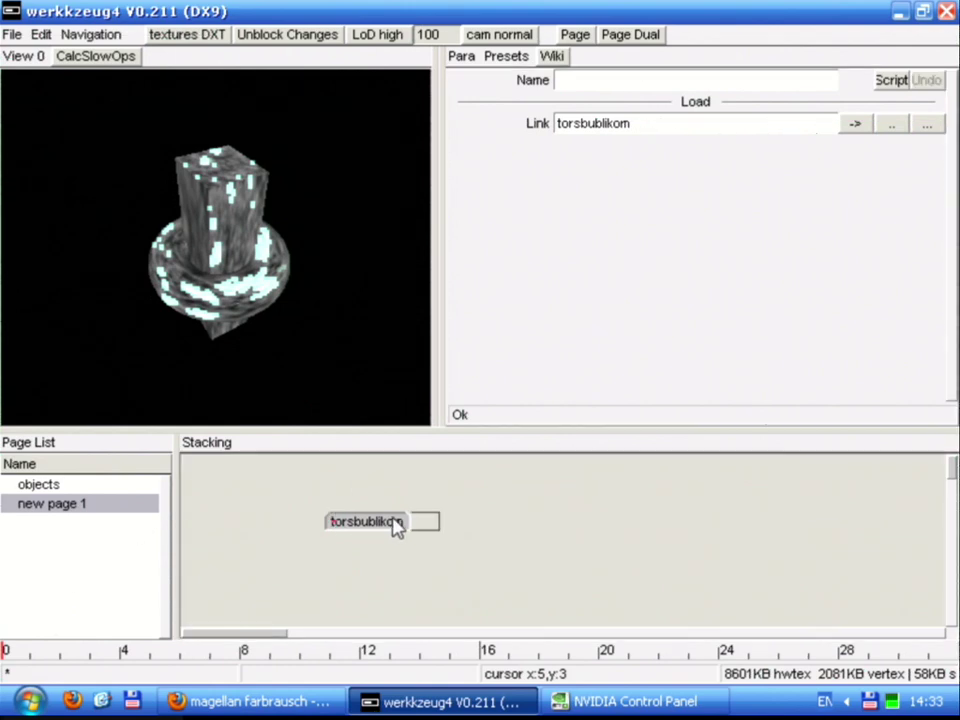
left_click(467, 519)
left_click(381, 525)
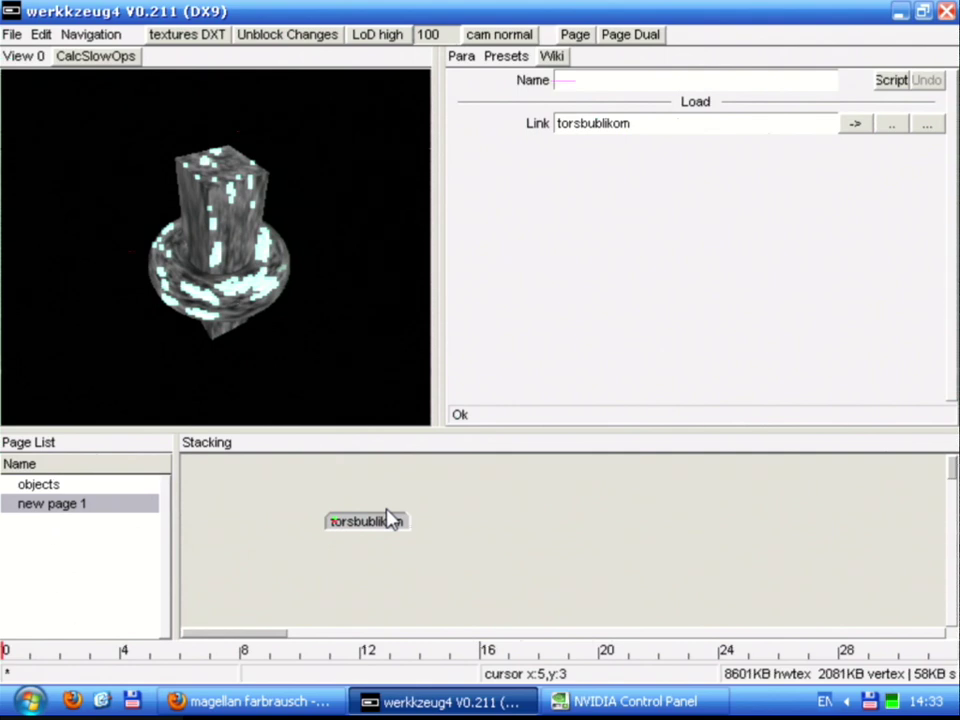
Rename the second page, new page 1, as root
left_click(52, 485)
left_click(65, 505)
right_click(69, 512)
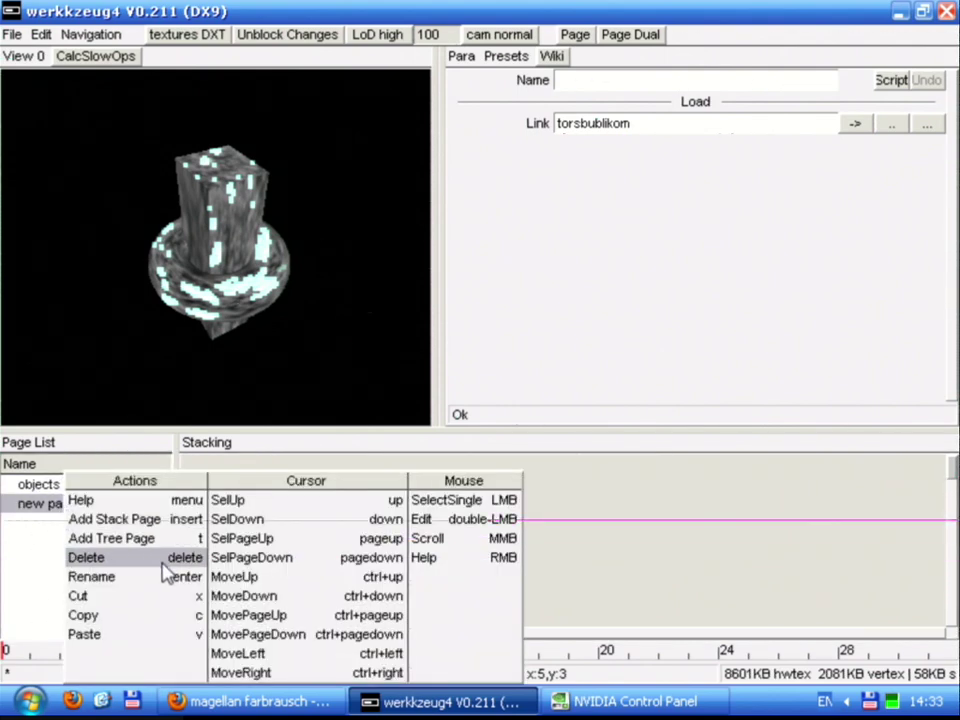
left_click(165, 583)
type("roi")
key("BackSpace")
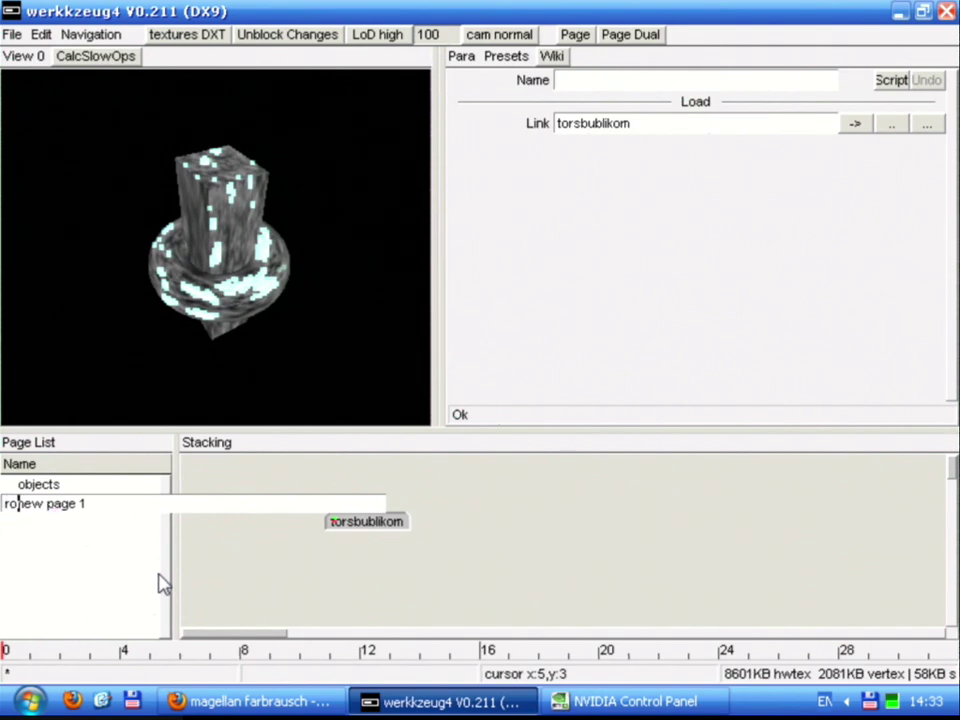
key("shift+Right")
key("Return")
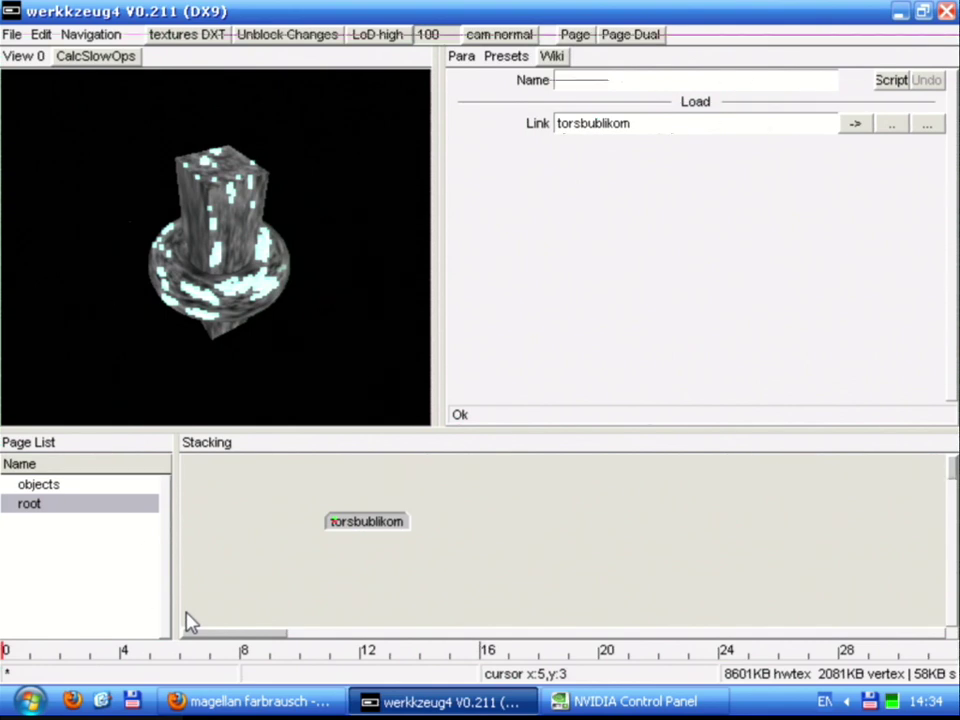
Add a Store operator on the objects page and place it directly beneath Glow, beside the Camera
left_click(73, 487)
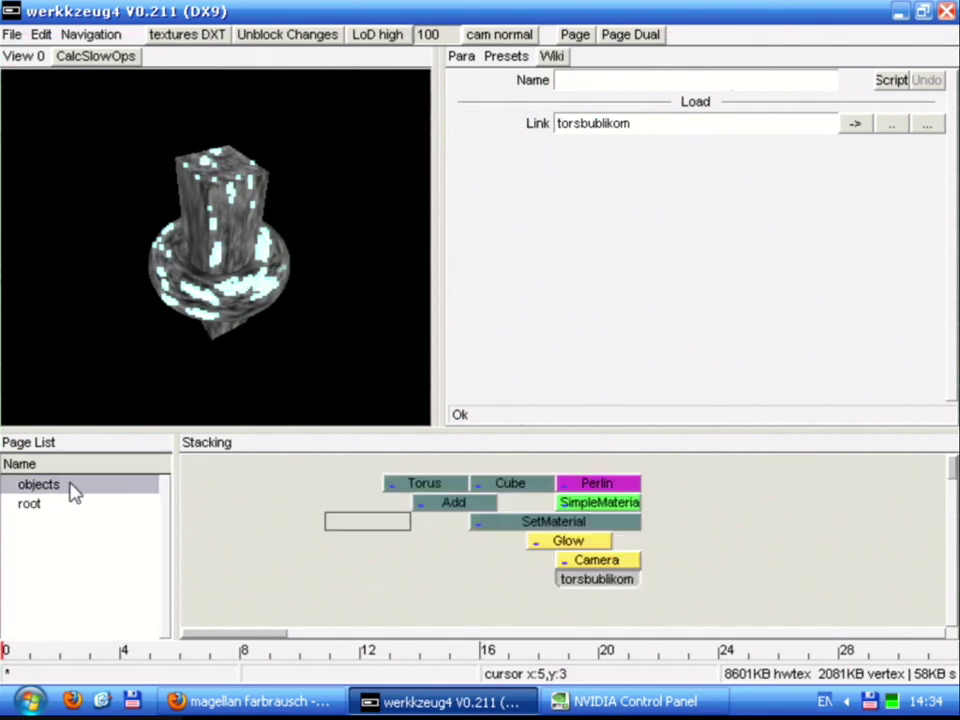
left_click_drag(684, 566, 578, 527)
left_click(630, 561)
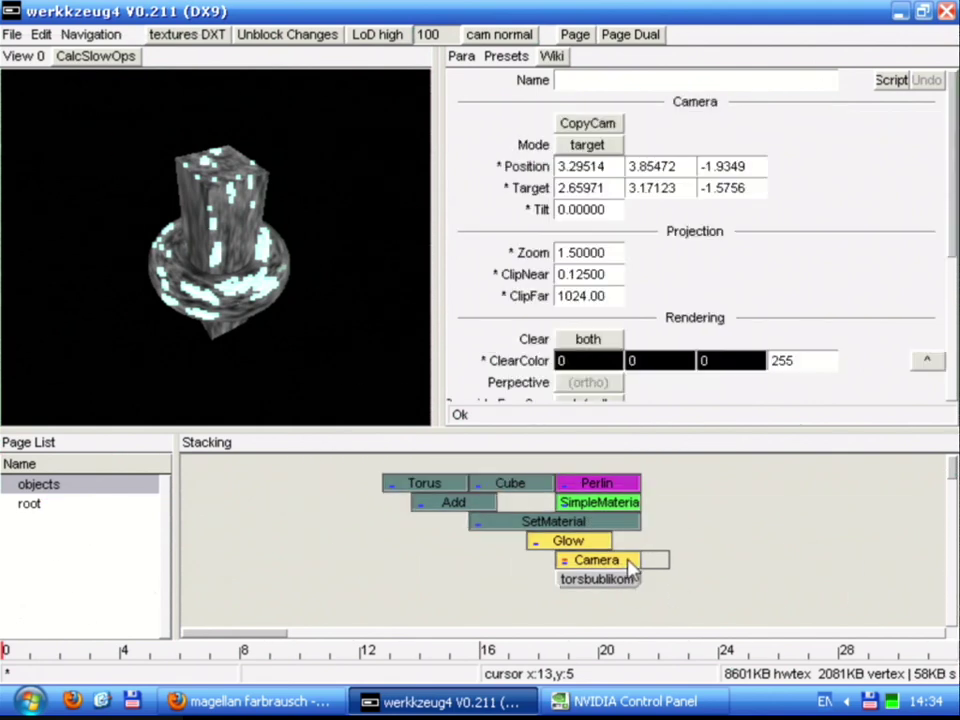
left_click(629, 582)
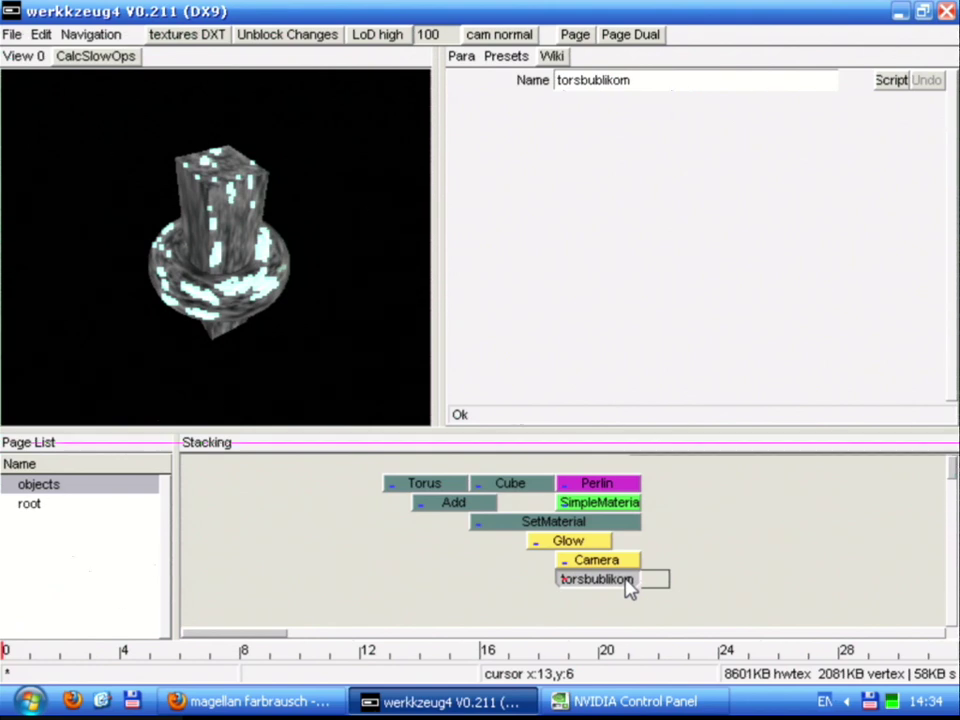
left_click(705, 583)
key("a")
key("s")
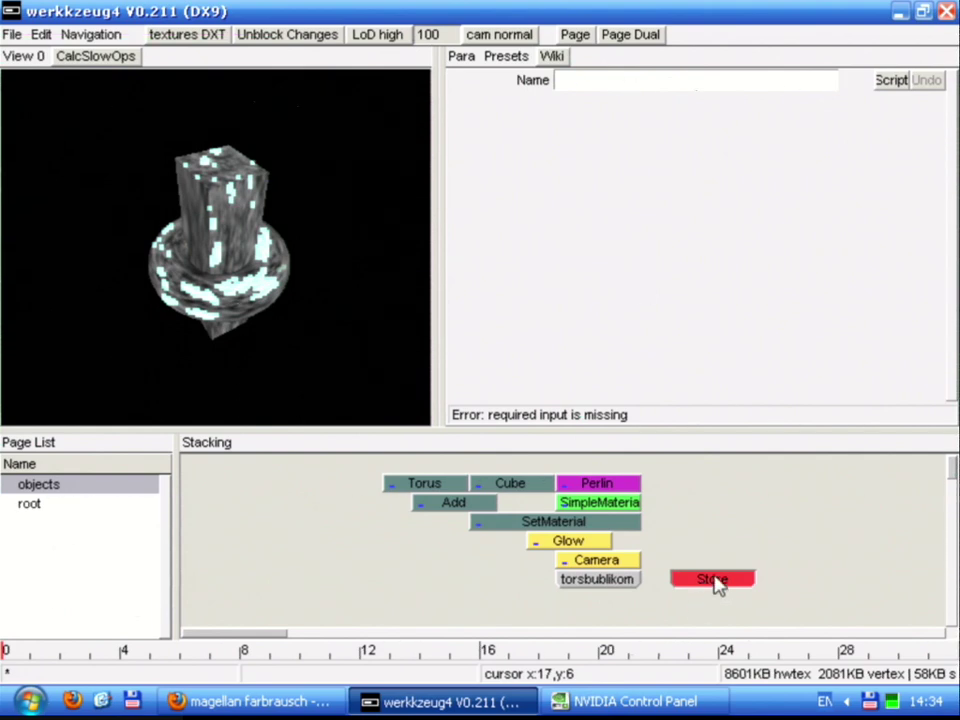
left_click_drag(517, 562, 520, 563)
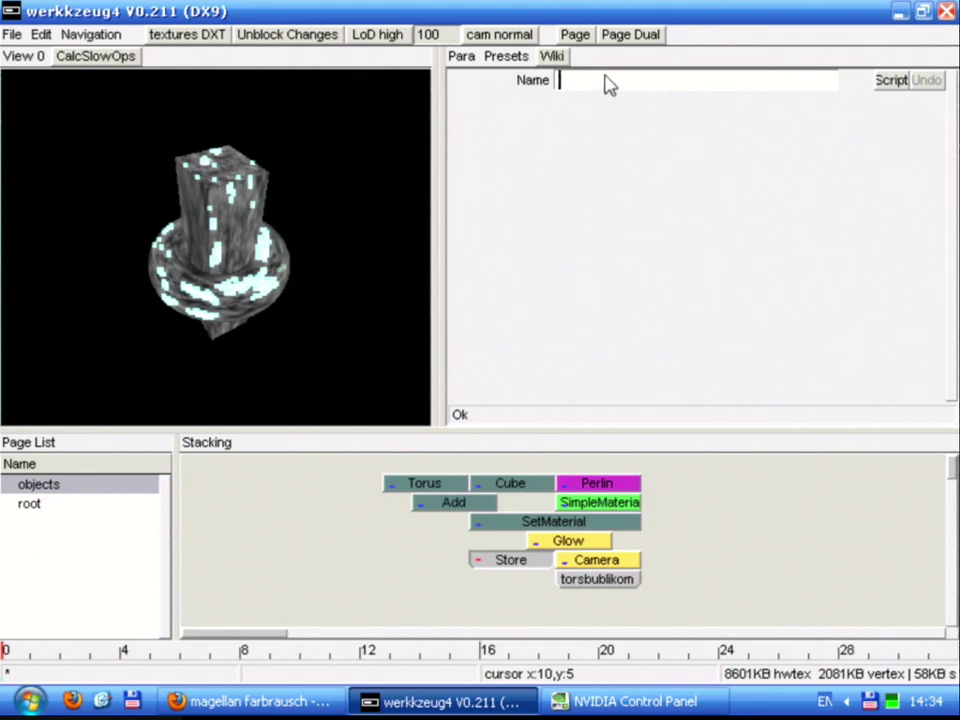
Name the new Store operator torbub
type("tor+bub")
key("Return")
left_click(575, 81)
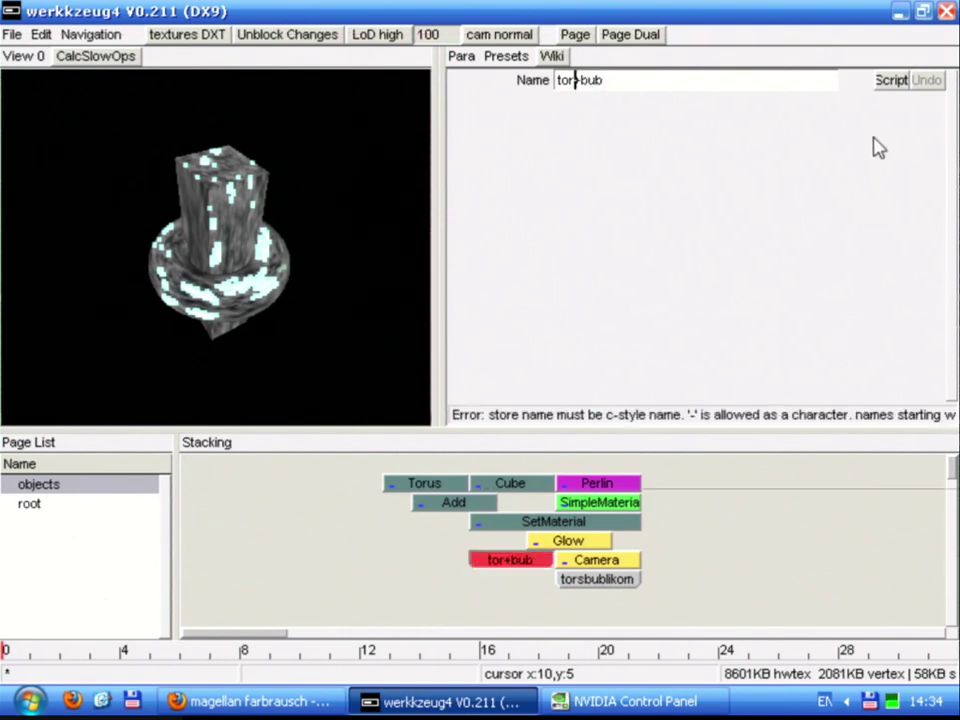
key("Delete")
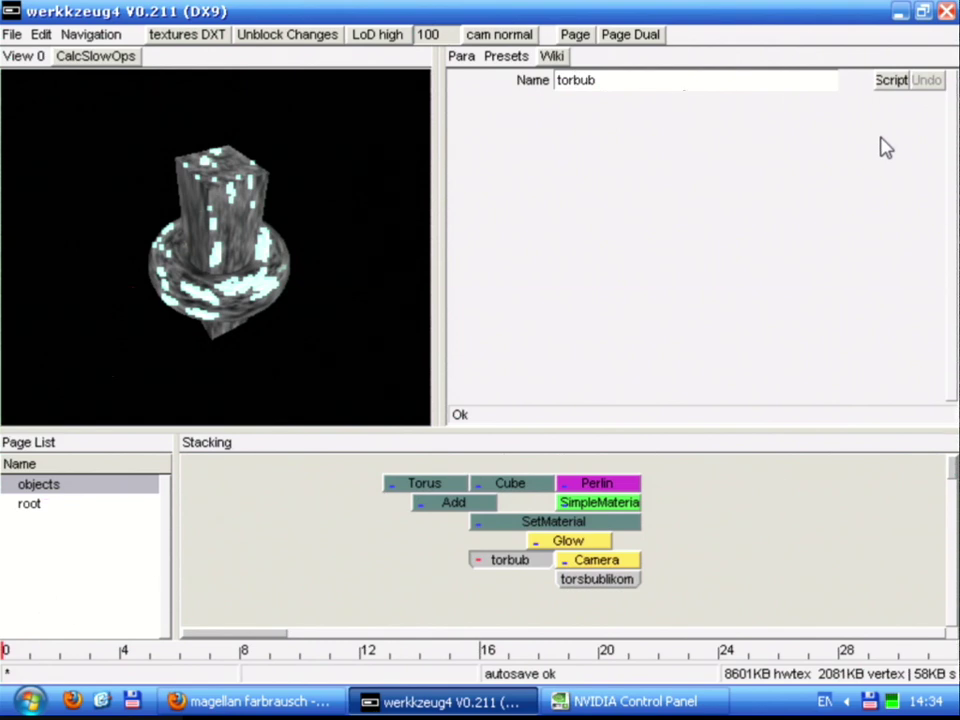
Add a second Load operator on the root page and link it to torbub
left_click(133, 510)
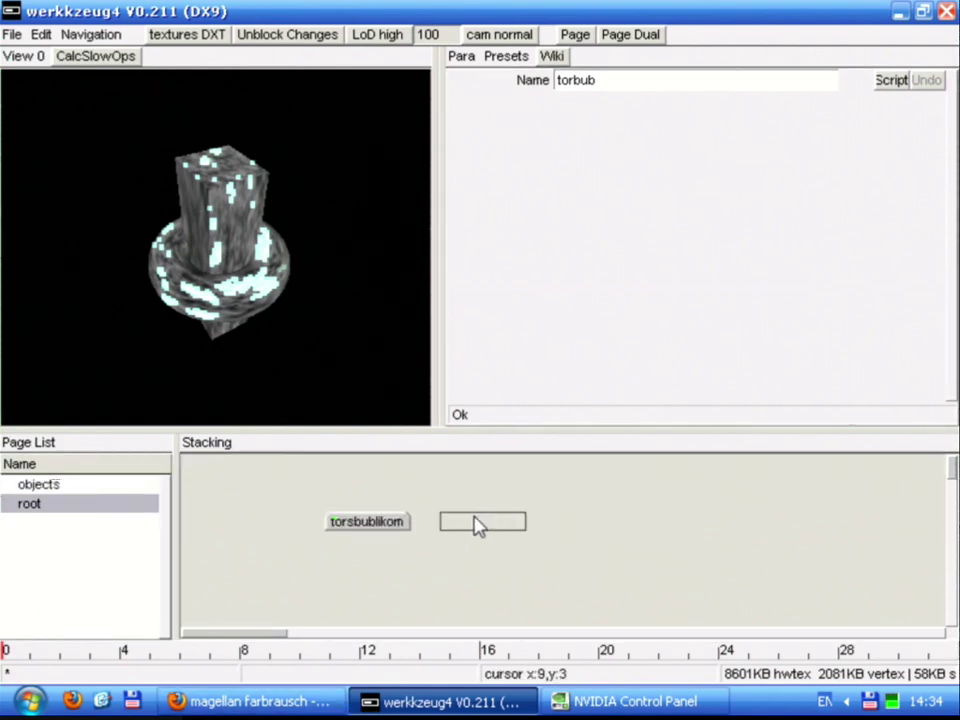
key("l")
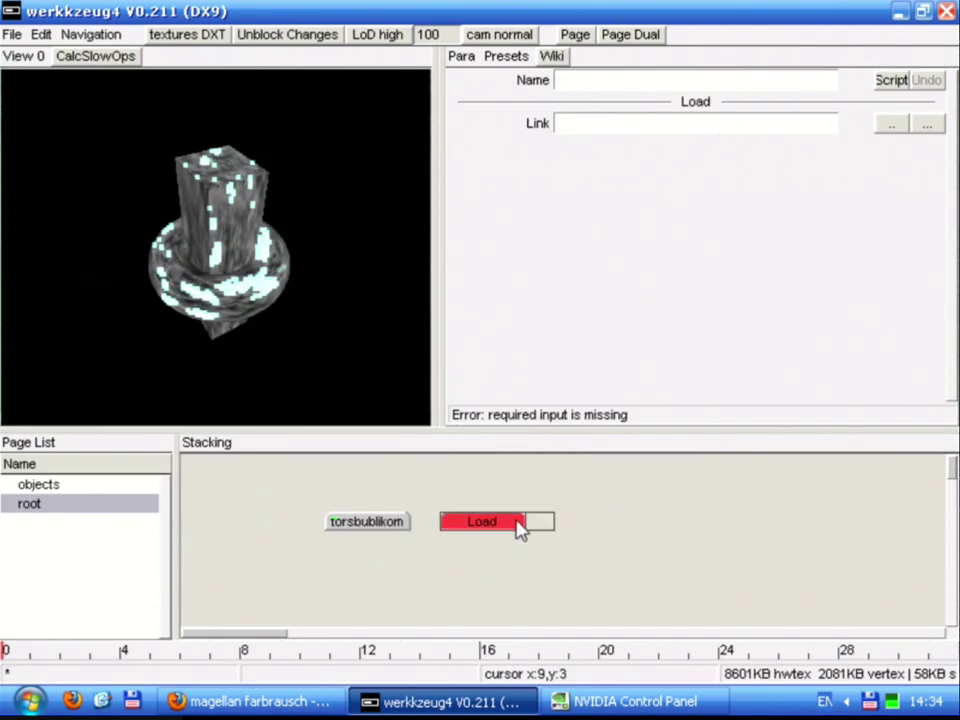
left_click(660, 125)
type("torbub")
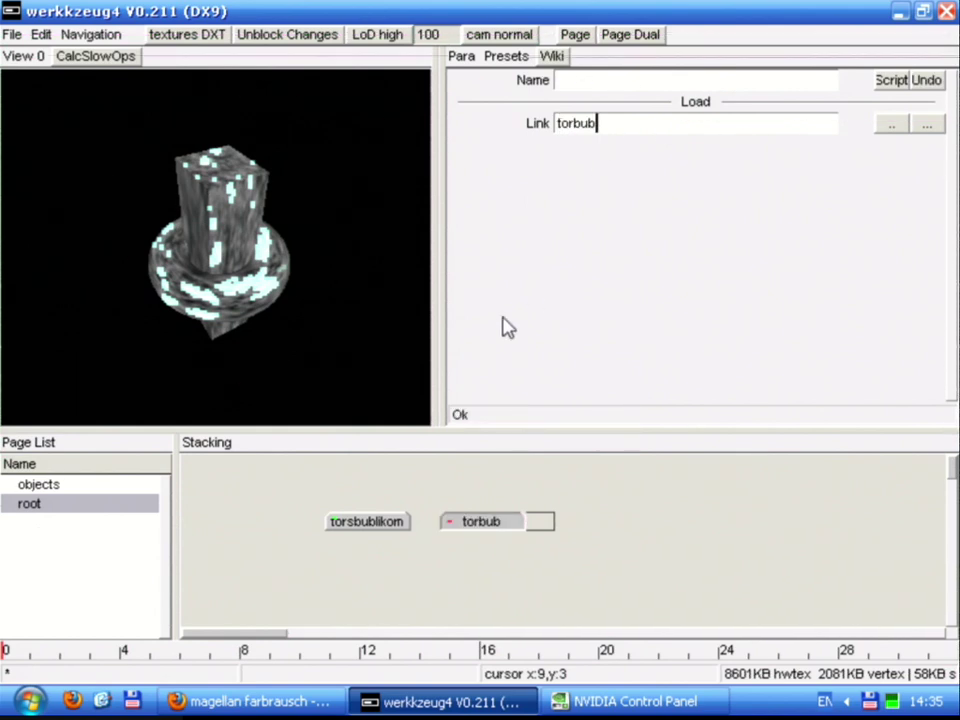
Compare the torbub and torsbublikom Load operators by showing each in the 3D view
left_click(472, 528)
left_click(396, 527)
left_click(500, 527)
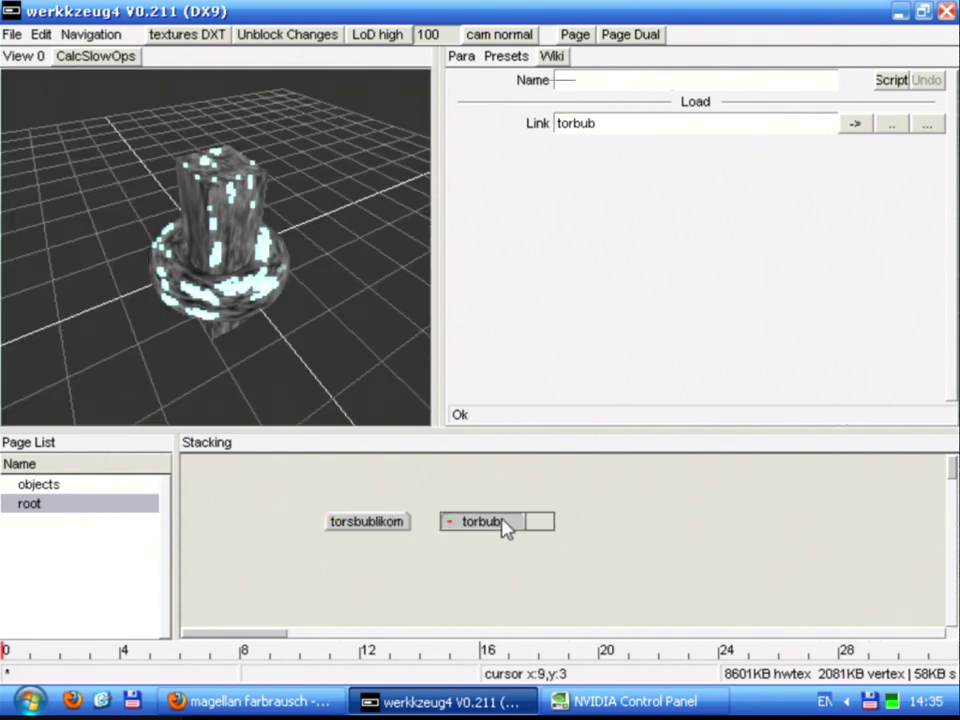
left_click(392, 527)
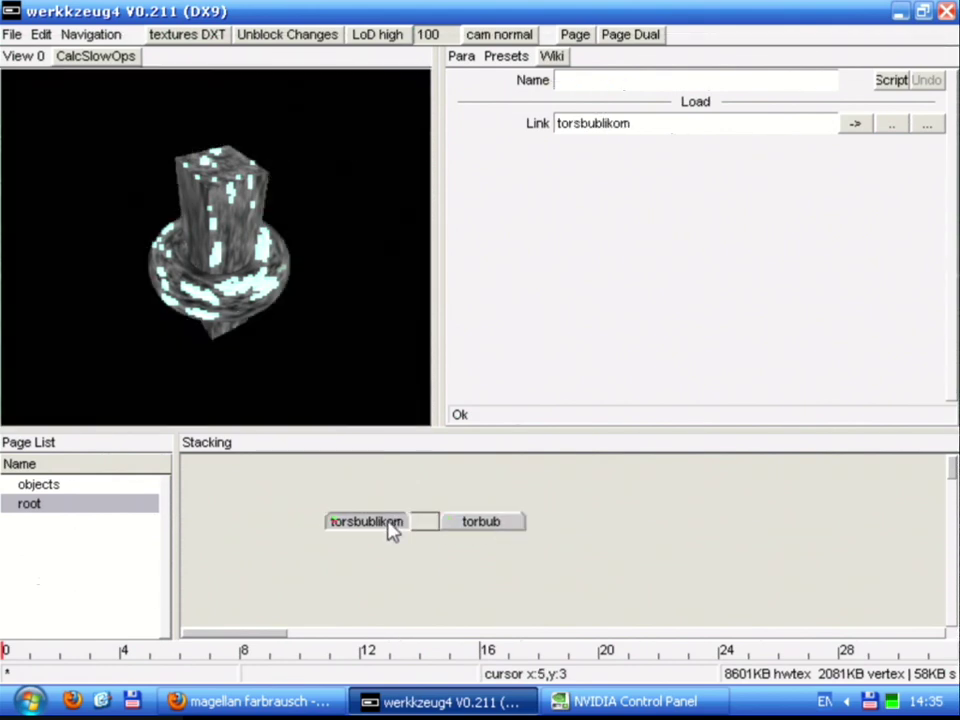
Return to the objects page and enlarge the stacking area by shrinking the 3D view and parameter area
left_click(58, 486)
left_click(284, 533)
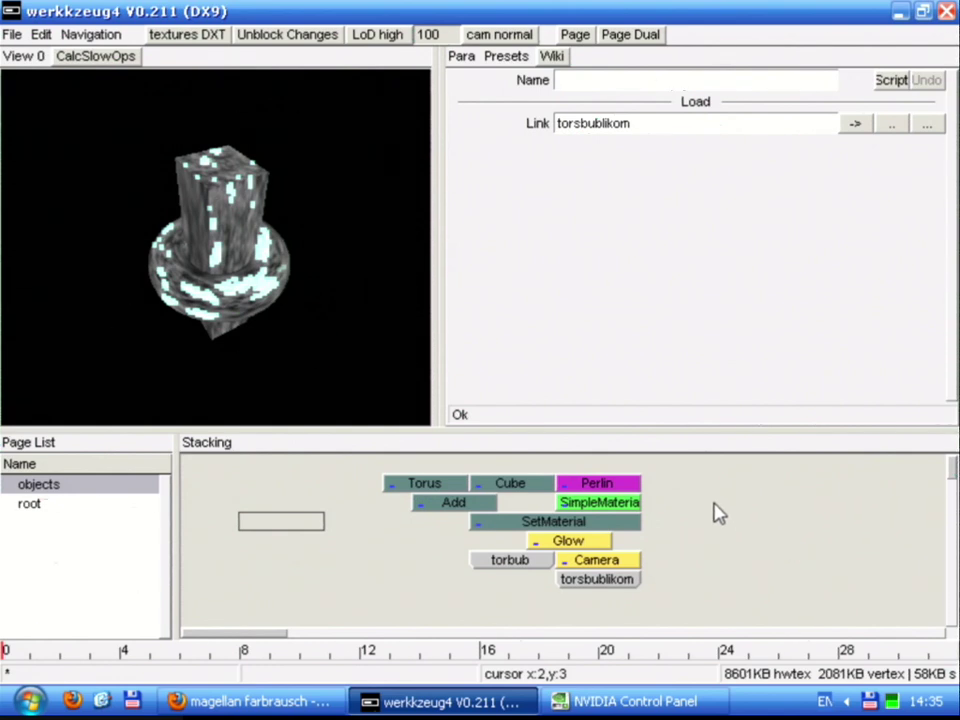
left_click(672, 533)
left_click(675, 566)
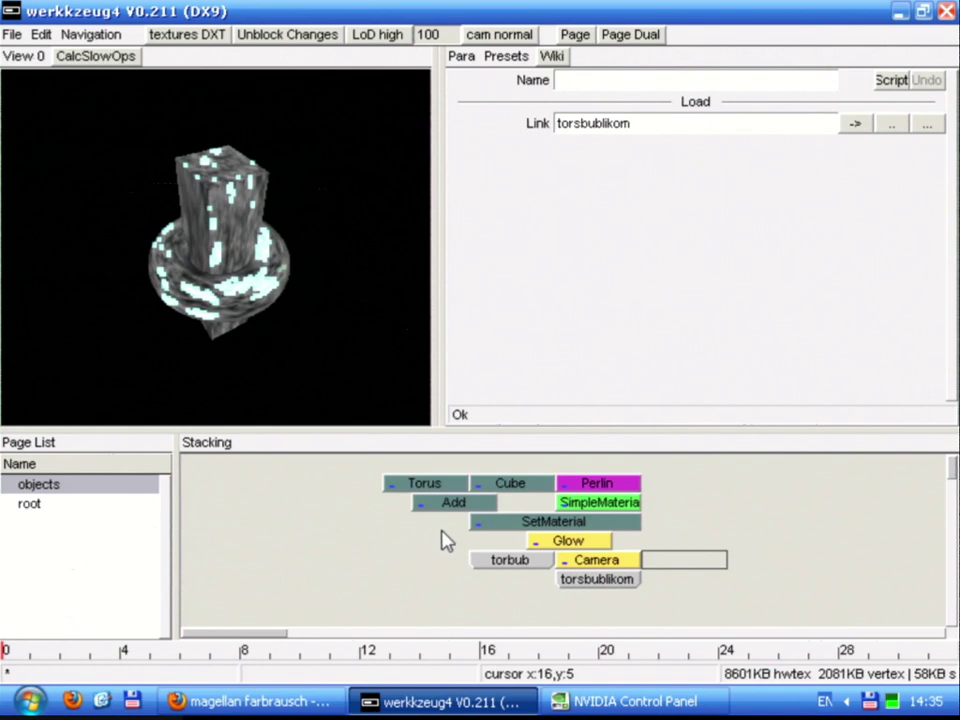
left_click_drag(392, 437, 351, 277)
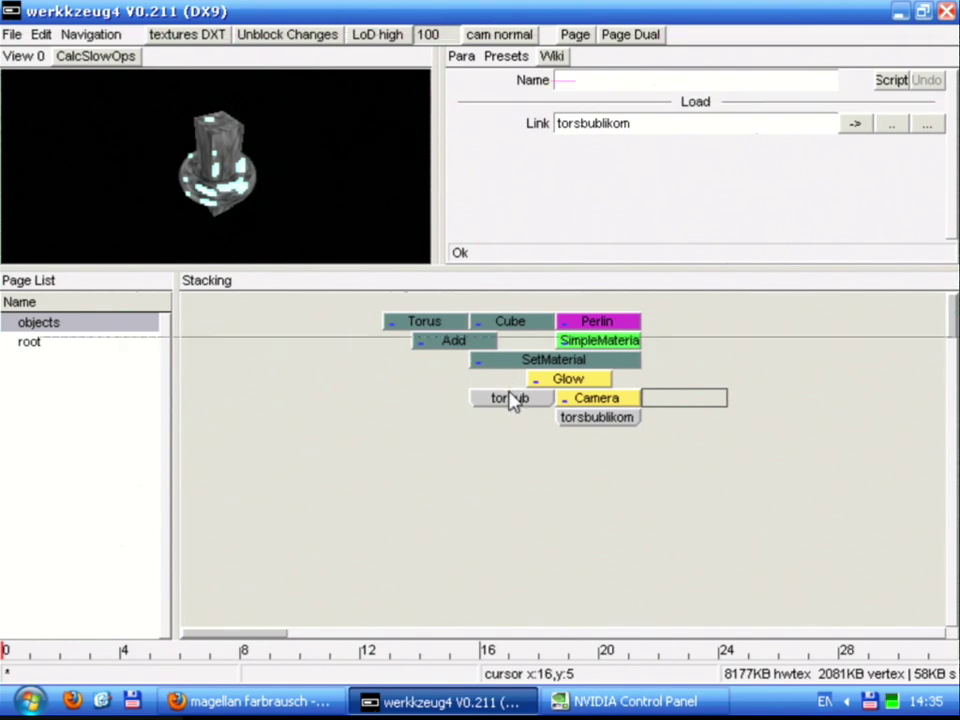
mouse_move(660, 447)
left_mouse_down()
mouse_move(616, 408)
mouse_move(645, 451)
left_mouse_up()
left_click(540, 476)
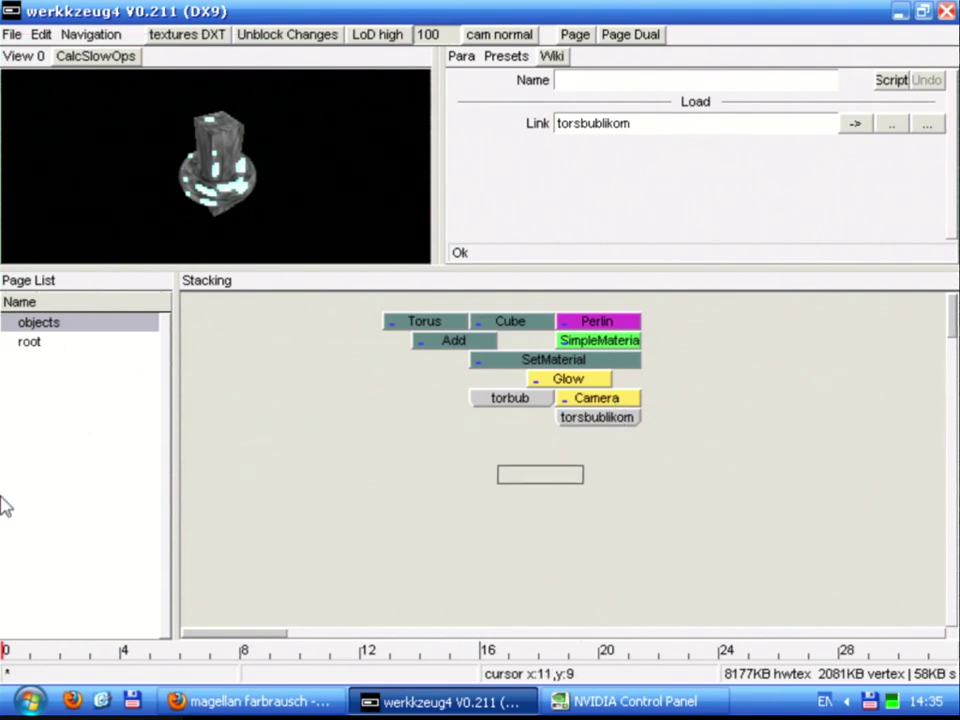
right_click(268, 427)
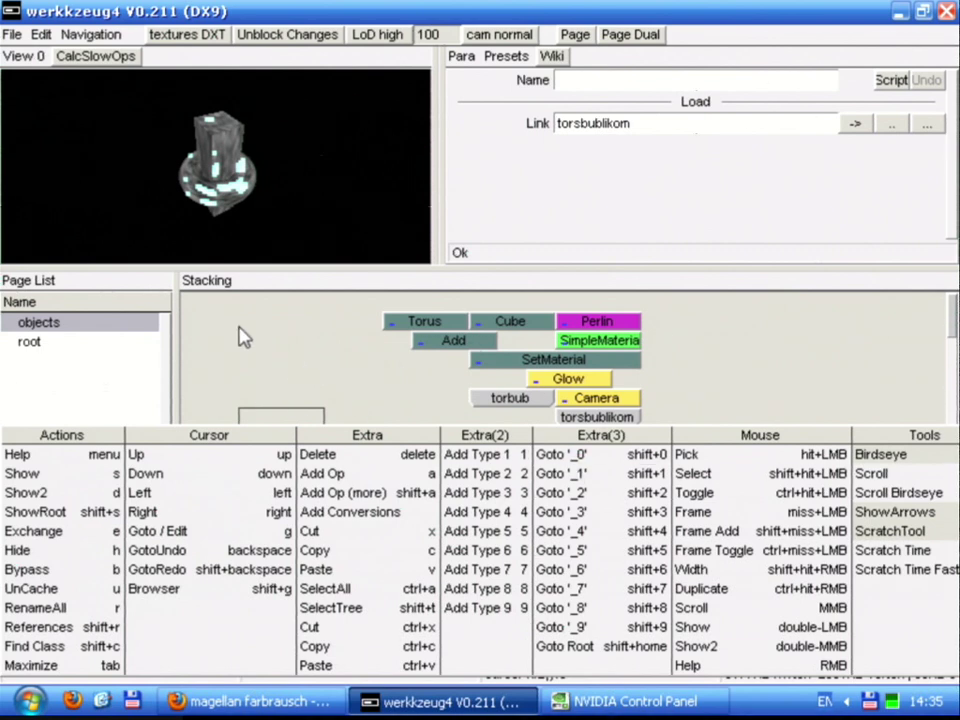
left_click(183, 327)
right_click(208, 345)
left_click(214, 326)
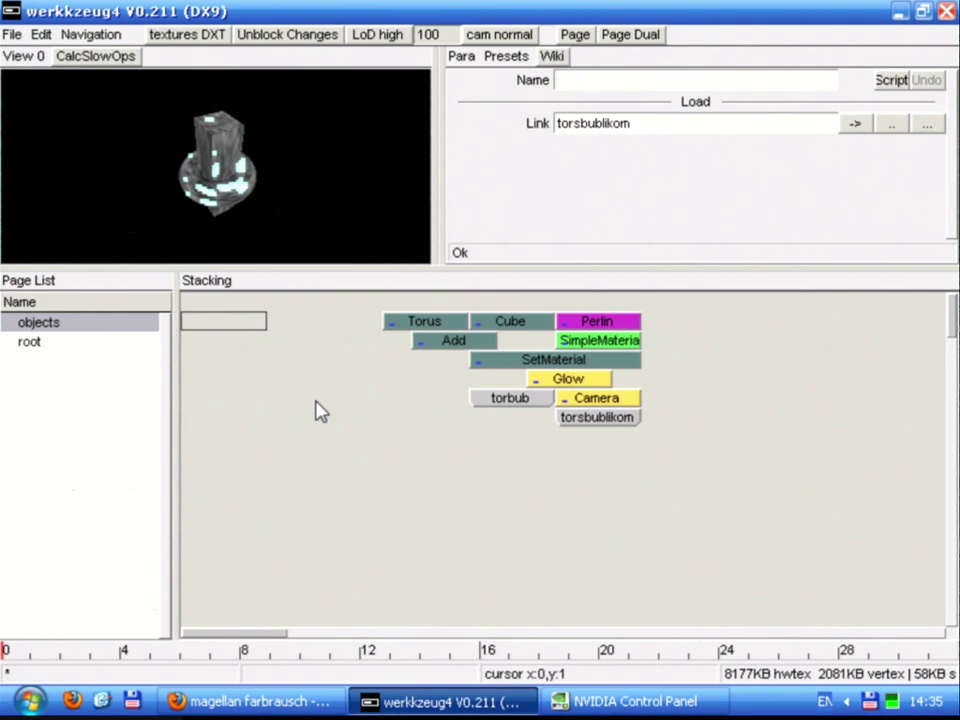
left_click(336, 441)
left_click(579, 398)
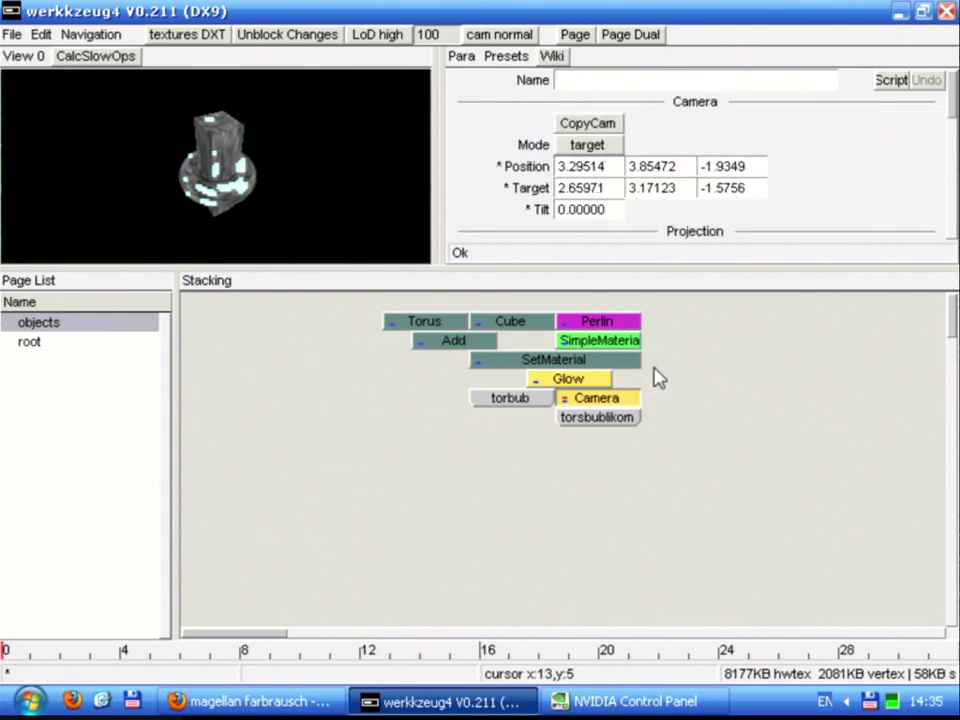
Detach the torbub and torsbublikom Store operators and move them into the empty space below the stack
left_click_drag(594, 420, 585, 440)
left_click_drag(540, 405, 470, 478)
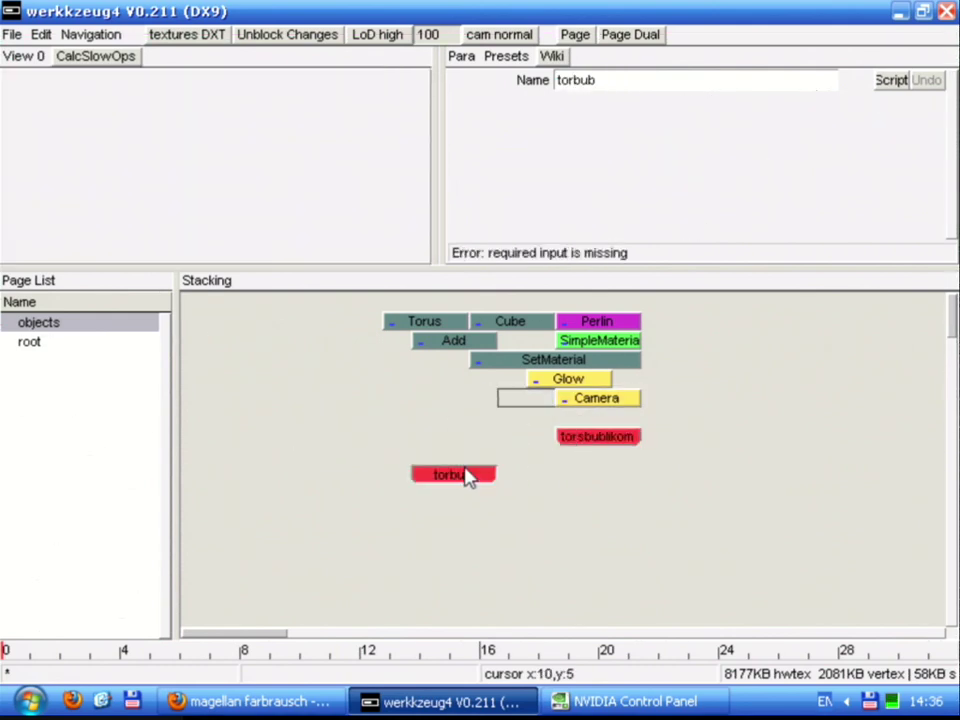
left_click_drag(577, 435, 607, 472)
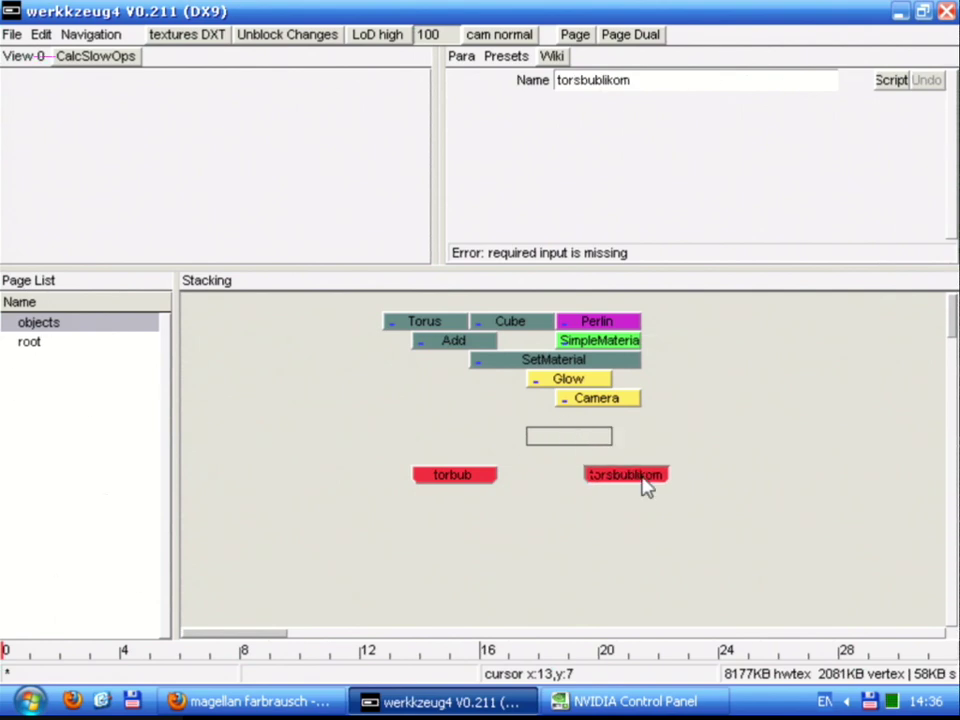
Add a new Store operator and place it beneath the Camera operator
left_click(451, 527)
key("a")
key("s")
left_click(476, 527)
left_click_drag(476, 536, 427, 374)
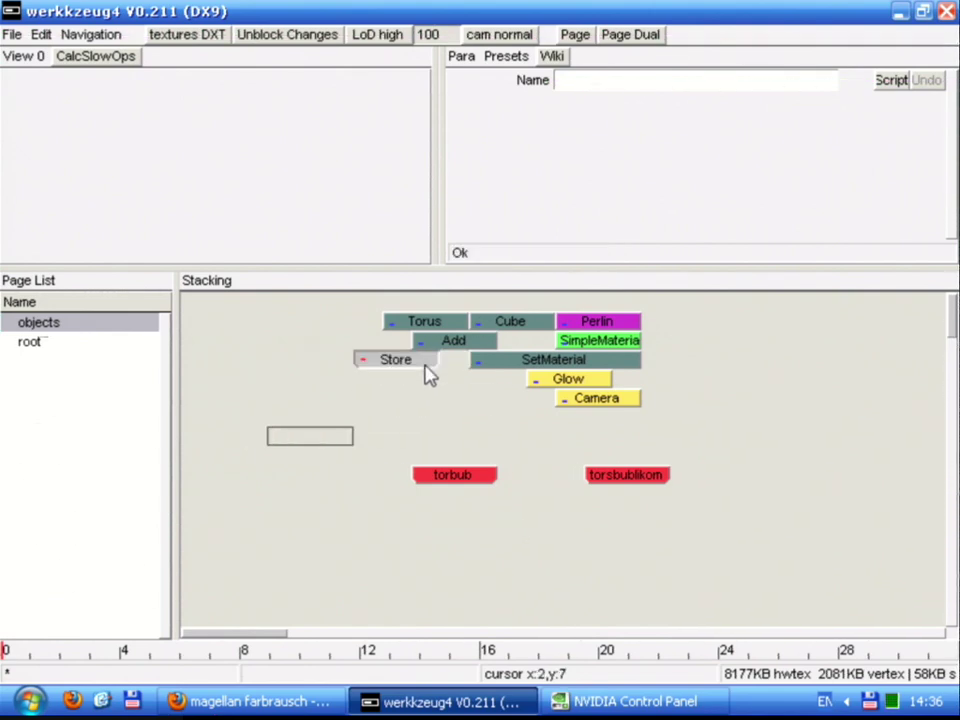
left_click(401, 366)
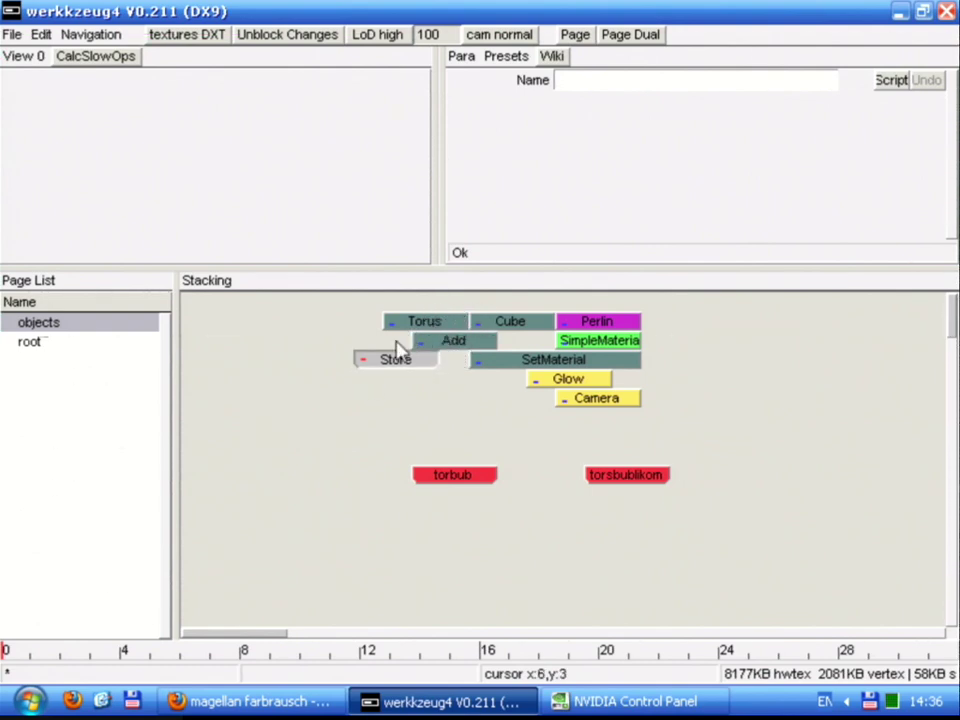
left_click(533, 413)
left_click_drag(533, 413, 568, 418)
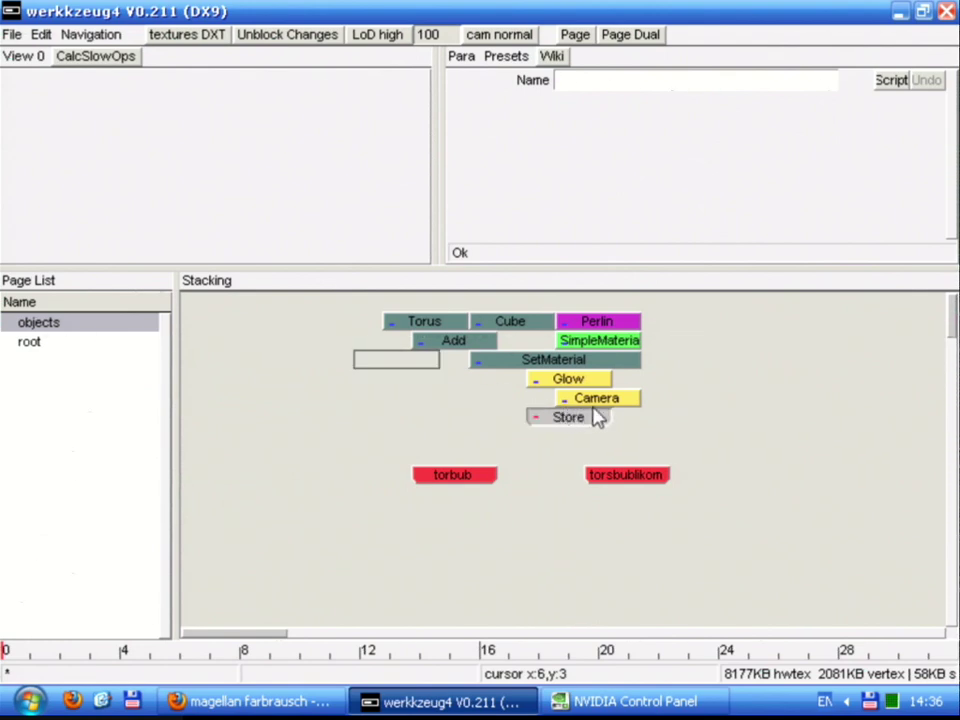
Show the new Store operator in the 3D view and name it anyname
double_click(583, 420)
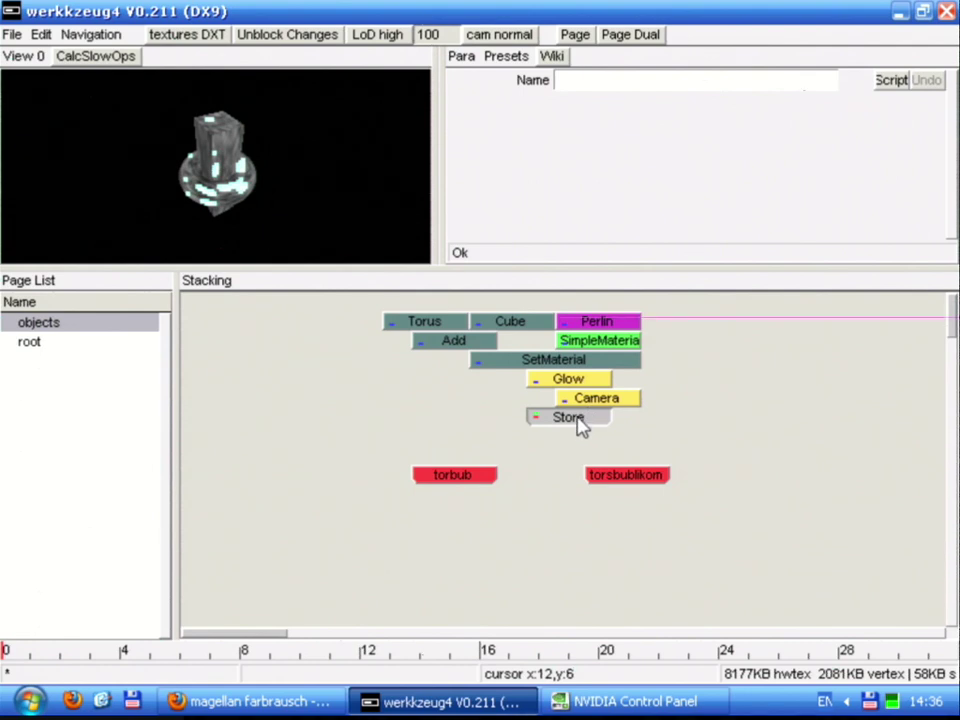
mouse_move(578, 428)
left_mouse_down()
mouse_move(531, 411)
mouse_move(583, 423)
left_mouse_up()
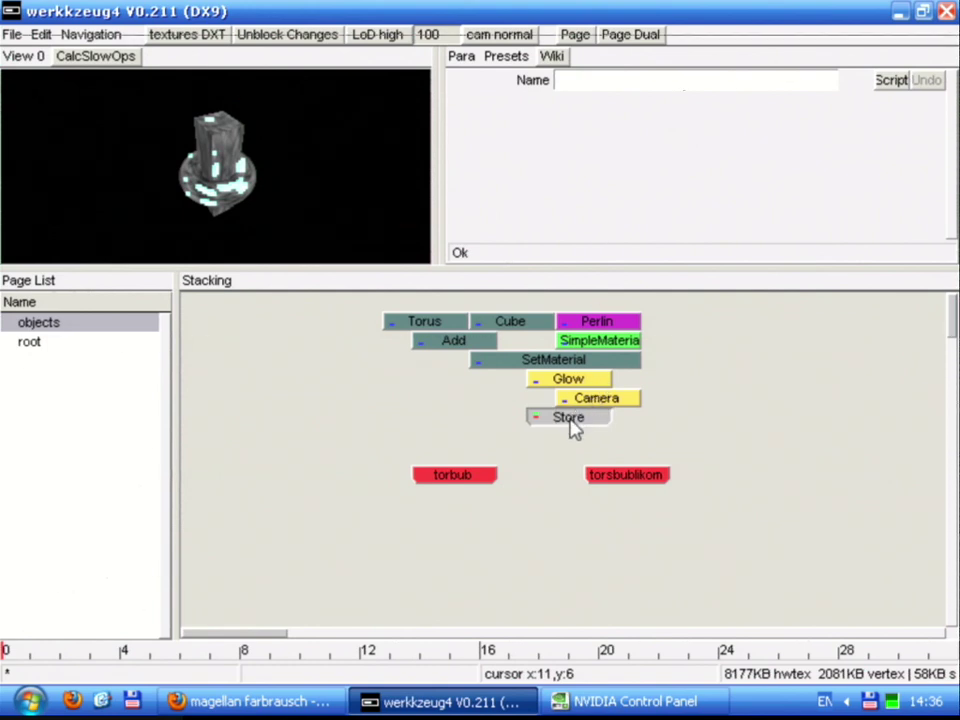
left_click(571, 84)
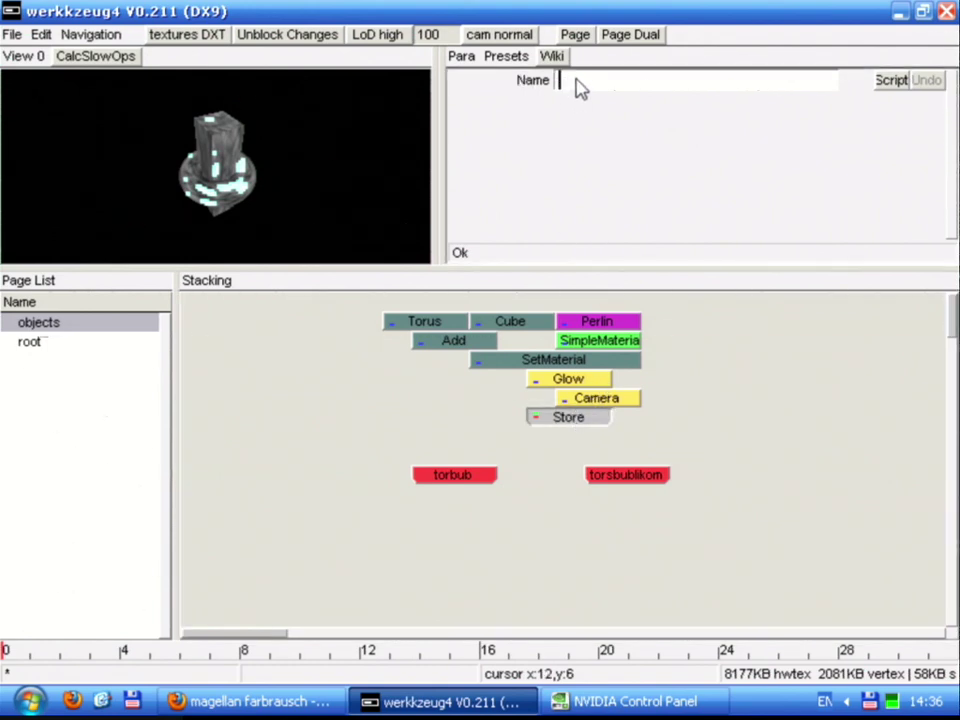
type("anyname")
key("Return")
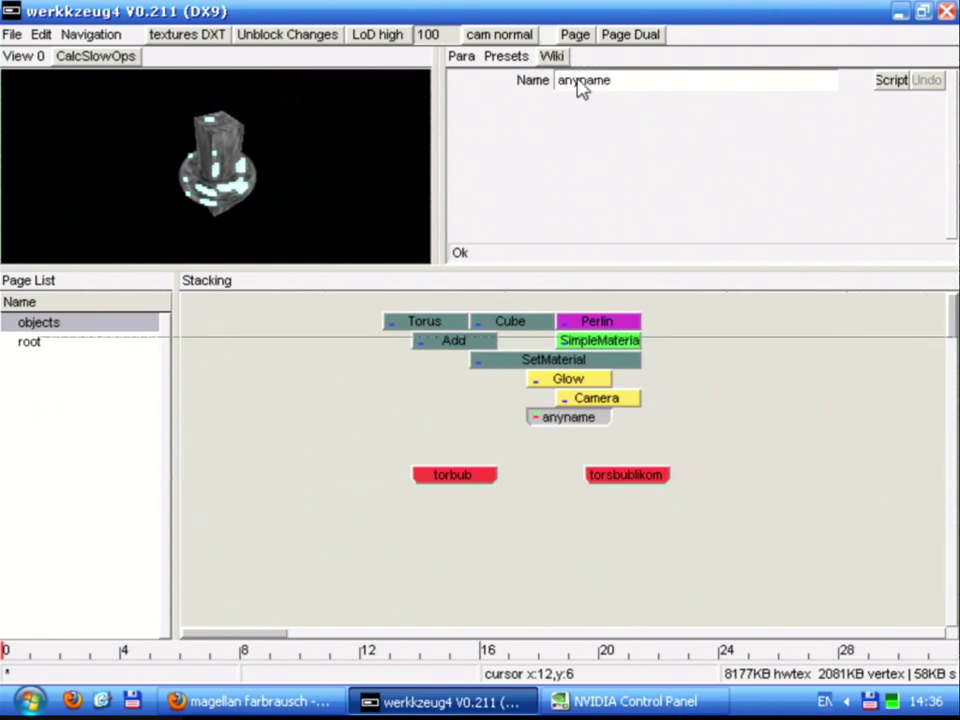
mouse_move(608, 417)
left_mouse_down()
mouse_move(634, 426)
mouse_move(600, 418)
left_mouse_up()
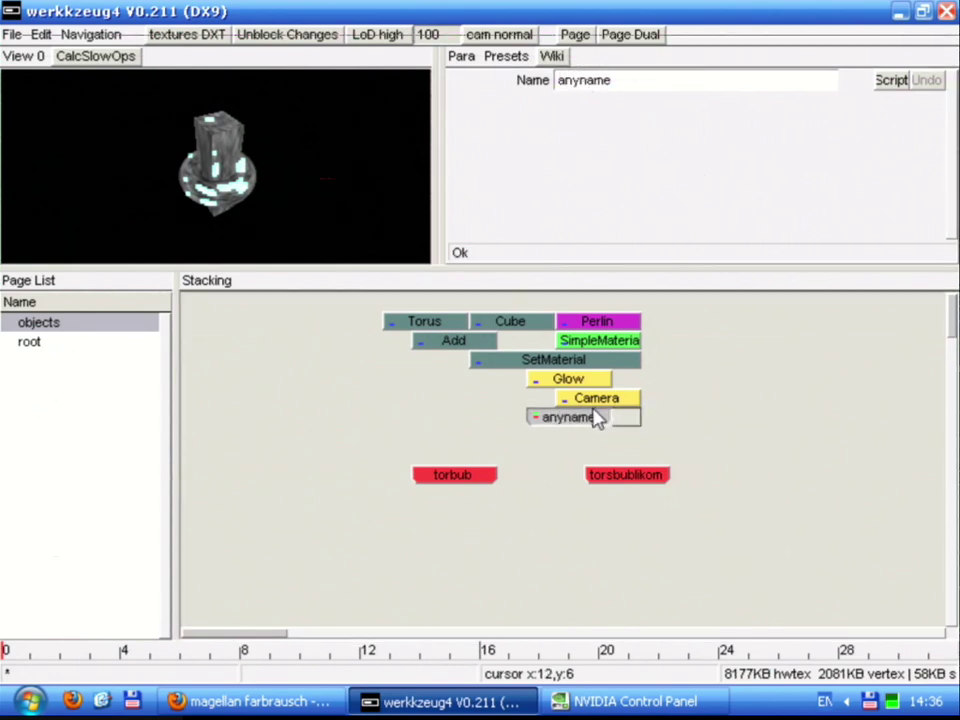
View the root page and return to the objects page
left_click(30, 342)
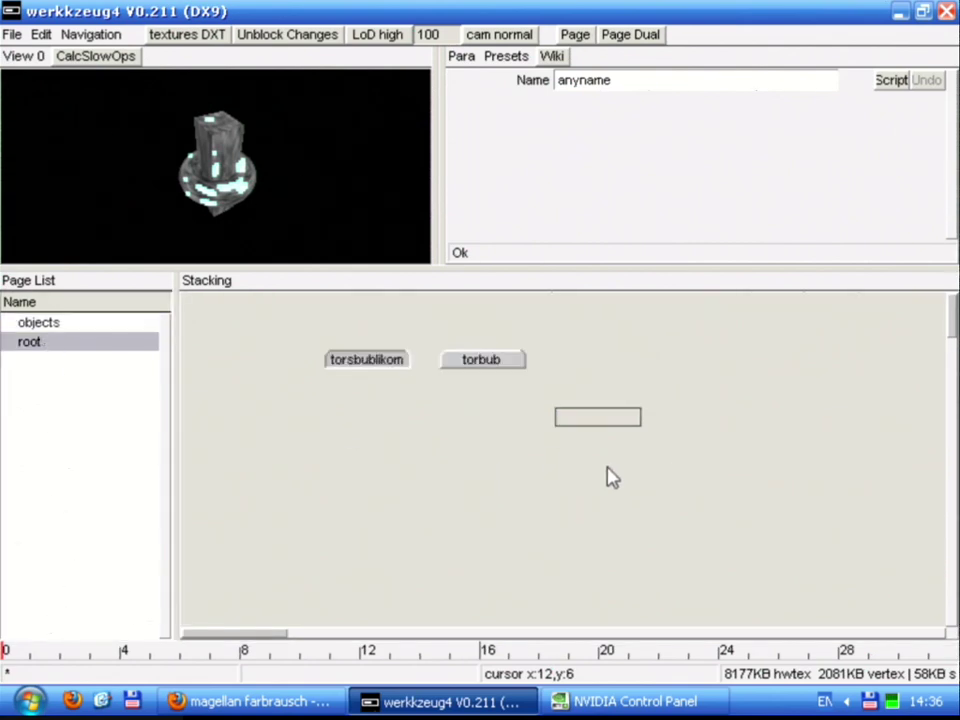
left_click_drag(590, 417, 611, 364)
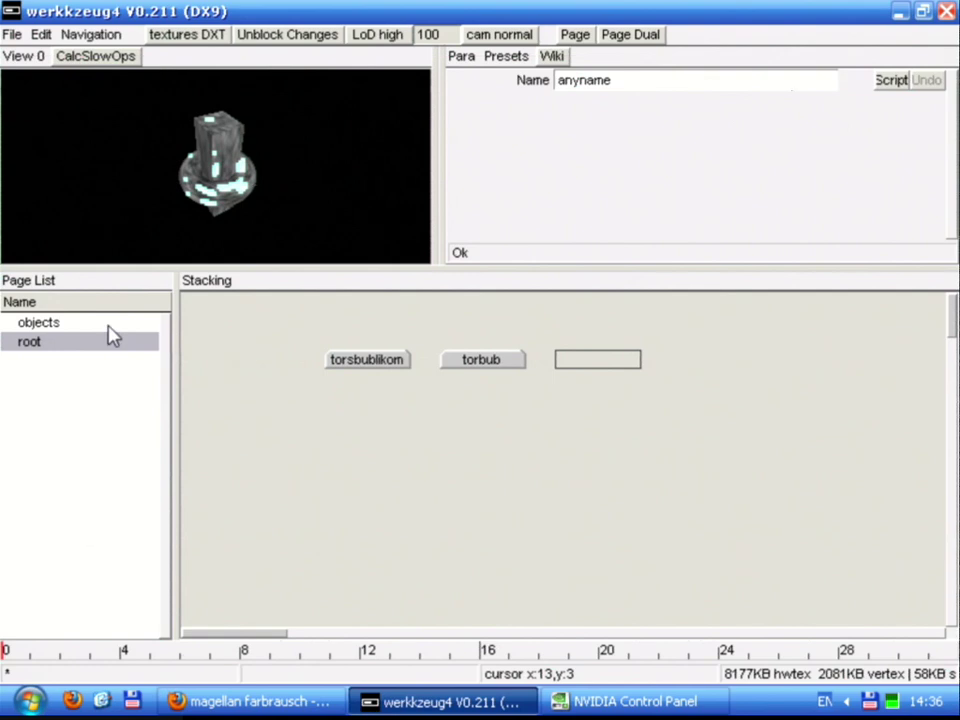
double_click(98, 327)
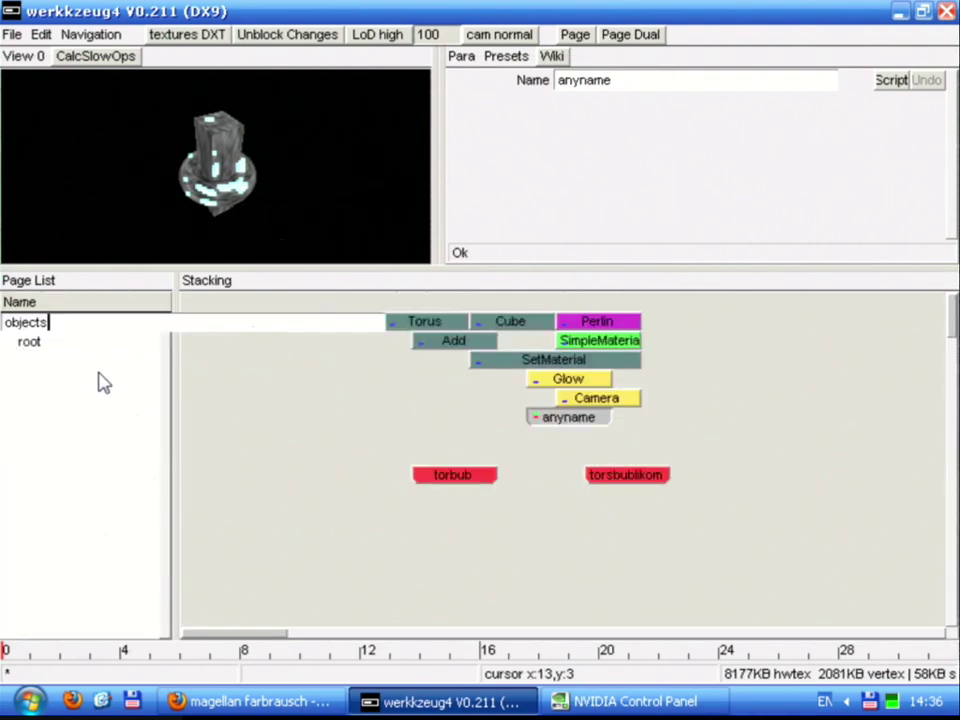
left_click(68, 376)
left_click(67, 327)
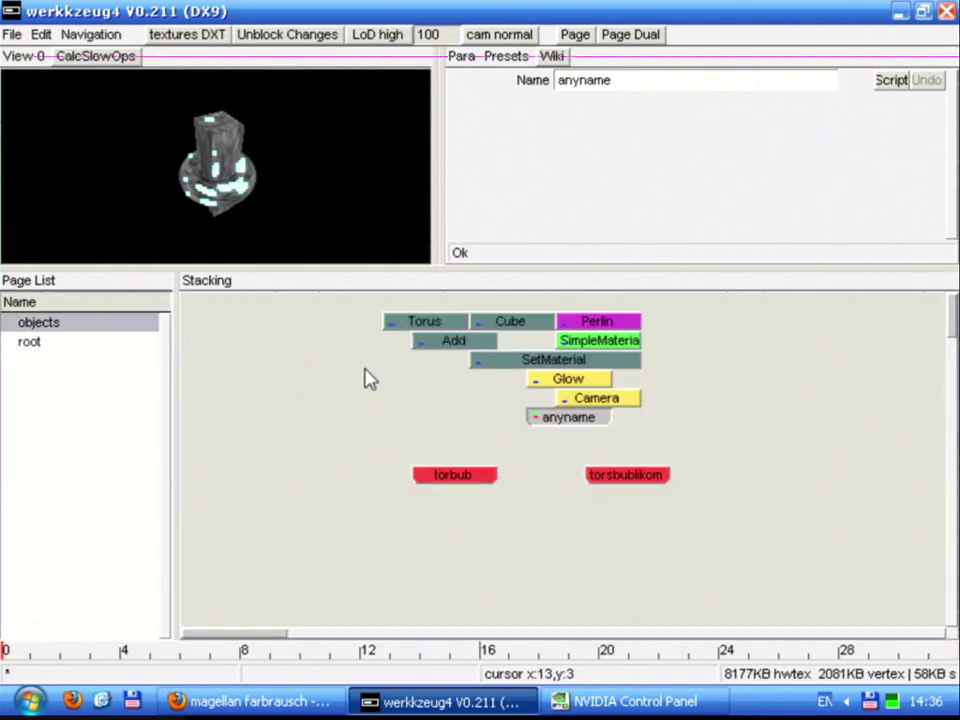
Widen the Add operator toward the left and move the anyname Store operator from beneath Camera to beneath Add
left_click(431, 349)
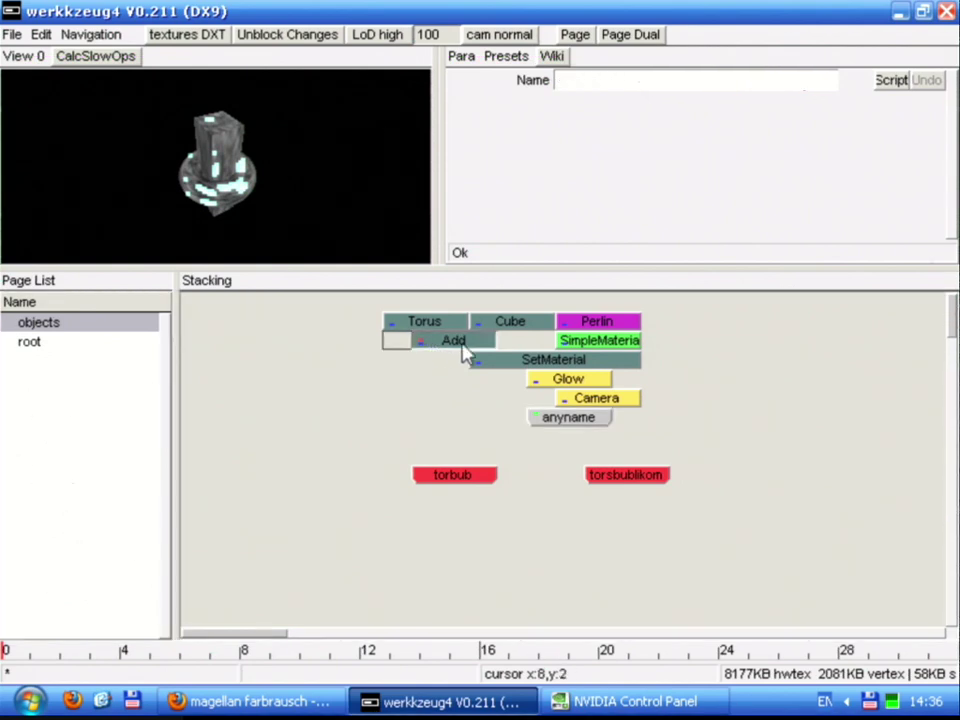
left_click_drag(567, 425, 320, 336)
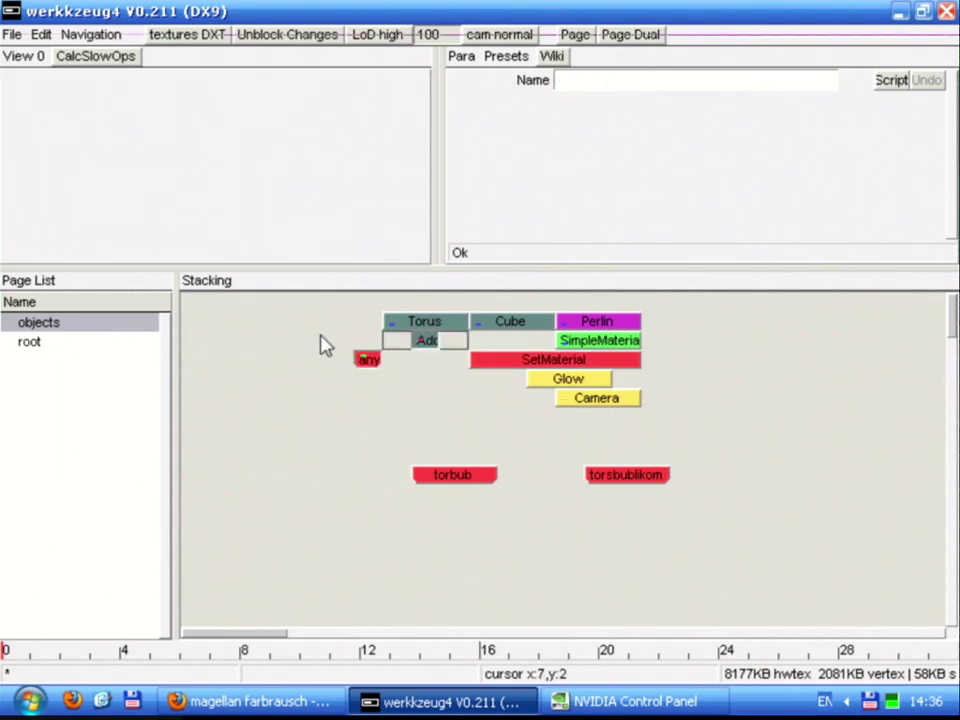
mouse_move(376, 360)
left_mouse_down()
mouse_move(433, 360)
mouse_move(436, 338)
mouse_move(369, 343)
left_mouse_up()
left_click(390, 354)
left_click(379, 341)
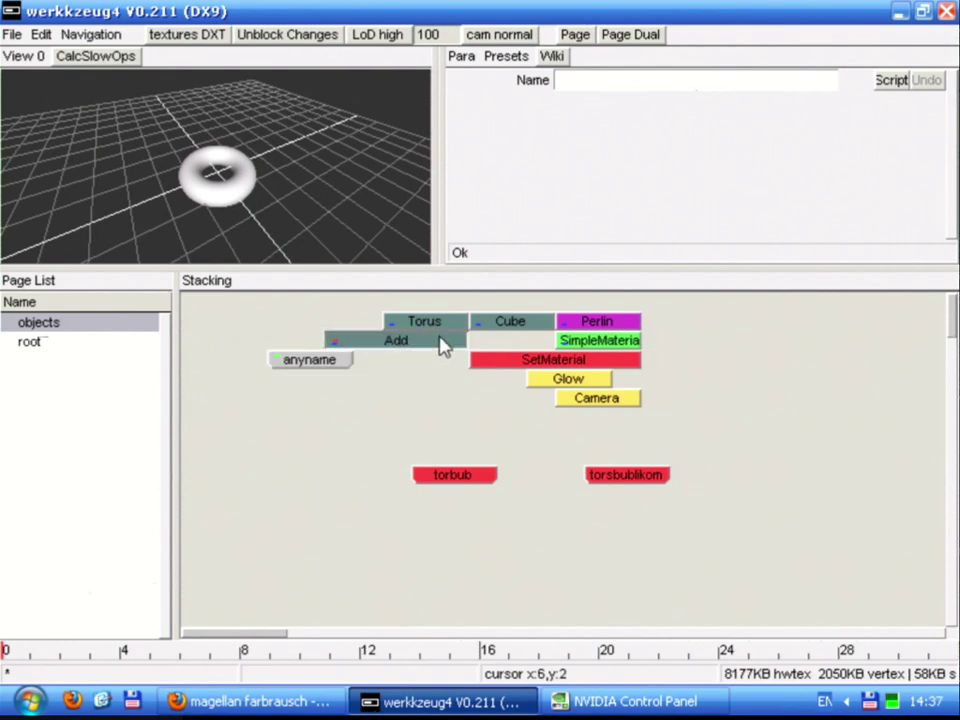
left_click_drag(326, 368, 476, 347)
left_click(427, 368)
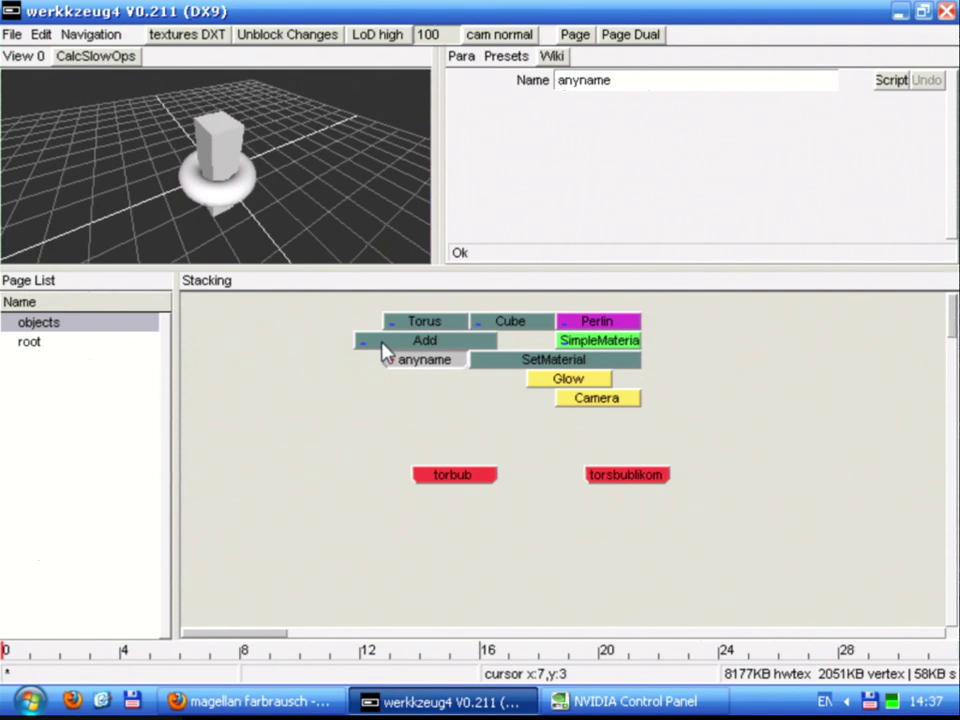
Add a new stack page to the page list and return to the objects page
left_click(113, 406)
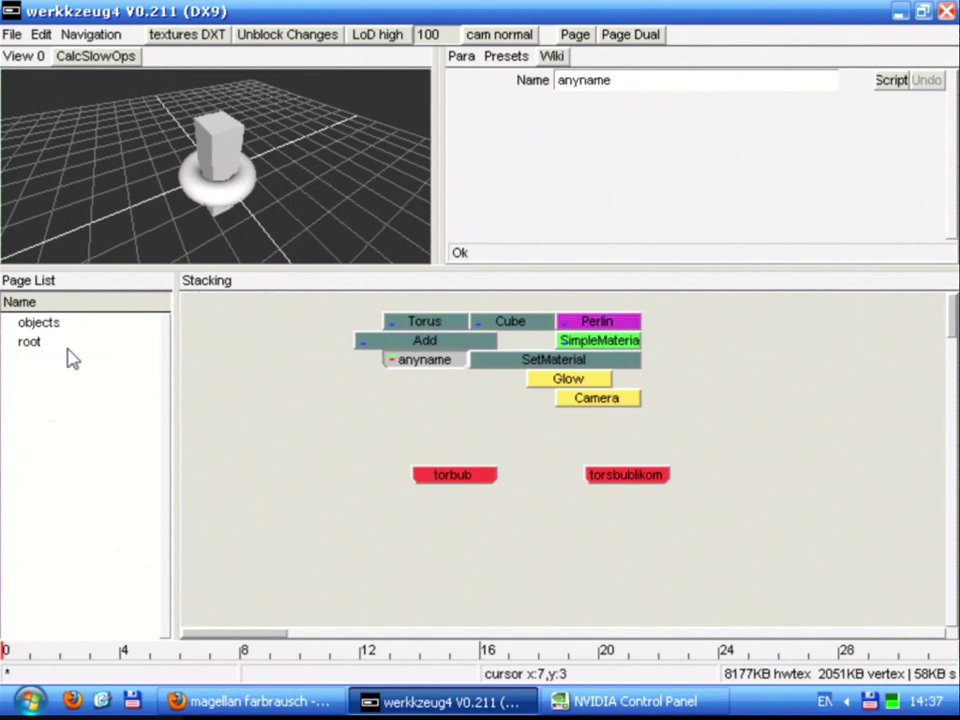
right_click(54, 386)
right_click(45, 402)
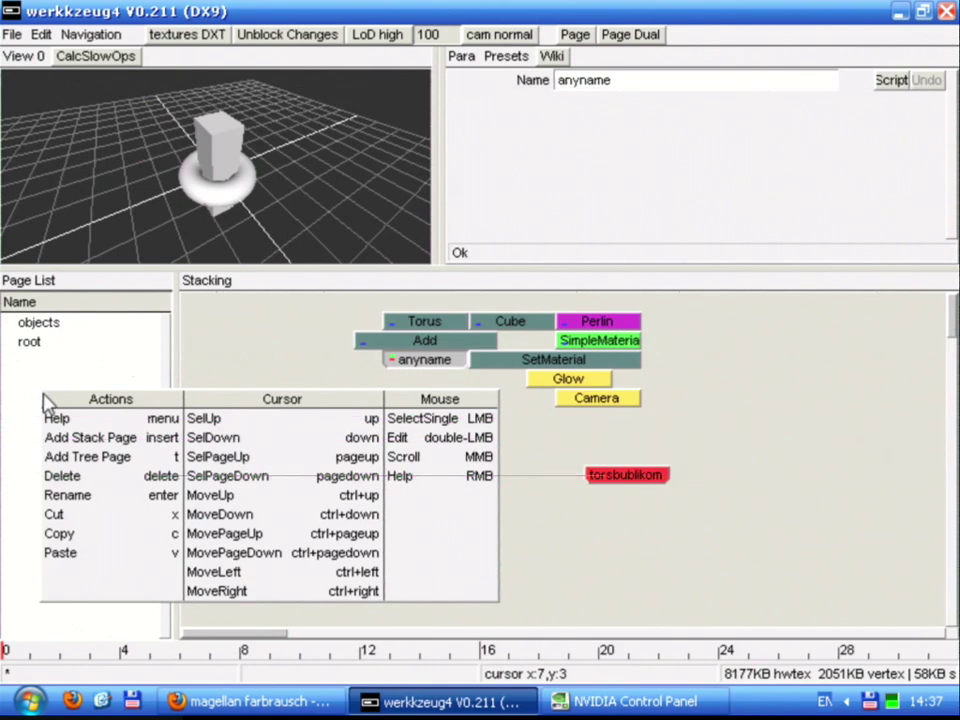
left_click(73, 438)
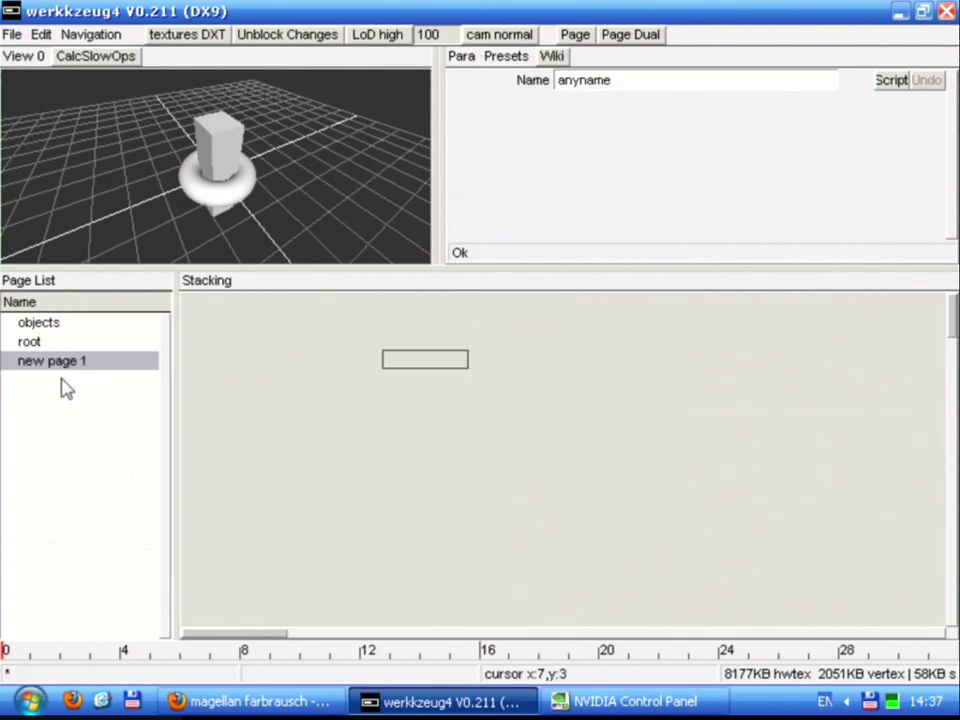
left_click(60, 341)
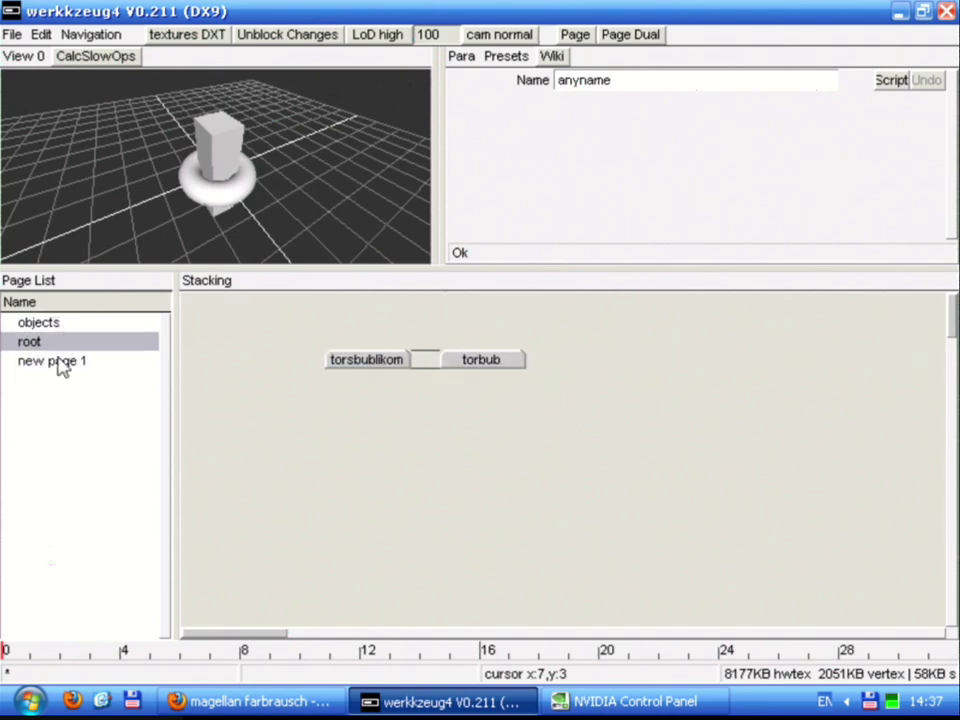
left_click(62, 361)
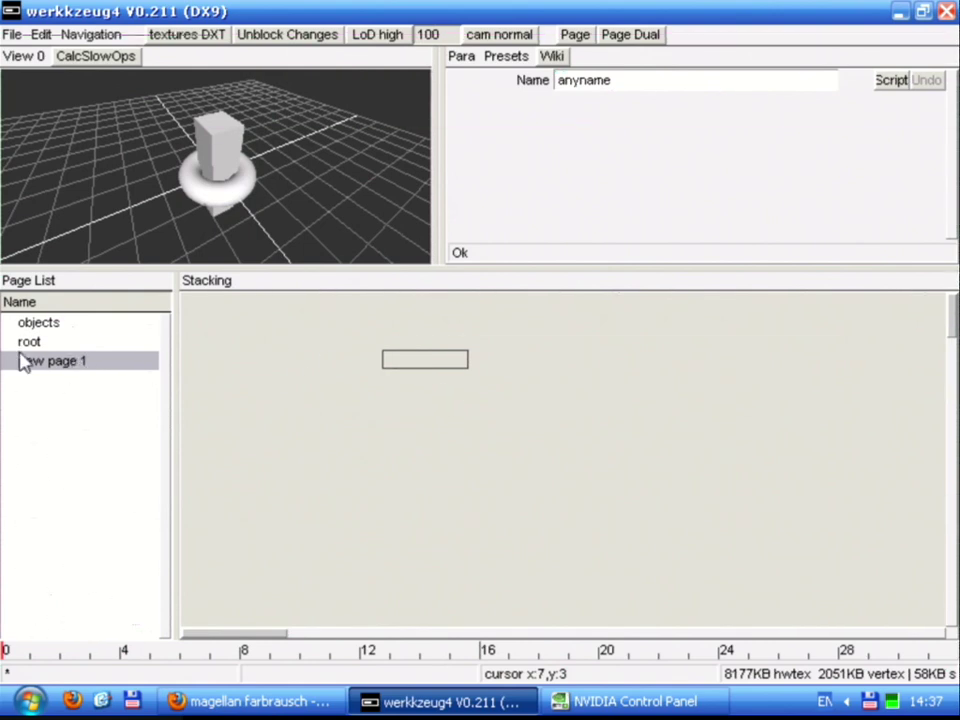
left_click(47, 325)
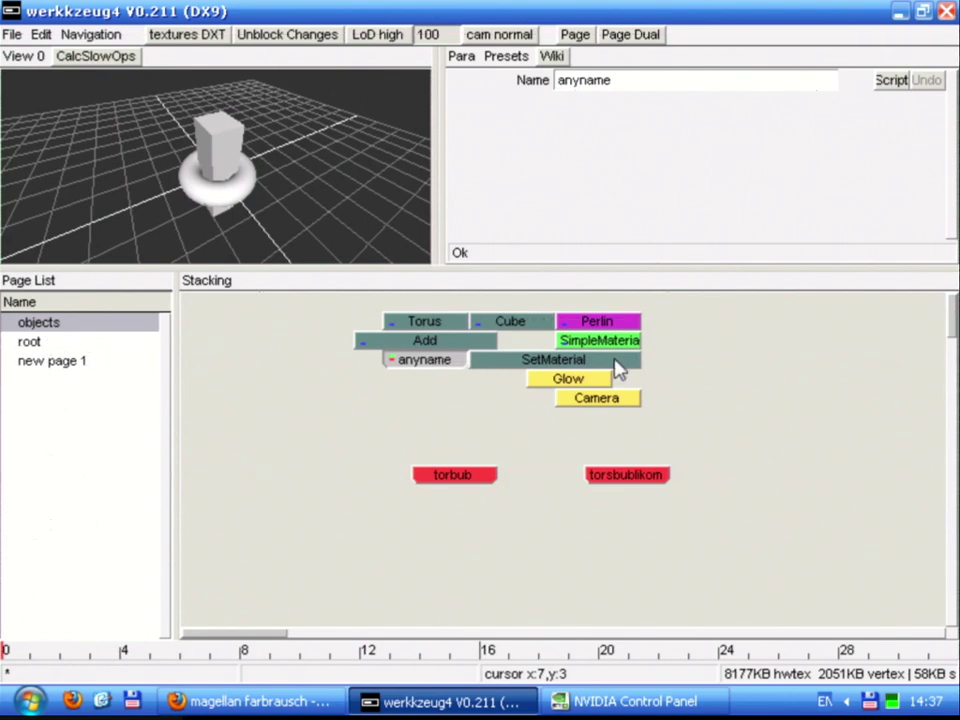
Add a Load operator directly left of the Torus operator and select it to show its parameters
left_click(340, 324)
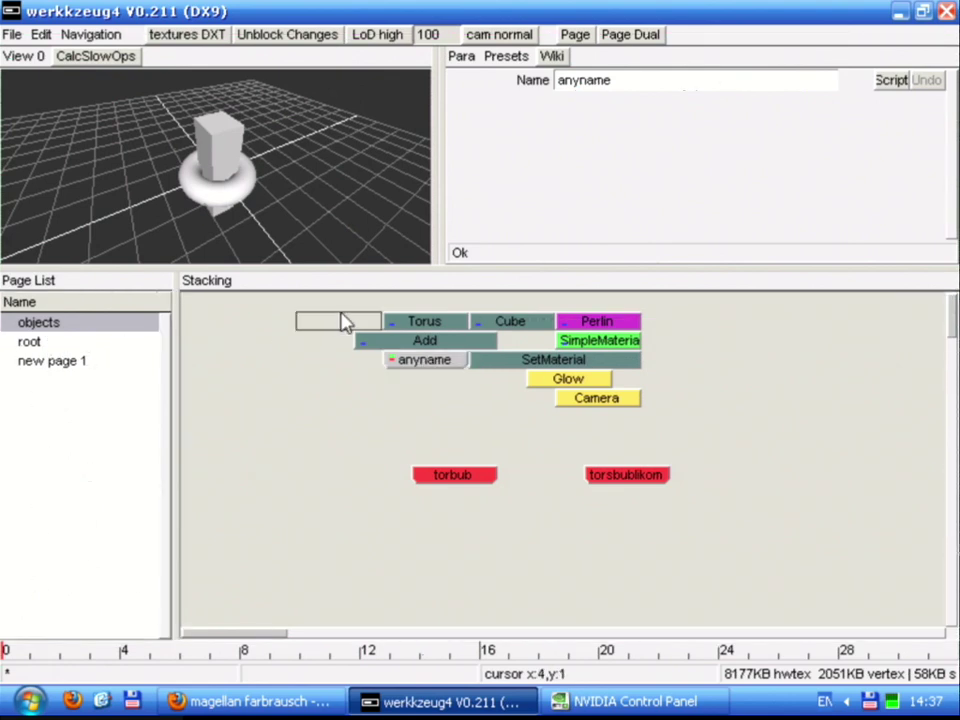
key("a")
key("l")
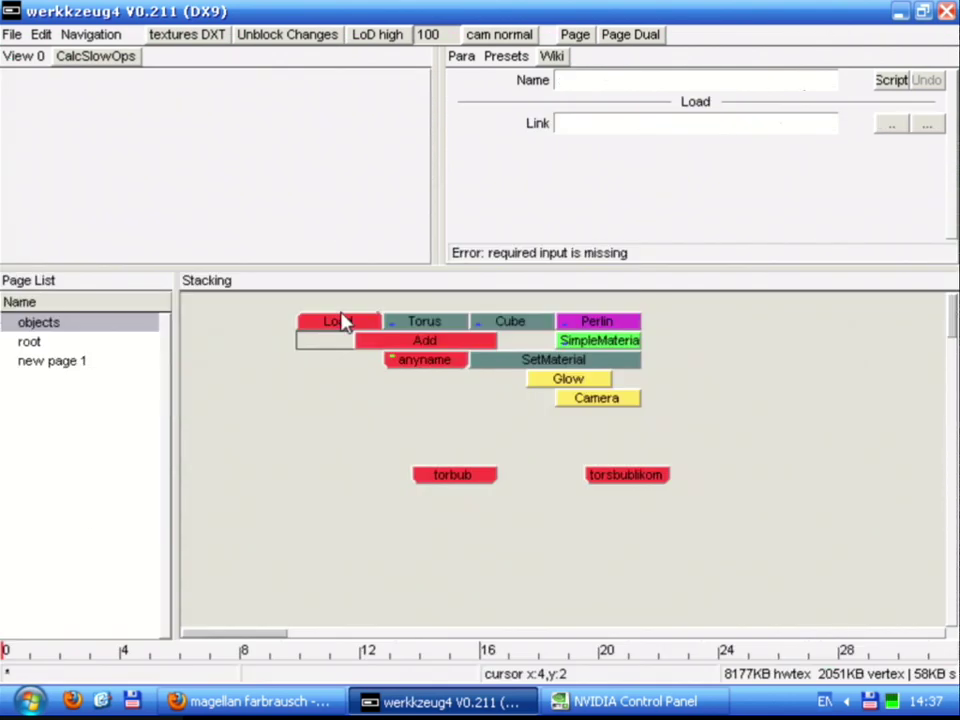
left_click(350, 321)
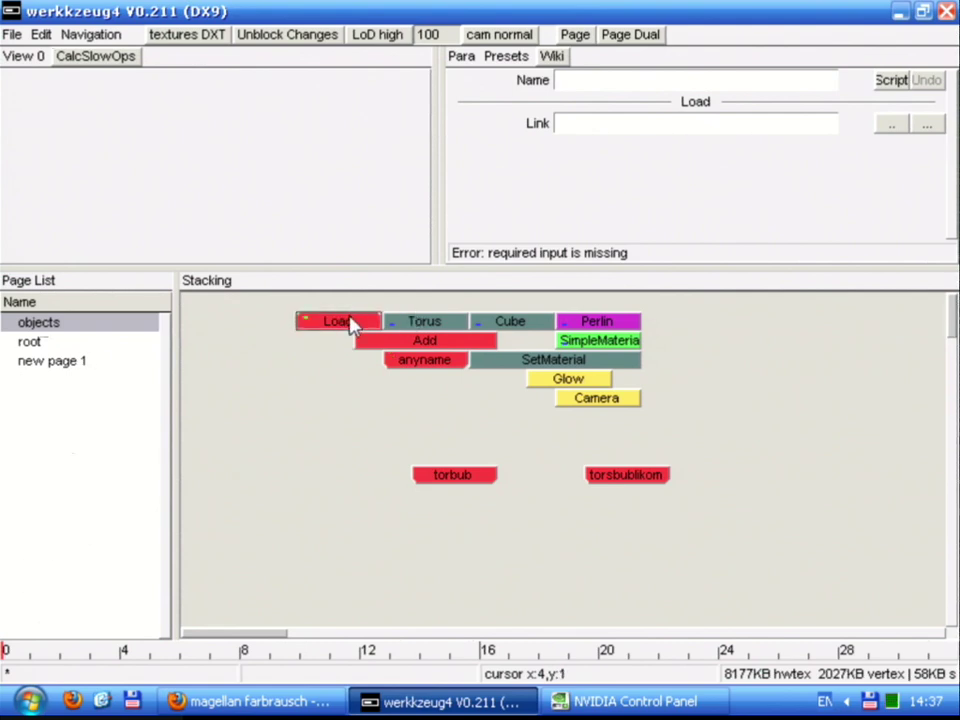
Link the Load operator to anyname and move it left, clear of the Add operator
left_click(640, 126)
type("anyname")
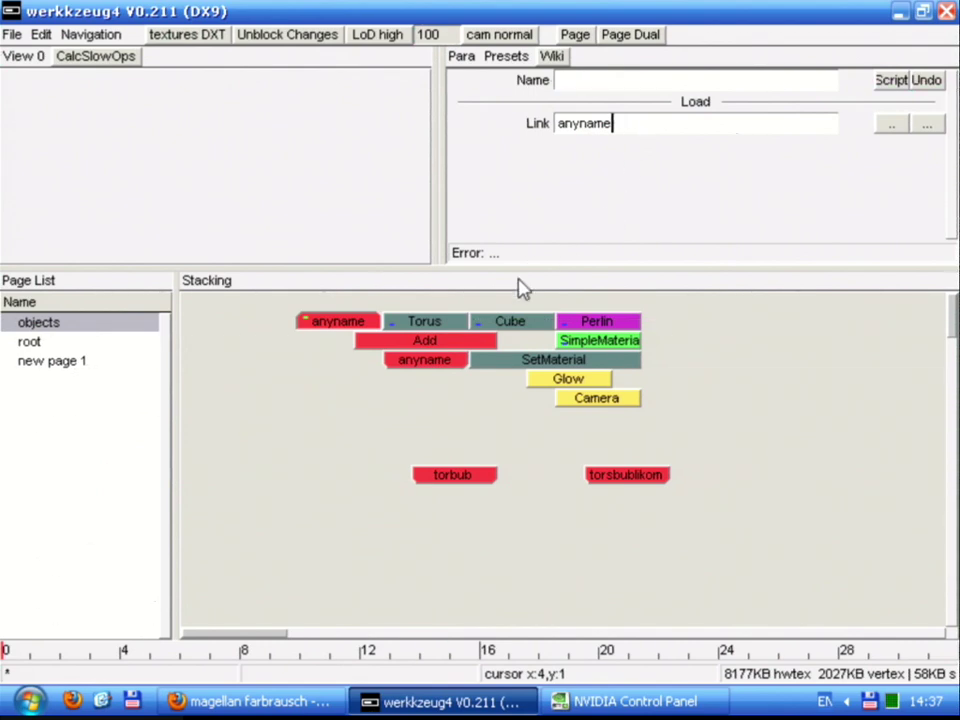
left_click_drag(332, 326, 262, 333)
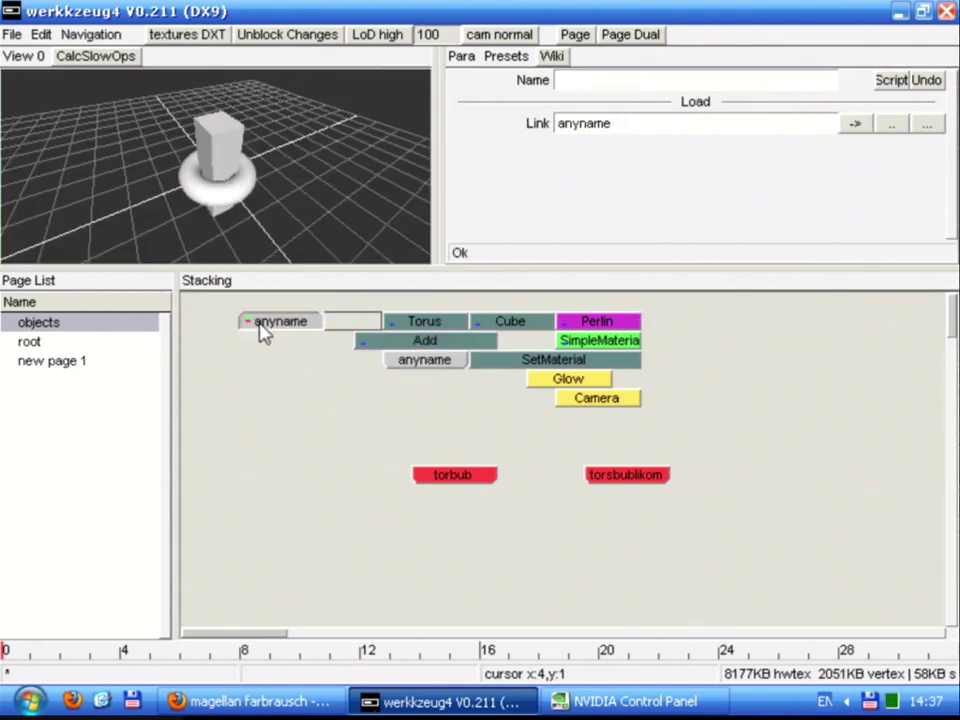
left_click(290, 352)
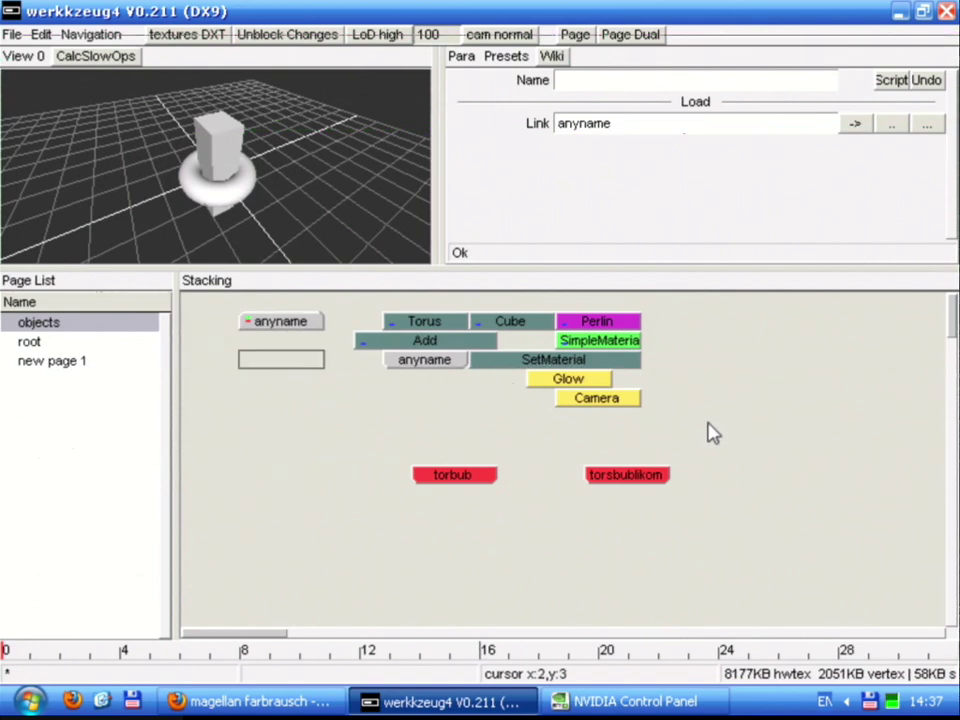
Move the torbub Store operator directly beneath the Camera operator and show it in the 3D view
left_click_drag(440, 477, 596, 422)
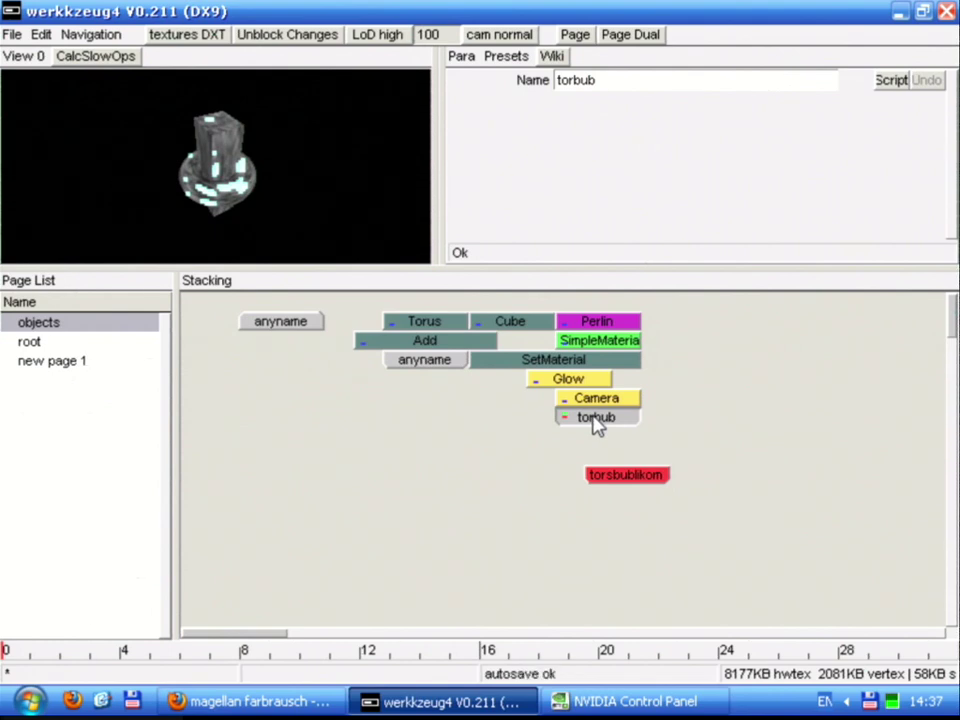
left_click(537, 421)
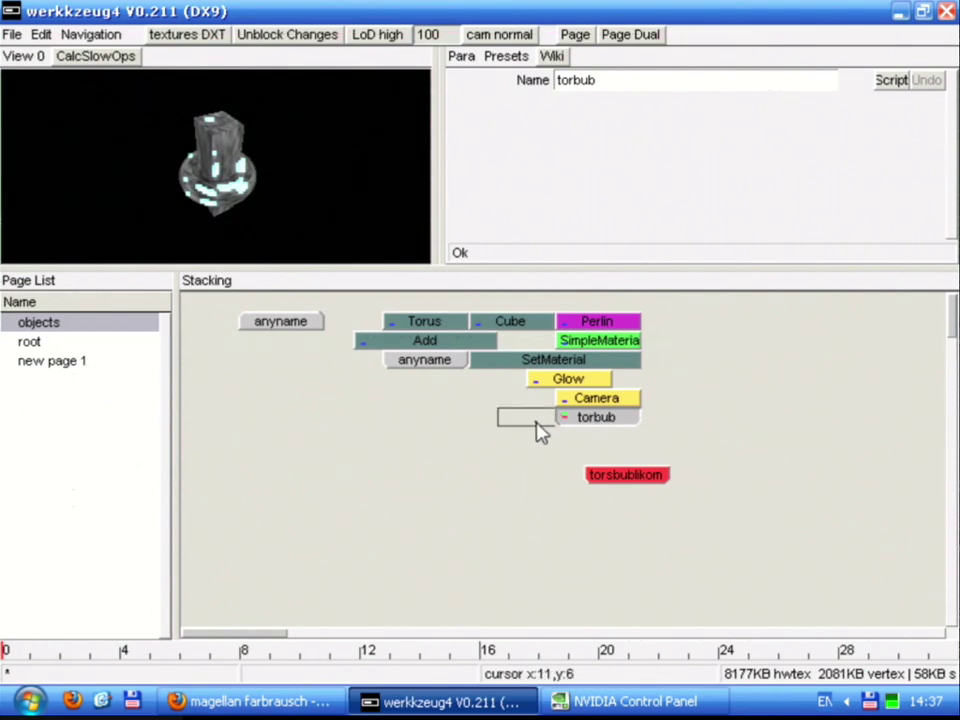
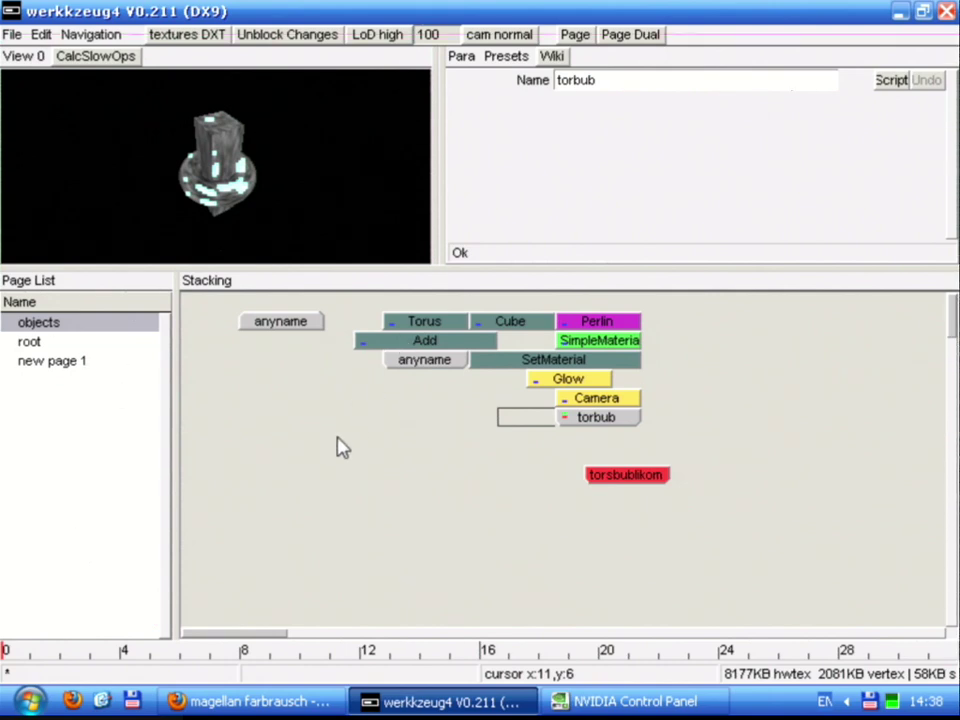
Check the Torus and Cube parameters, and show the Add operator's output in the 3D view
left_click(436, 322)
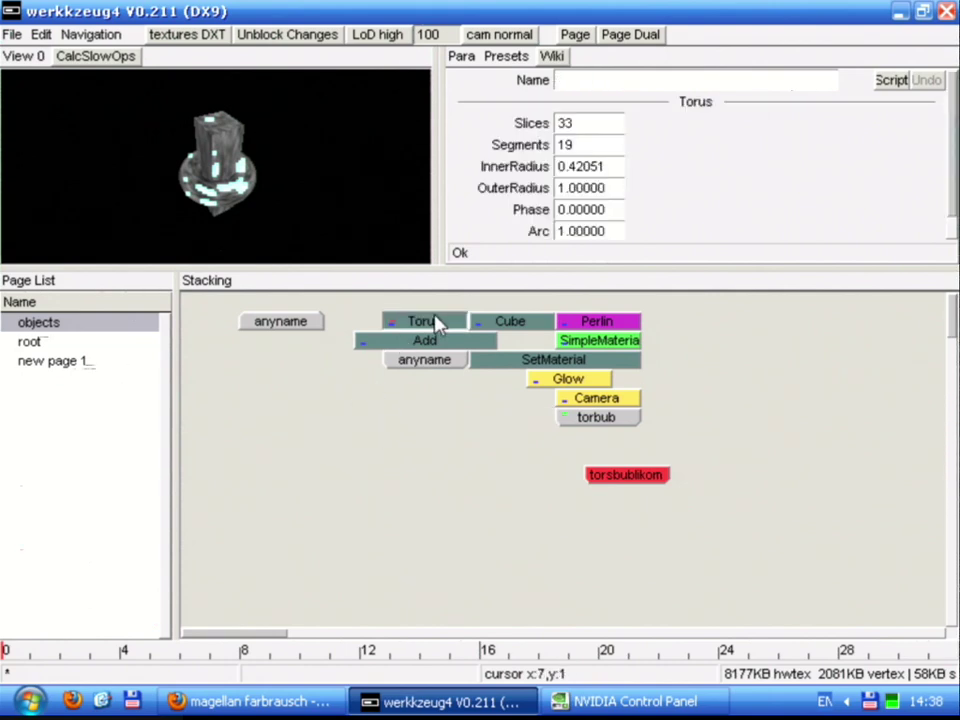
left_click(498, 326)
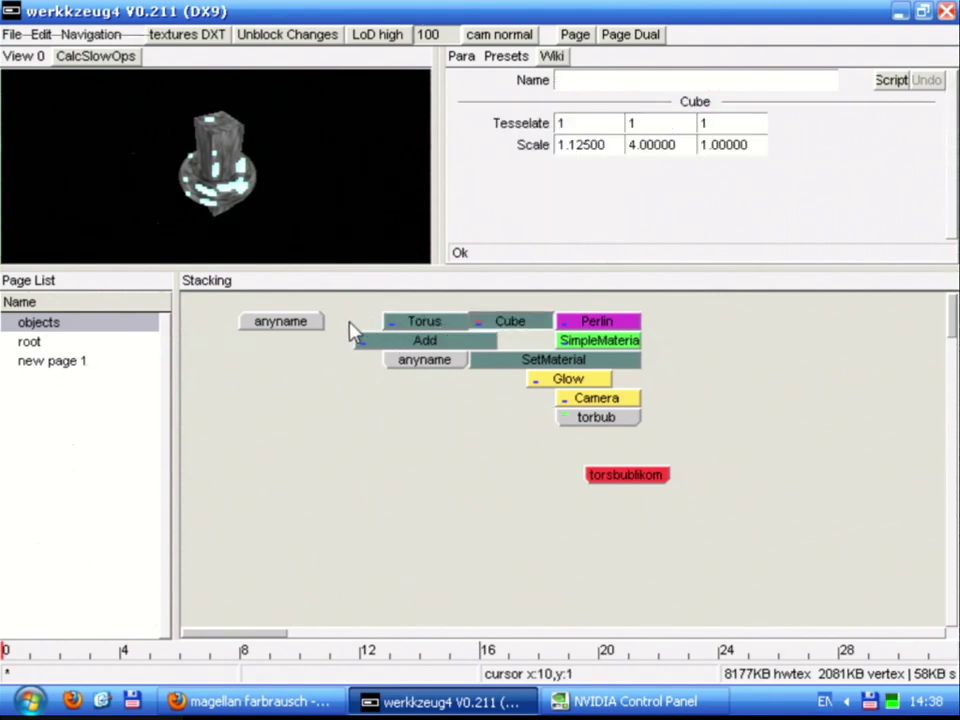
left_click(380, 346)
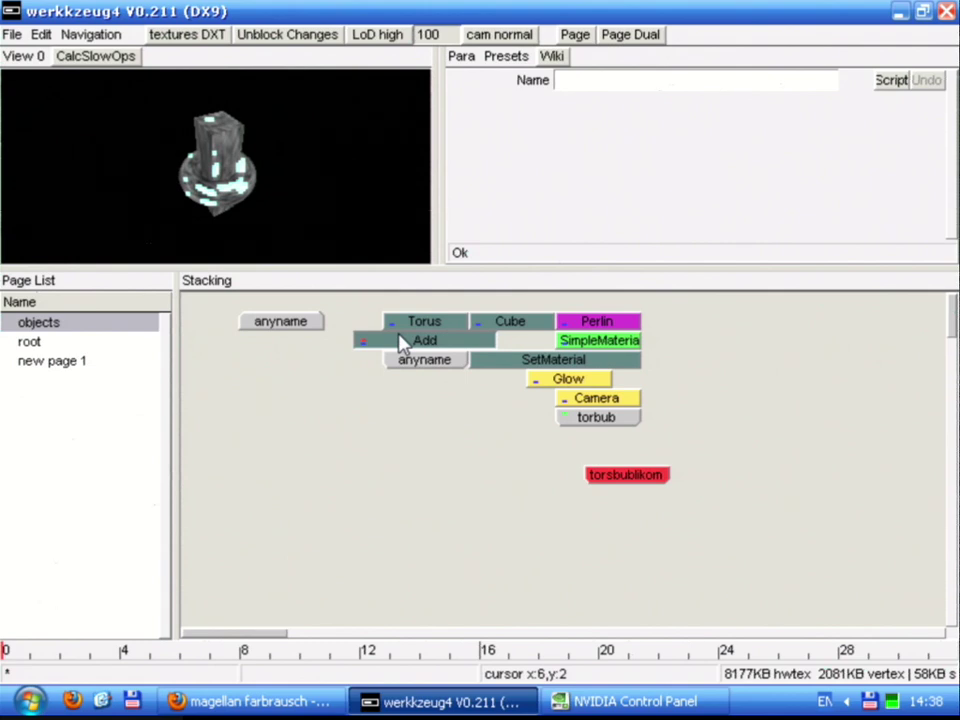
double_click(399, 347)
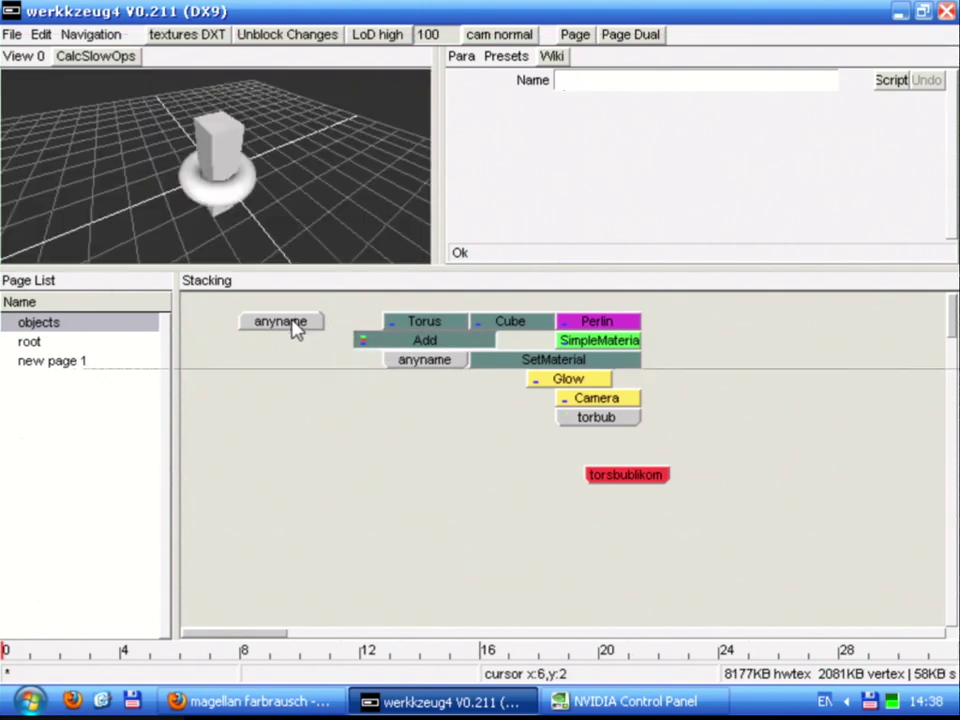
Move the anyname Load operator further from Add, raise Torus one row, and insert a mesh Transform operator between Torus and Add
left_click_drag(294, 324, 265, 343)
left_click_drag(422, 318, 437, 310)
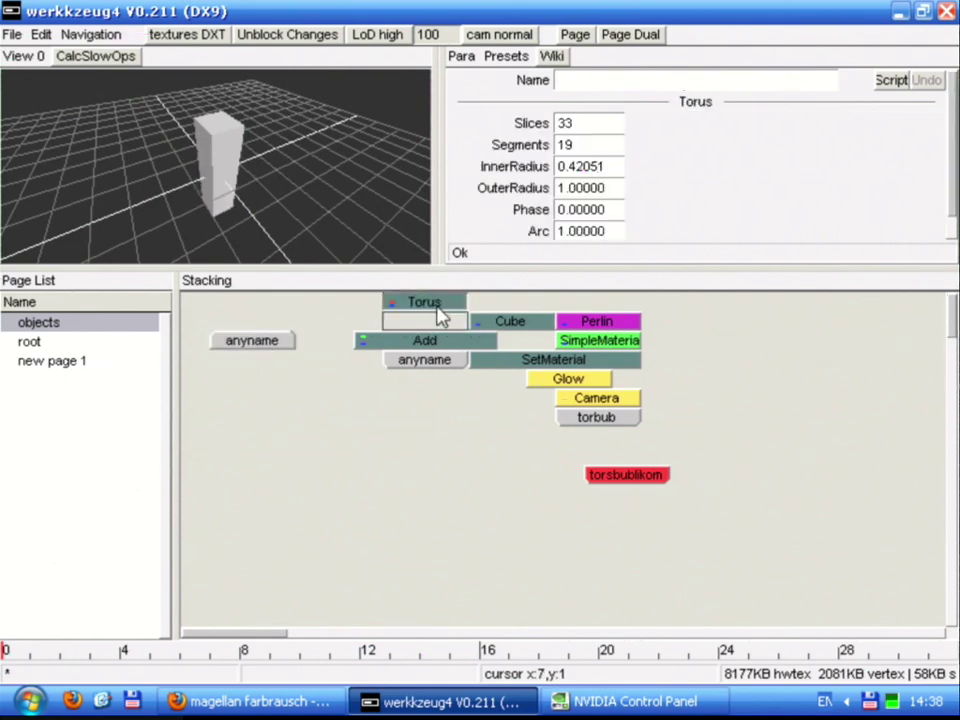
right_click(438, 325)
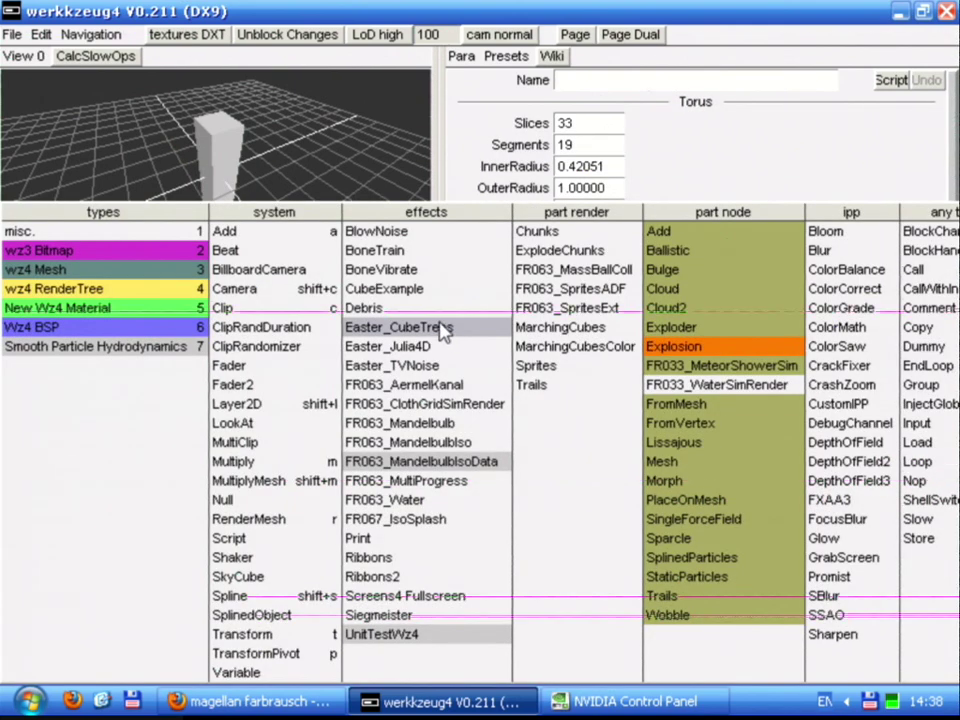
left_click(128, 270)
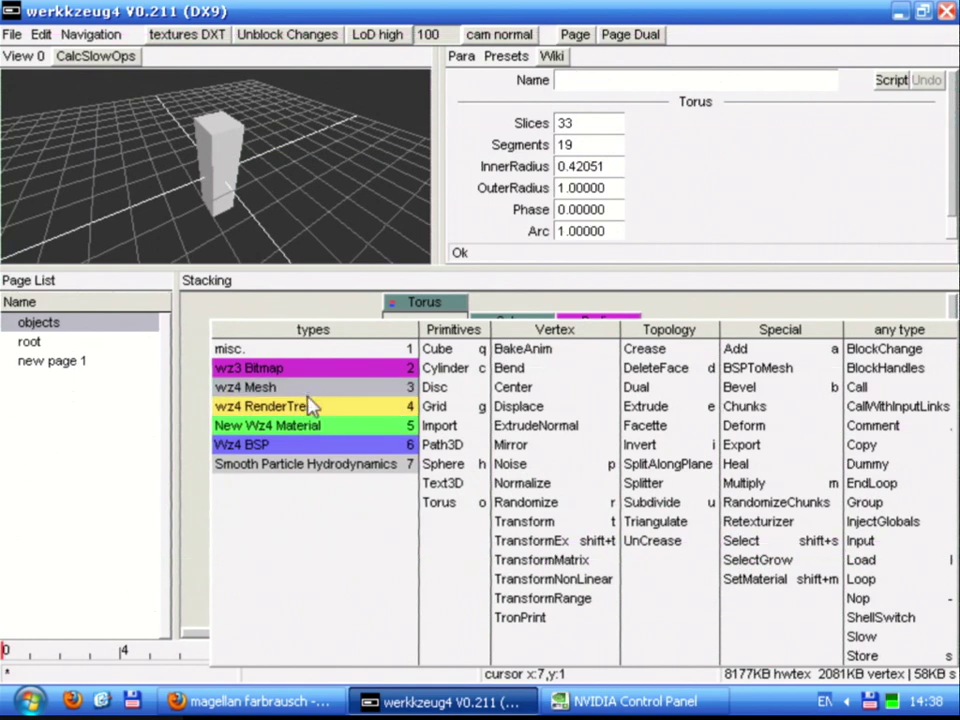
left_click(555, 526)
left_click(421, 325)
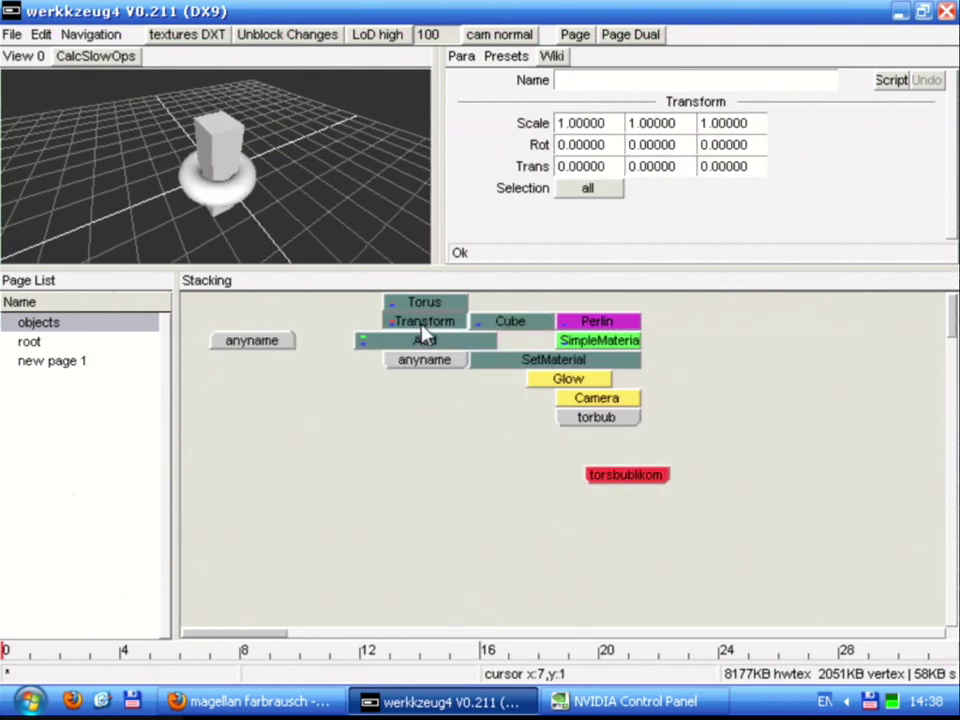
Set the torus Transform's translation to -0.05, 0.36, 1.30, moving the torus away from the cube
left_click_drag(588, 169, 910, 184)
left_click_drag(767, 168, 798, 171)
left_click_drag(673, 175, 662, 171)
left_click_drag(598, 184, 552, 172)
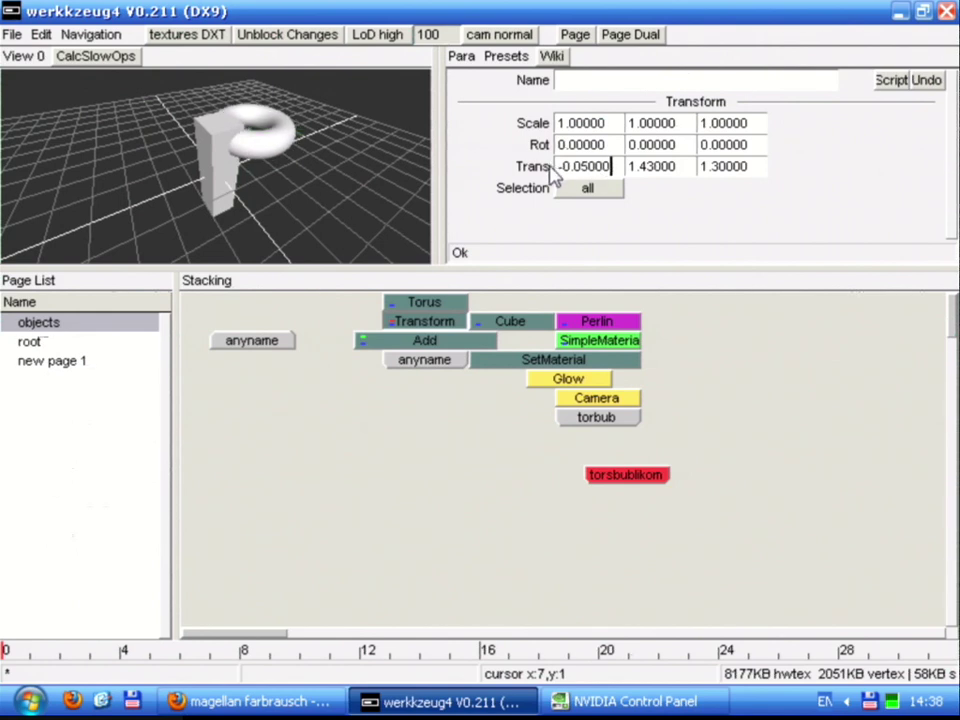
left_click_drag(262, 180, 246, 158)
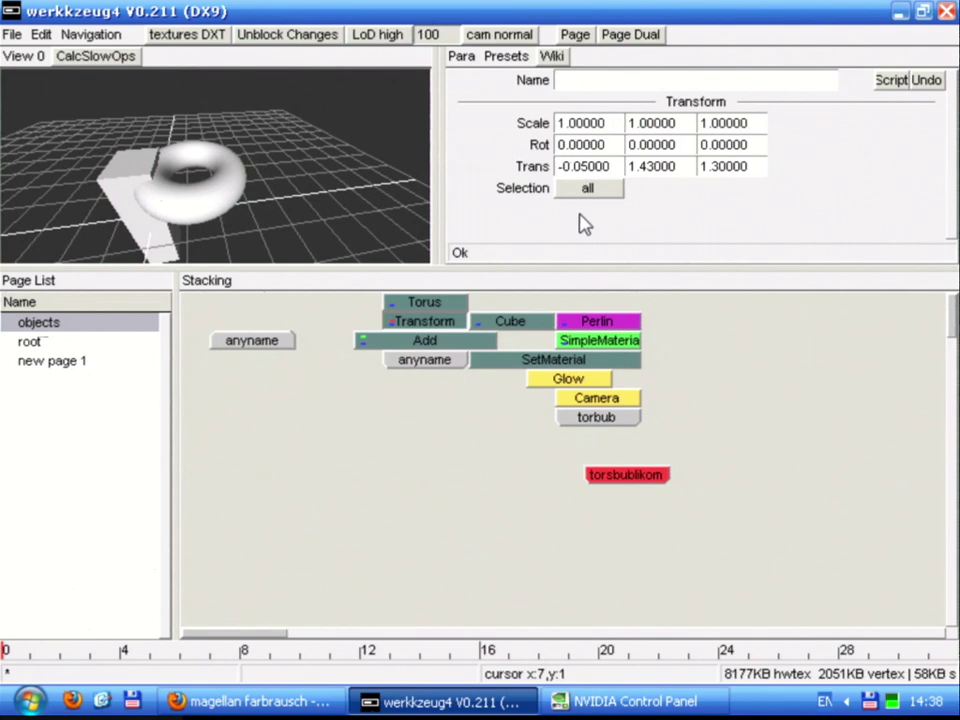
left_click_drag(639, 167, 444, 152)
left_click_drag(257, 202, 220, 186)
Add a second Cube operator left of the torus Transform and raise it one row, level with Torus
left_click(338, 308)
left_click(344, 322)
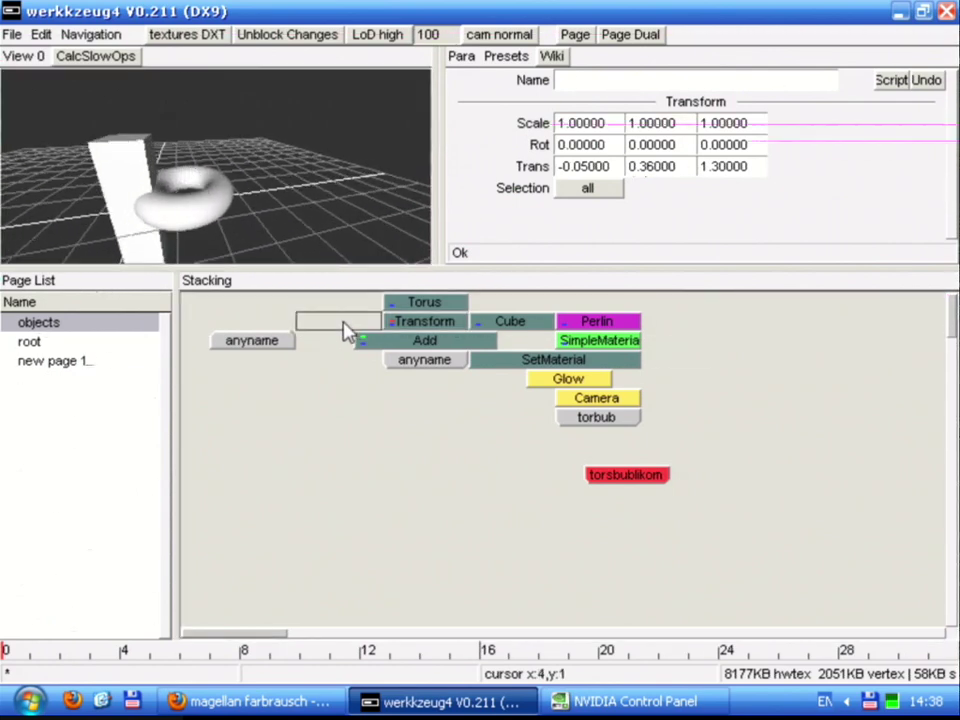
key("a")
left_click(428, 352)
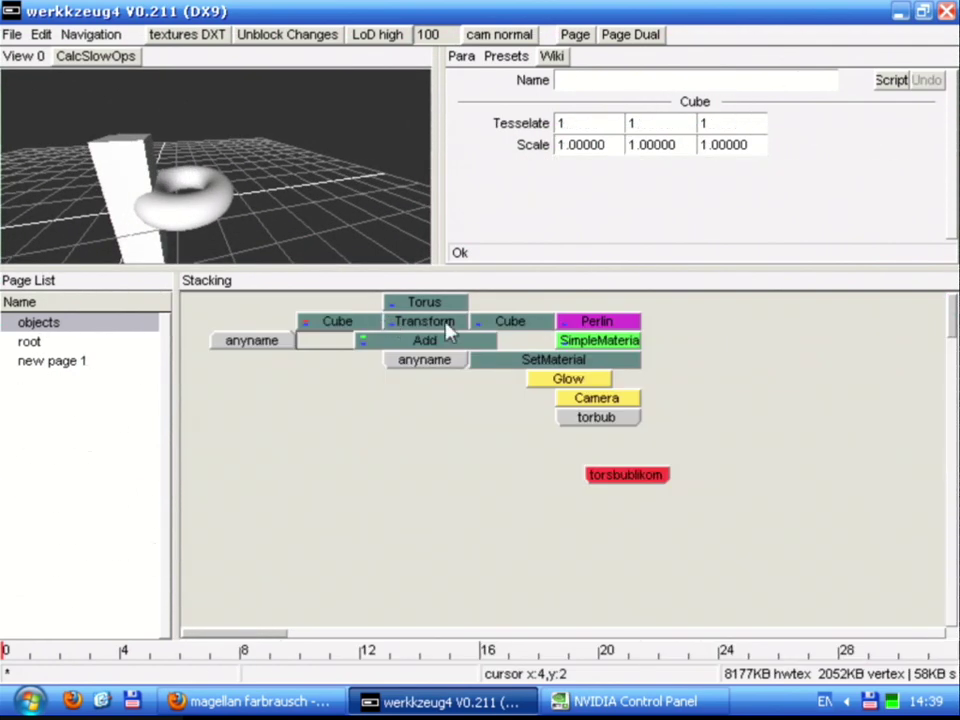
left_click(338, 322)
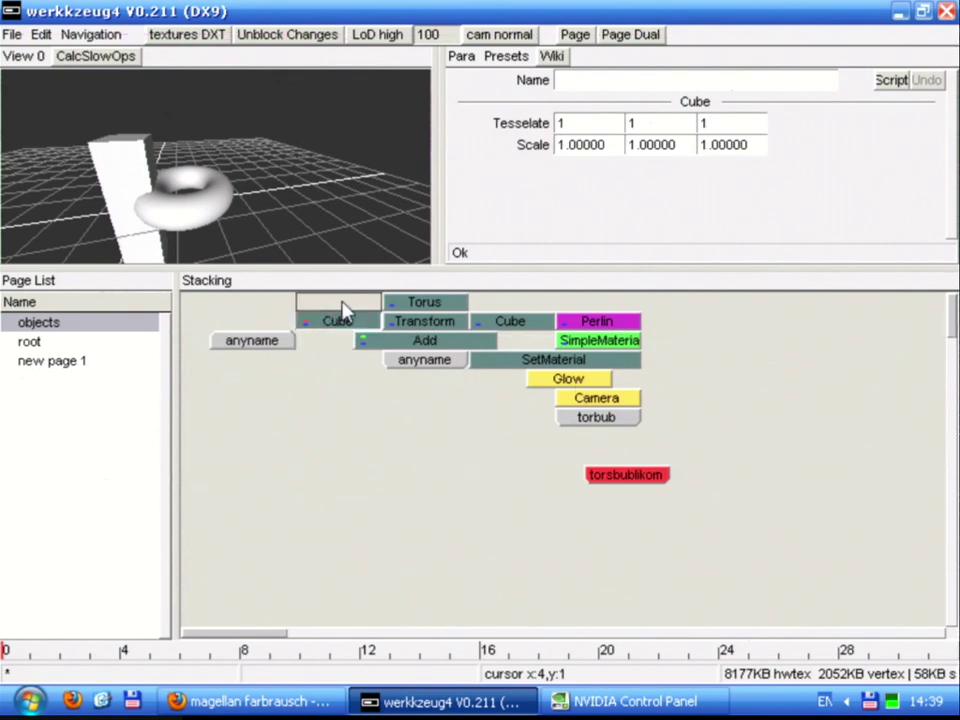
left_click_drag(342, 309, 342, 304)
Paste a copy of the torus Transform between the new Cube and the Add operator
left_click(440, 328)
left_click(334, 319)
key("ctrl+v")
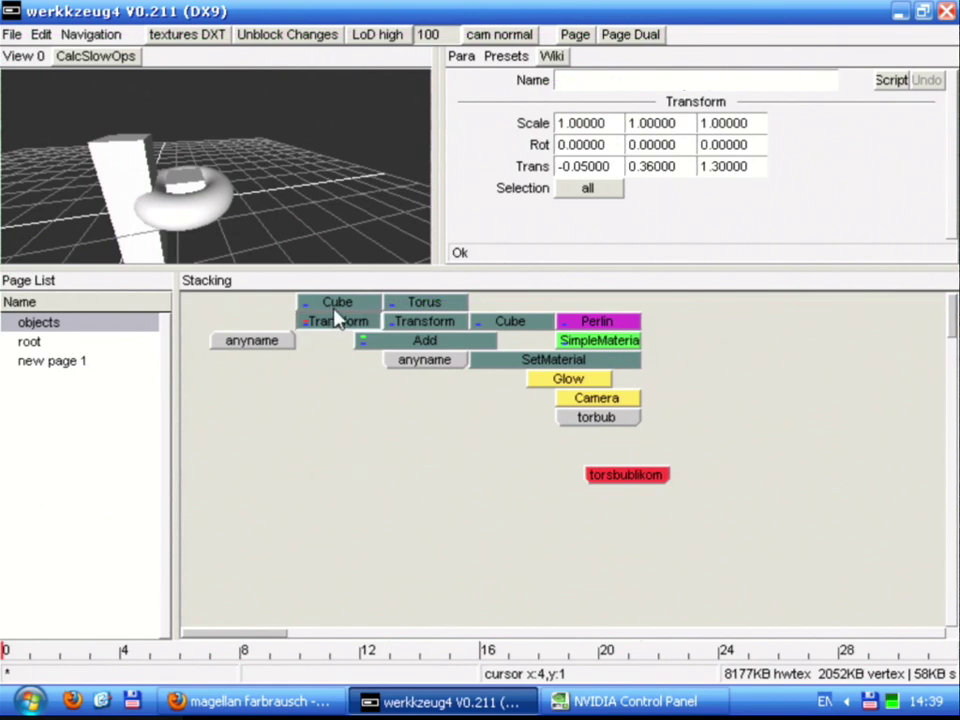
Set the new cube's Transform to translation 0.29, -0.81, 1.30 and scale 1.56, 1.25, 1.47
left_click(586, 190)
left_click_drag(605, 170, 429, 154)
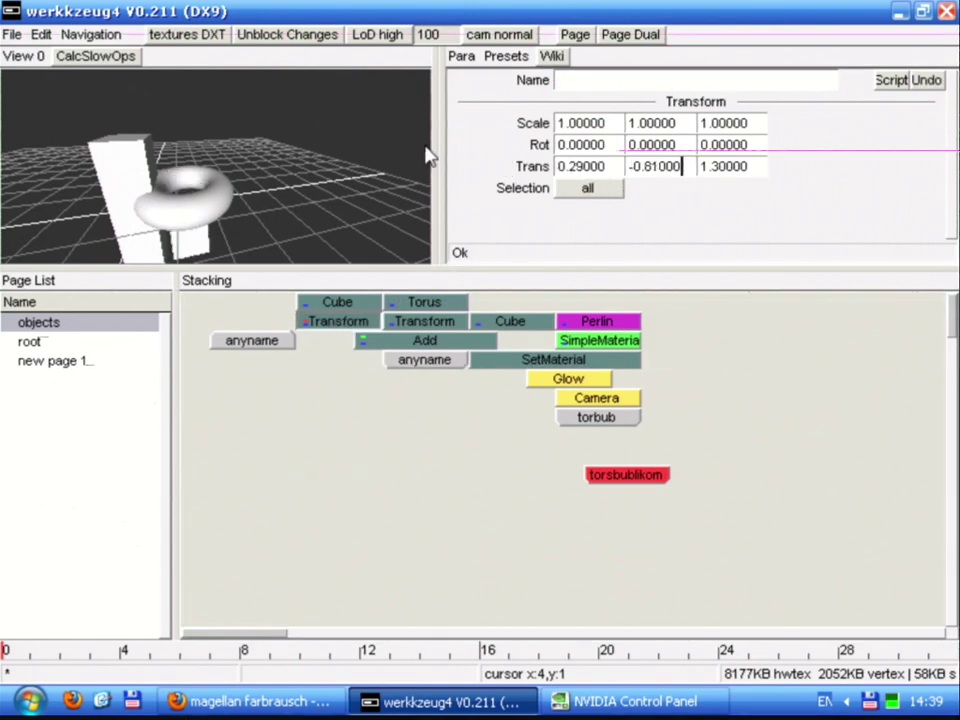
left_click_drag(563, 123, 660, 122)
left_click_drag(725, 123, 797, 125)
left_click_drag(208, 248, 64, 214)
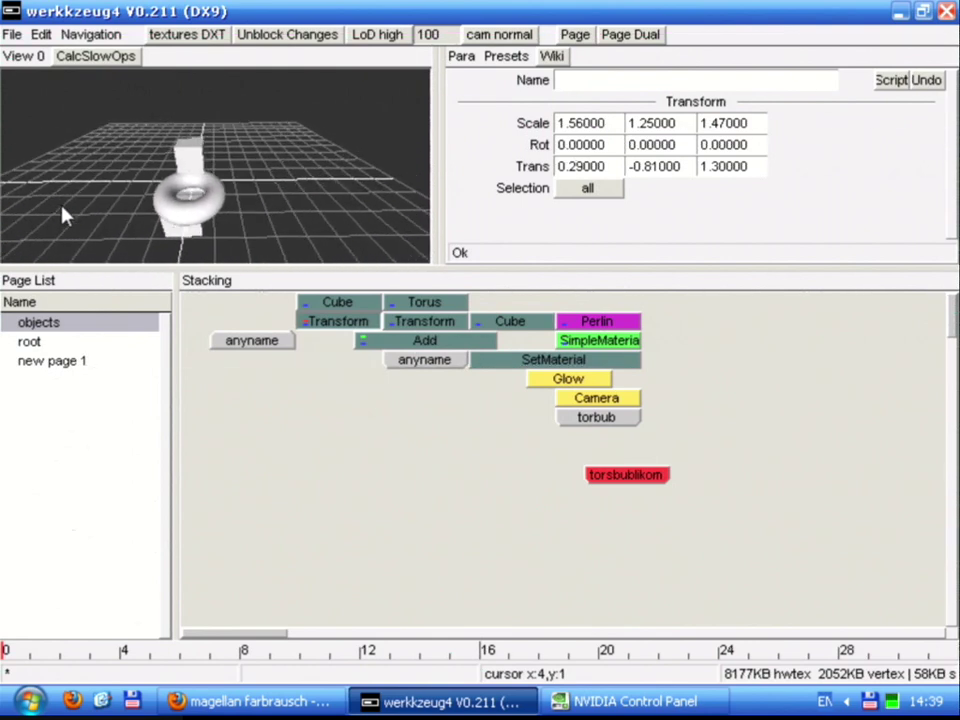
Adjust the new cube's translation to -0.02, -0.67, 1.53 so it sits under the torus
left_click_drag(645, 166, 674, 177)
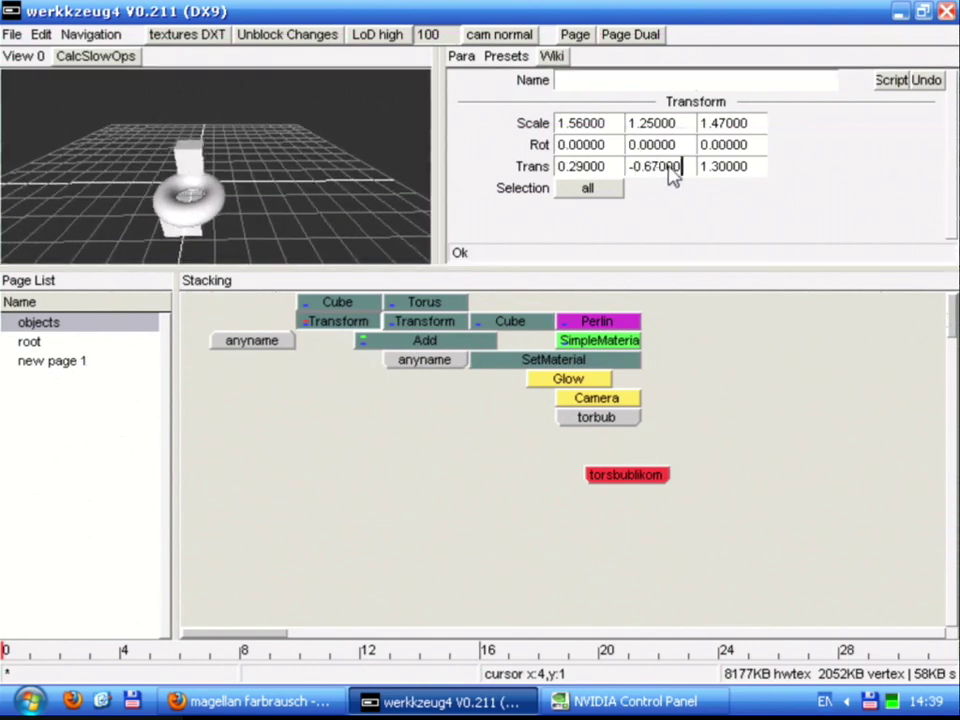
left_click_drag(748, 178, 666, 188)
left_click_drag(597, 178, 550, 175)
left_click_drag(333, 213, 225, 97)
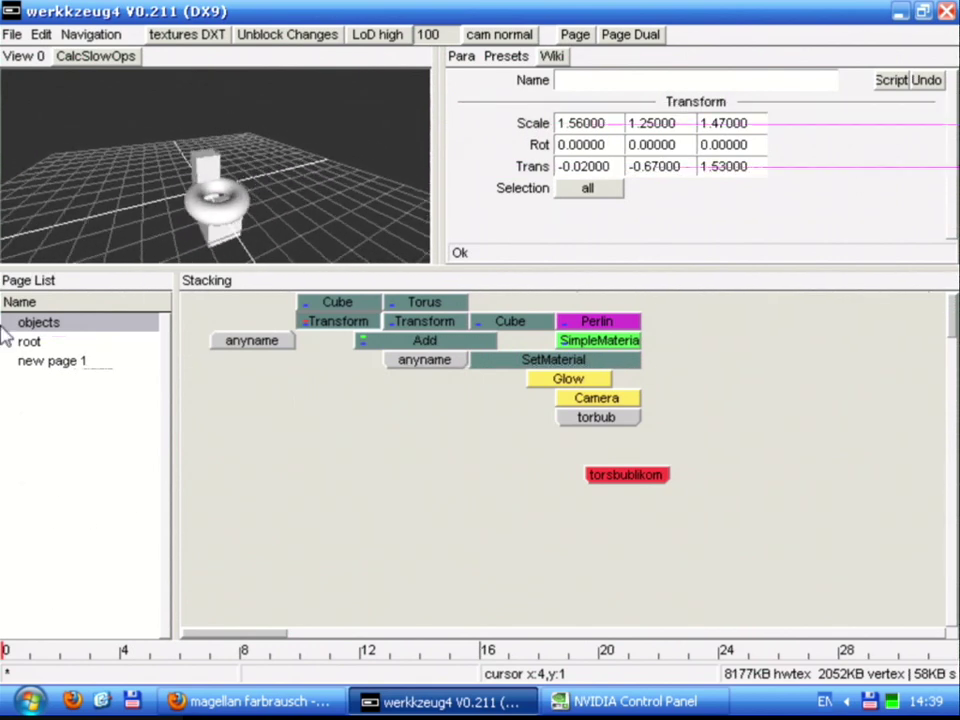
Check the root page, switch to new page 1, and add a Load operator there with its parameters shown
left_click(74, 345)
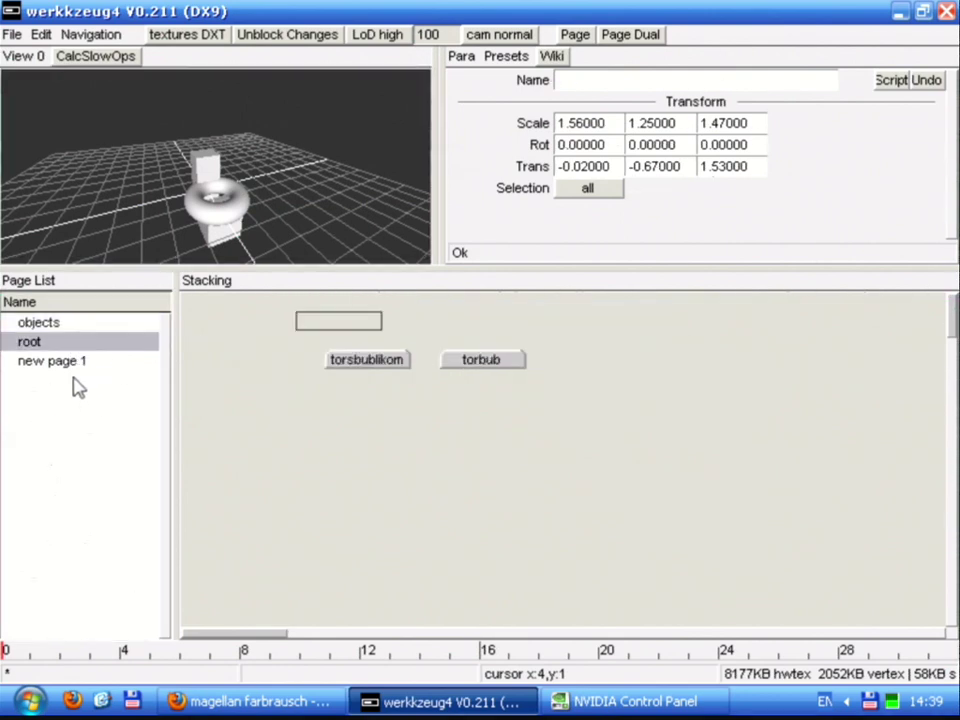
left_click(45, 362)
left_click(52, 344)
left_click(51, 361)
left_click(409, 418)
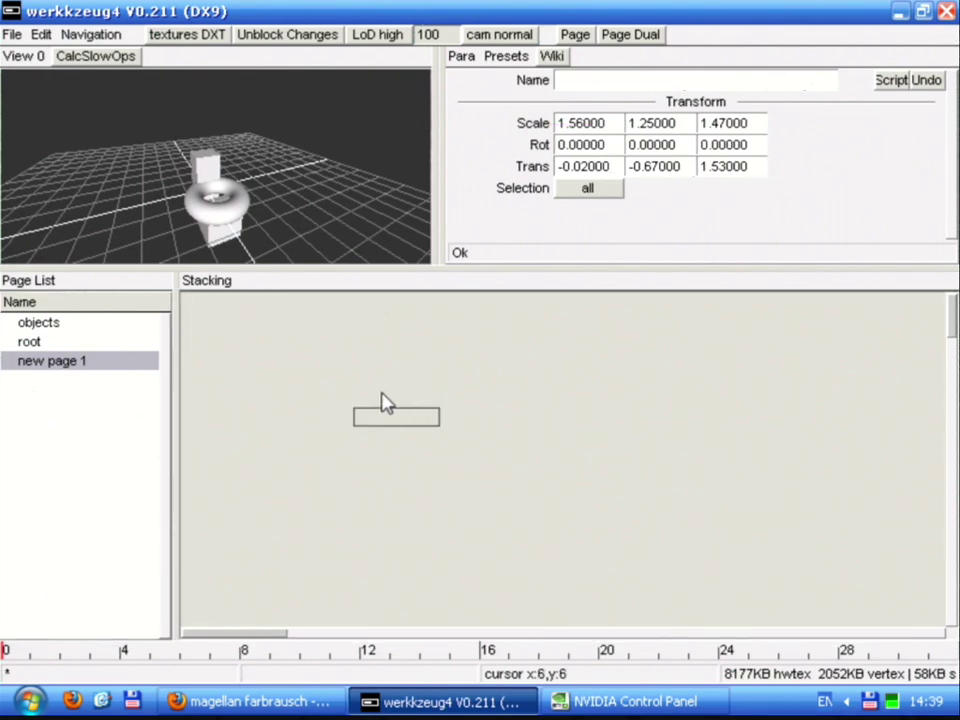
right_click(386, 401)
key("l")
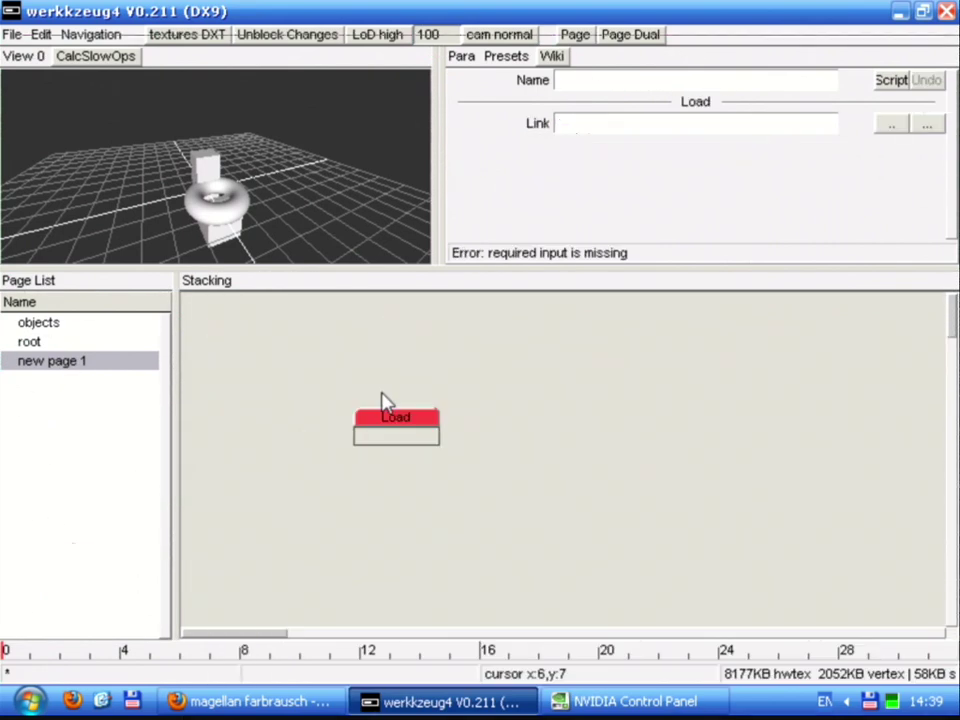
left_click(427, 420)
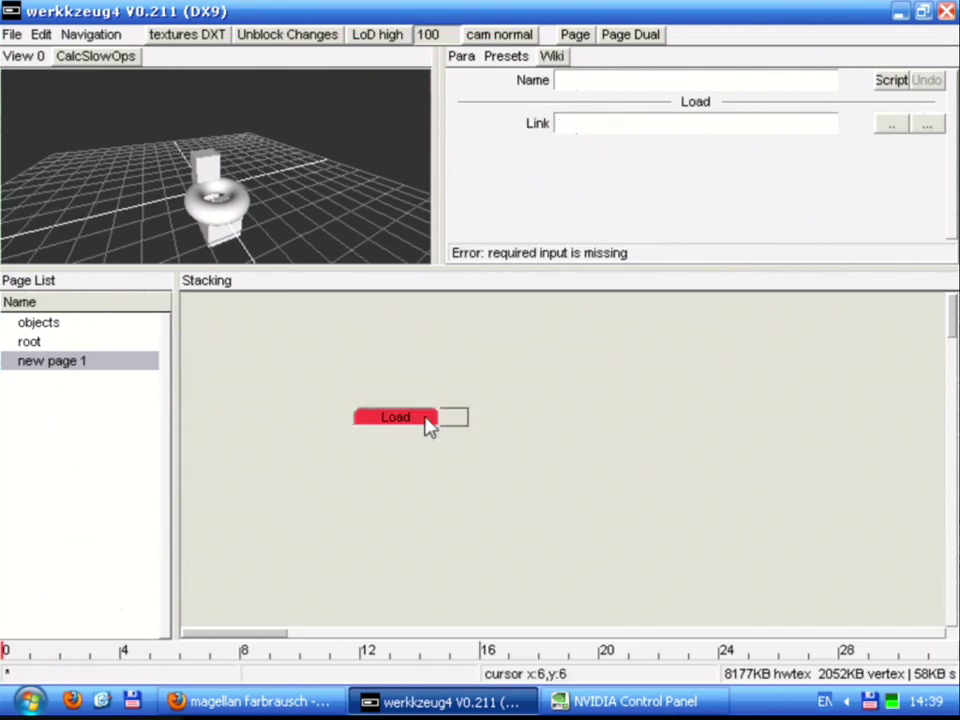
Link the new Load operator to torsbublikom
left_click(656, 124)
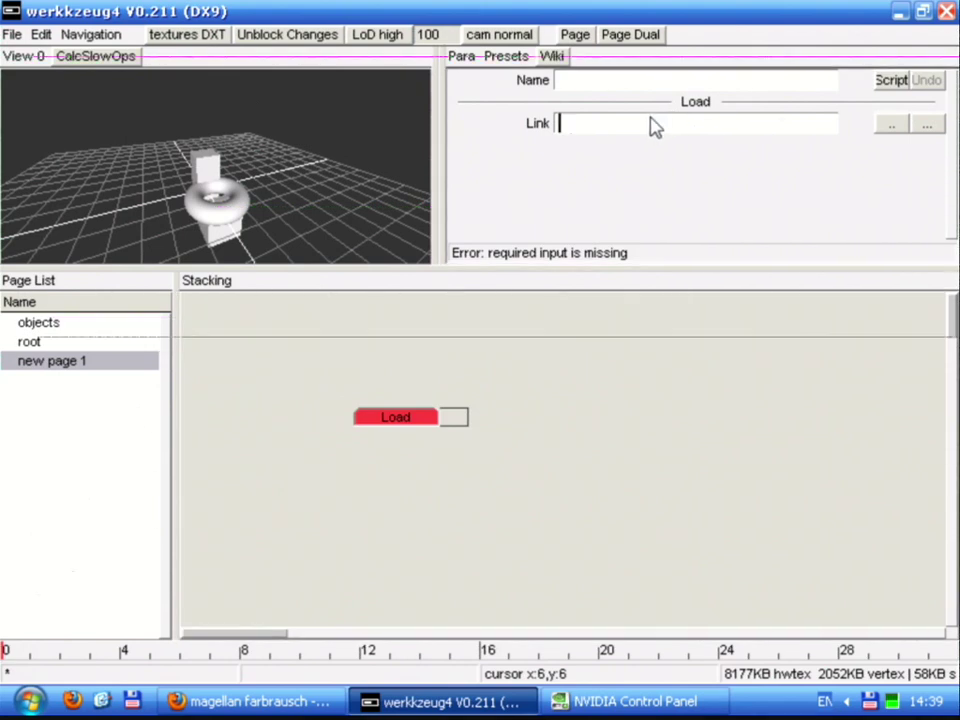
type("torsbublikom")
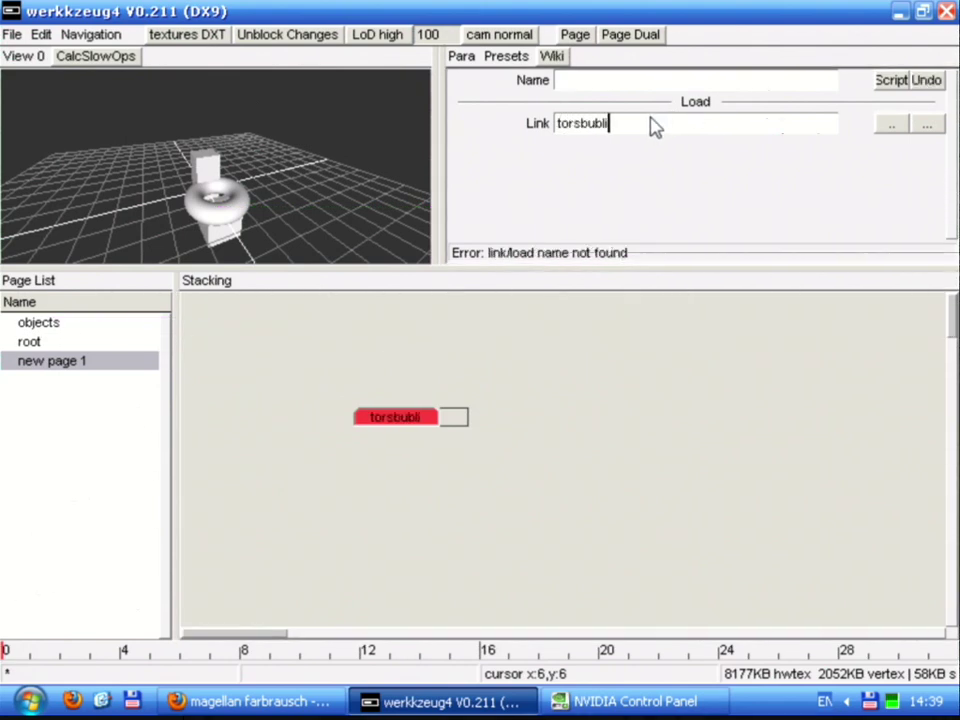
key("Return")
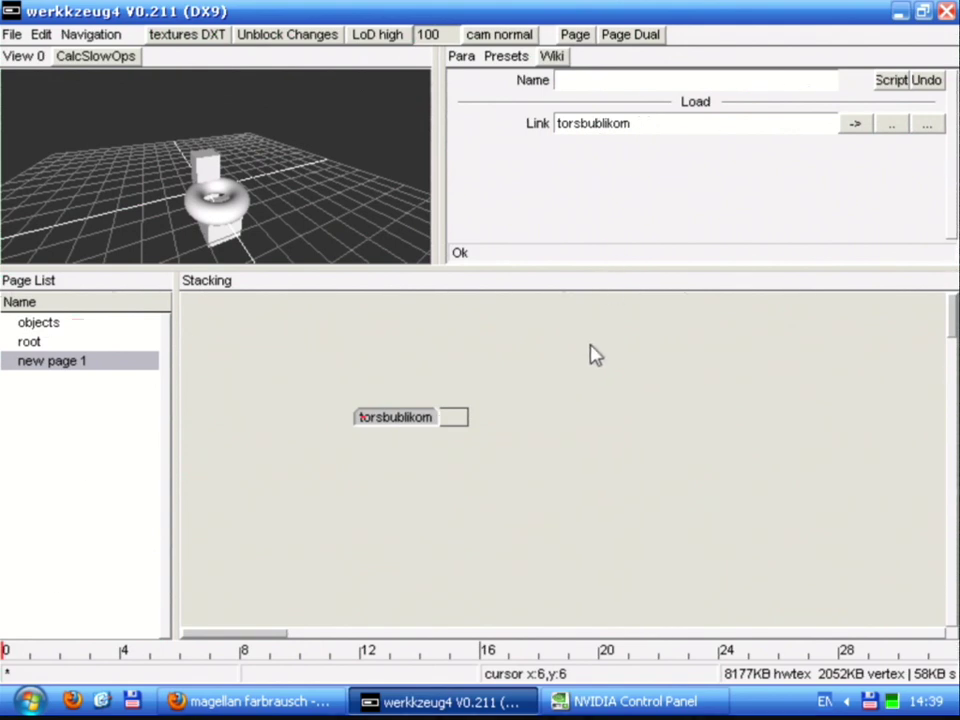
left_click(572, 382)
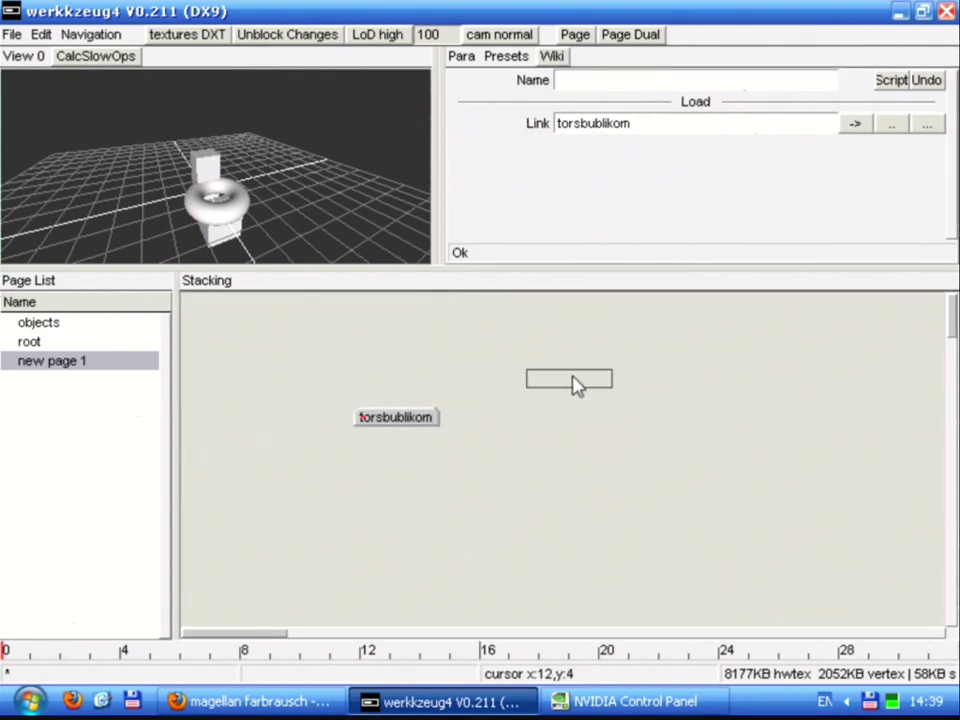
key("space")
type("Load")
key("Escape")
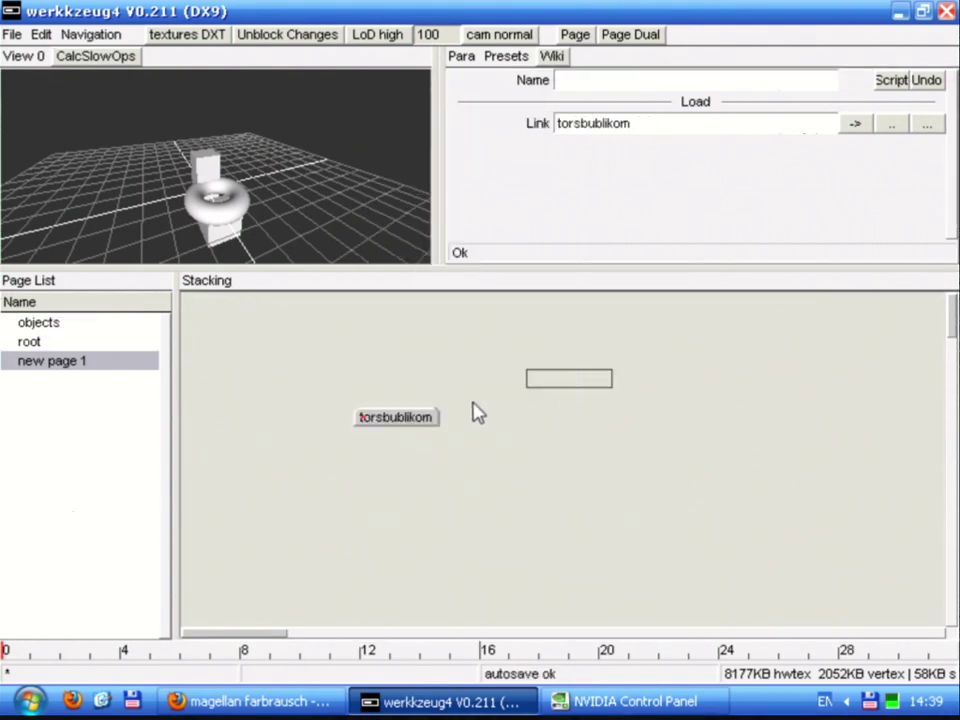
Use Find Store to jump to the stored operators torbub, torsbublikom and anyname, finishing on torsbublikom
left_click(407, 403)
key("l")
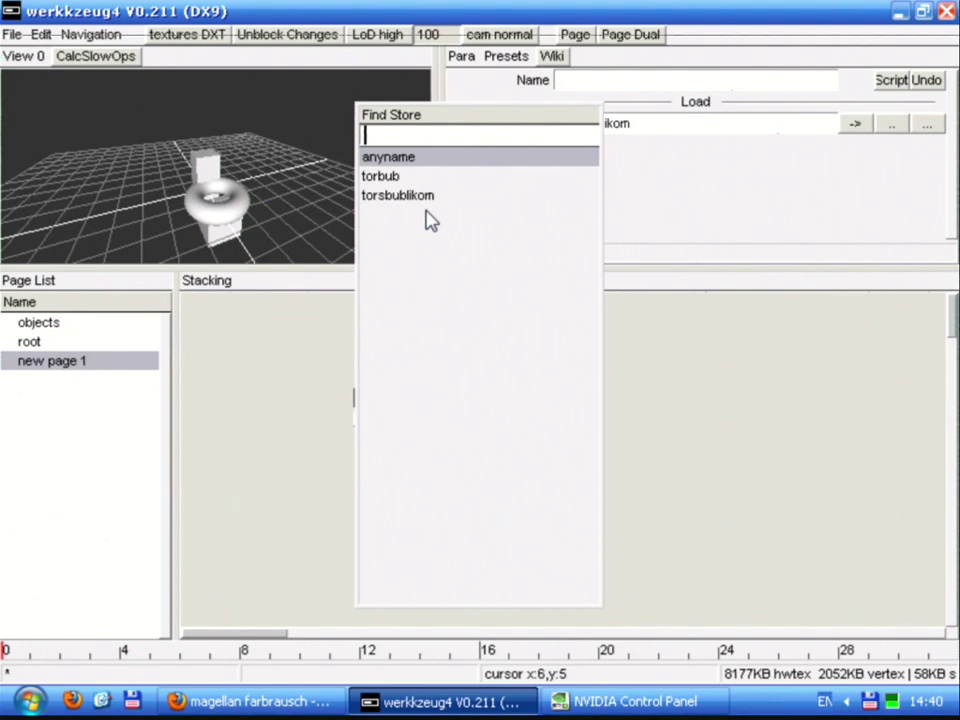
left_click(416, 180)
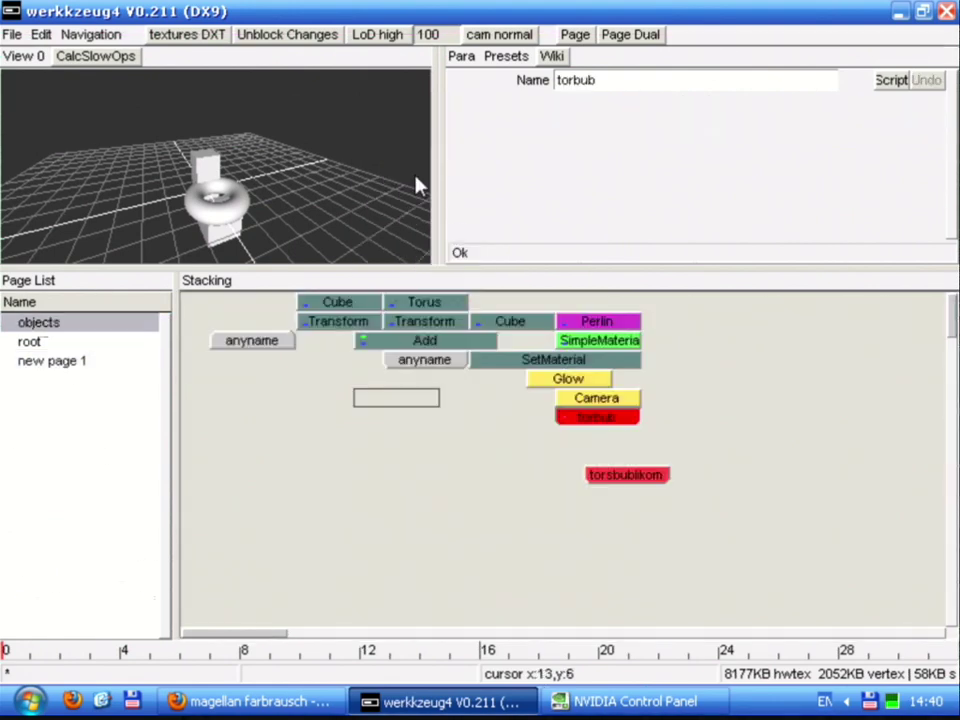
key("l")
left_click(389, 198)
key("f")
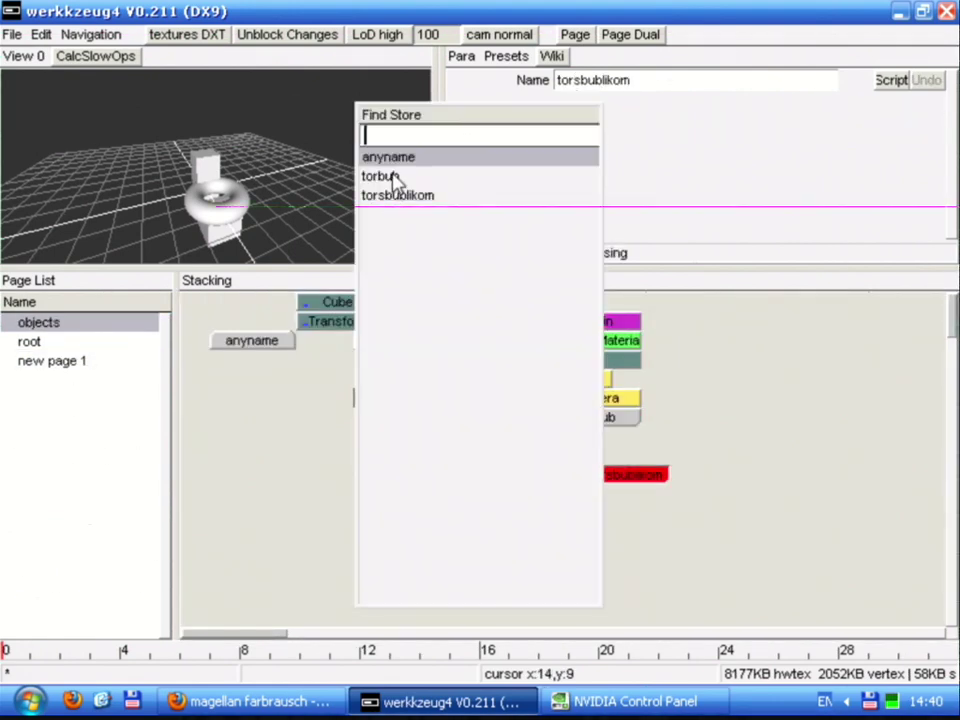
left_click(395, 161)
key("l")
left_click(394, 178)
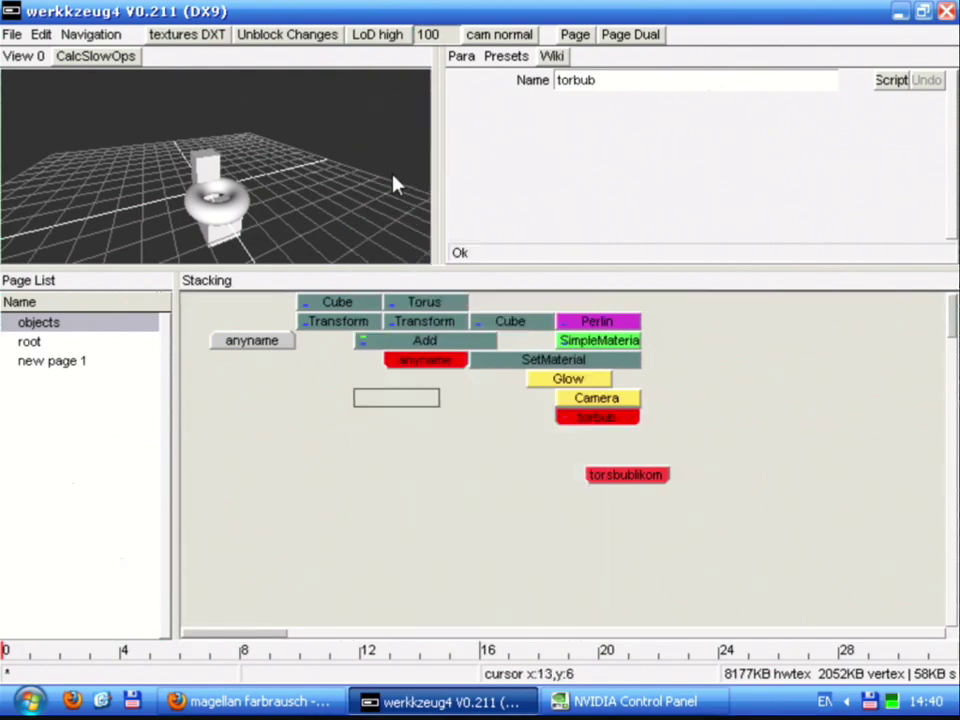
key("l")
left_click(397, 196)
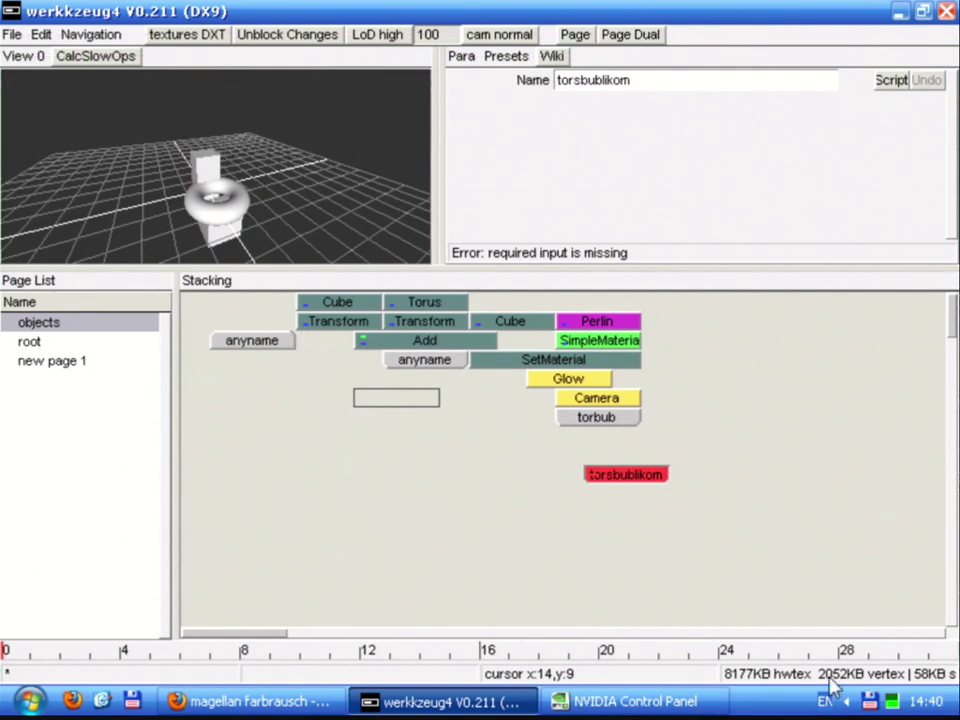
Switch to Total Commander and go up from the wz4 folder to fr-063\_data
left_click(133, 701)
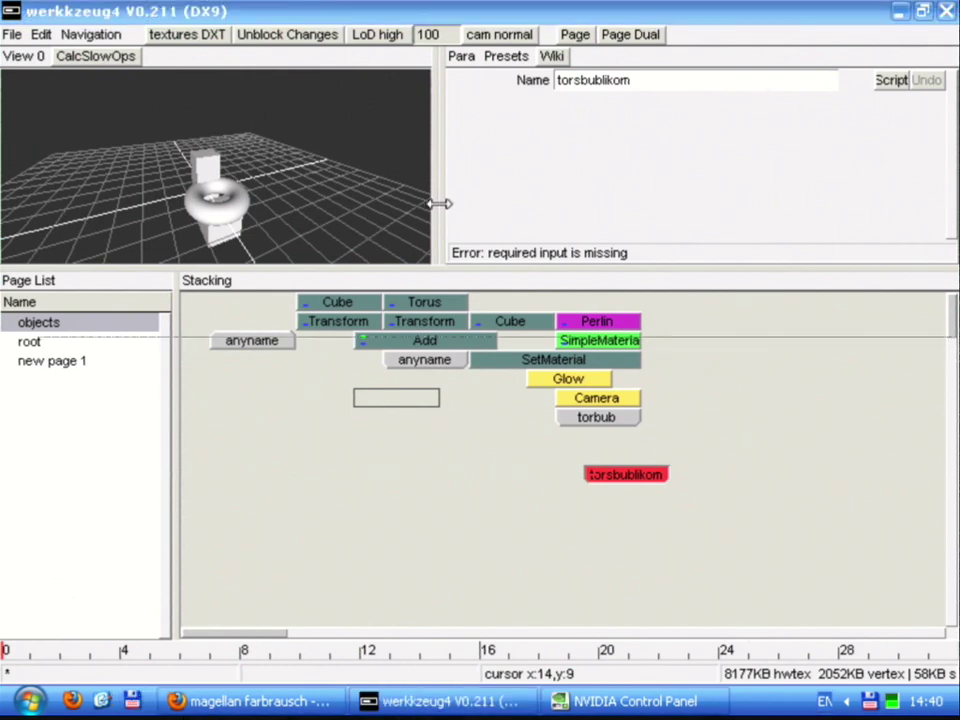
left_click(362, 500)
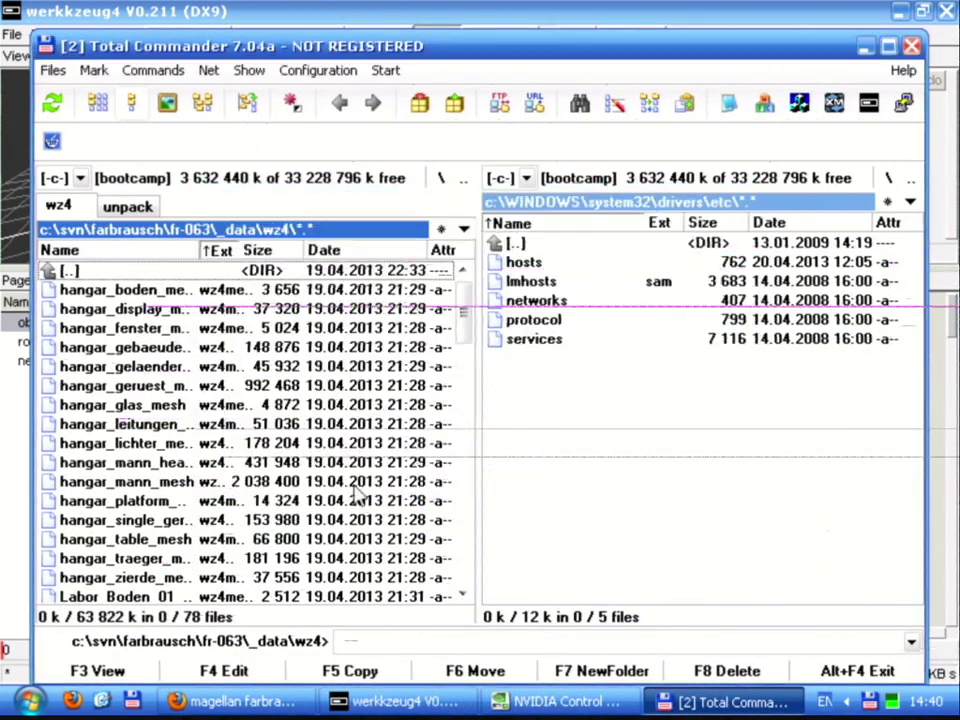
double_click(68, 270)
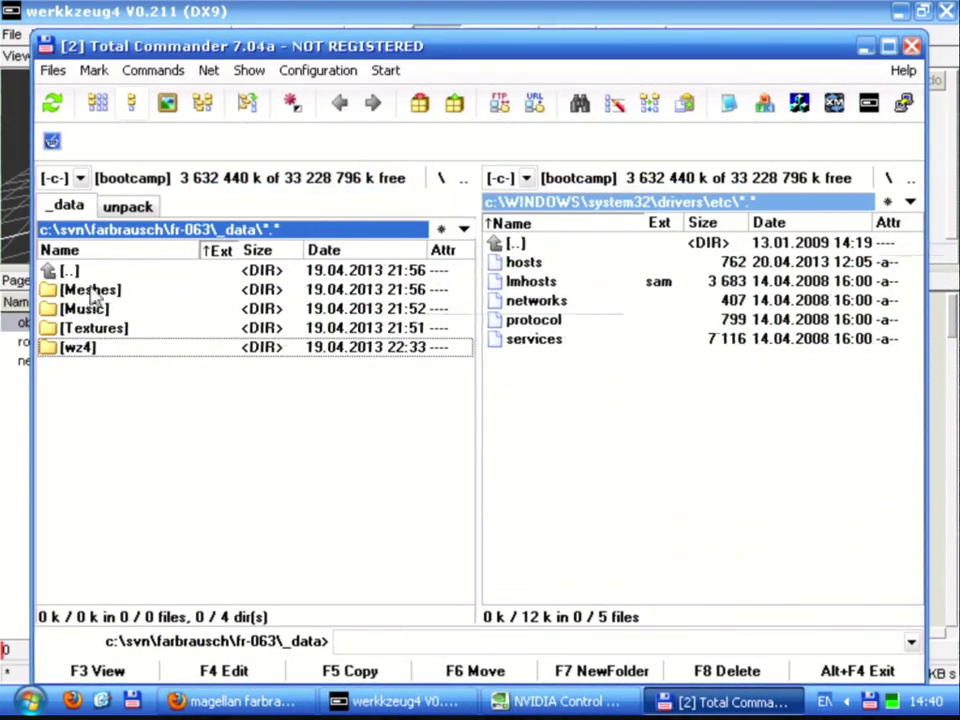
Go up to the fr-063 folder and open fr-063_chaos.wz4 in werkkzeug4
key("BackSpace")
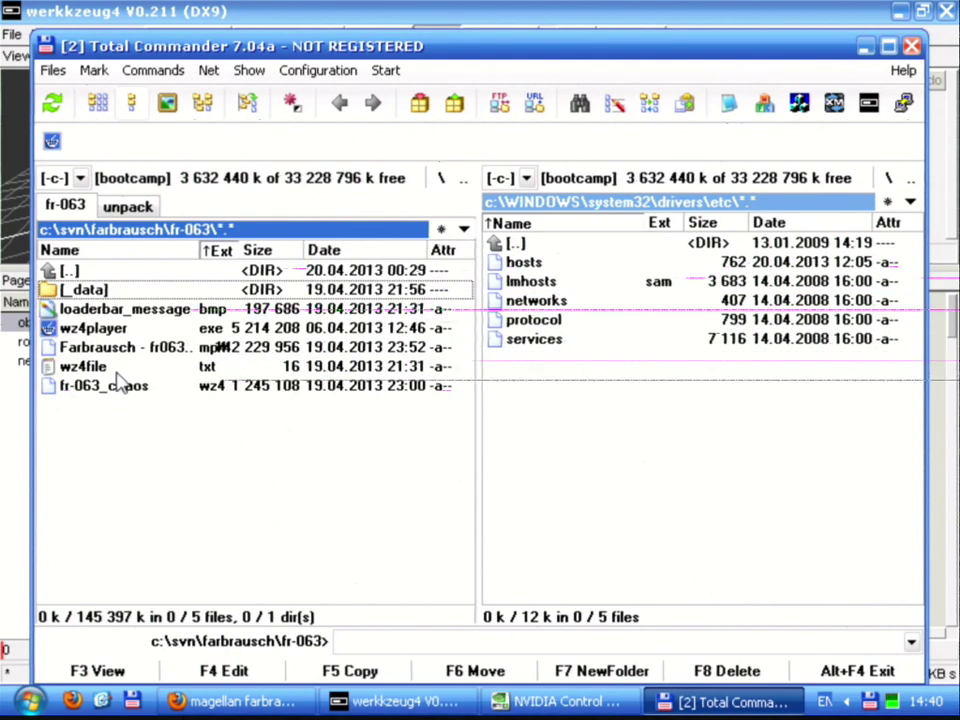
left_click(112, 385)
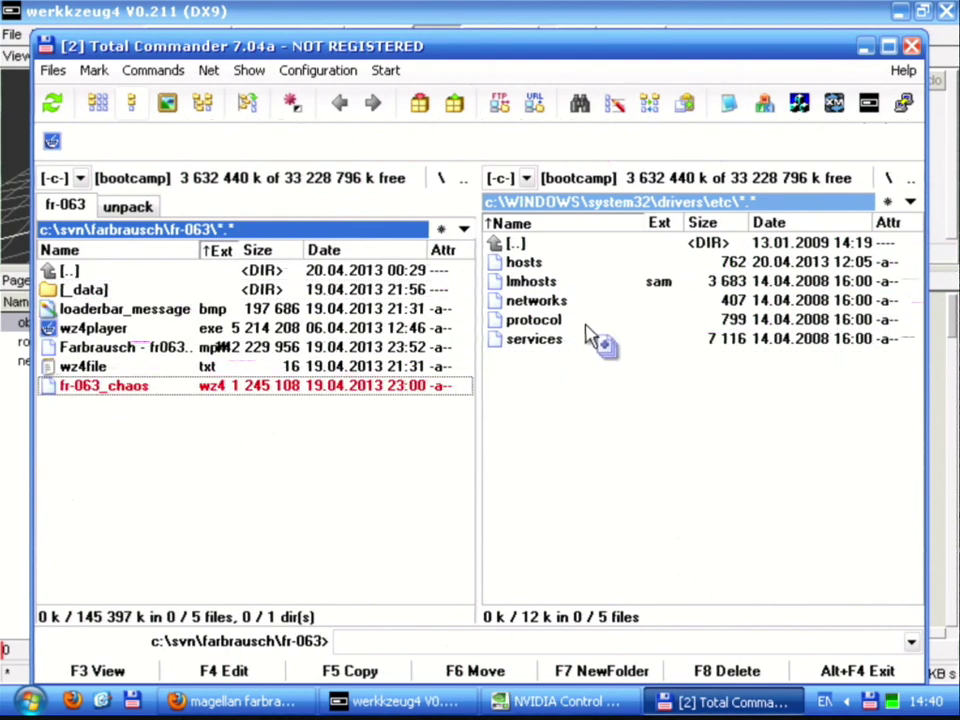
left_click(868, 108)
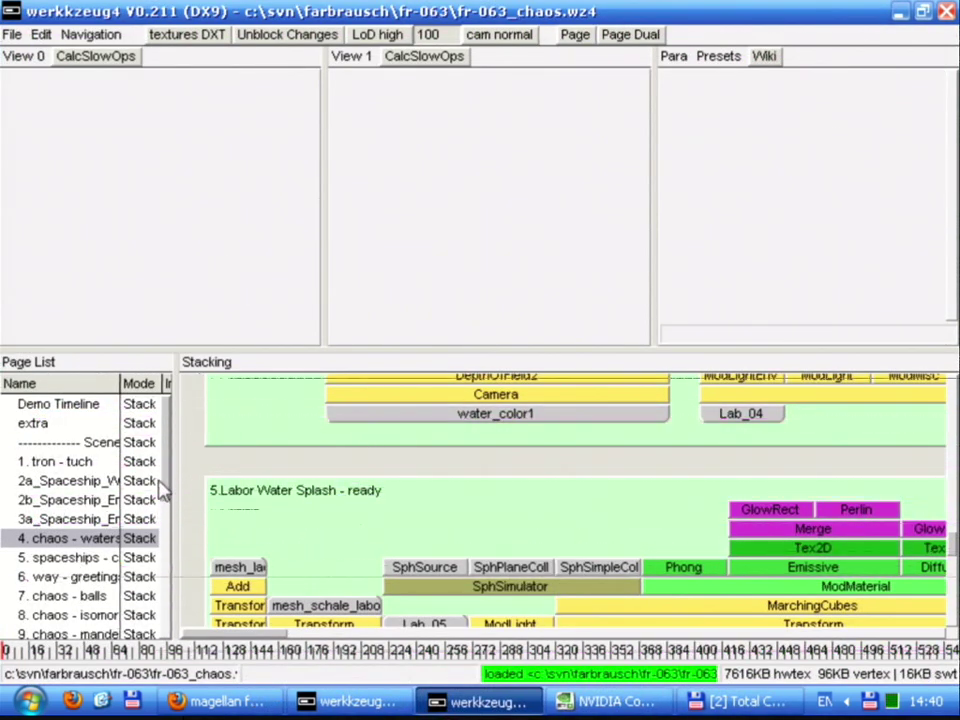
Open page 9, the chaos mandel scene, and view the parameters of its FR063_SpritesExt operator
left_click_drag(162, 489, 166, 532)
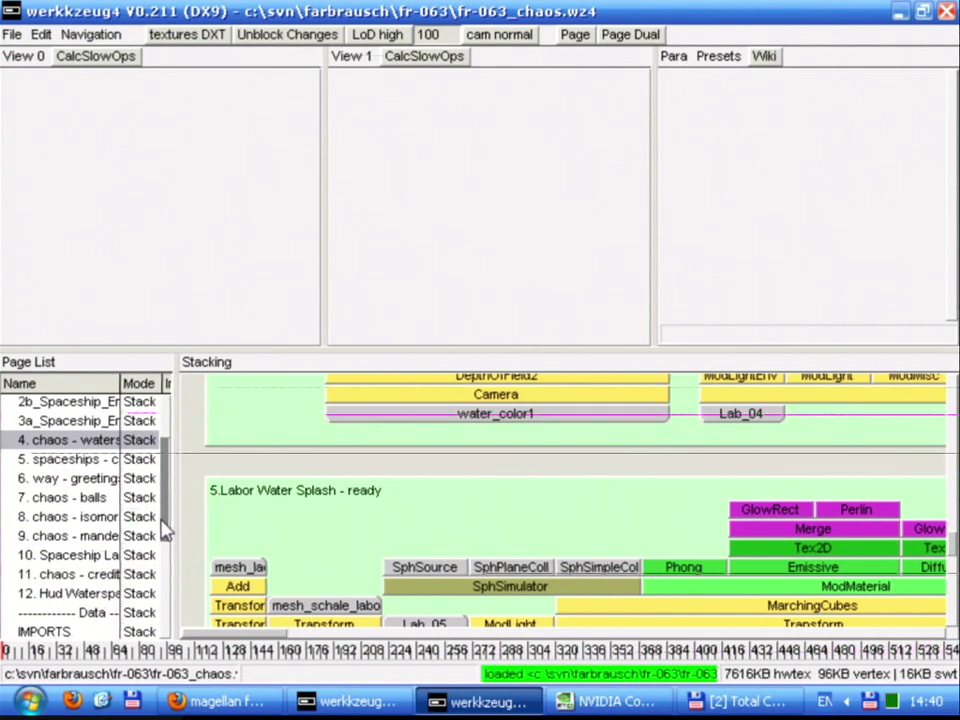
left_click(86, 536)
scroll(790, 508, "down", 3)
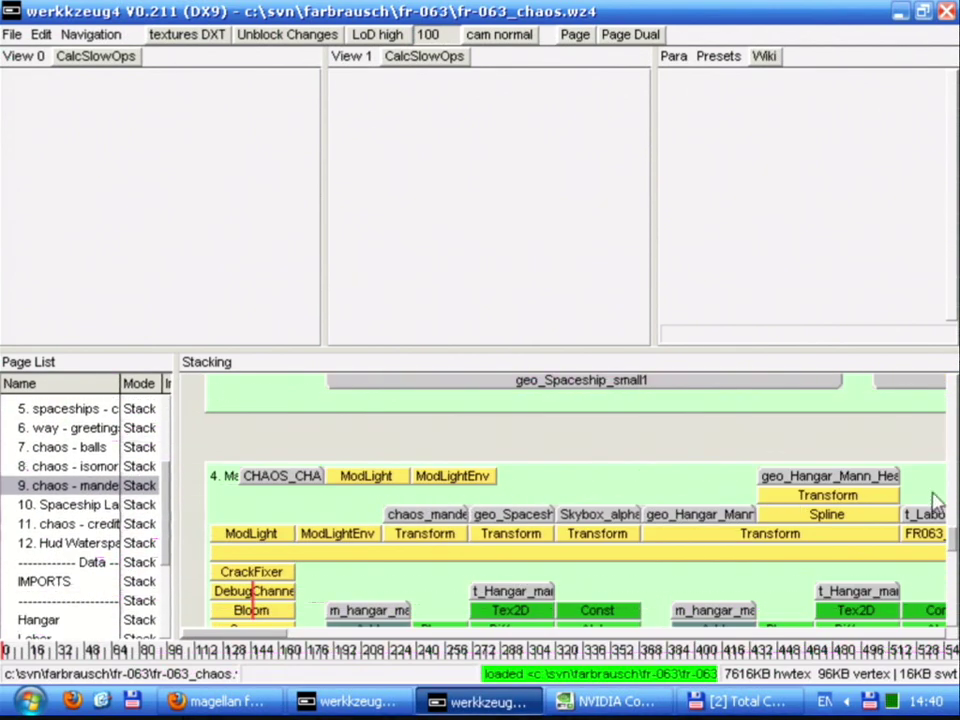
left_click(943, 535)
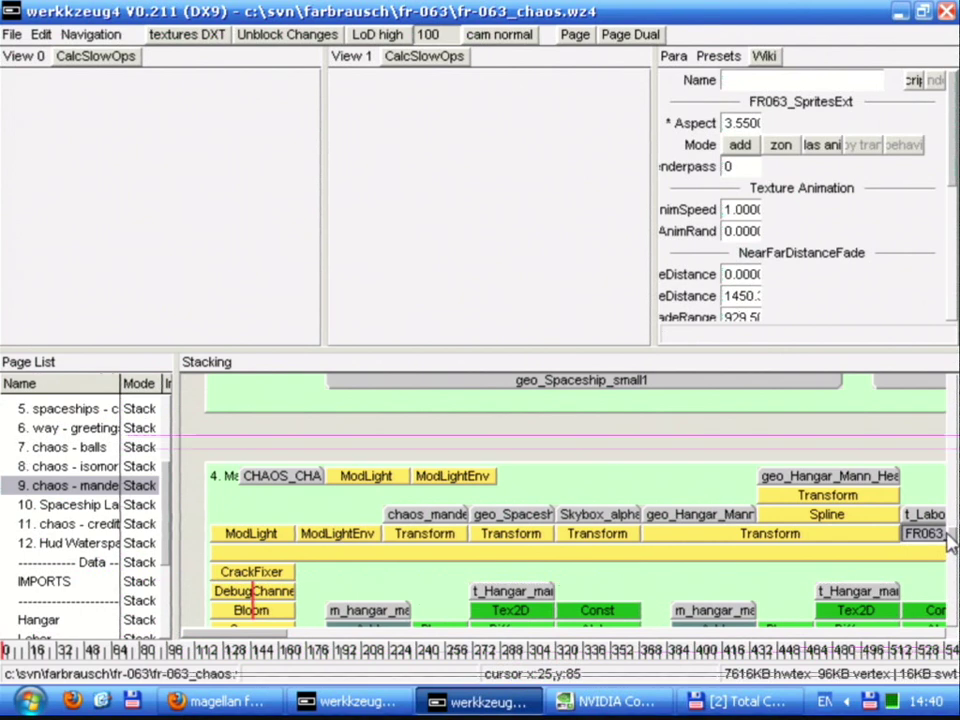
scroll(955, 545, "down", 2)
Show the chaos_mandel_3 store in View 0, maximize that view, and restore the normal layout
left_click(250, 586)
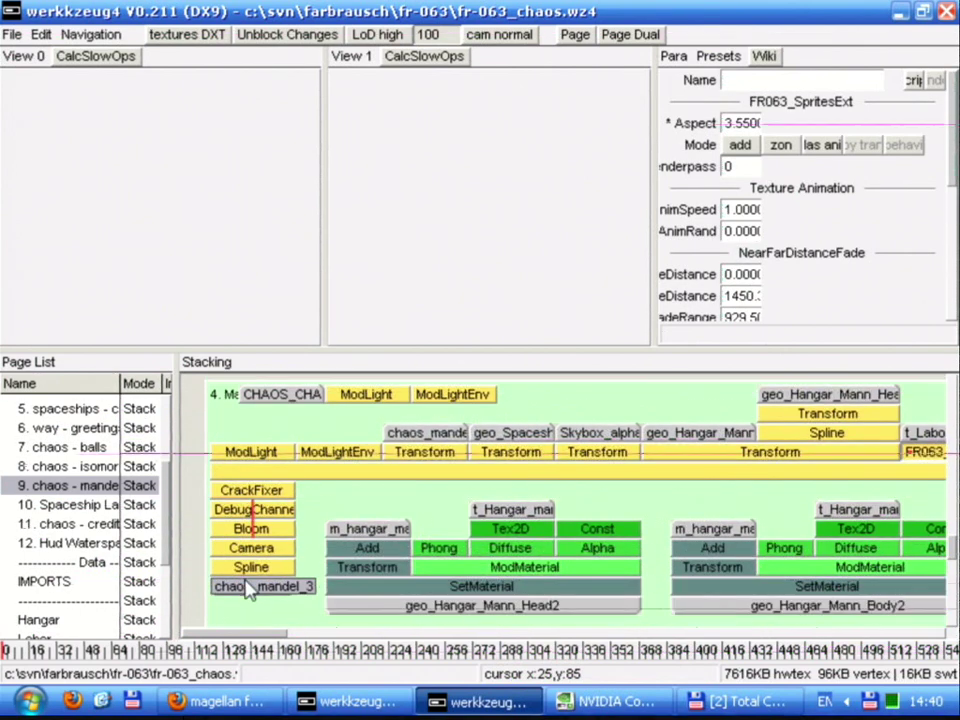
key("1")
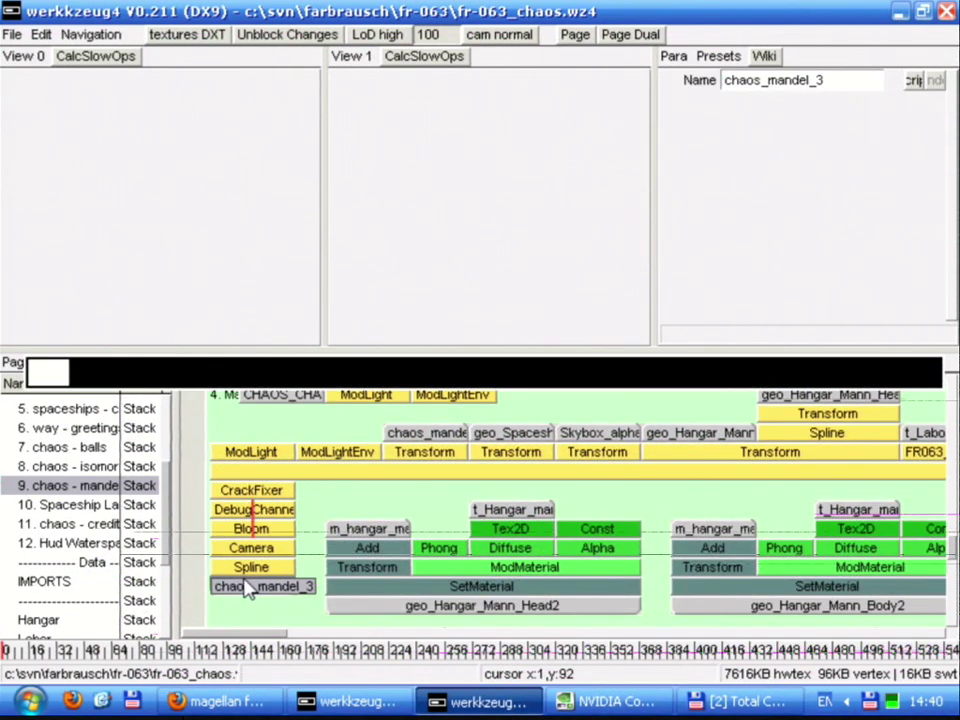
double_click(252, 585)
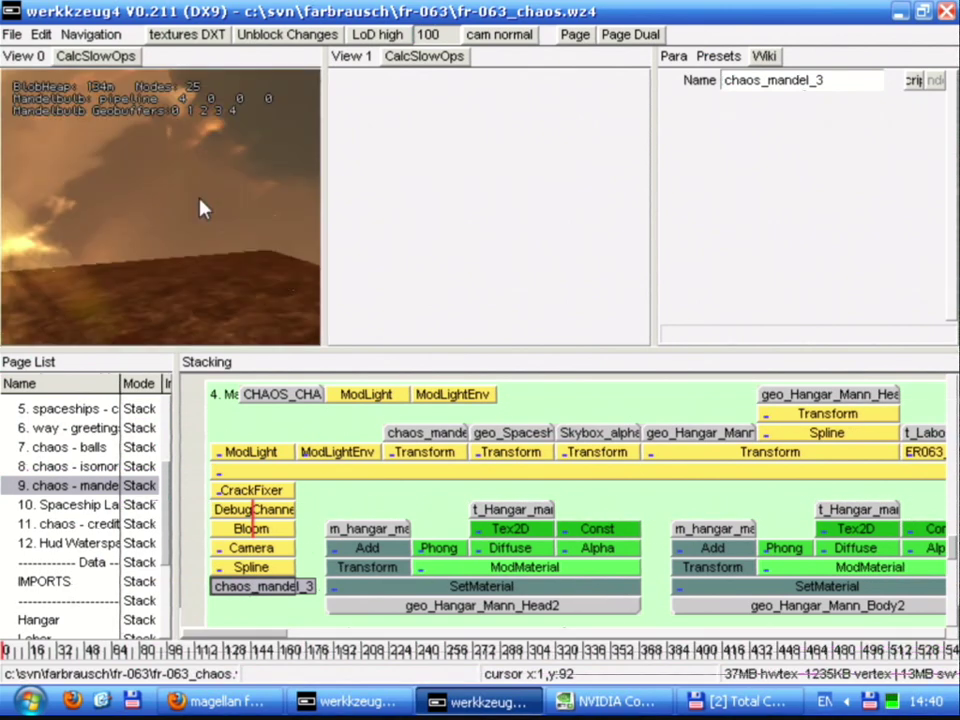
key("Tab")
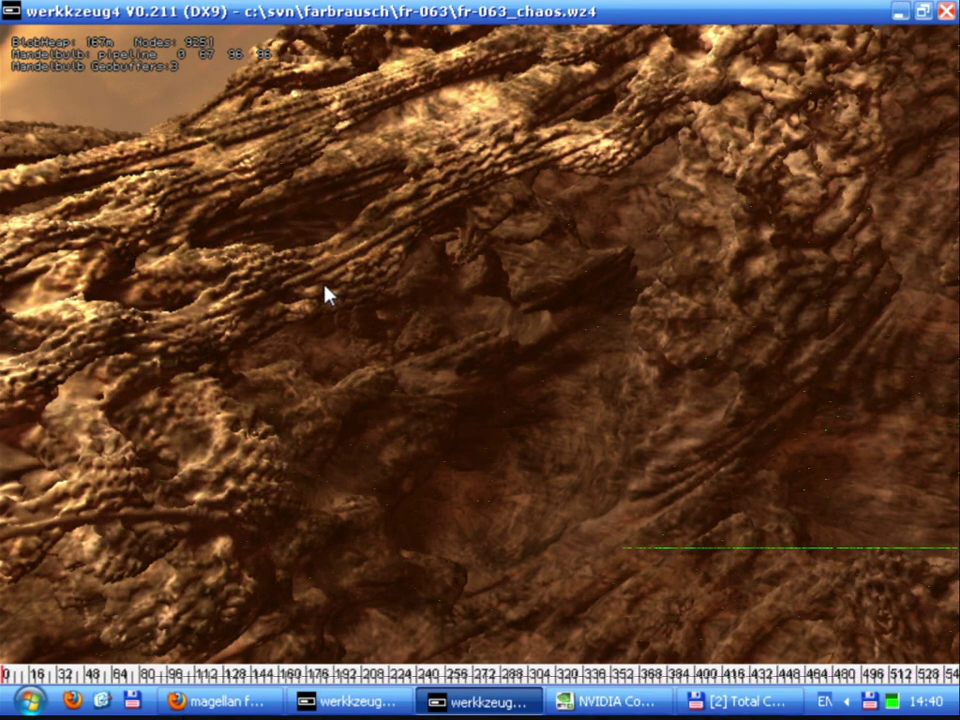
key("Tab")
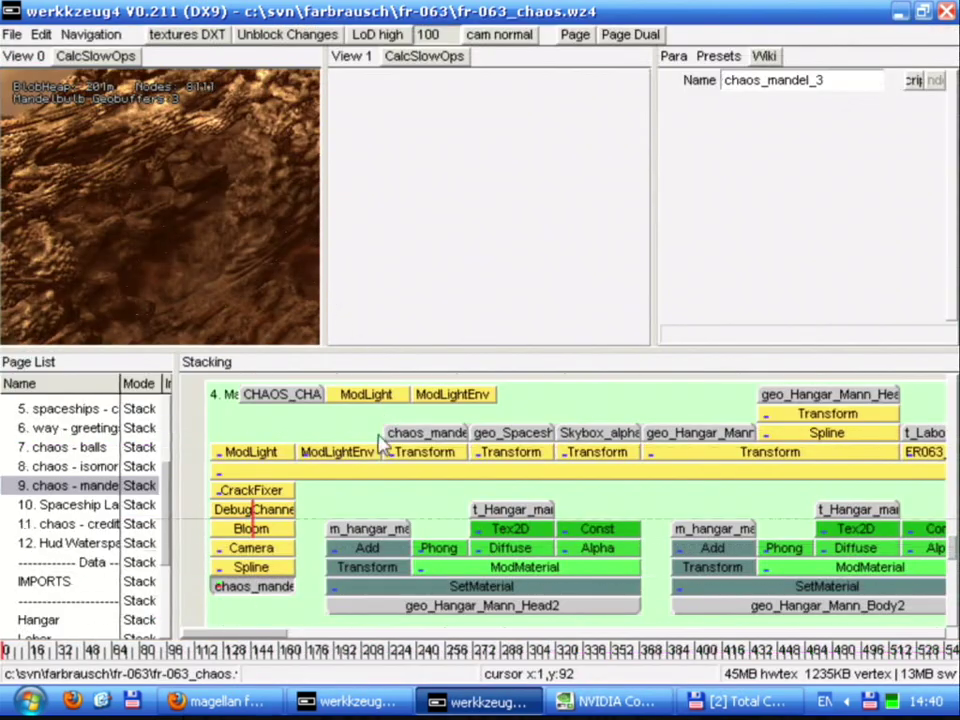
Search Find Store for "mand" and jump to the stored operator mandelisodataq
left_click(305, 424)
key("f")
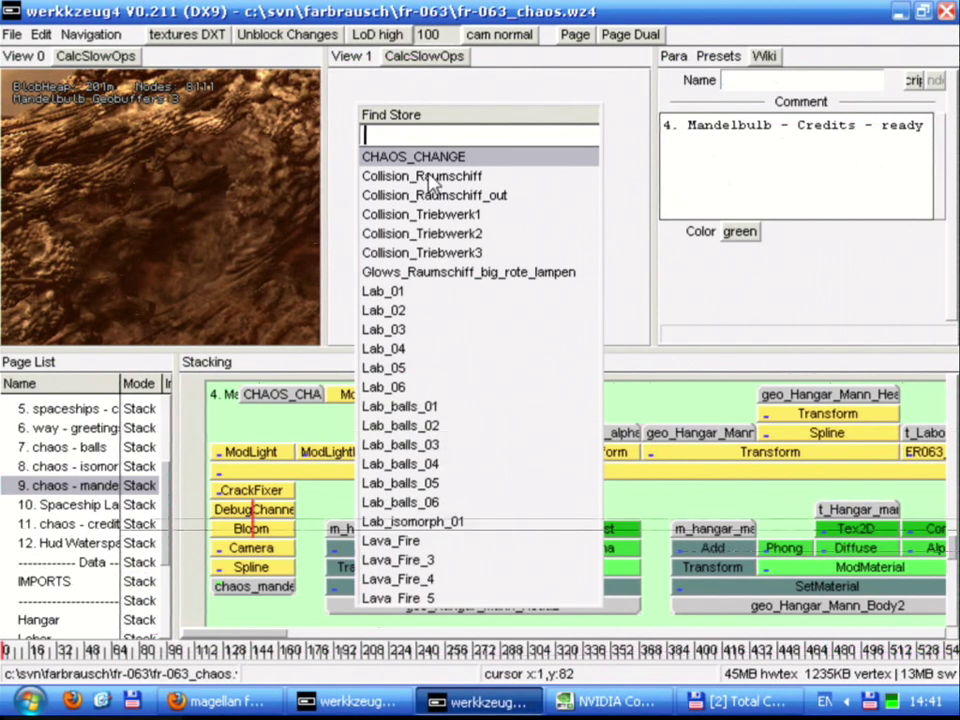
type("chaos")
key("BackSpace")
key("BackSpace")
key("BackSpace")
key("BackSpace")
key("BackSpace")
type("me")
key("BackSpace")
type("and")
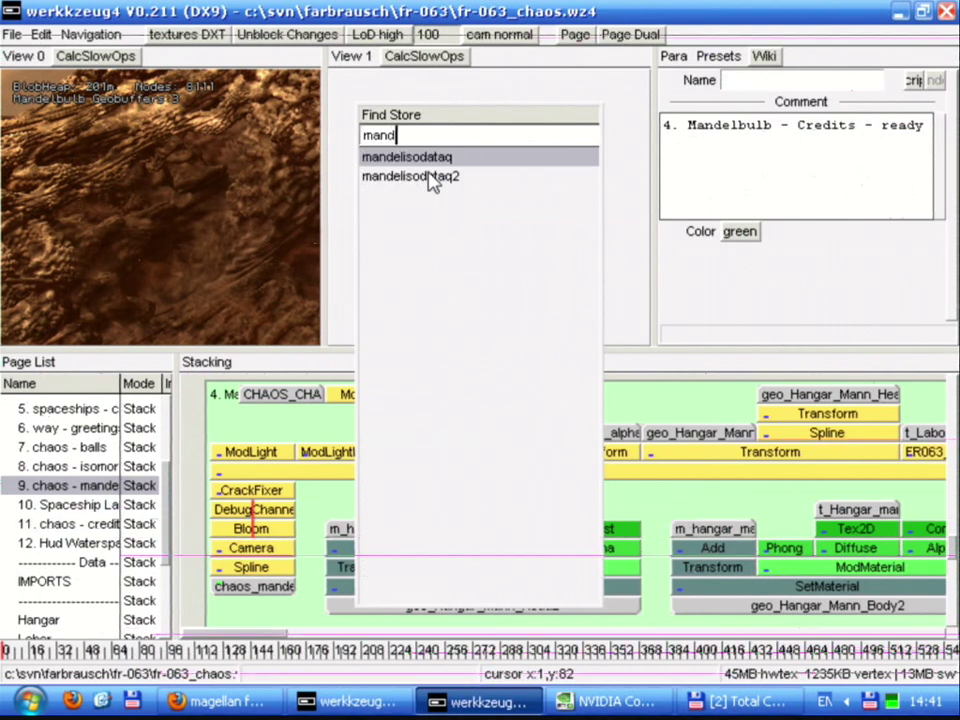
key("Return")
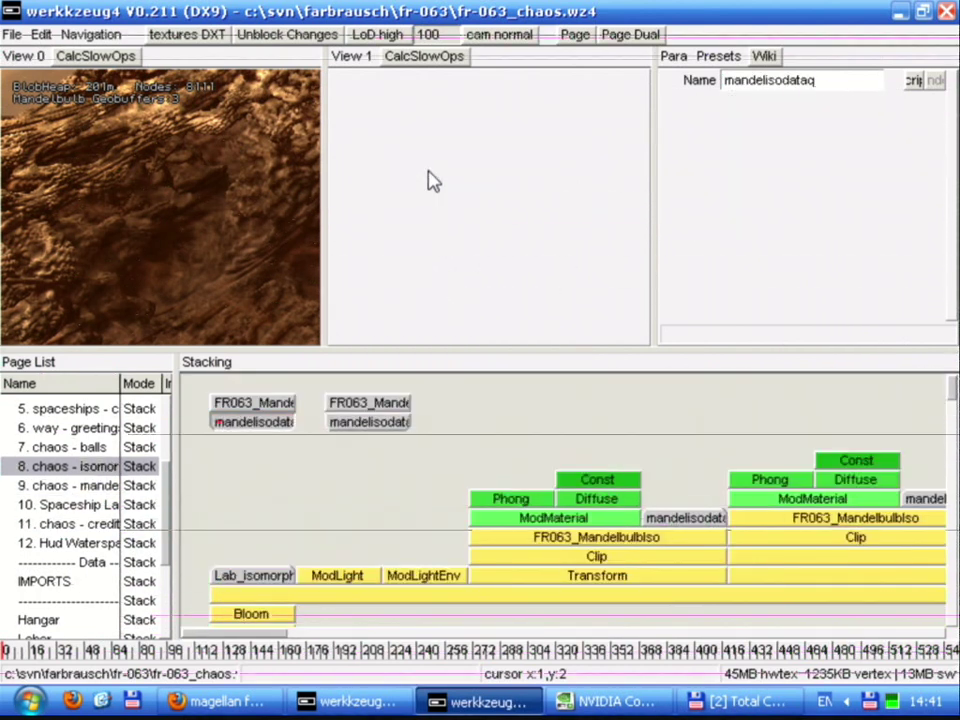
Check the FR063_MandelbulbIsoData operator and the mandelisodataq store beneath it, along with the stacks further down the page
left_click(255, 402)
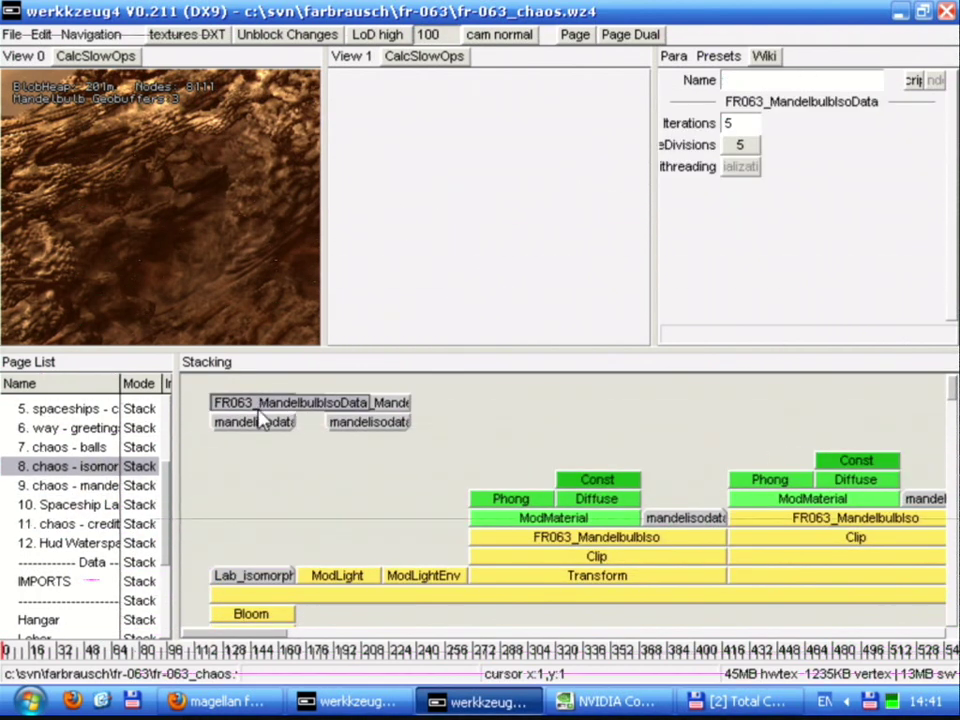
left_click(259, 422)
scroll(441, 517, "down", 5)
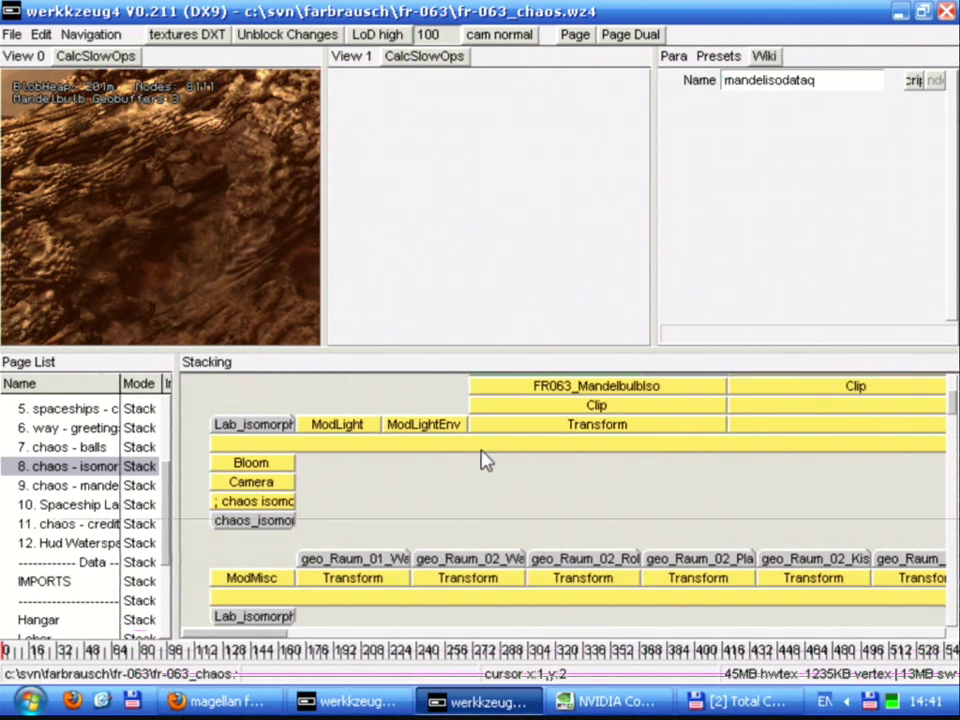
Switch back to the werkkzeug4 window with the torus-and-cube scene and open new page 1
key("alt+Tab")
key("Tab")
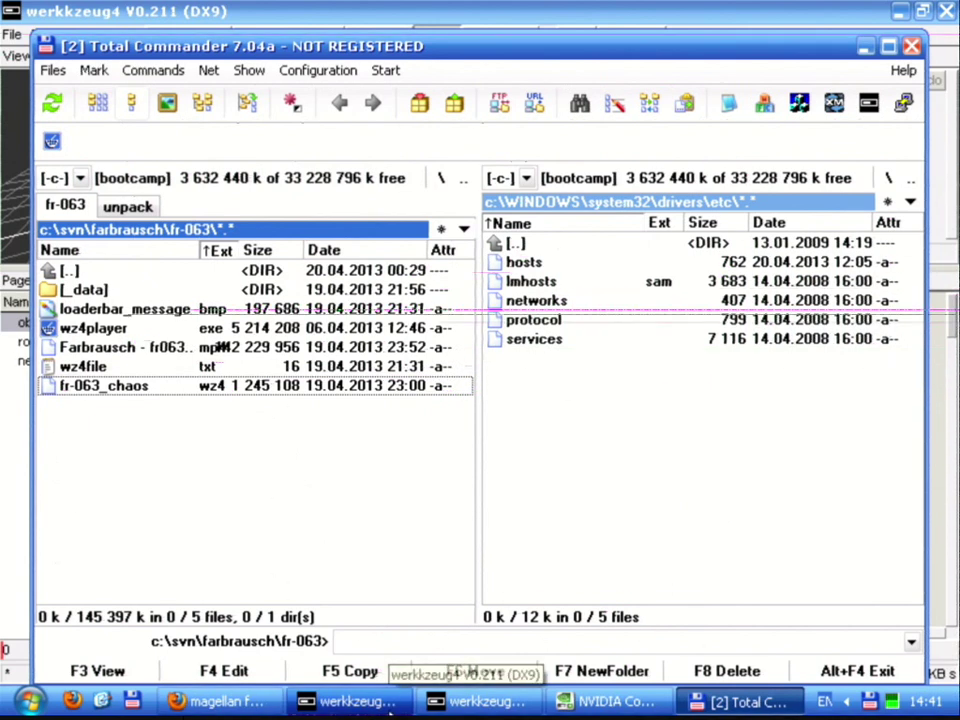
left_click(350, 702)
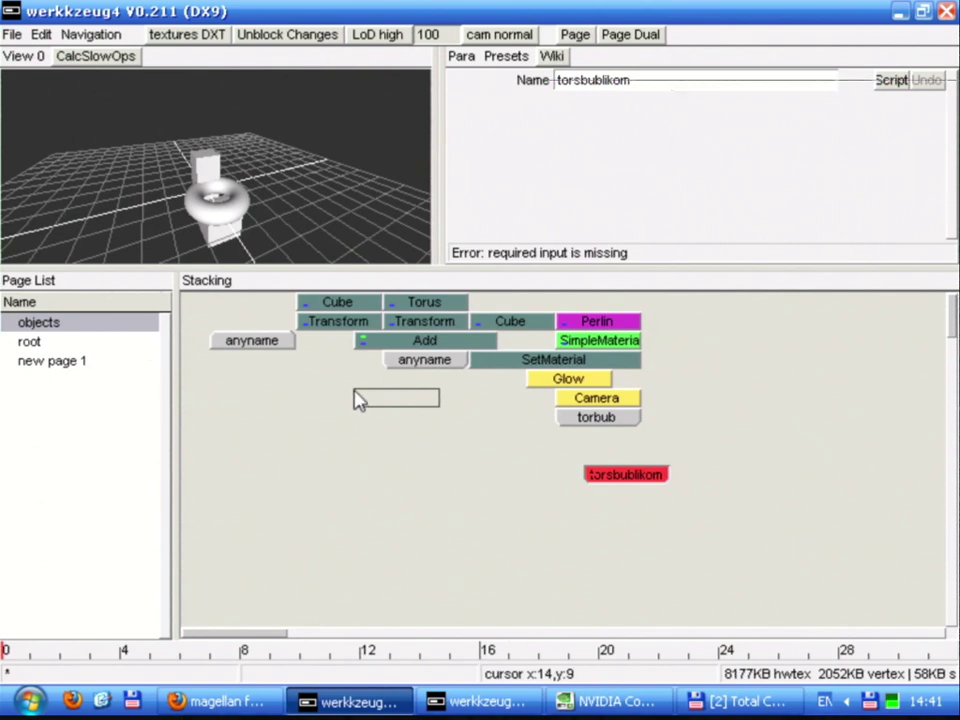
left_click(69, 366)
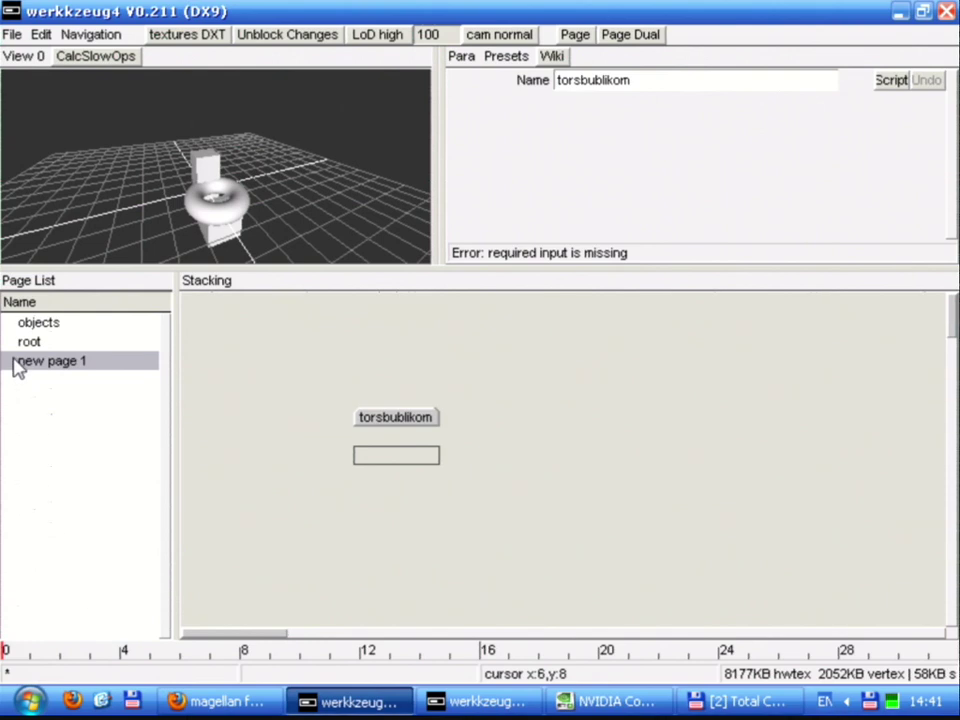
Add a second Load operator in the empty area above and to the left of the existing torsbublikom one
left_click(298, 360)
right_click(279, 362)
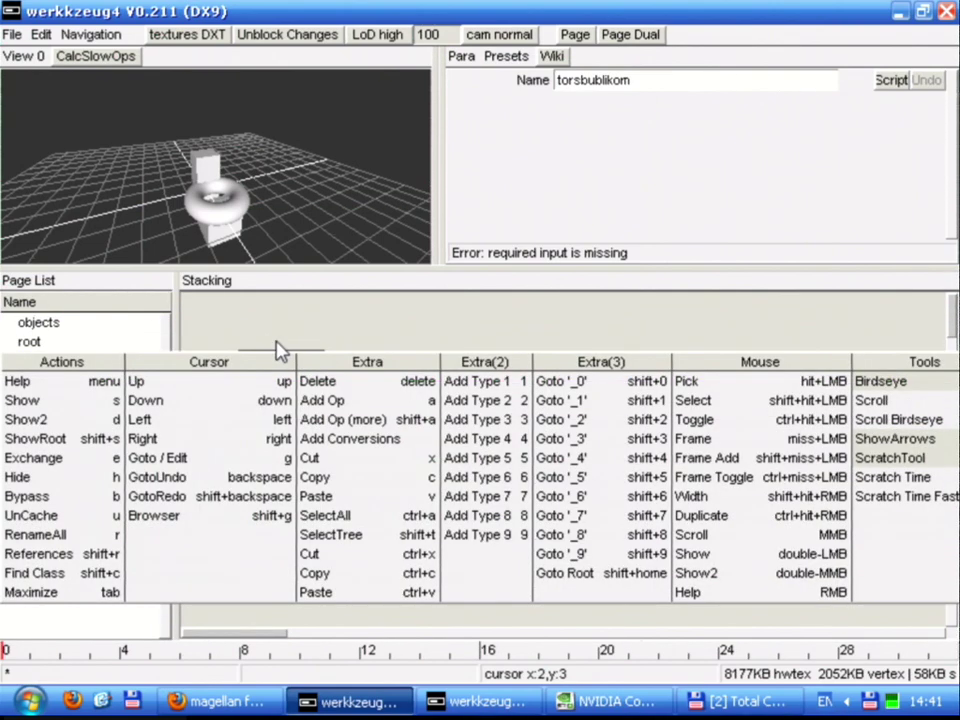
left_click(317, 328)
left_click(227, 361)
right_click(227, 361)
key("l")
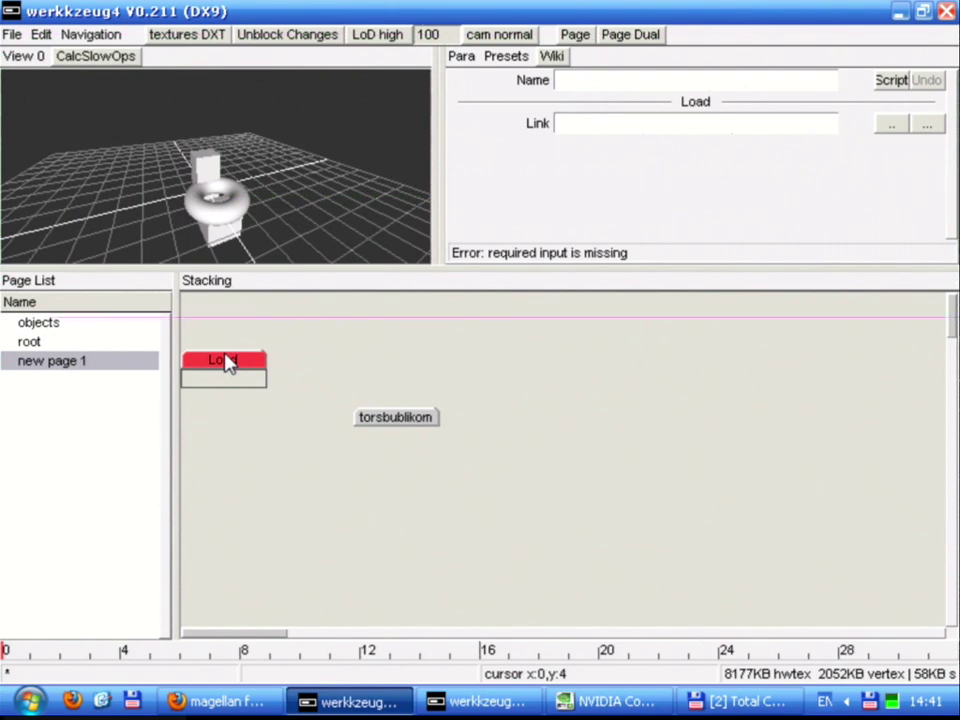
Link the new Load operator to torsbublikom by picking it from the list of stored names
left_click(612, 125)
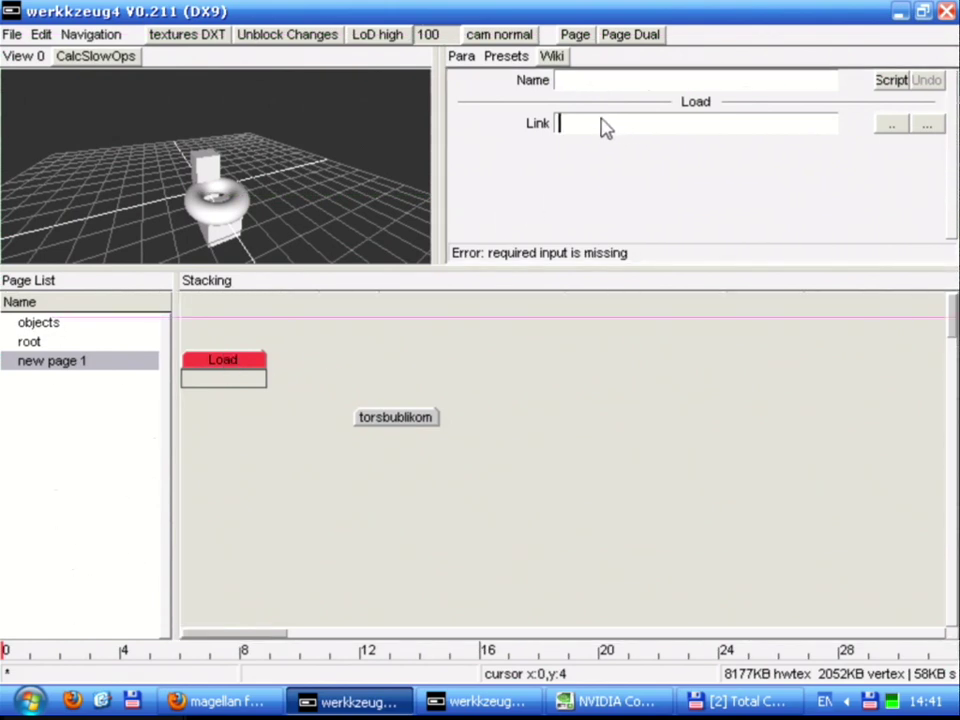
left_click(910, 125)
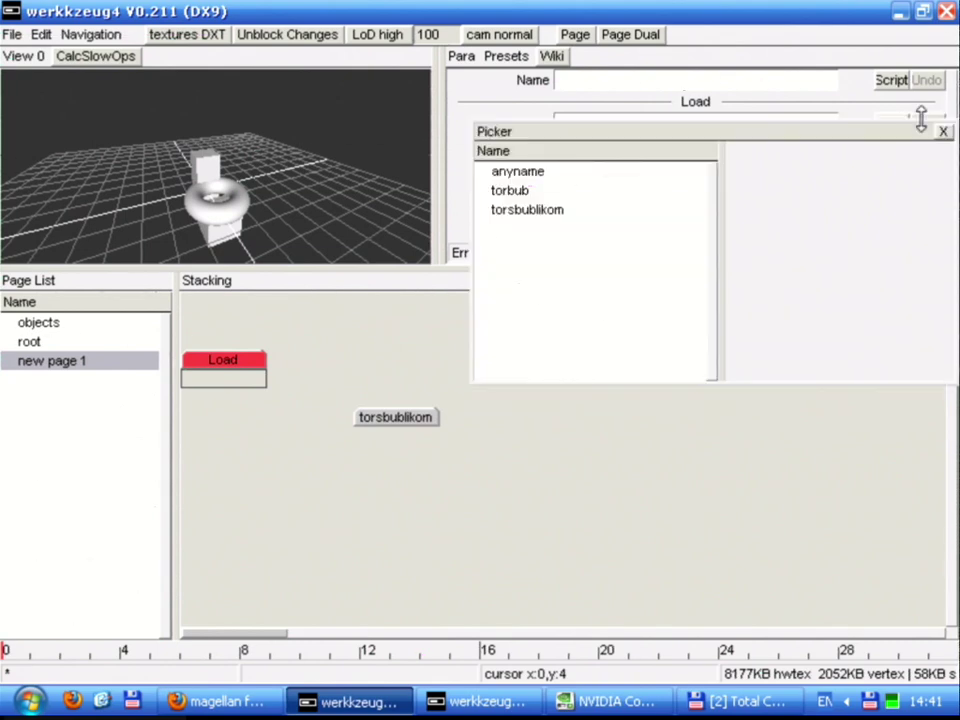
left_click(943, 133)
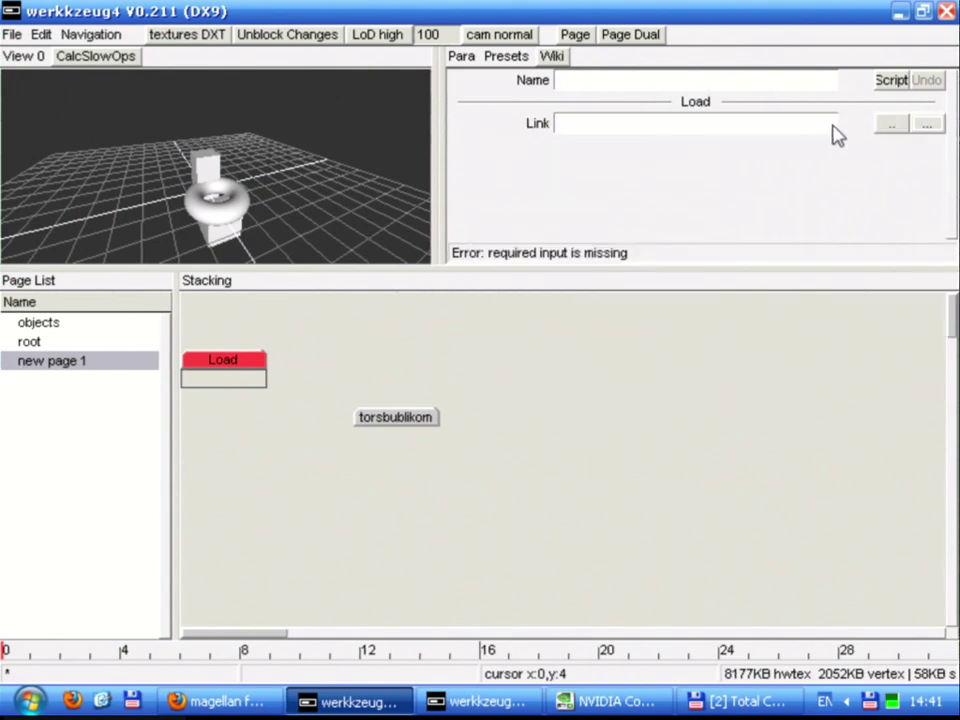
left_click(925, 125)
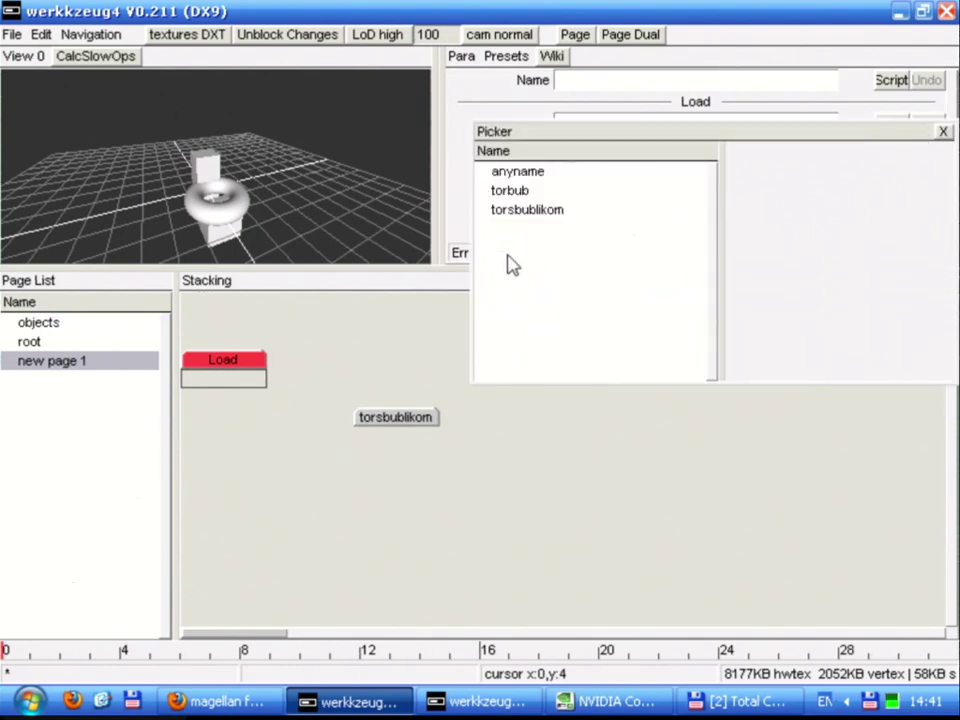
double_click(520, 212)
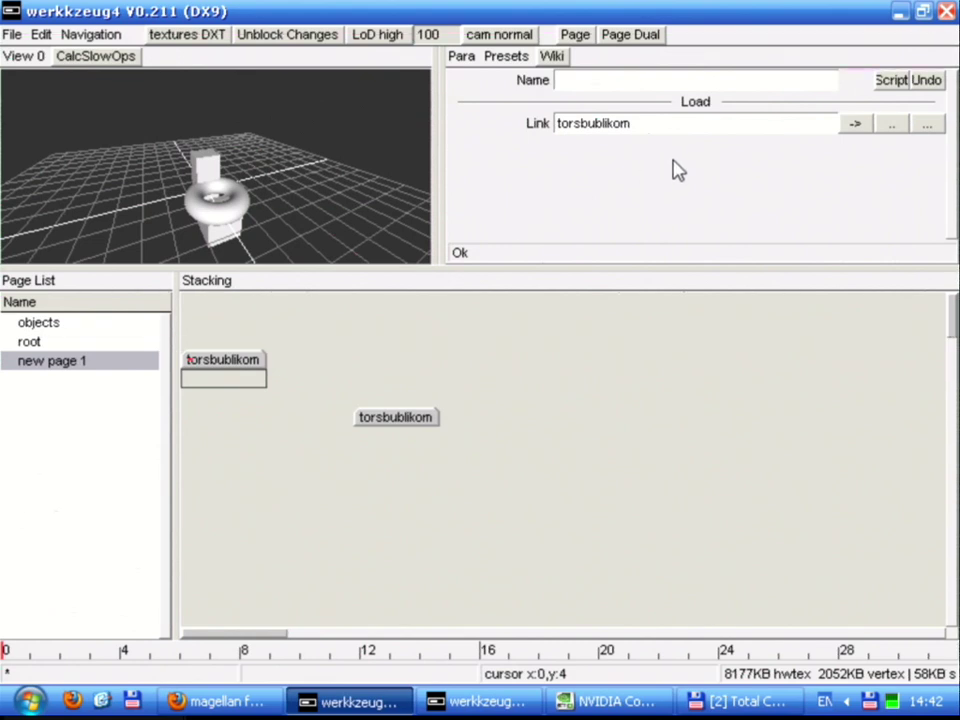
left_click(375, 328)
right_click(394, 350)
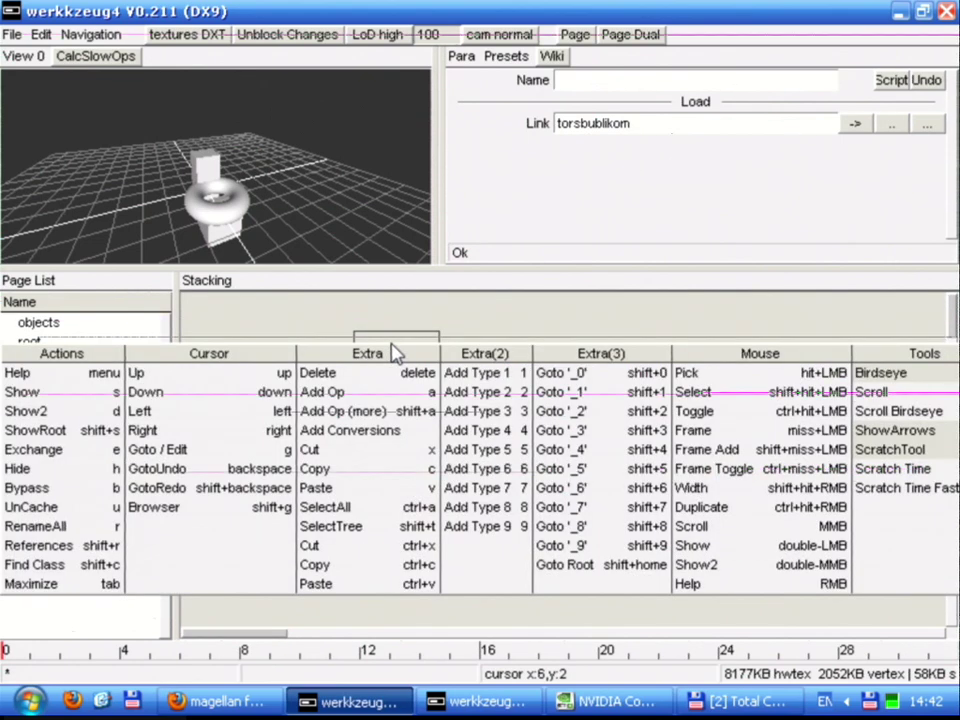
left_click(396, 336)
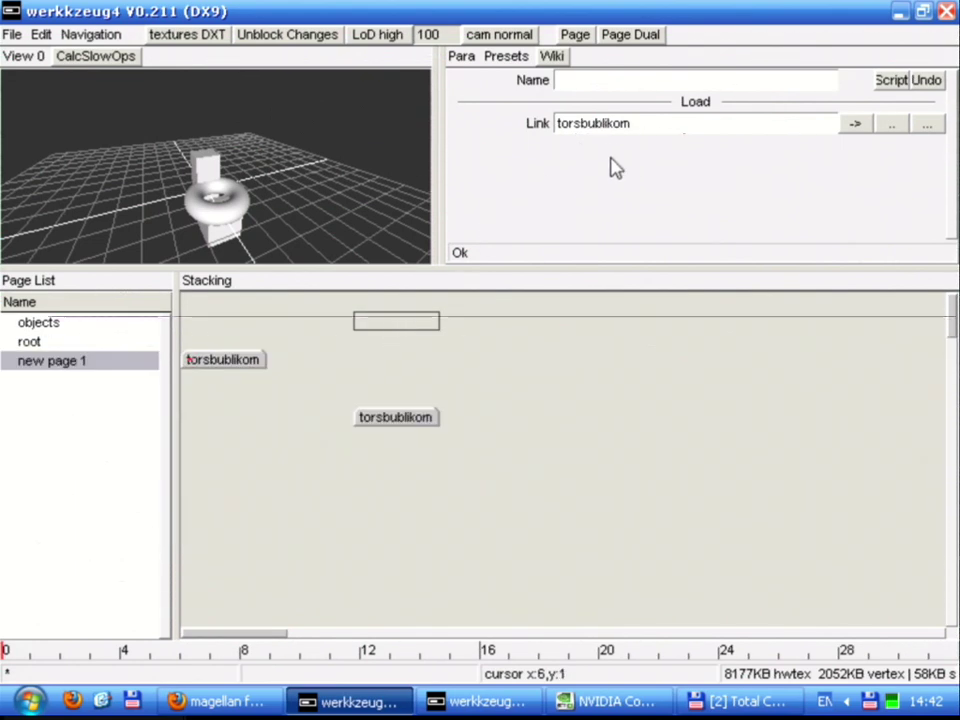
Review the stored names in the link Picker, compare them with the objects page, and close the Picker
left_click(932, 125)
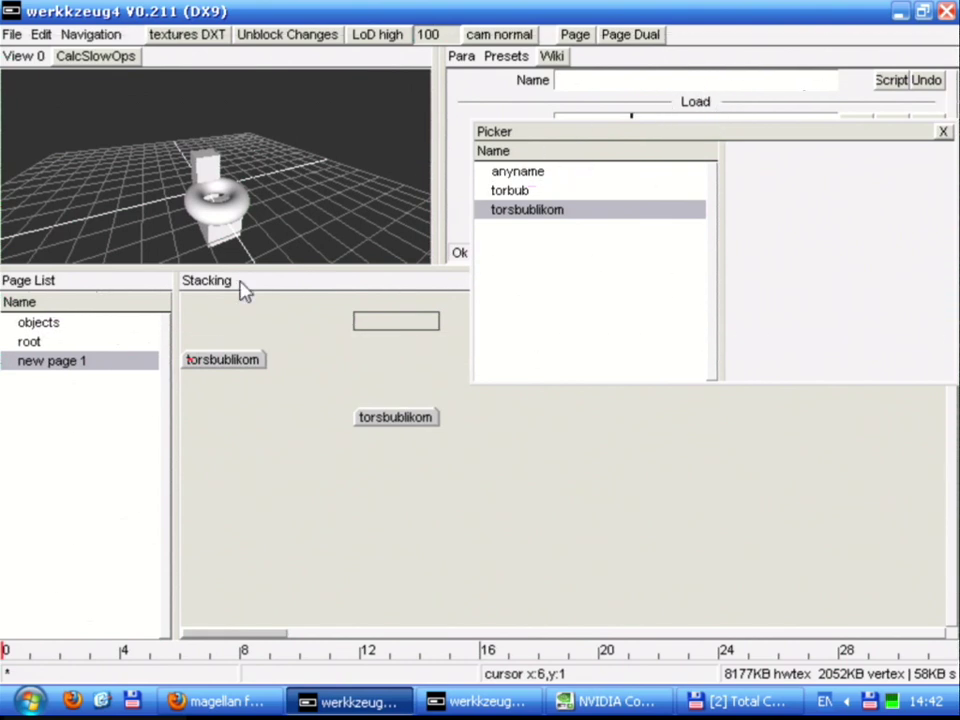
left_click_drag(259, 222, 277, 222)
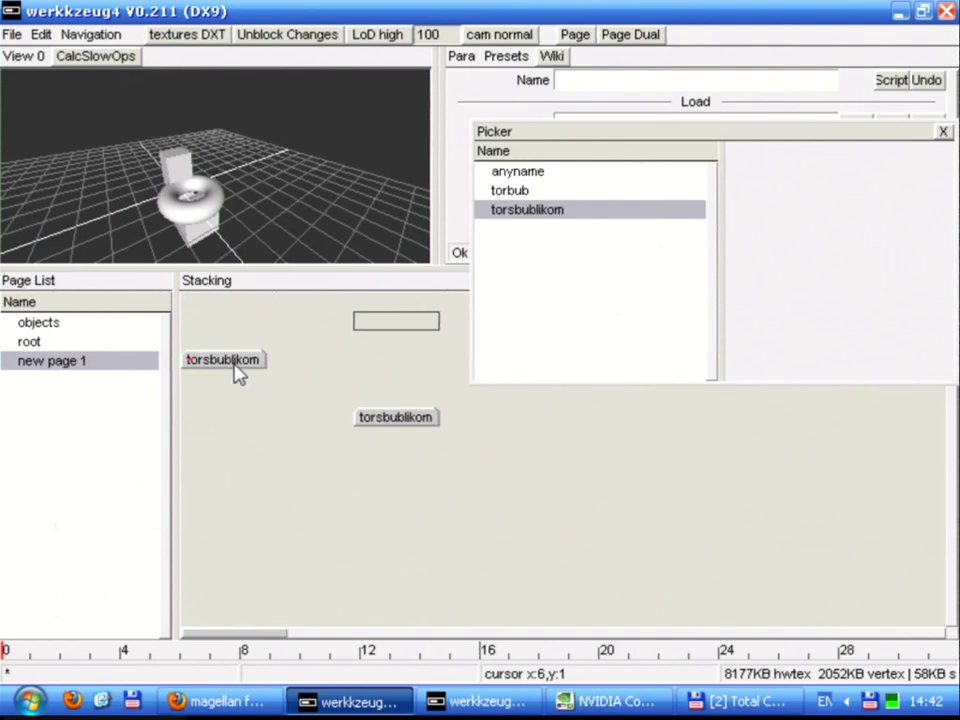
left_click(228, 443)
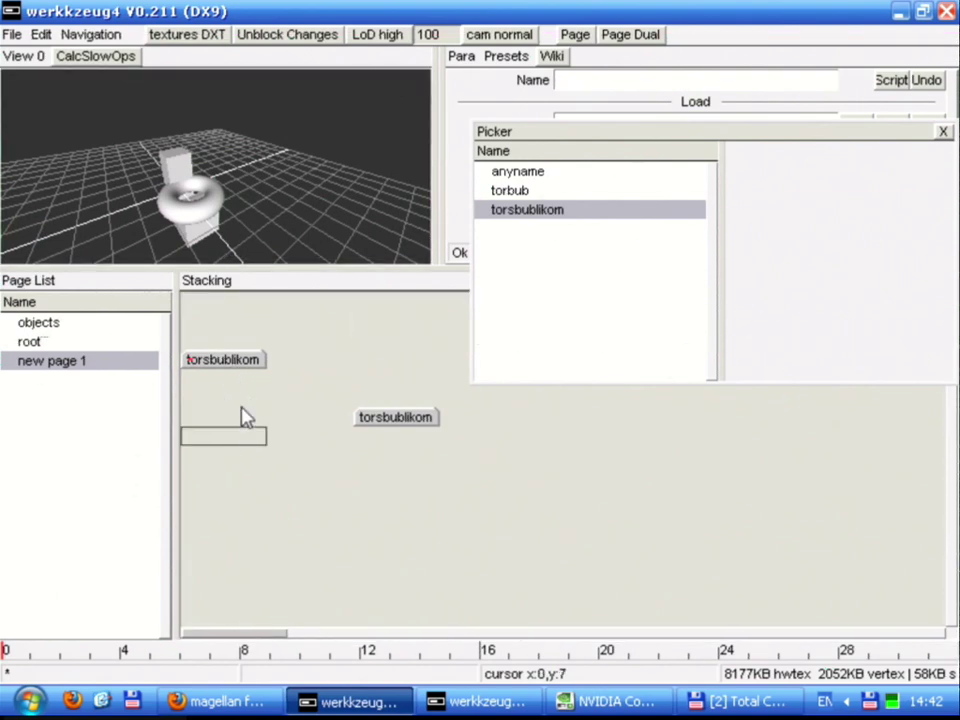
left_click(37, 324)
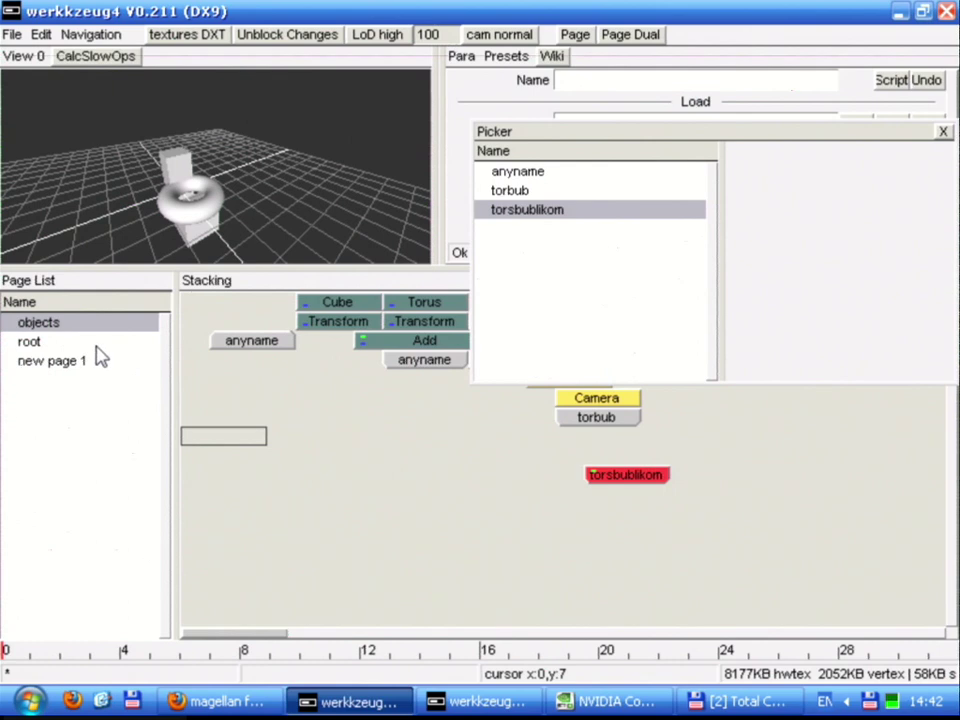
left_click(326, 418)
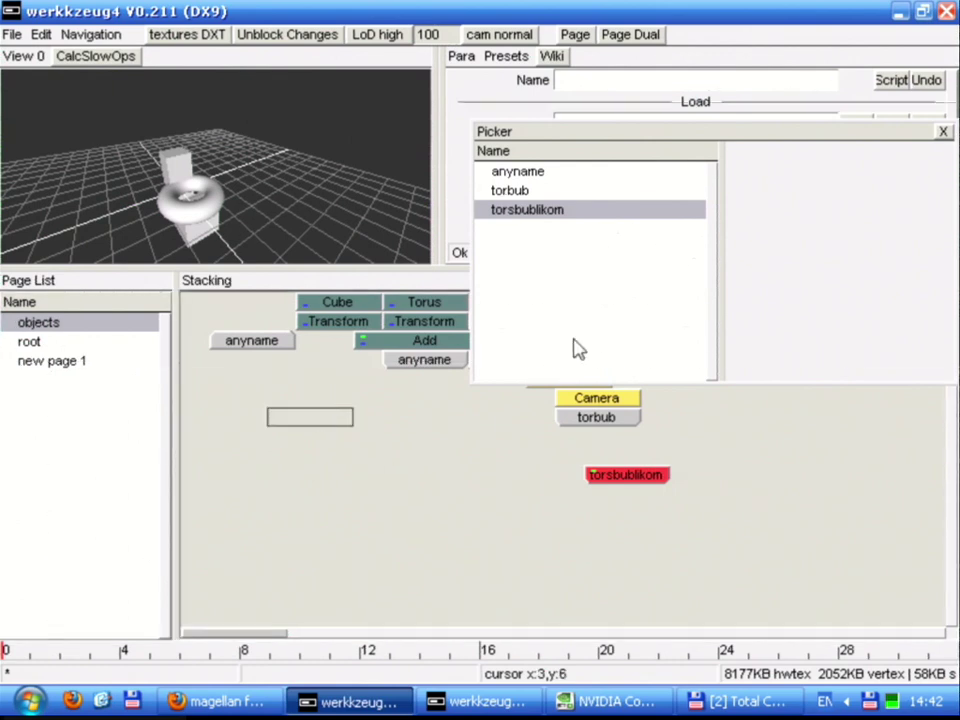
left_click(943, 133)
left_click(716, 403)
left_click(714, 328)
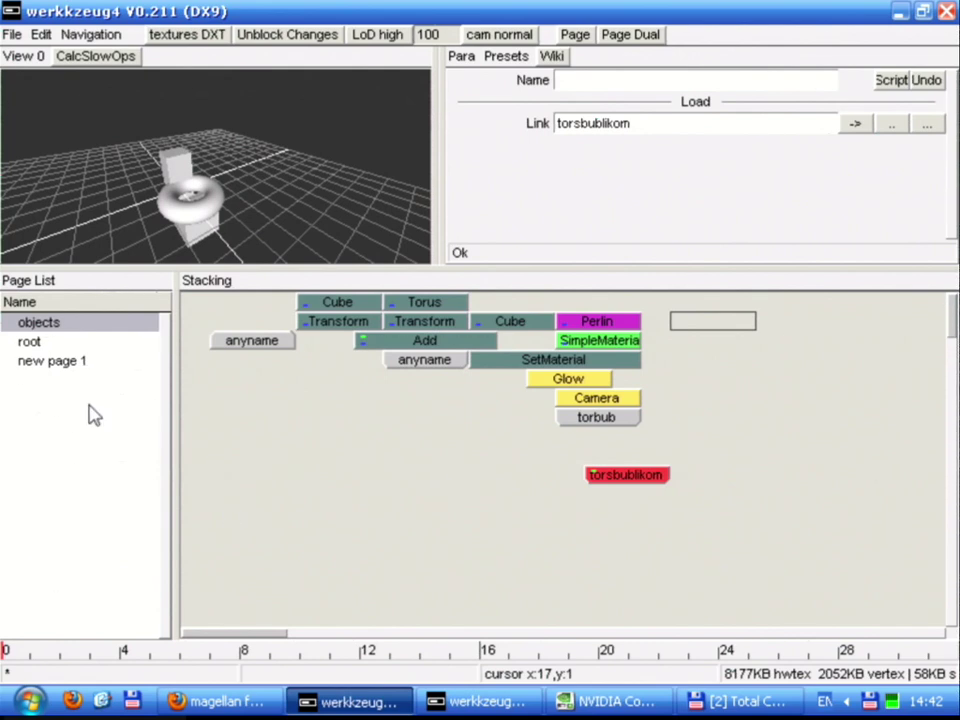
Delete both torsbublikom Load operators from new page 1
left_click(47, 362)
left_click_drag(432, 480, 214, 336)
key("Delete")
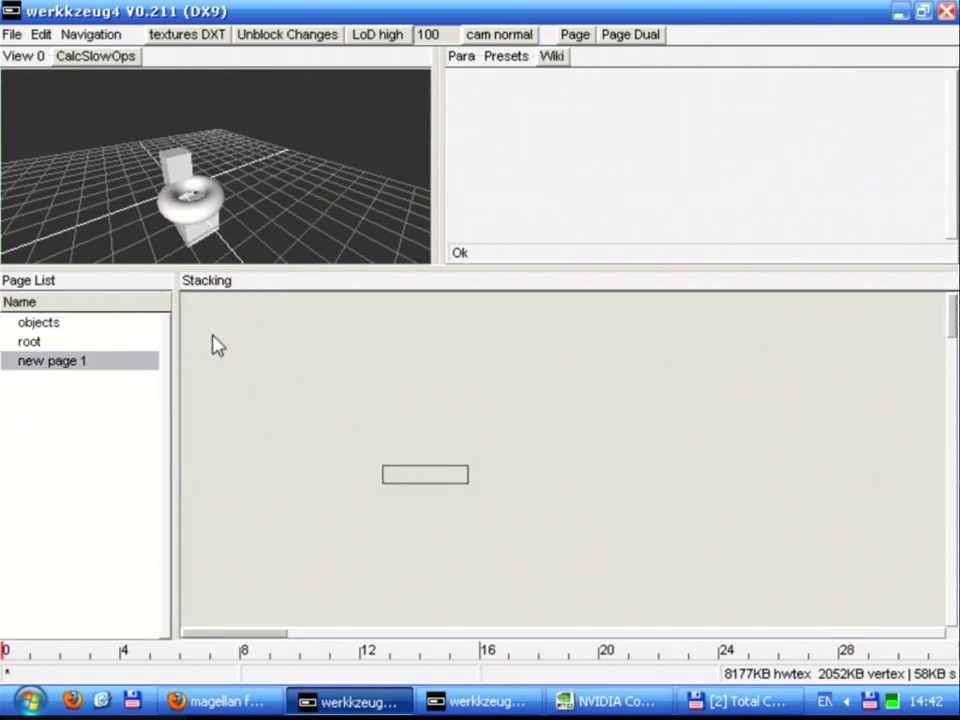
Add a Cell bitmap generator near the start of new page 1, show its texture, and enlarge the preview area
right_click(214, 343)
mouse_move(286, 386)
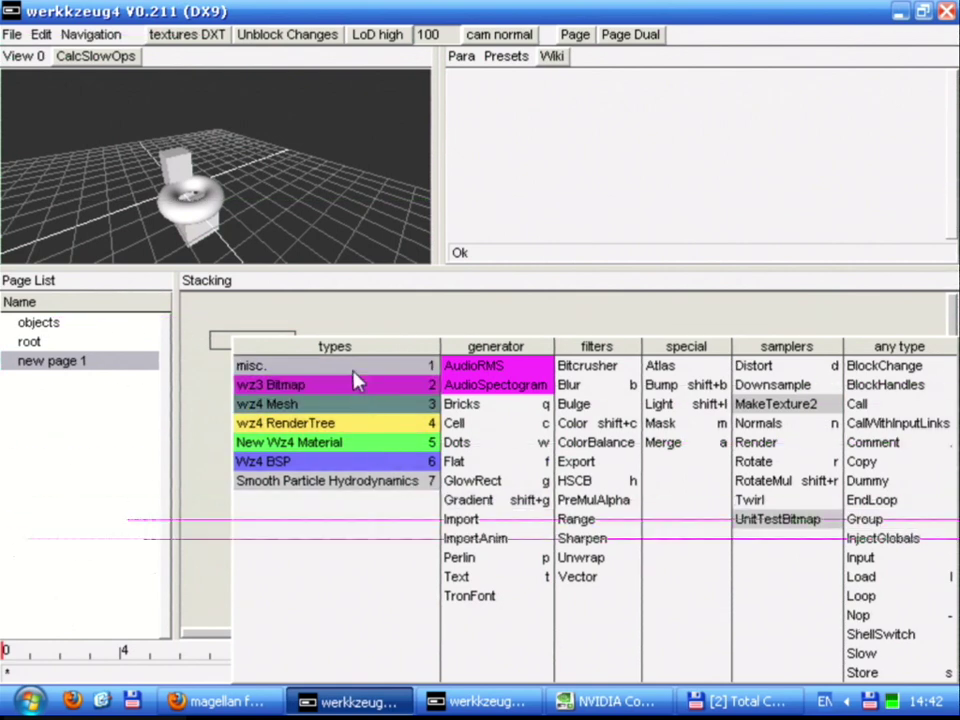
left_click(508, 429)
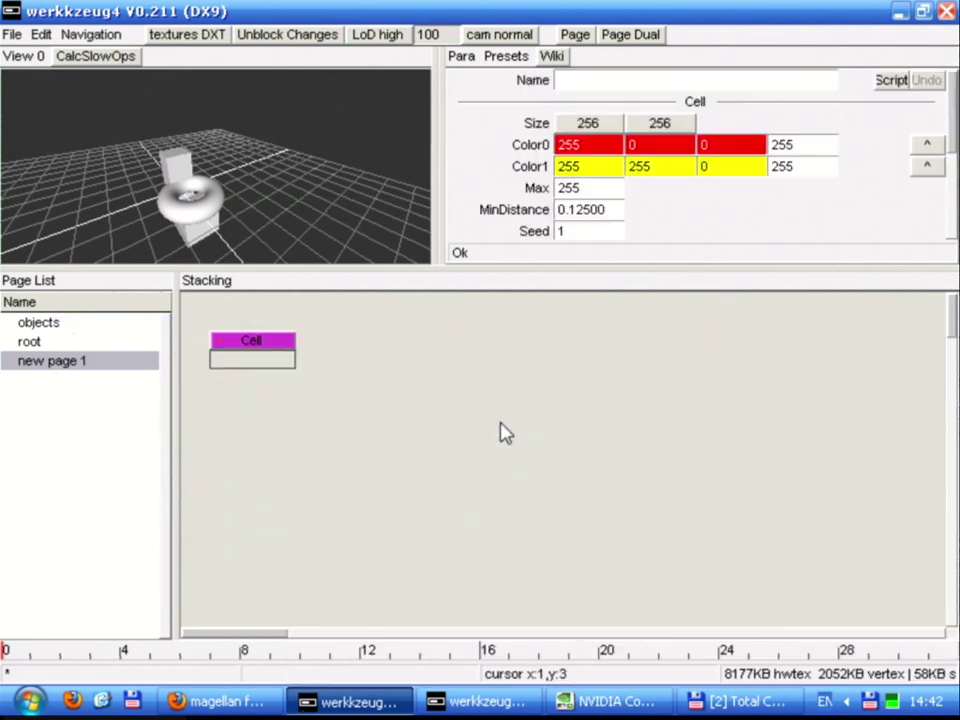
double_click(250, 346)
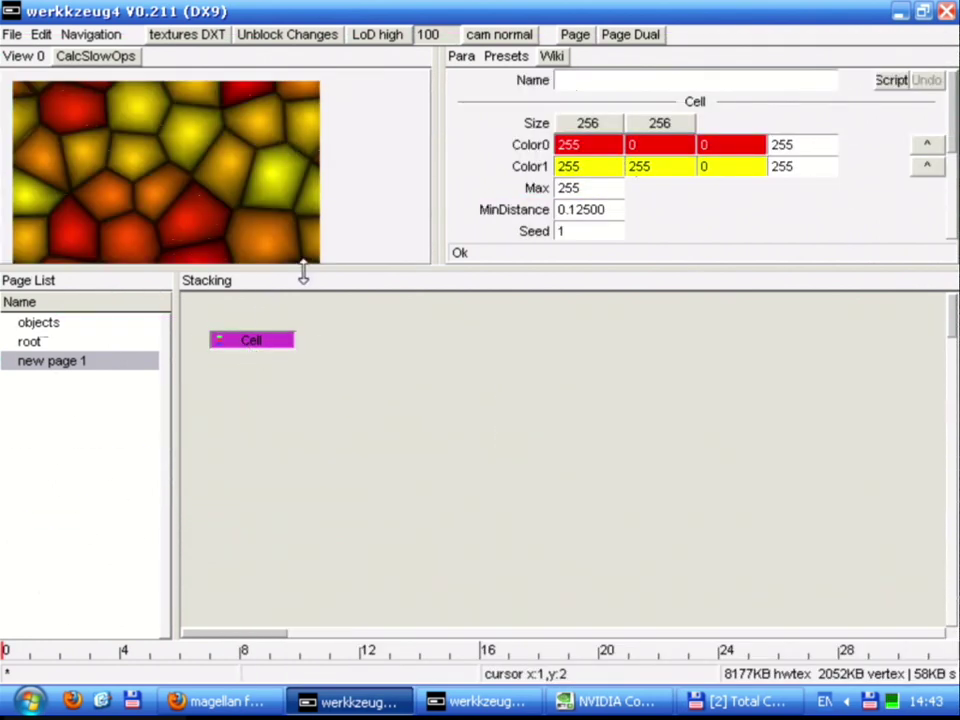
left_click_drag(365, 265, 364, 408)
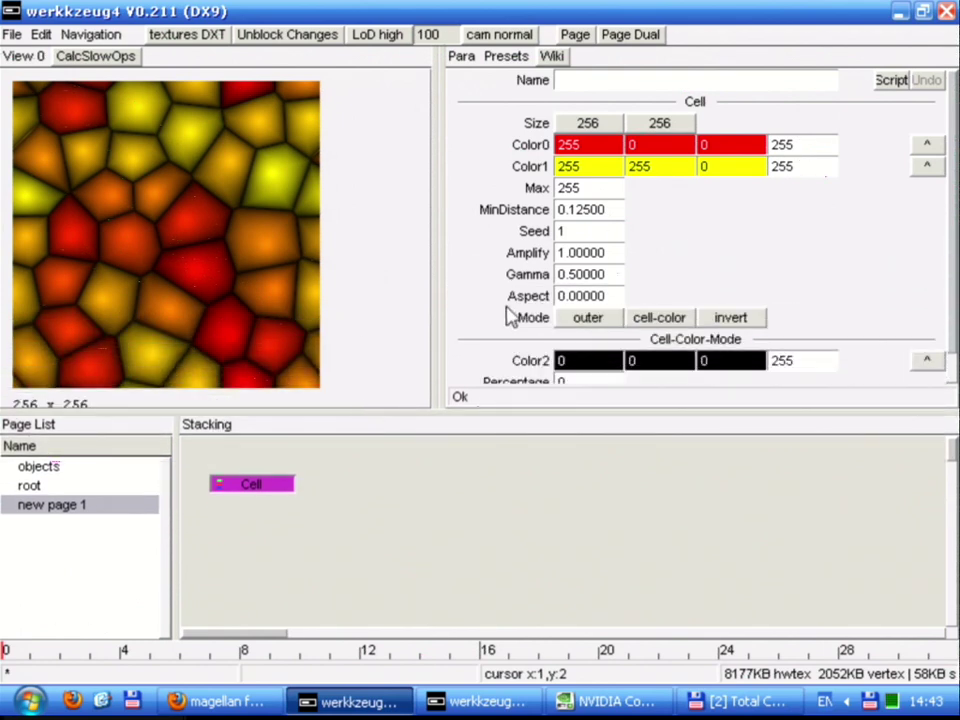
Change Color0 of the Cell texture to pure green
left_click(930, 145)
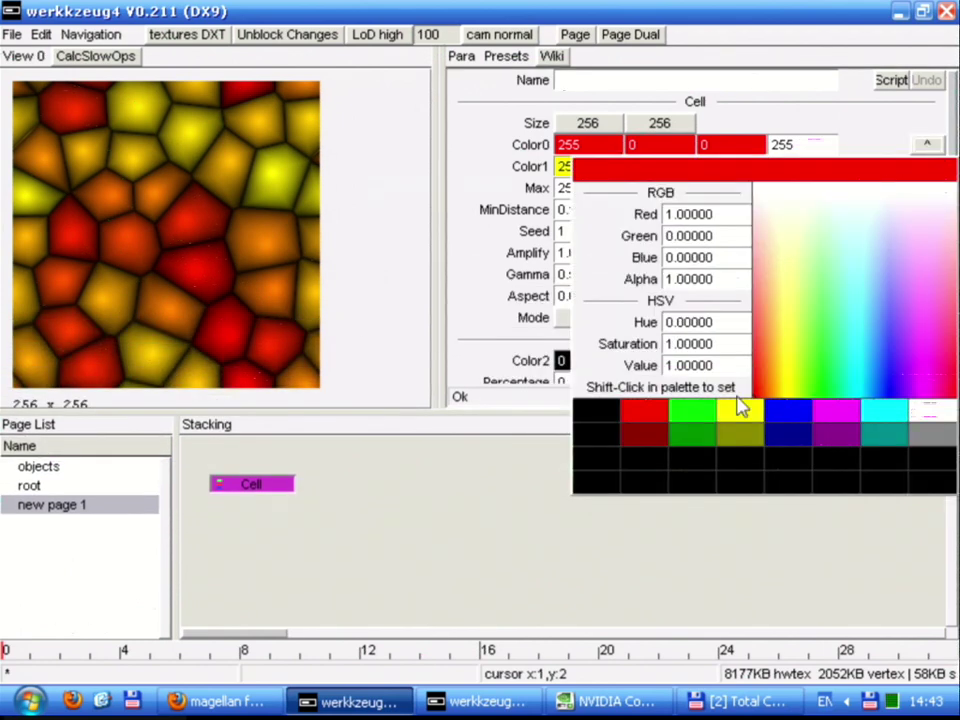
left_click(702, 410)
left_click(568, 162)
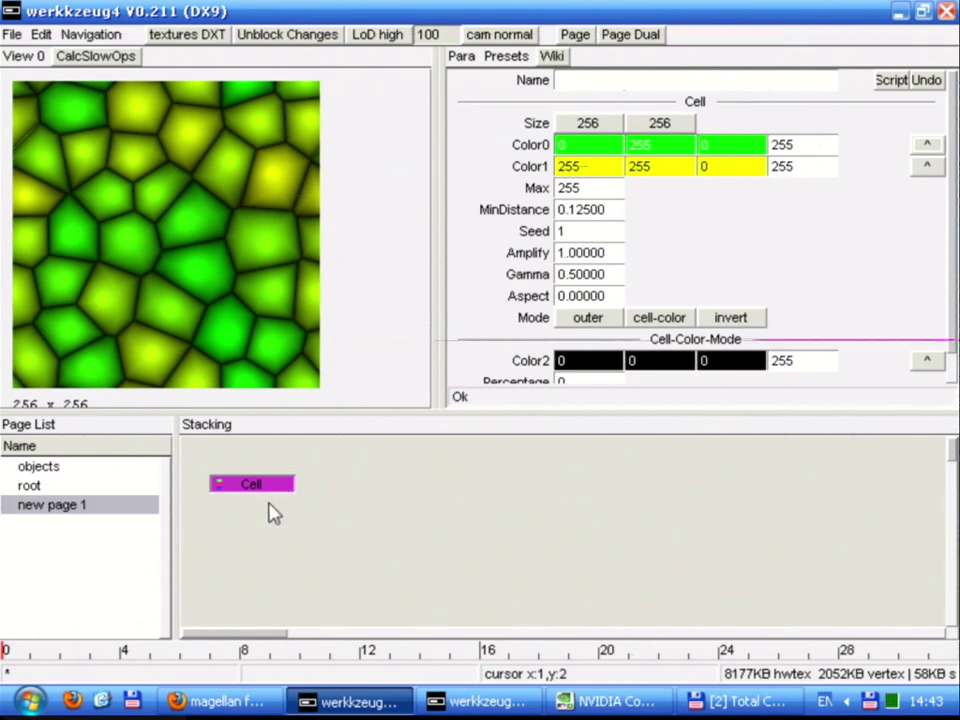
Stack a Blur operator beneath Cell and a Light operator beneath Blur, showing each result in the preview
right_click(279, 510)
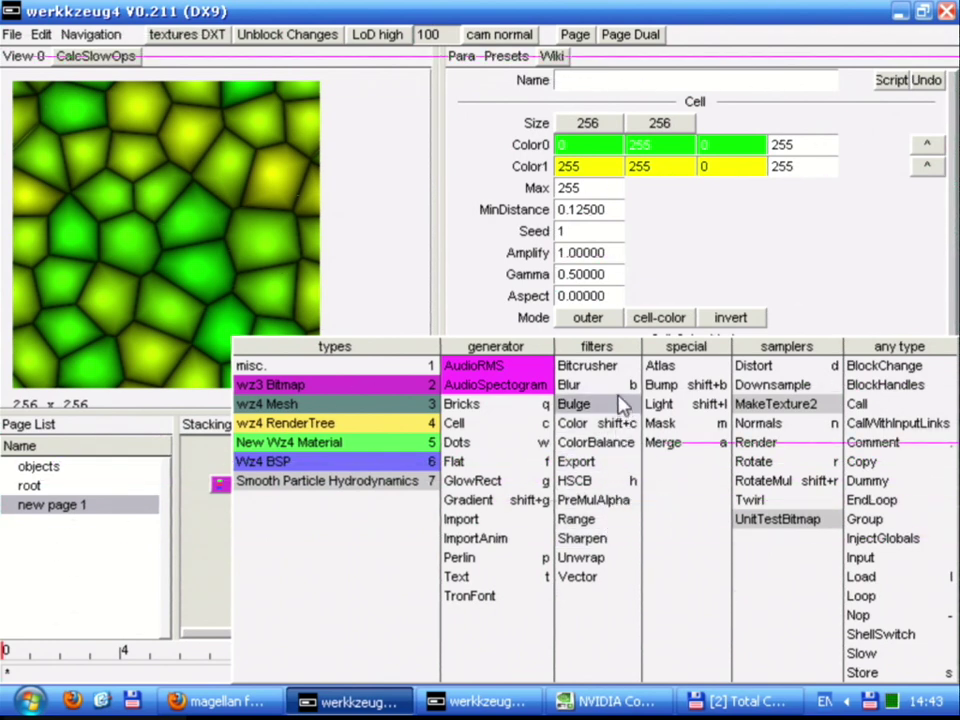
key("b")
double_click(295, 508)
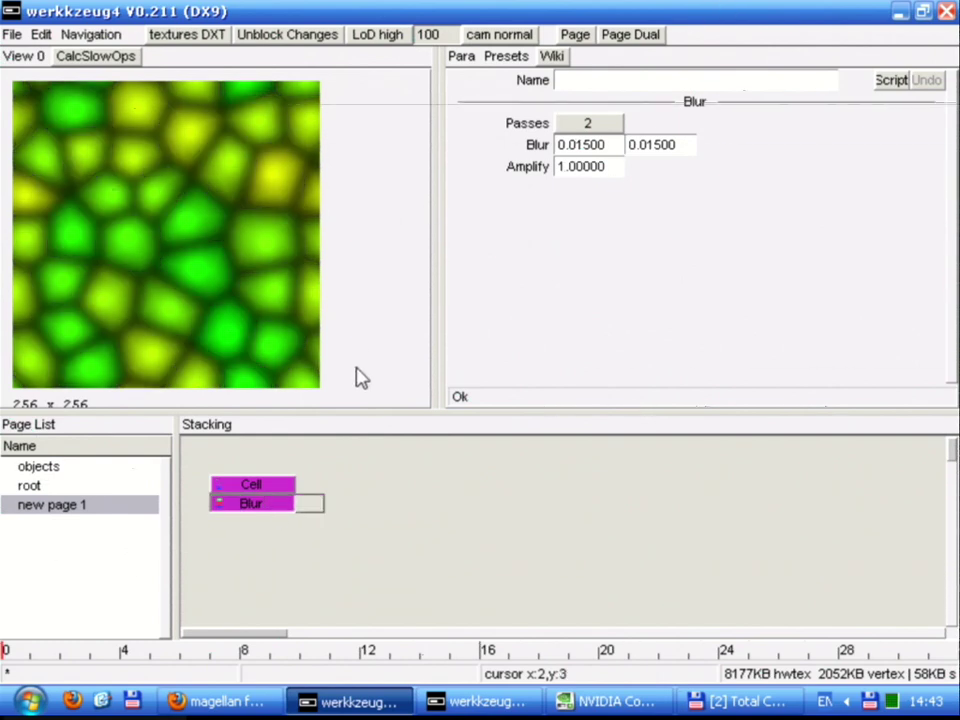
right_click(248, 527)
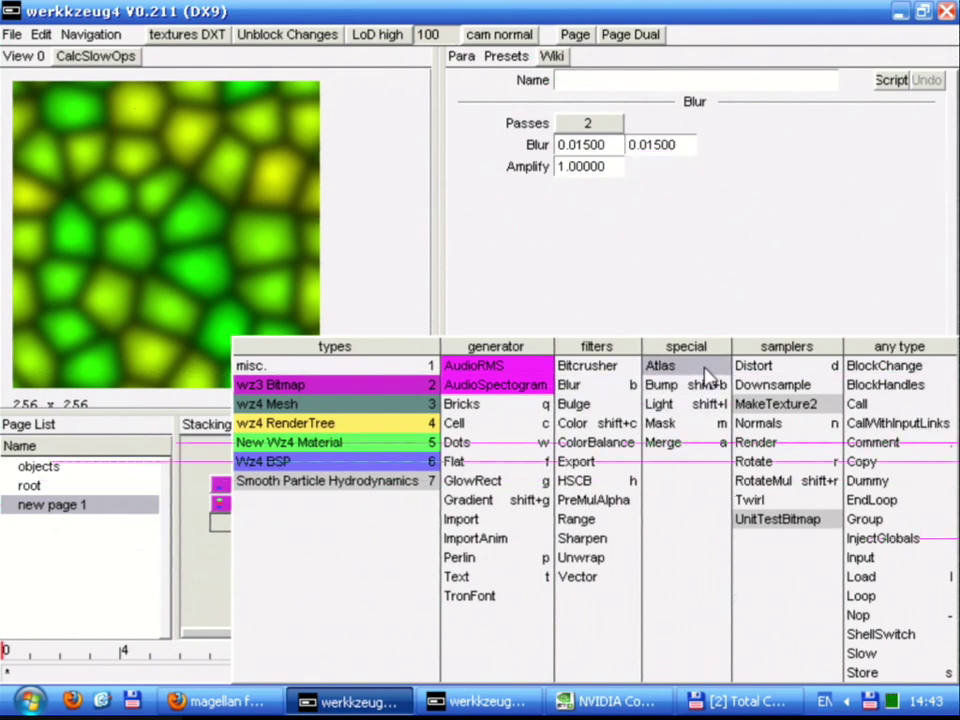
left_click(703, 404)
double_click(224, 524)
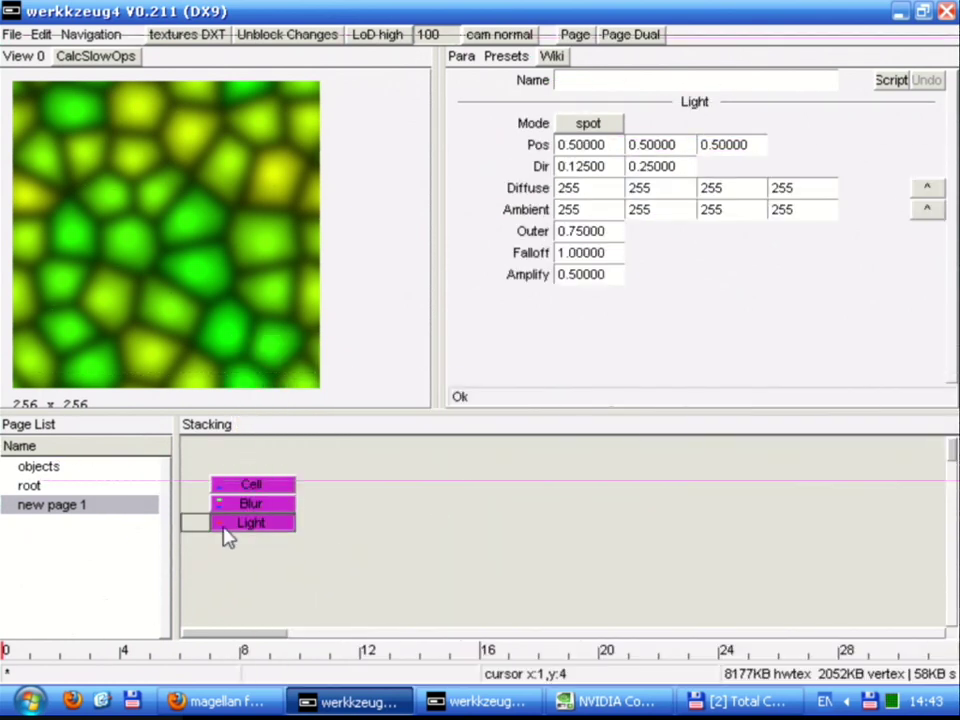
Set the Light position to 0.54, 0, 0.5, its first direction value to 0.052, and its diffuse colour to red
left_click_drag(593, 153, 467, 171)
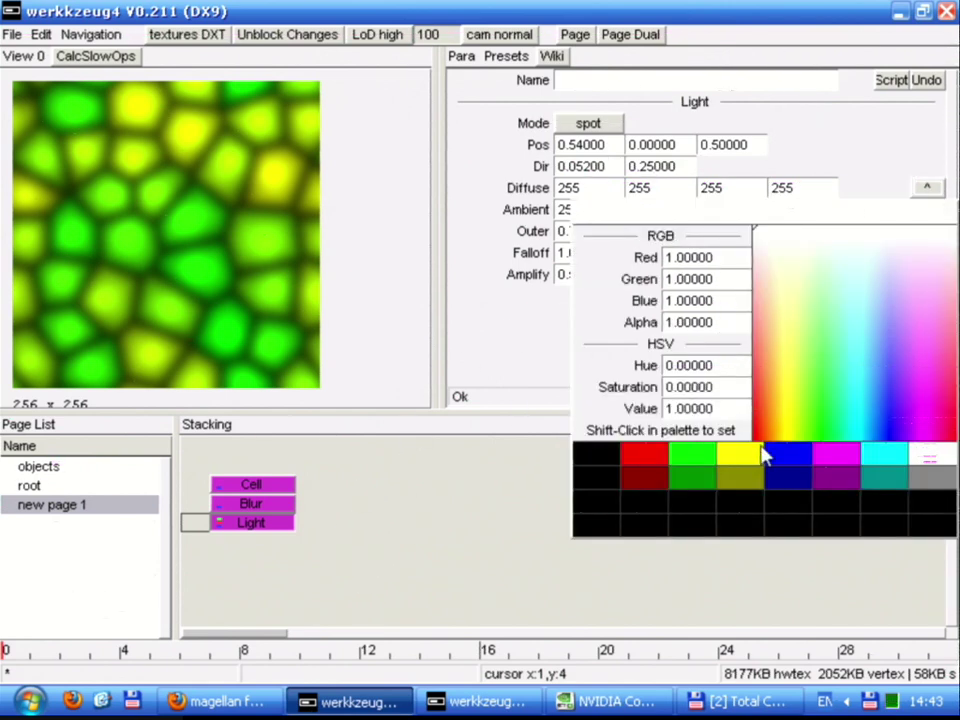
left_click(640, 458)
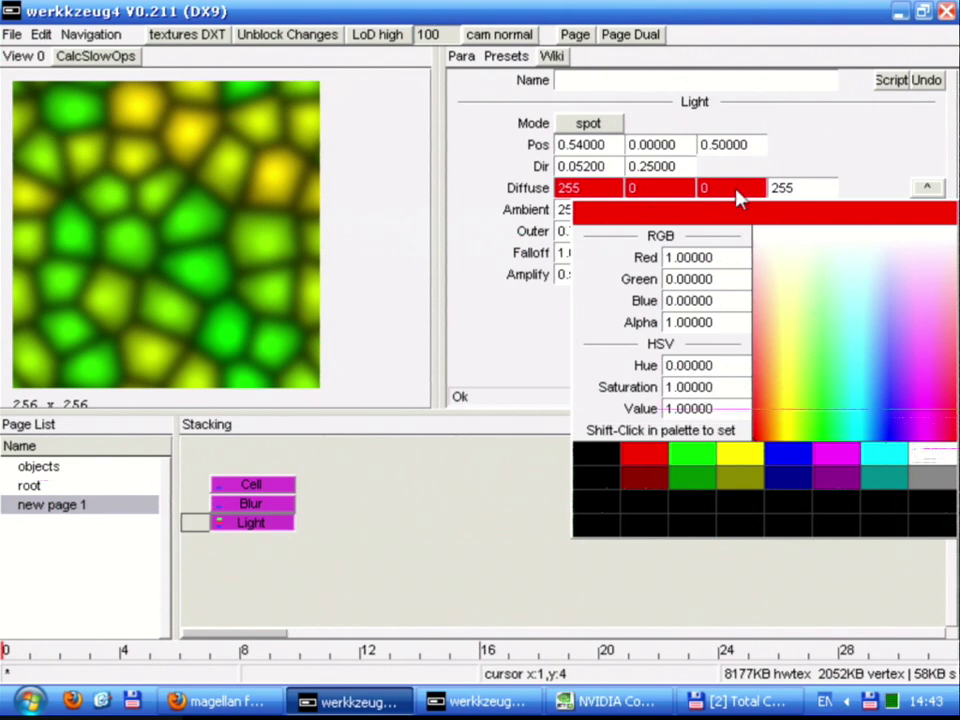
left_click(566, 212)
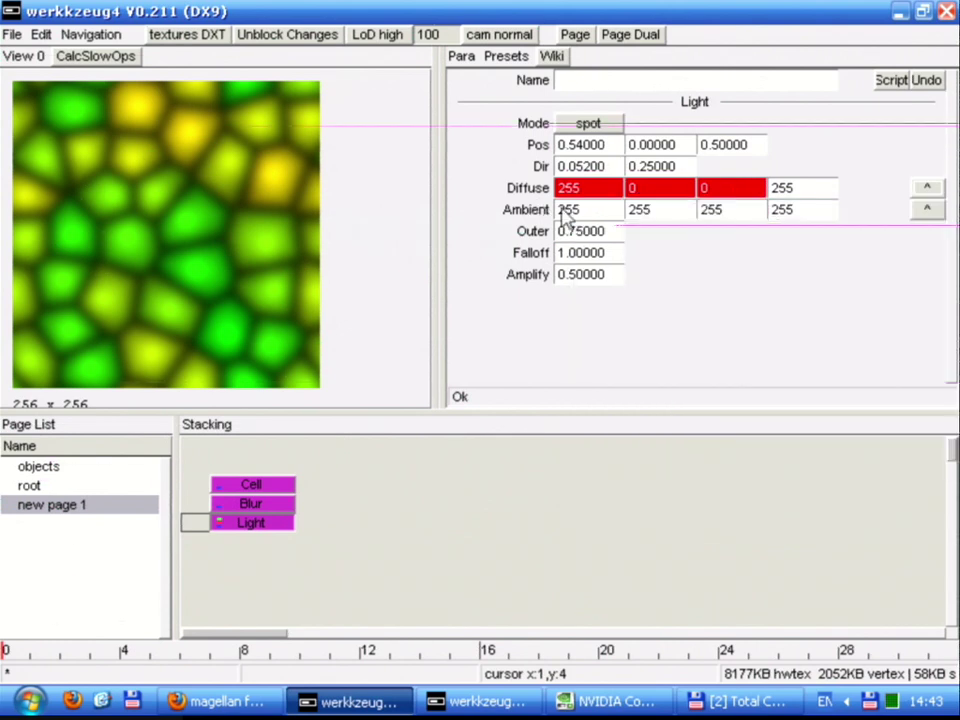
Set the Light operator's ambient colour to cyan and check the resulting texture
left_click(930, 210)
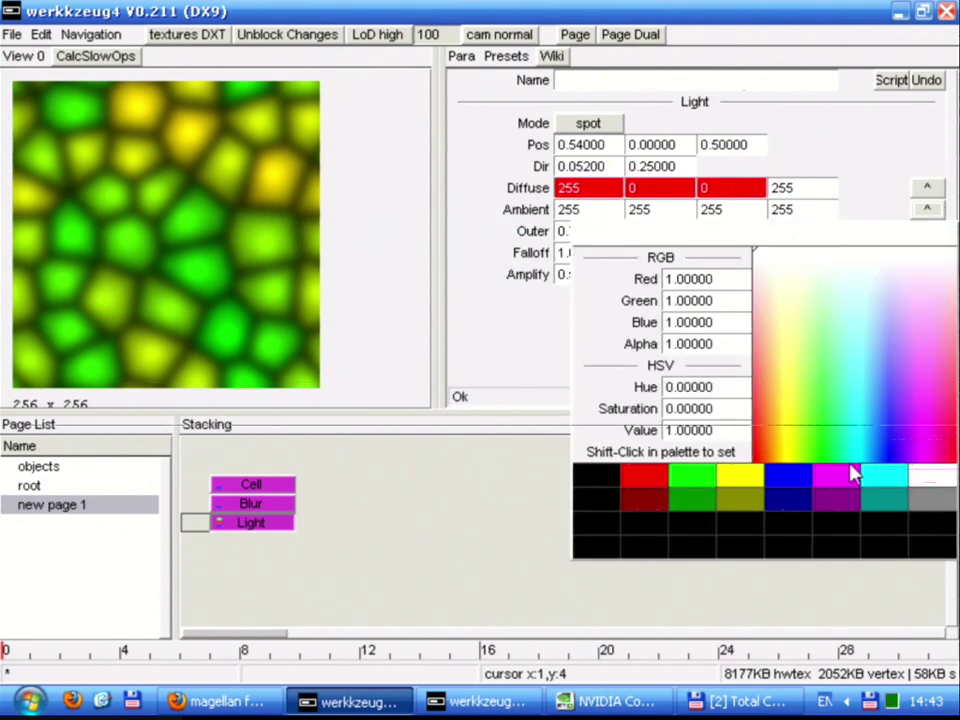
left_click(880, 481)
left_click(604, 204)
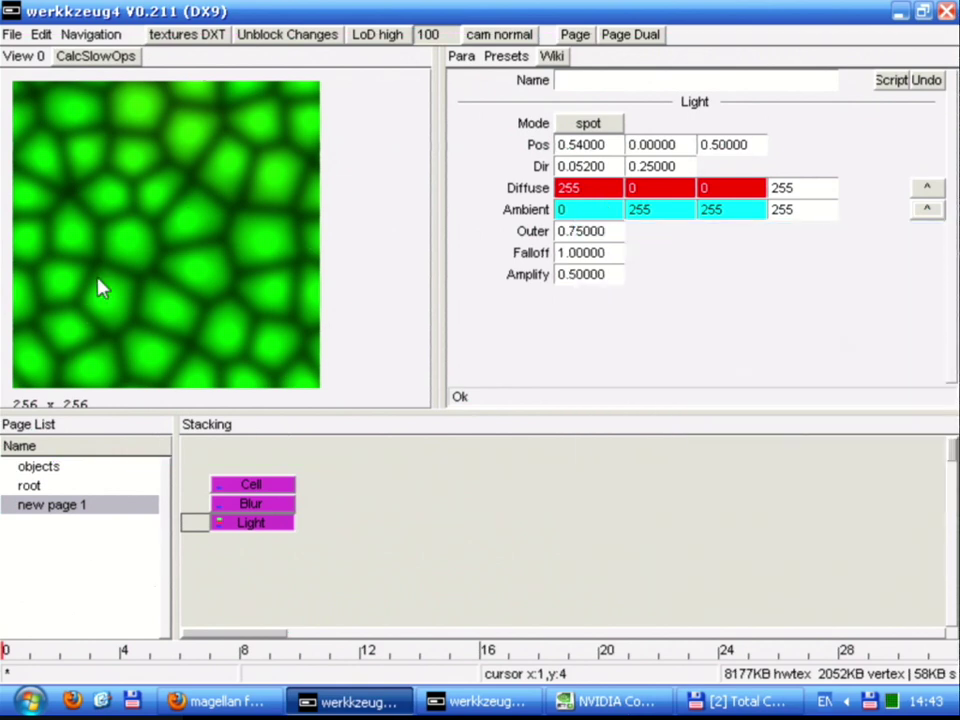
middle_click_drag(92, 267, 122, 264)
mouse_move(125, 275)
left_mouse_down()
mouse_move(120, 257)
mouse_move(114, 268)
left_mouse_up()
Add a Twirl operator directly beneath Light and show its result in the preview
left_click(276, 550)
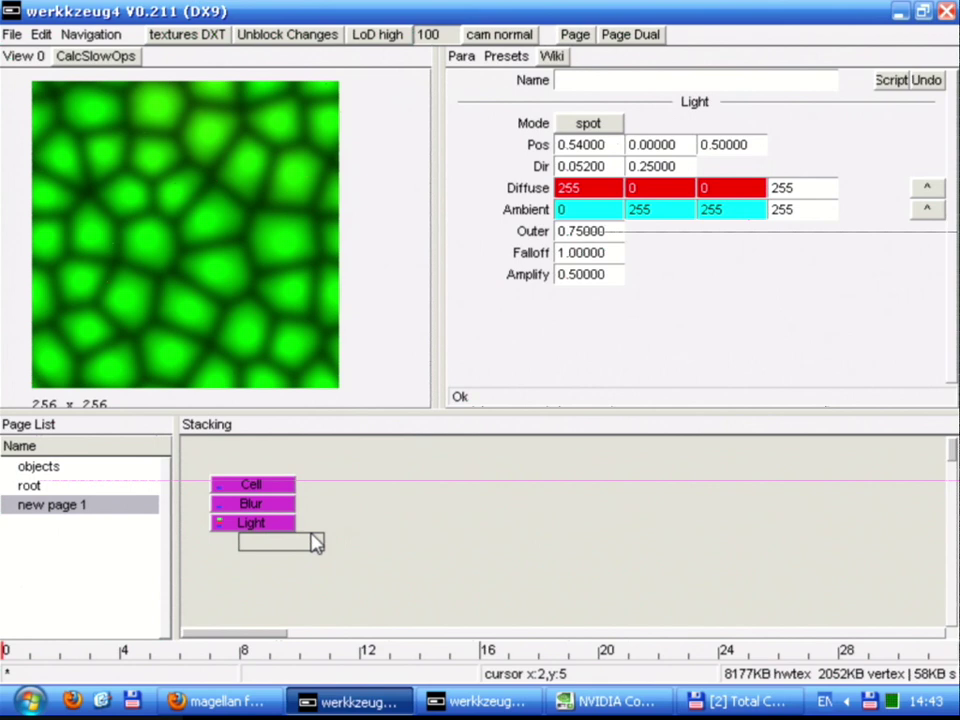
left_click_drag(316, 524, 213, 461)
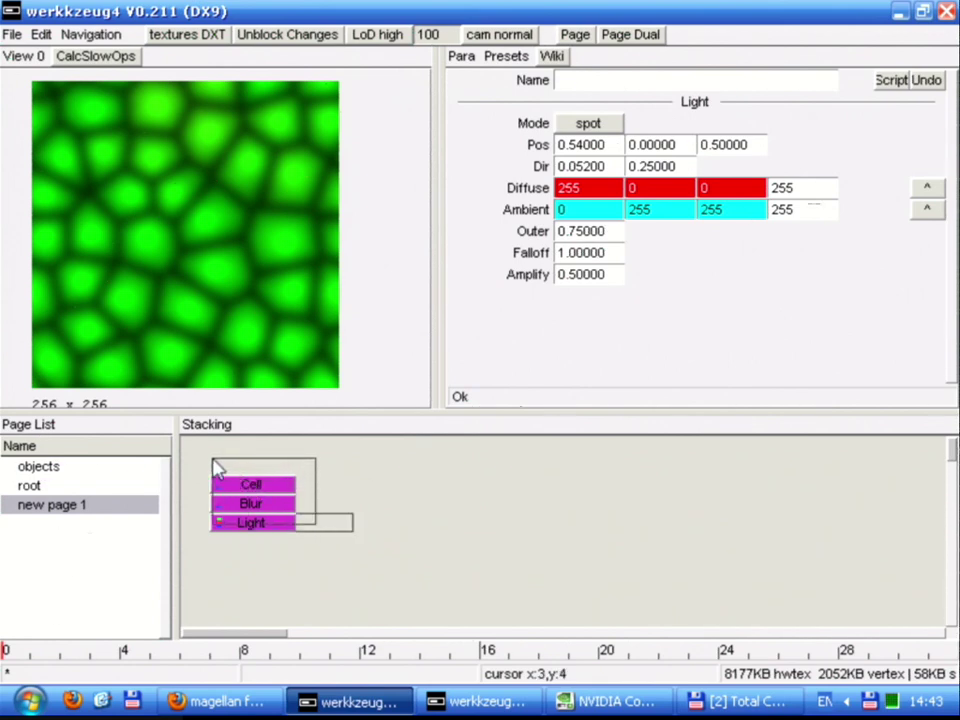
left_click(281, 553)
left_click(259, 555)
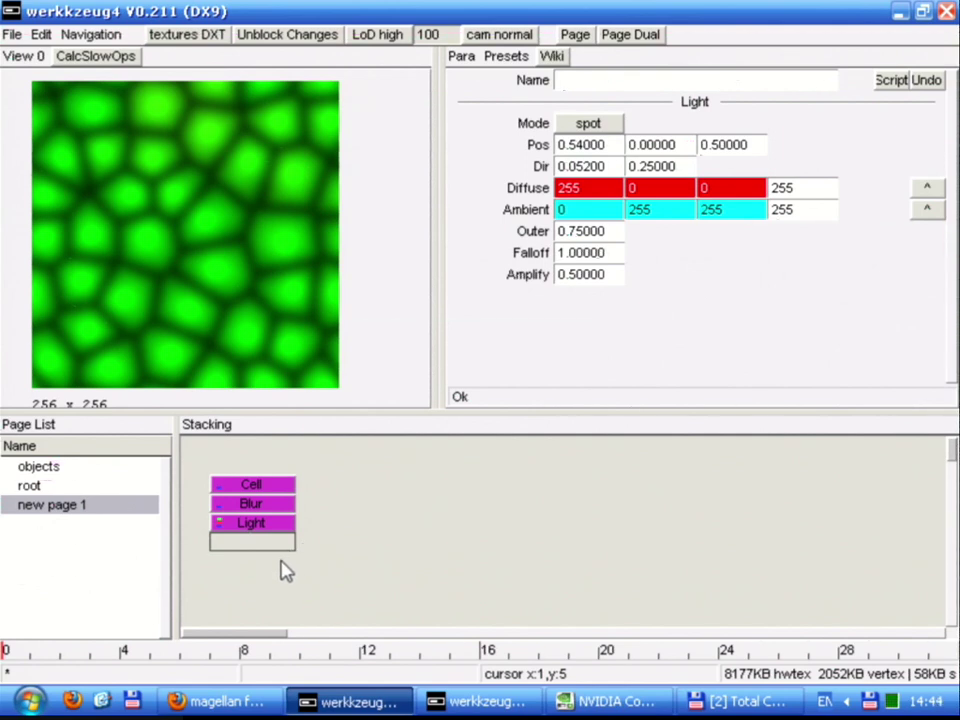
right_click(339, 517)
key("Escape")
key("a")
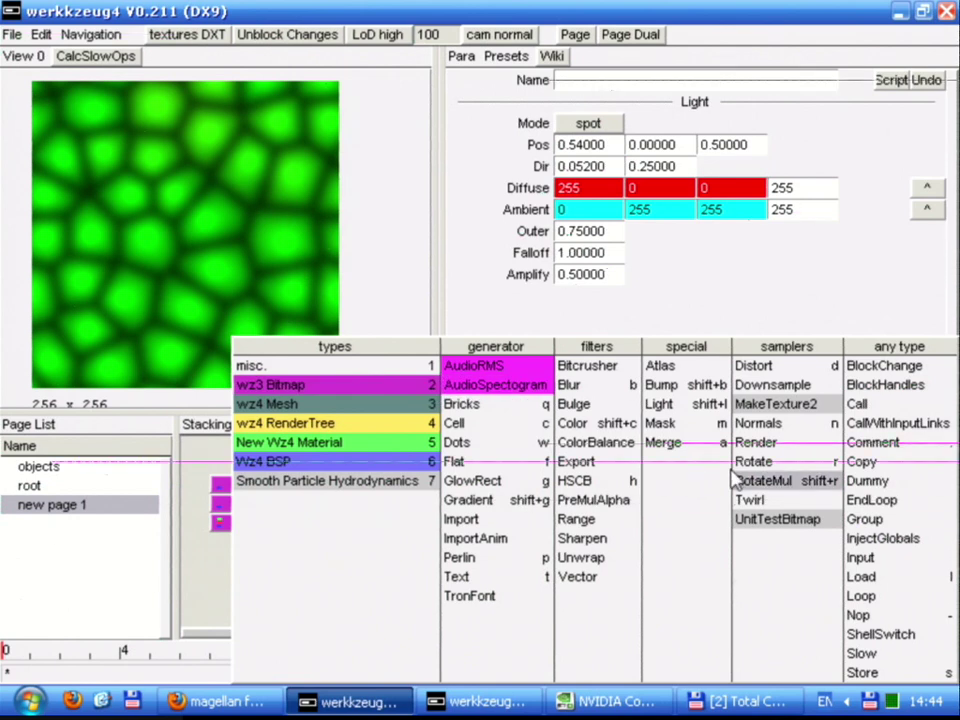
left_click(771, 502)
left_click_drag(350, 524, 262, 547)
double_click(265, 543)
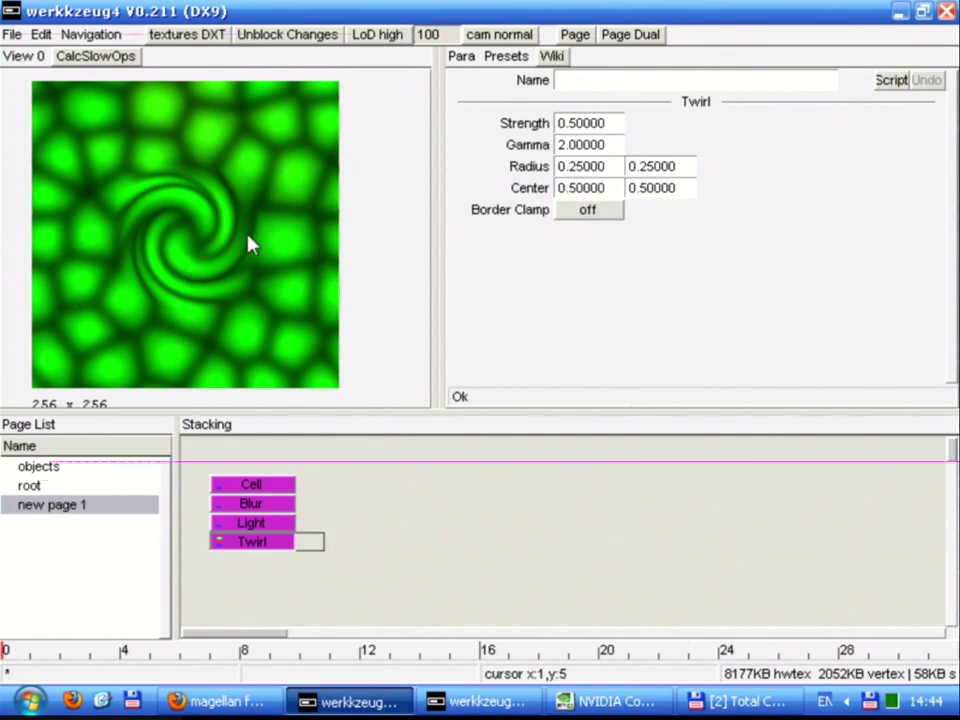
Move the Twirl centre to 0.334, 0.376
left_click_drag(182, 231, 212, 232)
left_click_drag(583, 190, 531, 189)
left_click_drag(675, 194, 448, 183)
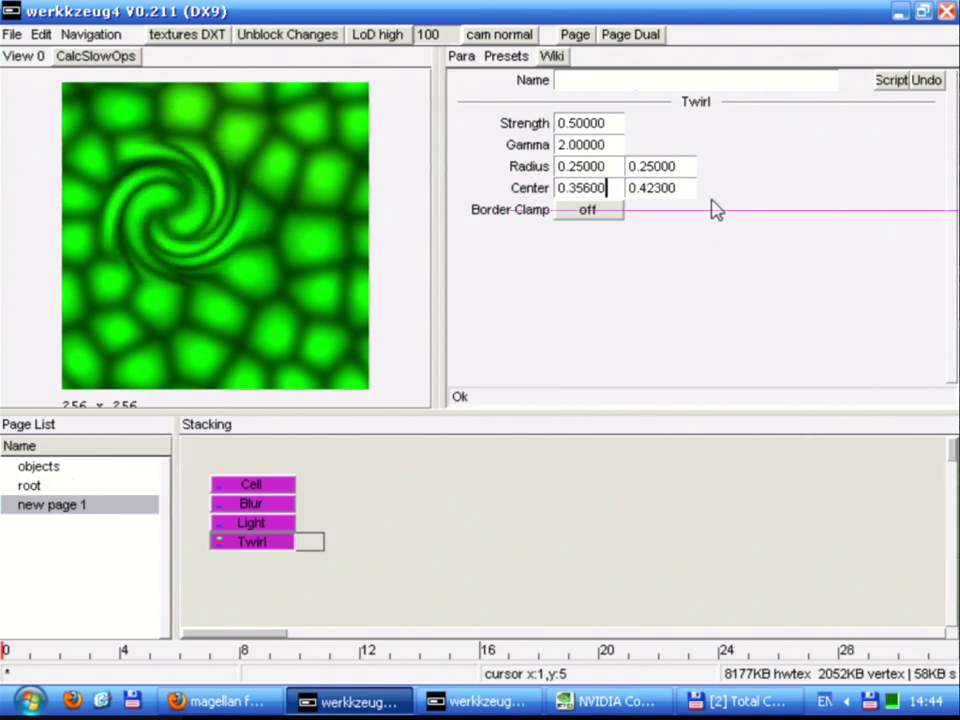
left_click_drag(652, 191, 617, 208)
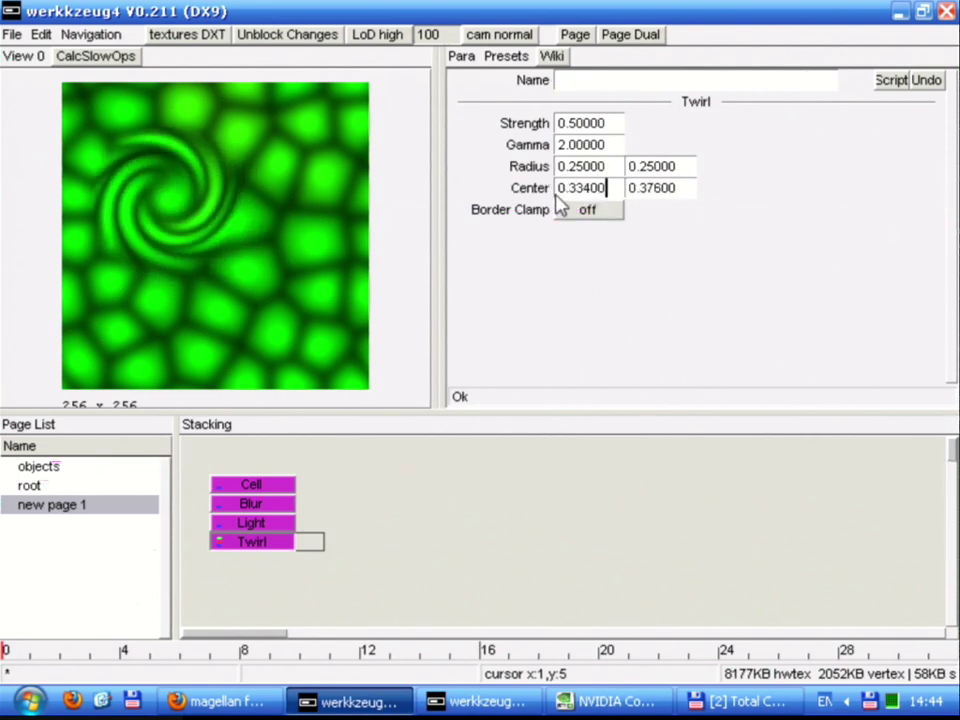
Add a wz4 Mesh Cube operator in the free area just below and beside the texture stack
left_click(307, 583)
left_click(309, 566)
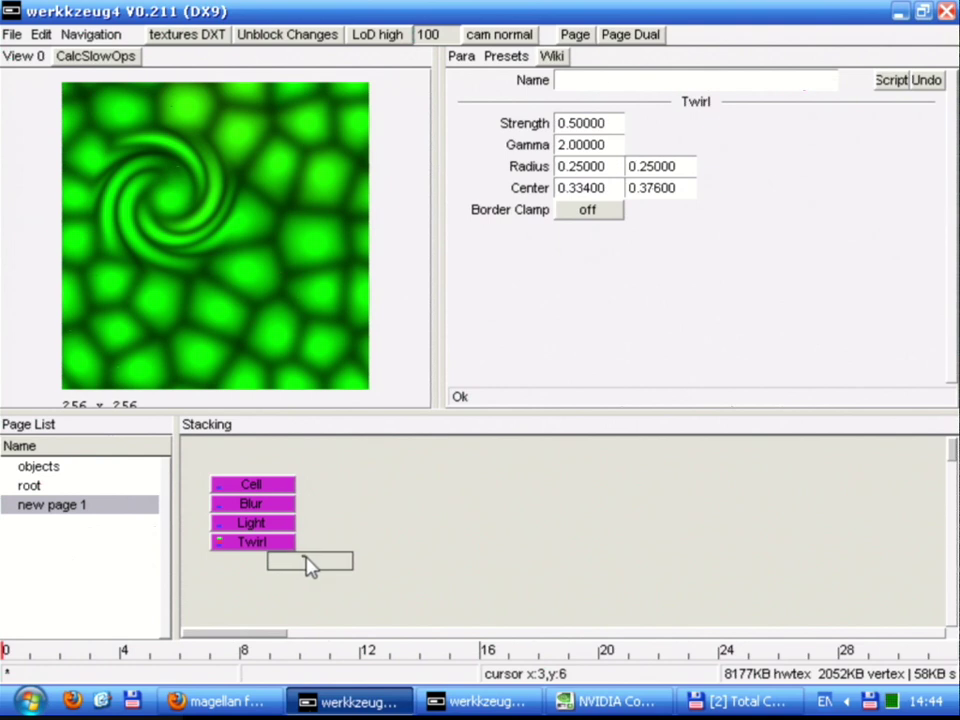
key("a")
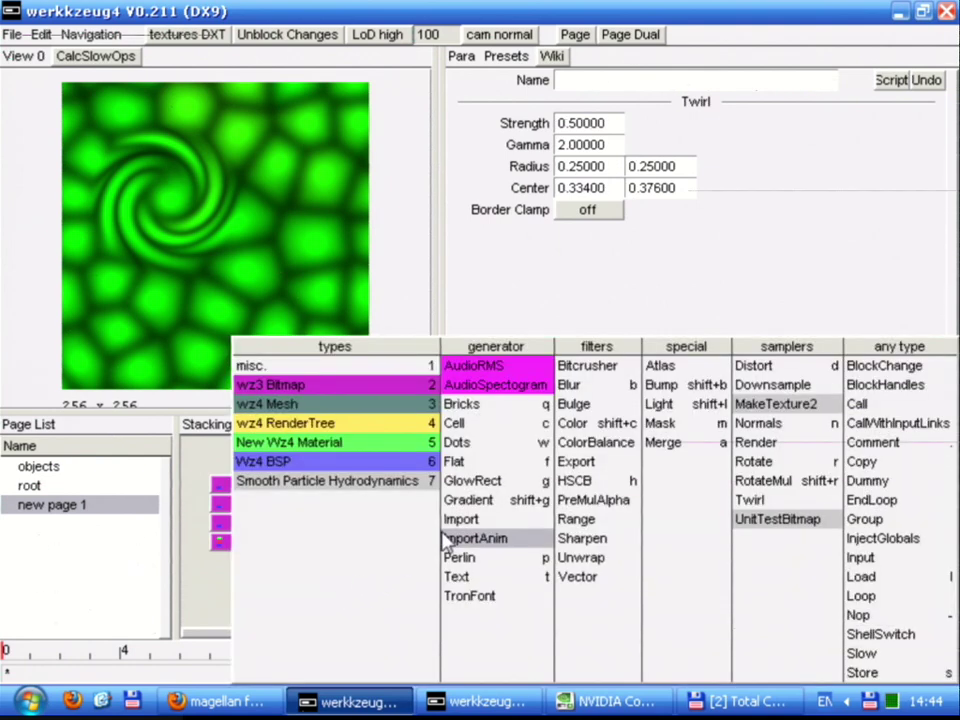
left_click(322, 409)
left_click(430, 367)
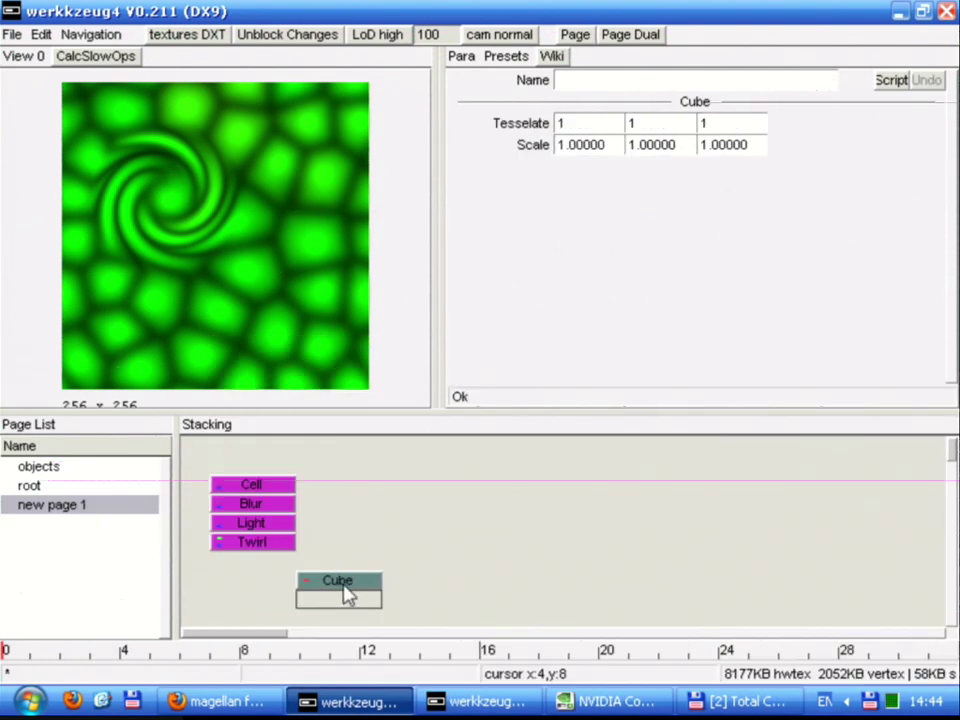
mouse_move(336, 572)
left_mouse_down()
mouse_move(350, 565)
mouse_move(361, 579)
mouse_move(322, 579)
left_mouse_up()
Add a SimpleMaterial operator and align it directly beneath Twirl so it uses the texture
left_click(233, 554)
right_click(237, 563)
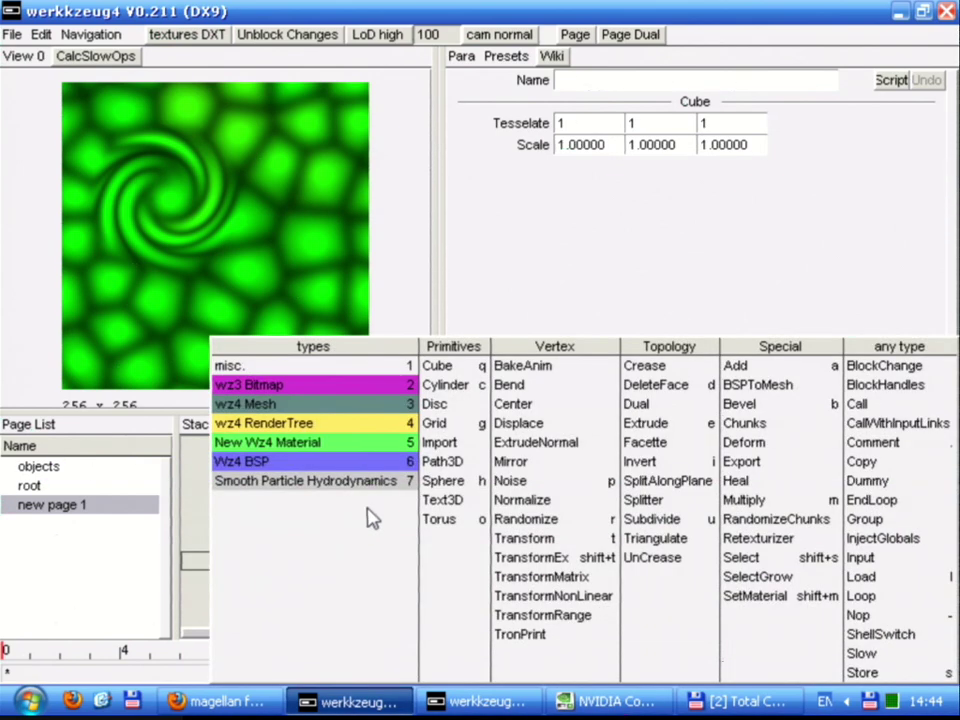
left_click(360, 443)
left_click(272, 404)
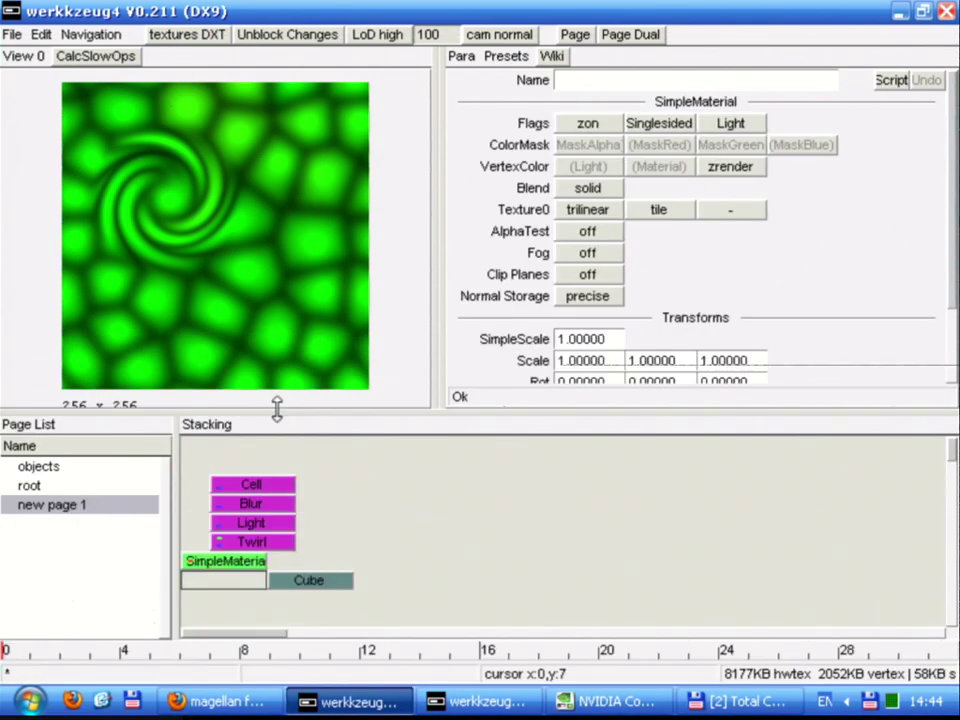
left_click_drag(232, 568, 395, 545)
left_click_drag(300, 563, 307, 587)
Add a mesh SetMaterial operator, place it beneath SimpleMaterial and Cube set side by side, and show its result
left_click(331, 575)
key("a")
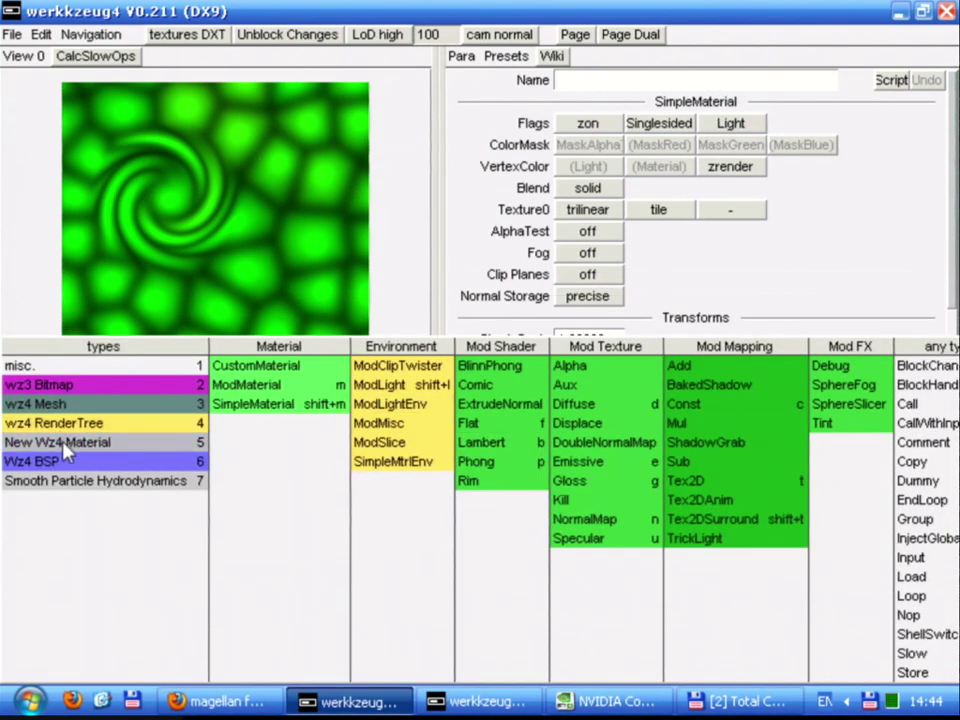
left_click(125, 407)
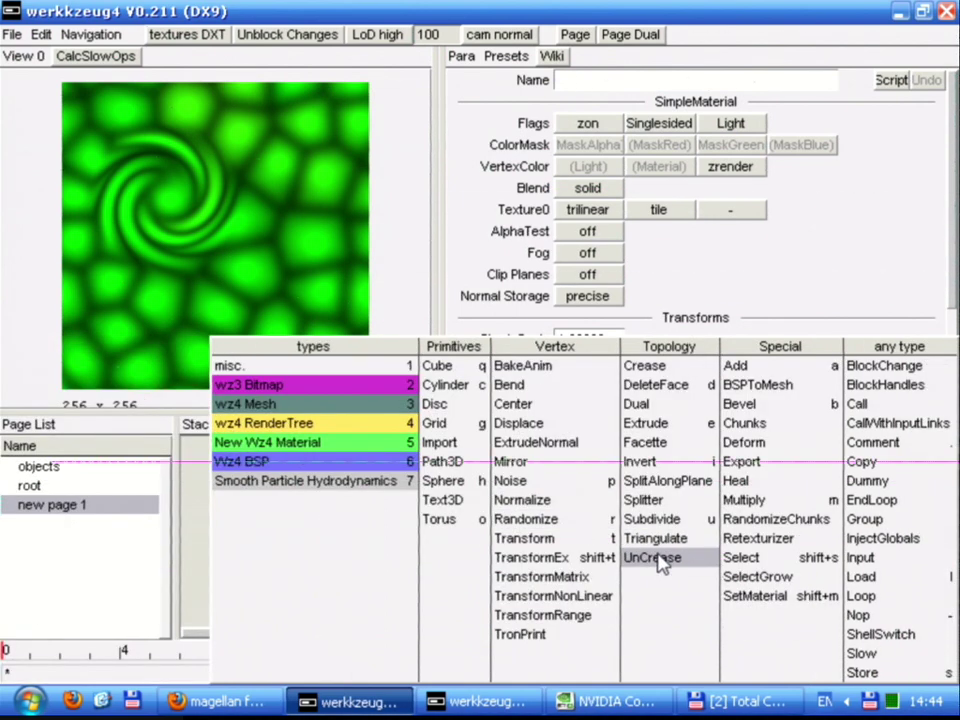
left_click(757, 595)
left_click_drag(335, 585, 303, 585)
left_click_drag(377, 538, 337, 563)
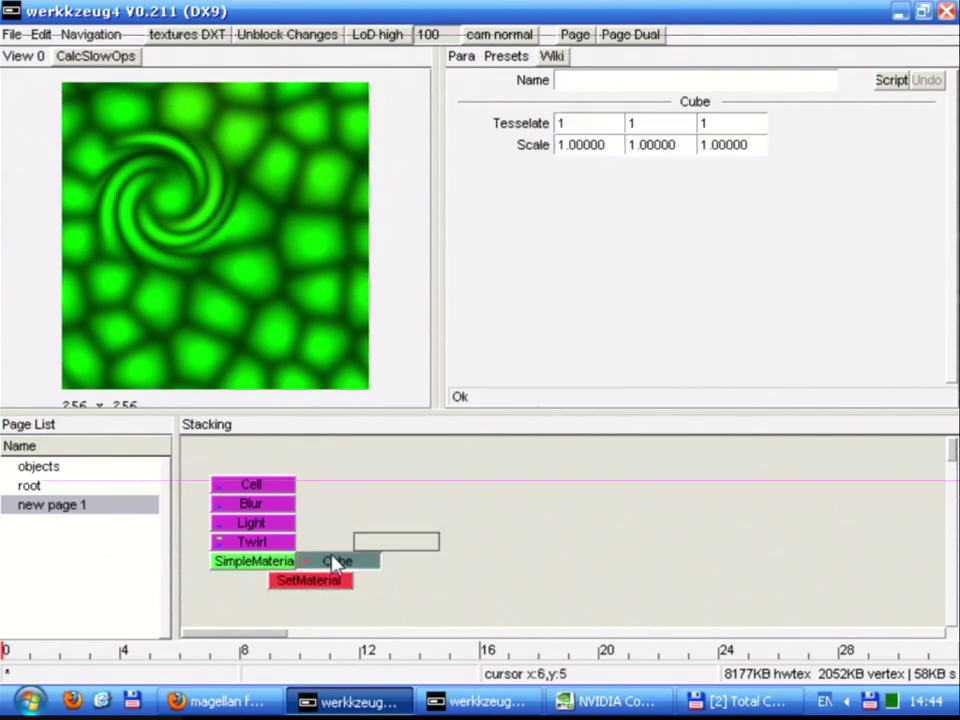
double_click(311, 580)
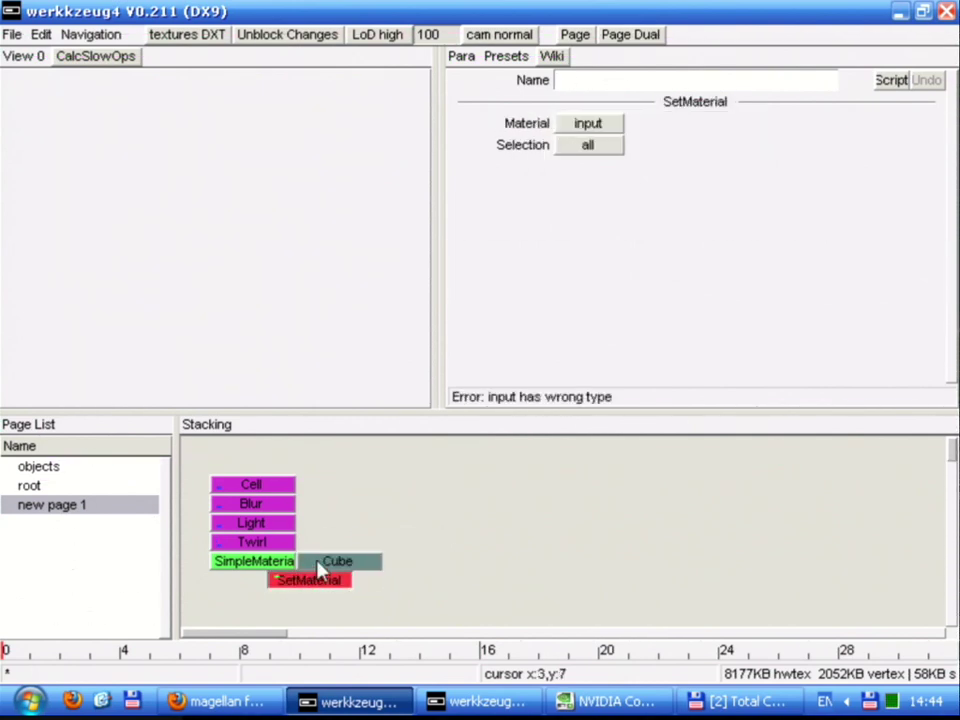
Reorder the SetMaterial inputs by moving the texture and material stack to the right of Cube, with SetMaterial spanning both
left_click(318, 569)
left_click(317, 584)
left_click_drag(229, 568, 406, 577)
left_click_drag(345, 590, 390, 588)
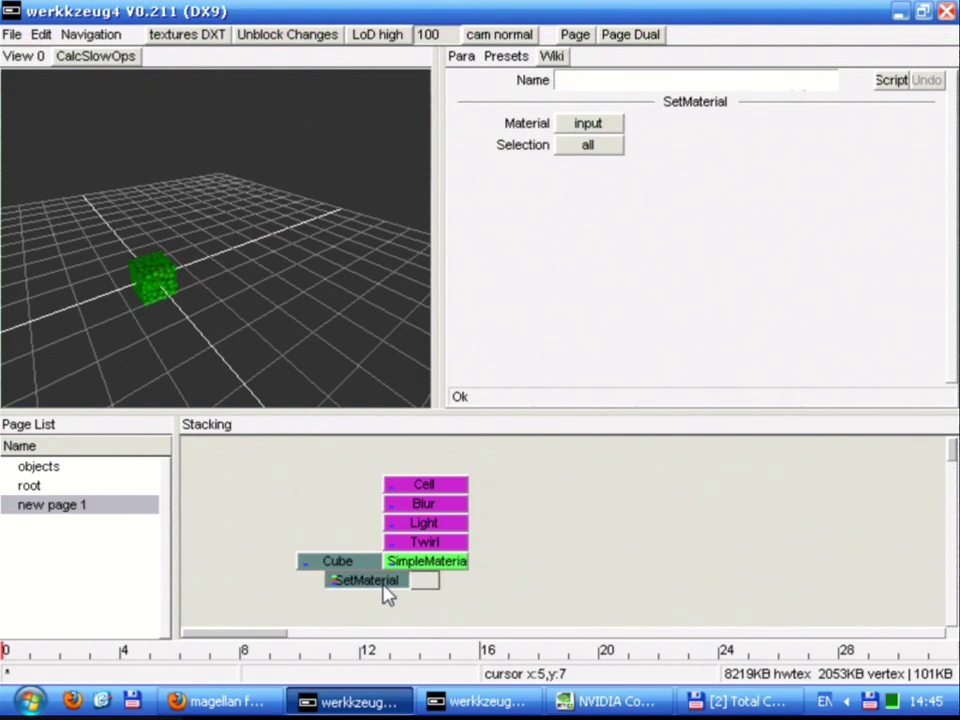
Examine the cell-and-twirl texture on the cube's faces from close up and from a distance
scroll(239, 360, "up", 6)
left_click_drag(174, 334, 3, 344)
scroll(134, 356, "down", 2)
left_click_drag(84, 270, 21, 253)
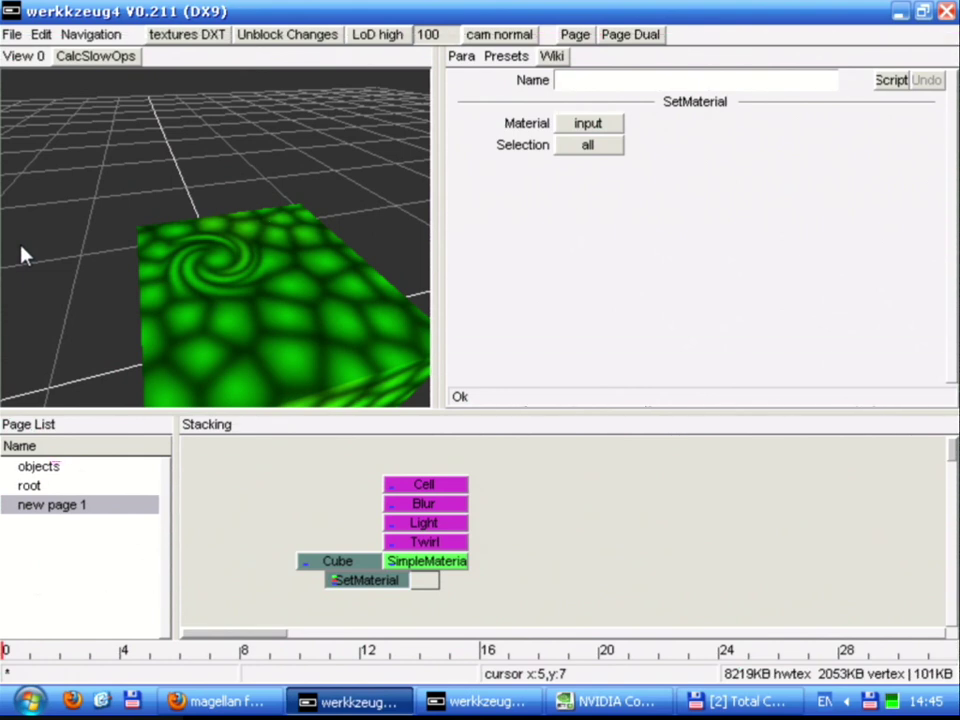
scroll(38, 246, "down", 5)
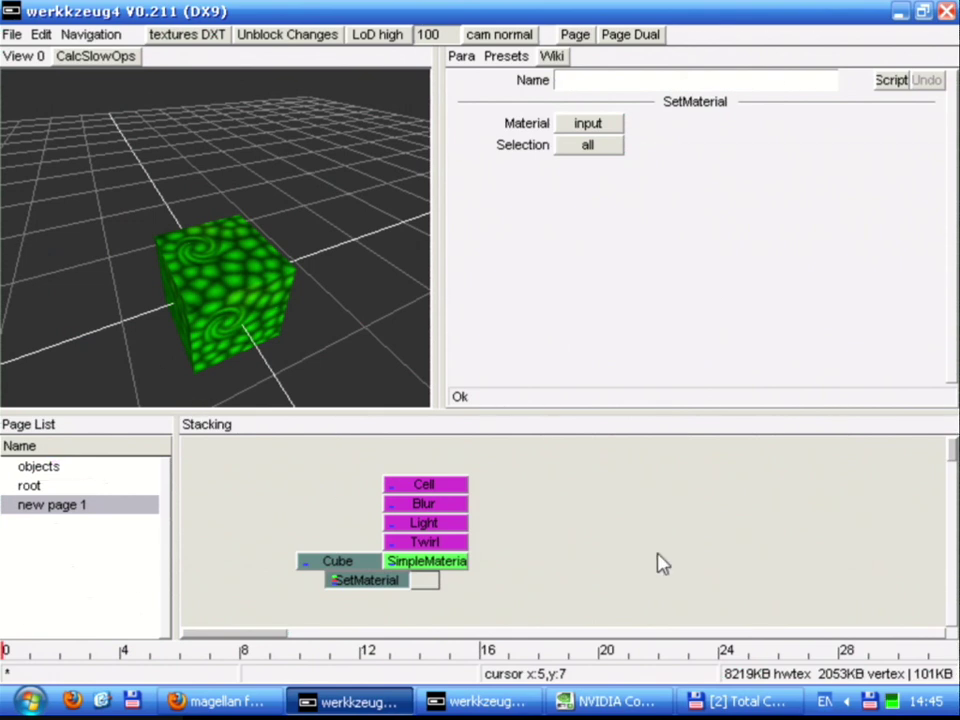
left_click(536, 542)
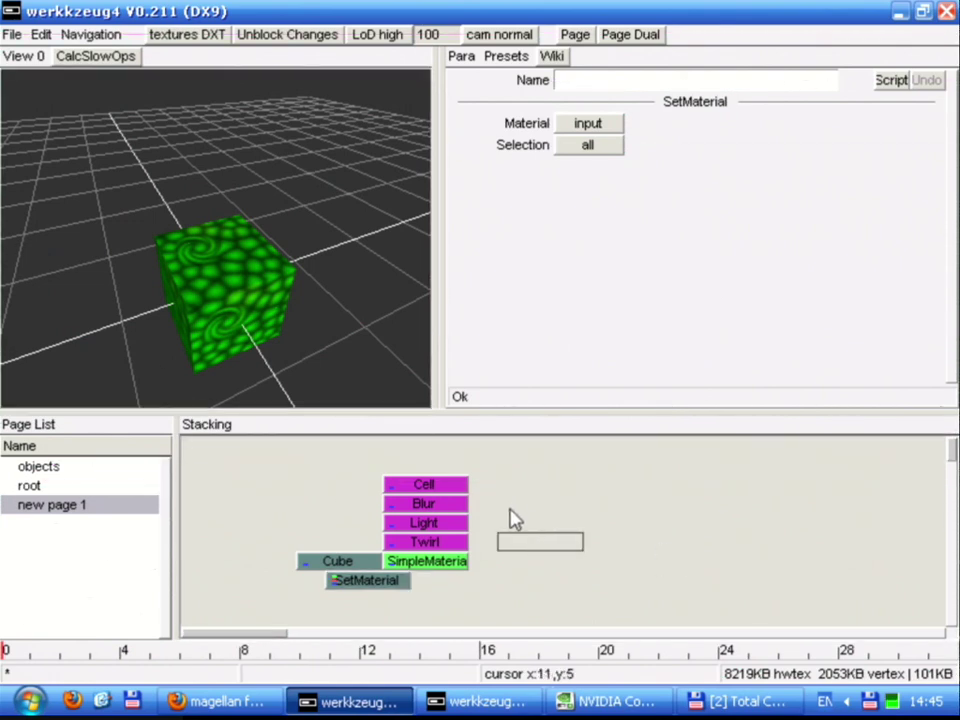
Move Cube up one row and insert a mesh Transform operator between Cube and SetMaterial
left_click_drag(310, 565, 312, 556)
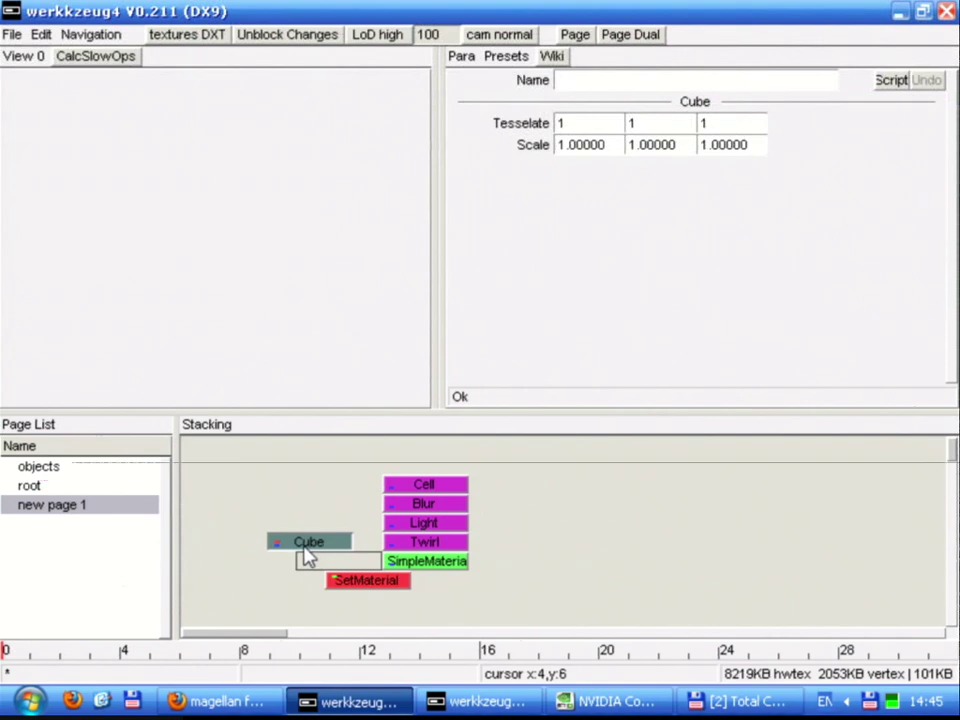
left_click(287, 561)
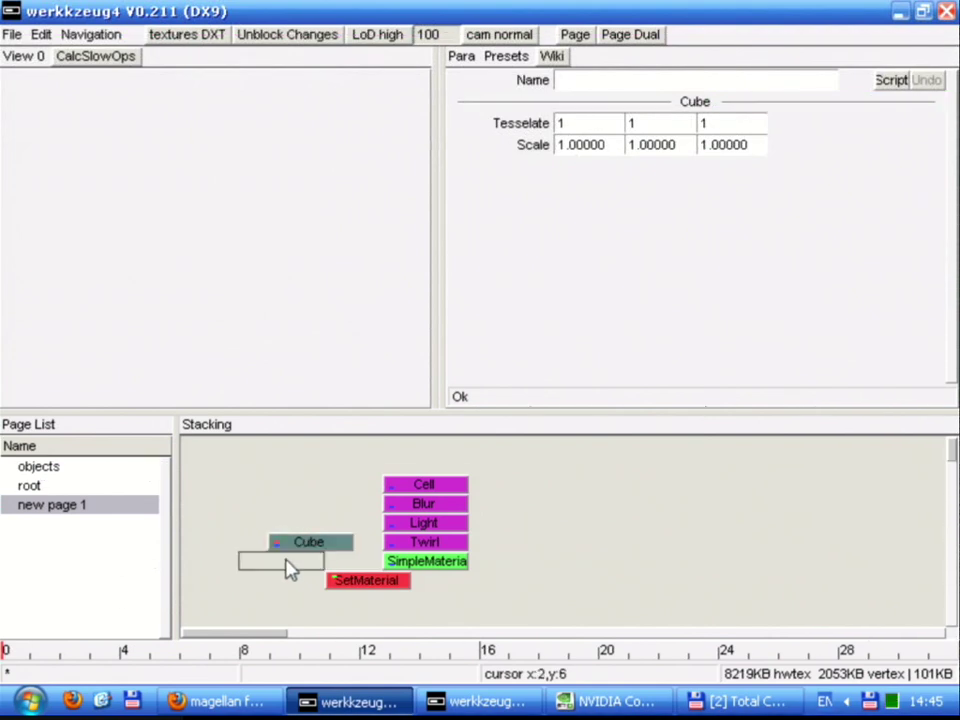
key("a")
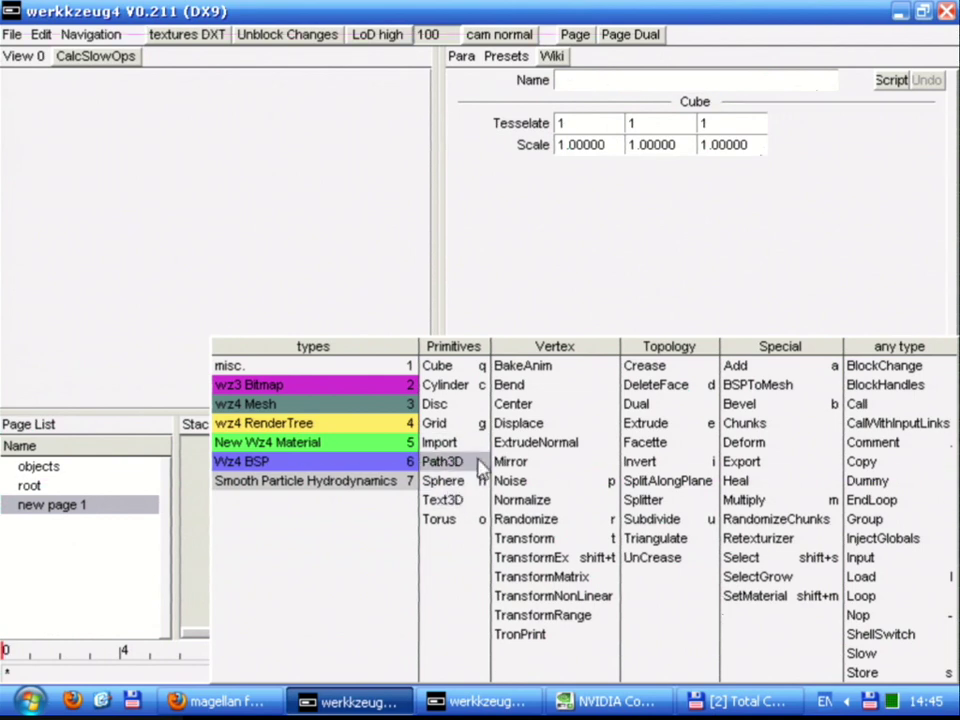
left_click(268, 406)
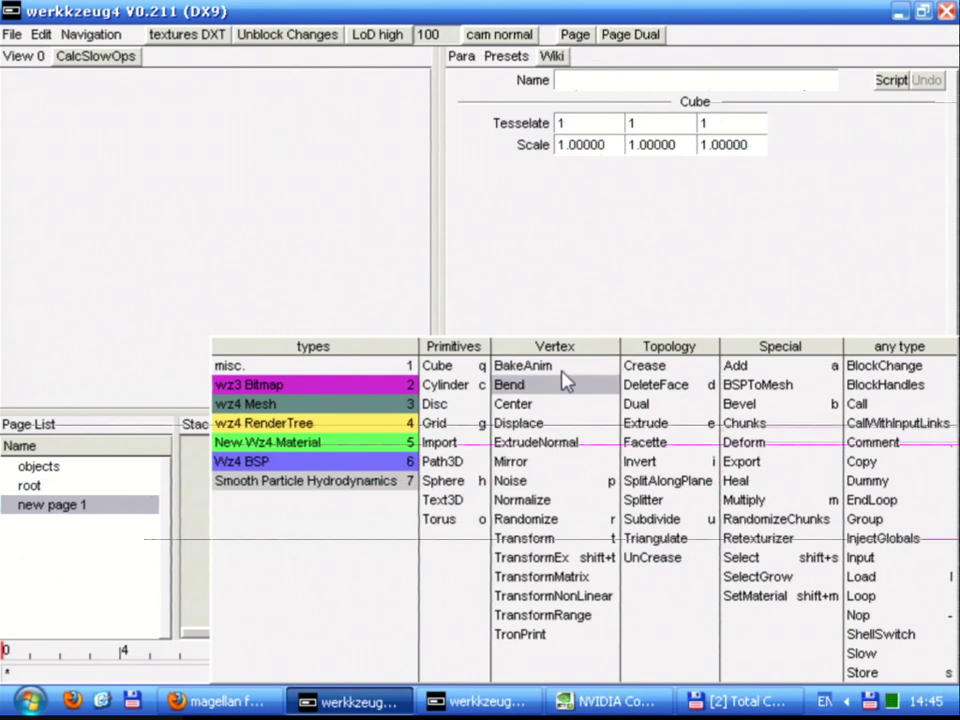
left_click(556, 544)
left_click_drag(278, 564, 324, 567)
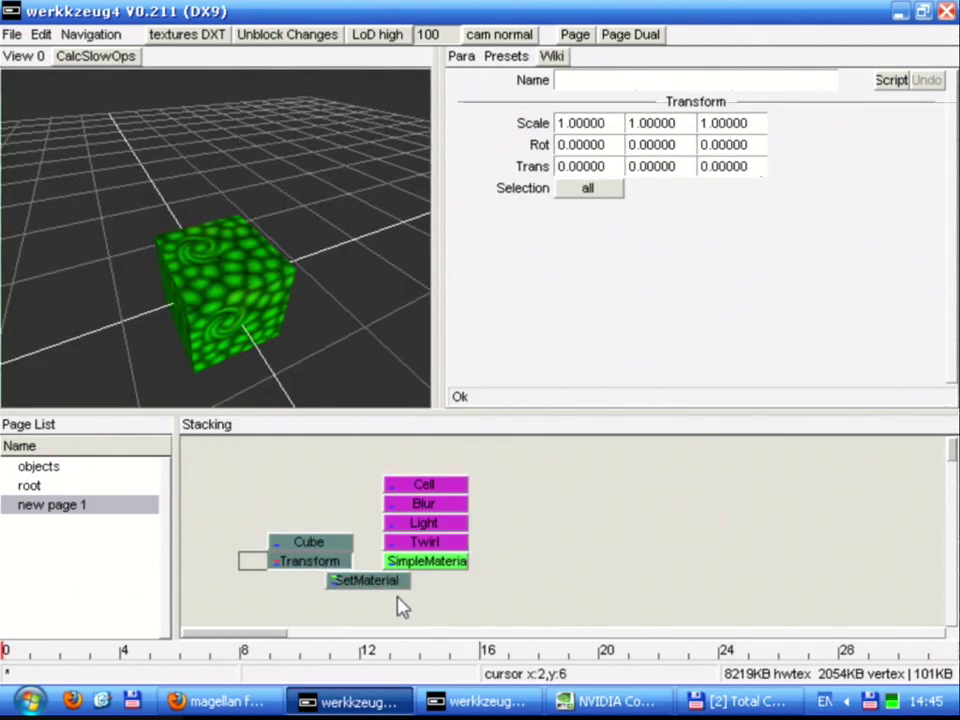
Add a Store operator beneath Transform, directly beside SetMaterial
left_click(287, 591)
key("a")
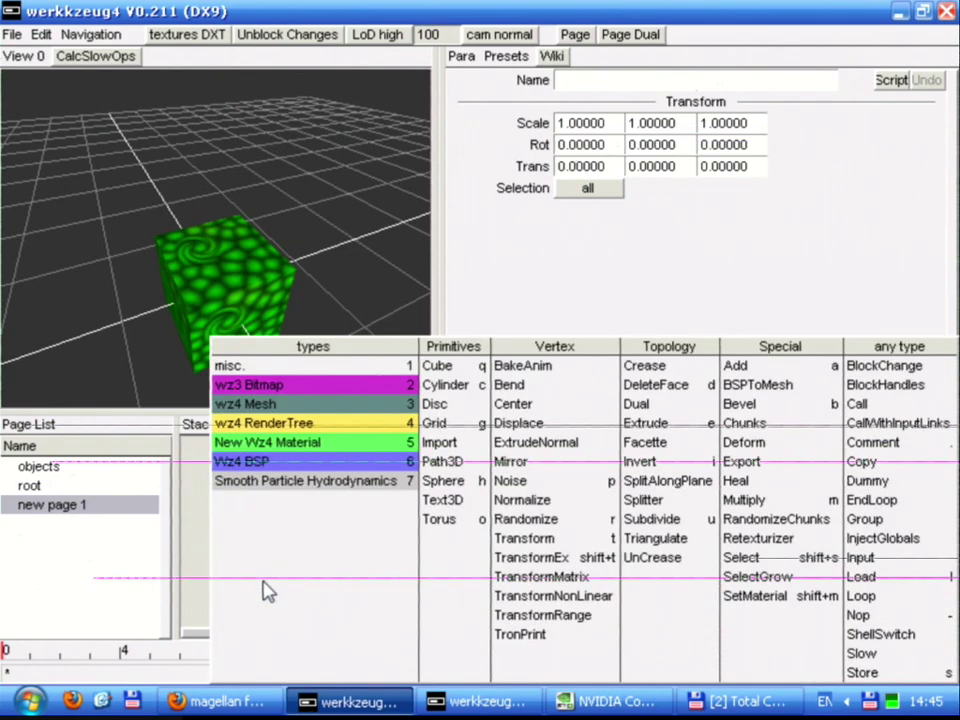
key("s")
left_click(271, 581)
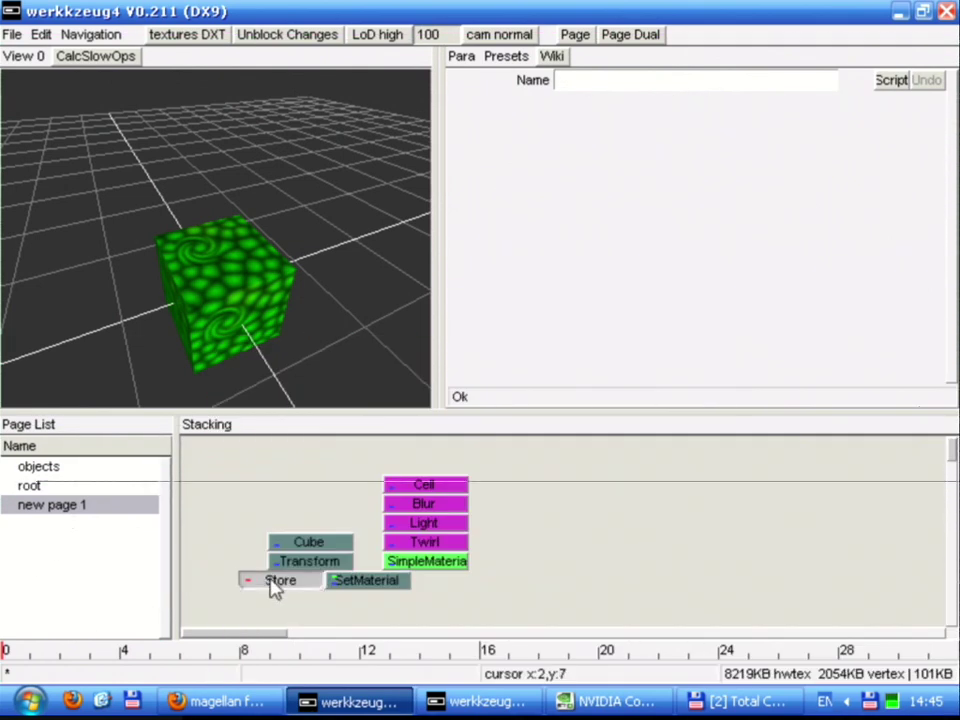
Add a Load operator in the empty area of the page and place a copy of Transform beneath it
left_click(707, 523)
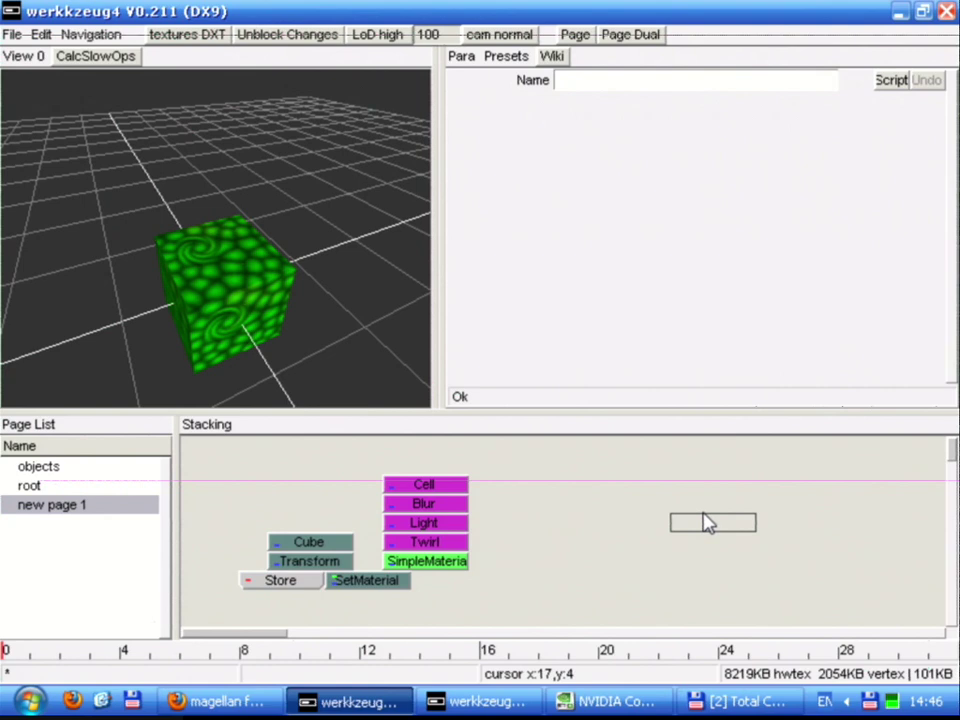
key("l")
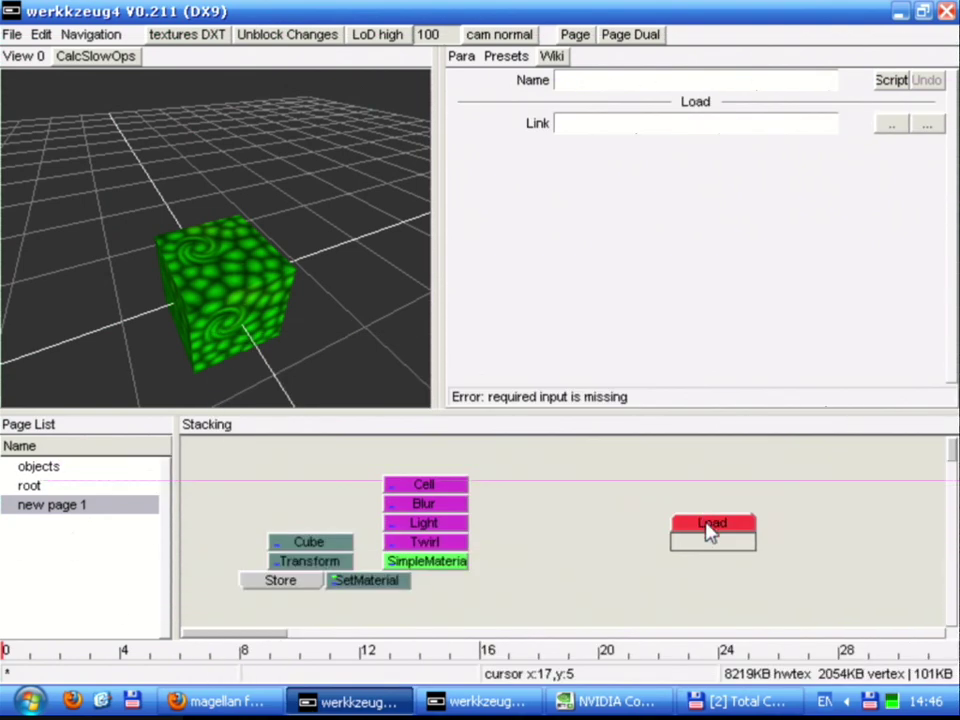
left_click(331, 565)
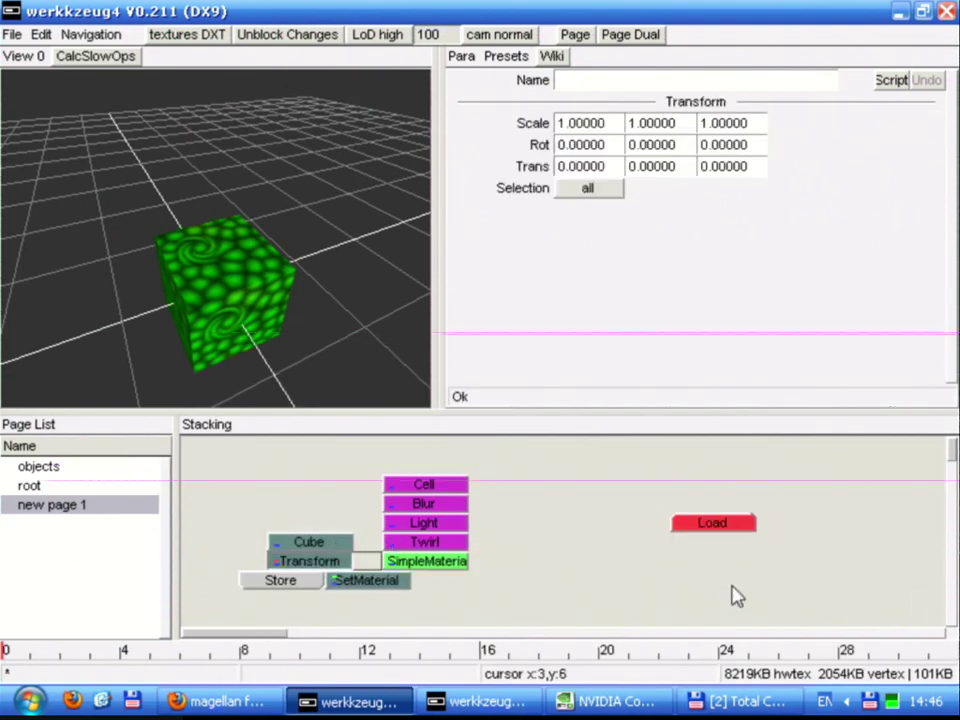
left_click(730, 527)
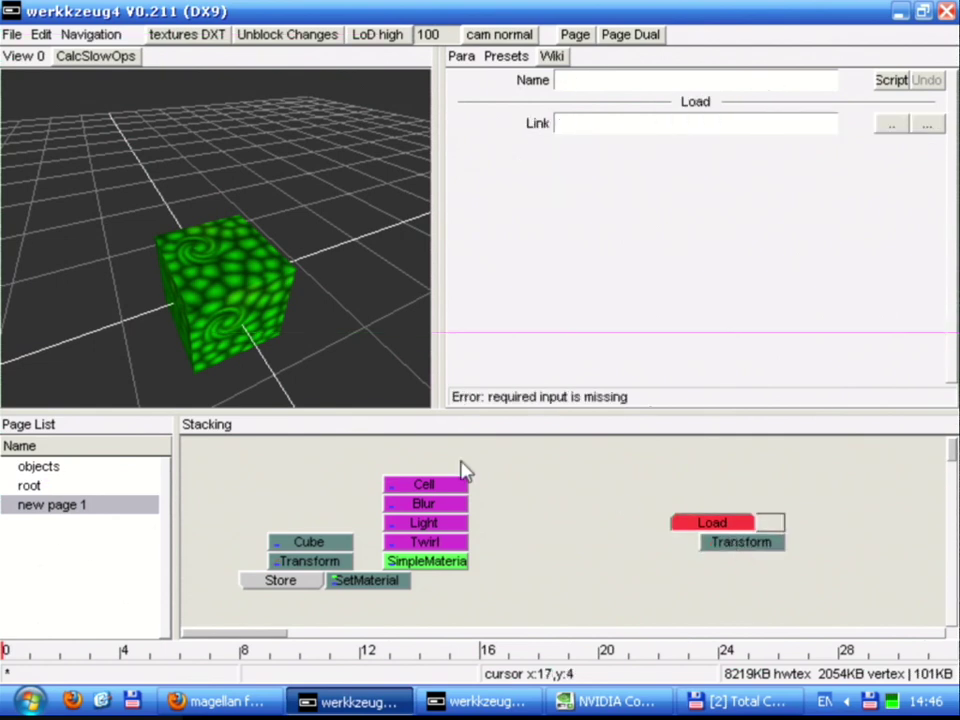
Name the Store operator test1 and link the Load operator to test1
left_click(285, 580)
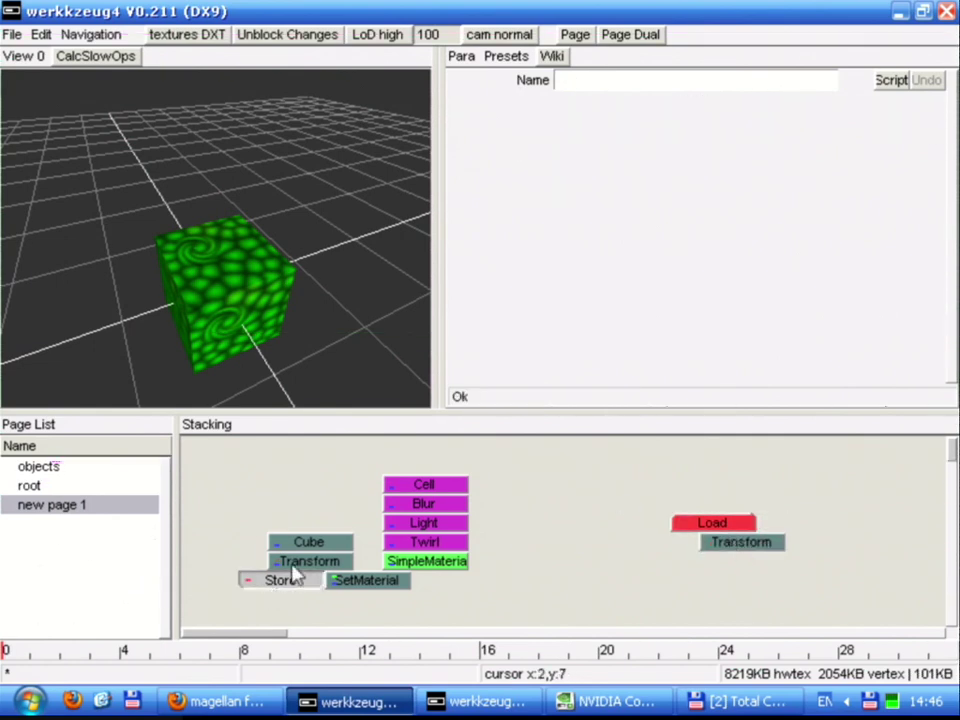
left_click(580, 86)
type("test1")
left_click(745, 523)
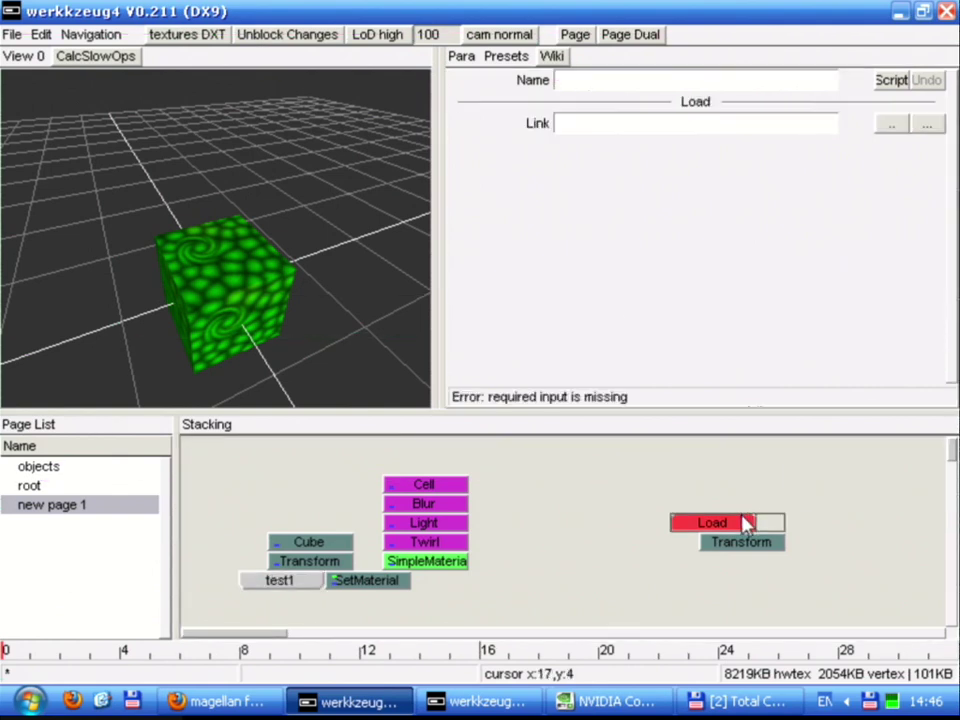
left_click(574, 124)
type("test1")
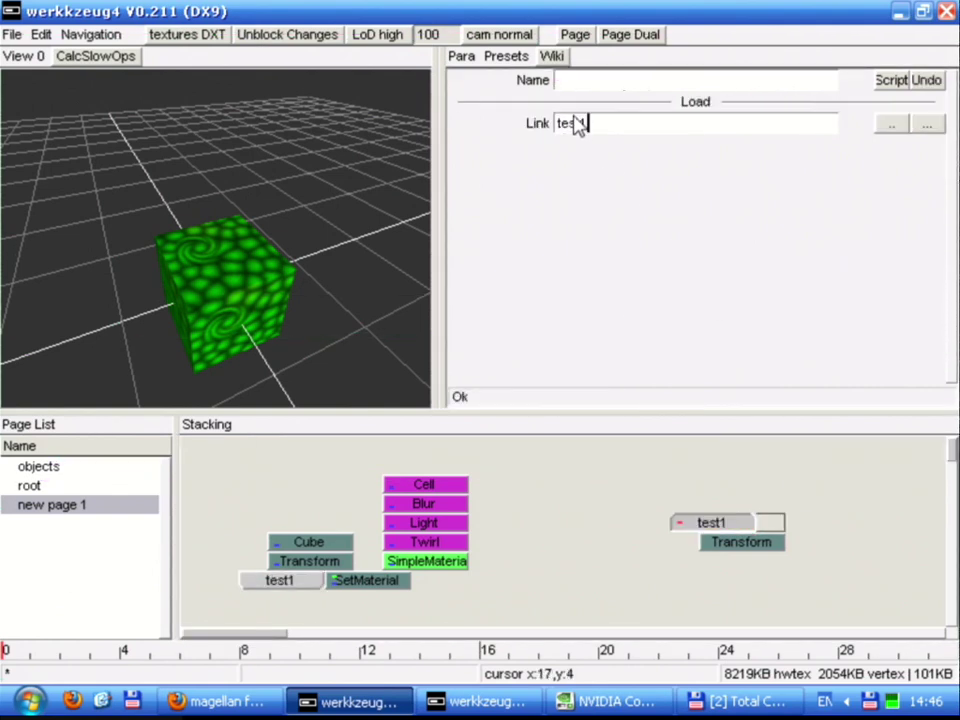
Align the copied Transform beneath the Load operator, show its result, and set its translation to 0.77 in X and 0.78 in Y
left_click(762, 546)
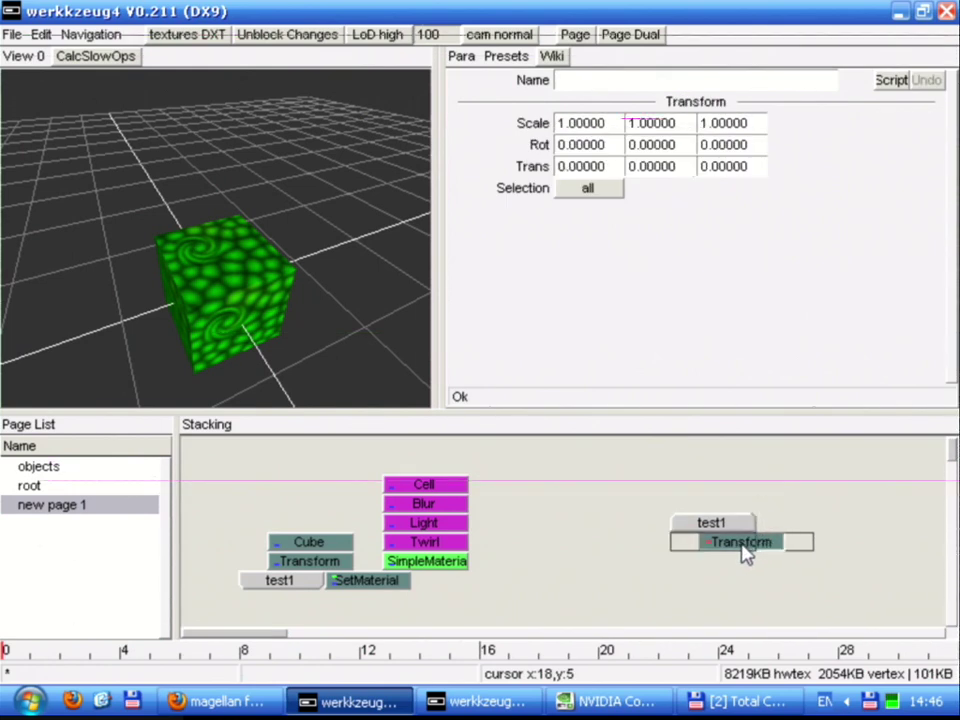
left_click_drag(590, 169, 566, 169)
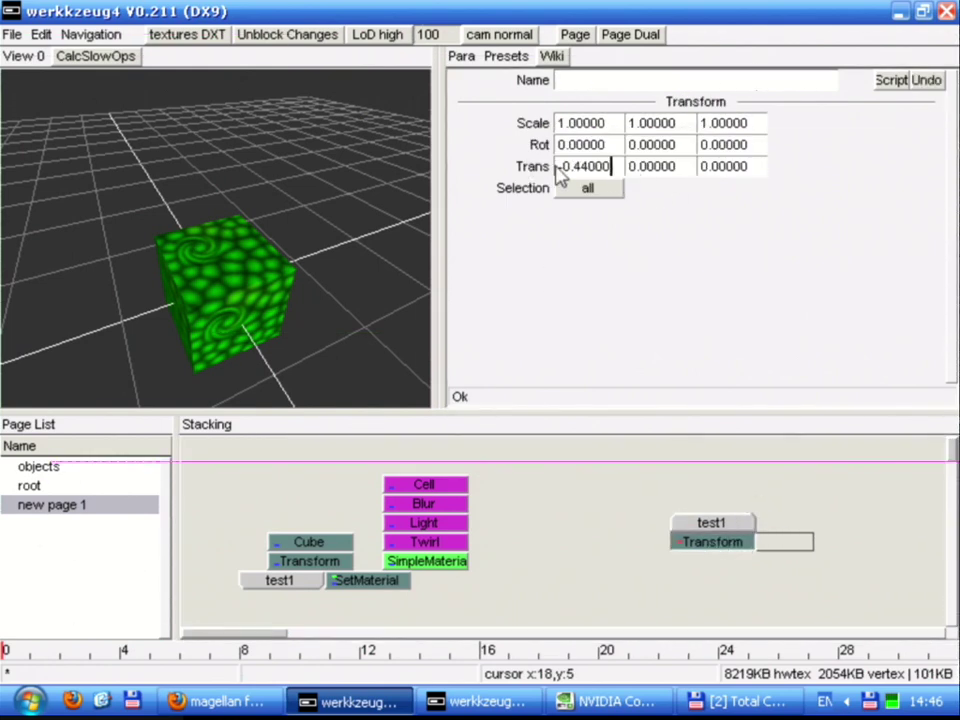
double_click(722, 539)
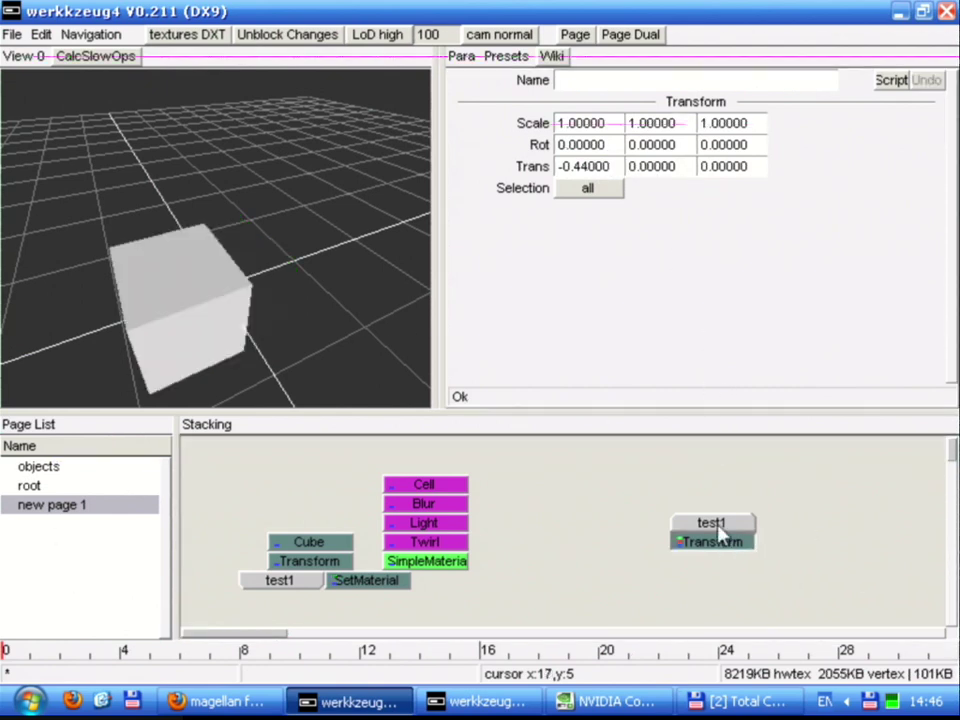
left_click_drag(579, 172, 808, 160)
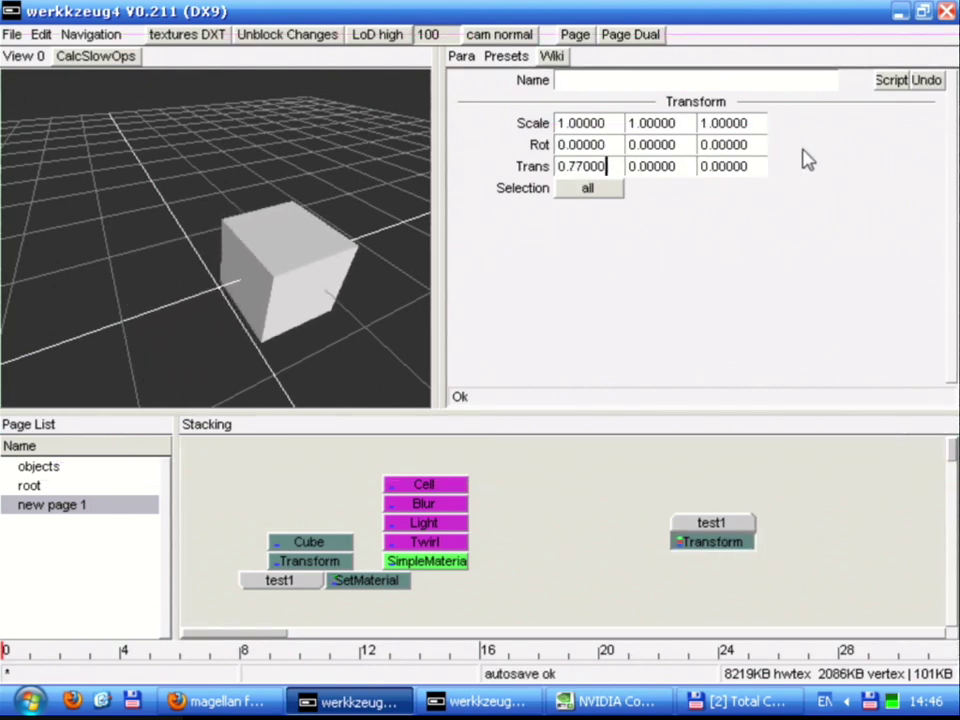
left_click_drag(658, 176, 786, 178)
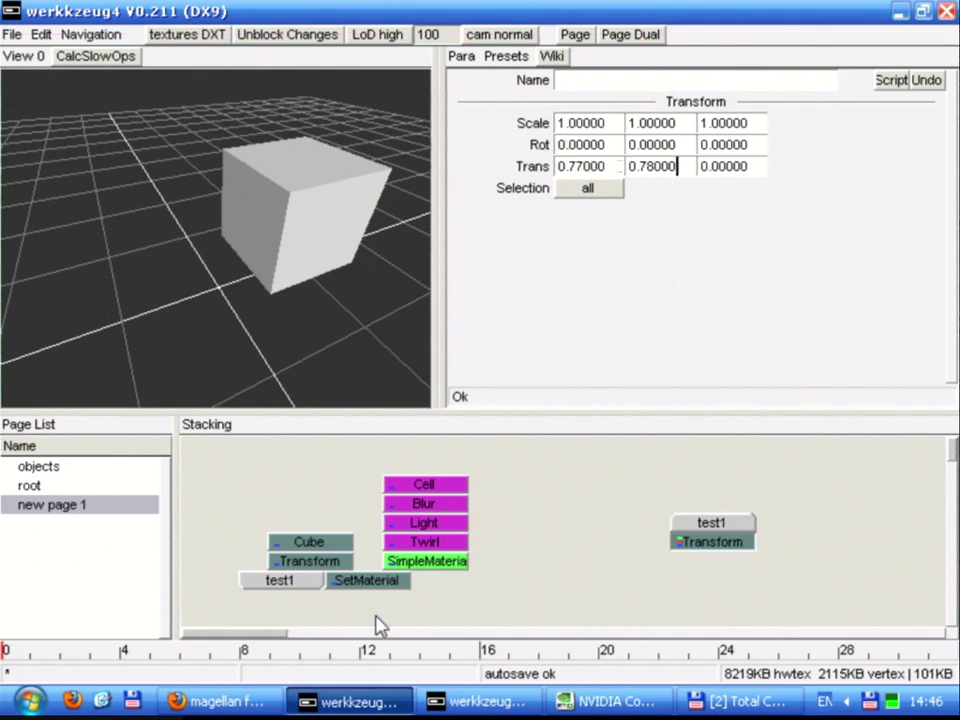
Show SetMaterial, move the texture and material stack beside the copied Transform, and place SetMaterial beneath both
double_click(370, 581)
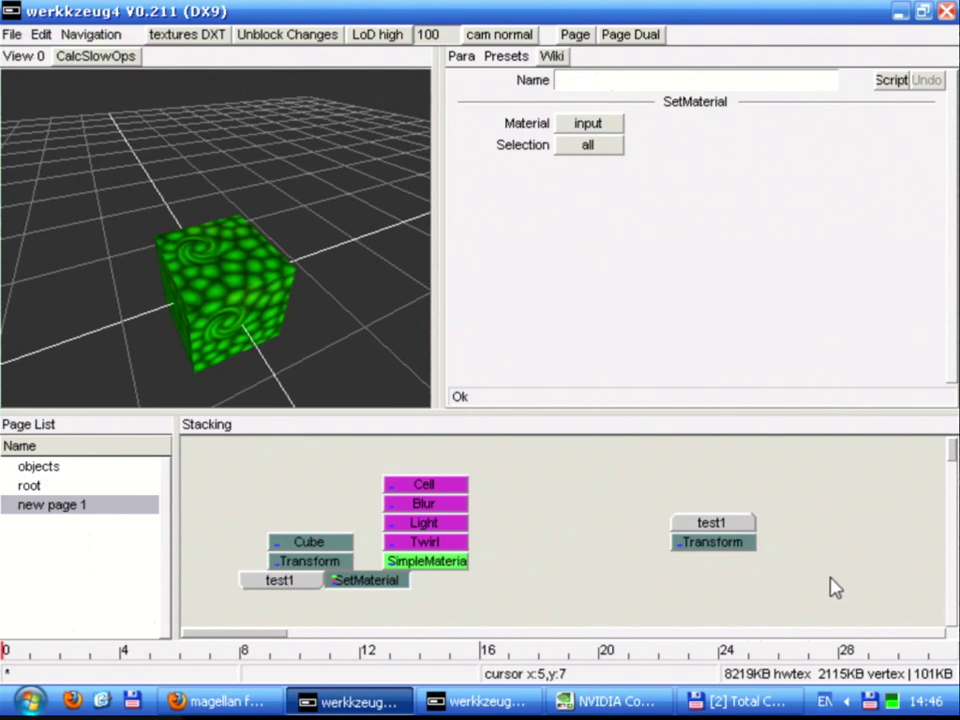
left_click_drag(424, 563, 800, 548)
left_click(340, 585)
left_click_drag(340, 585, 743, 570)
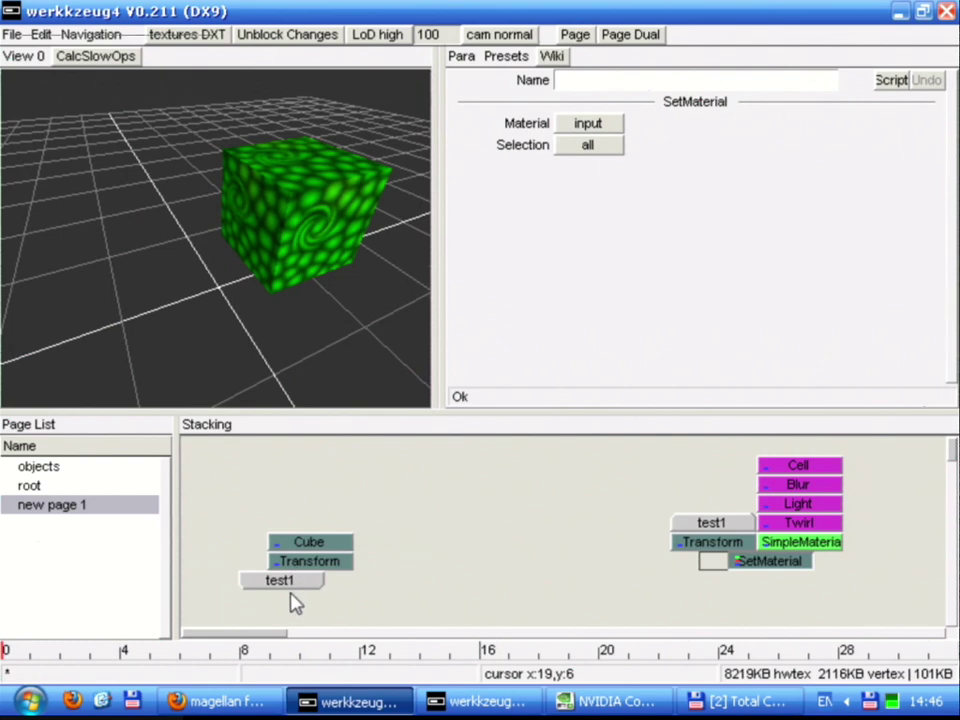
Shift Cube and its Transform up, insert the translated Transform above the test1 Store, and move the test1 Load beside SimpleMaterial
left_click(355, 579)
left_click(338, 563)
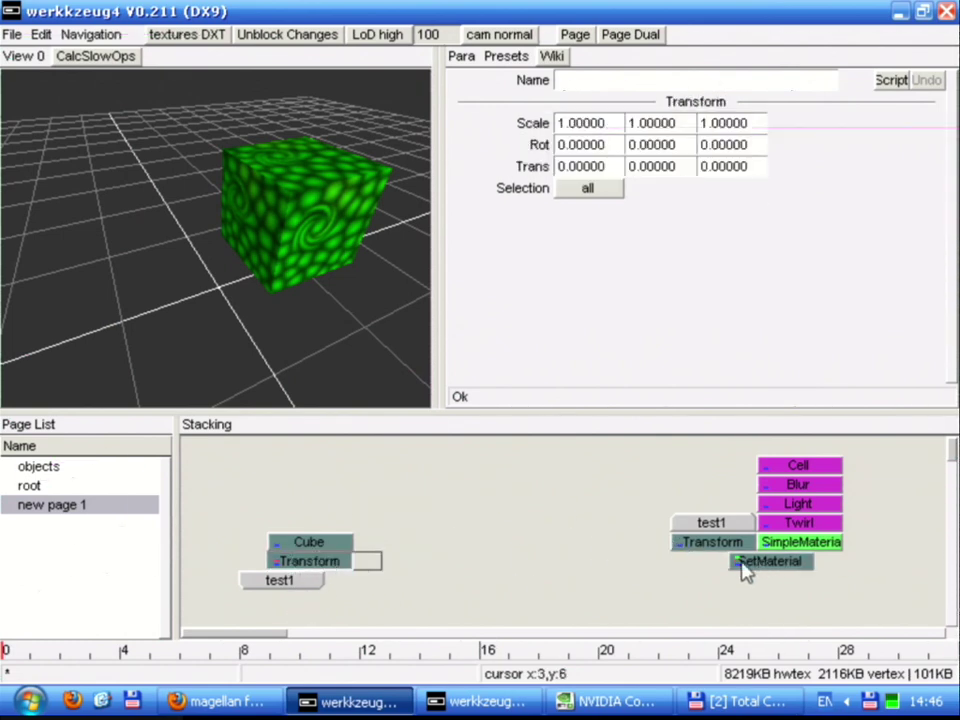
left_click_drag(384, 559, 321, 521)
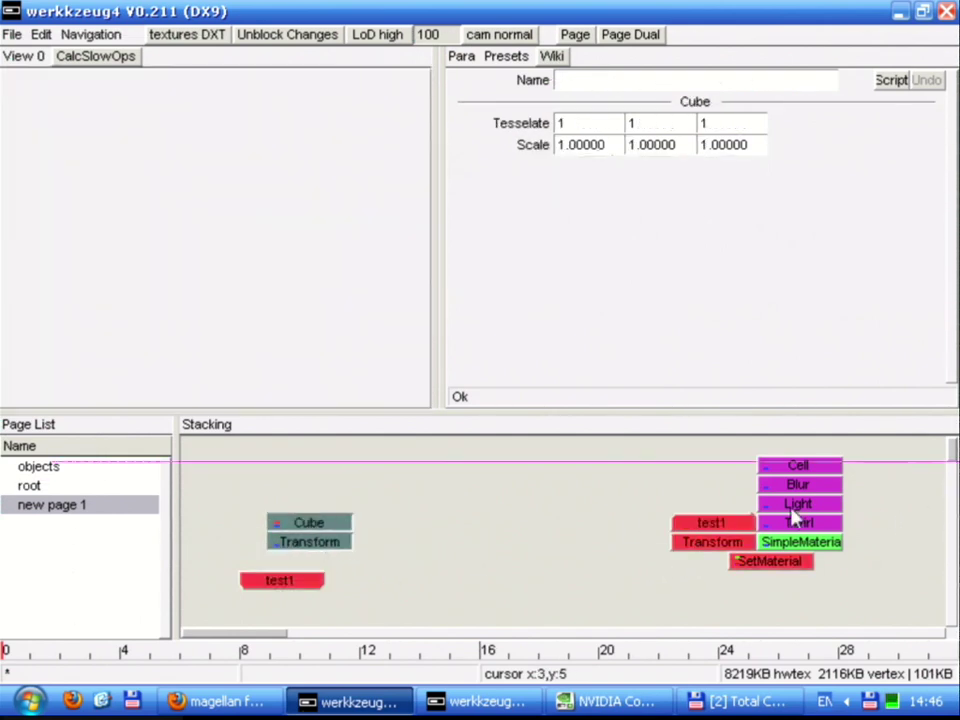
left_click(720, 541)
left_click_drag(537, 562, 326, 561)
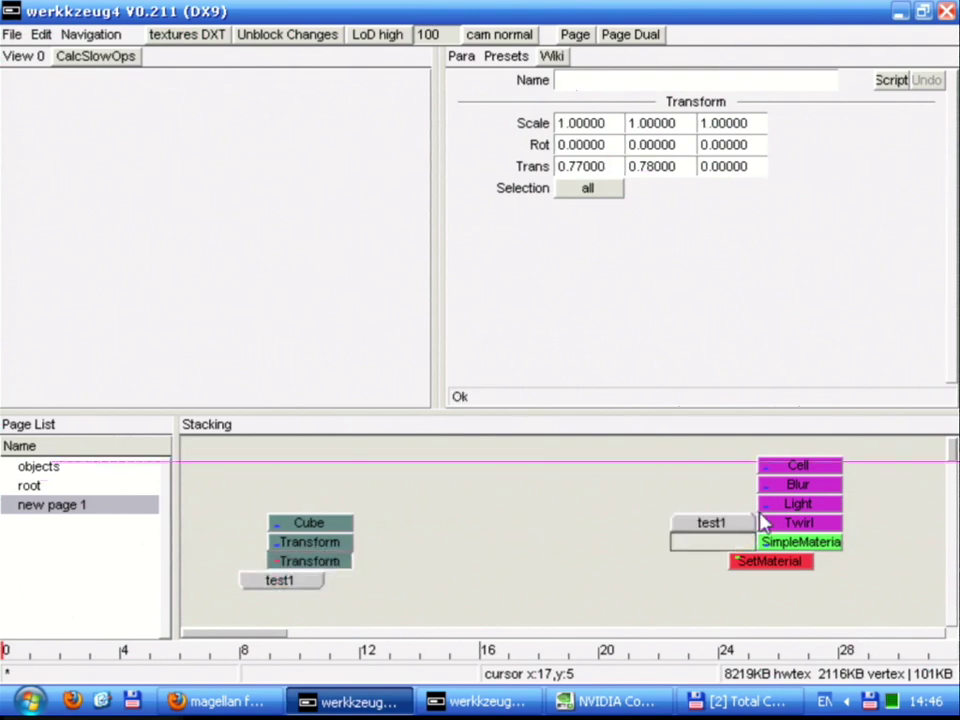
left_click_drag(729, 523, 718, 540)
Set the lower Transform's scale to 1.80, 1.76 and 1.46
left_click(340, 543)
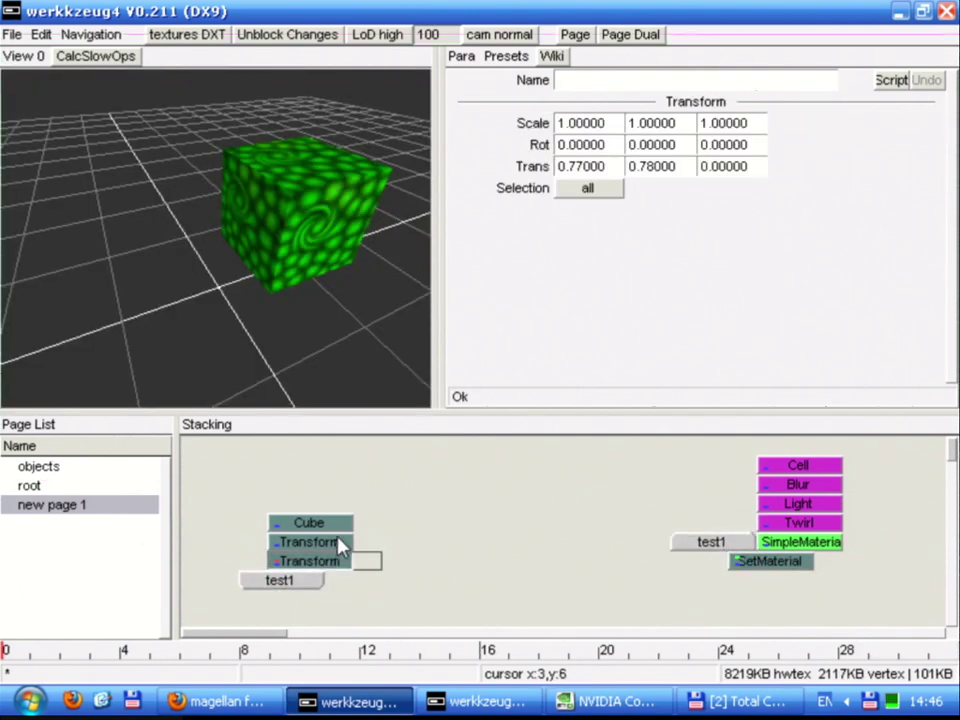
left_click_drag(604, 121, 806, 122)
left_click_drag(735, 123, 834, 124)
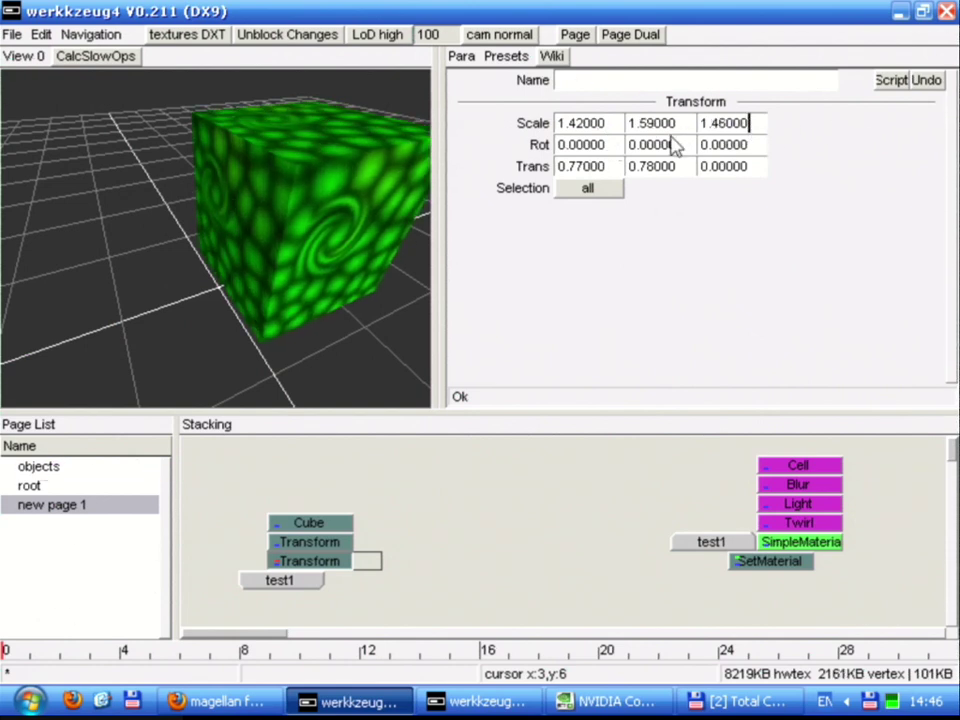
left_click_drag(655, 122, 690, 121)
left_click_drag(593, 118, 661, 118)
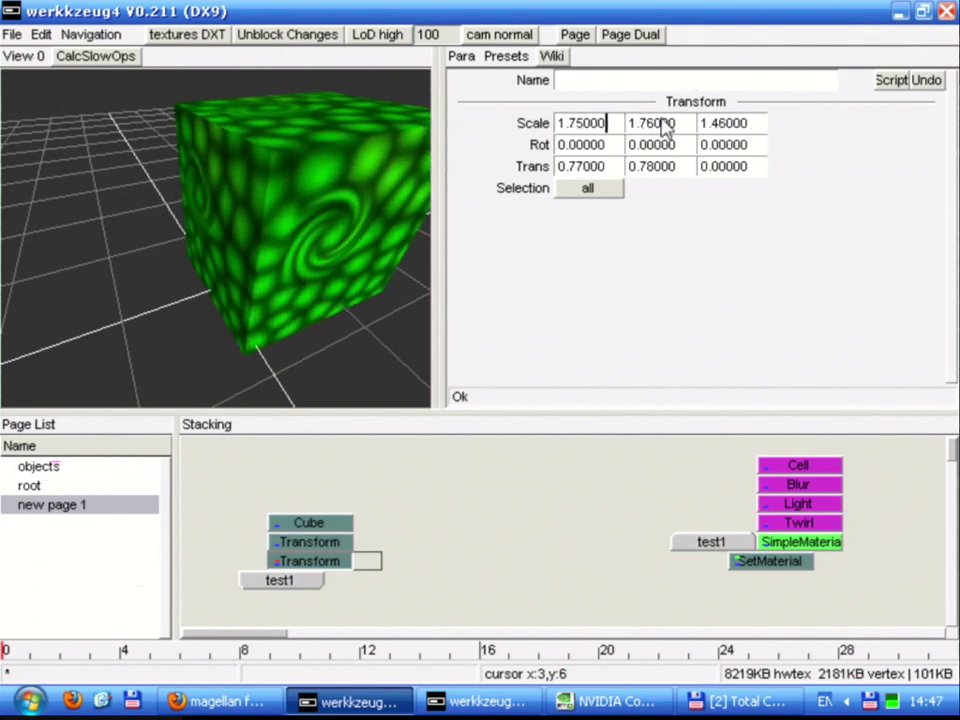
Set the upper Transform's translation to -0.57, 0.35 and 0.27, and view the textured cube from a distance
left_click(310, 545)
left_click_drag(596, 172, 467, 178)
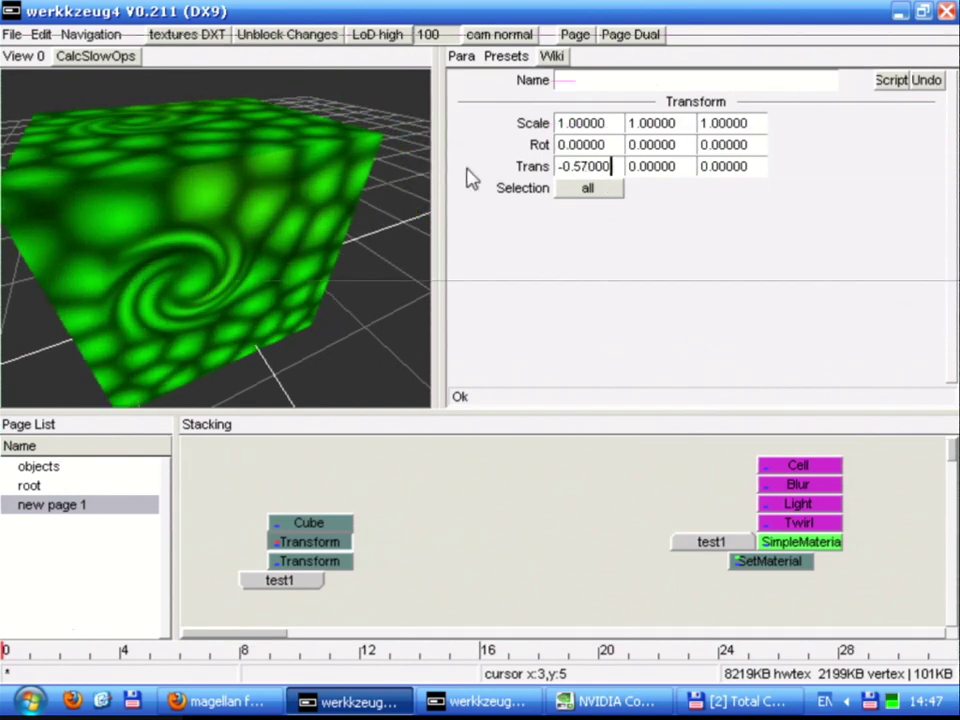
left_click_drag(643, 171, 770, 170)
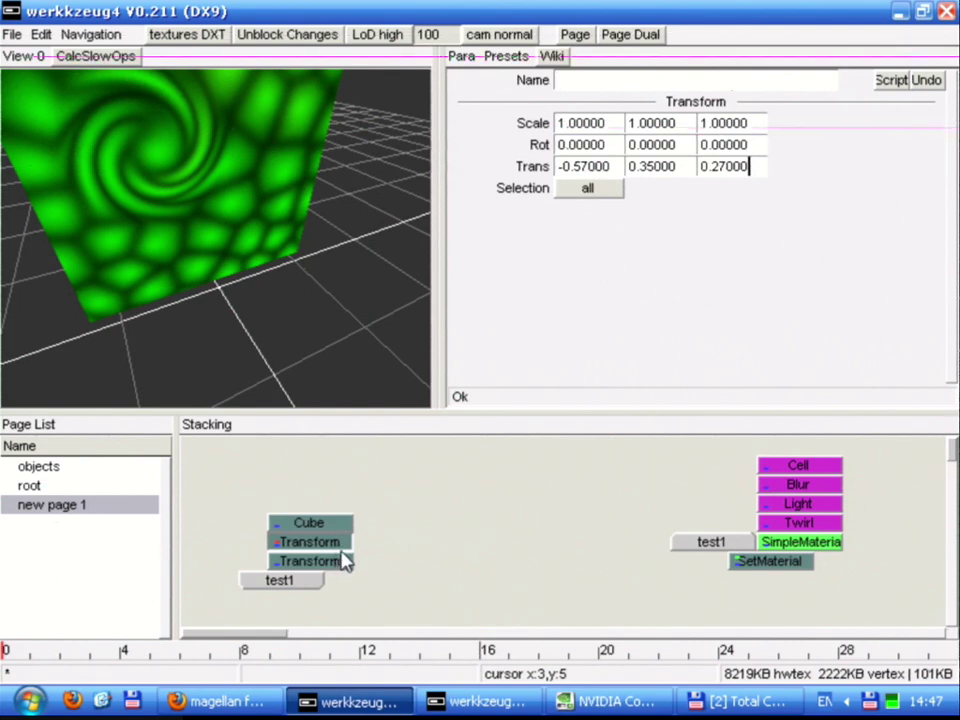
left_click_drag(313, 339, 366, 301)
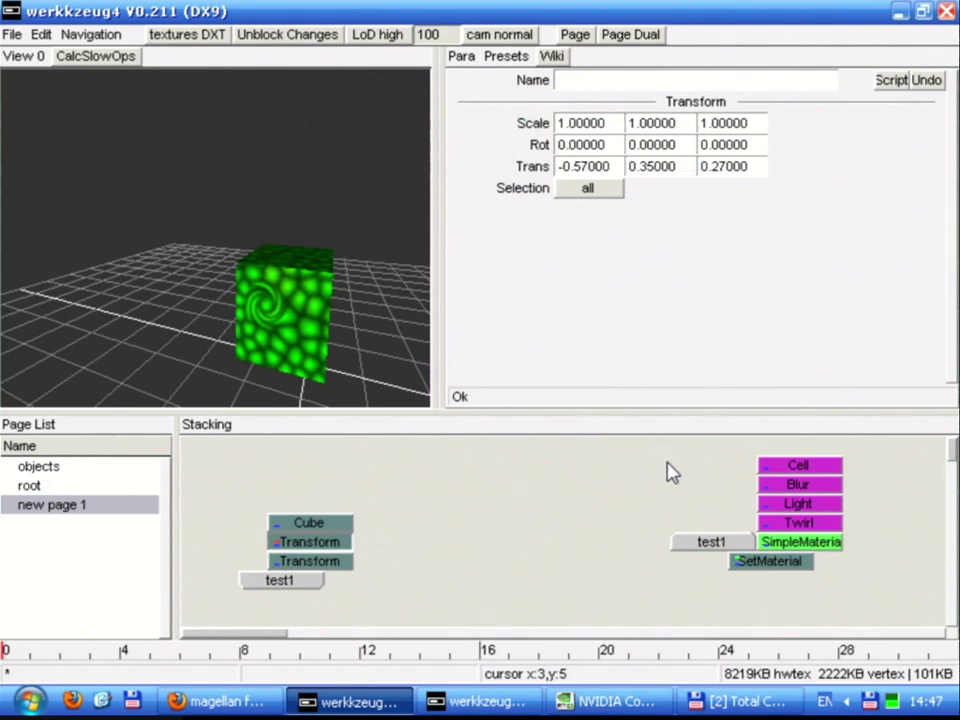
Move the Cell, Blur, Light and Twirl stack to the empty area beside Cube and show Twirl's texture
left_click(584, 470)
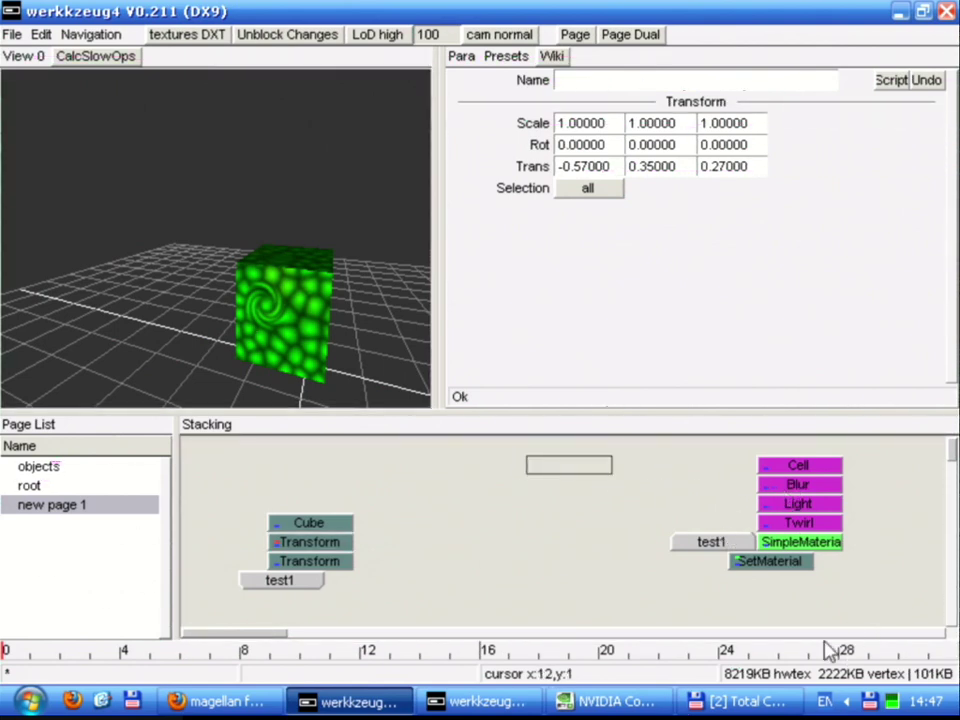
left_click_drag(746, 456, 816, 498)
left_click_drag(869, 533, 463, 520)
key("s")
Add a bitmap Cell generator directly beside Twirl and show the textures of Twirl and the new Cell in turn
left_click(591, 530)
right_click(562, 530)
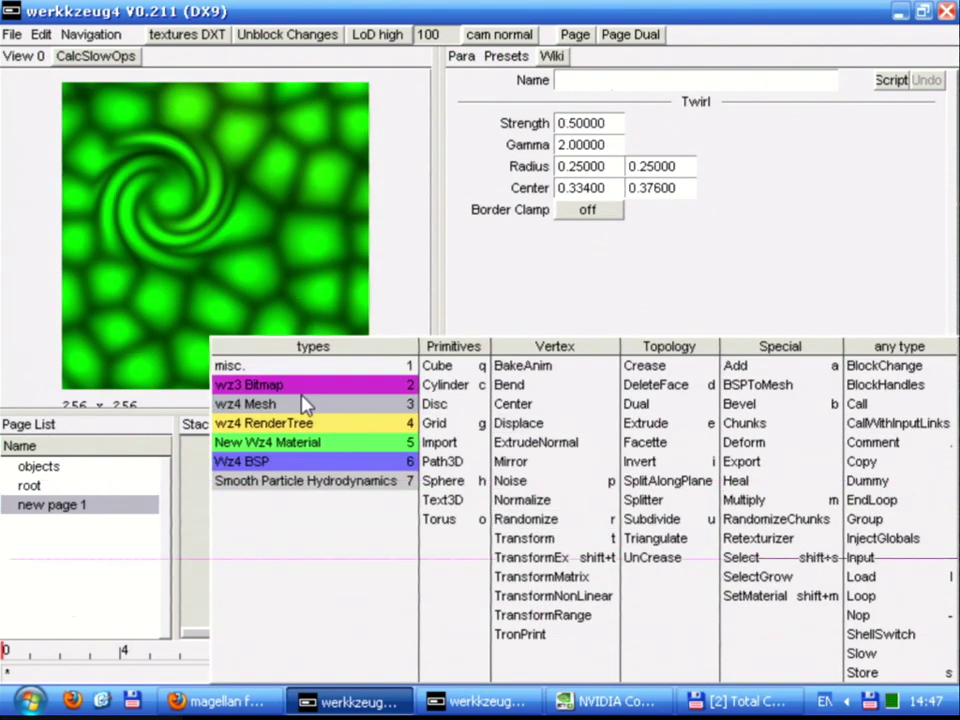
left_click(300, 388)
left_click(508, 424)
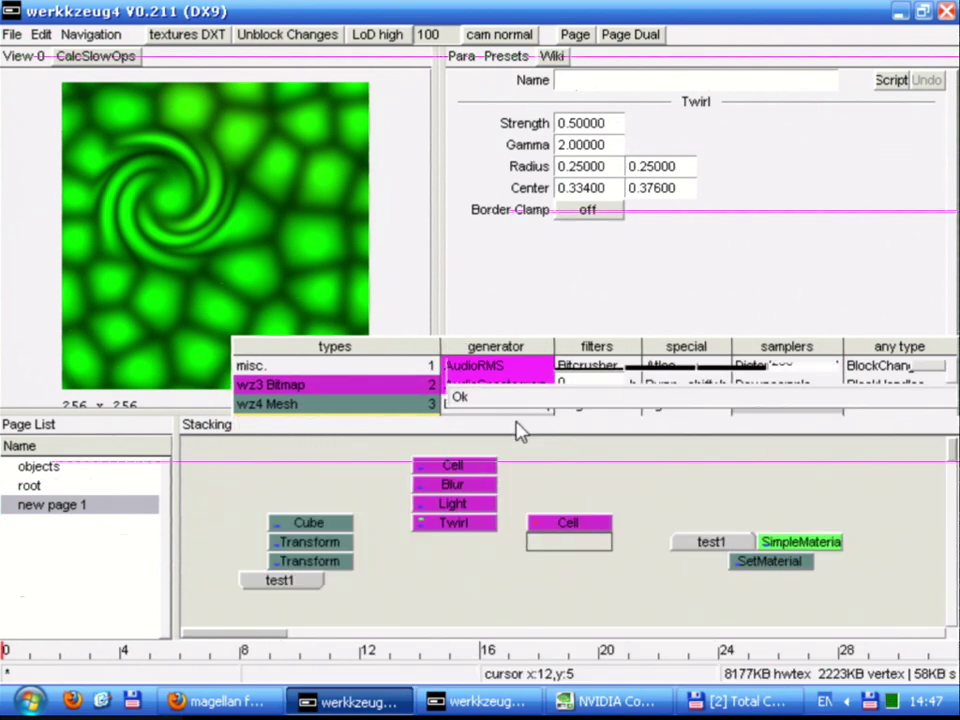
left_click_drag(565, 528, 557, 526)
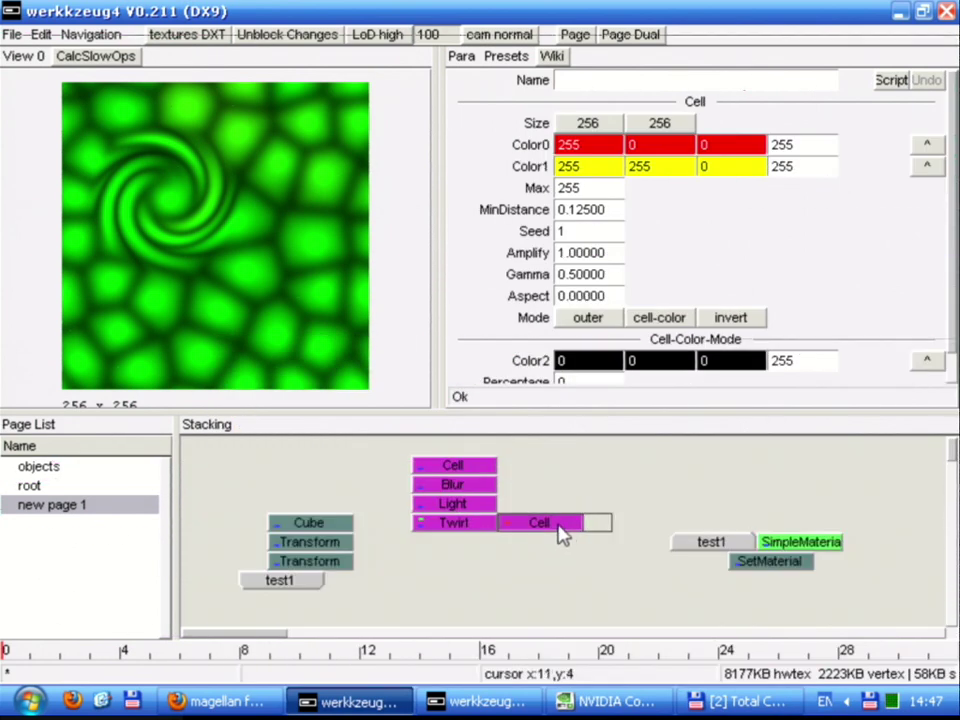
key("s")
left_click(446, 525)
key("s")
left_click(535, 527)
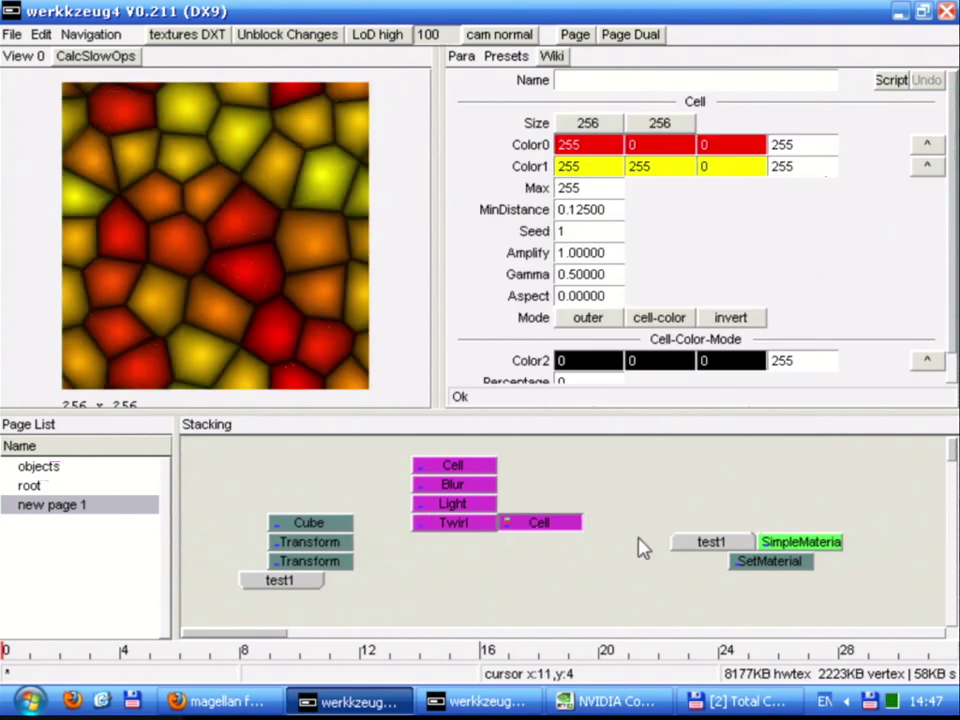
Add a bitmap Merge operator beneath Twirl and the neighbouring Cell, and show its combined texture
right_click(480, 553)
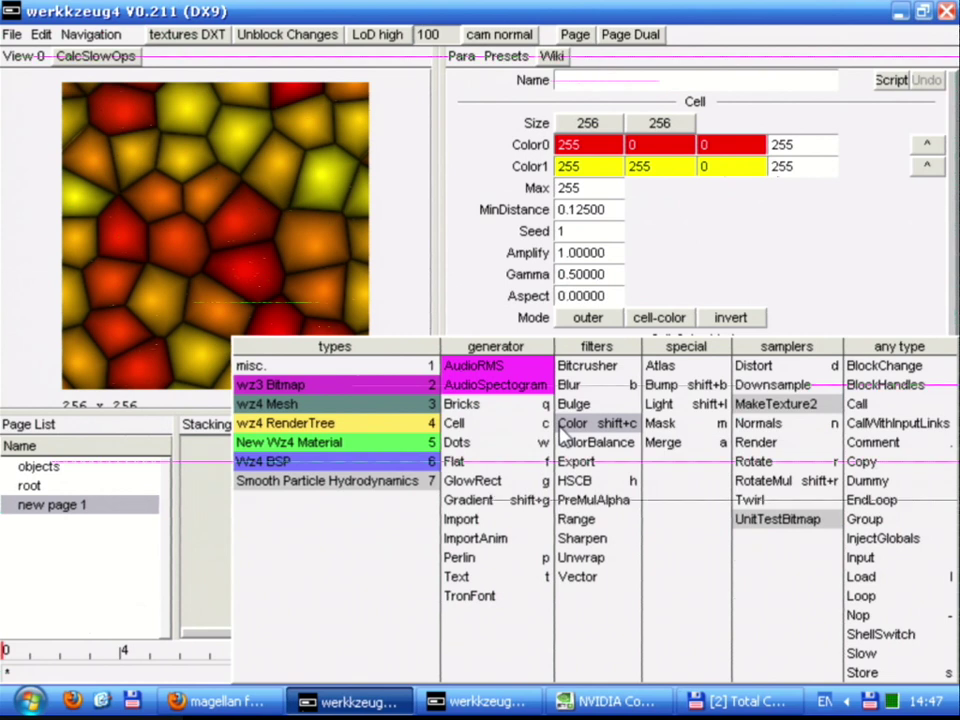
left_click(668, 443)
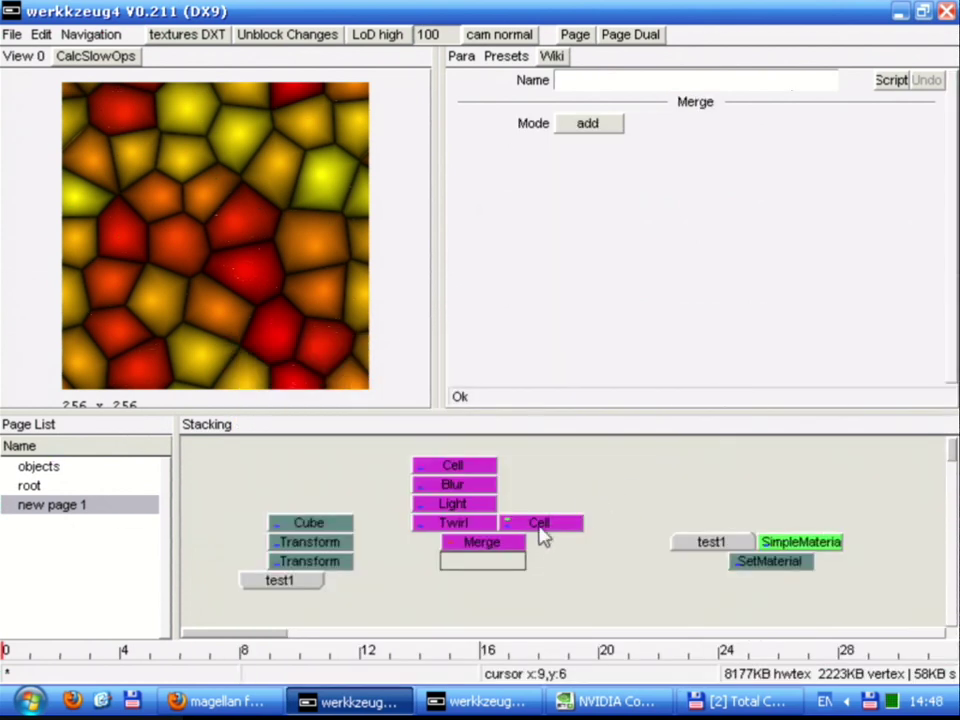
double_click(512, 545)
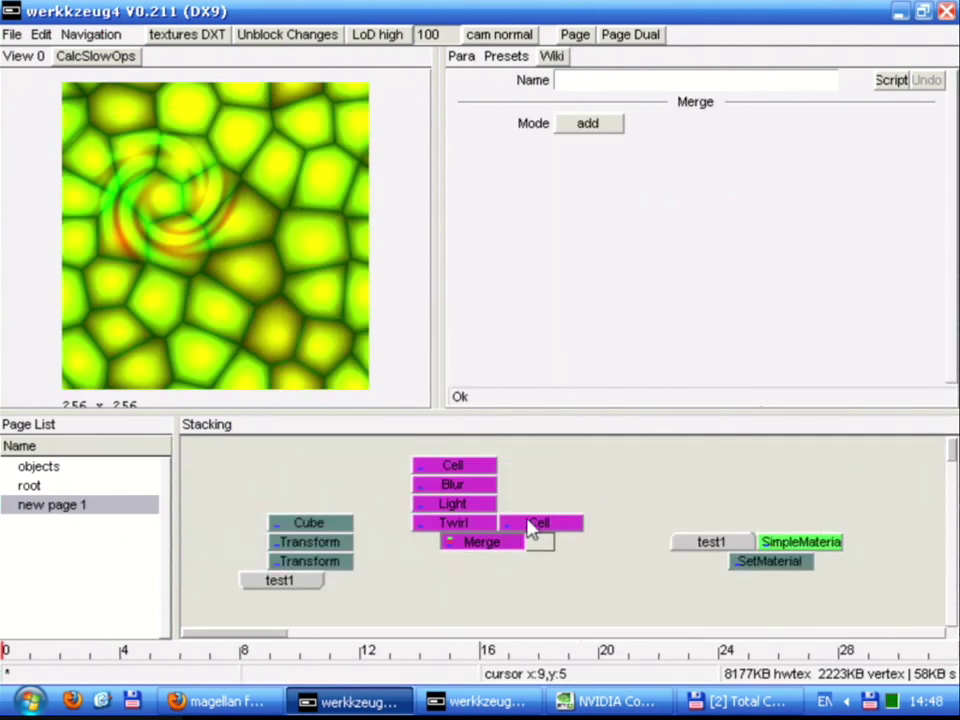
Move the Cell beside Twirl one slot away and add a Bricks generator in its place as Merge's second input
left_click(533, 524)
left_click_drag(530, 528, 637, 521)
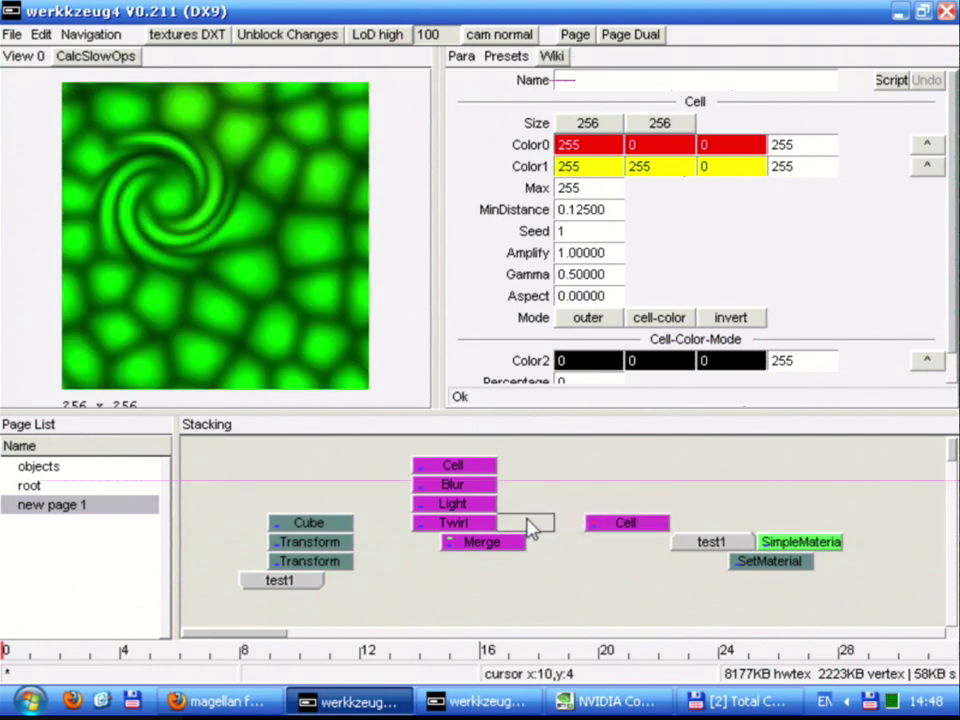
right_click(541, 528)
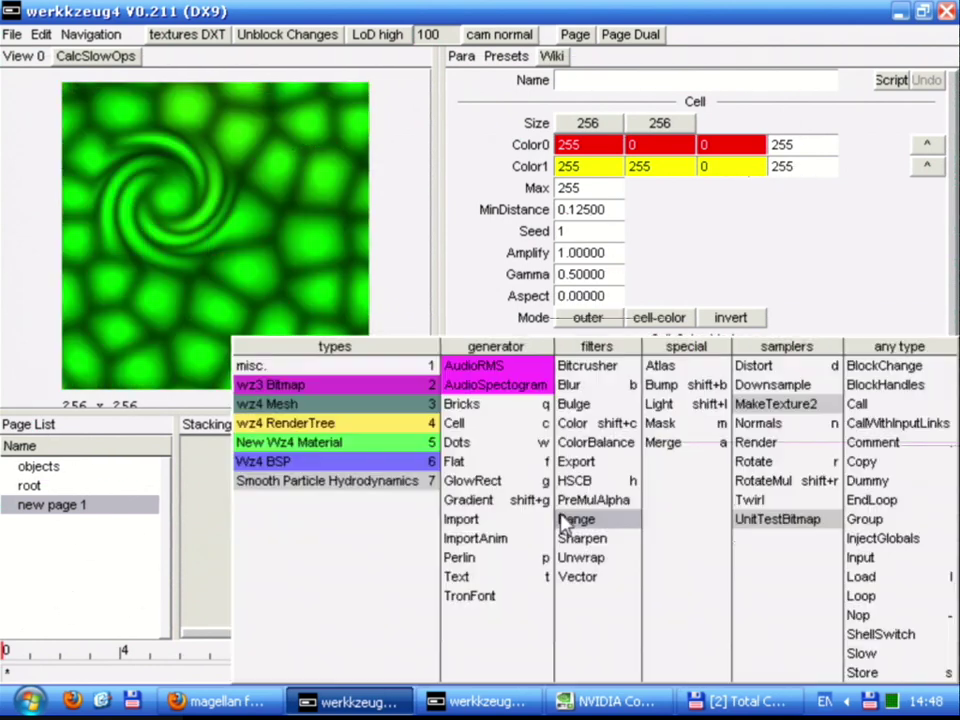
left_click(460, 406)
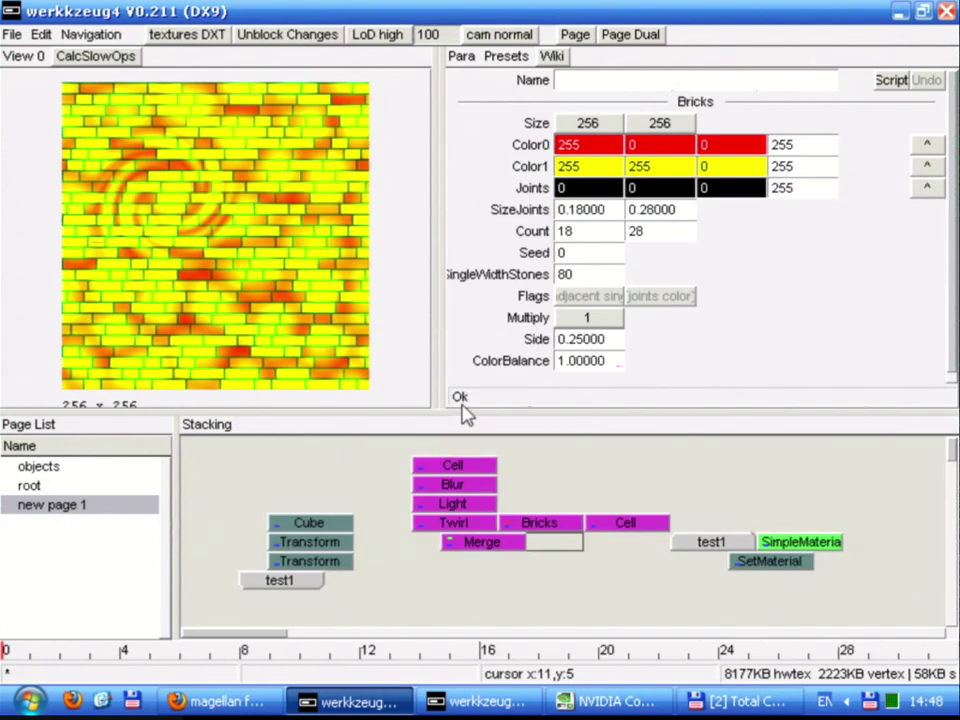
left_click(497, 548)
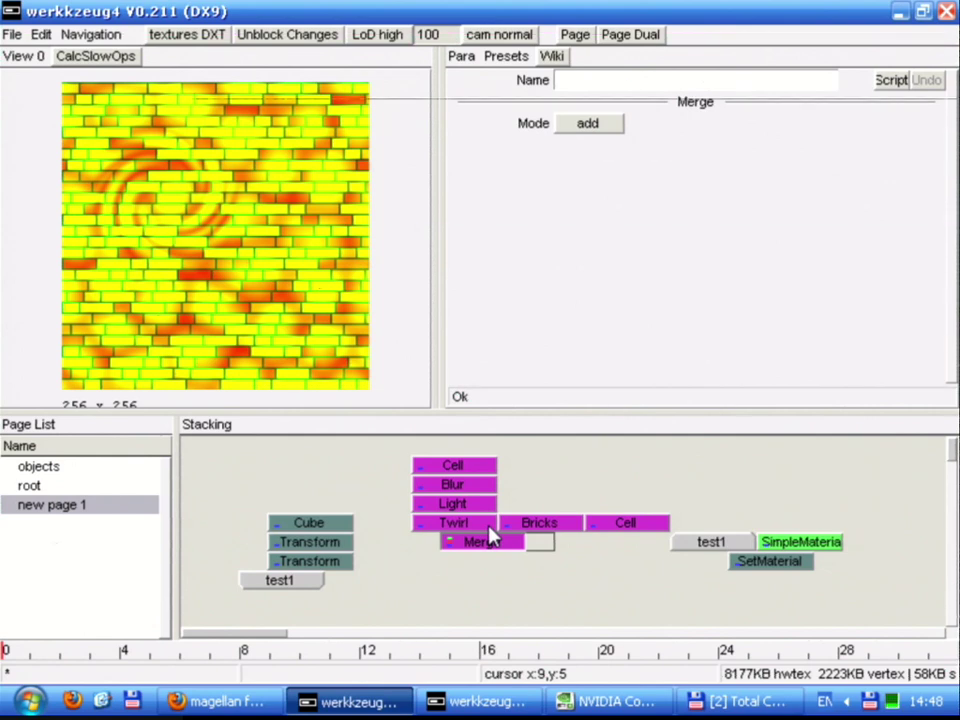
left_click(534, 528)
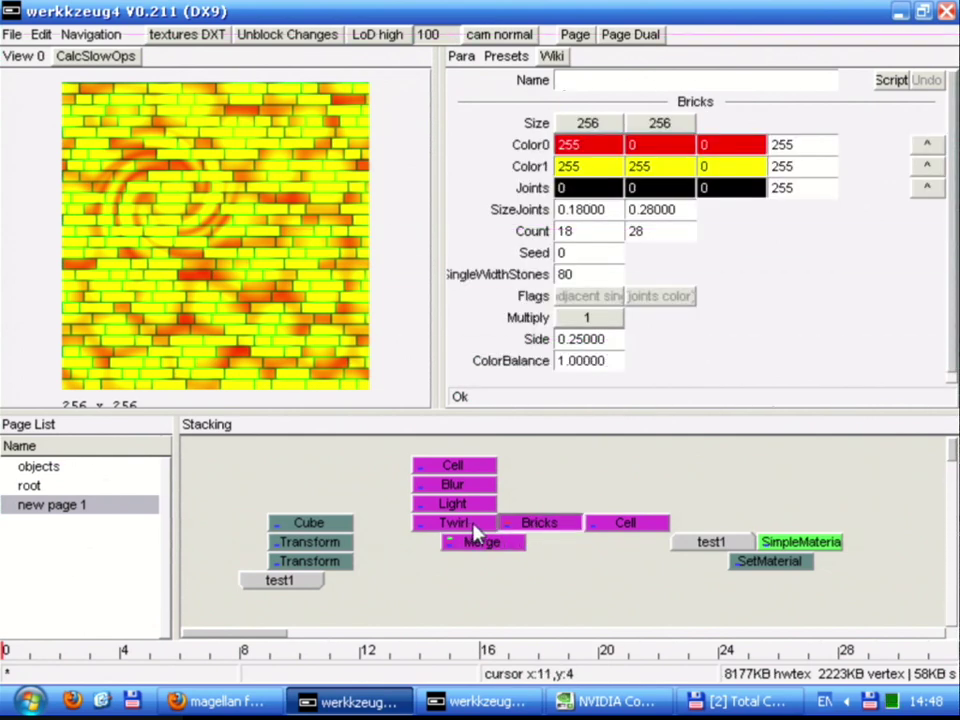
Park the spare Cell, centre Merge under Twirl and Bricks, attach the SimpleMaterial and SetMaterial group beneath it, and show SetMaterial
left_click(626, 525)
left_click_drag(626, 525, 716, 468)
left_click_drag(503, 562, 544, 561)
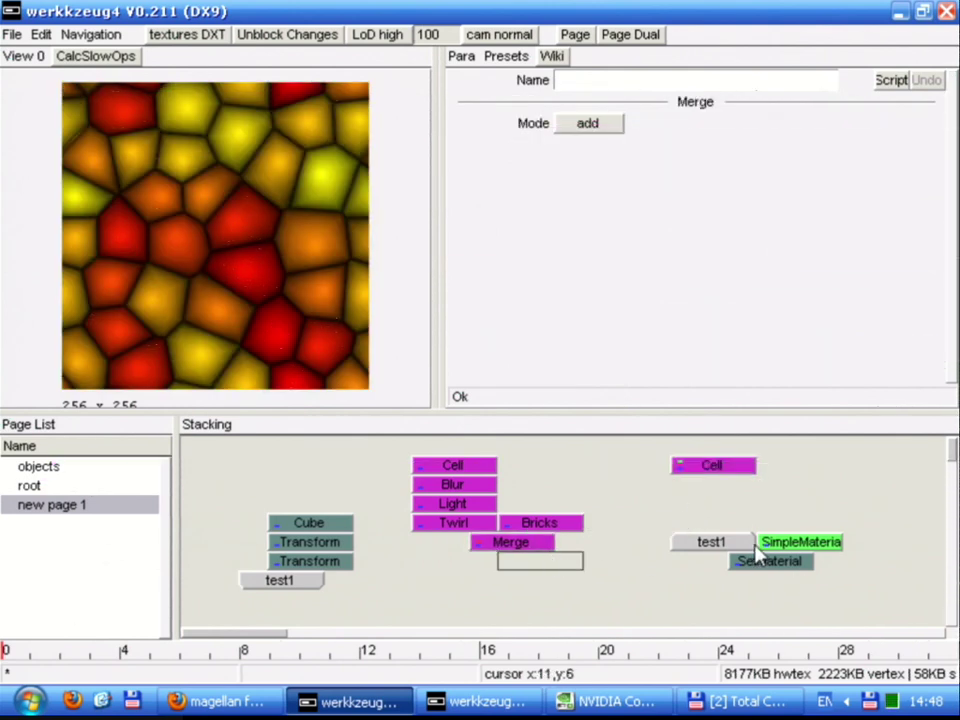
left_click_drag(803, 575, 486, 594)
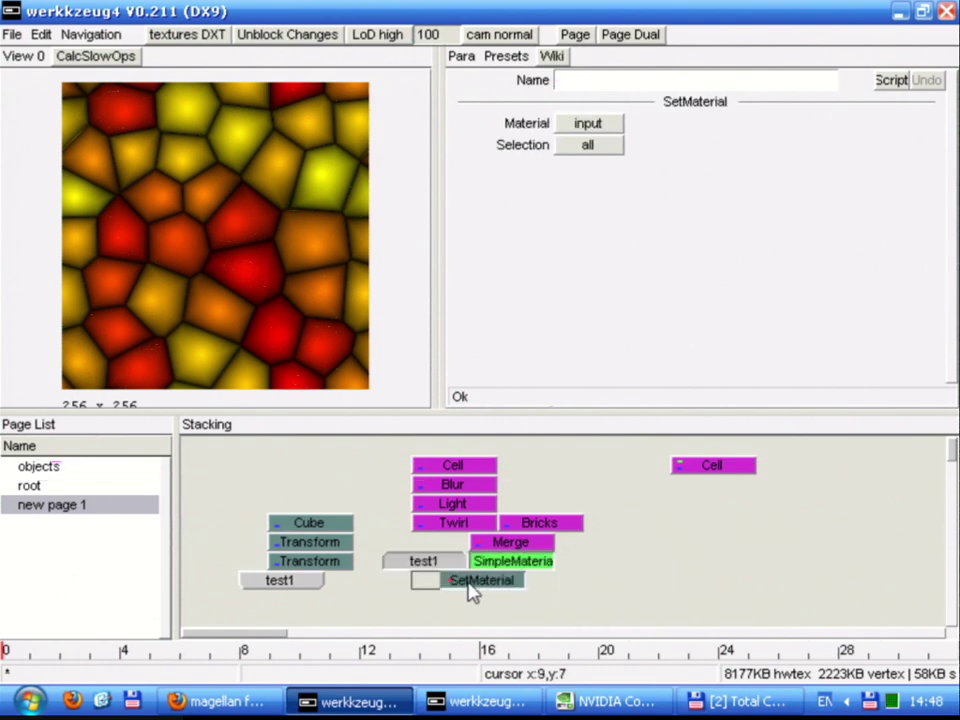
double_click(473, 590)
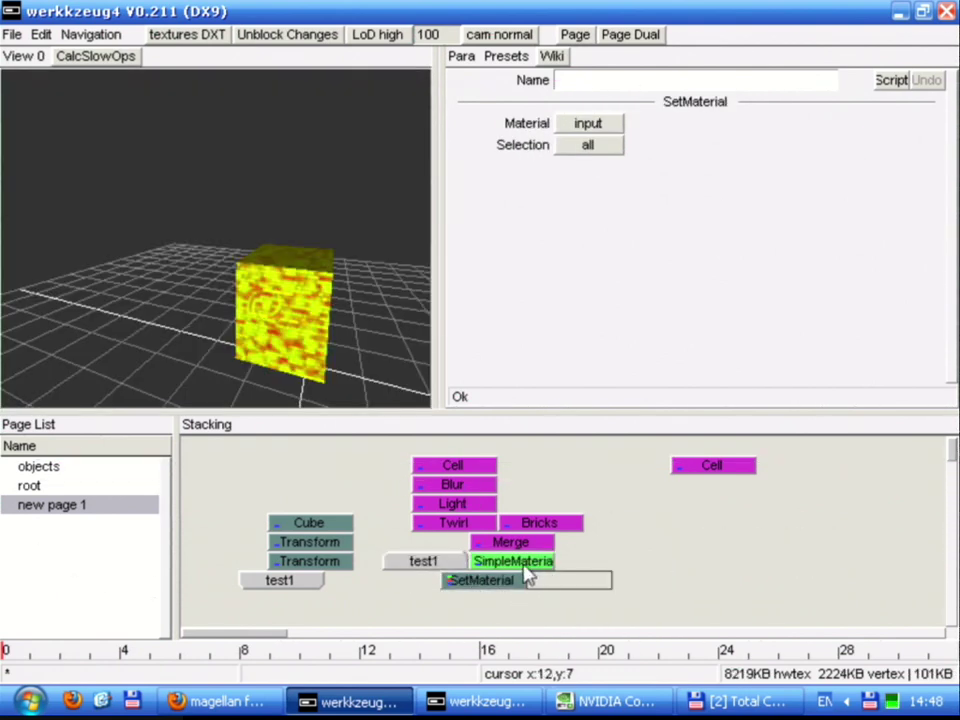
Move the whole Merge texture stack to the empty area below the spare Cell and add a Store named brickscells beneath Merge
left_click_drag(395, 466, 785, 582)
left_click(744, 605)
key("s")
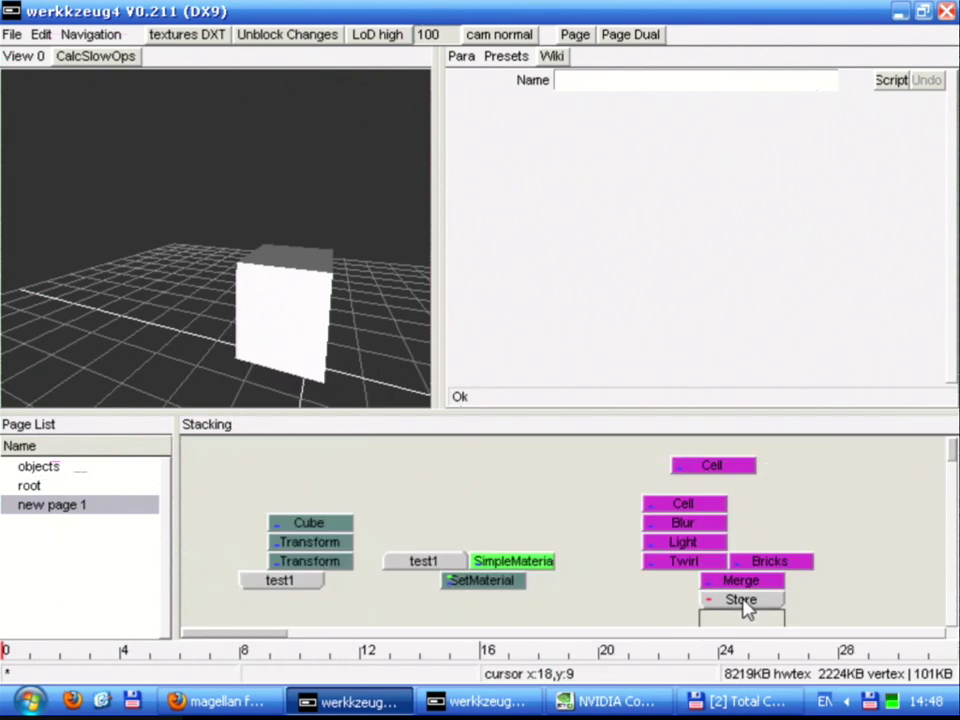
left_click(589, 86)
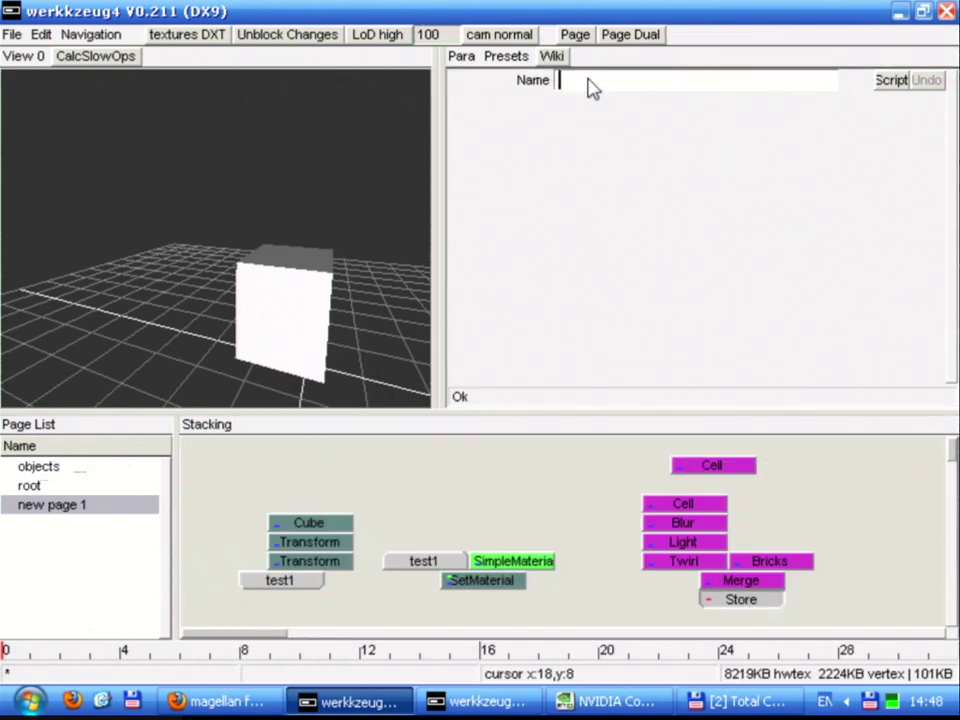
type("nbrckscells")
key("Return")
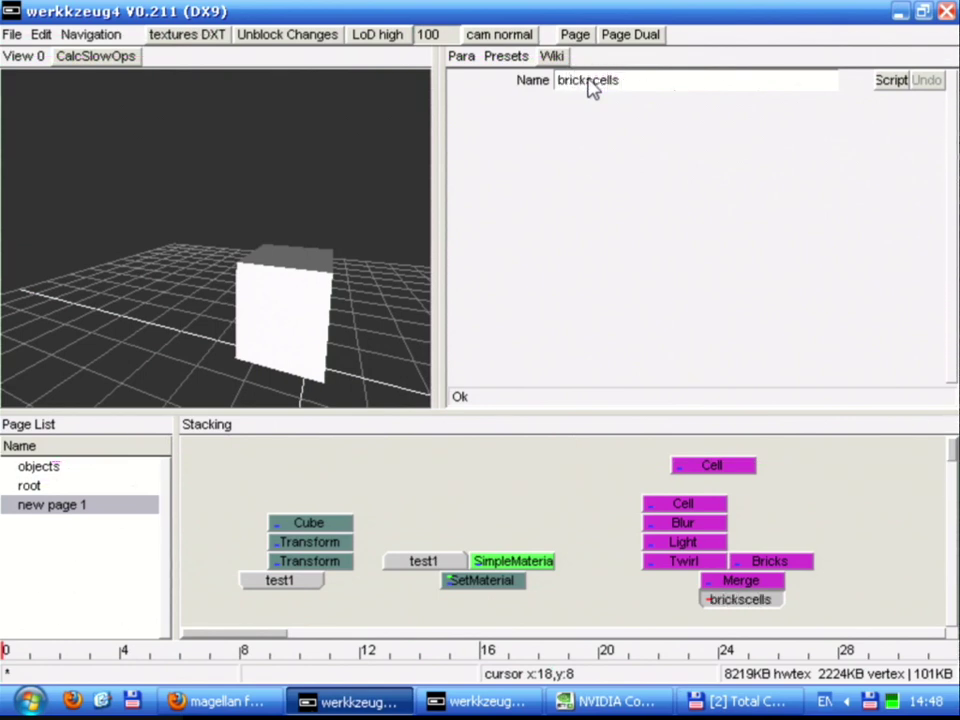
Add a Load operator linked to brickscells above SimpleMaterial, and inspect SetMaterial and its inputs
left_click(514, 541)
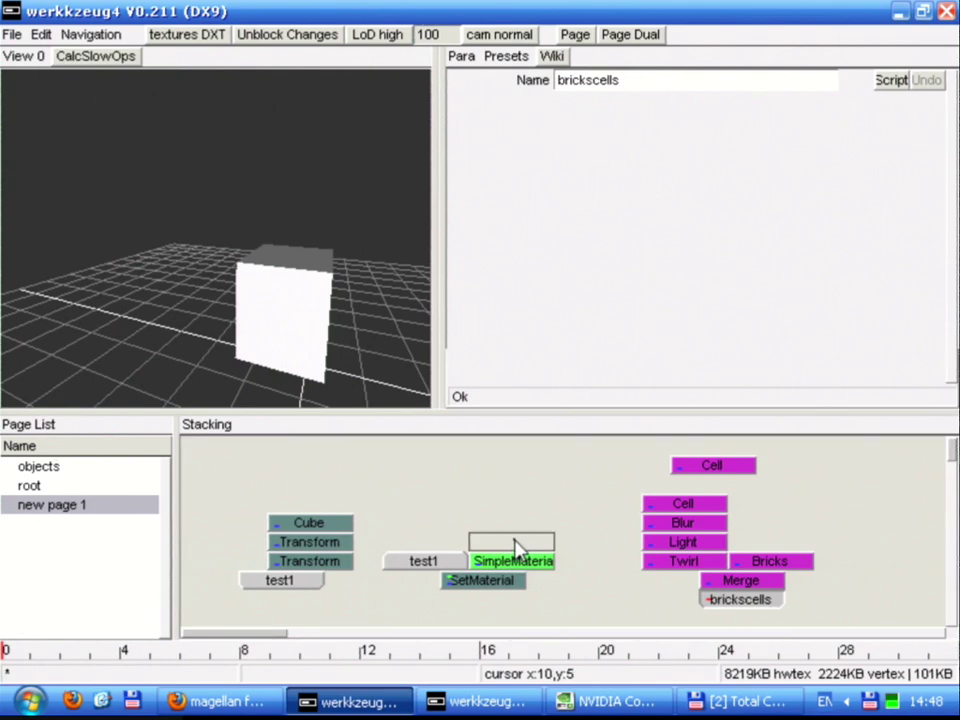
key("l")
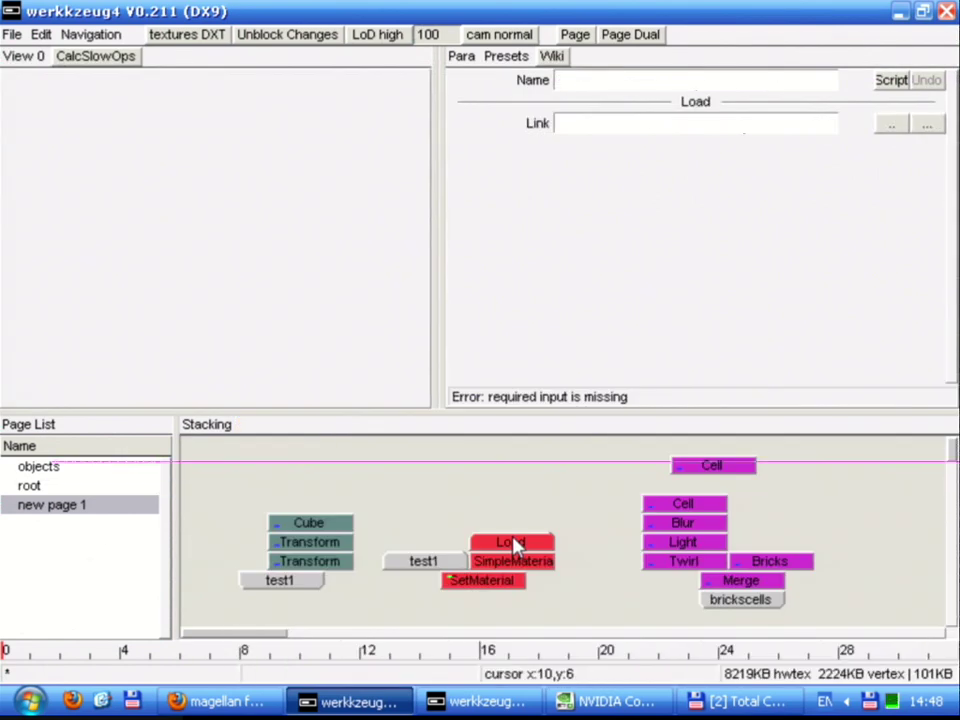
left_click(928, 123)
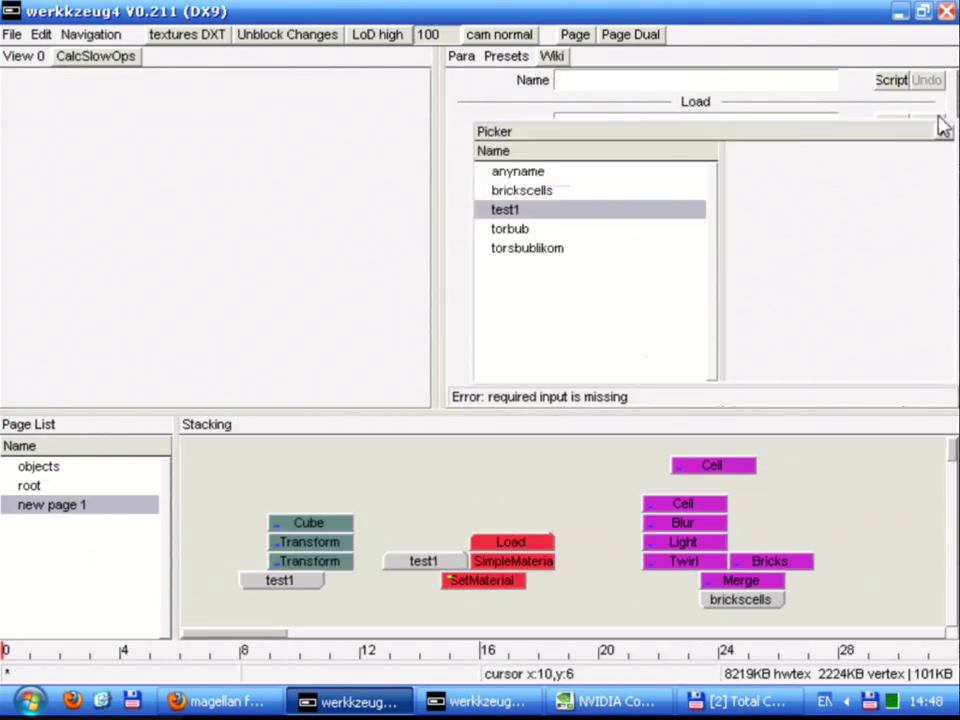
double_click(628, 192)
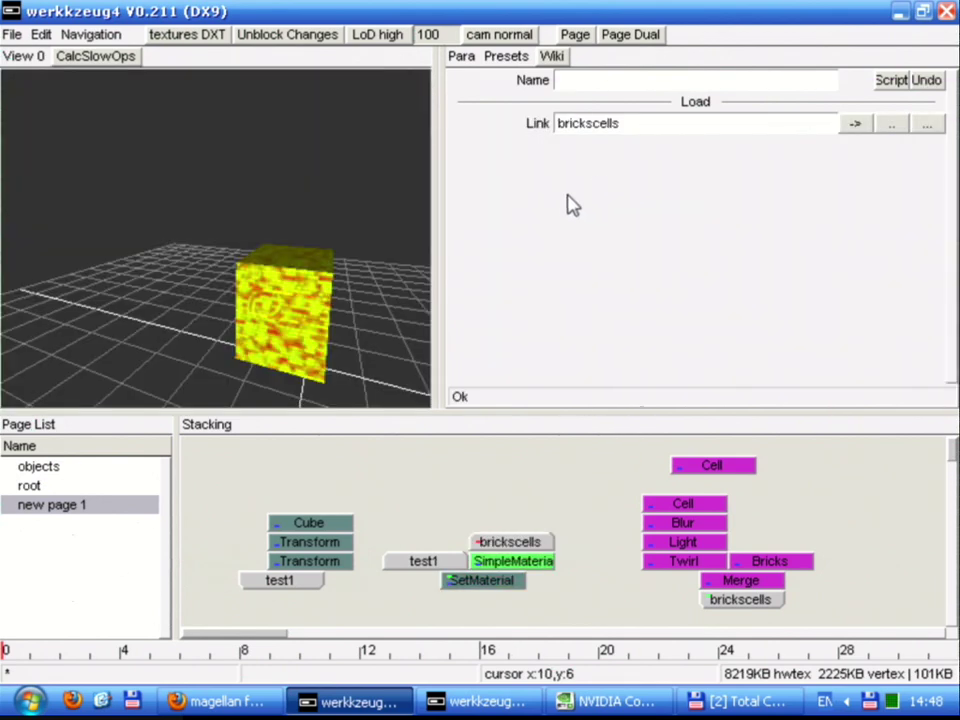
left_click(498, 581)
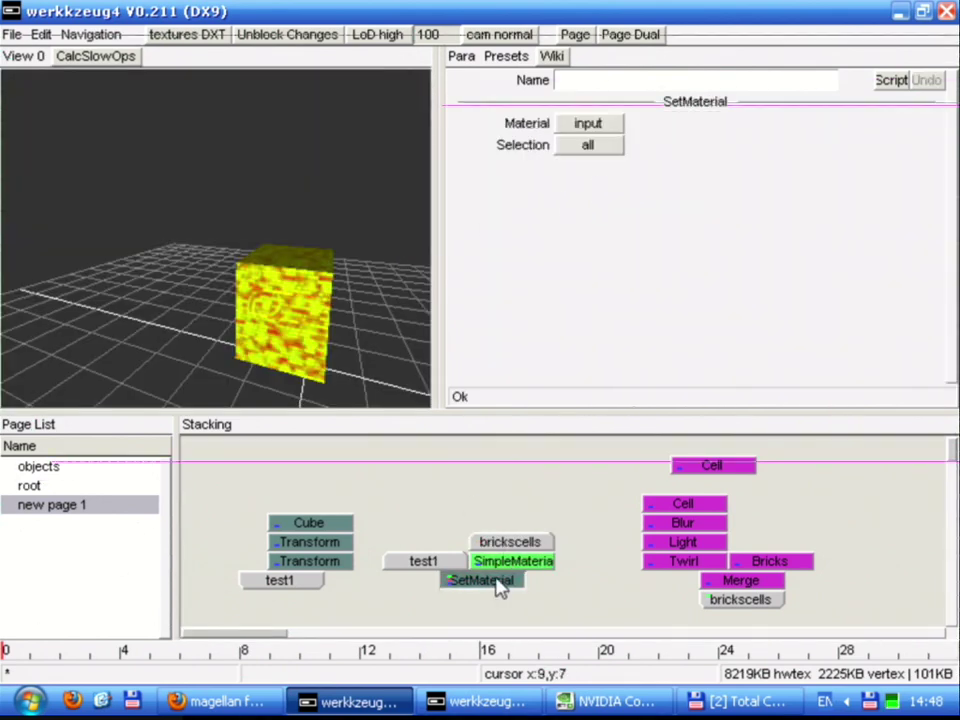
left_click(499, 564)
left_click(490, 582)
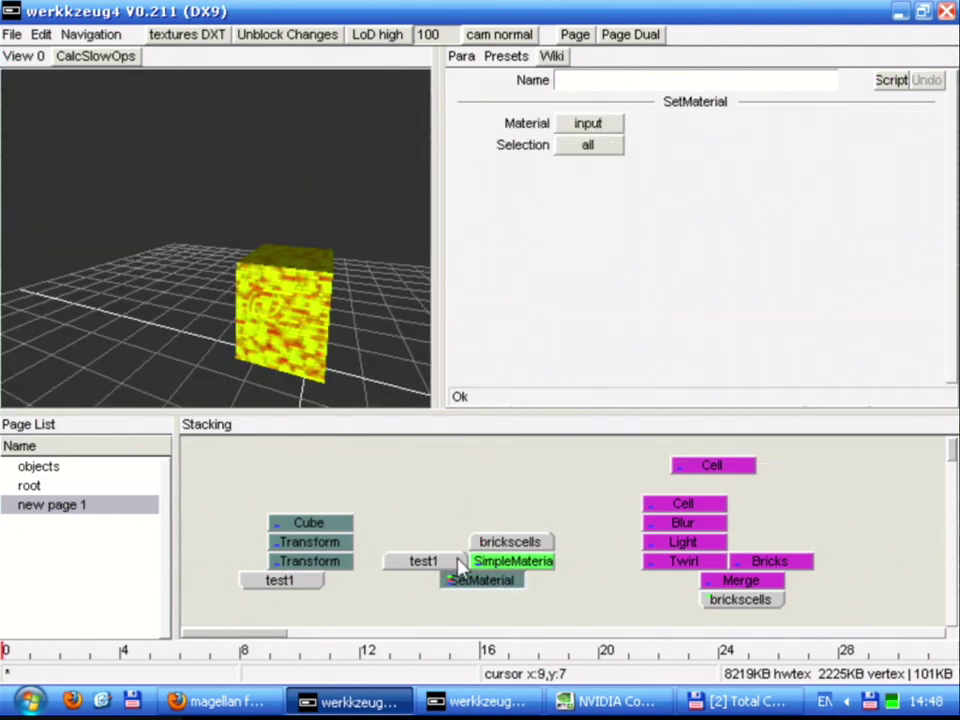
left_click(458, 561)
left_click(490, 585)
Move the test1 Store down one row and insert a mesh Subdivide below the lower Transform
left_click_drag(284, 590, 287, 603)
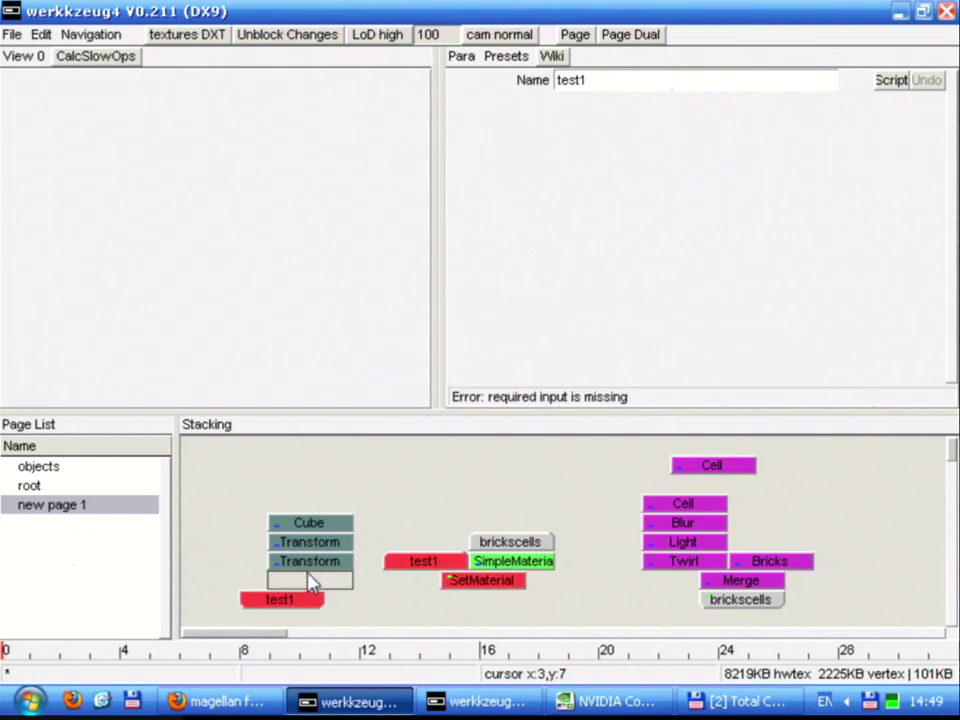
left_click(310, 565)
right_click(310, 592)
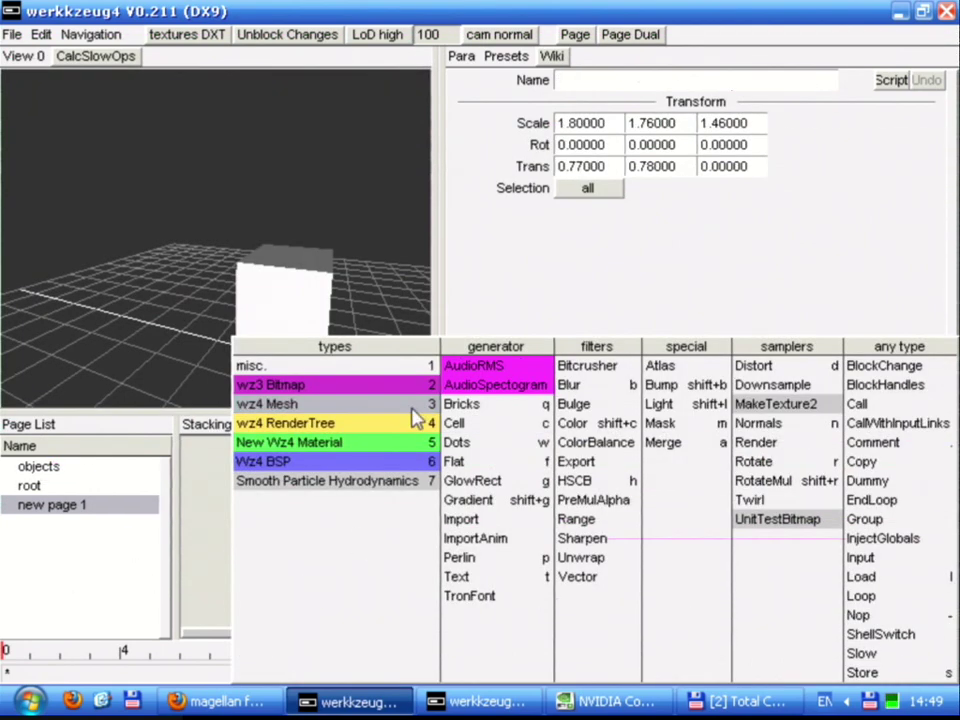
left_click(380, 413)
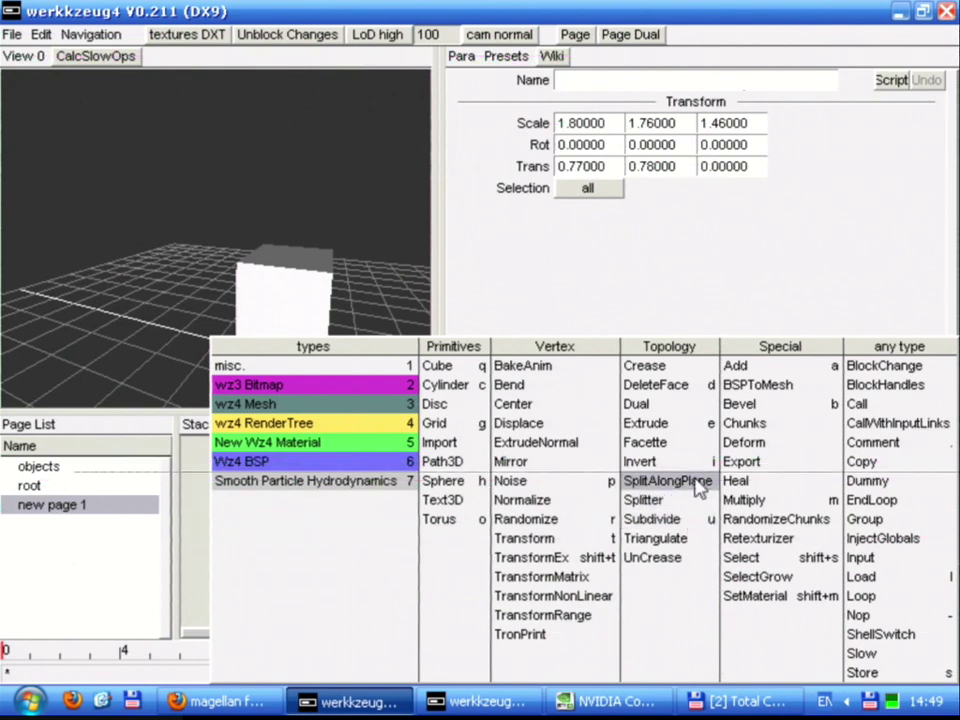
left_click(655, 519)
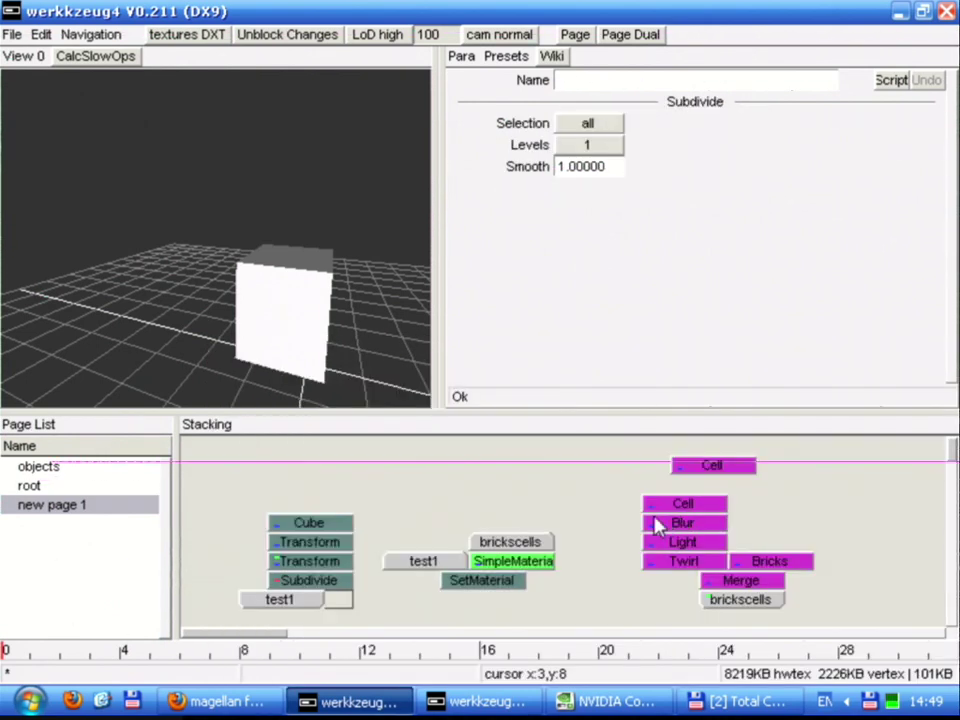
Set Subdivide's smoothing to 1.16 and its levels to 3
left_click_drag(310, 583, 330, 585)
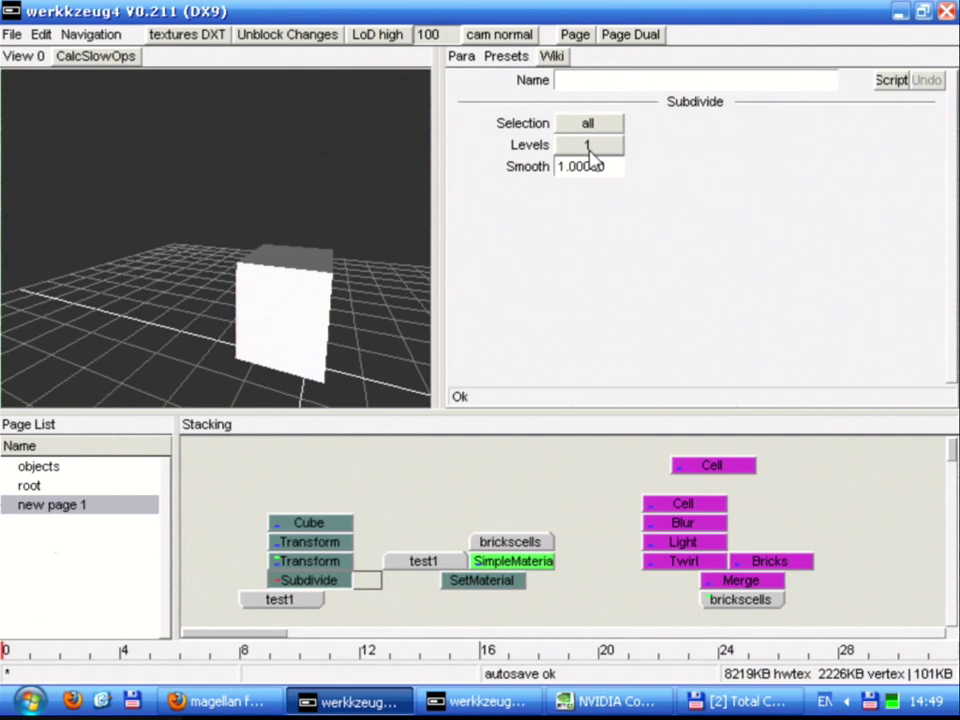
left_click_drag(587, 171, 596, 146)
left_click(596, 146)
left_click(574, 208)
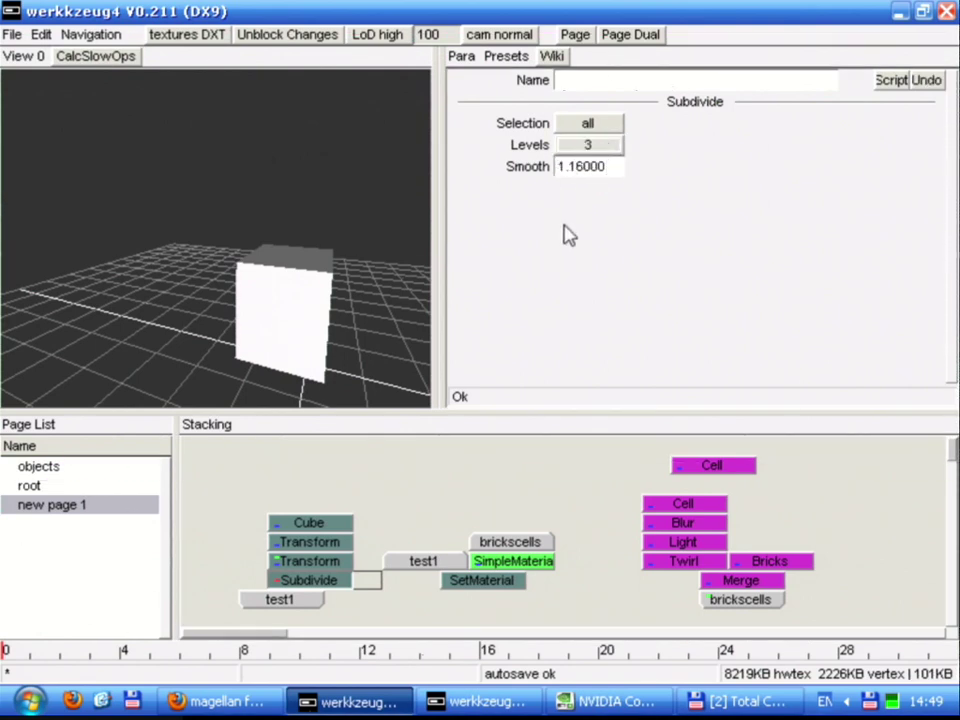
Separate the test1 Store from the Cube stack, move the stack aside, and add an Extrude below Subdivide
left_click_drag(294, 599, 347, 606)
left_click_drag(249, 489, 260, 542)
left_click(249, 563)
key("a")
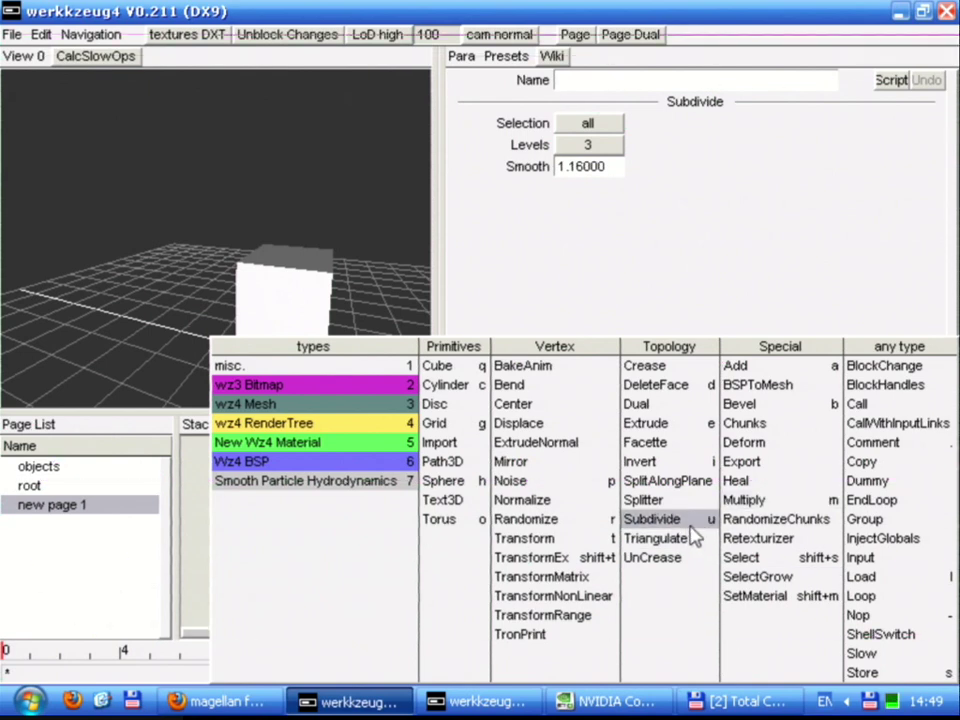
left_click(680, 429)
Pull Subdivide out of the Cube stack and place Extrude directly below the lower Transform
left_click_drag(262, 545, 398, 510)
left_click_drag(270, 568, 270, 549)
left_click(271, 523)
left_click(252, 541)
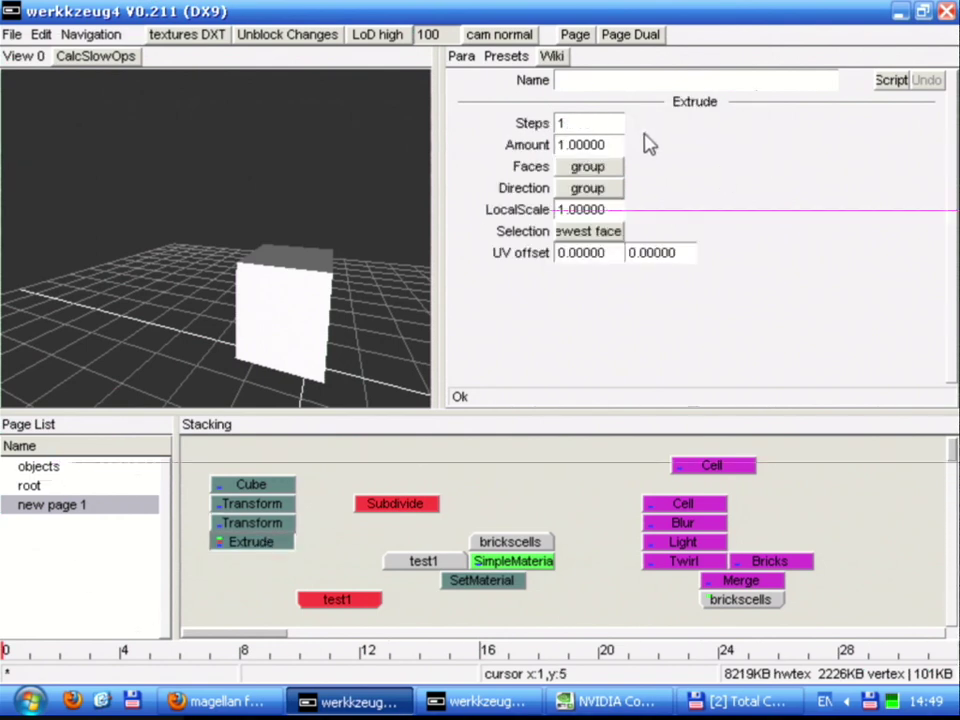
Move Extrude out of the Cube stack, reattach the test1 Store below the lower Transform, and select SetMaterial
left_click_drag(307, 545, 356, 522)
left_click(333, 600)
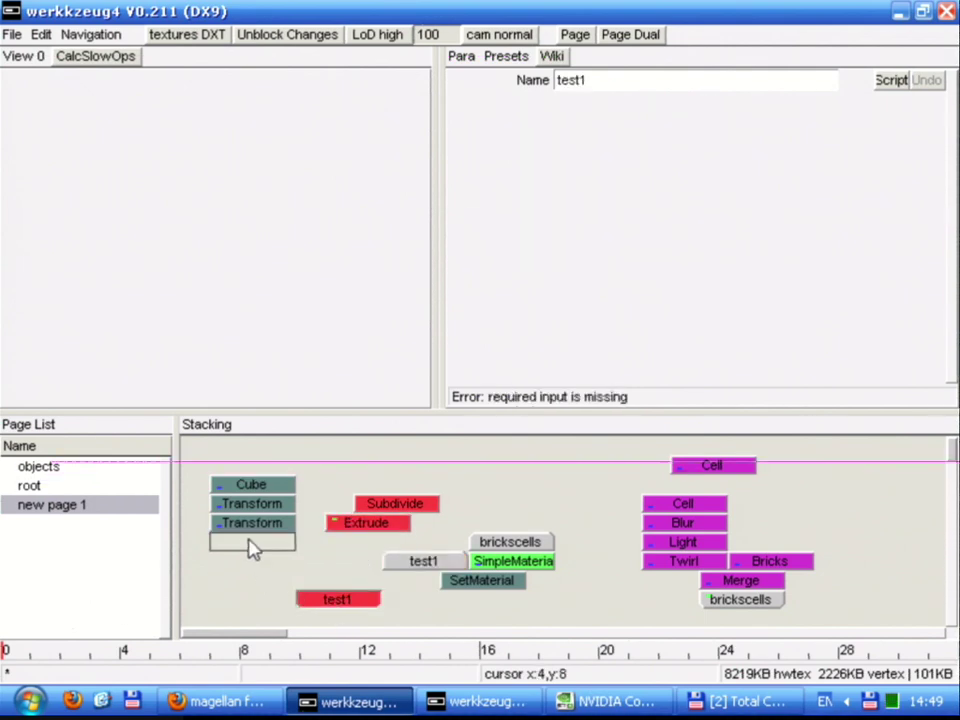
left_click_drag(252, 548, 253, 545)
left_click(508, 583)
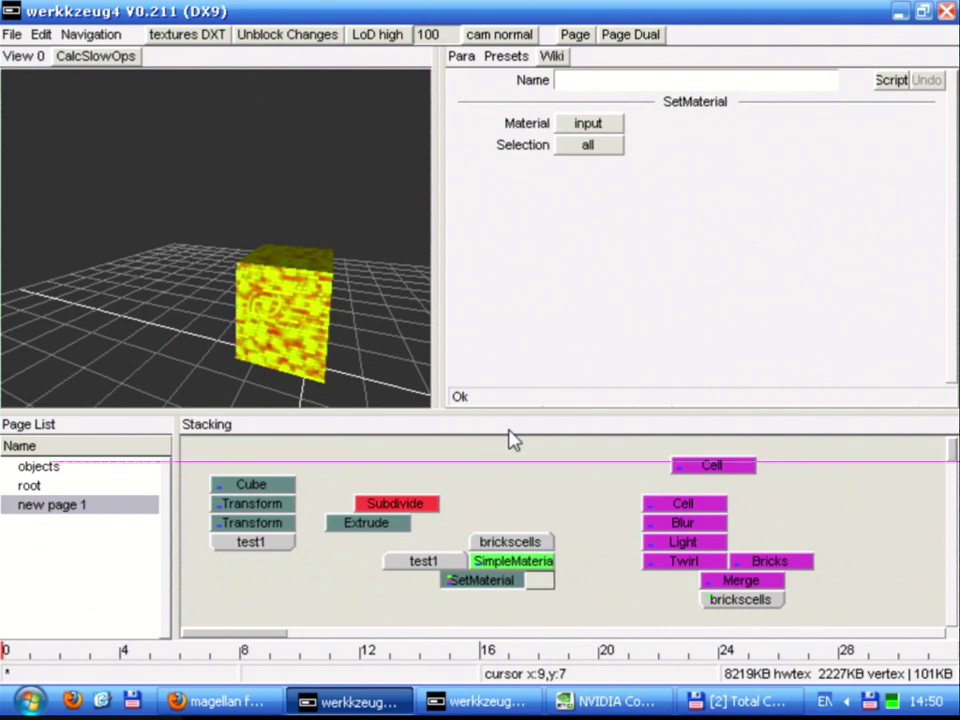
Add a bitmap Import generator in the empty area above the brickscells Load
mouse_move(281, 328)
left_mouse_down()
mouse_move(294, 328)
mouse_move(236, 332)
mouse_move(285, 345)
left_mouse_up()
left_click(489, 470)
left_click(532, 470)
key("a")
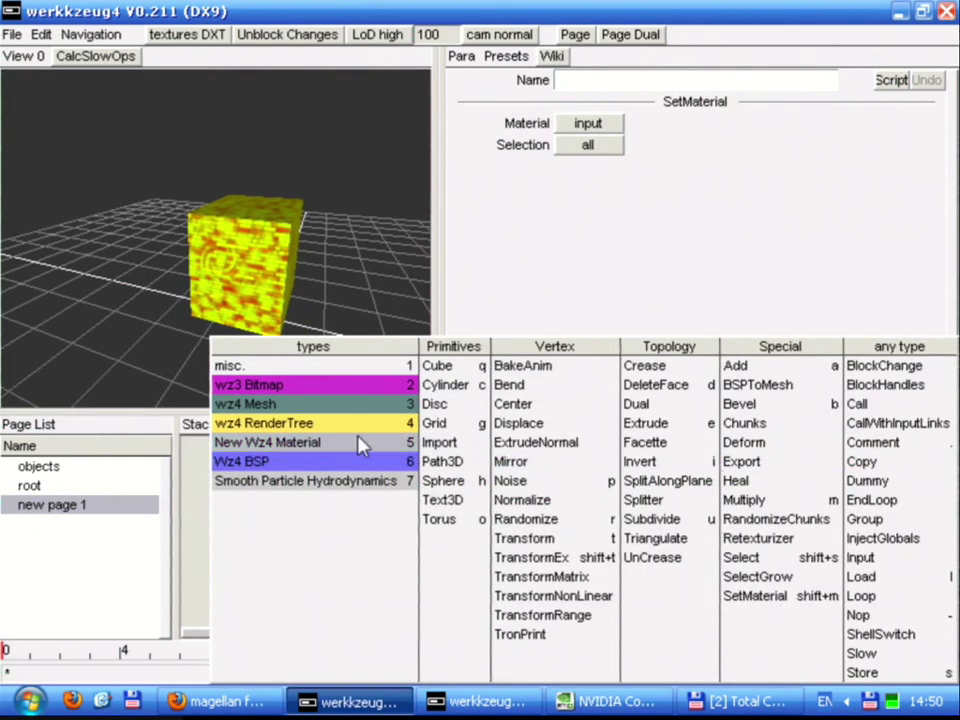
left_click(294, 380)
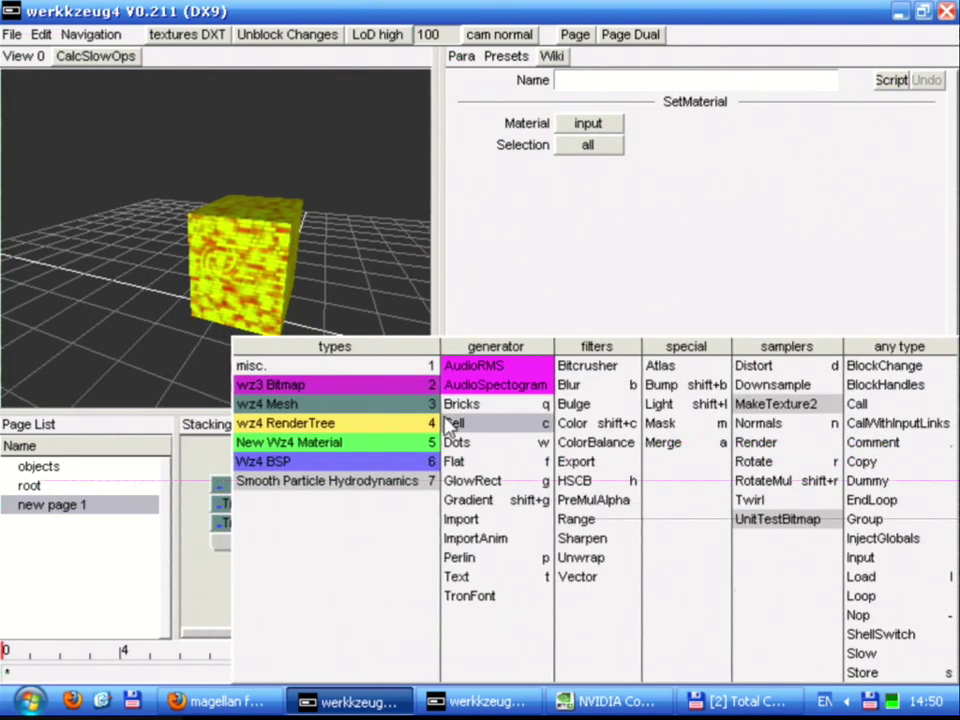
left_click(495, 520)
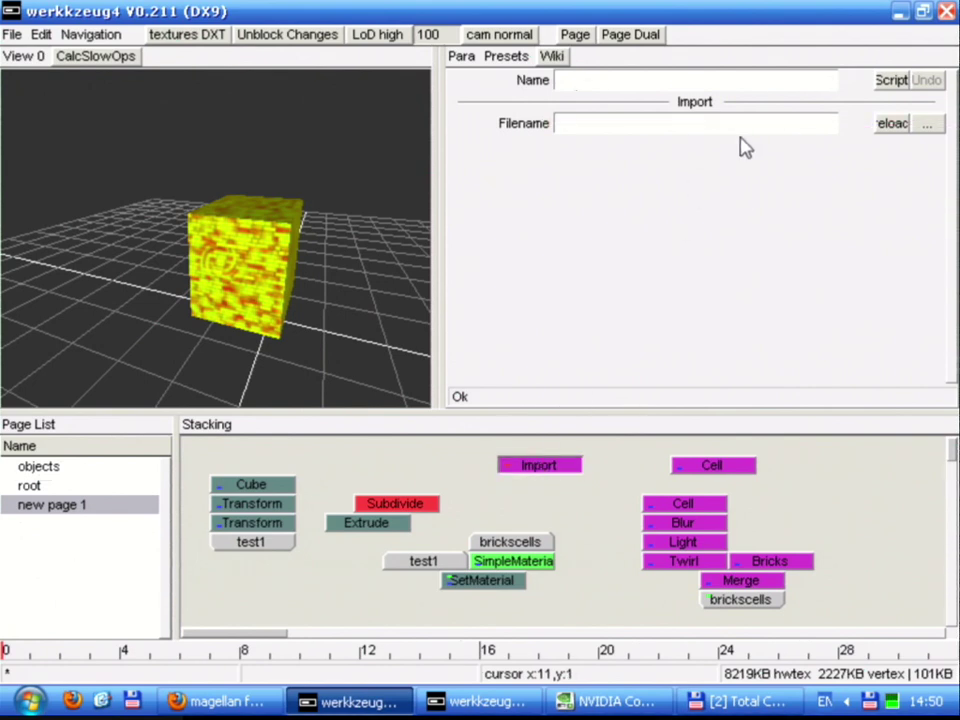
Try to load chaos 2013.png from the Desktop's chaos folder into the Import operator and show it
left_click(926, 123)
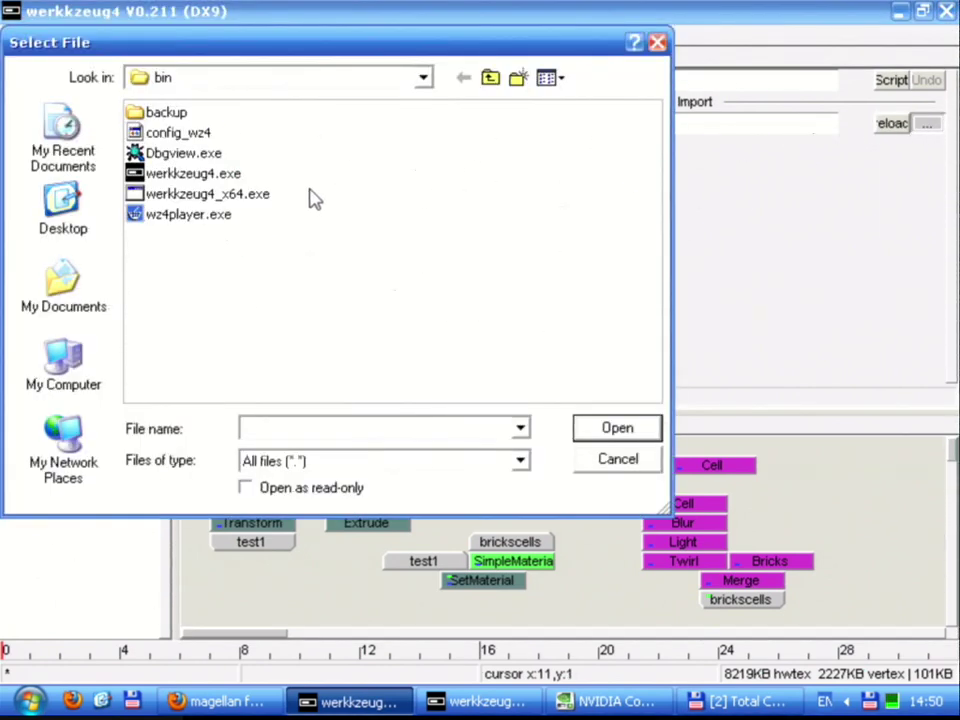
double_click(178, 120)
left_click(369, 82)
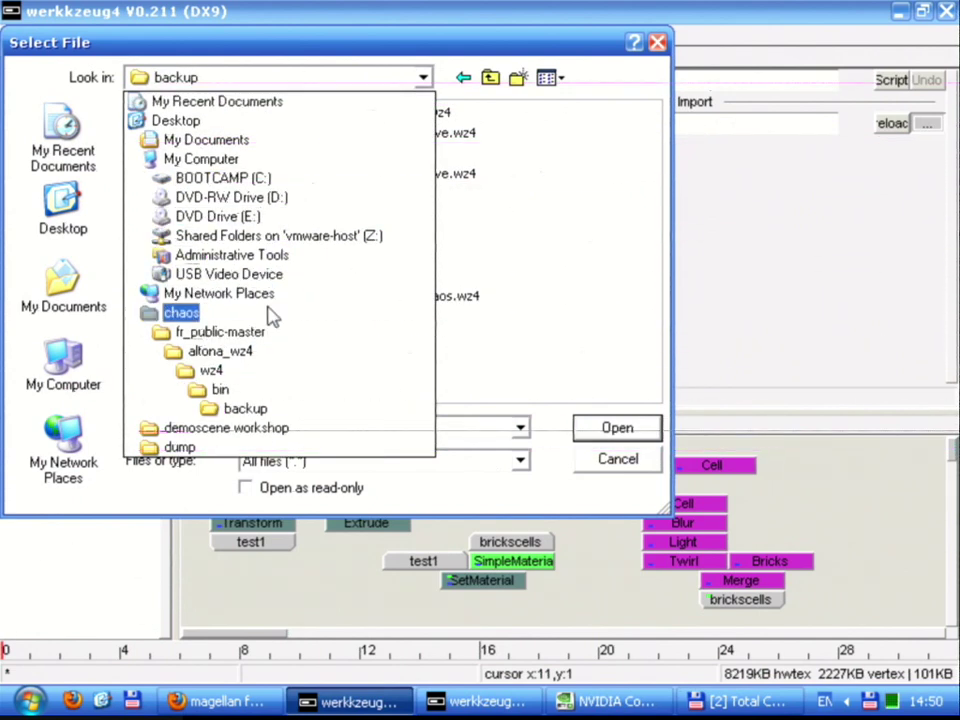
left_click(263, 120)
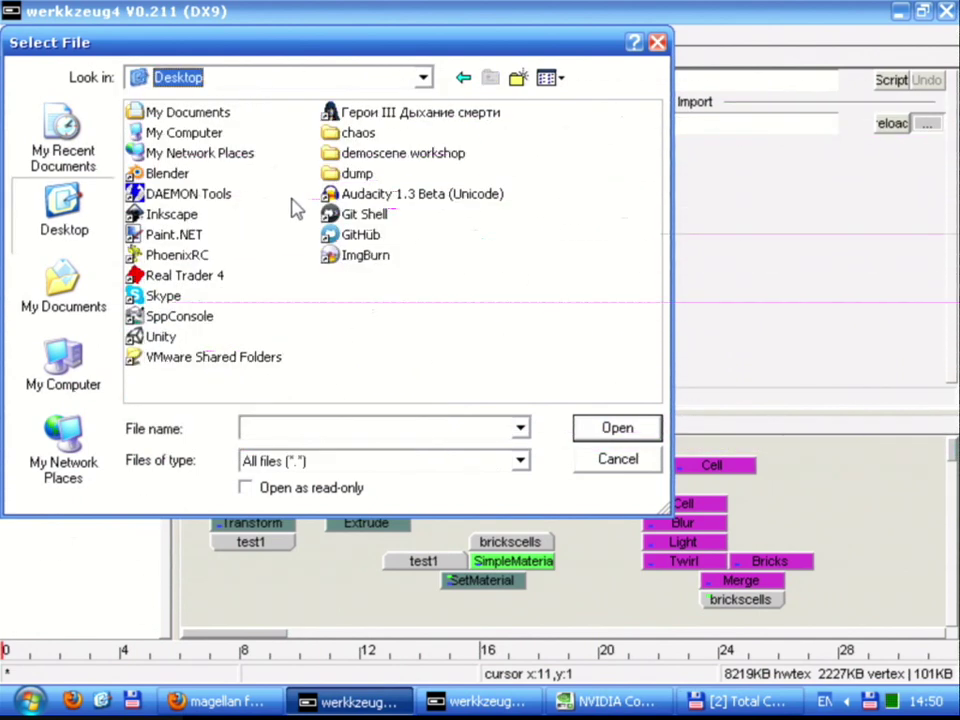
double_click(348, 158)
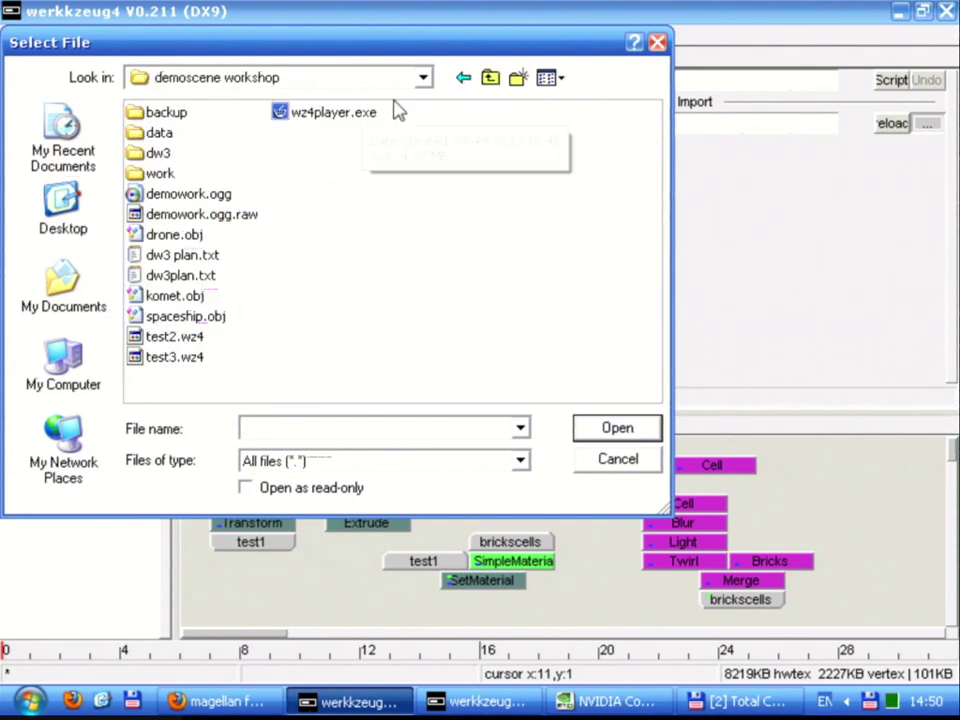
left_click(488, 79)
double_click(358, 134)
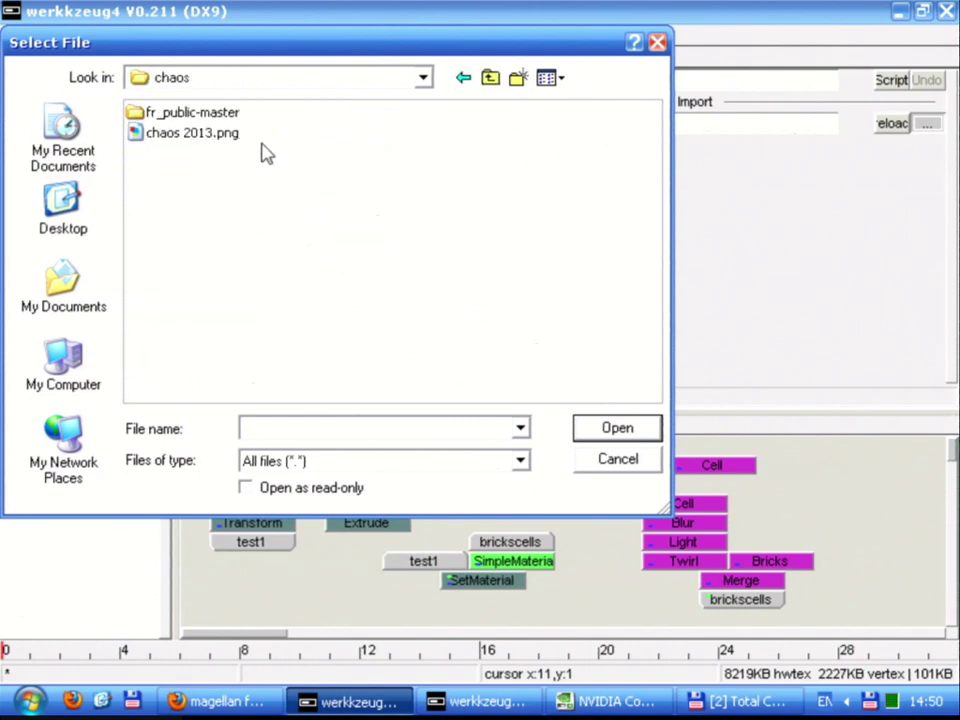
double_click(236, 136)
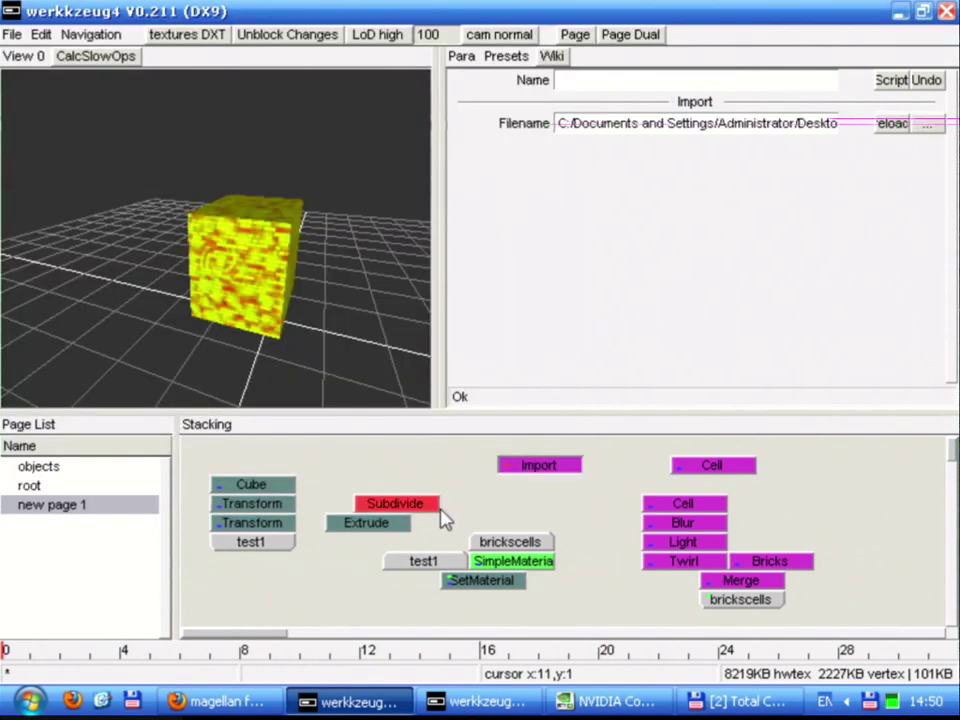
double_click(537, 463)
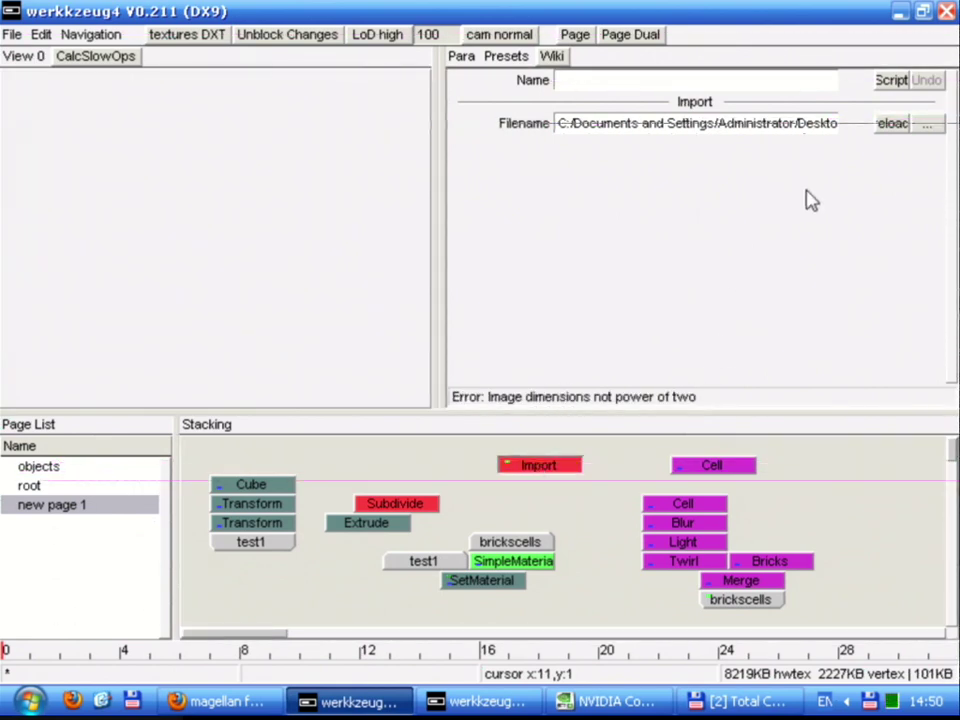
Switch to Firefox, open images.google.com in a new tab and search for "fractal"
key("alt+Tab")
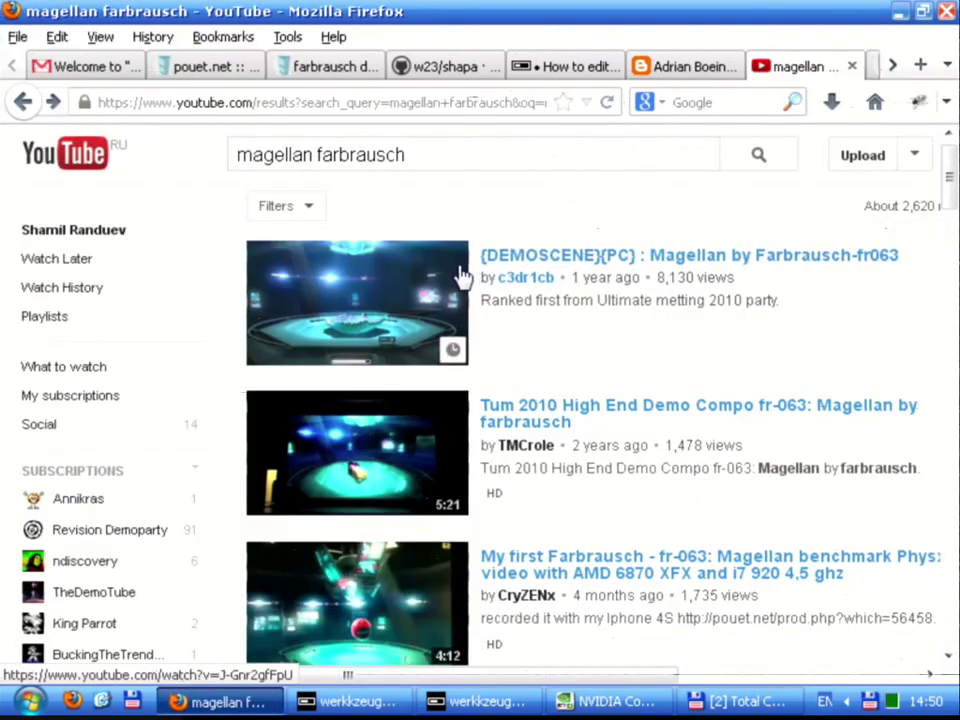
key("ctrl+t")
type("images")
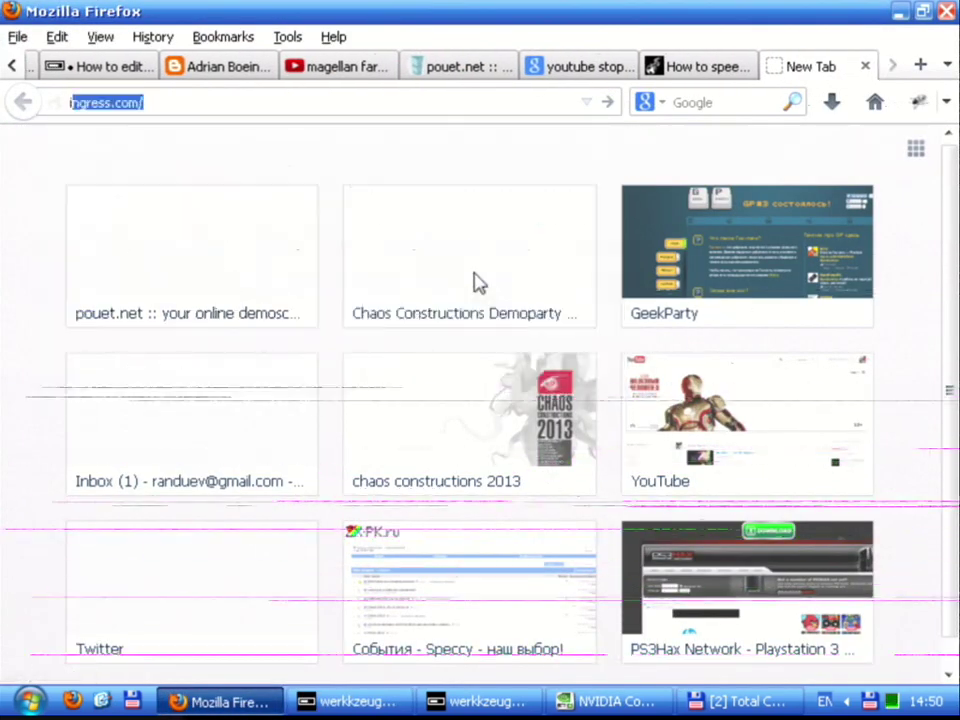
type(".google.com")
key("Return")
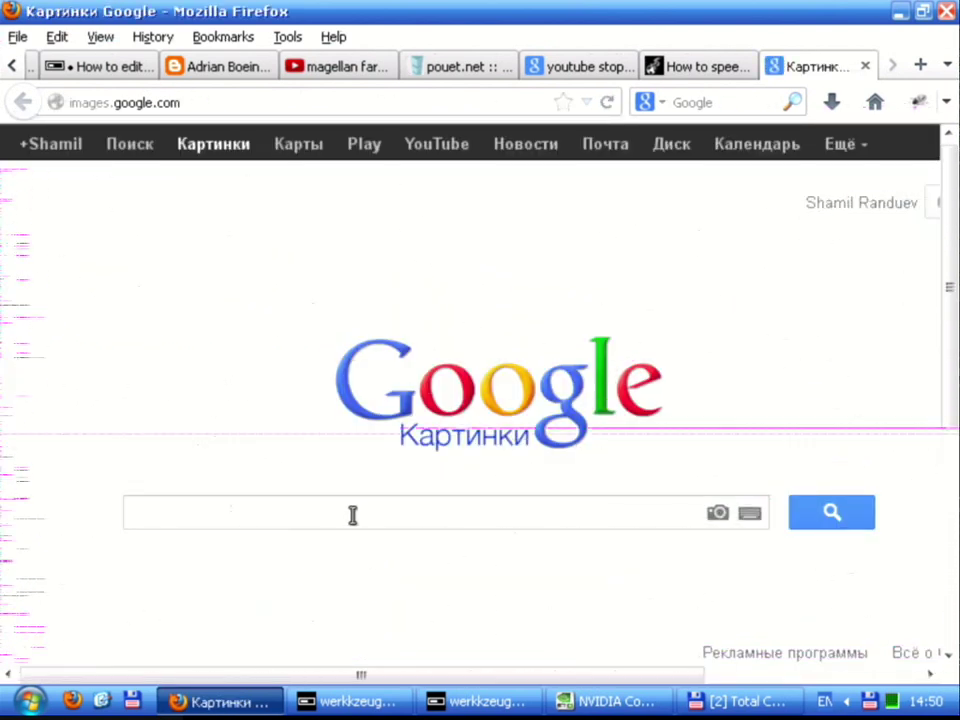
type("fractal")
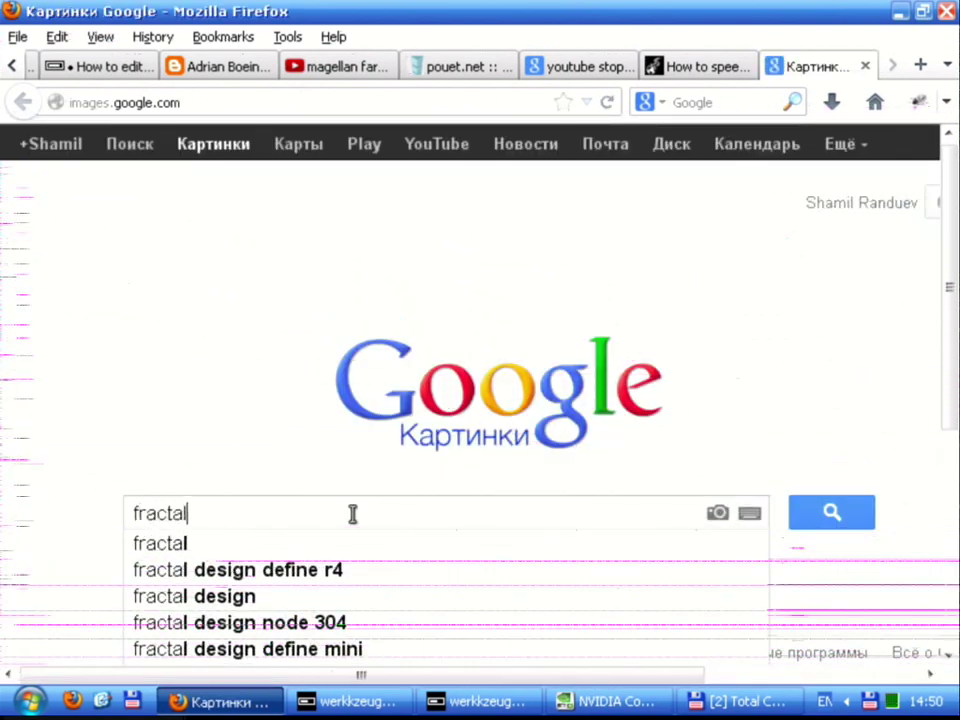
key("Return")
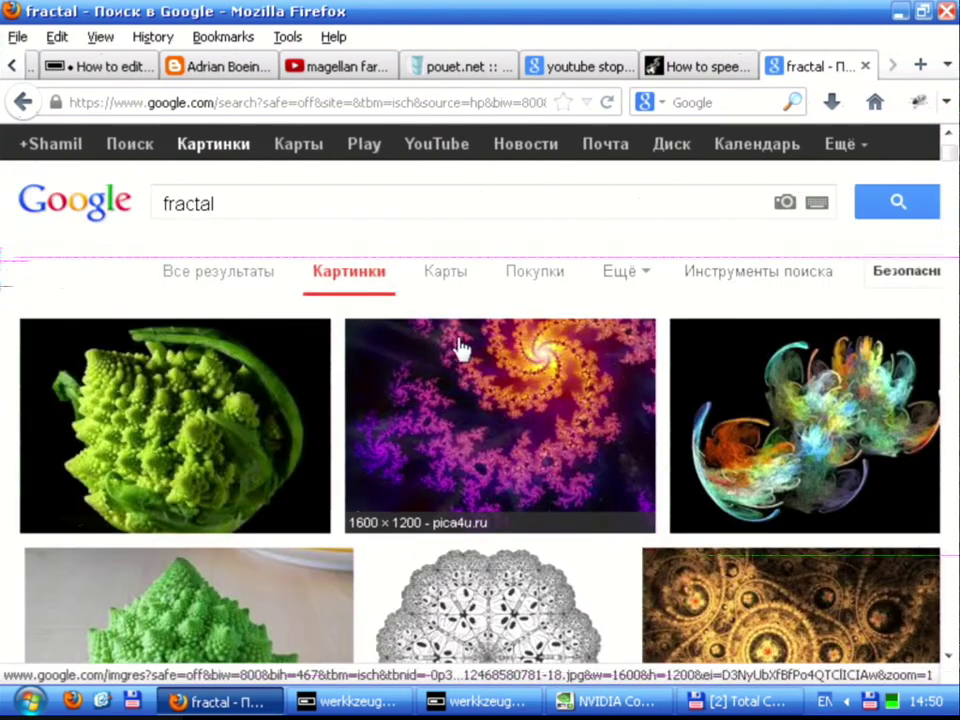
Restrict the fractal image results to an exact size of 512 × 512 pixels
left_click(792, 270)
left_click(196, 318)
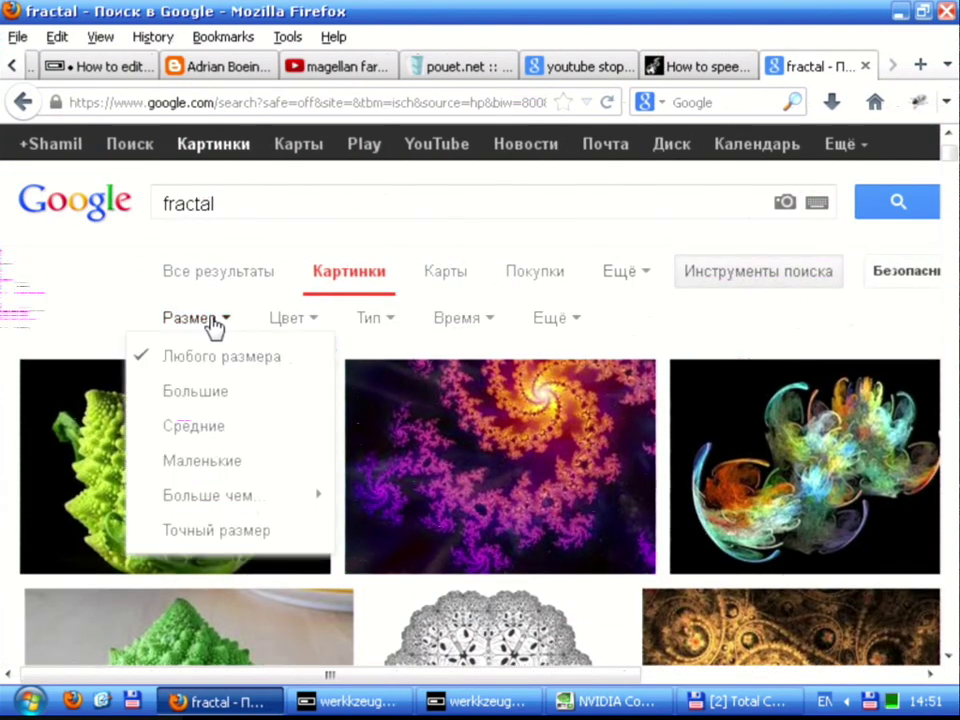
left_click(185, 528)
type("512")
key("Tab")
type("512")
left_click(495, 622)
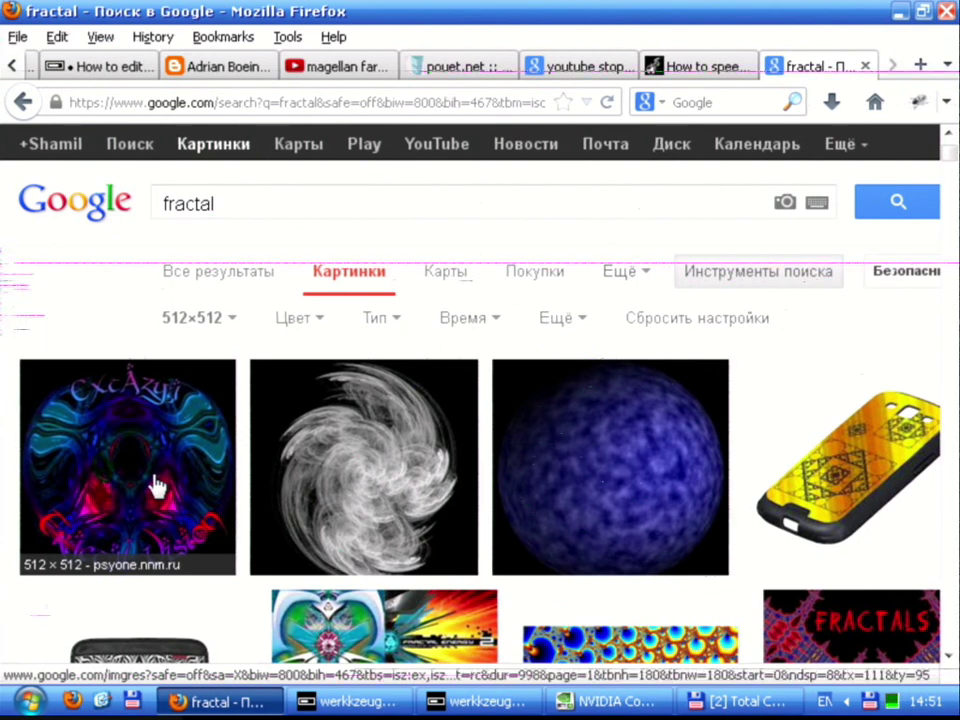
Save the first fractal image as JPEG test1 in the dw3 folder inside demoscene workshop
left_click(155, 485)
right_click(204, 444)
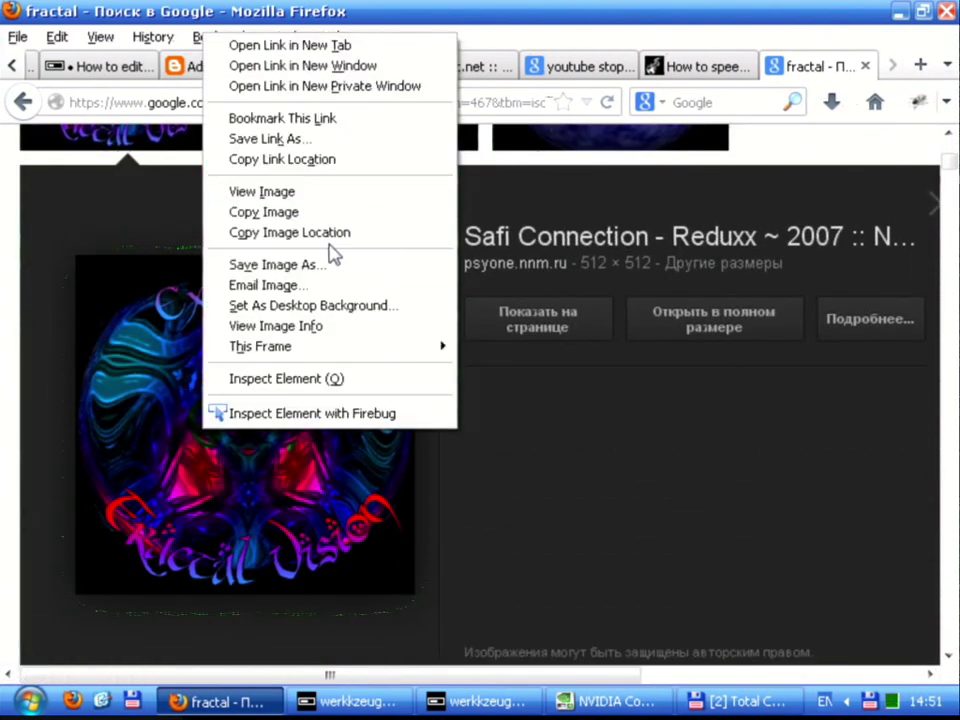
left_click(300, 264)
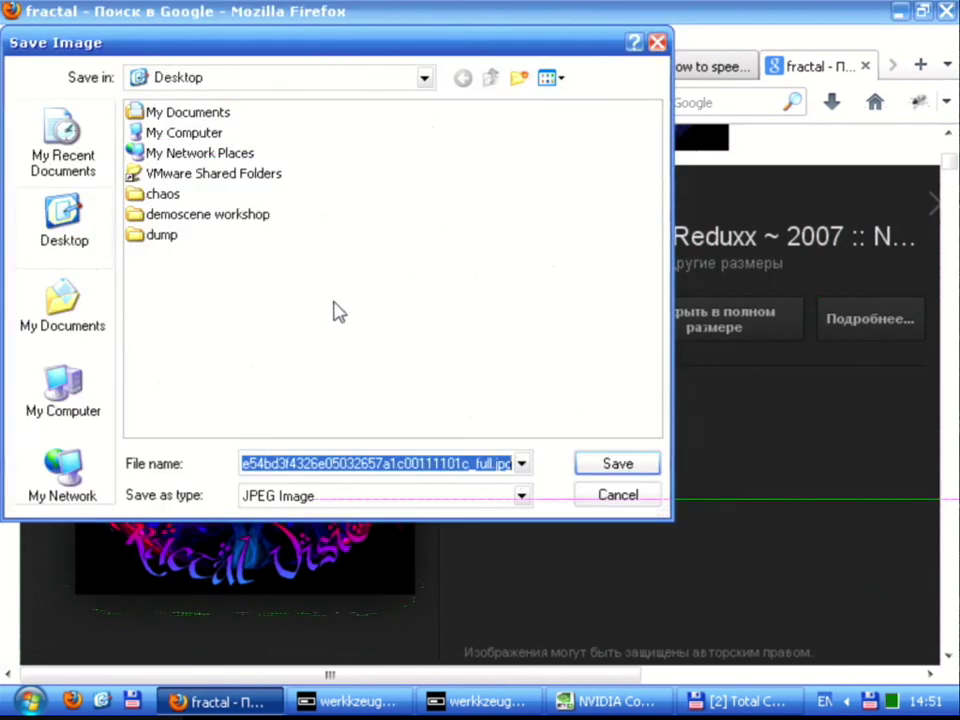
type("test1")
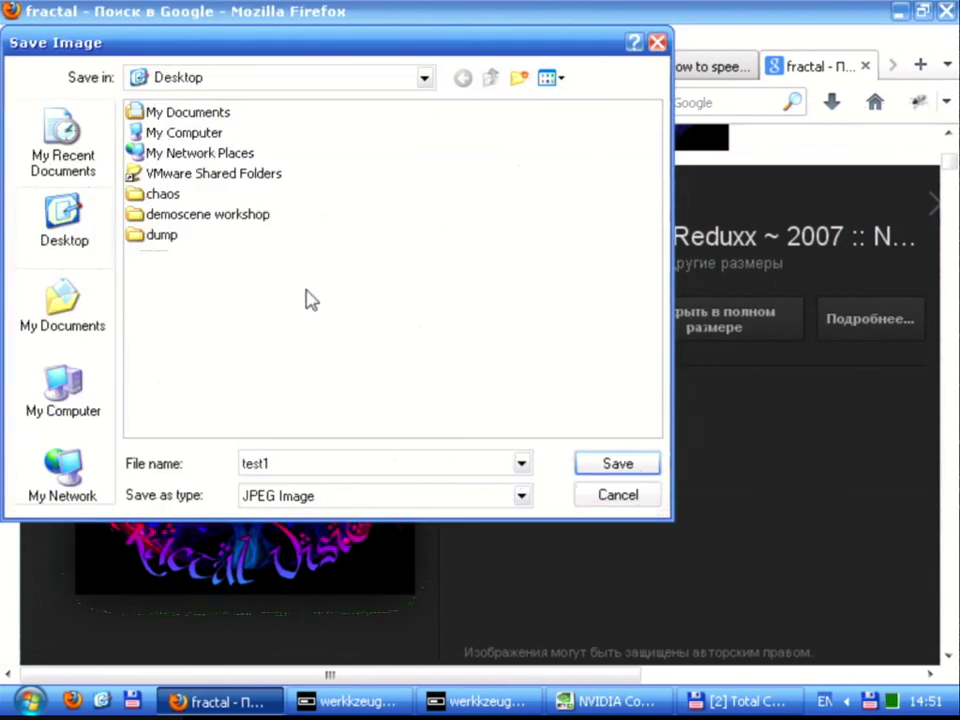
double_click(203, 215)
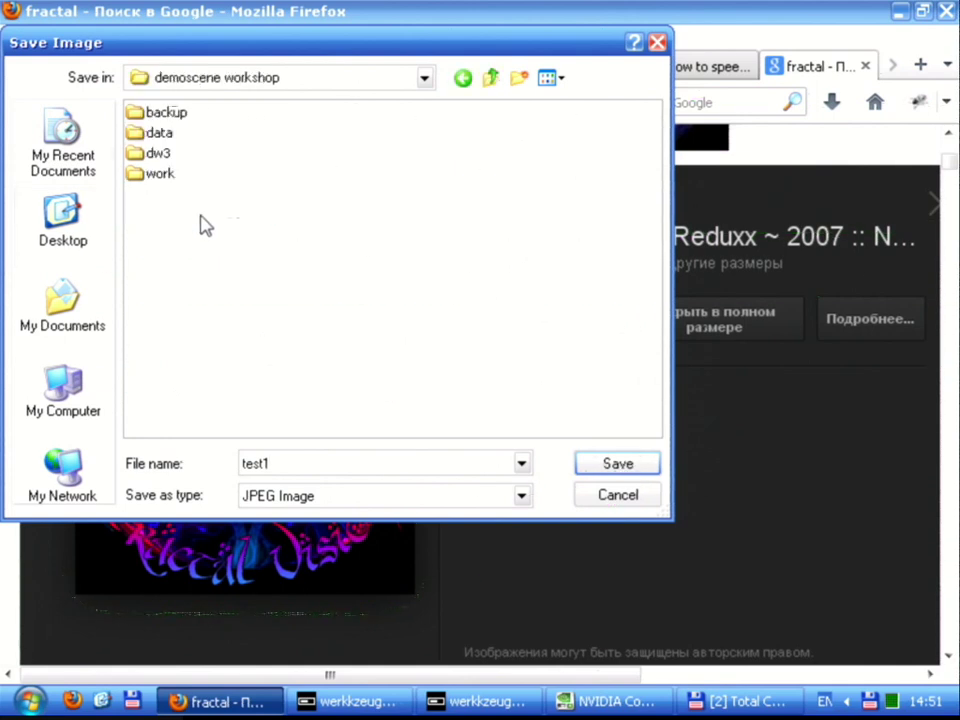
double_click(158, 153)
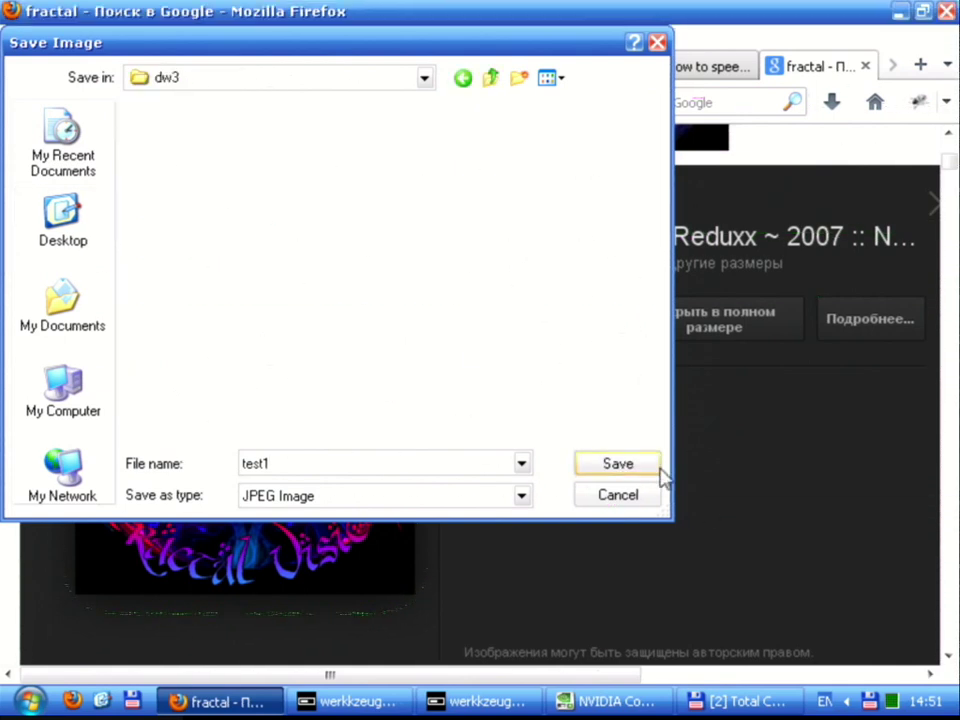
left_click(645, 466)
Switch back to the werkkzeug4 project with the Import operator and set its file to the test1 image from dw3
left_click(525, 700)
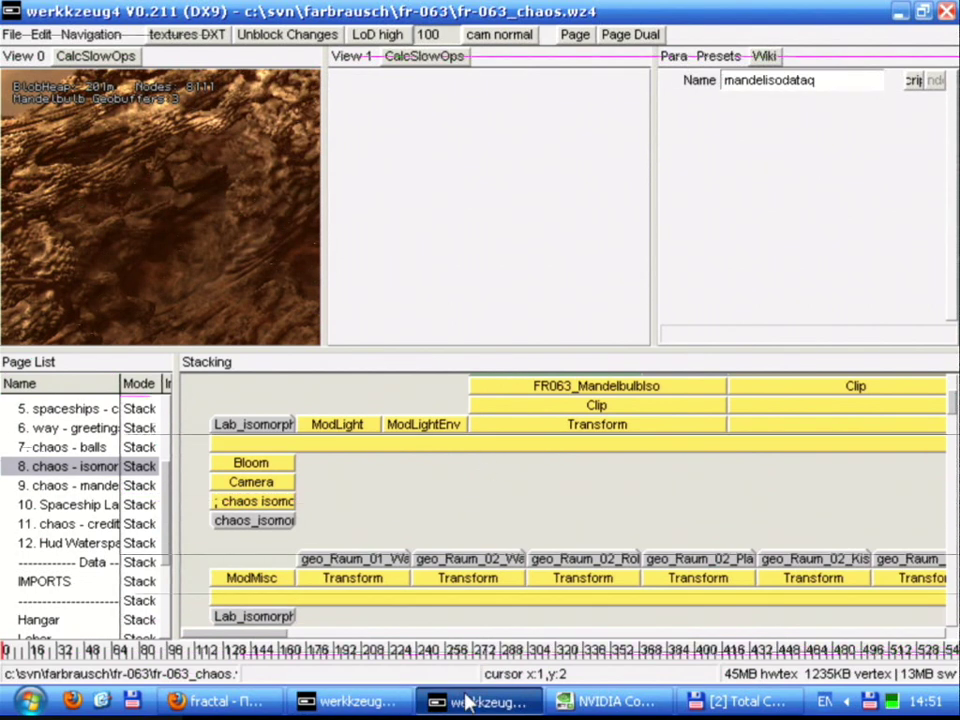
left_click(383, 703)
left_click(573, 463)
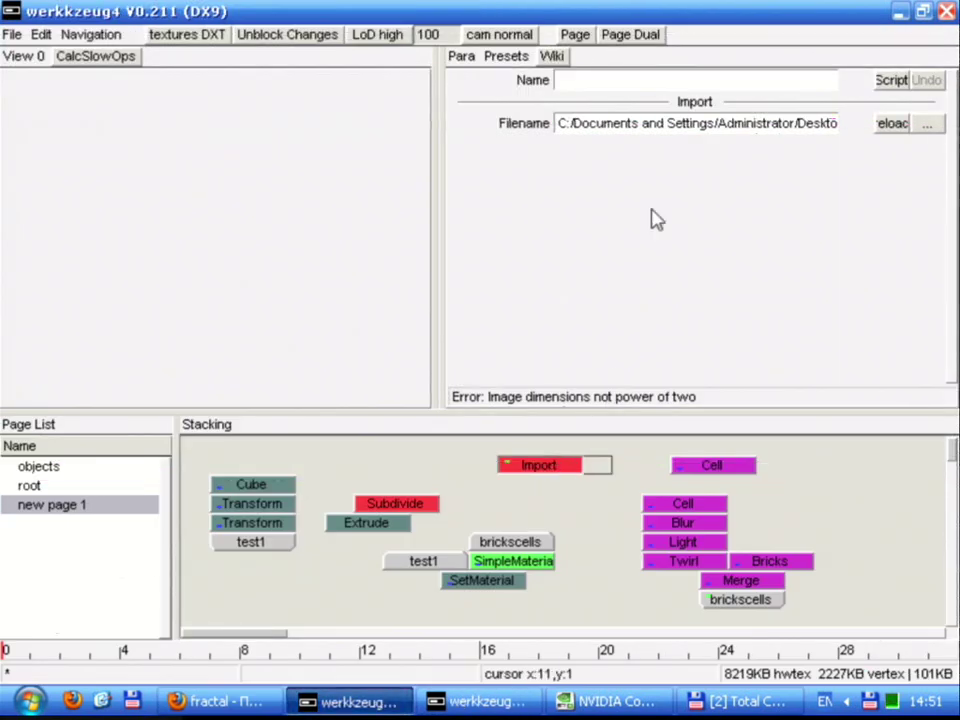
left_click(928, 126)
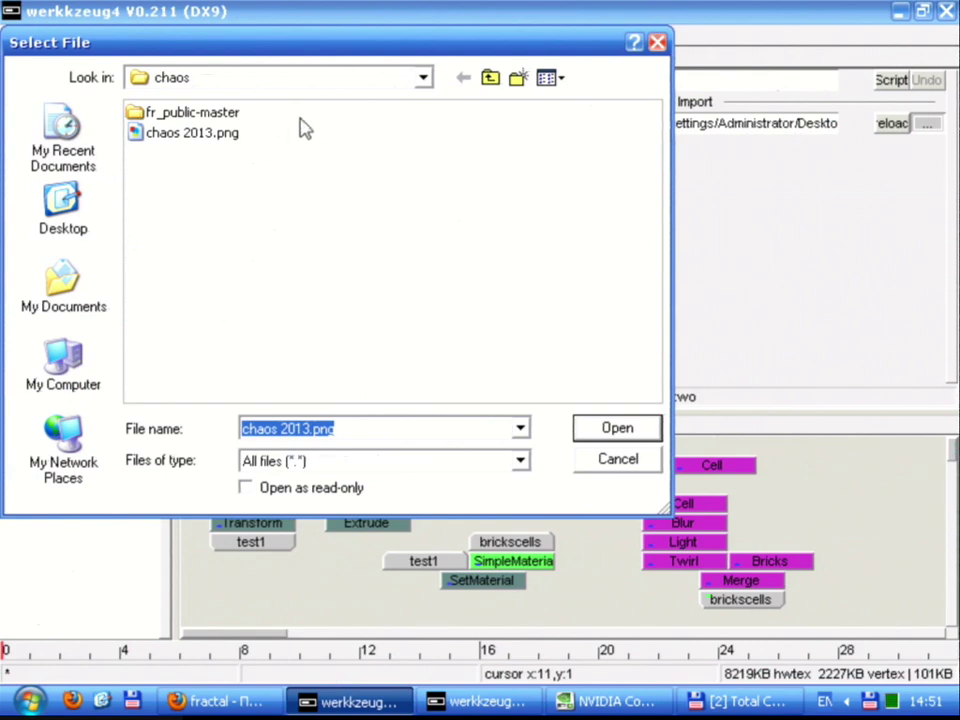
left_click(63, 205)
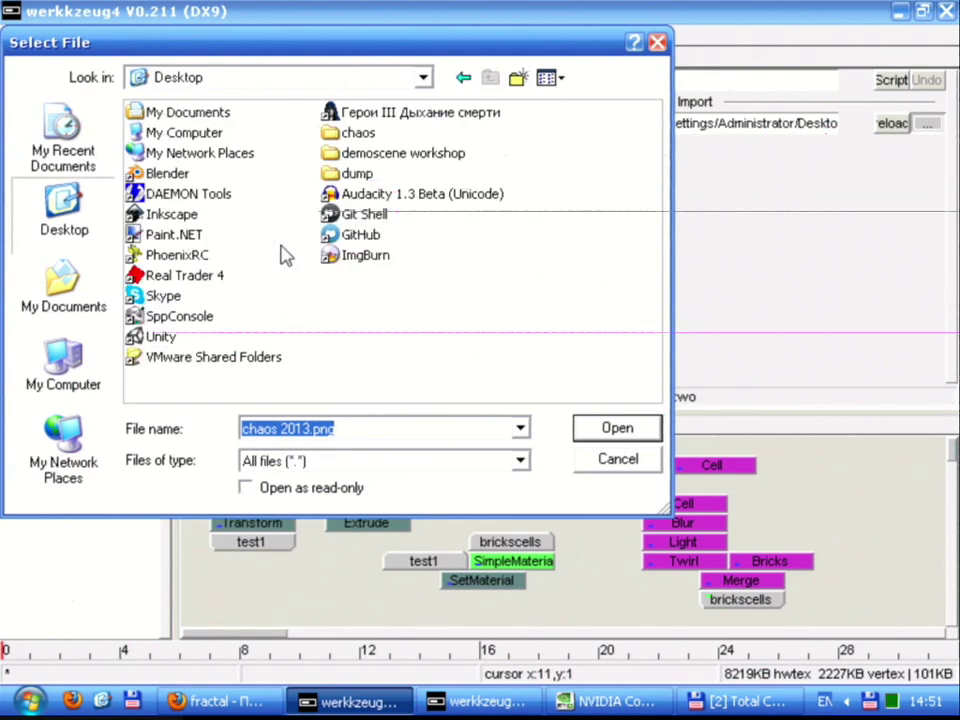
double_click(410, 201)
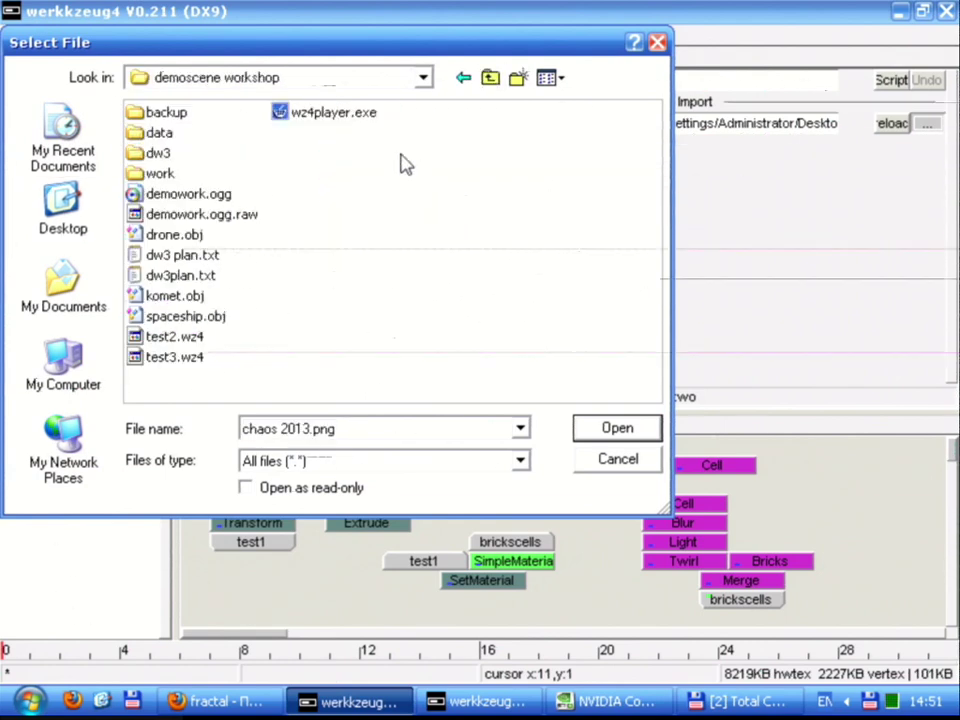
double_click(150, 153)
double_click(160, 195)
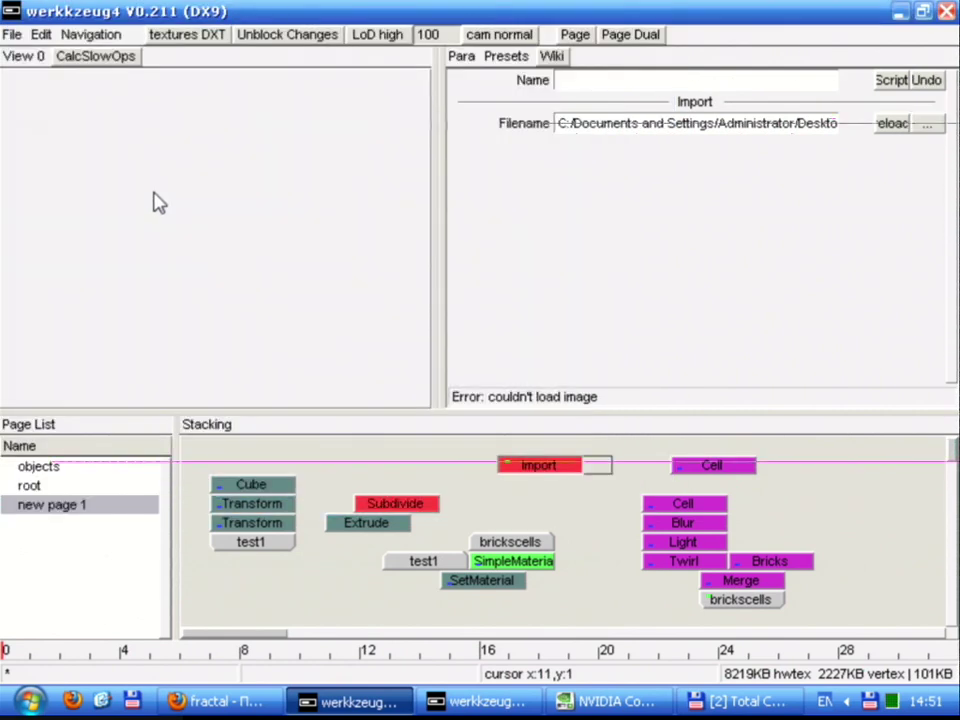
left_click(549, 470)
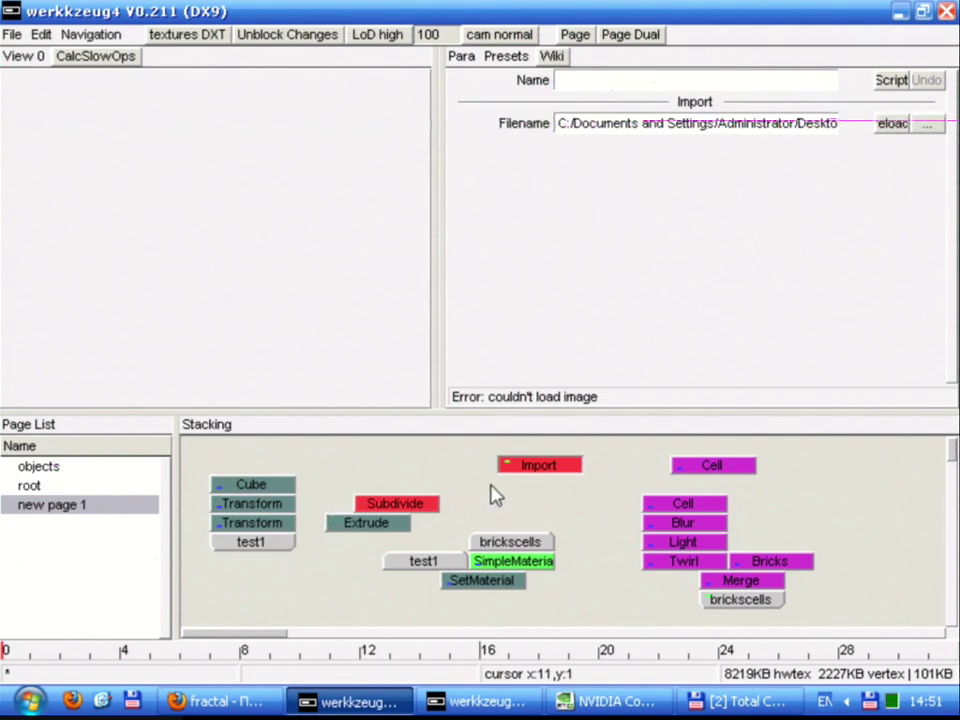
Show the test1 Store and the textured SetMaterial cube in the 3D view, viewing the cube from another side
double_click(282, 544)
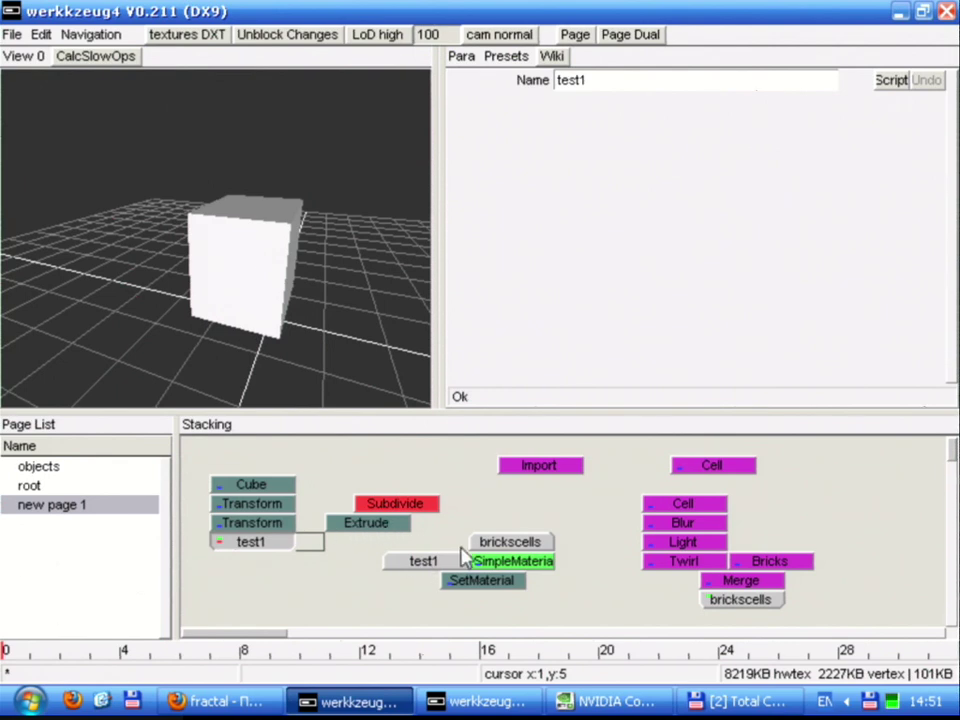
double_click(493, 579)
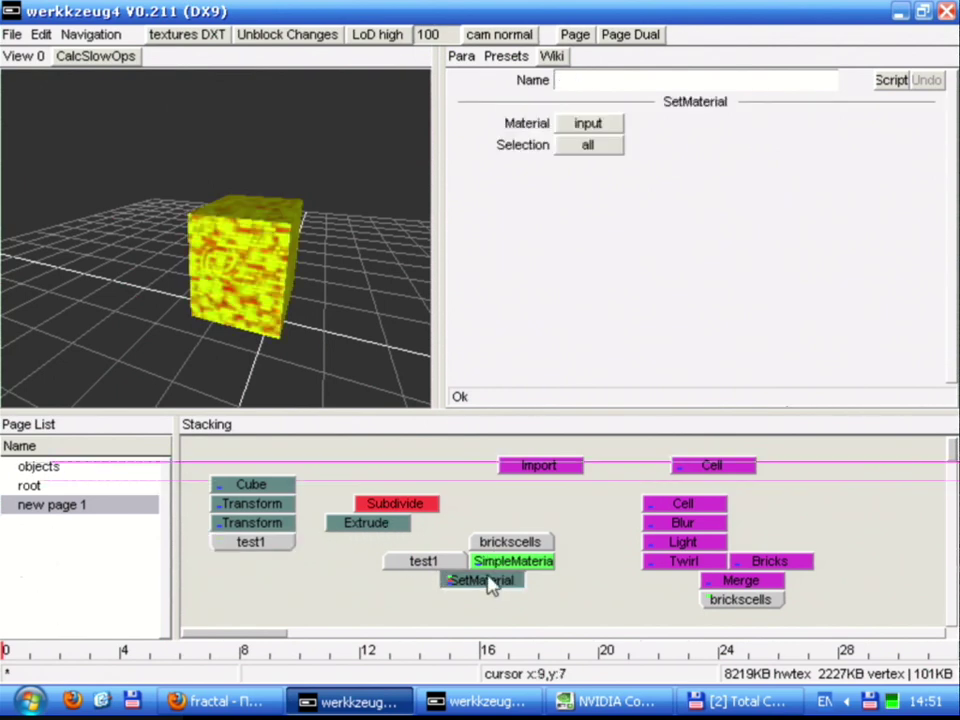
left_click_drag(285, 364, 197, 335)
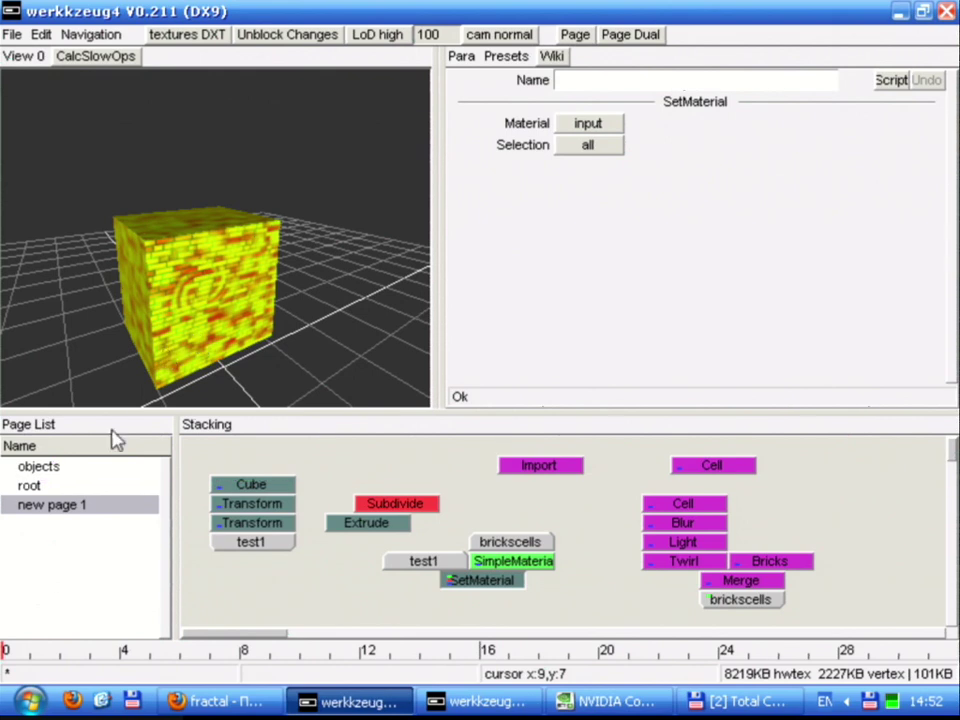
Show the objects page's Camera and copy a newly orbited view into it, at position about 1.62, 3.86, 3.10
left_click(42, 469)
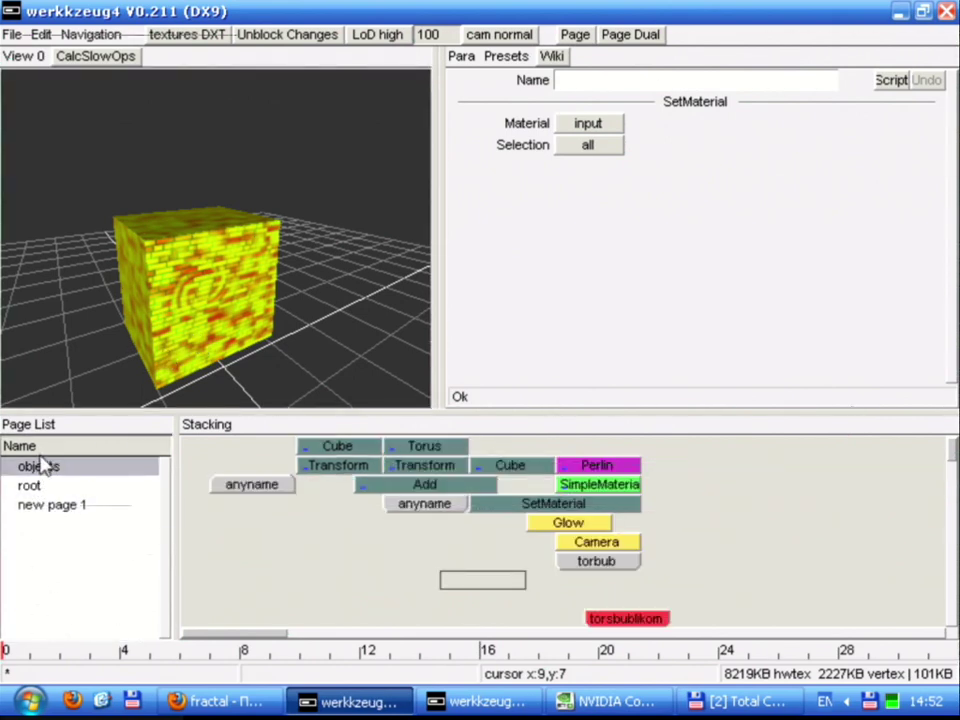
double_click(621, 542)
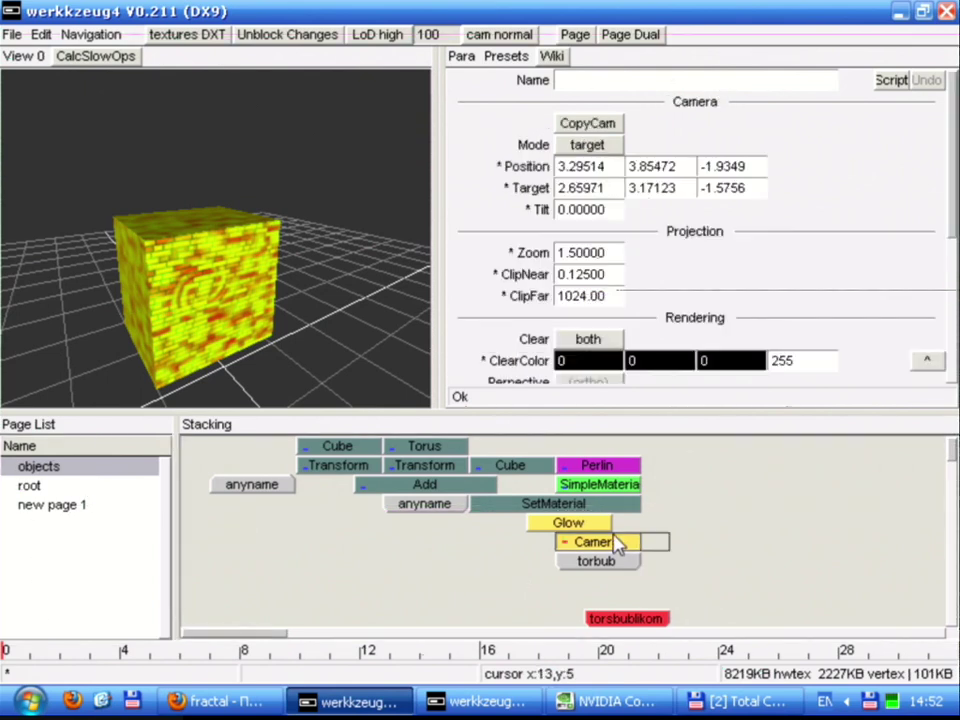
left_click_drag(271, 307, 132, 282)
left_click(588, 125)
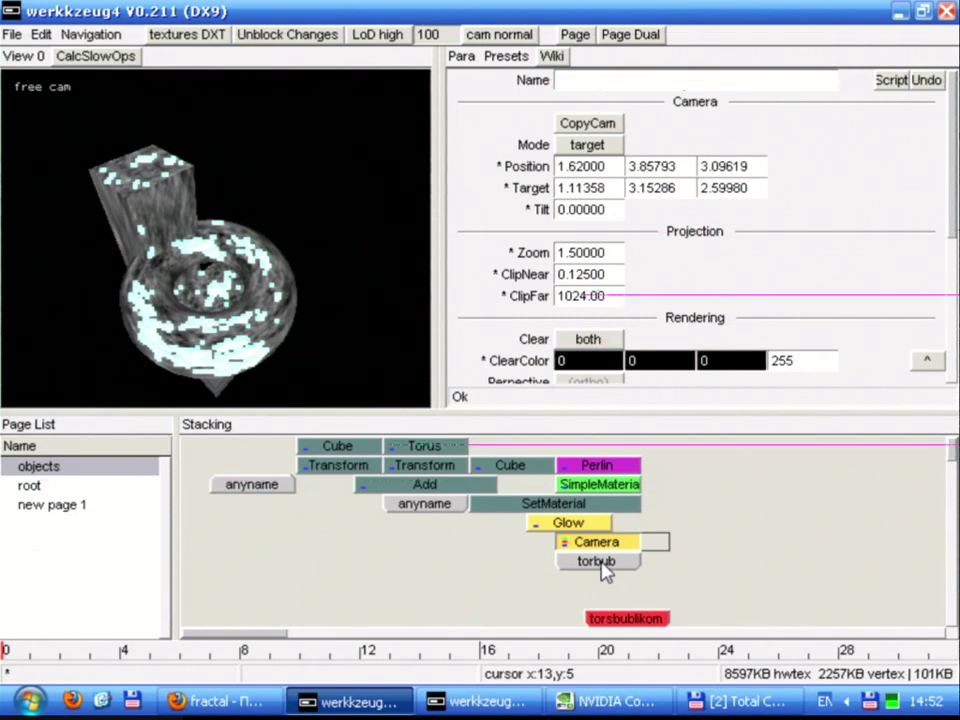
Select the torbub Store below the Camera to view its name parameter
left_click(527, 580)
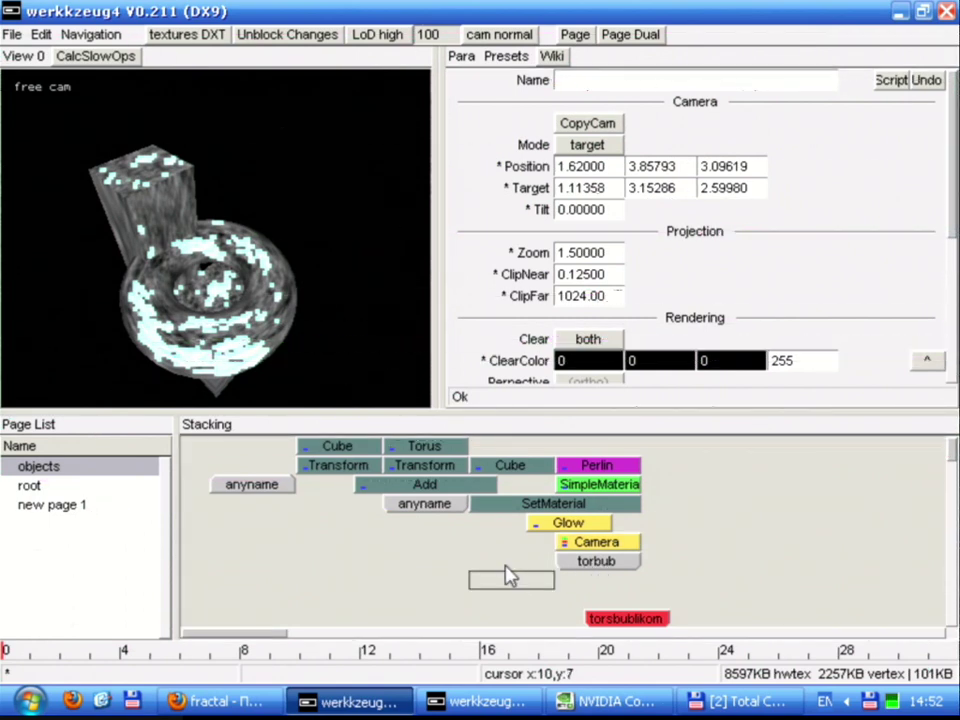
left_click(460, 548)
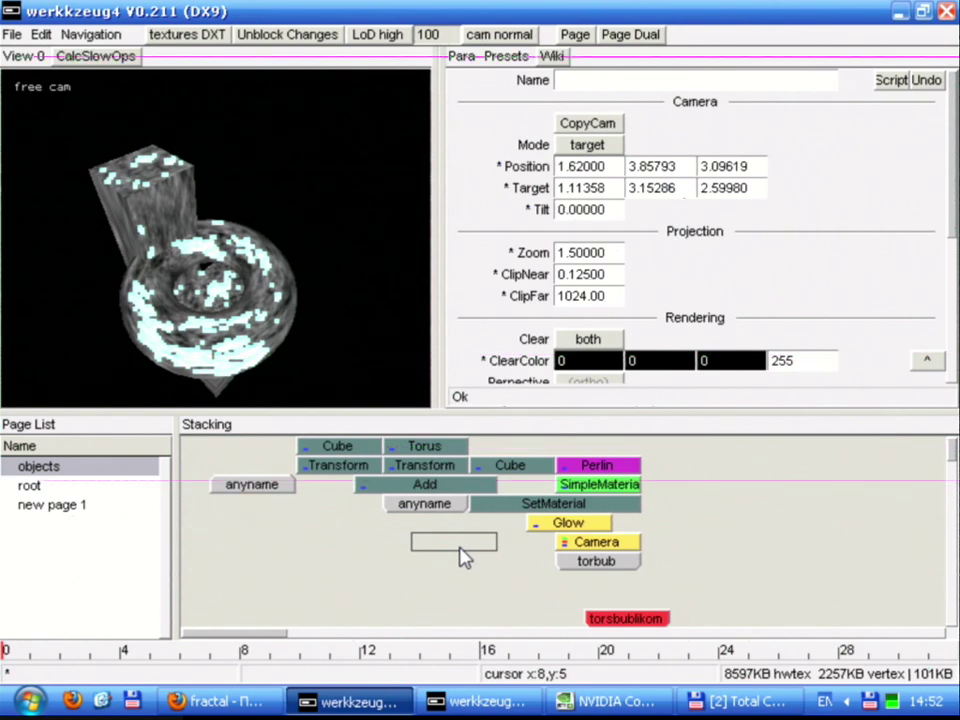
left_click(596, 564)
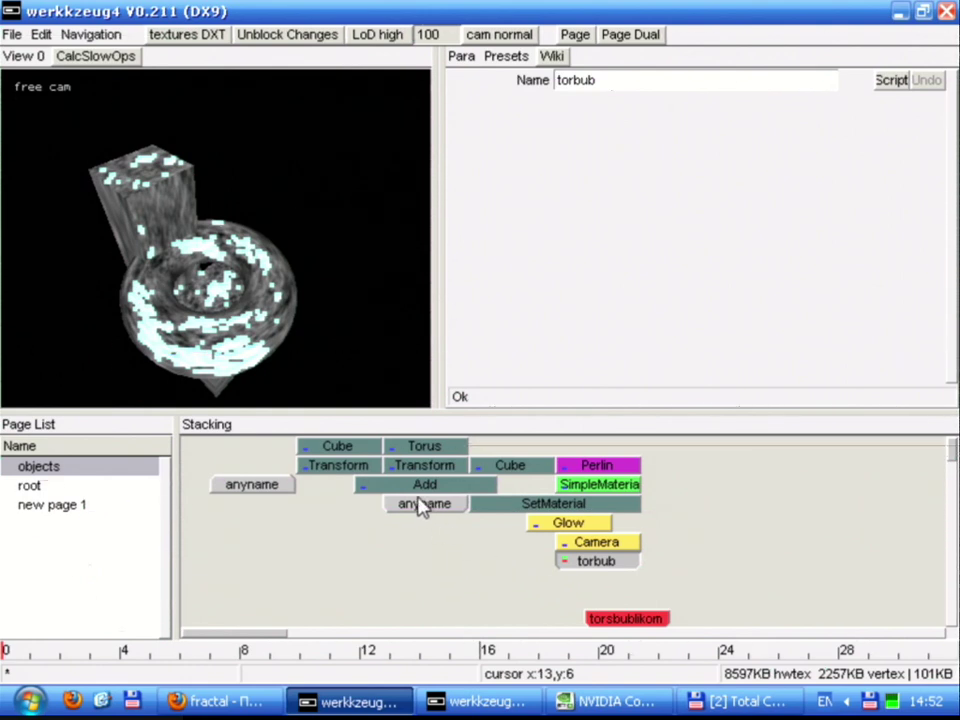
Move the anyname Store away from the objects page's Add operator and delete it together with the anyname Load
left_click_drag(480, 503, 716, 572)
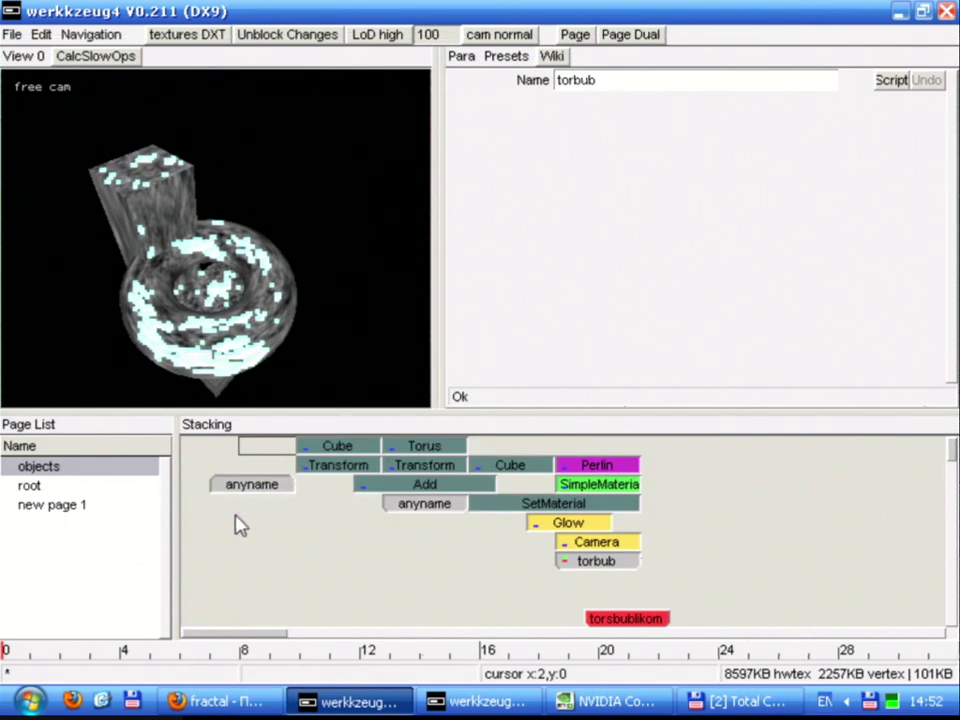
left_click(428, 506)
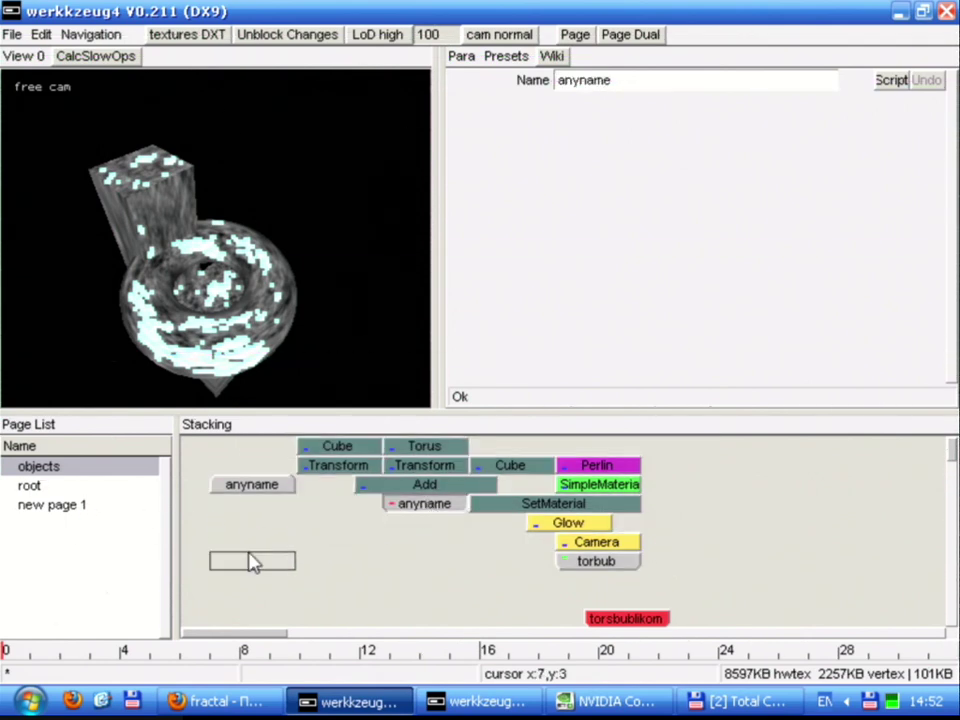
left_click_drag(252, 561, 252, 561)
left_click(211, 466)
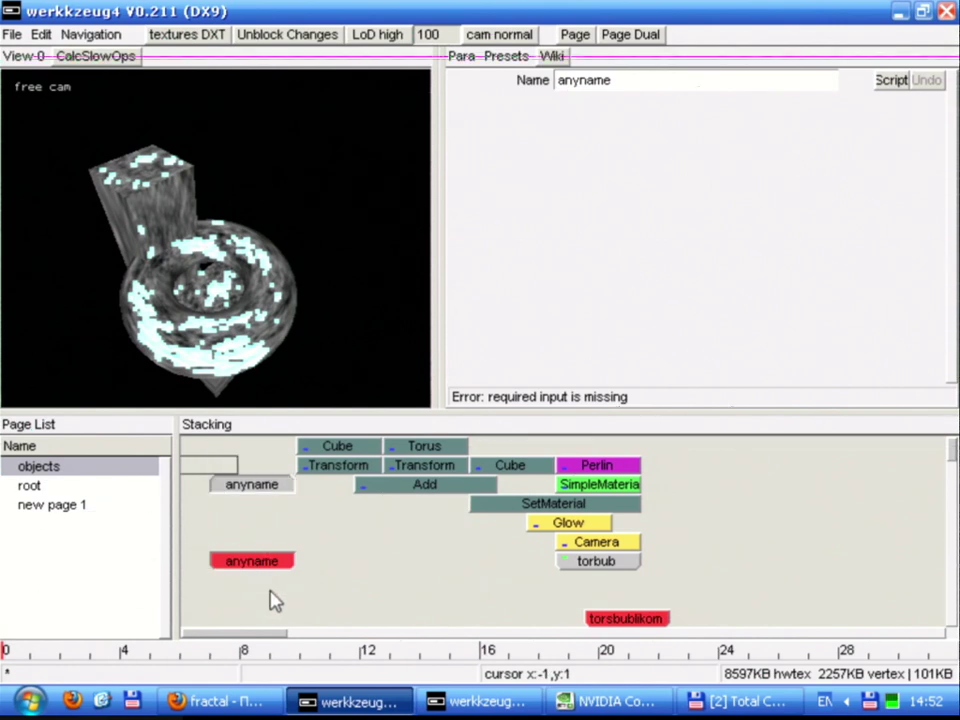
key("BackSpace")
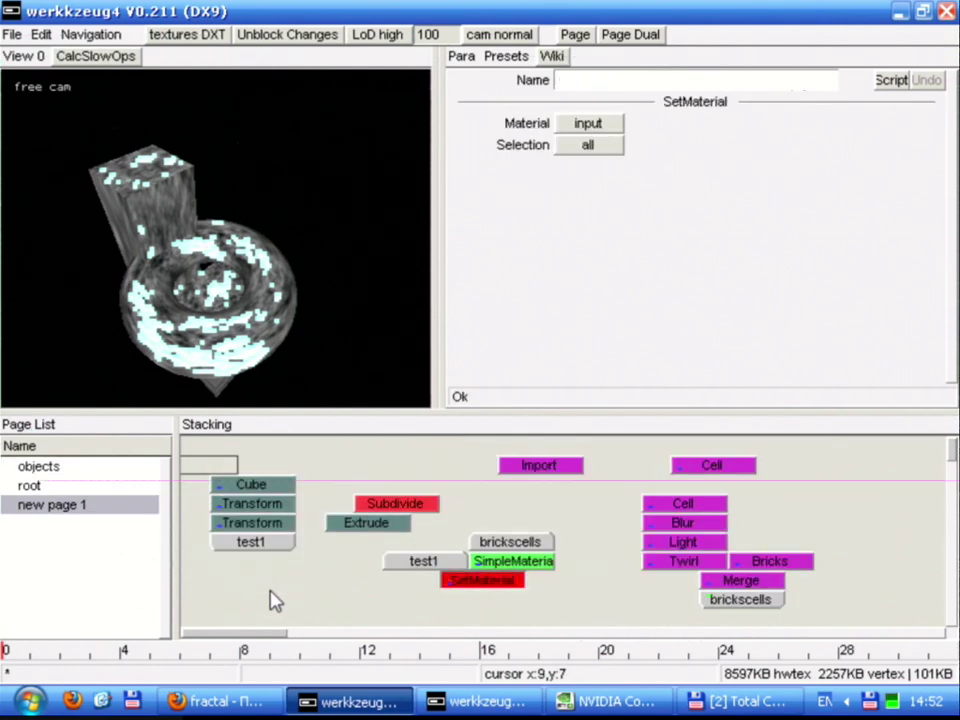
key("BackSpace")
left_click(240, 449)
left_click_drag(208, 465, 258, 588)
key("Delete")
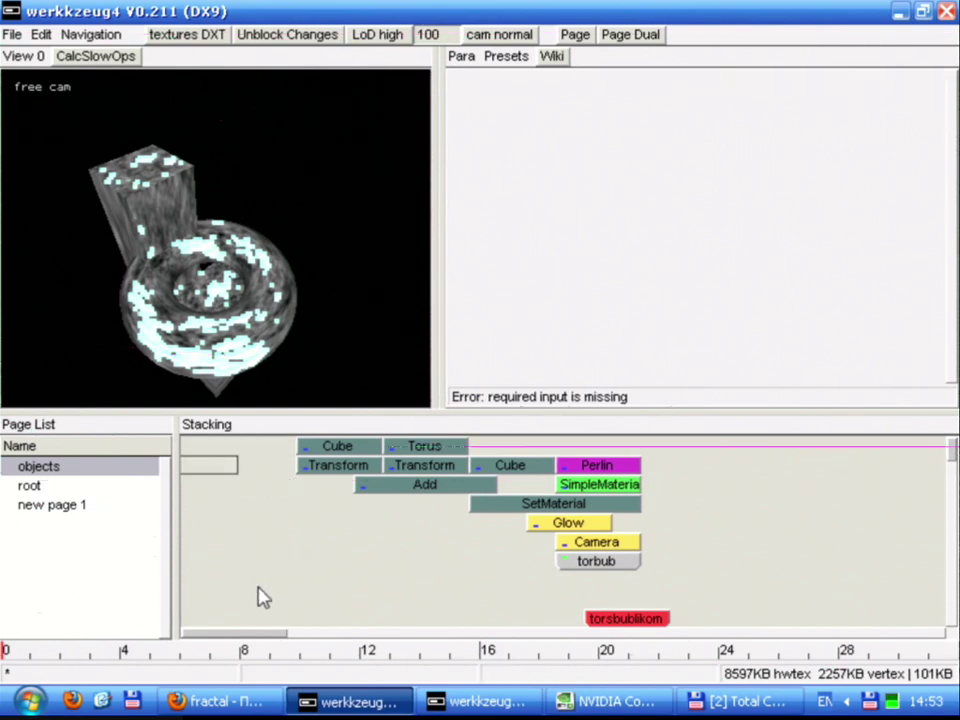
Duplicate the operator stack from Cube and Torus down to Camera into free space beside the original on the objects page
left_click_drag(716, 548, 300, 441)
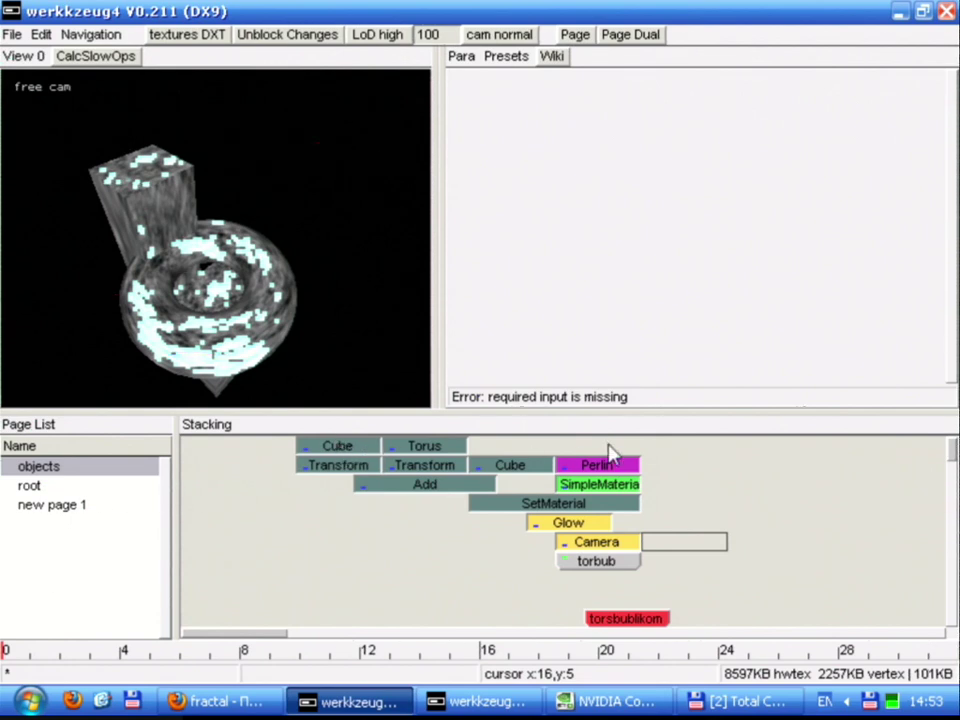
key("ctrl+v")
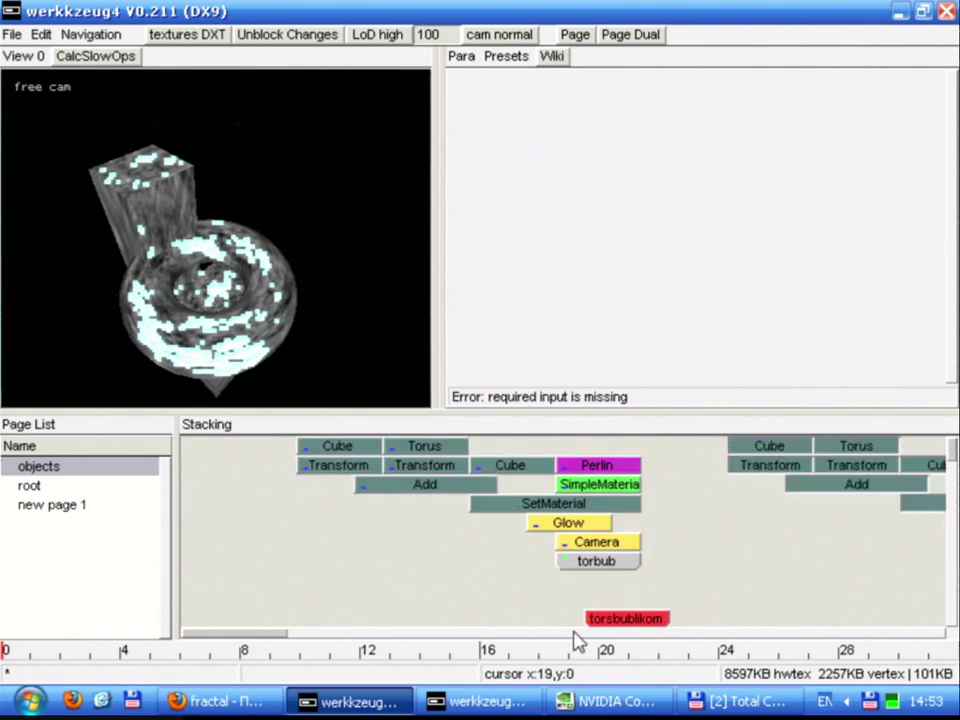
left_click_drag(262, 634, 313, 634)
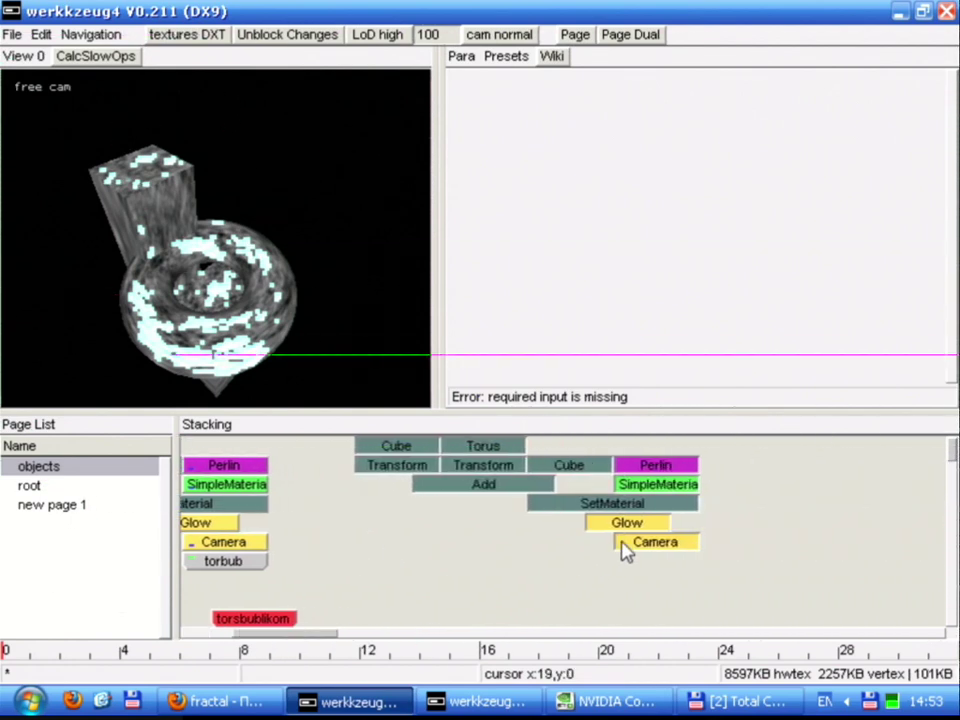
Orbit the view to another side and copy it into the duplicated Camera, at position about -3.05, 2.88, 2.31
left_click(643, 530)
left_click(644, 543)
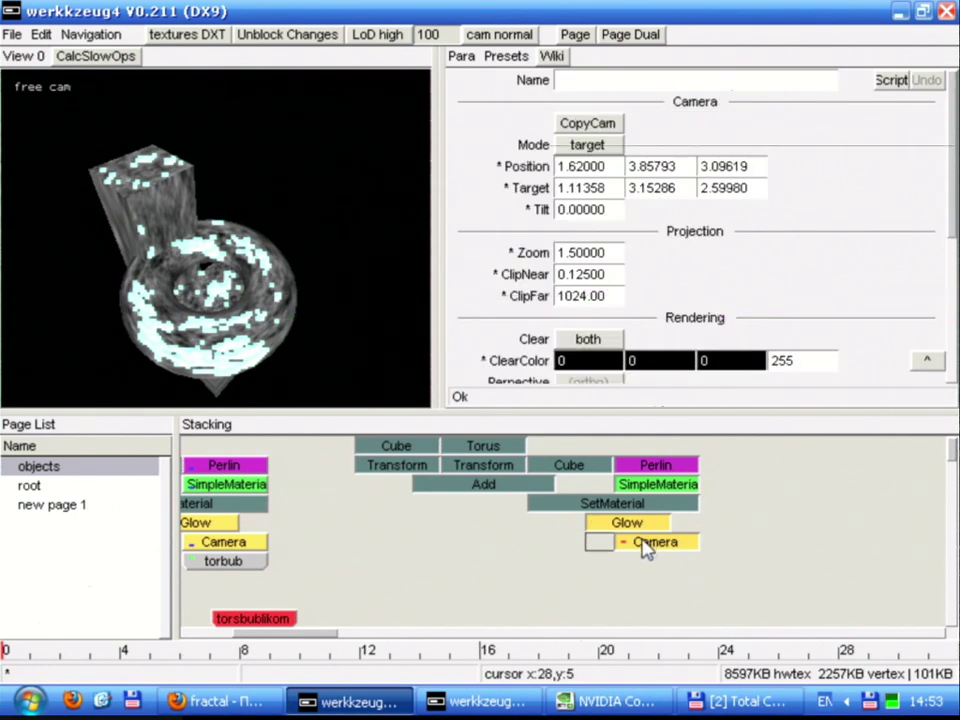
left_click(707, 532)
left_click(658, 544)
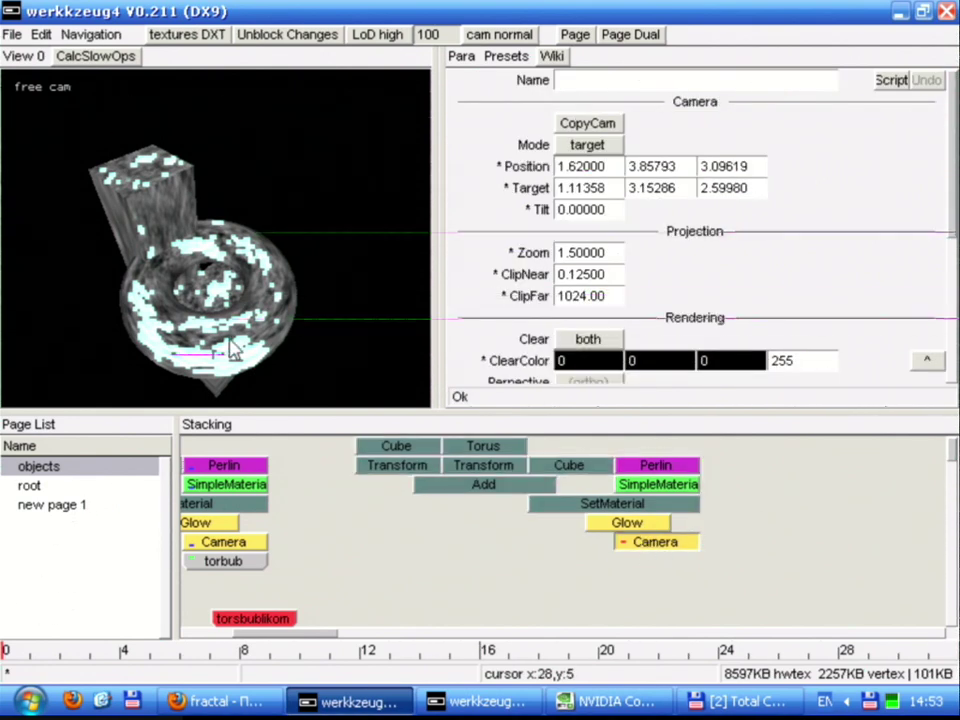
left_click_drag(228, 288, 70, 278)
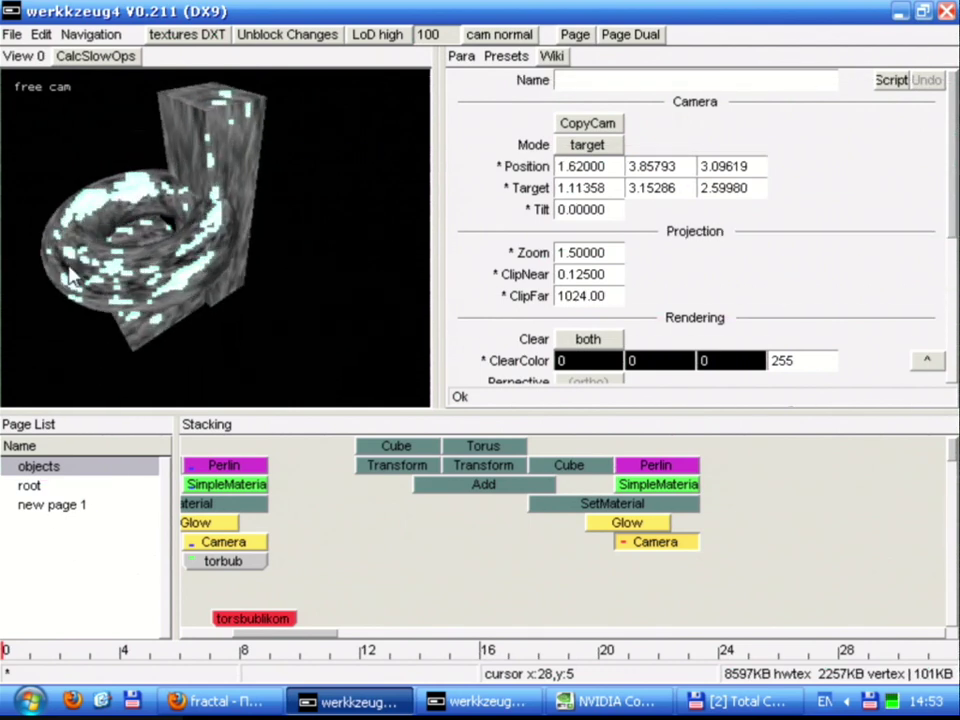
left_click(600, 123)
Compare the original and duplicated Cameras in the 3D view by showing each of them alternately
left_click(222, 543)
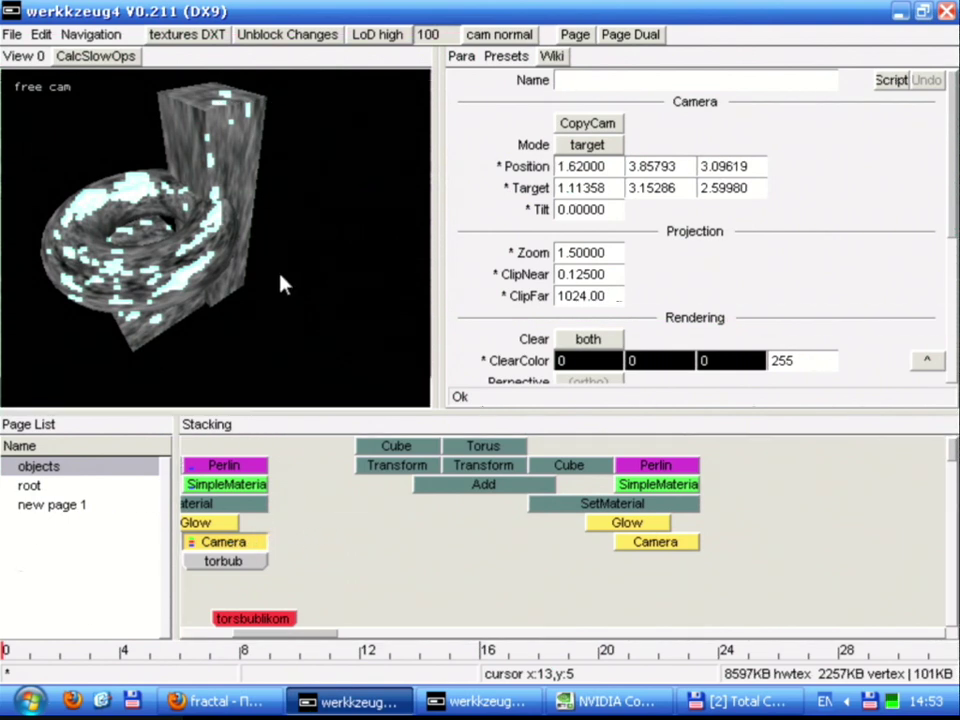
key("c")
left_click(671, 545)
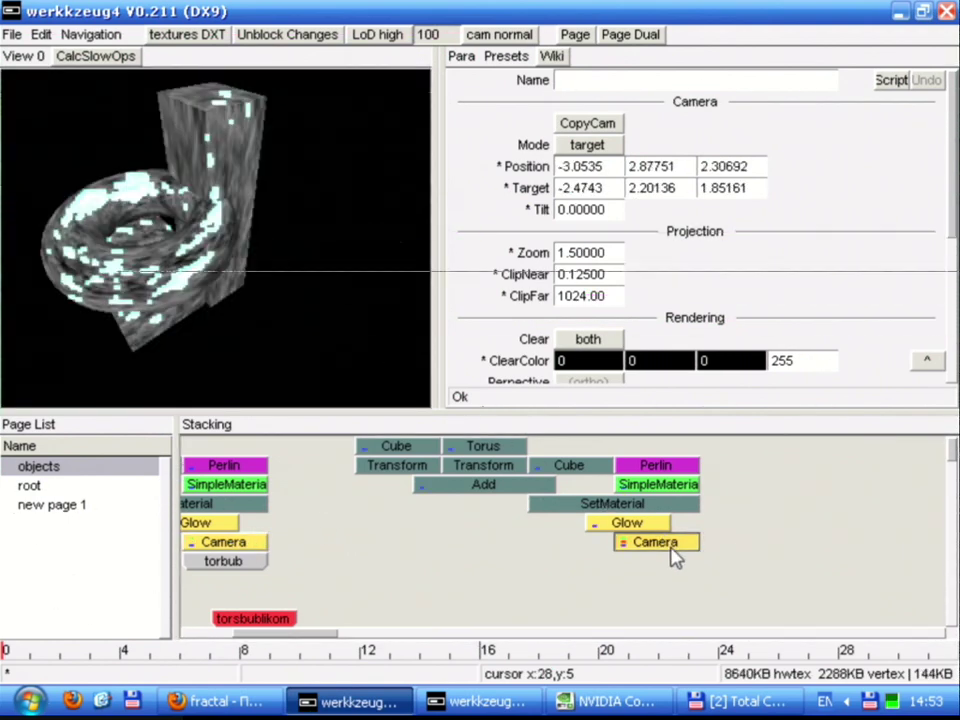
left_click(222, 542)
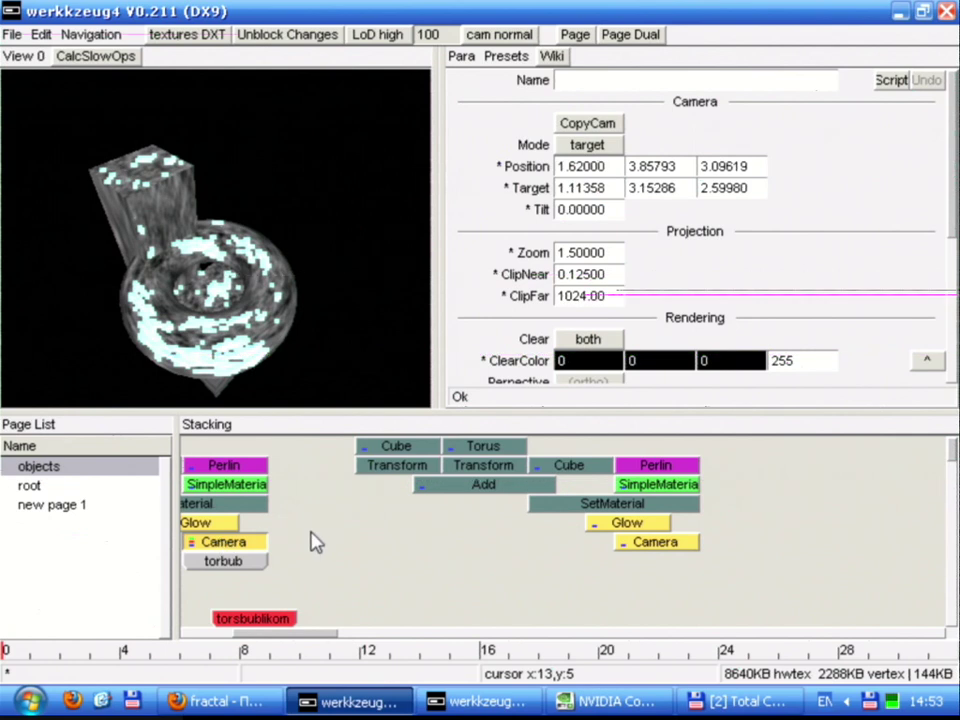
left_click(661, 548)
left_click(254, 546)
left_click(643, 551)
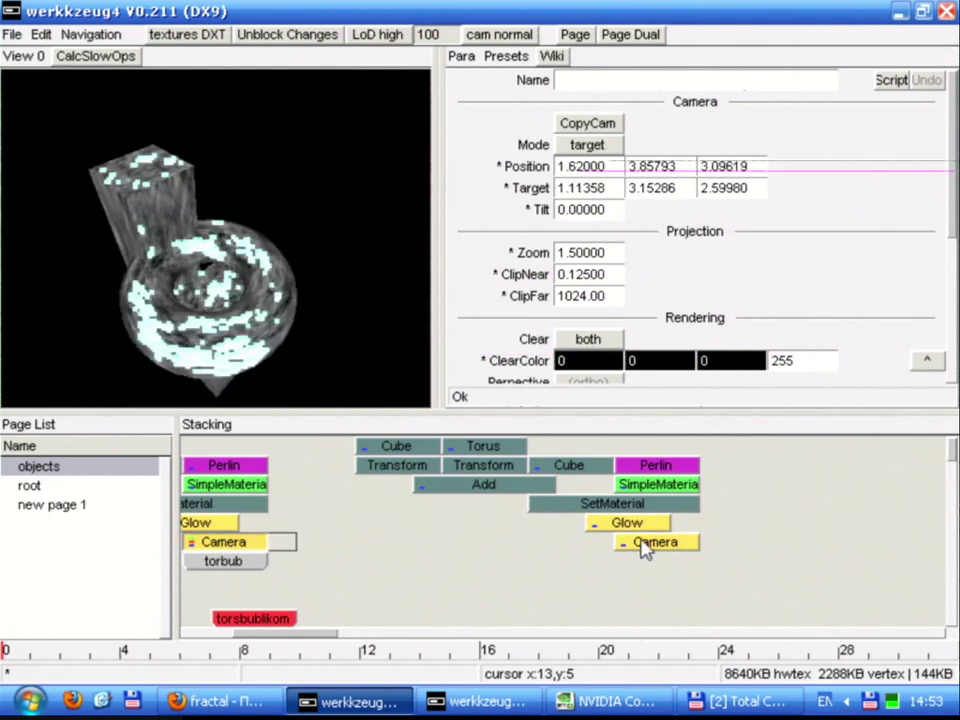
Add a Store beneath the duplicated Camera and name it torbub2
left_click(637, 566)
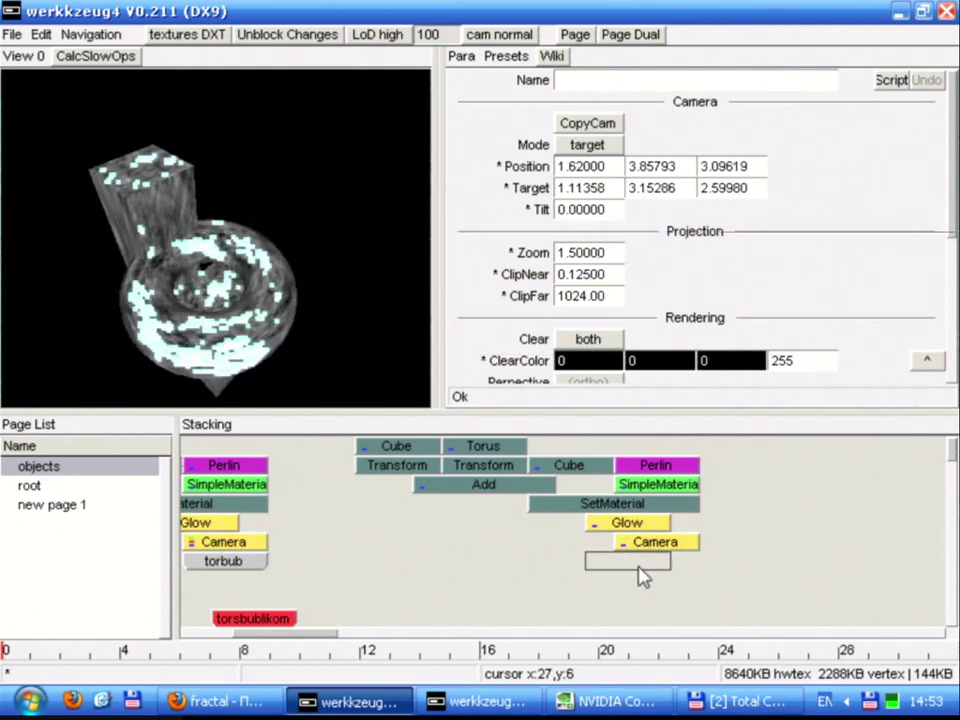
left_click(645, 563)
key("a")
key("s")
double_click(645, 563)
left_click(592, 84)
type("torbub2")
key("Return")
Place both Cameras with their torbub and torbub2 Stores side by side beneath the original stack's Glow and show each Camera
left_click_drag(309, 634, 283, 634)
mouse_move(347, 540)
left_mouse_down()
mouse_move(401, 573)
mouse_move(341, 541)
left_mouse_up()
left_click_drag(309, 545, 752, 560)
left_click_drag(828, 583, 409, 563)
left_click(330, 542)
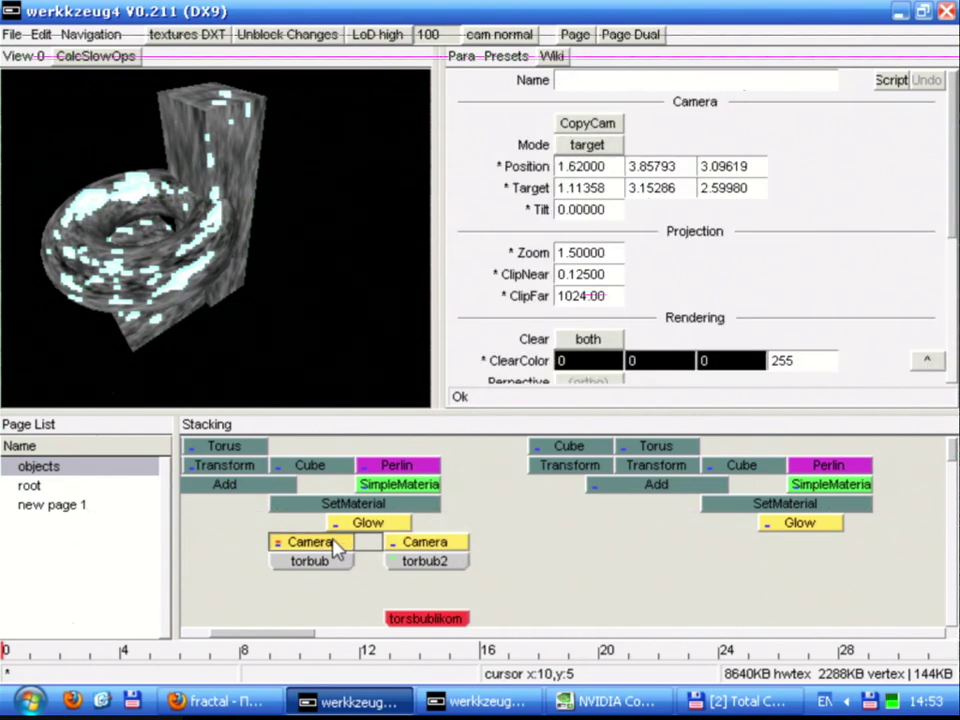
left_click(430, 545)
Move the second Camera and its torbub2 Store back beneath the duplicated stack's Glow
left_click(482, 557)
left_click_drag(482, 575, 815, 543)
Set the duplicated Cube's Transform to translation -1.96, -0.67, 1.53 and scale 2.92, 2.68, 2.34, and compare both Cameras' views
left_click(656, 466)
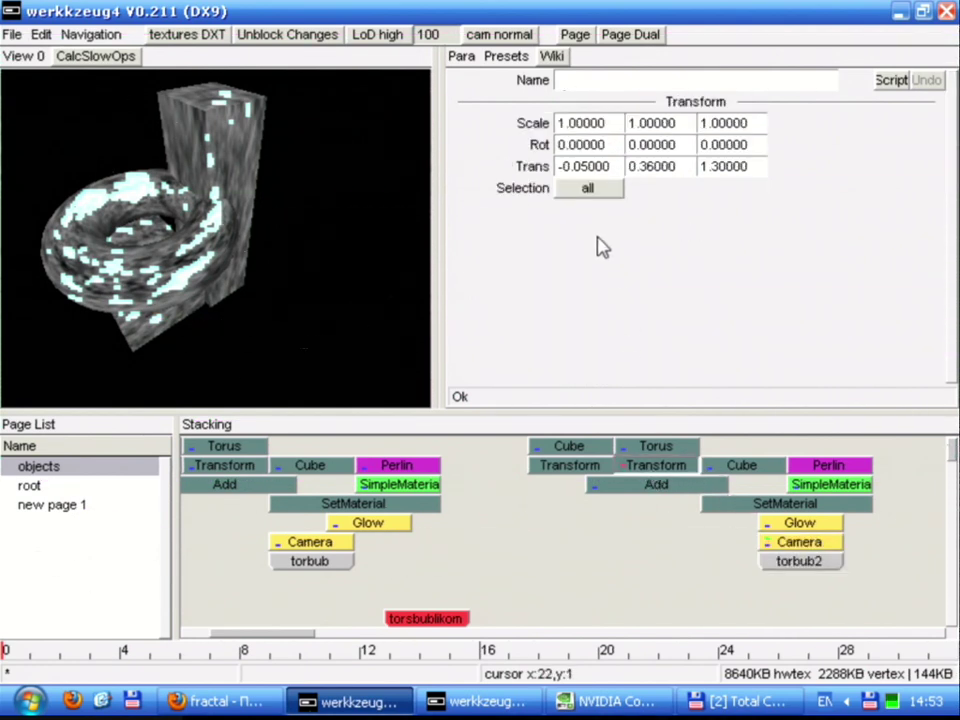
left_click(805, 543)
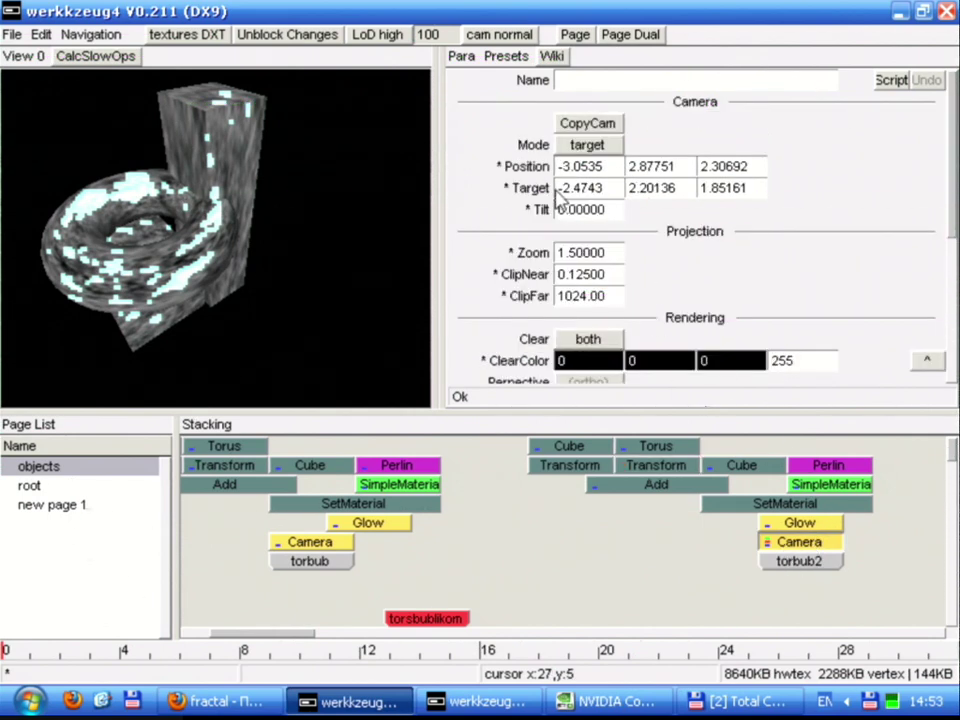
left_click(566, 463)
left_click_drag(577, 168, 147, 160)
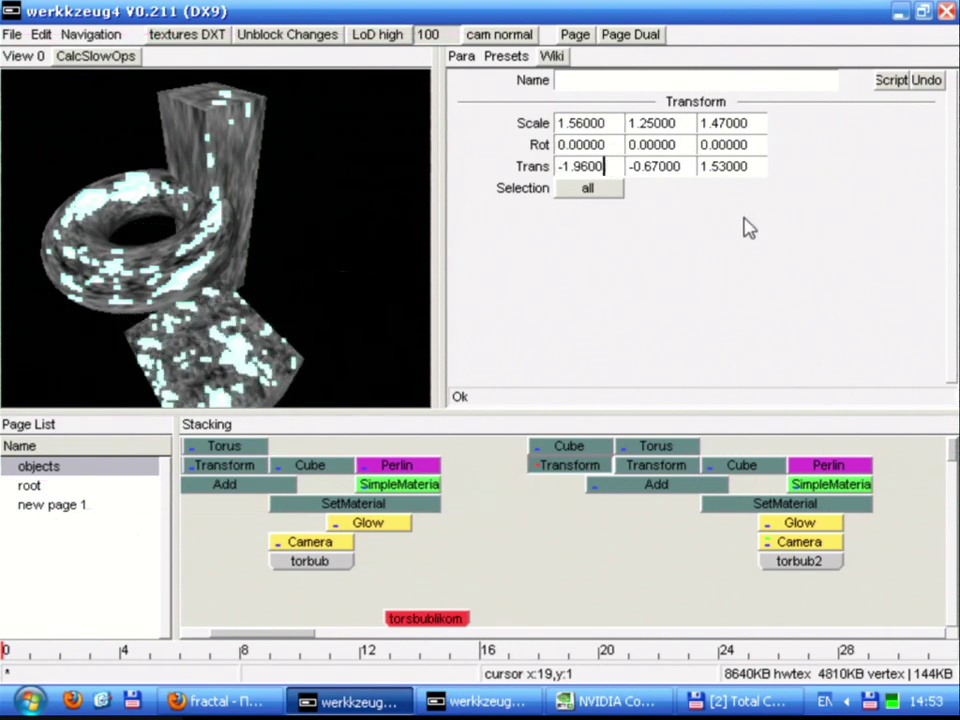
left_click_drag(598, 123, 842, 135)
left_click_drag(743, 123, 922, 140)
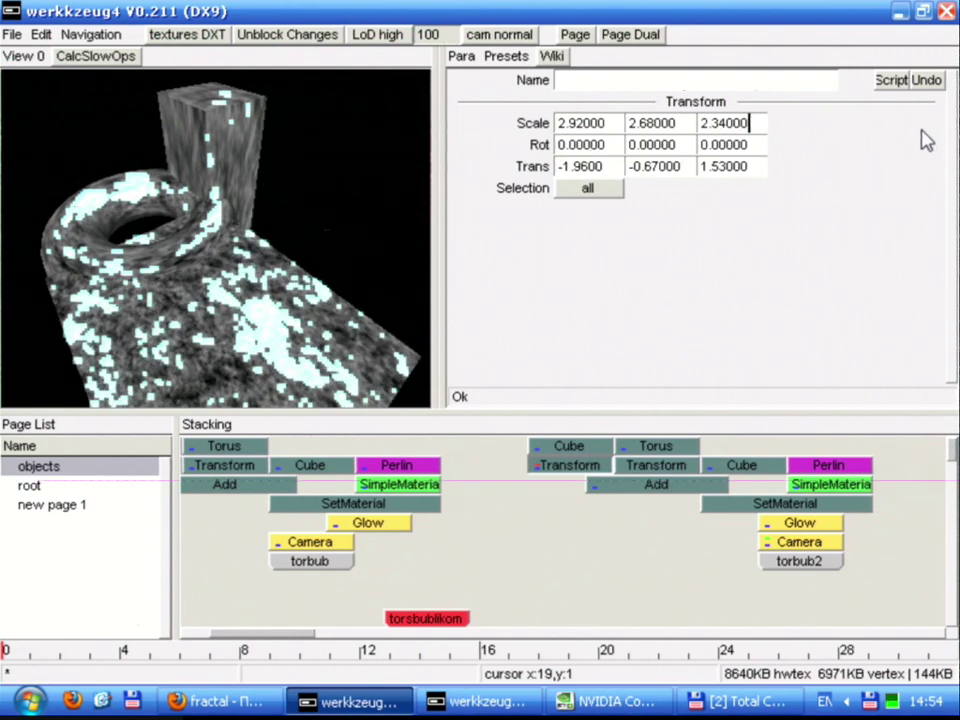
left_click(310, 542)
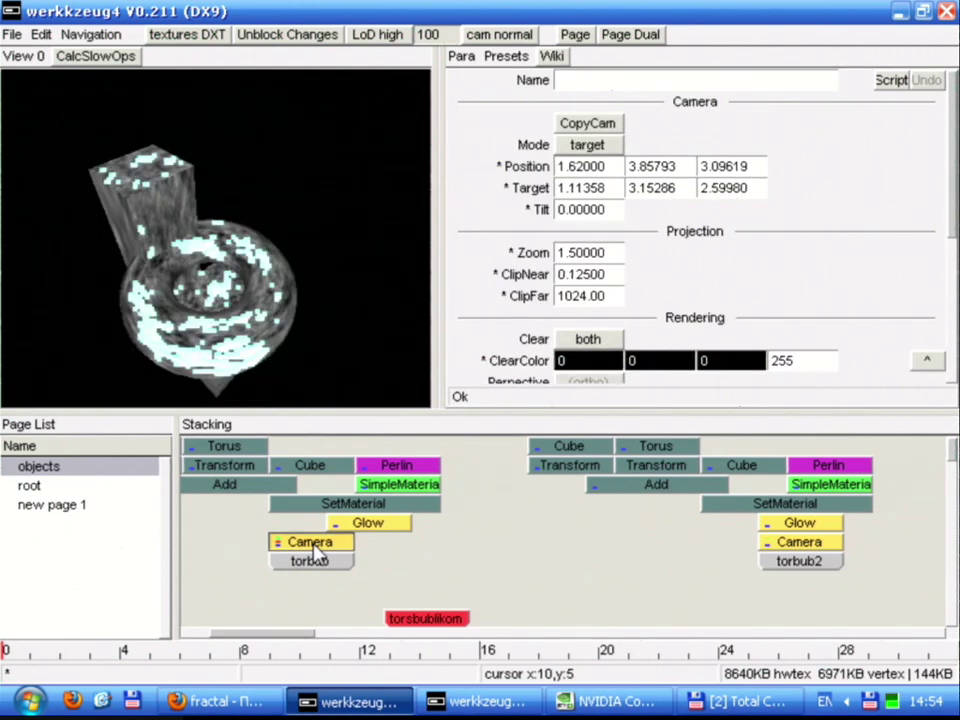
left_click(805, 542)
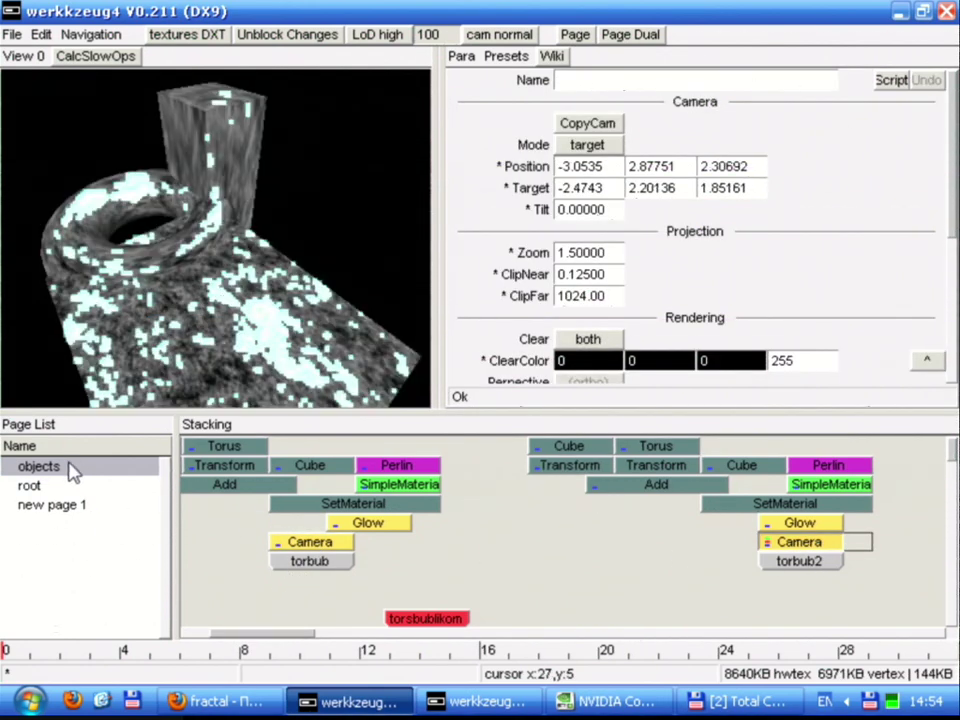
Switch to the root page and delete the operators beside the torbub Load
left_click(62, 487)
left_click_drag(338, 484, 388, 542)
key("Delete")
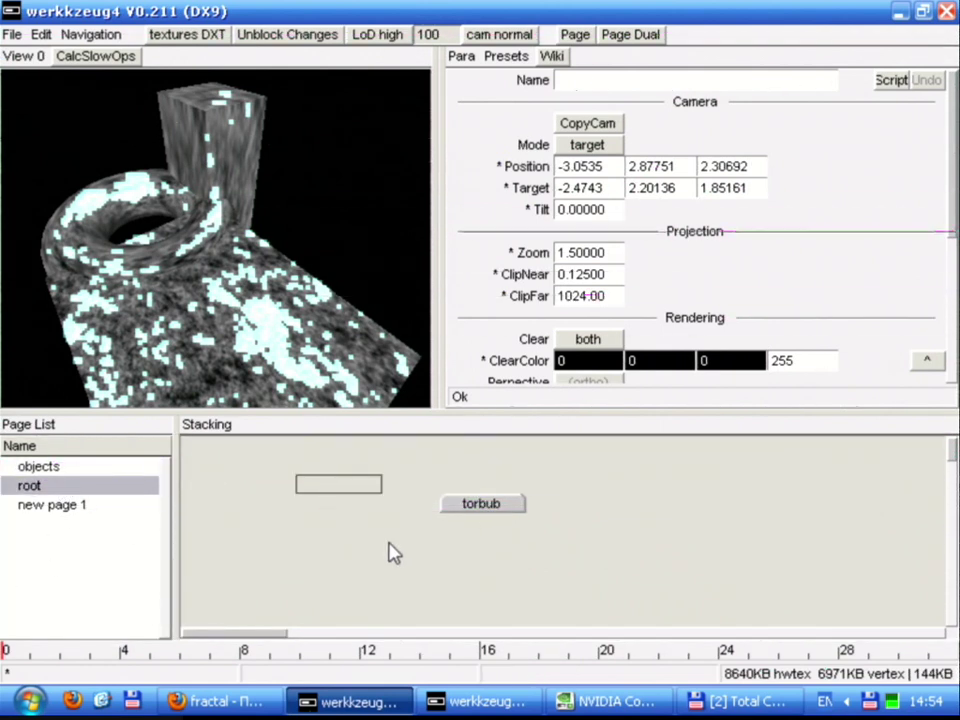
Add a second Load directly beside the torbub Load and link it to torbub2
left_click(553, 488)
left_click(563, 514)
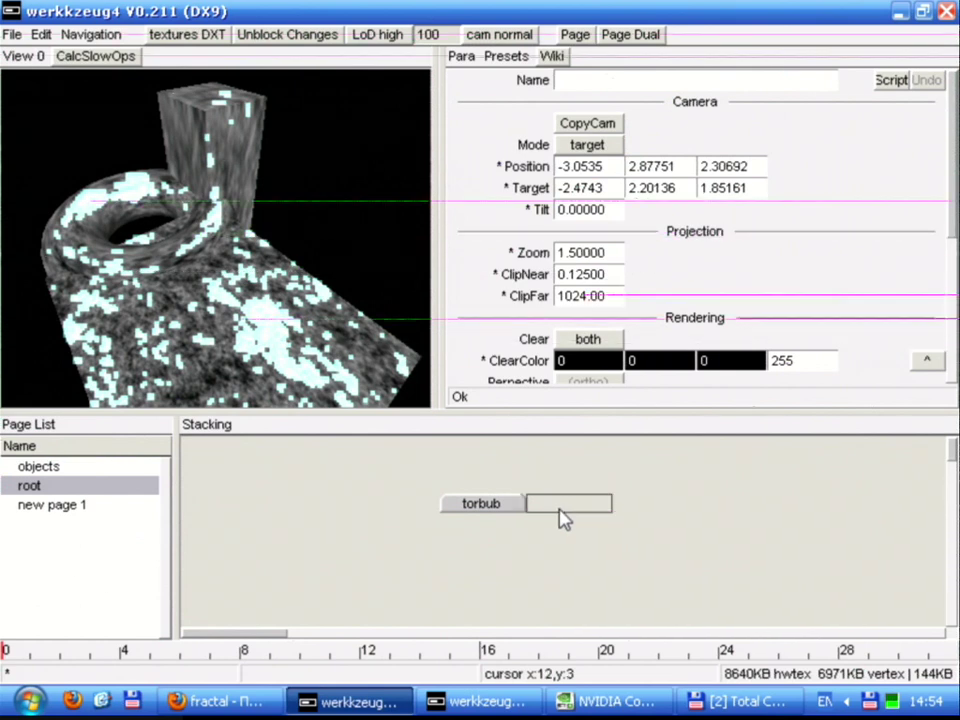
right_click(556, 518)
key("Escape")
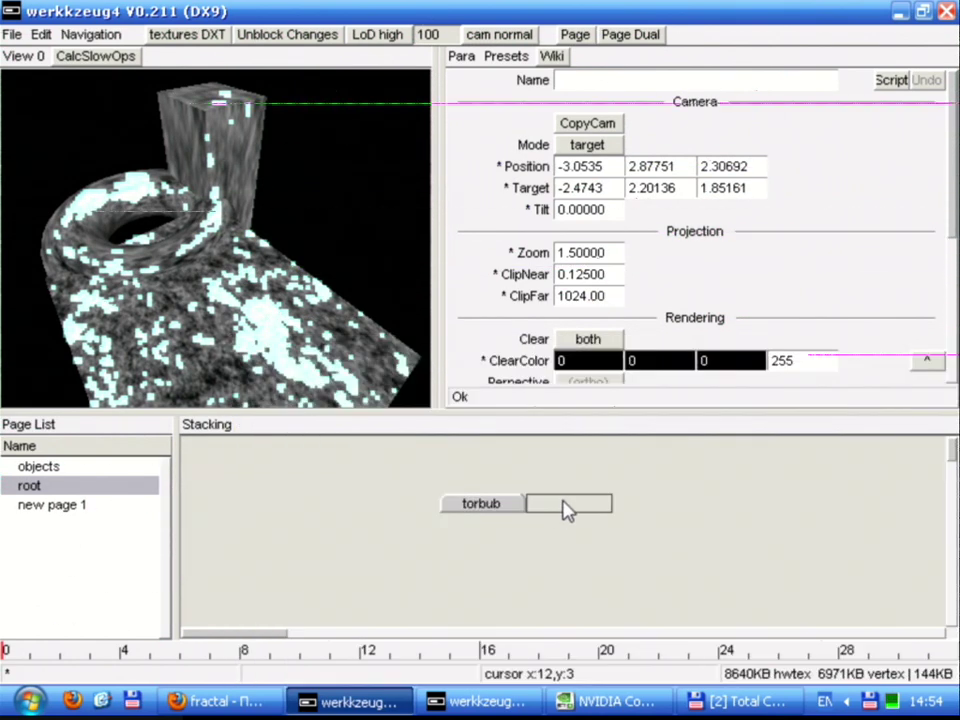
key("l")
left_click(565, 502)
left_click(933, 124)
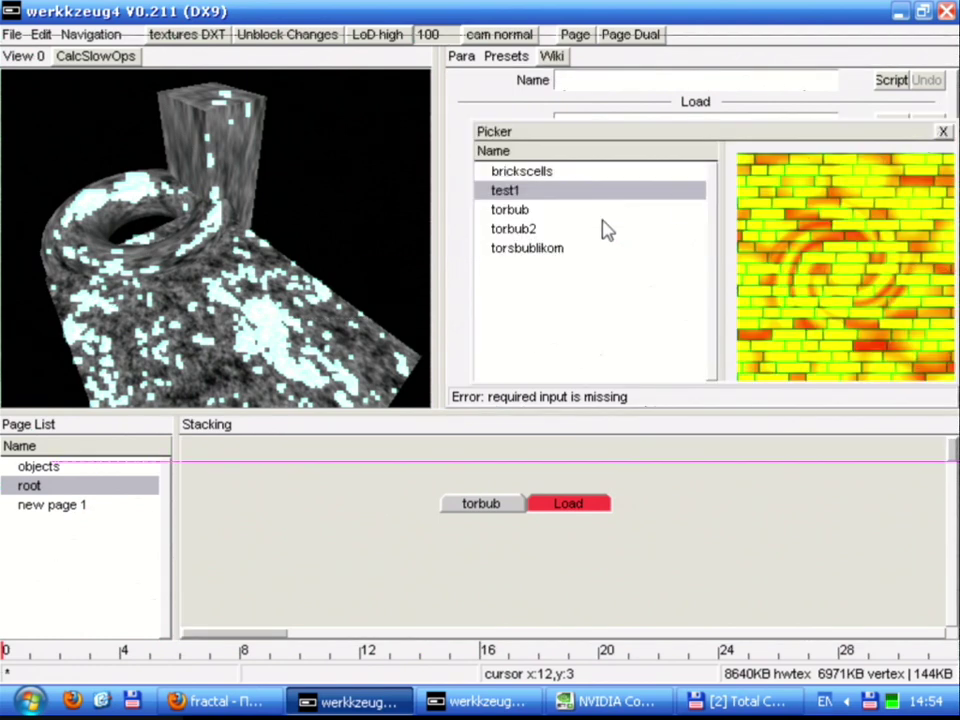
left_click(562, 232)
left_click(559, 214)
left_click(559, 227)
left_click(557, 212)
double_click(561, 227)
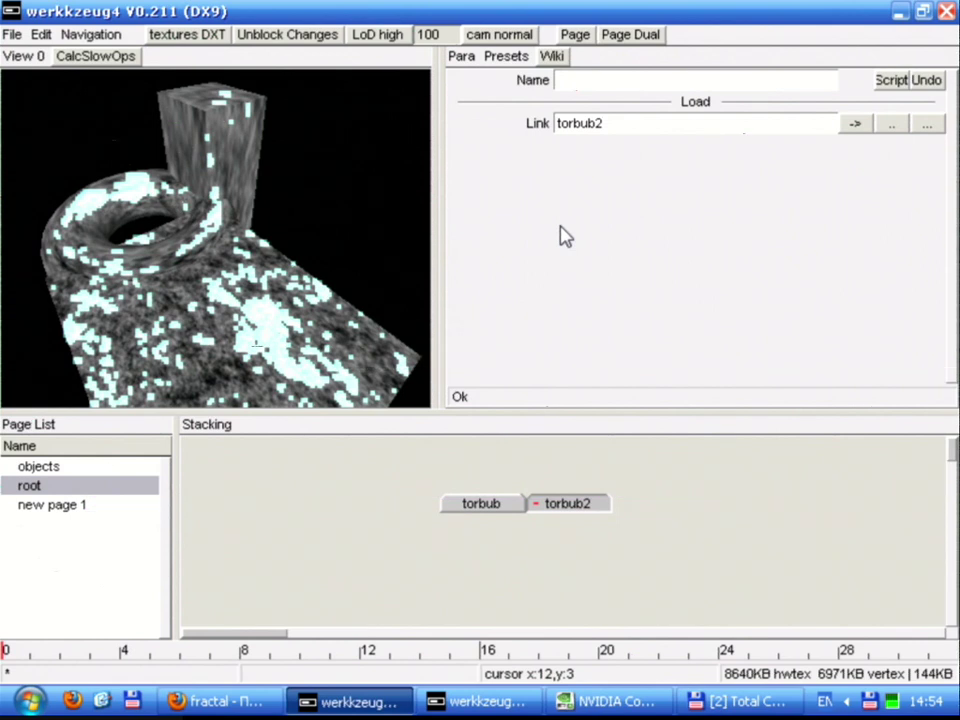
left_click(541, 491)
left_click(521, 523)
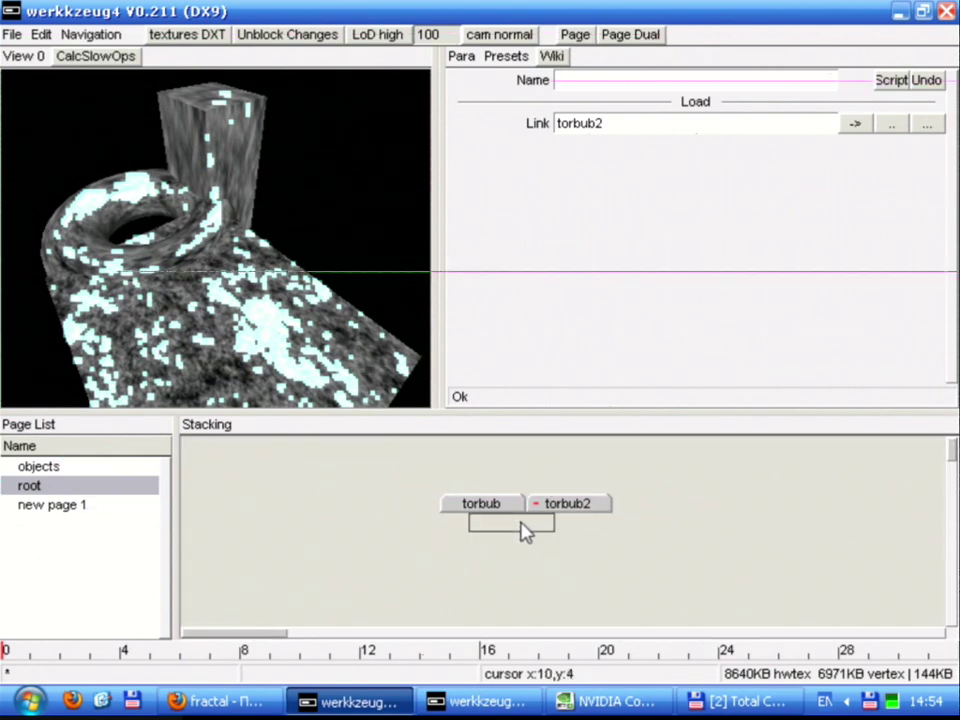
key("a")
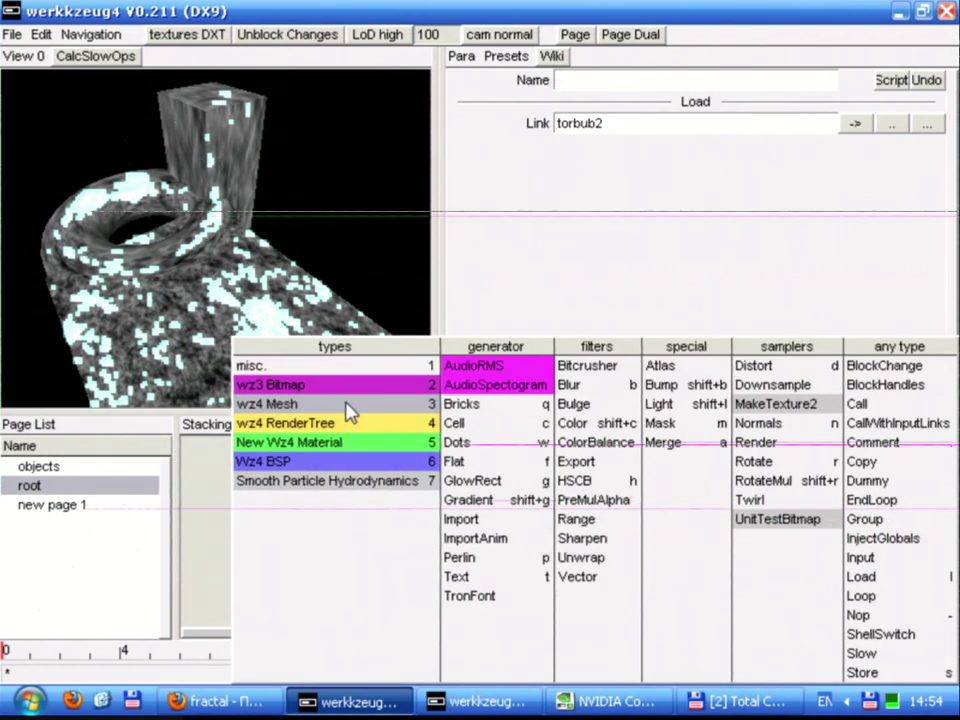
key("a")
left_click(519, 527)
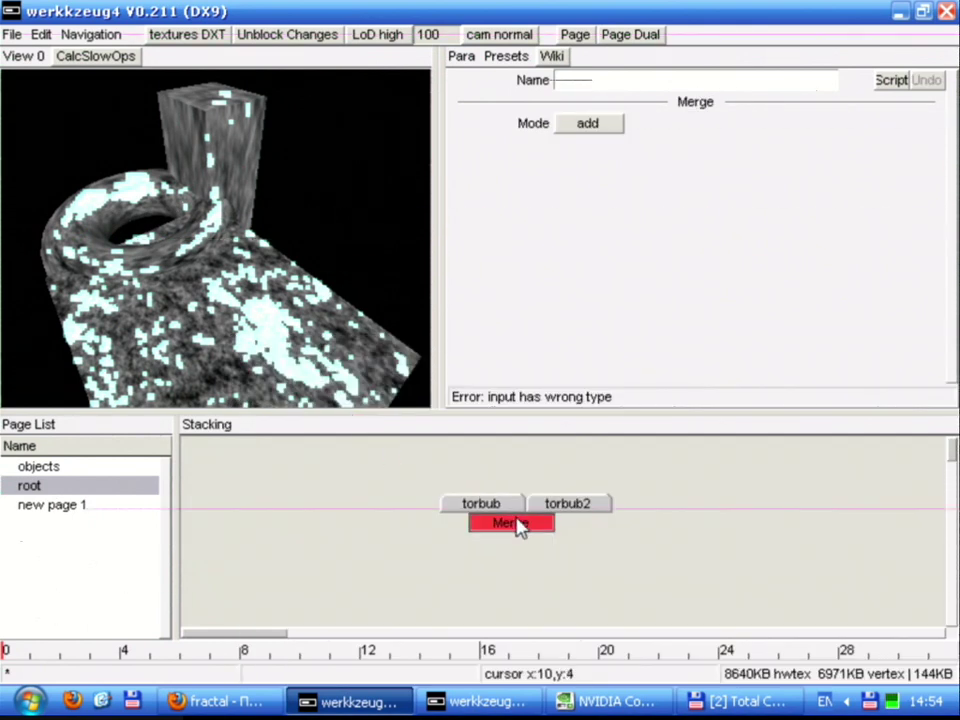
key("Delete")
Add a wz4 RenderTree Add operator beneath the torbub and torbub2 Loads
right_click(521, 531)
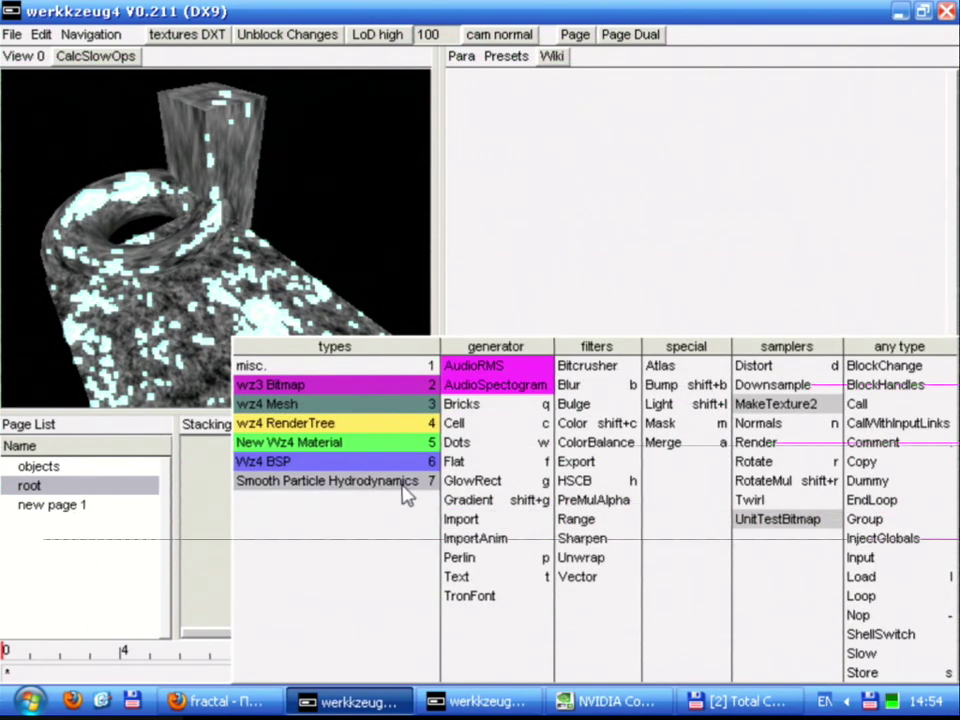
left_click(356, 450)
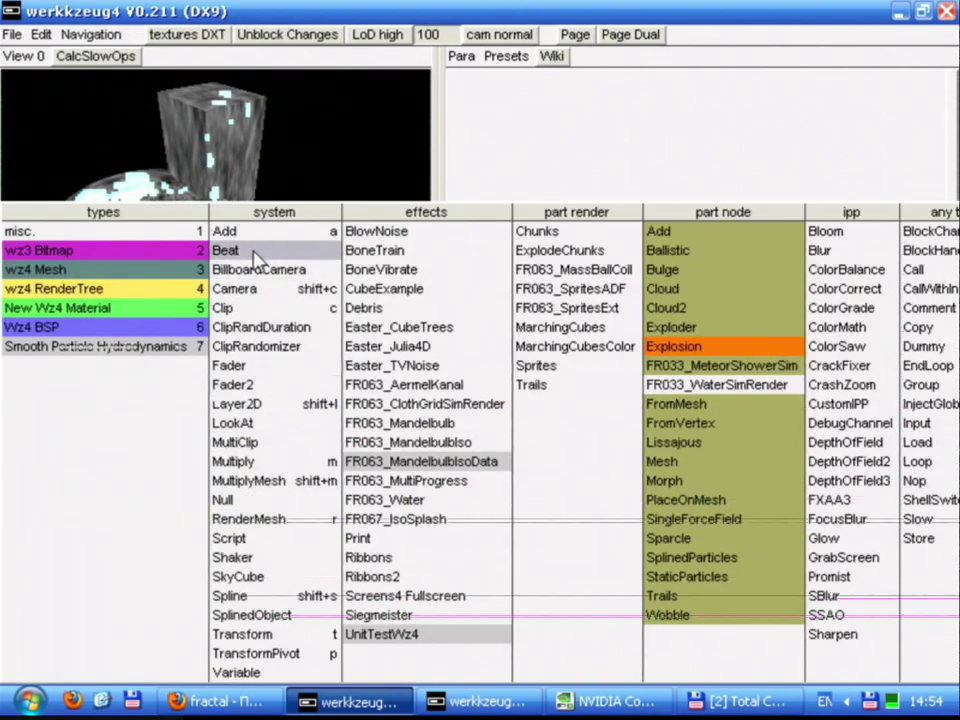
left_click(254, 236)
left_click(511, 528)
Add a Store operator directly beneath the Add on the root page and name it root
left_click(511, 538)
key("a")
key("s")
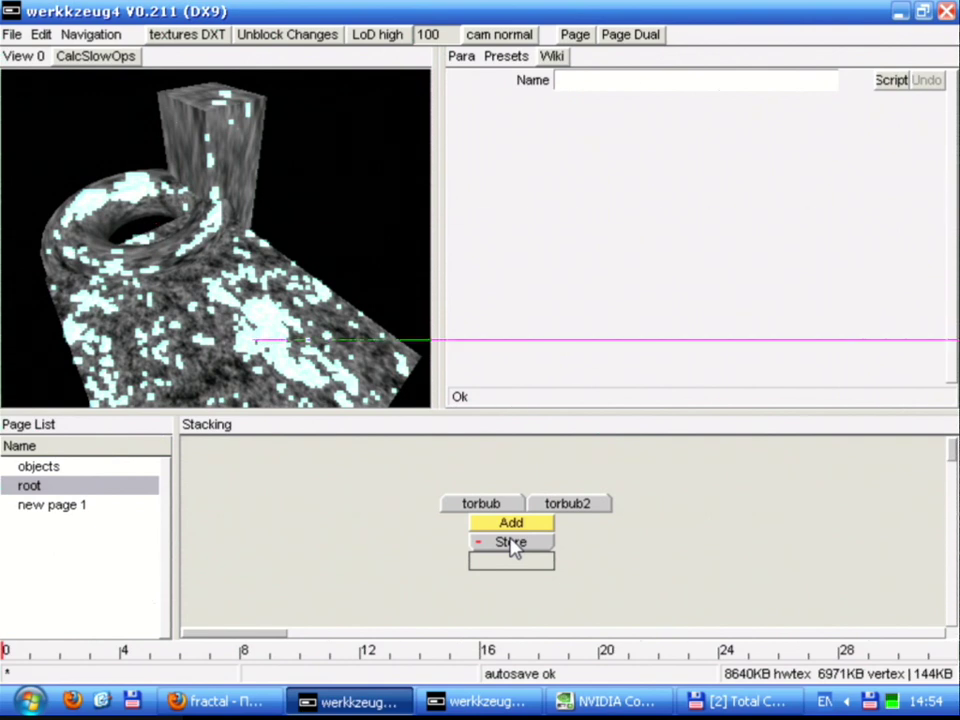
left_click(517, 547)
left_click(616, 84)
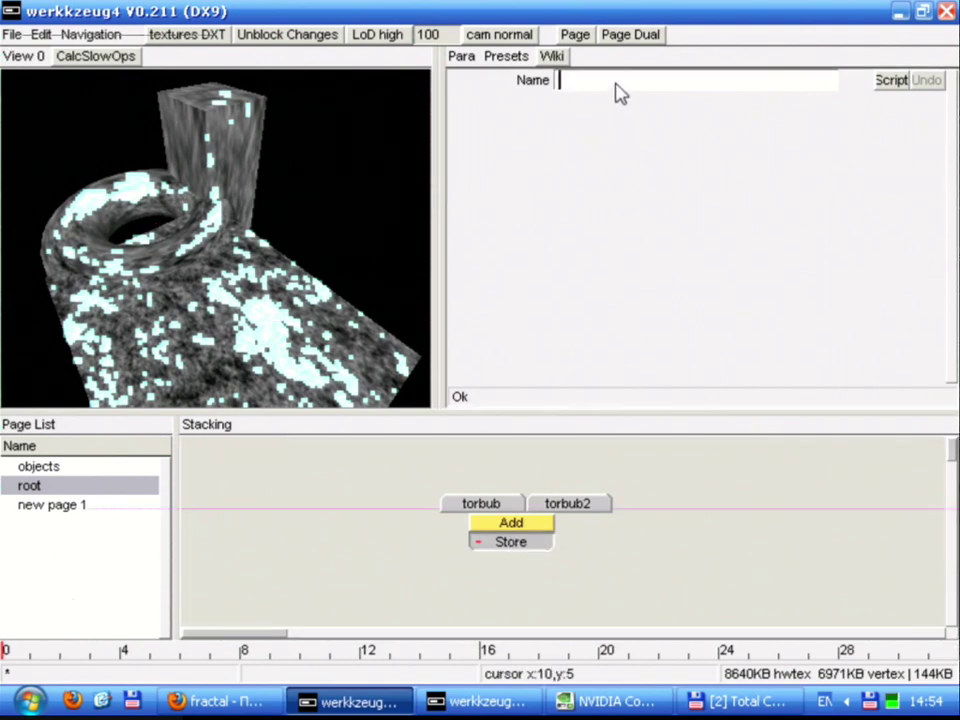
type("root")
key("Return")
left_click(543, 588)
left_click(505, 546)
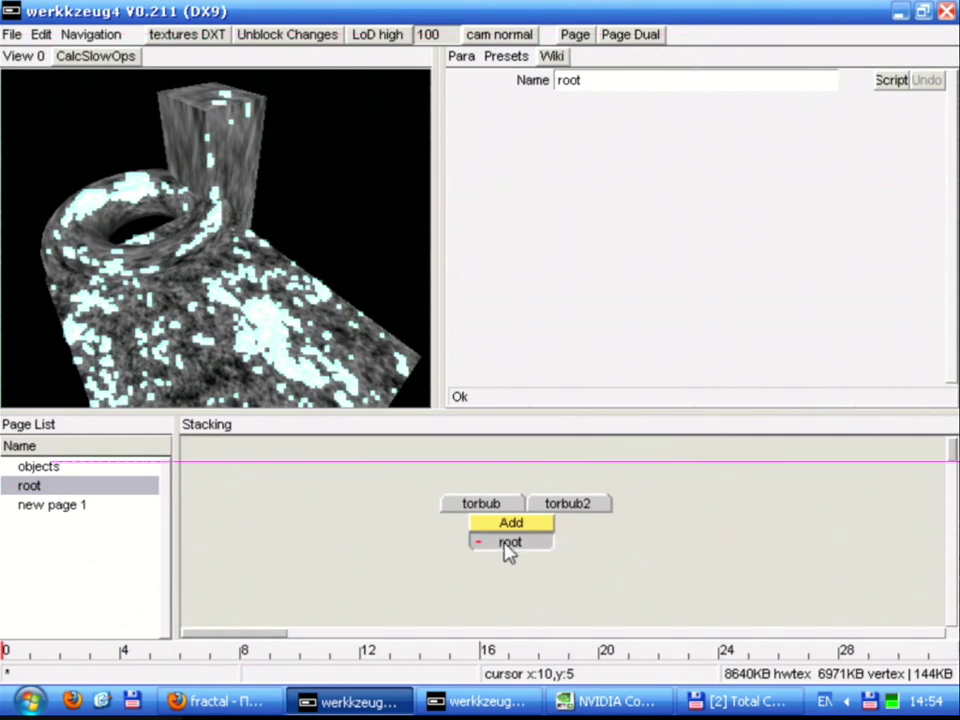
left_click(444, 526)
left_click(417, 528)
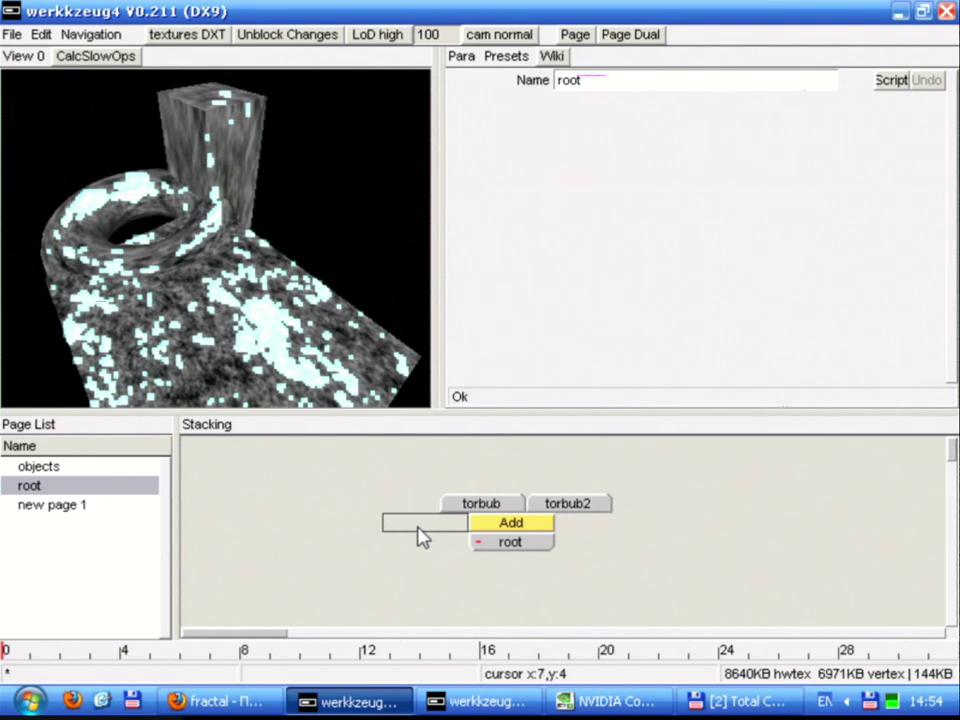
left_click(368, 505)
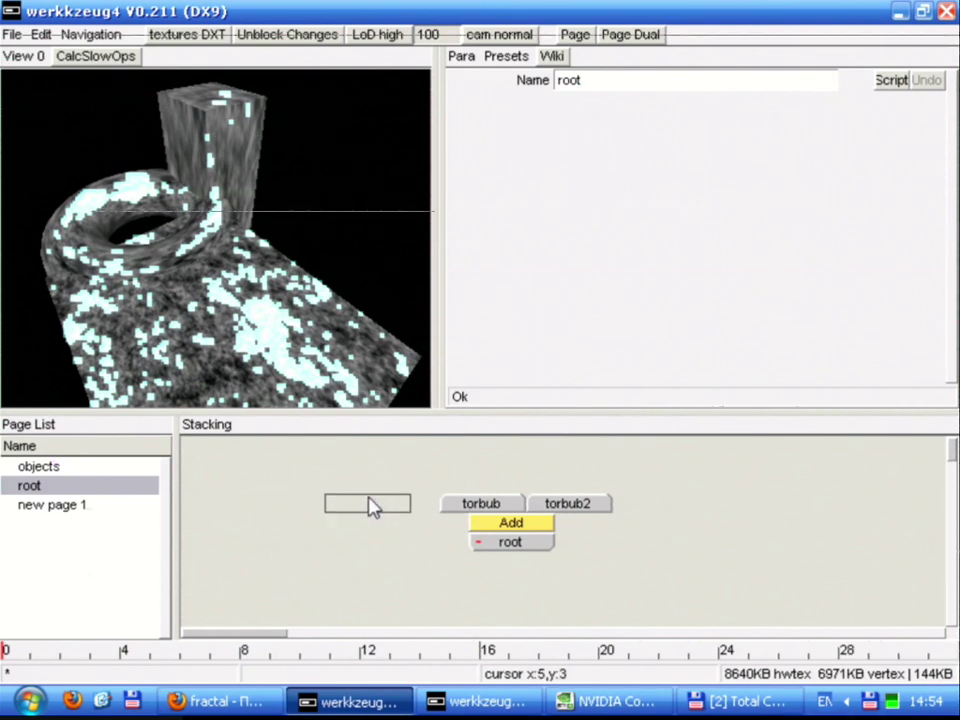
Compare the timeline view and the wide preview layout with the stacking view
key("F4")
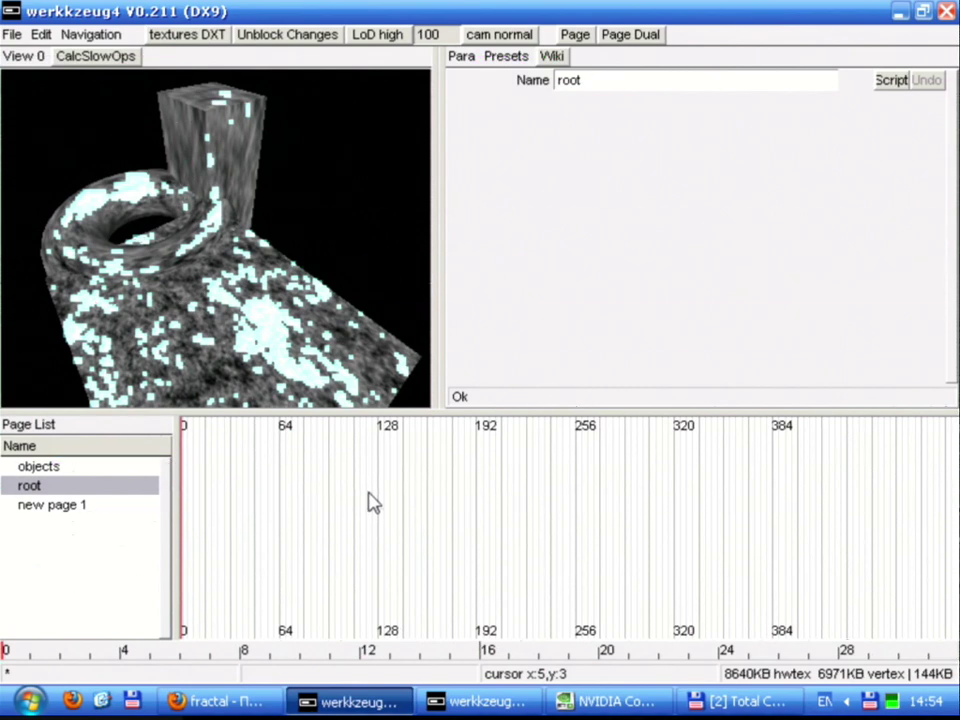
key("F5")
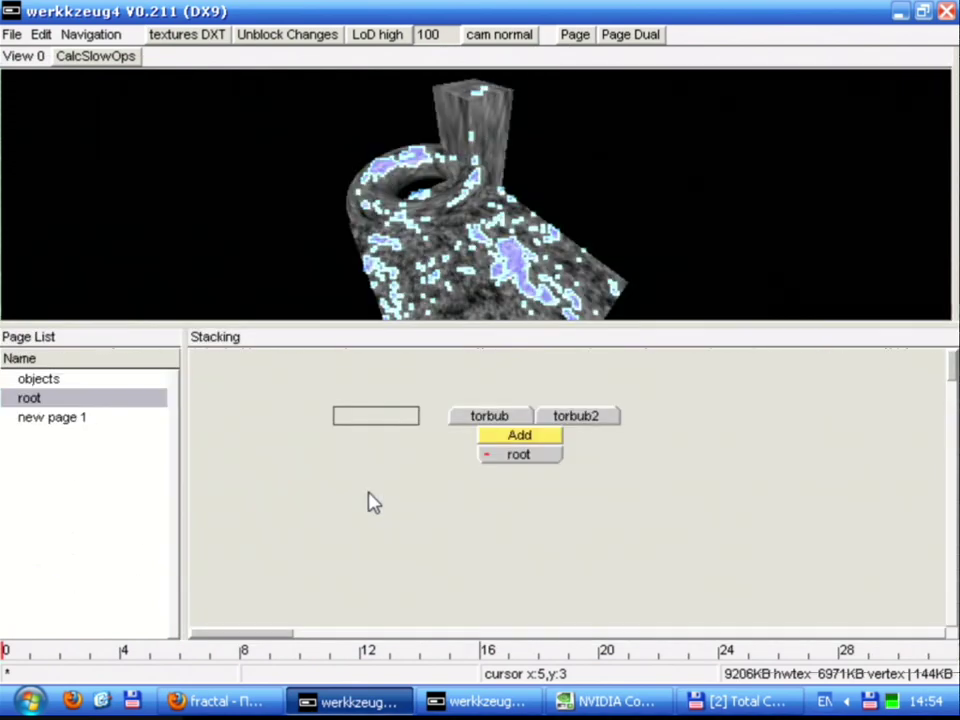
key("F5")
key("F5")
key("F5")
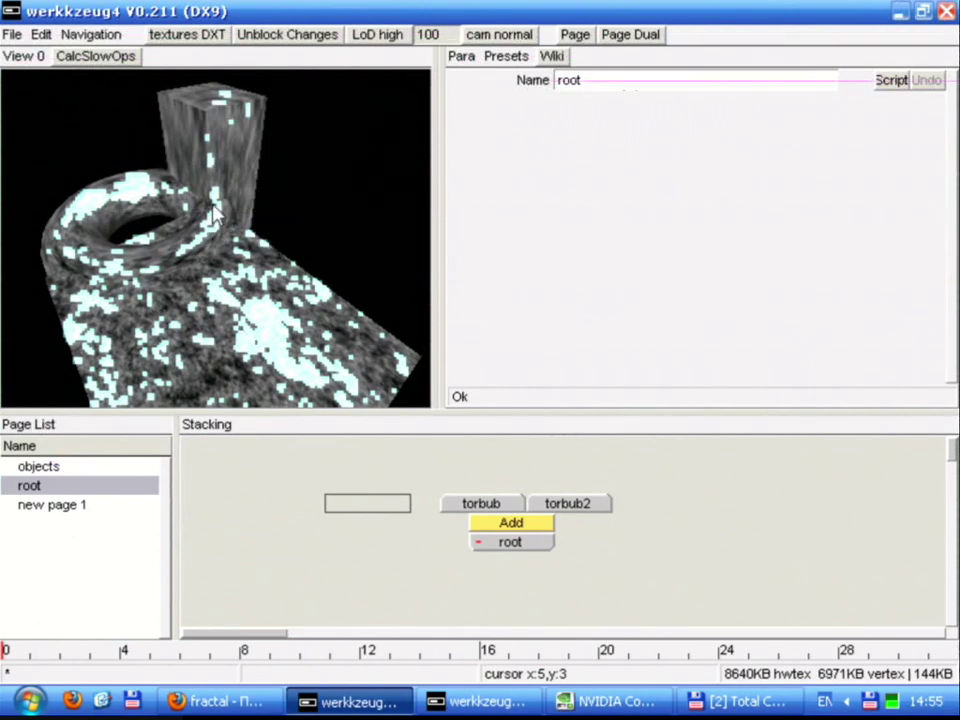
Examine the timeline view and its available commands, and return to the operator stack
key("F3")
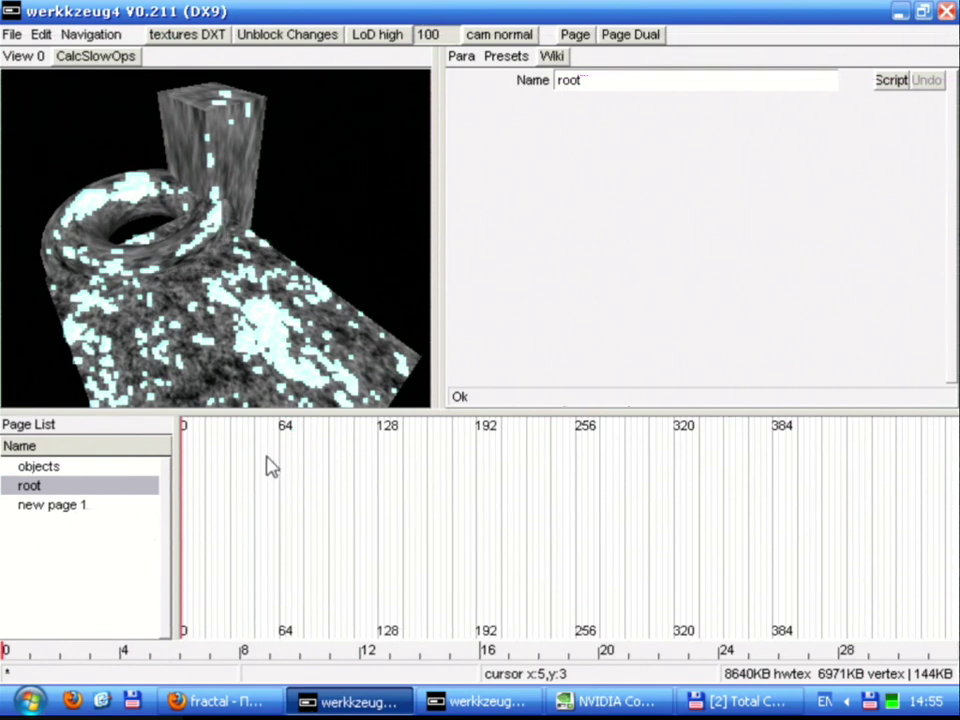
right_click(215, 463)
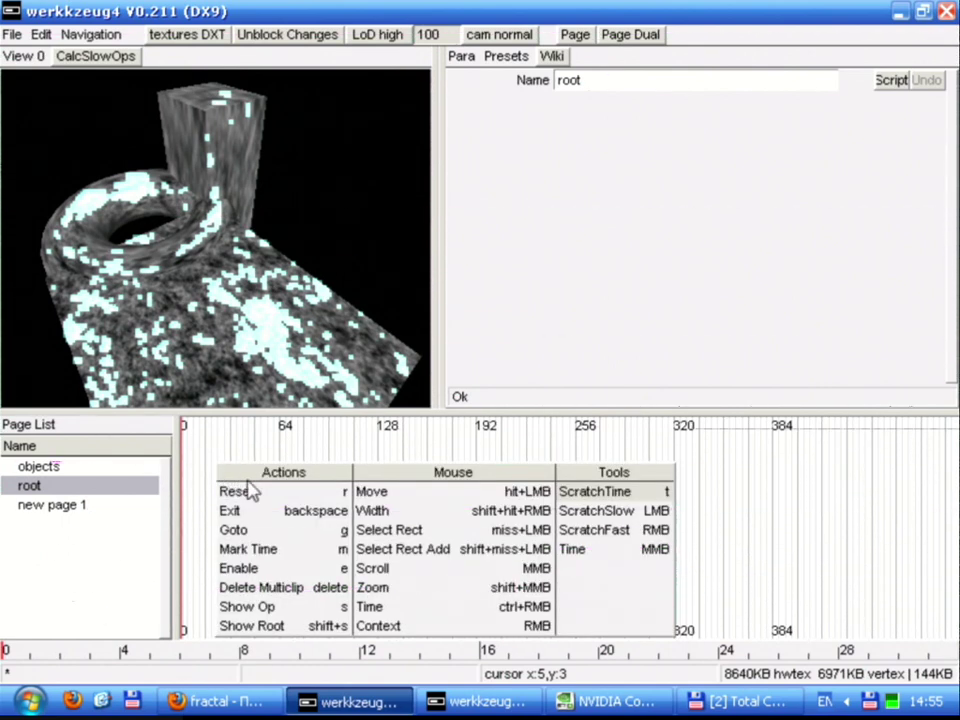
left_click(247, 482)
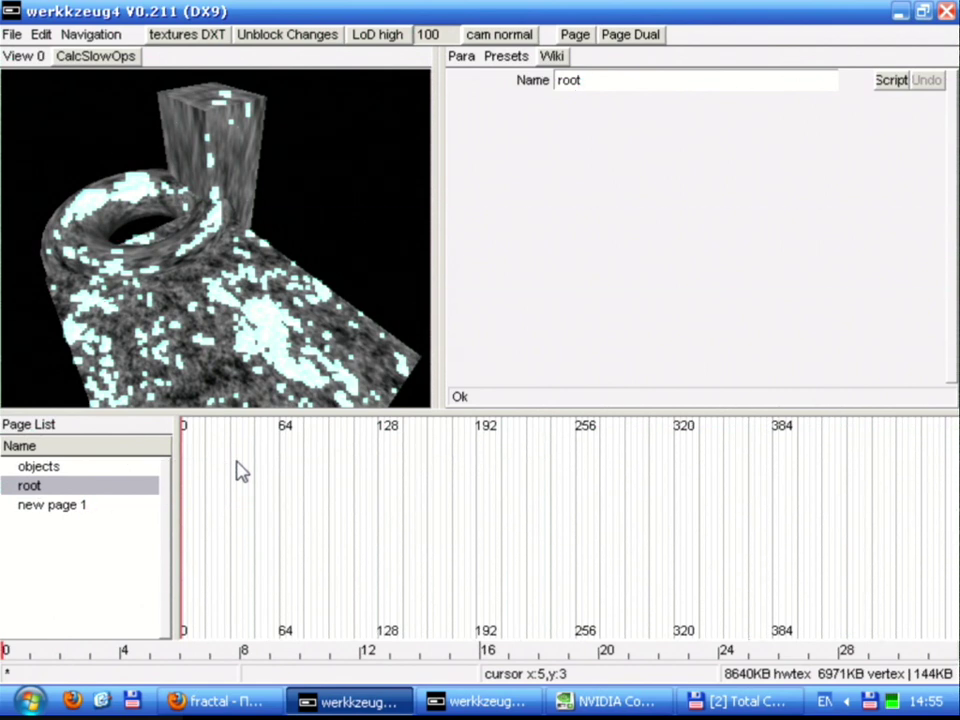
key("F3")
key("F4")
key("F5")
key("F6")
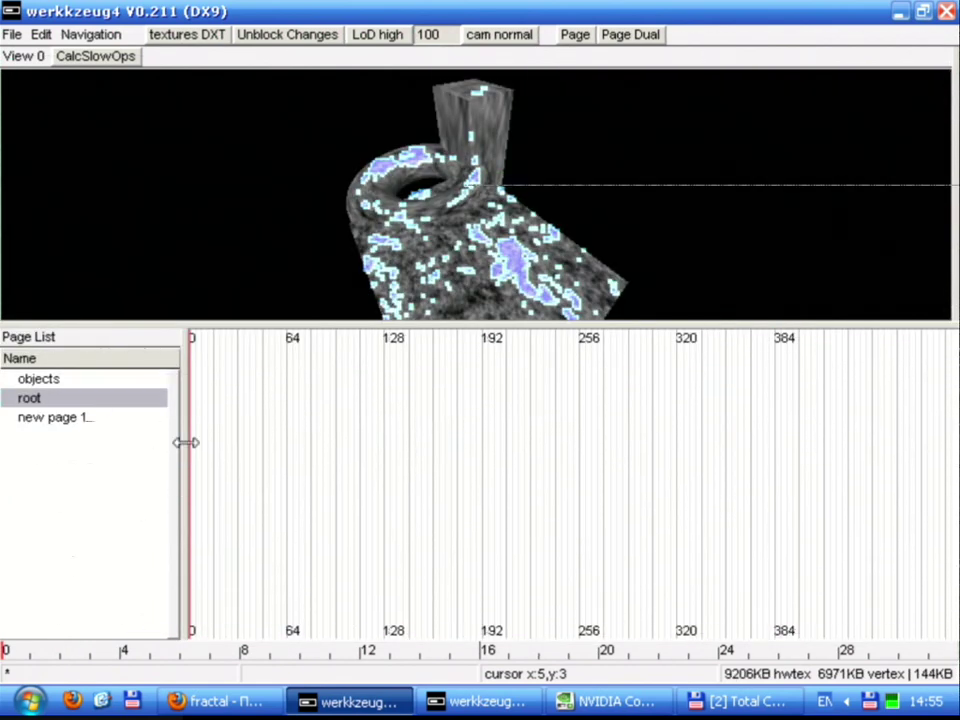
key("F2")
key("F4")
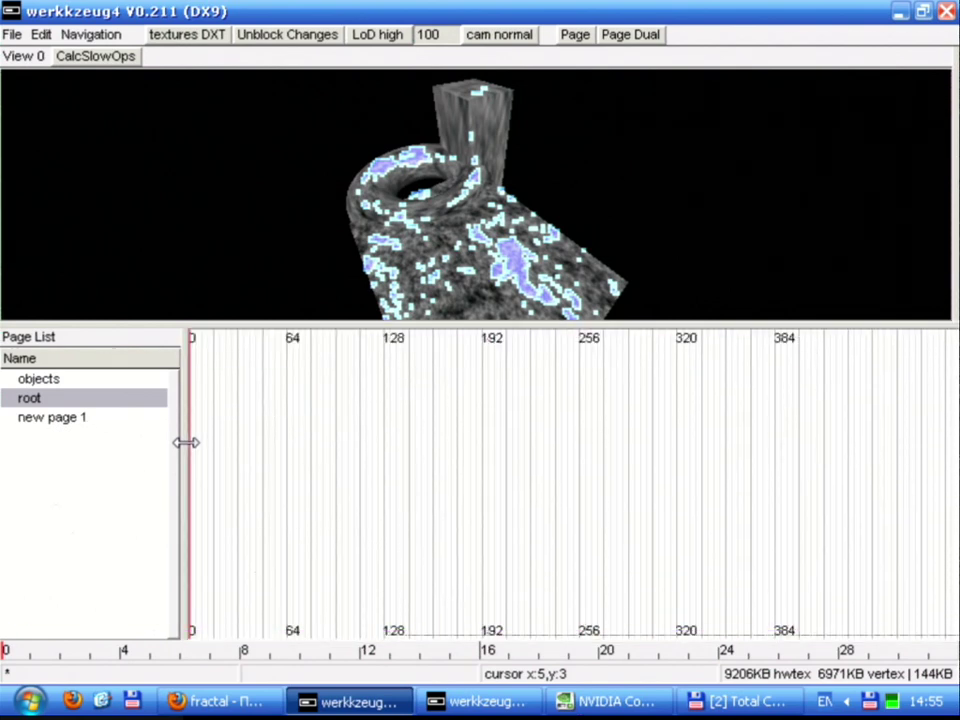
key("F3")
key("F4")
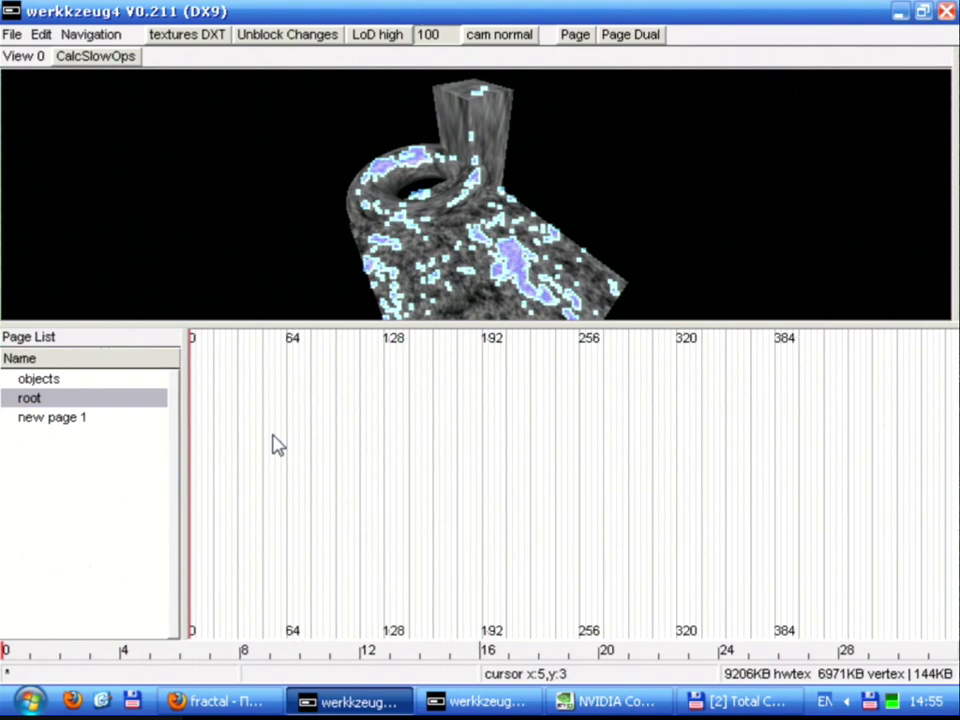
right_click(266, 404)
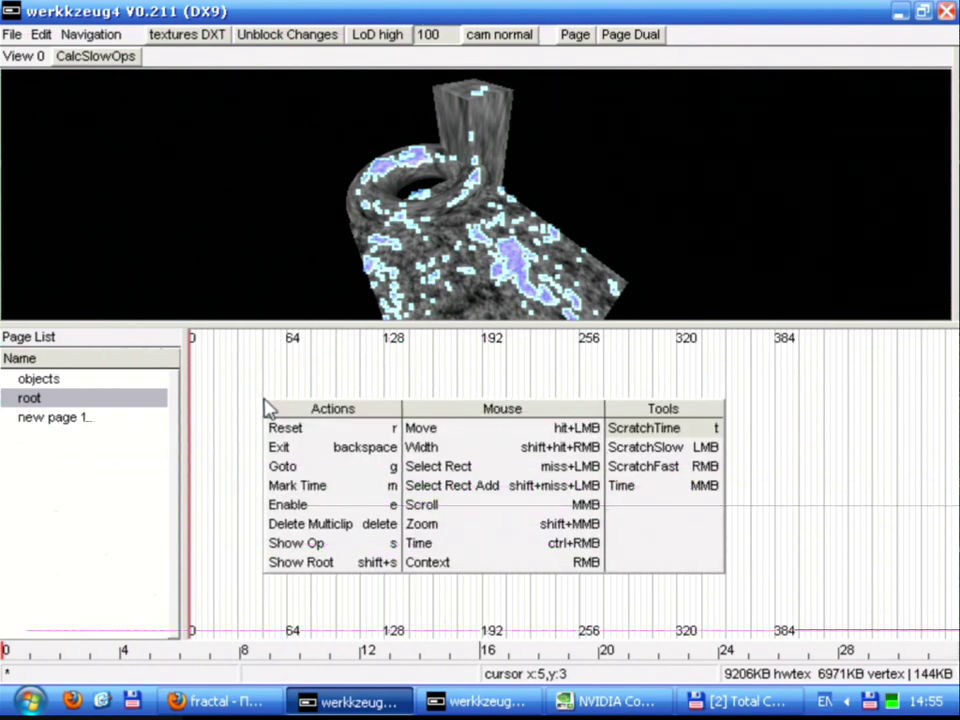
left_click(257, 418)
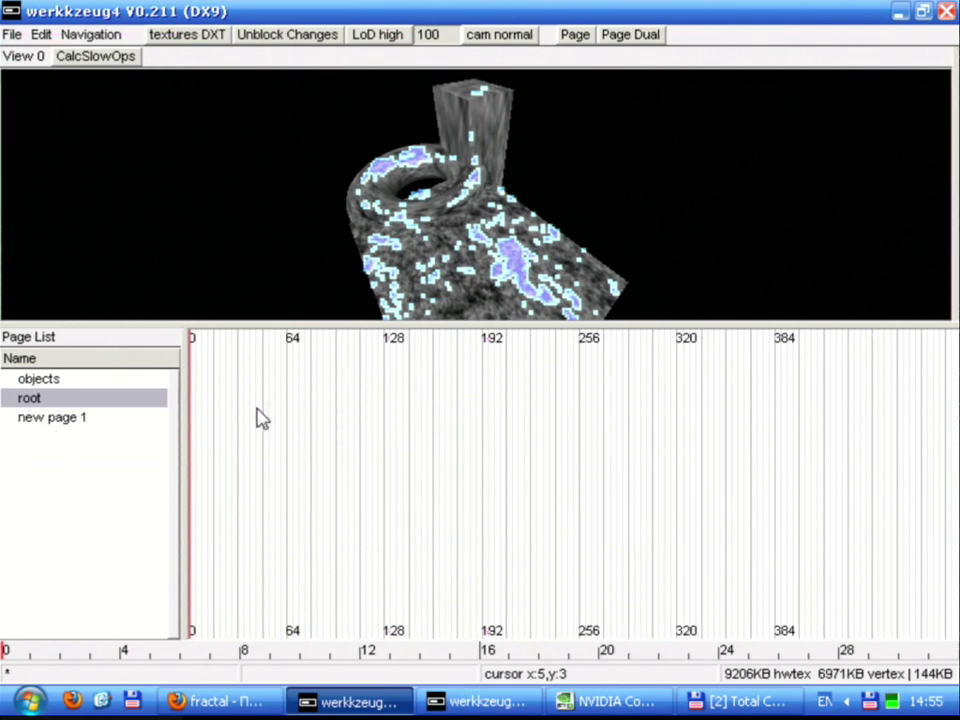
key("BackSpace")
Move the torbub Load up one row, insert a Clip operator between it and the Add, and show the Clip
left_click(553, 458)
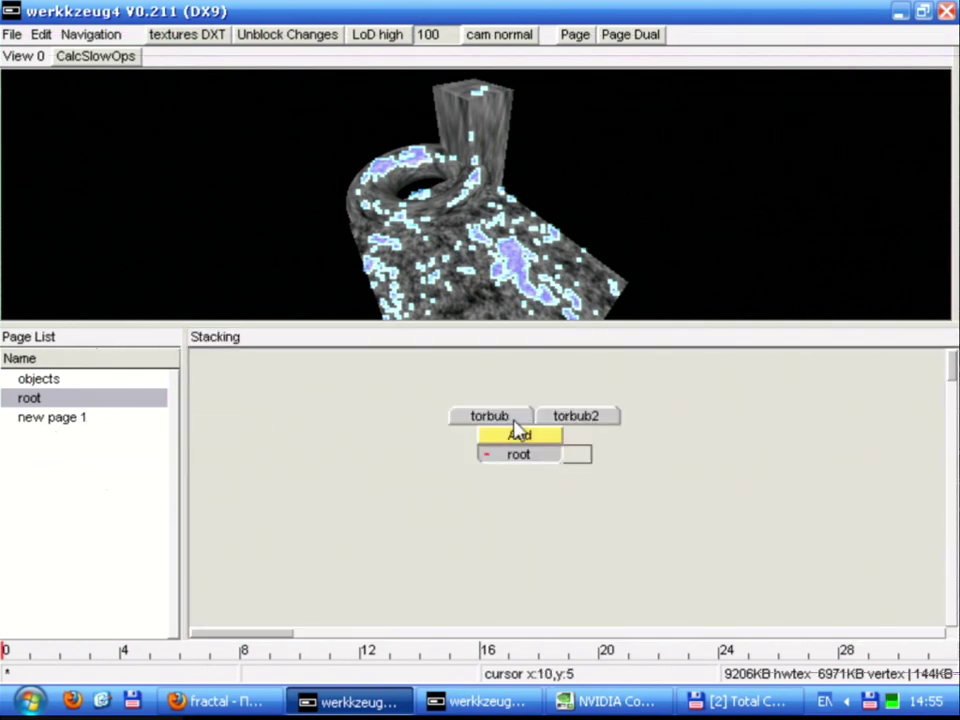
left_click(515, 420)
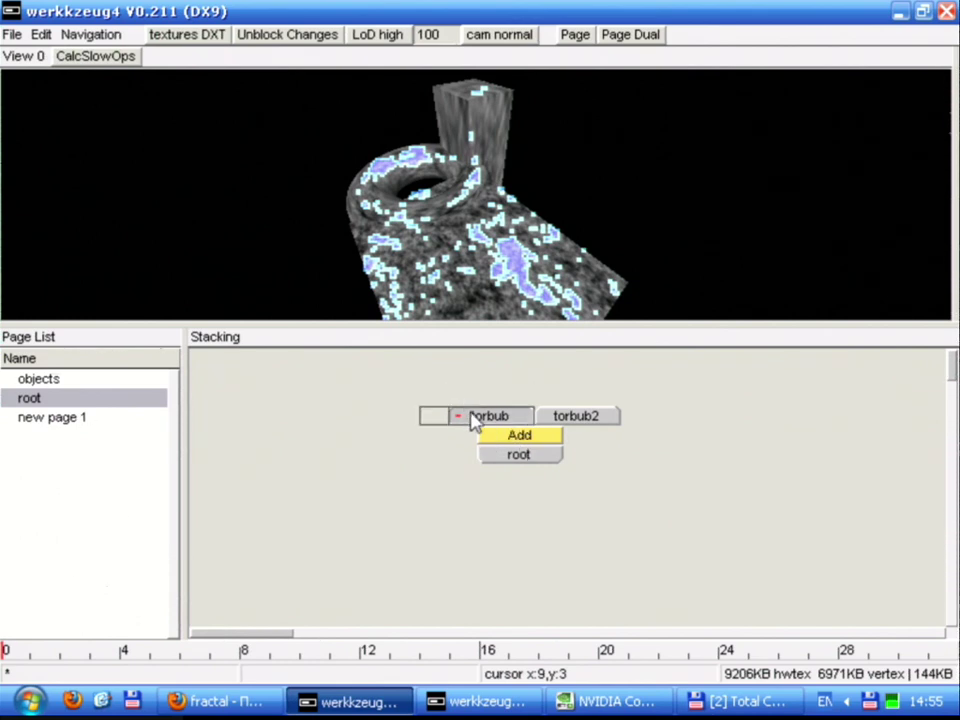
left_click(472, 419)
key("a")
key("l")
left_click(484, 419)
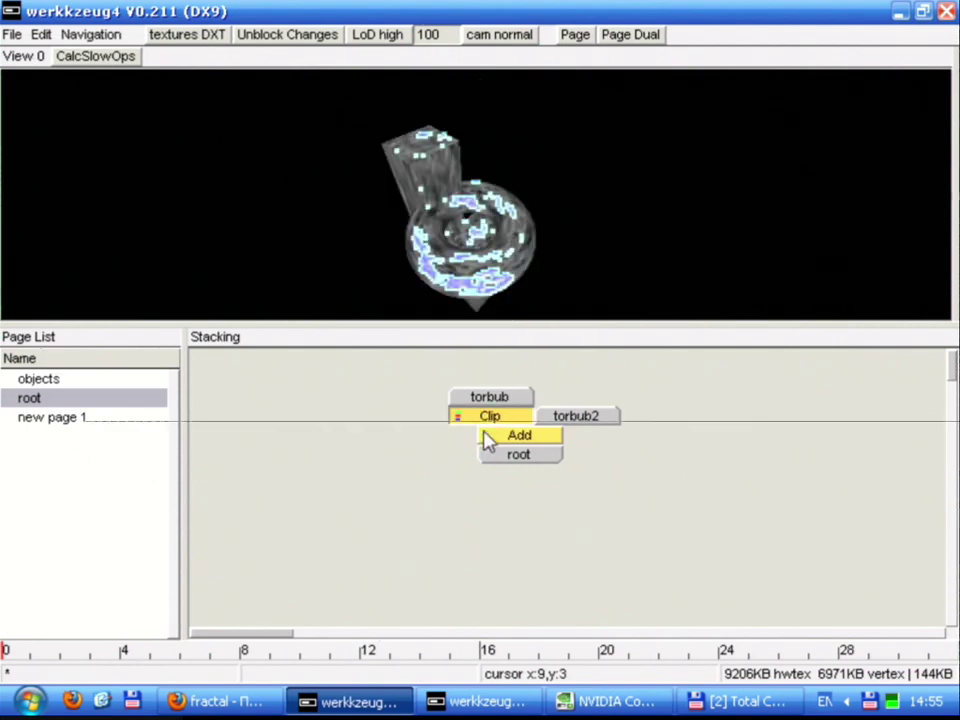
View the torbub Clip in the timeline and look over the objects page before returning to the root page
key("Tab")
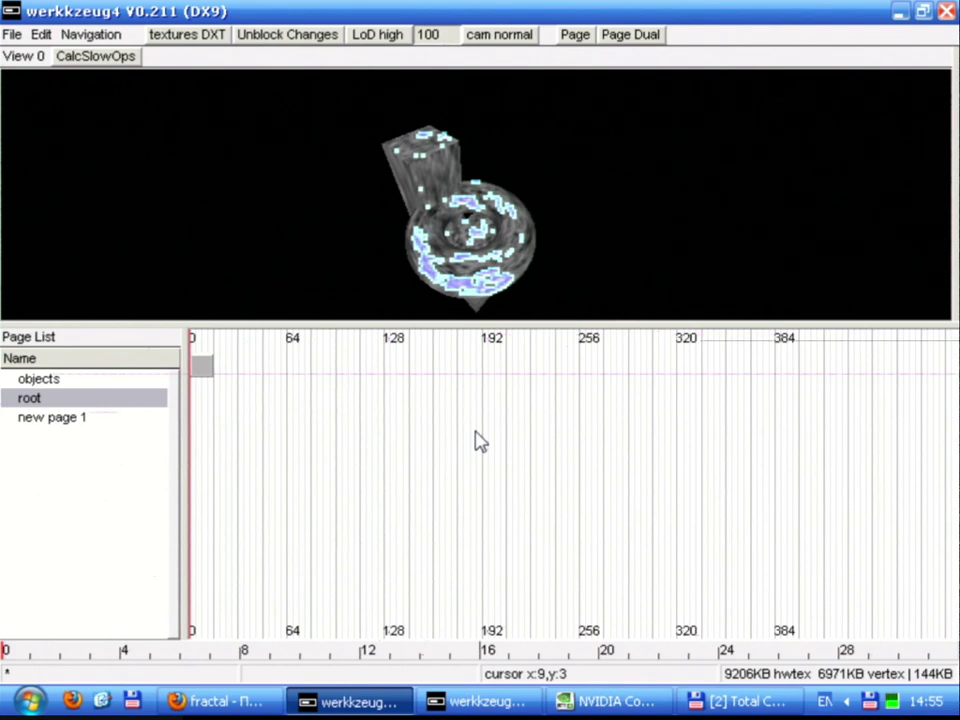
key("Tab")
left_click(421, 403)
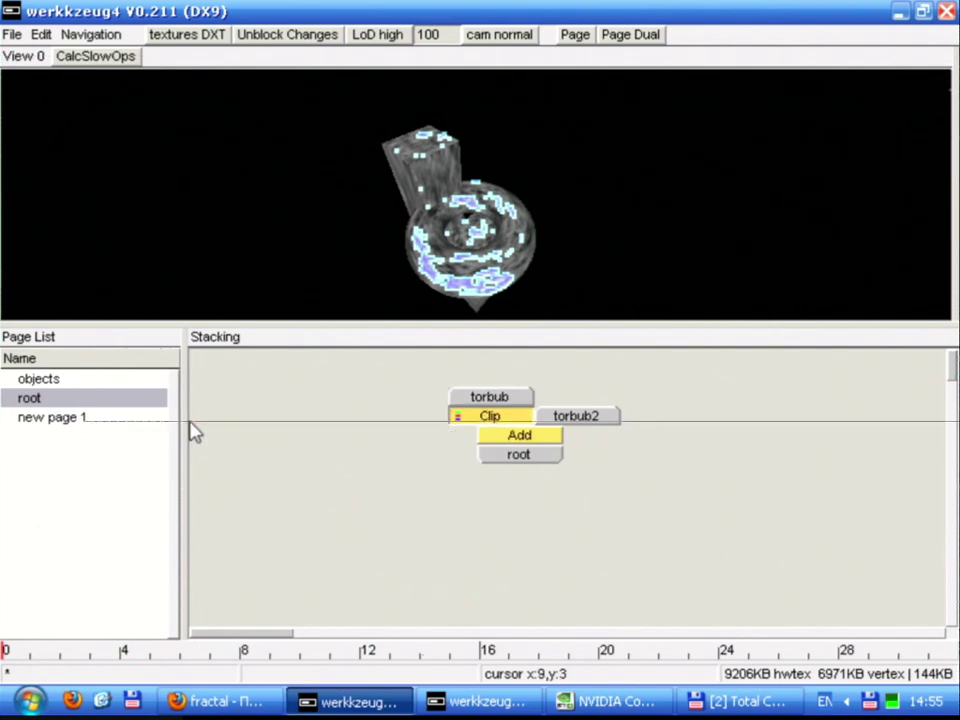
left_click(67, 382)
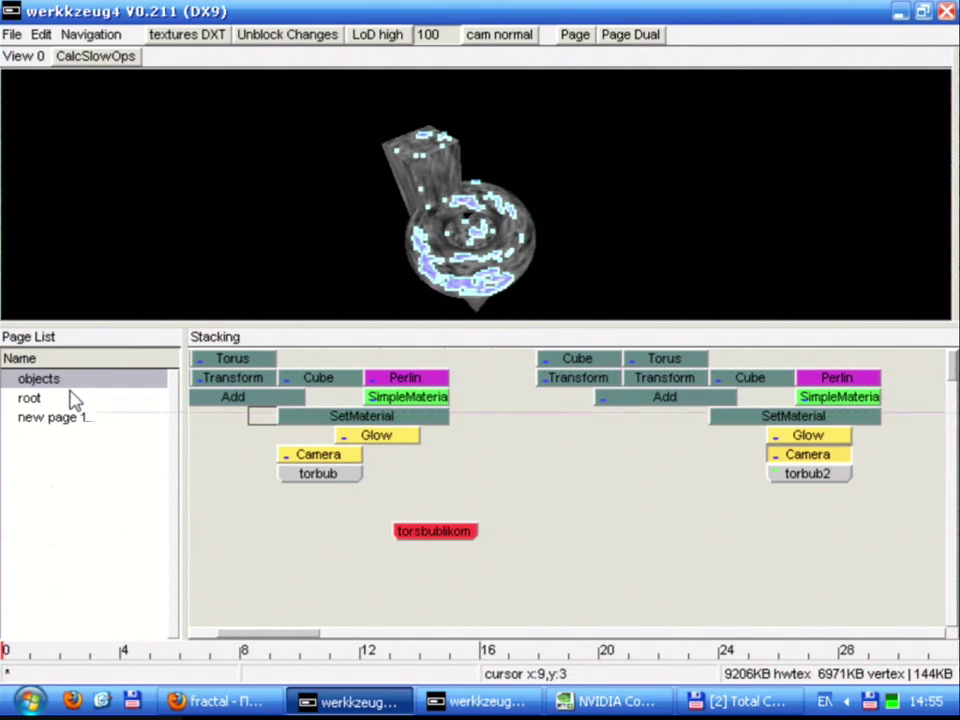
left_click(72, 400)
Move the torbub2 Load up one row and insert a Clip operator between it and the Add
left_click_drag(612, 418, 598, 408)
left_click(483, 418)
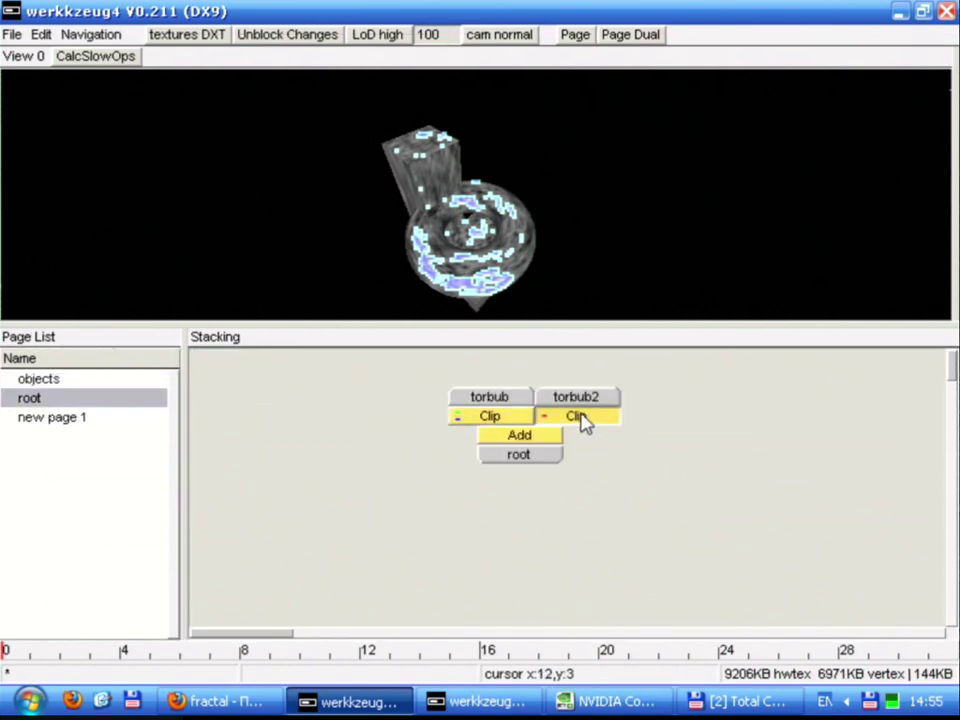
right_click(585, 422)
left_click(428, 461)
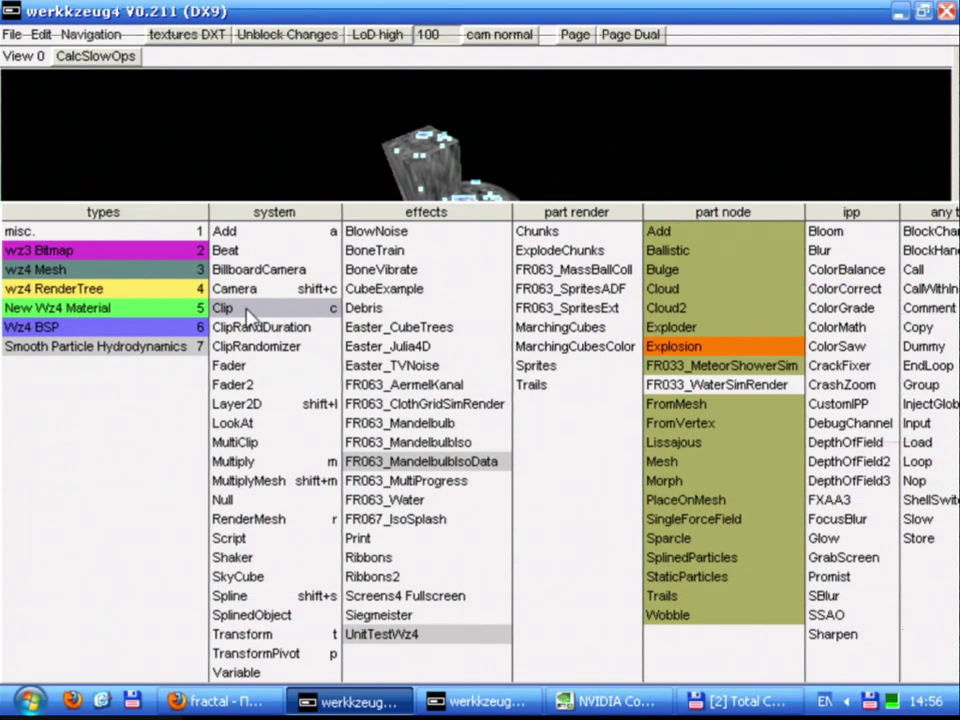
key("Escape")
left_click(328, 476)
Restore the layout with the parameter view and open the torbub Clip's parameters
key("F1")
left_click(498, 501)
left_click(557, 503)
left_click(502, 503)
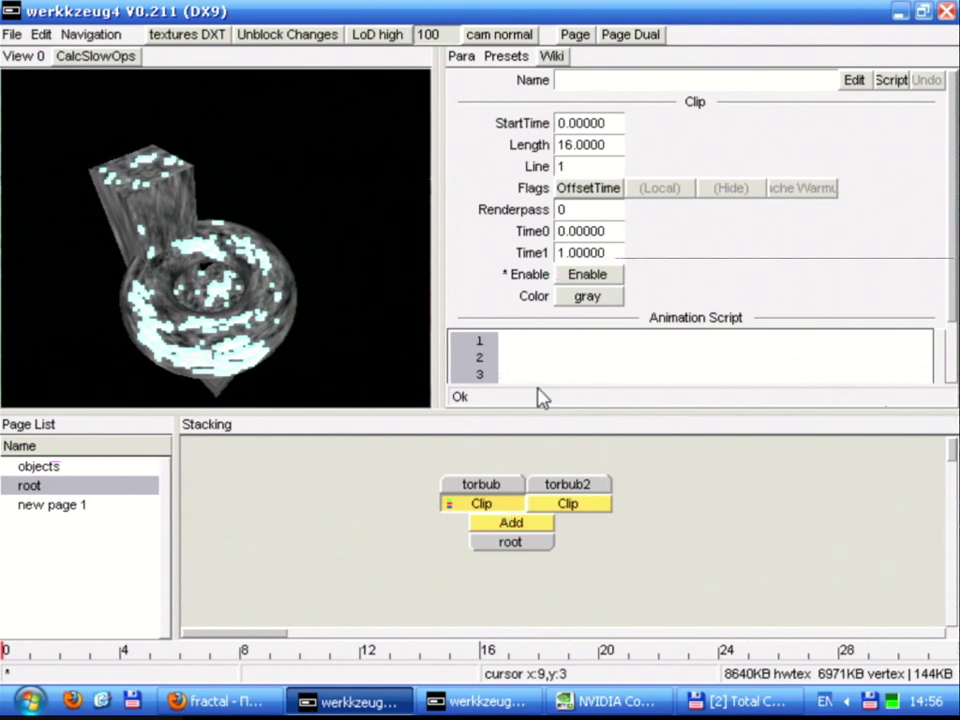
Set the torbub2 Clip's StartTime to 16
left_click(569, 514)
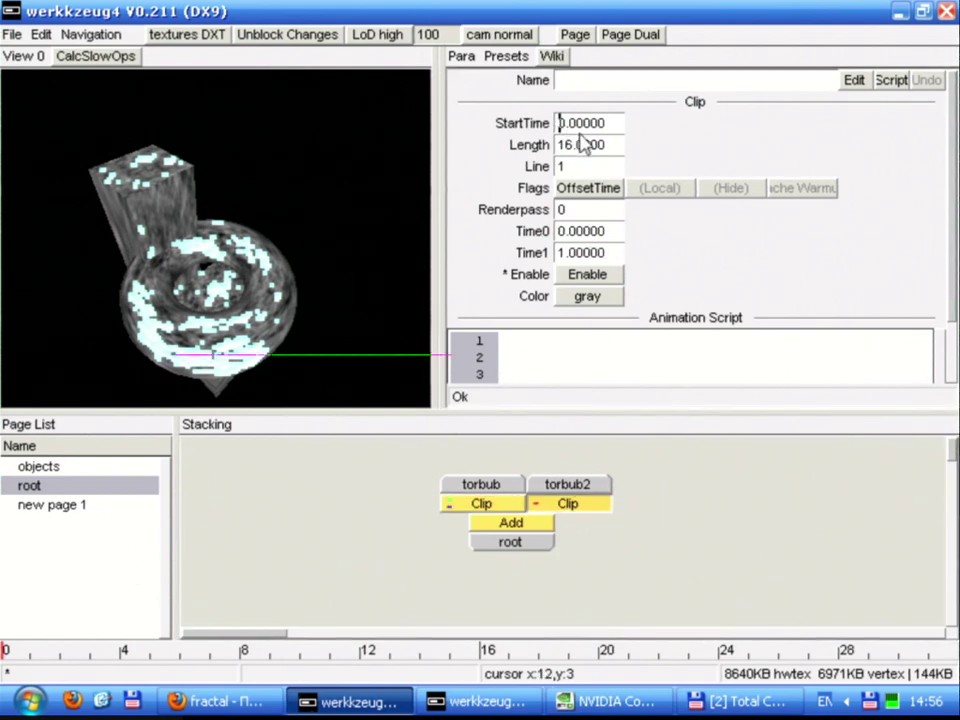
type("16")
key("Return")
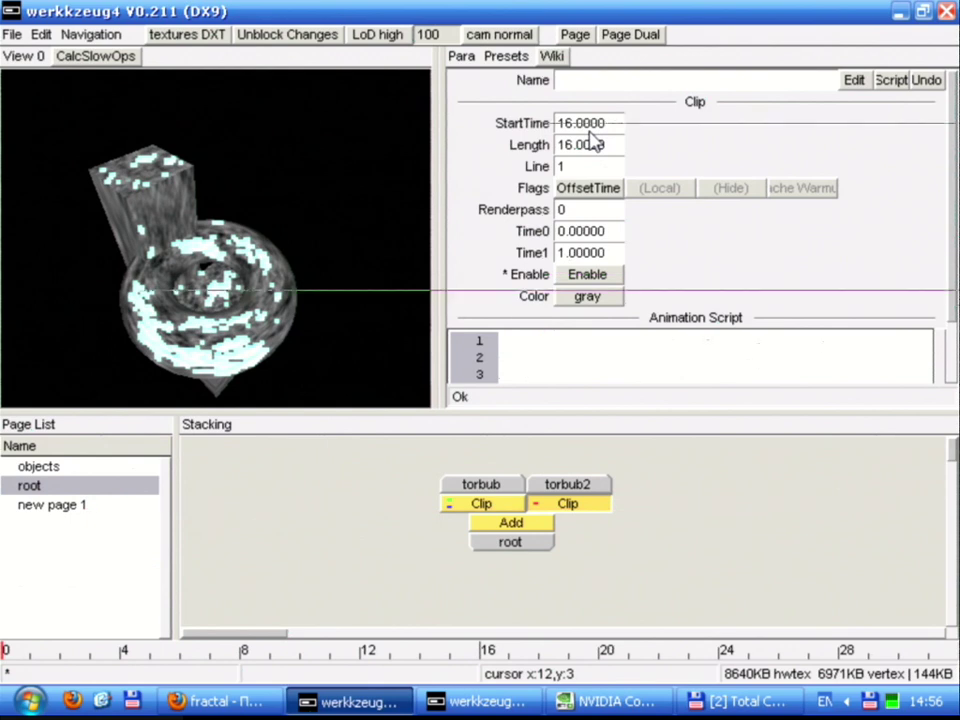
left_click(338, 466)
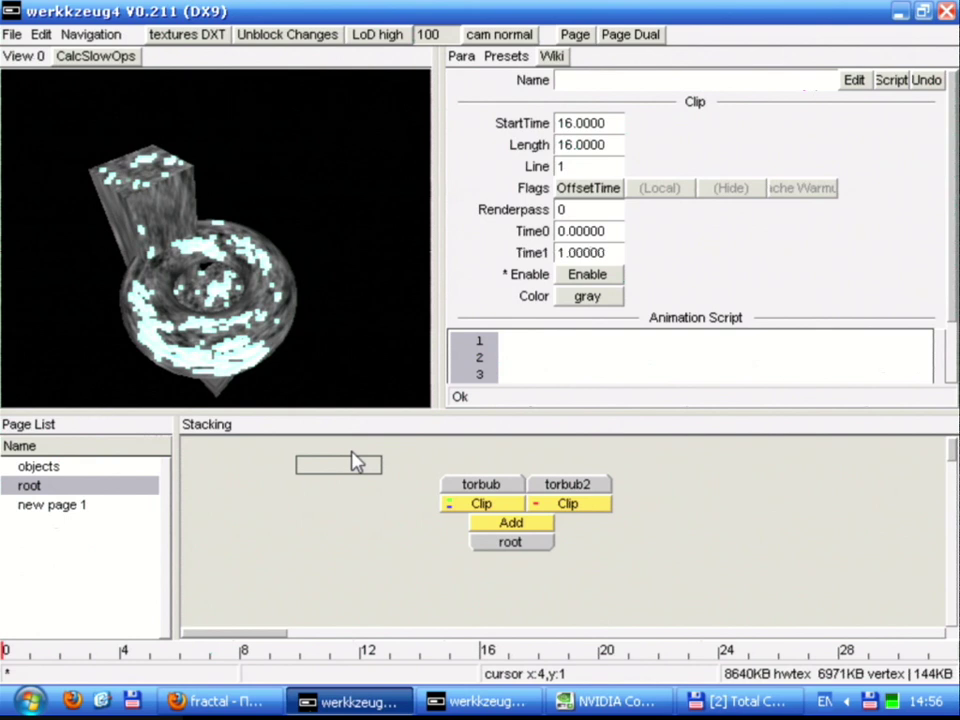
Set the torbub2 Clip's StartTime to 4 and its Length to 4
left_click_drag(573, 122, 566, 123)
double_click(568, 119)
key("BackSpace")
type("4")
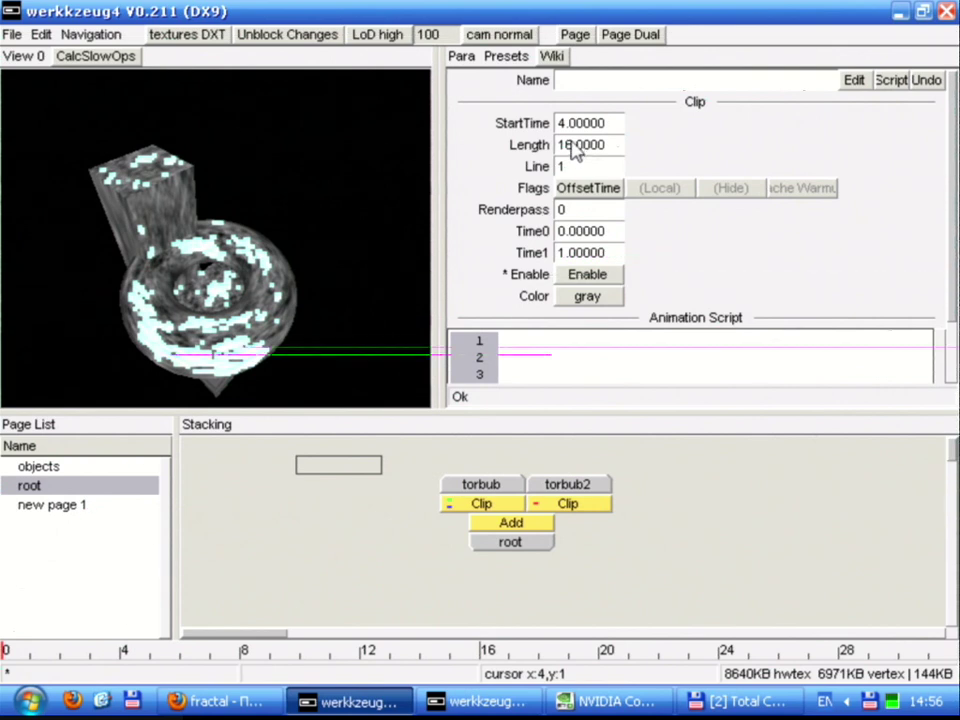
left_click(572, 146)
key("BackSpace")
key("BackSpace")
type("4")
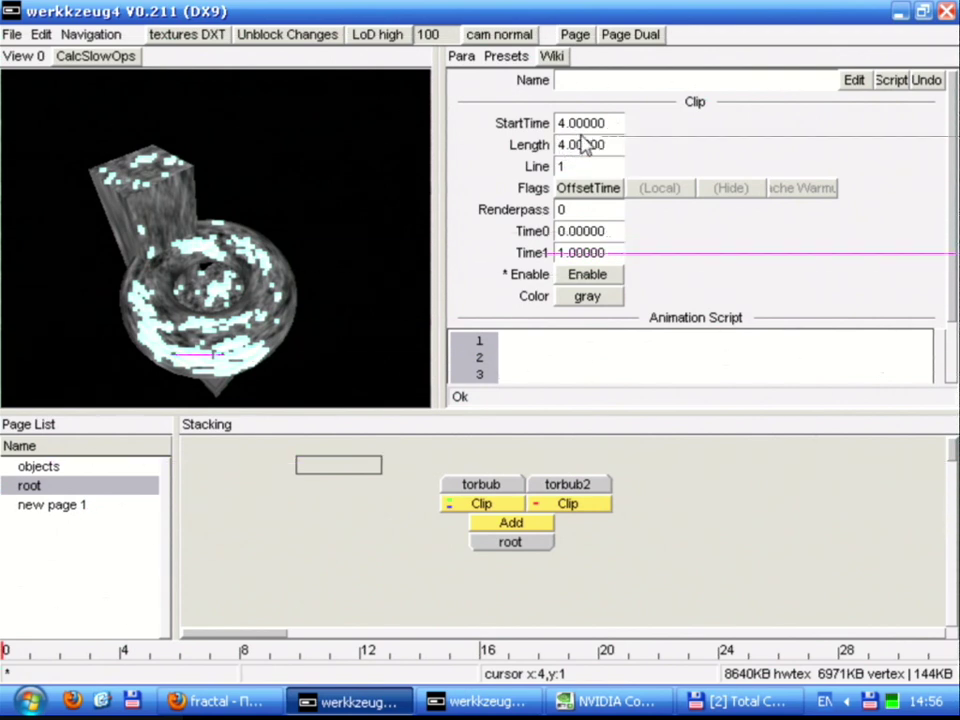
Set the torbub Clip's StartTime to 4 and its Length to 4
left_click(482, 503)
key("BackSpace")
type("4")
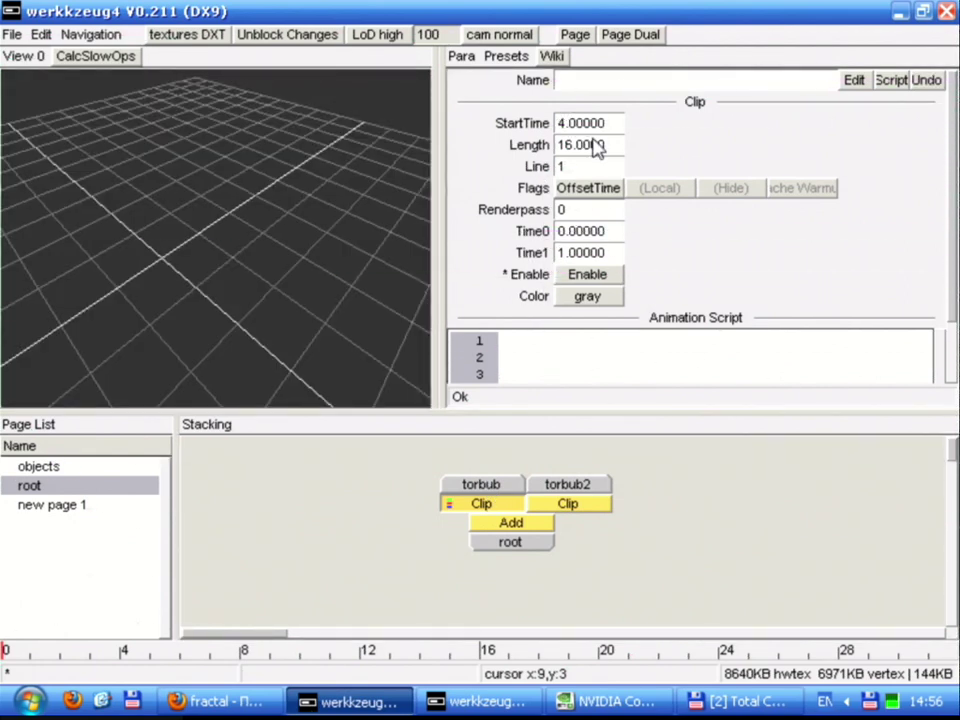
left_click(568, 146)
key("BackSpace")
key("BackSpace")
type("4")
key("Return")
left_click(545, 530)
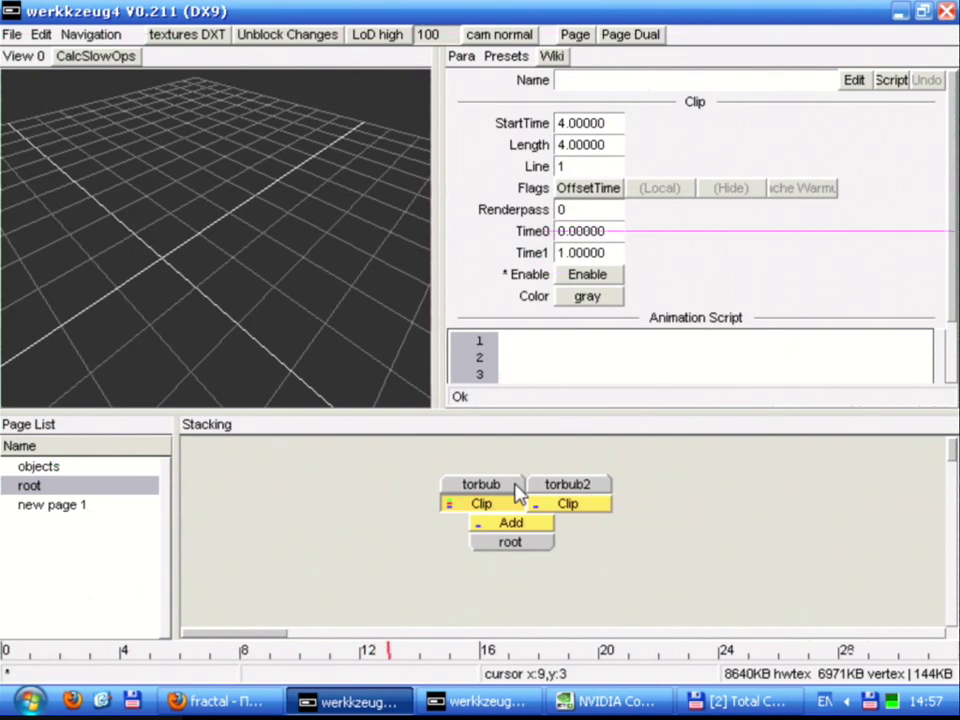
key("XF86AudioRaiseVolume")
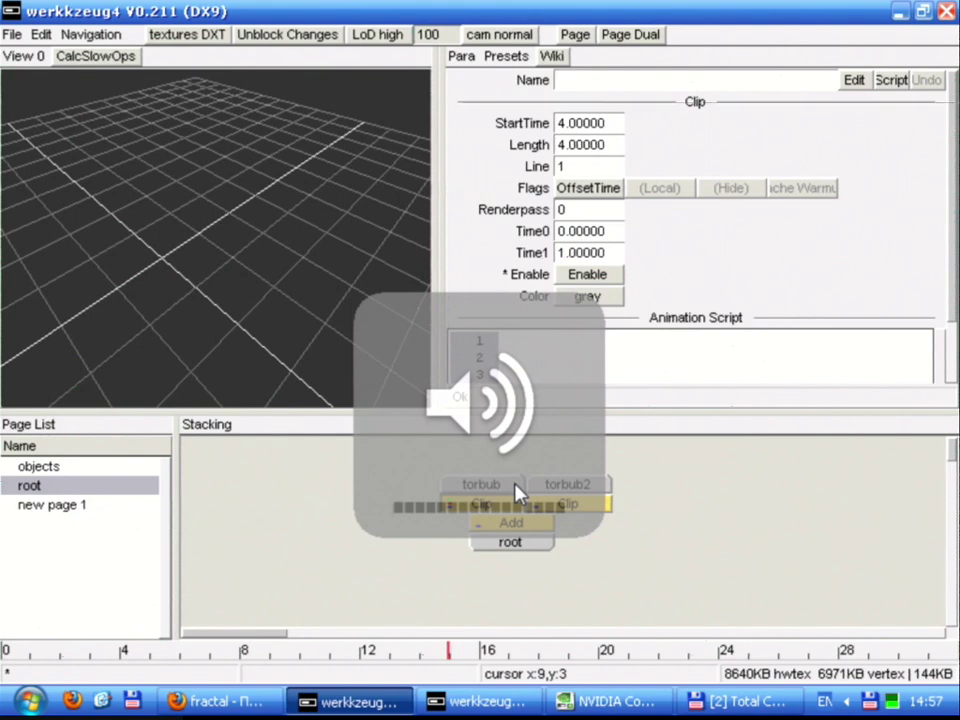
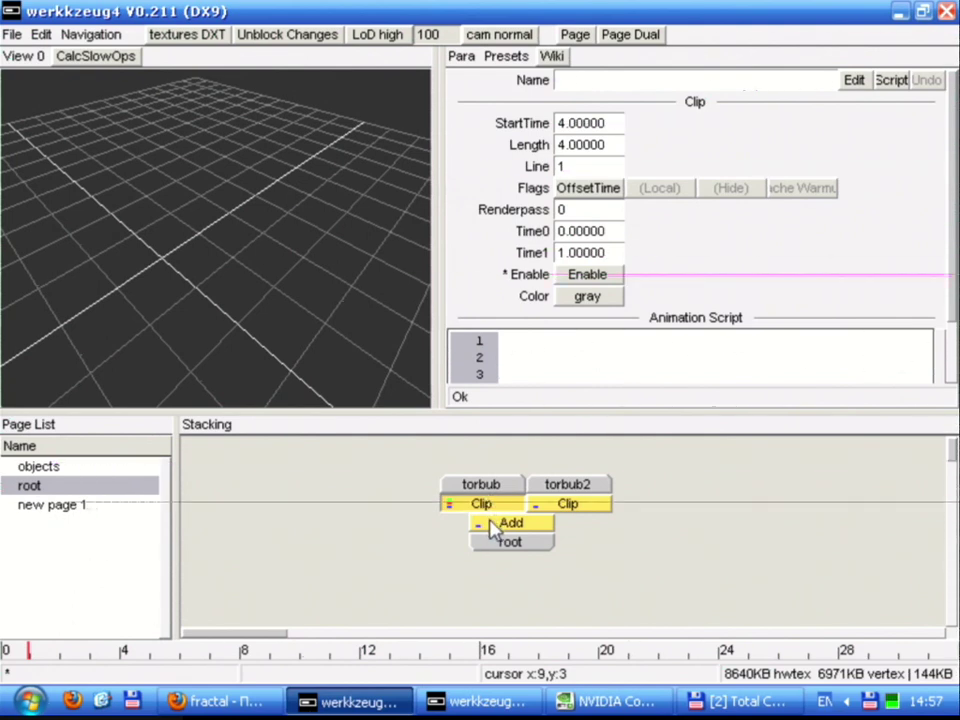
Show the clip timeline and scrub the playhead to about beat 6.5 to preview the clips
key("F3")
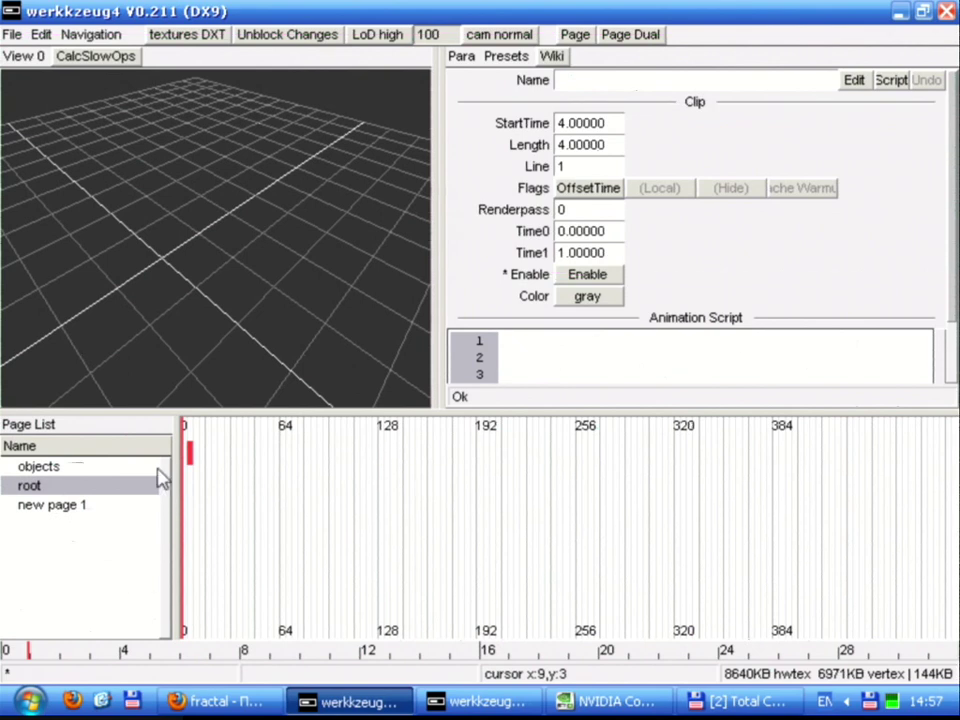
left_click(115, 662)
left_click_drag(117, 670, 202, 654)
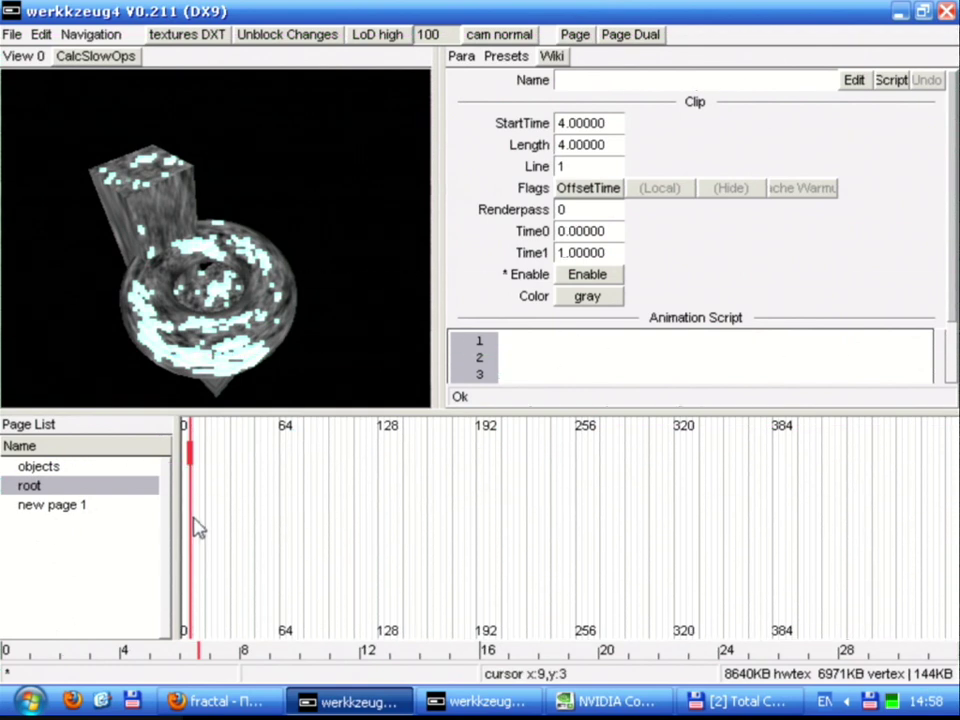
Return to the root page's operator stack and name the torbub Clip clip1
key("Tab")
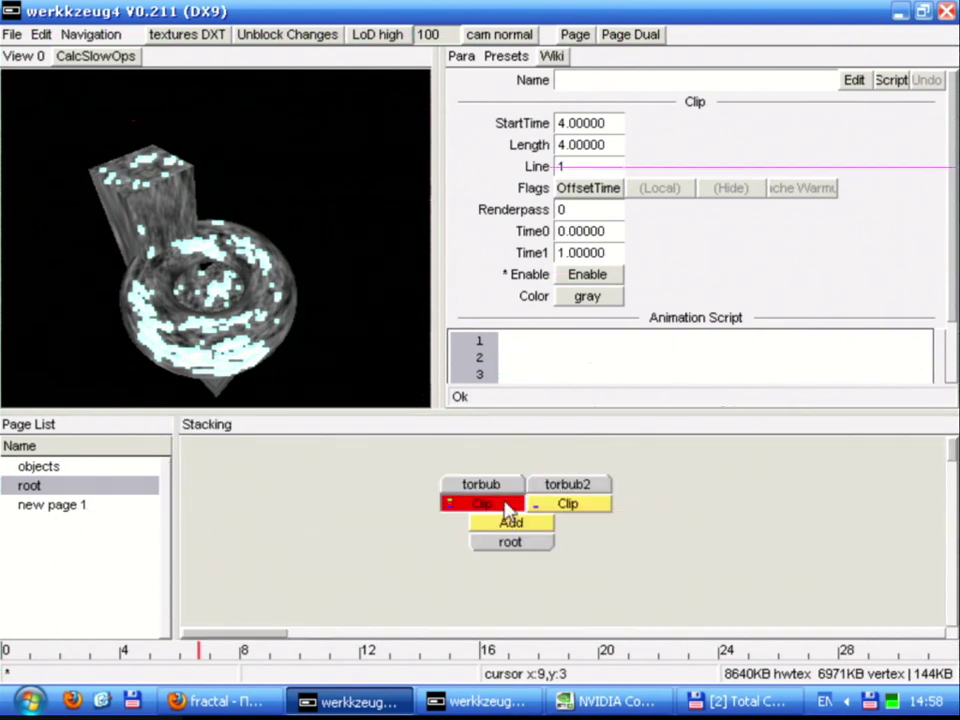
left_click(628, 88)
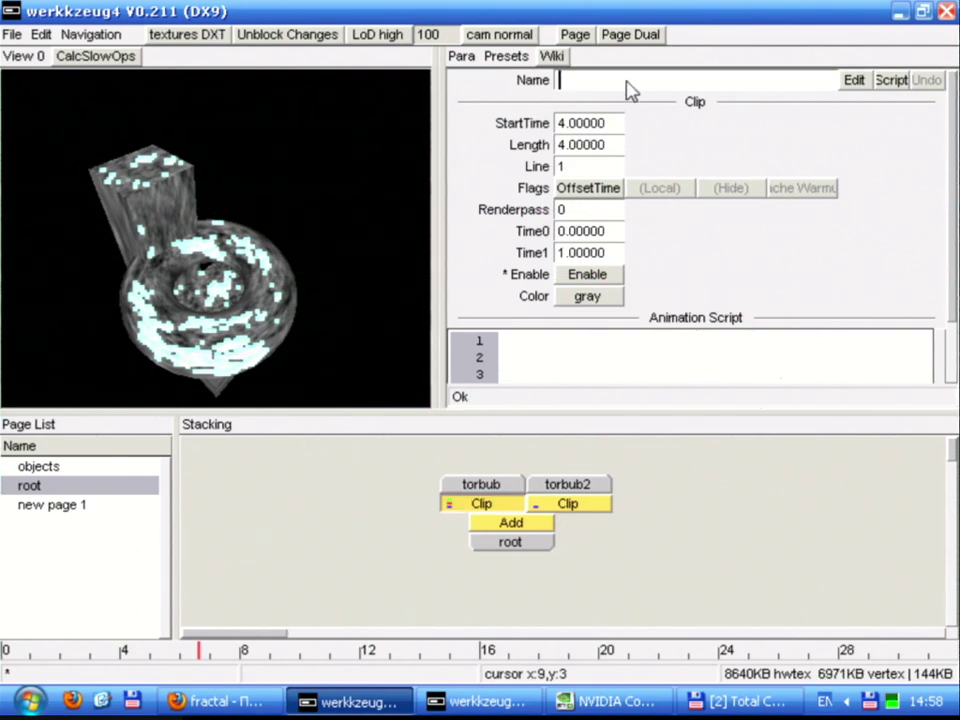
type("clip1")
key("Return")
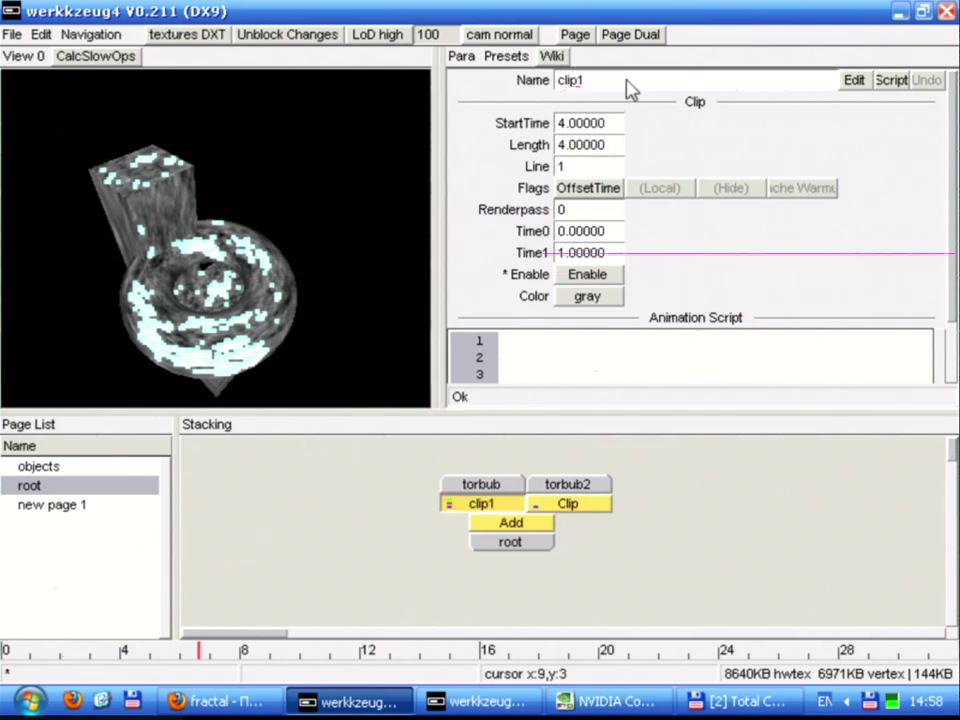
Name the Clip operator below torbub2 clip2
left_click(589, 506)
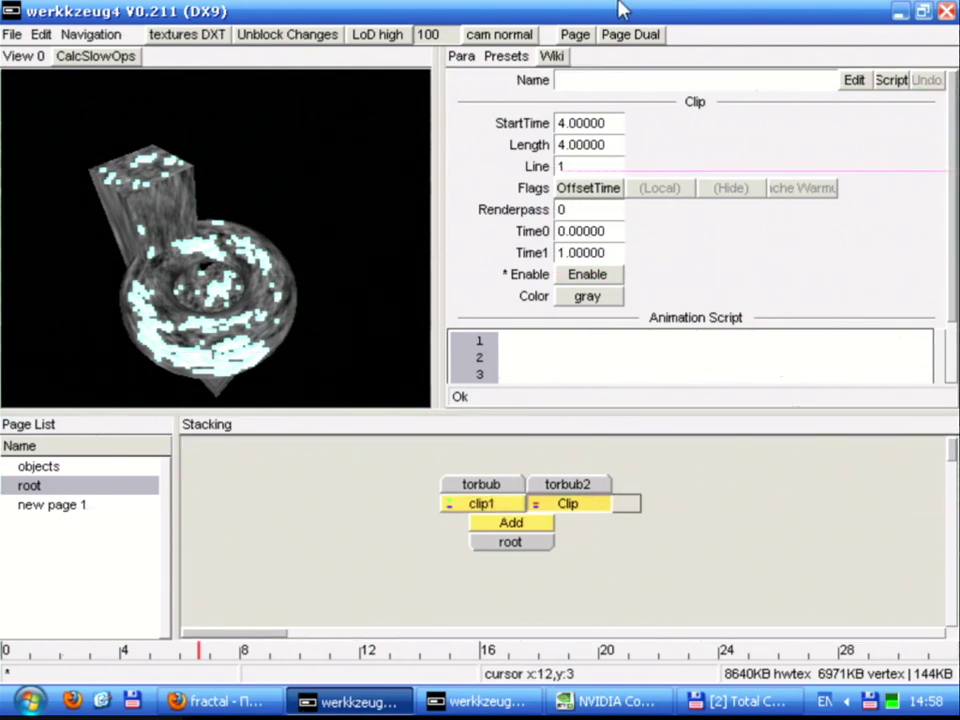
left_click(590, 86)
type("clip2")
key("Return")
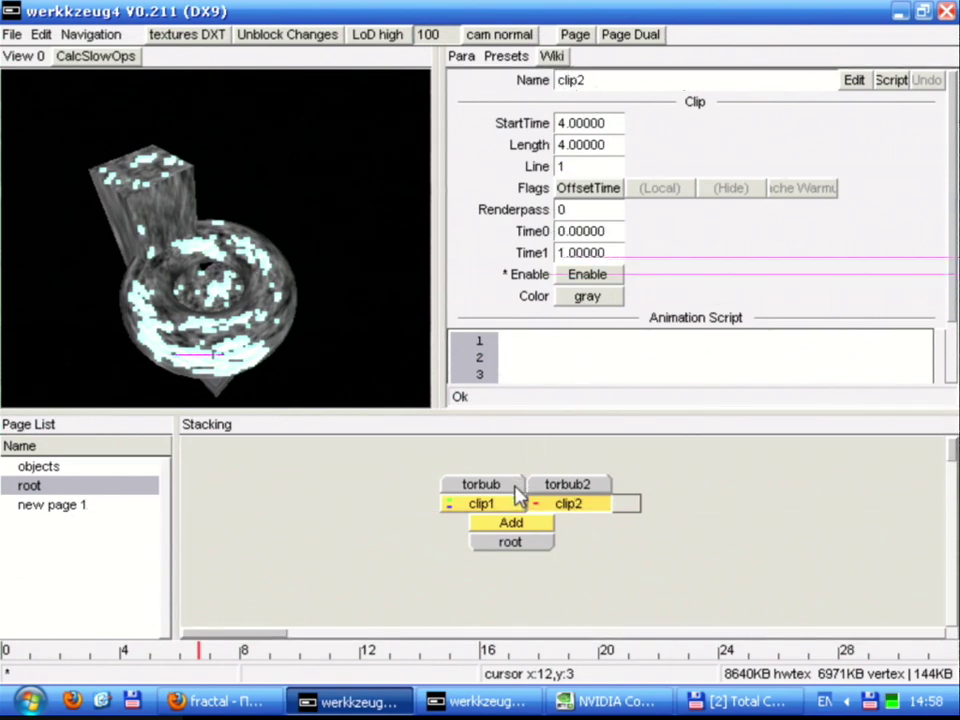
Set clip1's StartTime to 0 and compare its parameters with those of clip2
left_click(513, 504)
left_click(560, 123)
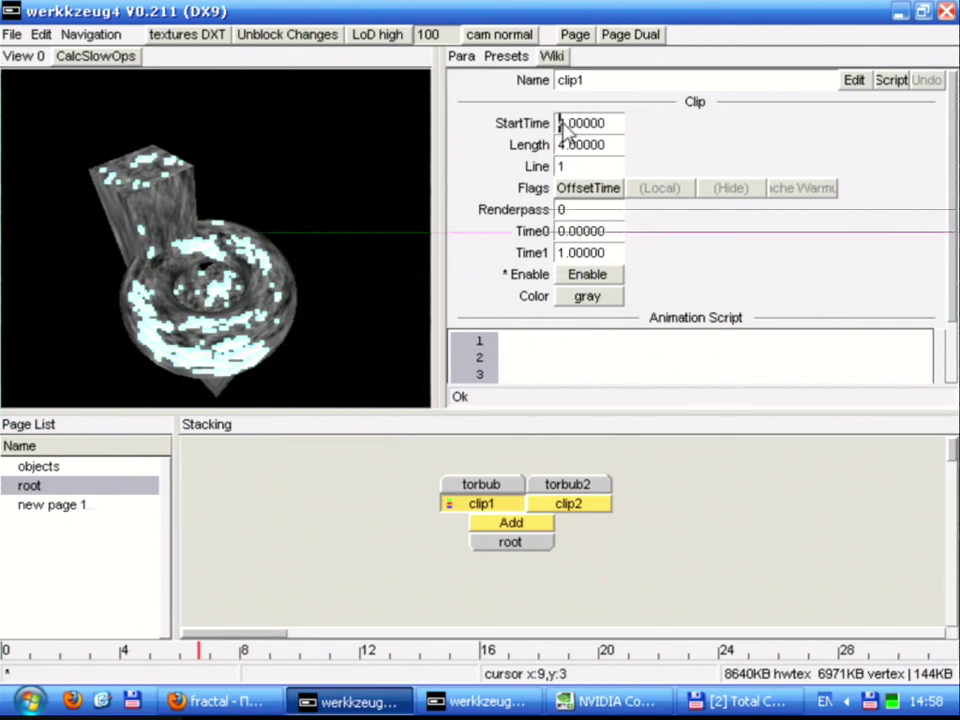
type("0")
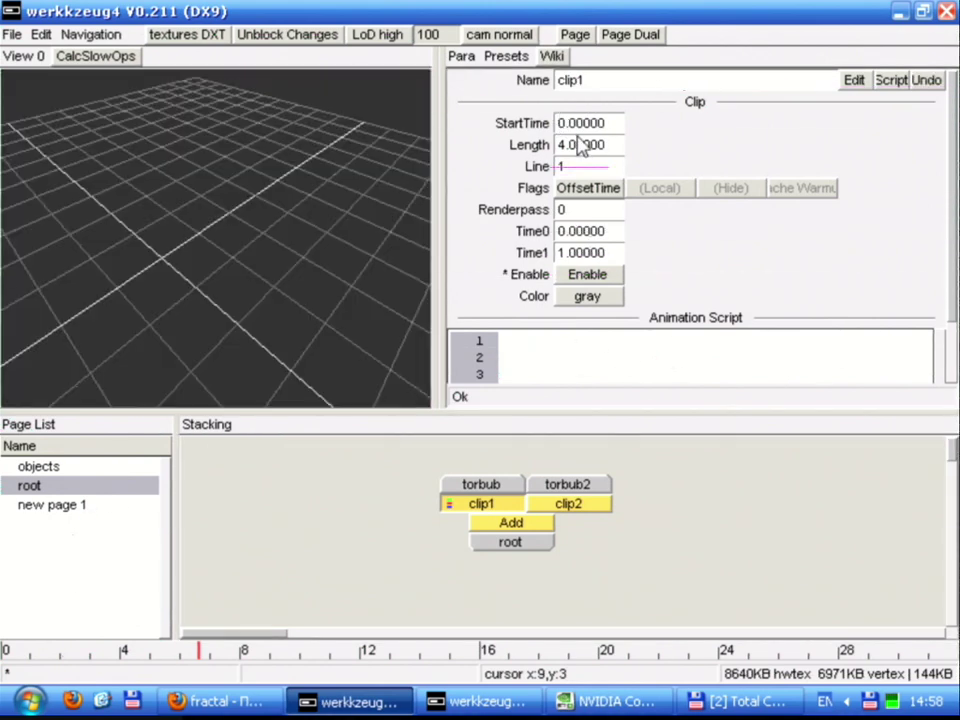
left_click(567, 502)
left_click(508, 502)
left_click(542, 502)
left_click(499, 502)
Show the clip timeline and zoom in on its time scale
key("Tab")
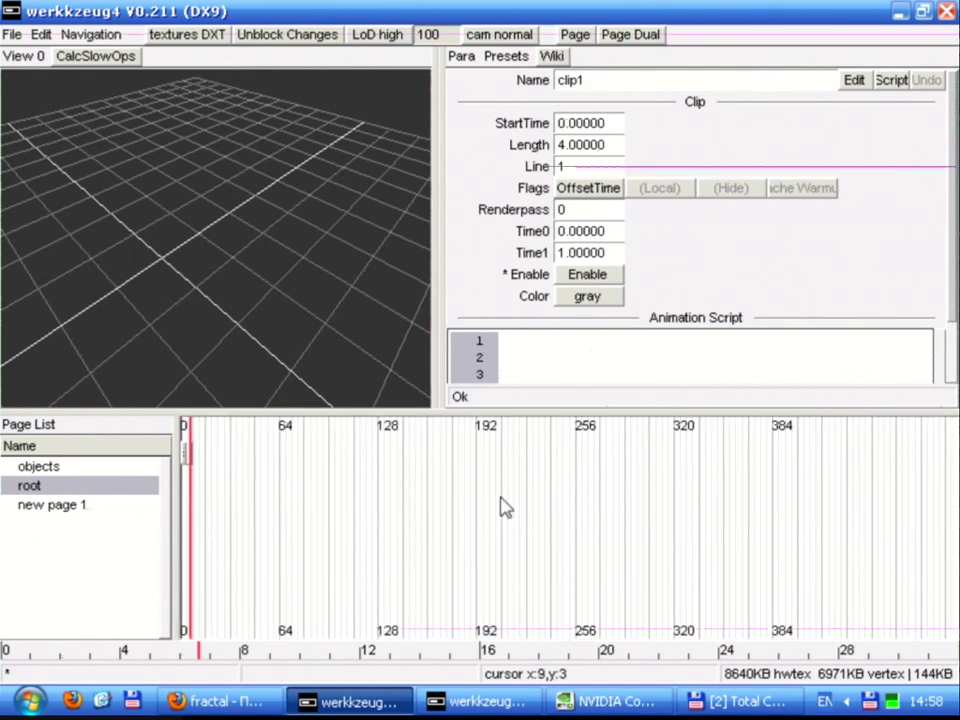
right_click(188, 478)
left_click(222, 471)
key("Tab")
key("Tab")
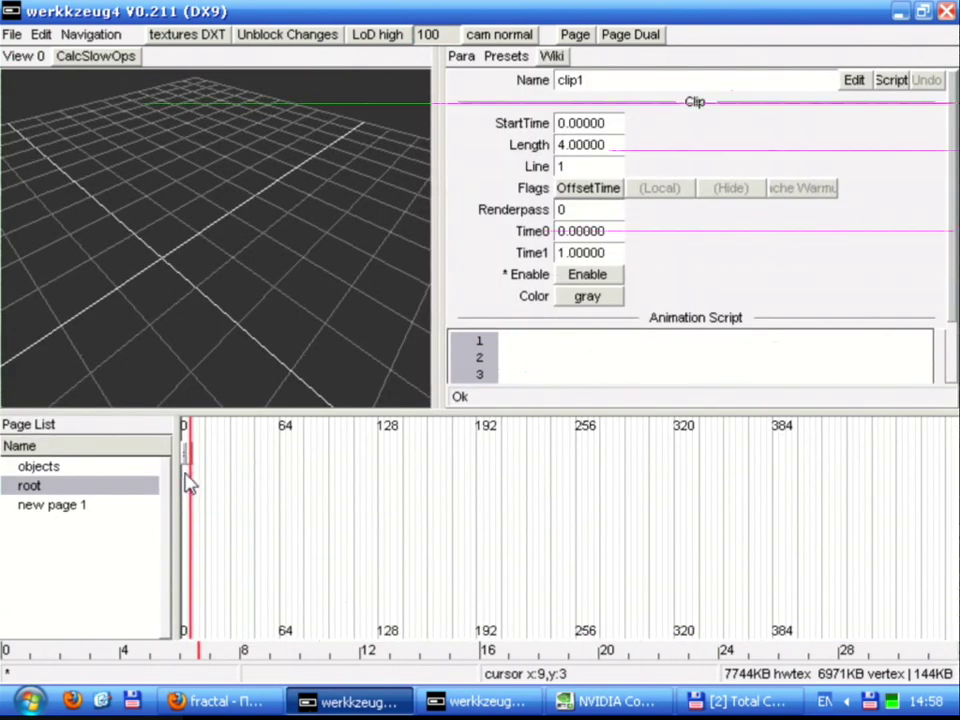
right_click(195, 481)
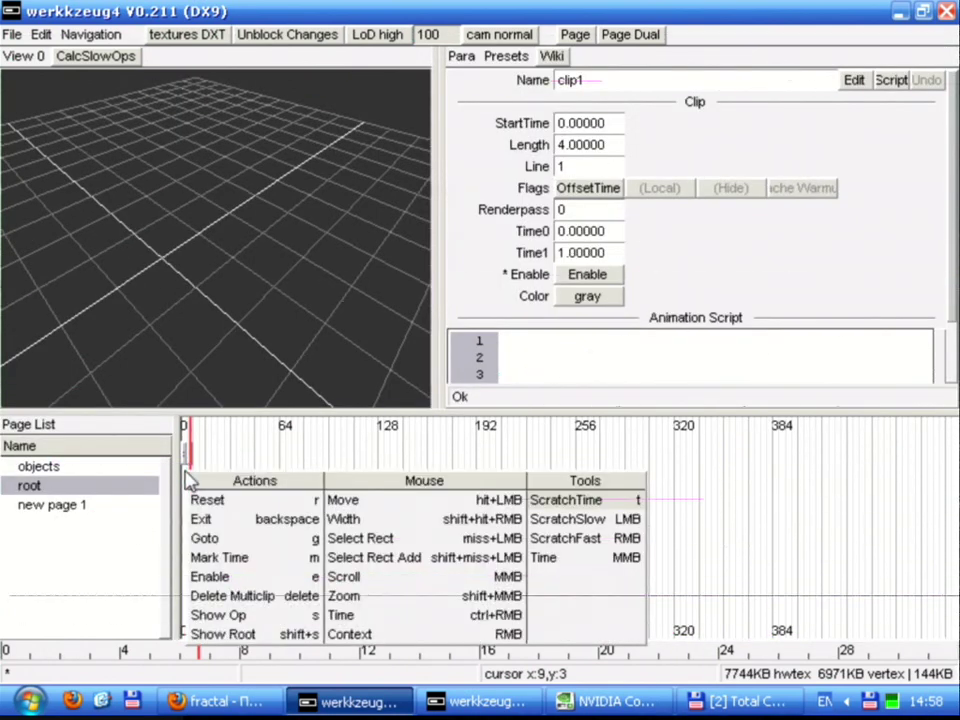
left_click(364, 601)
left_click_drag(209, 477, 949, 570)
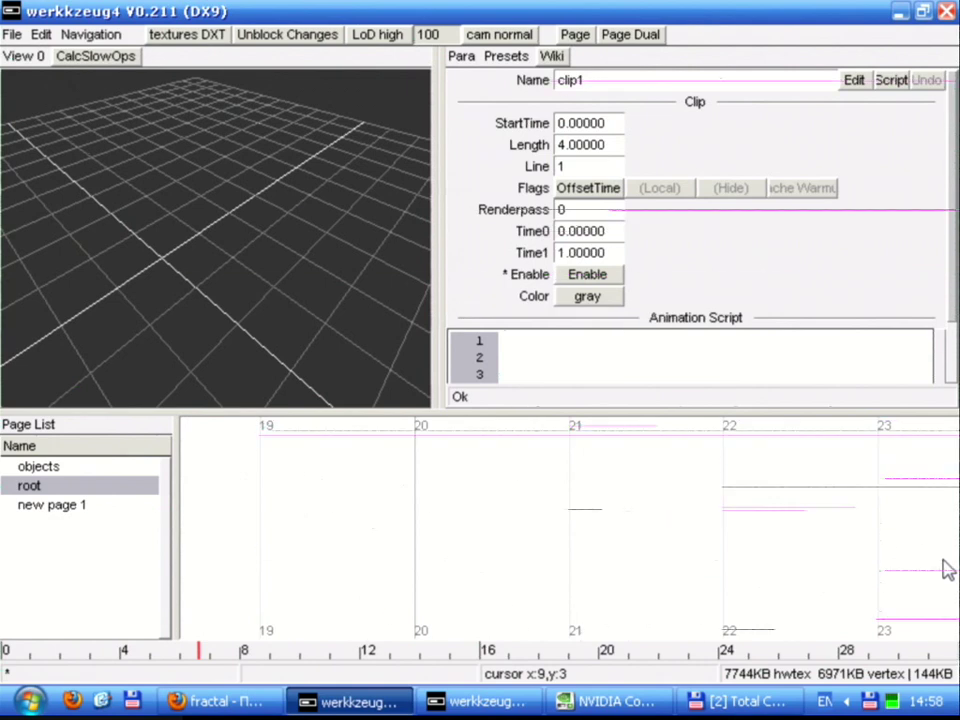
Move the playhead to about beat 1.36 and bring clip1 and clip2 into the clip timeline, spanning beats 0 to 8
mouse_move(40, 650)
left_mouse_down()
mouse_move(58, 650)
mouse_move(41, 650)
left_mouse_up()
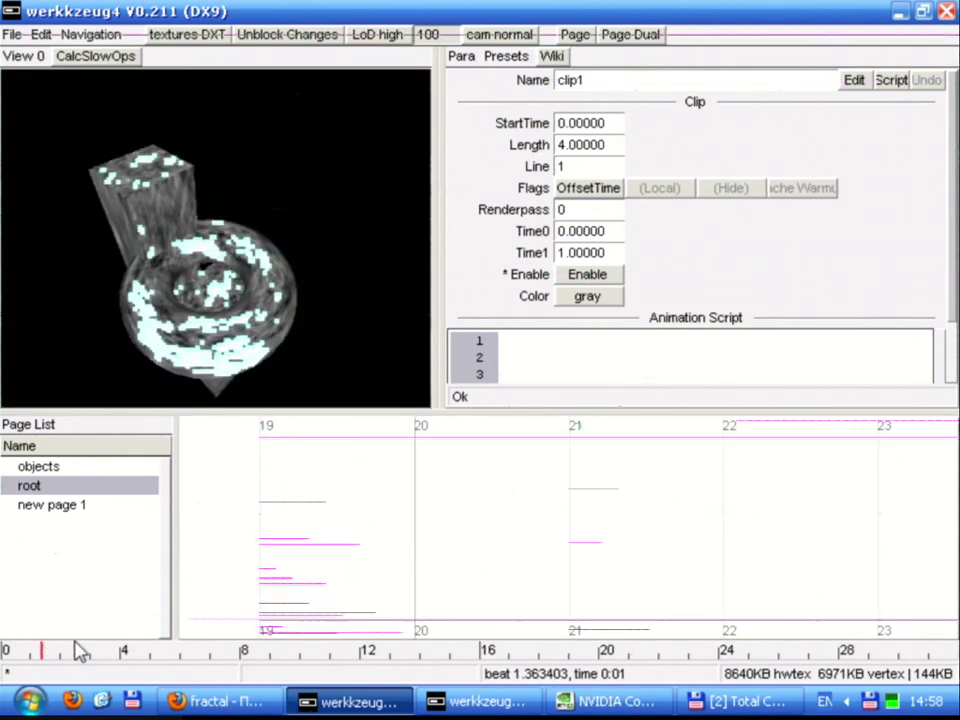
key("Tab")
key("Tab")
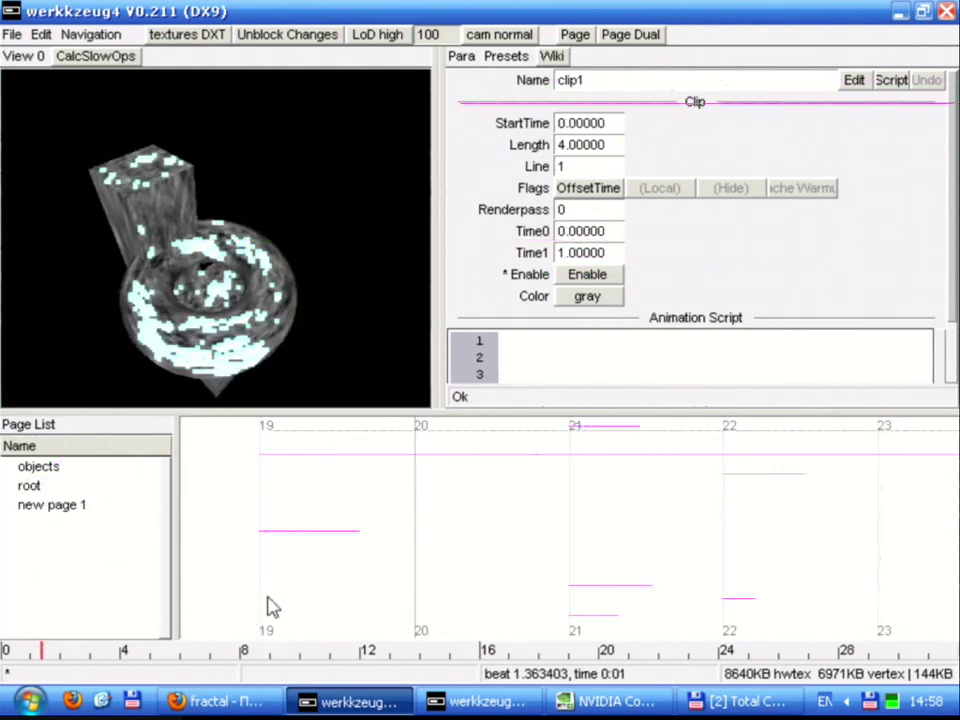
right_click(812, 551)
left_click(624, 540)
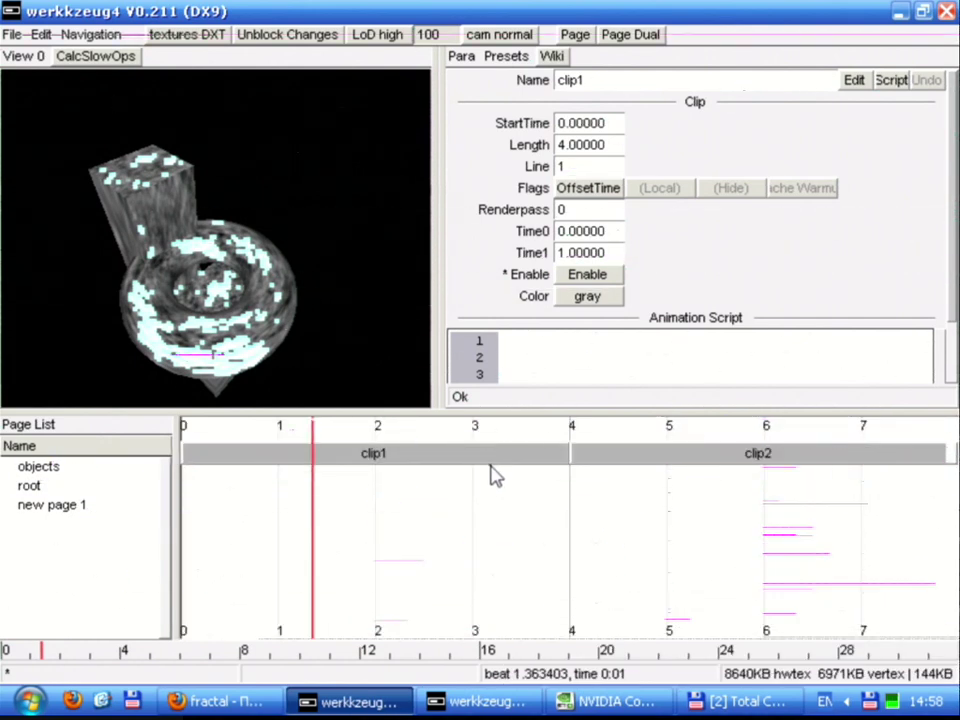
Inspect clip1 and clip2 from the timeline and scrub the playhead from clip1 into clip2, to about beat 4.65
left_click(492, 464)
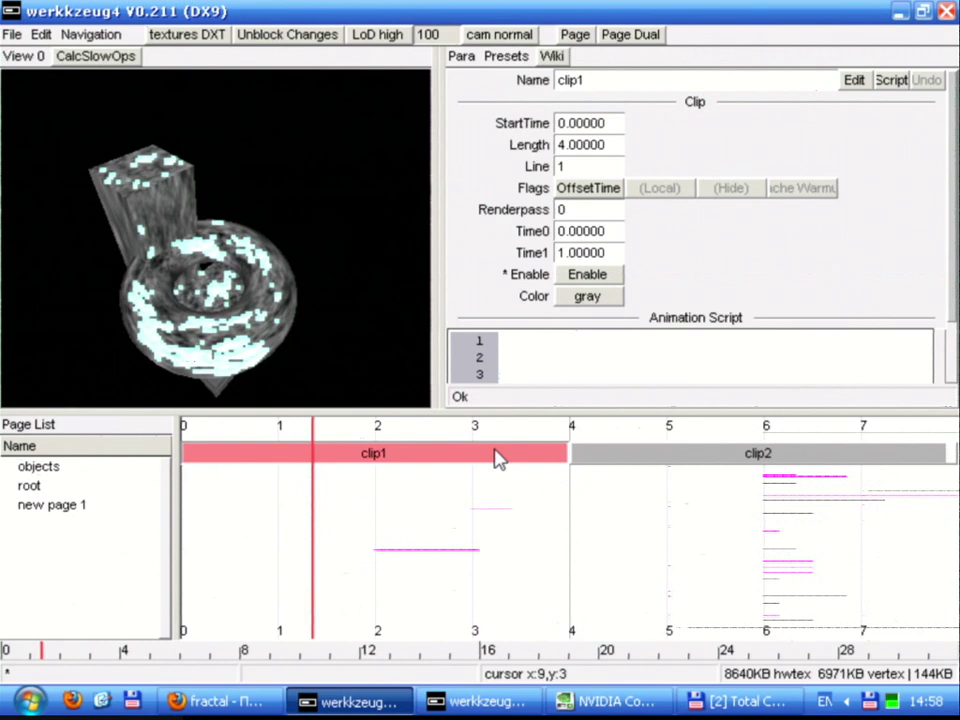
left_click(658, 460)
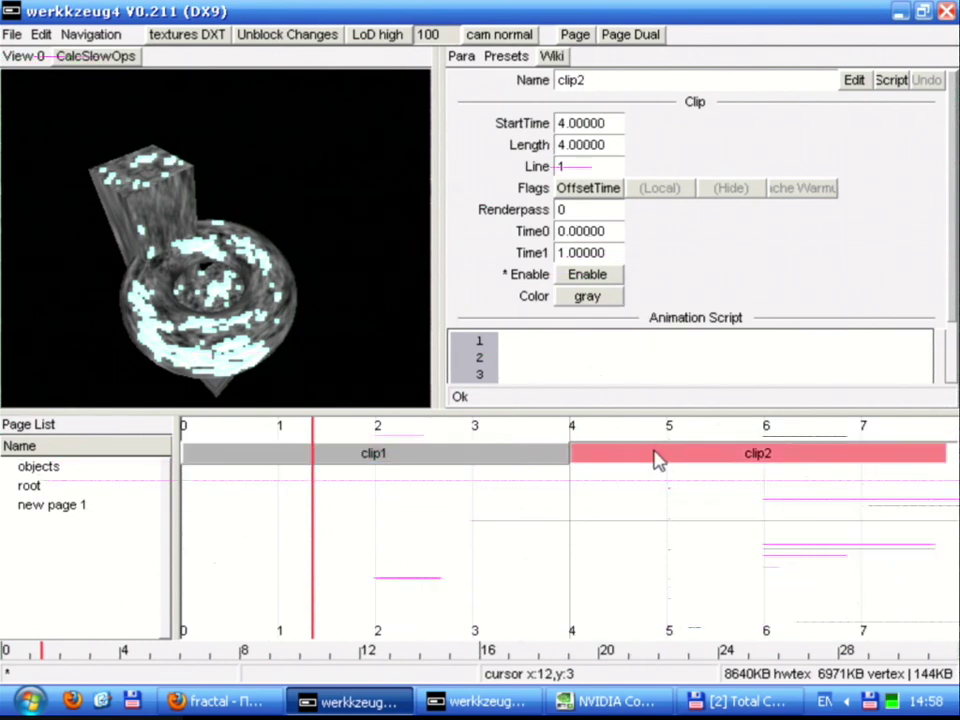
left_click(476, 458)
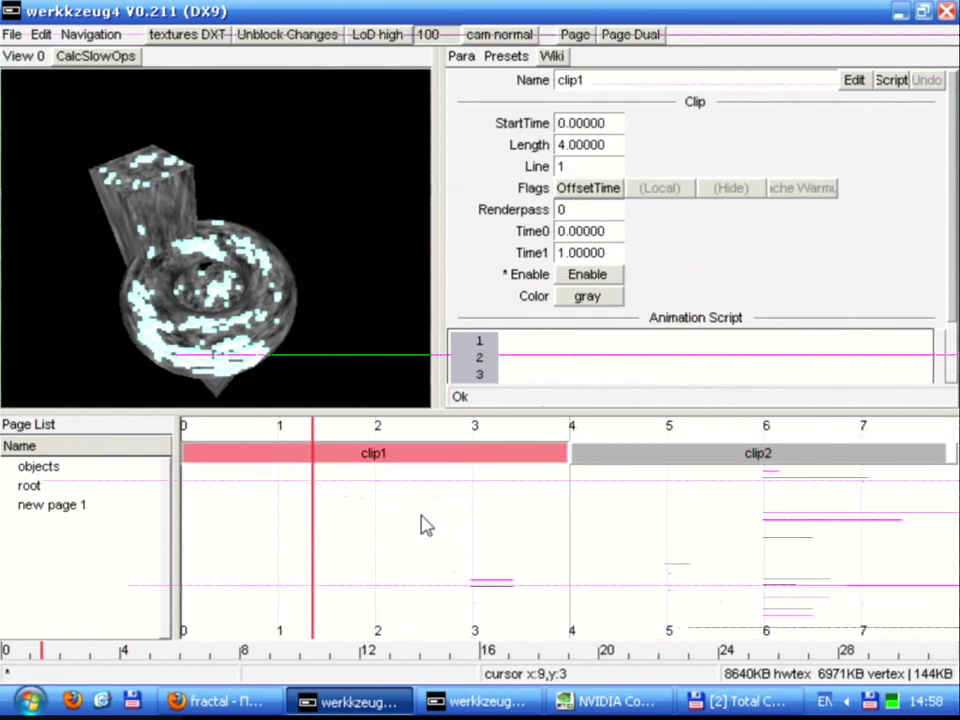
left_click(19, 652)
left_click_drag(19, 652, 144, 654)
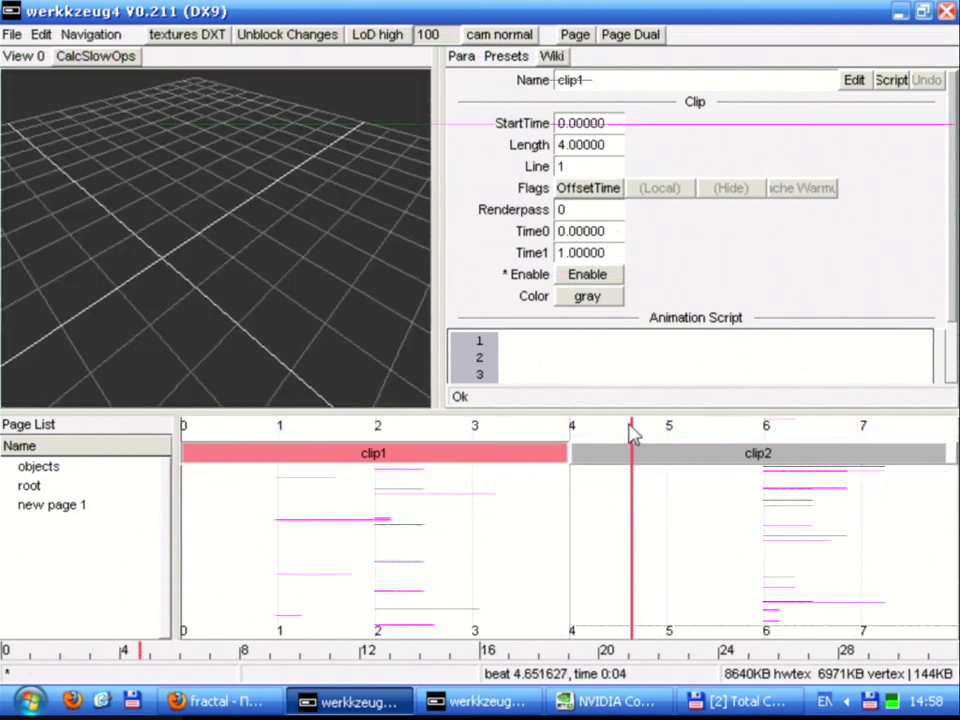
left_click(643, 459)
left_click(470, 462)
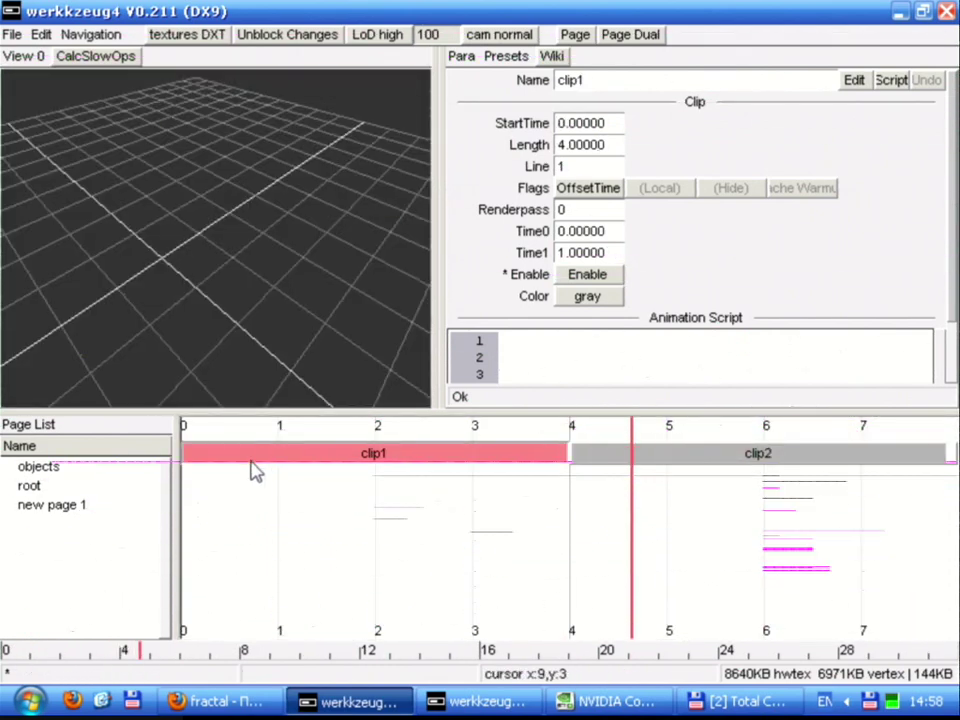
Reopen the root page's stack, display the Add operator's output, select the root Store and move the playhead to about beat 0.36
double_click(88, 488)
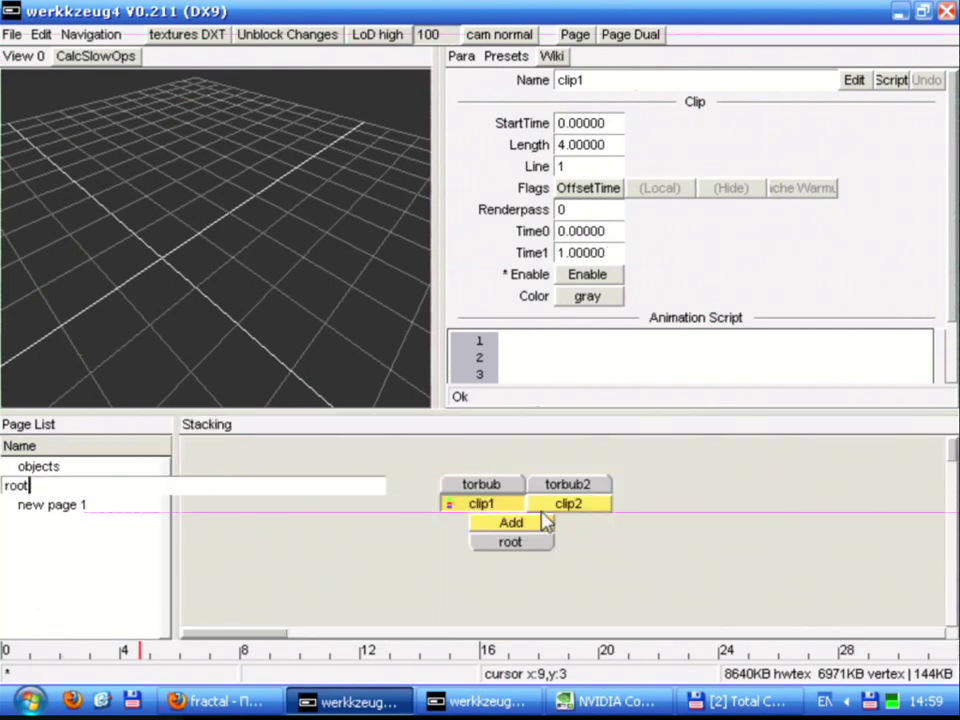
left_click(546, 507)
left_click(507, 508)
left_click(507, 524)
key("s")
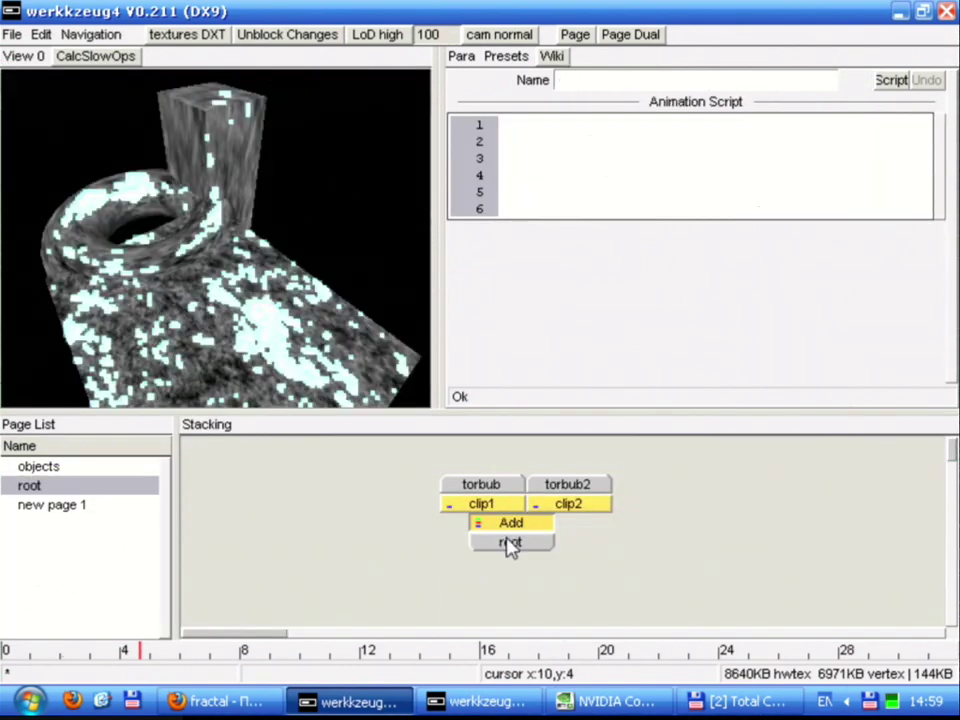
left_click(510, 543)
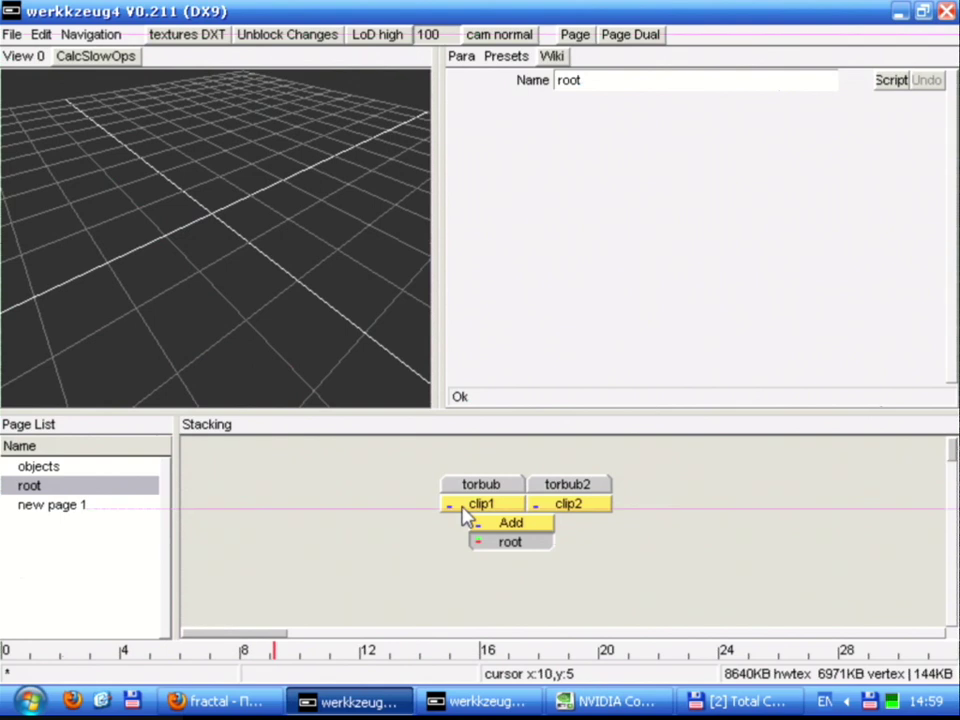
left_click(13, 651)
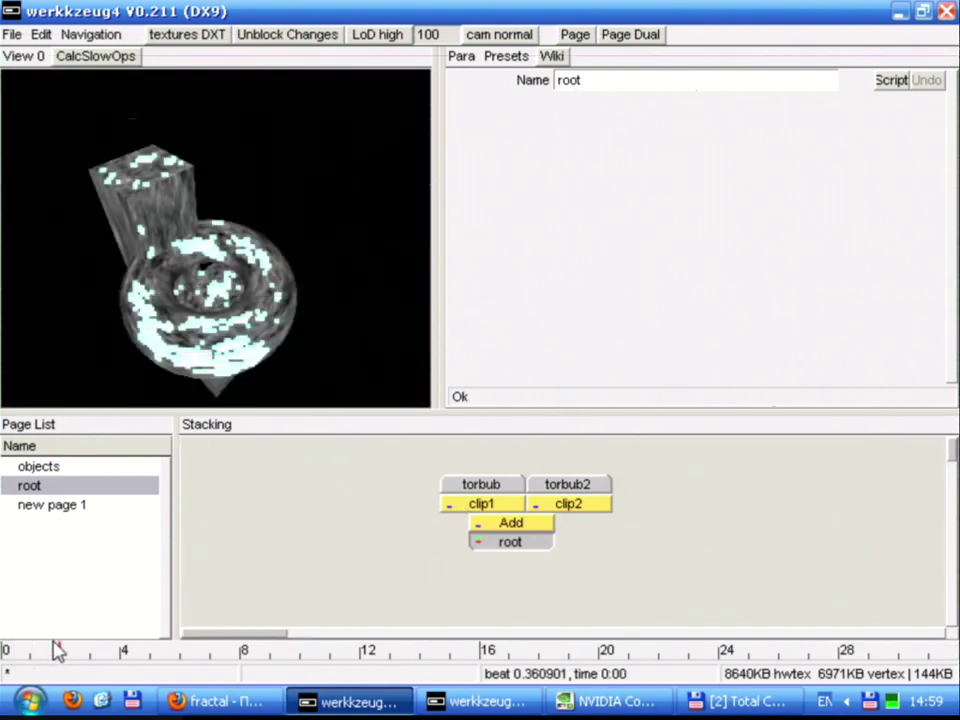
Set Beats (Max Timeline) to 8 in the document options
left_click(41, 34)
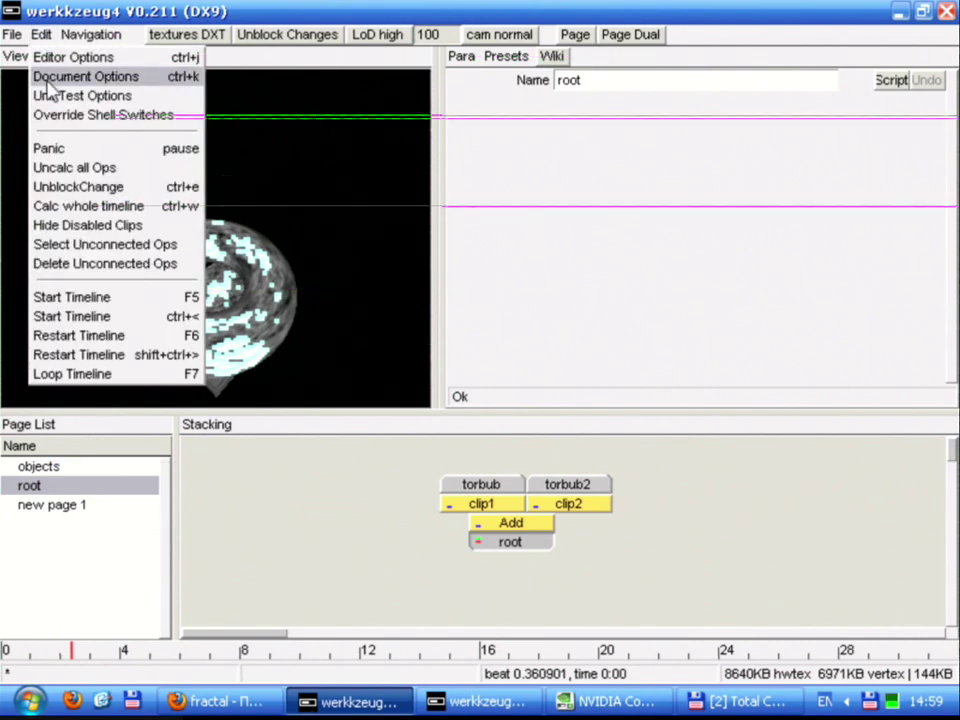
left_click(51, 76)
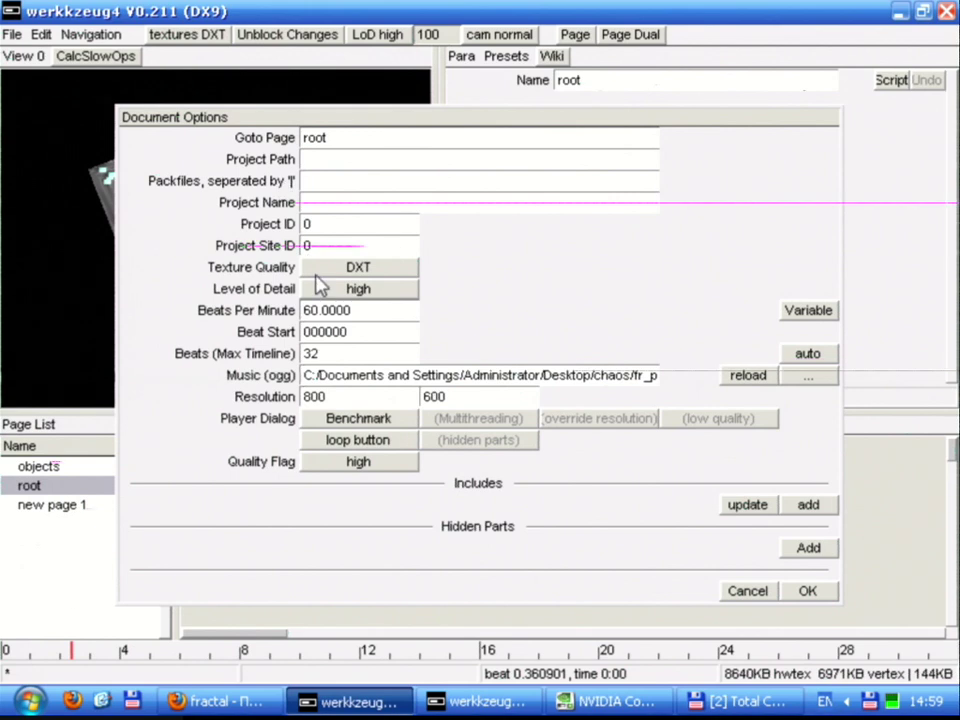
left_click(336, 356)
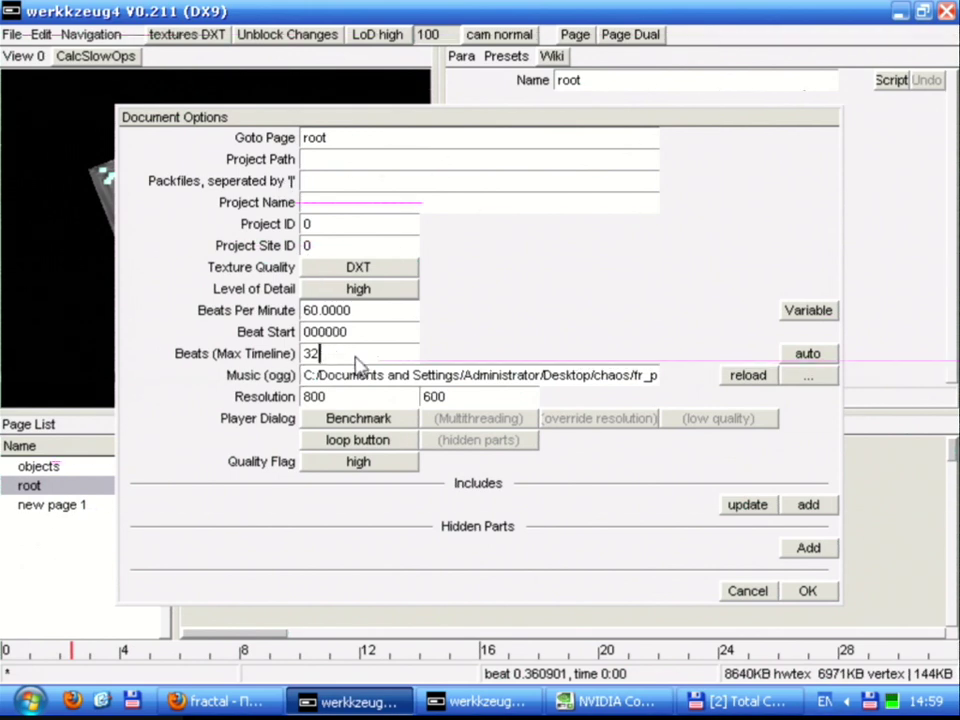
key("BackSpace")
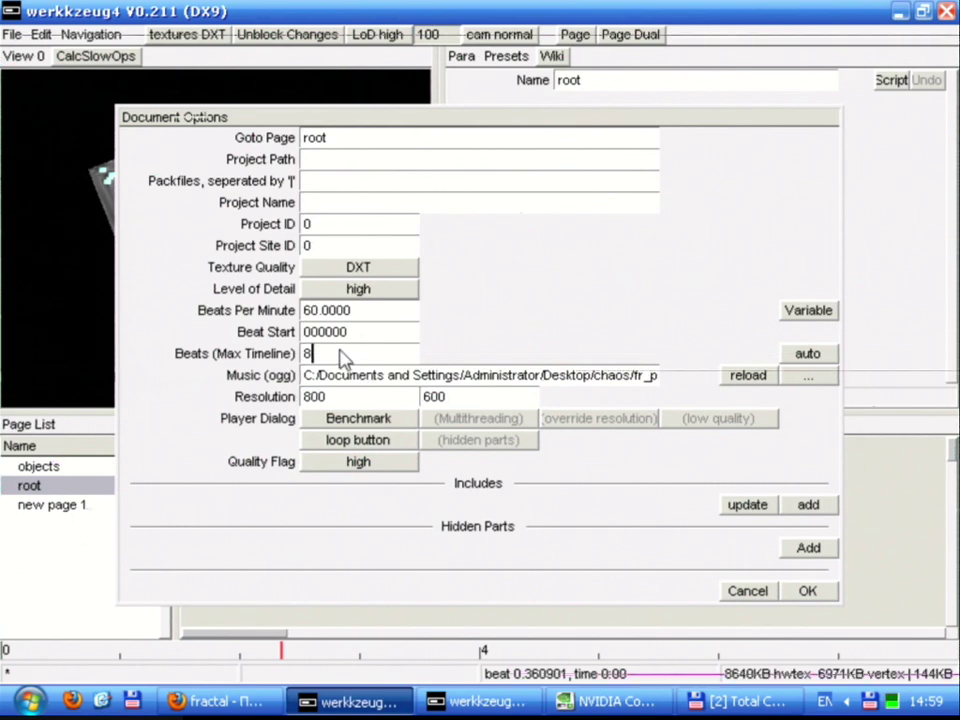
left_click(806, 592)
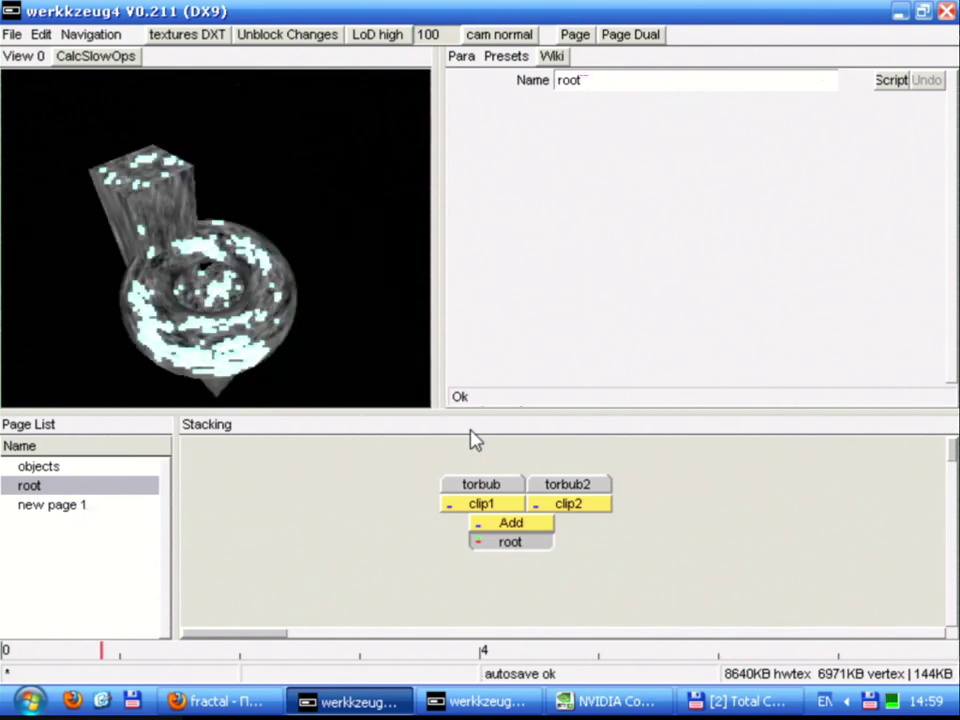
key("XF86AudioRaiseVolume")
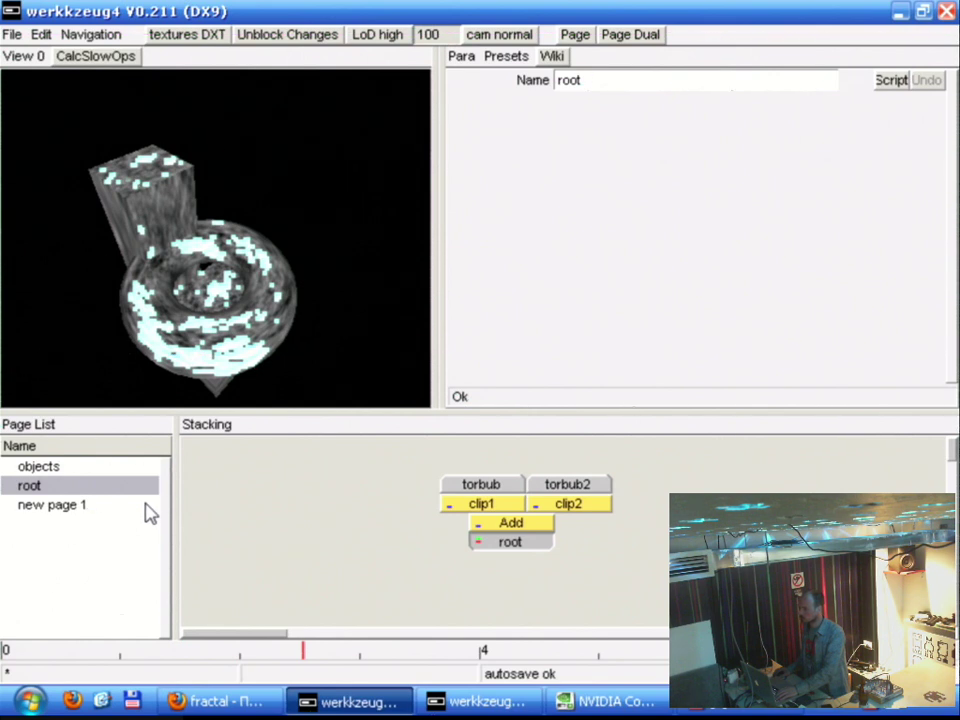
Review clip1's parameters, switch to the objects page, display the torbub2 stack and open its Camera operator's parameters
left_click(476, 507)
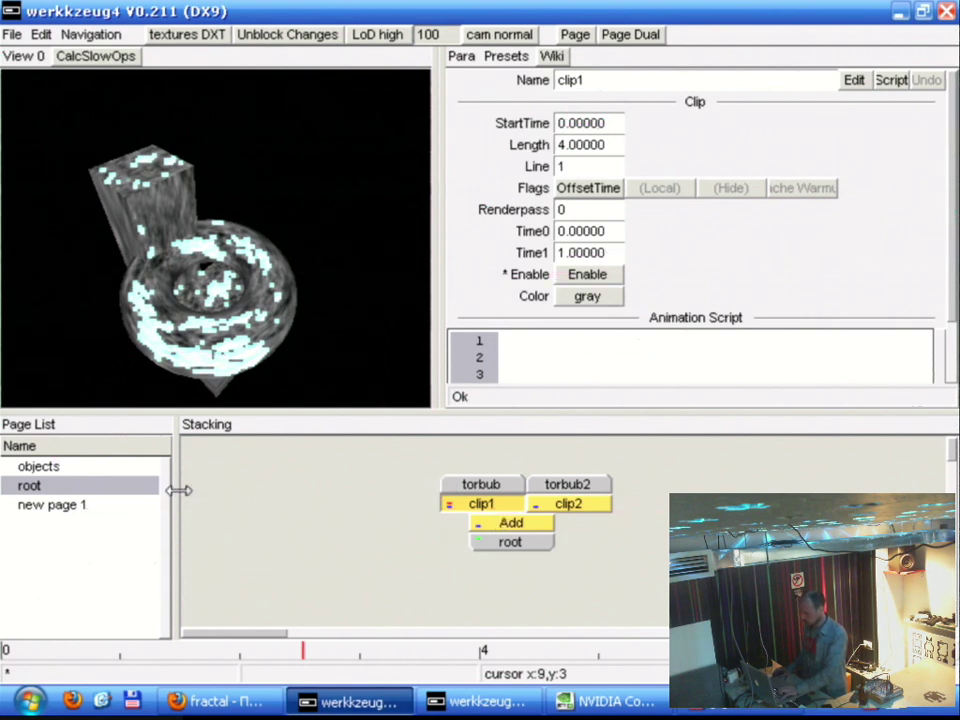
left_click(85, 470)
left_click(80, 485)
left_click(86, 470)
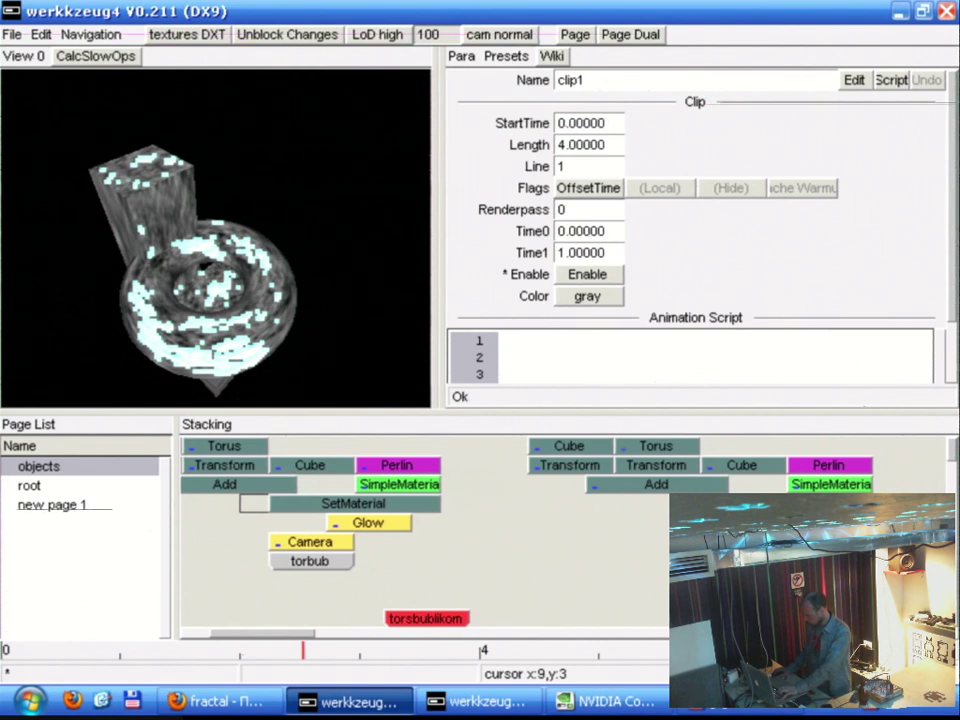
left_click(772, 561)
key("s")
left_click(772, 542)
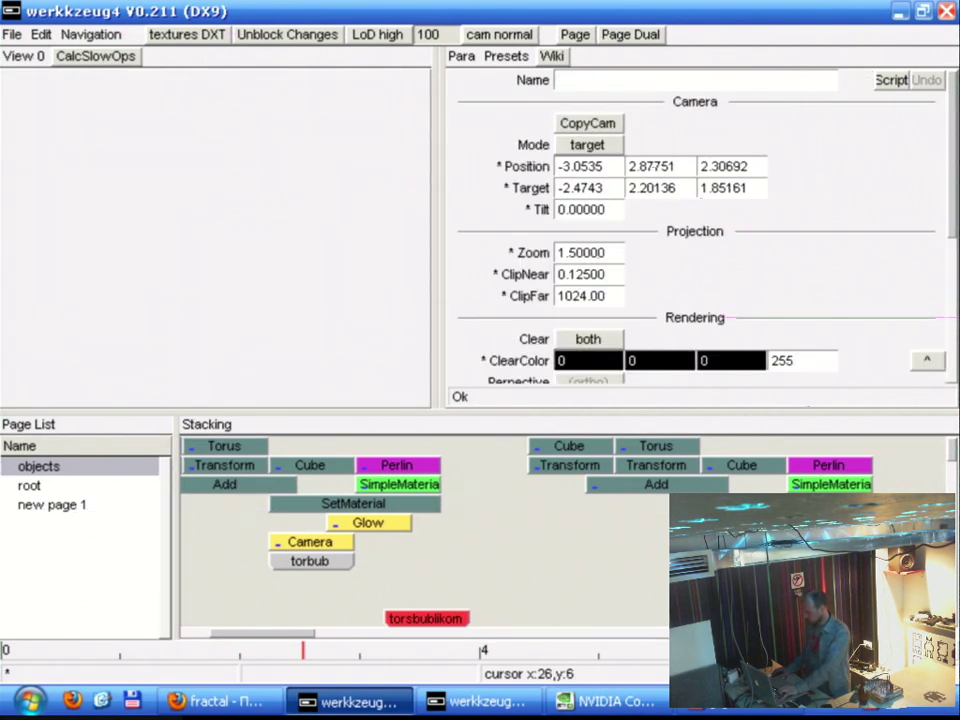
key("a")
key("Escape")
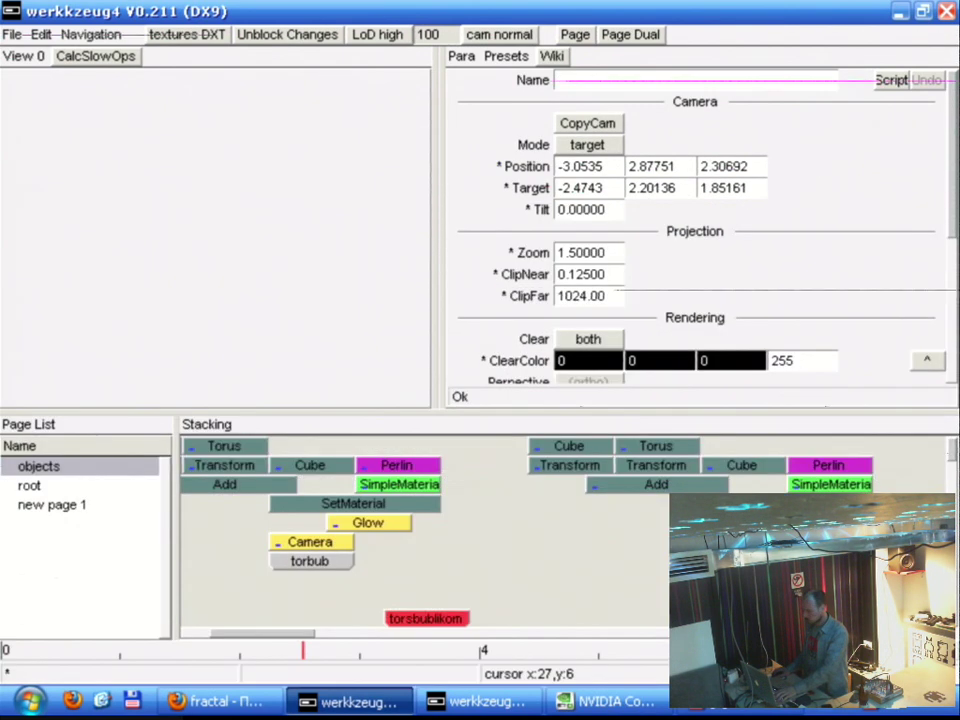
Check the root page's stack and return to the objects page
right_click(520, 543)
key("Escape")
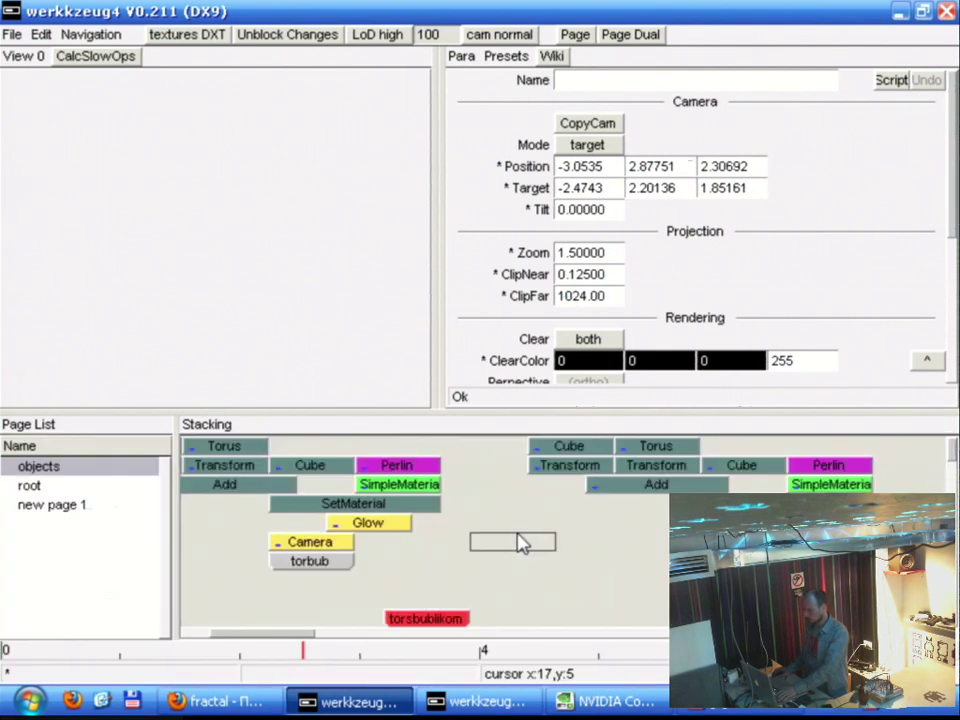
left_click(32, 487)
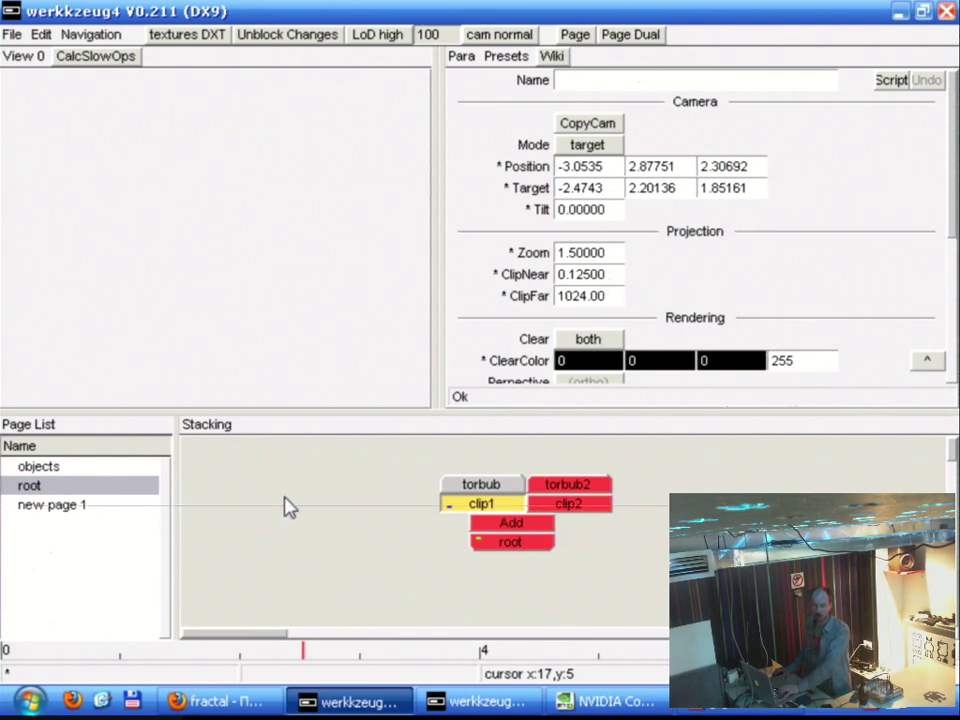
left_click(40, 466)
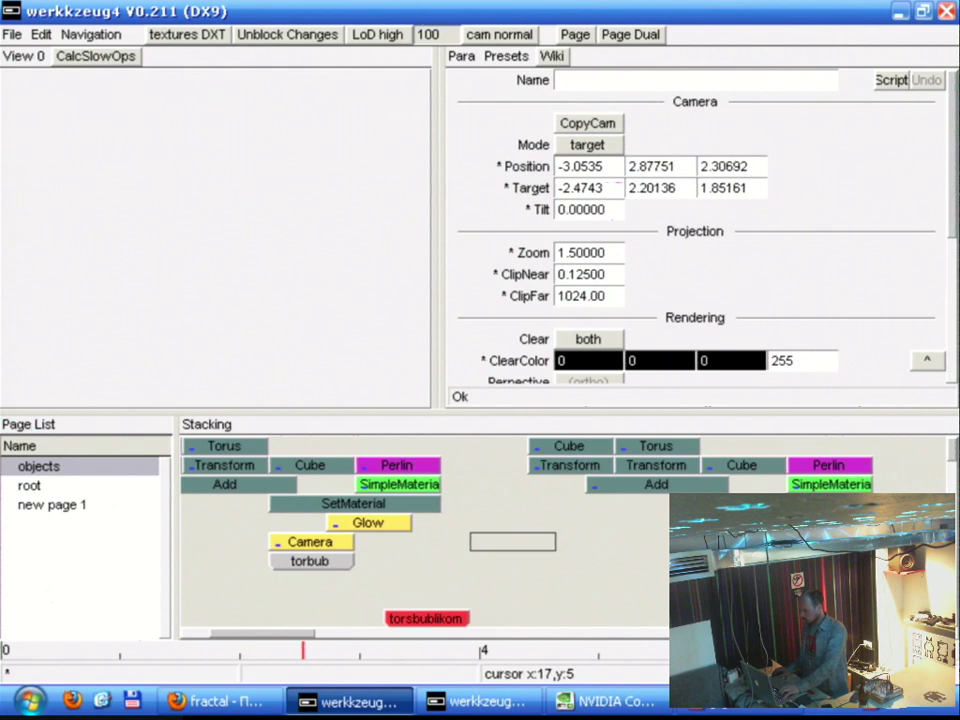
Display the torbub2 stack and insert a Spline operator between its Camera and the torbub2 Store
double_click(770, 541)
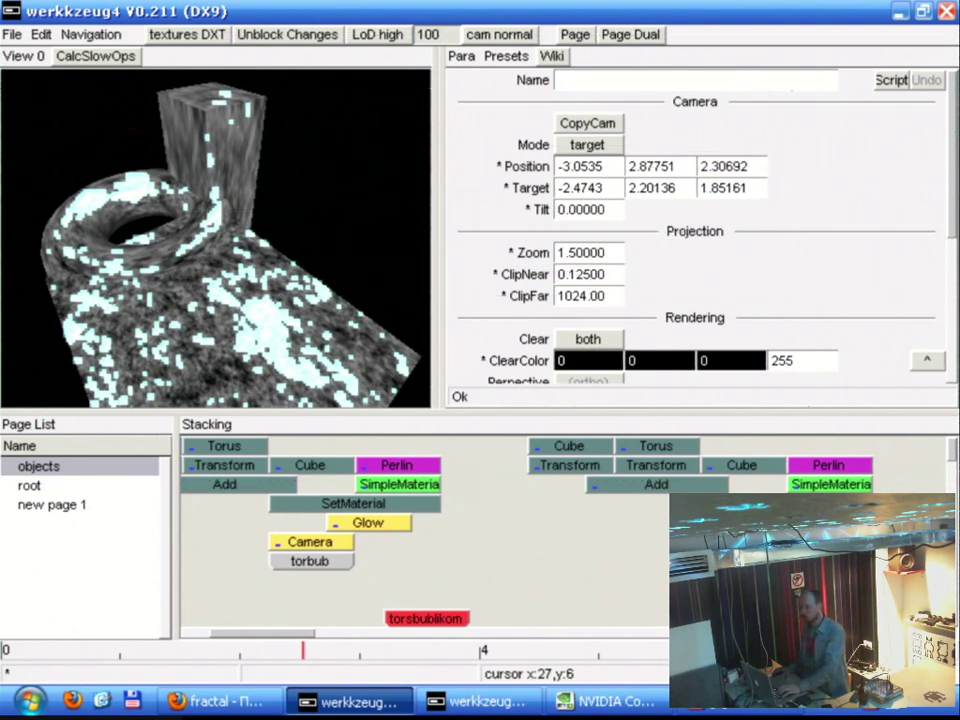
key("a")
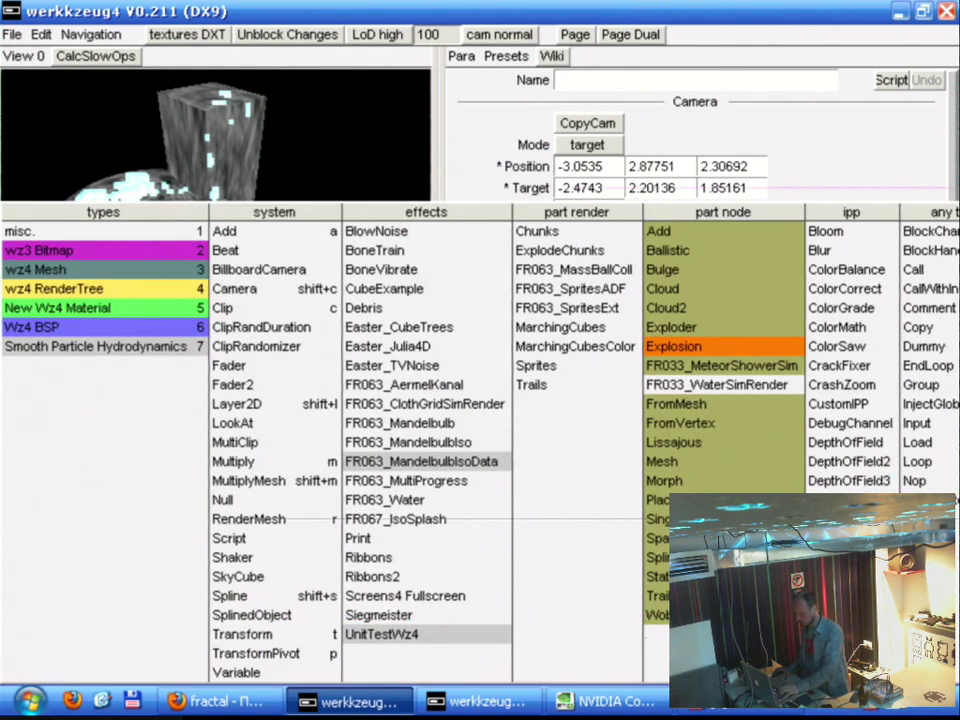
left_click(45, 312)
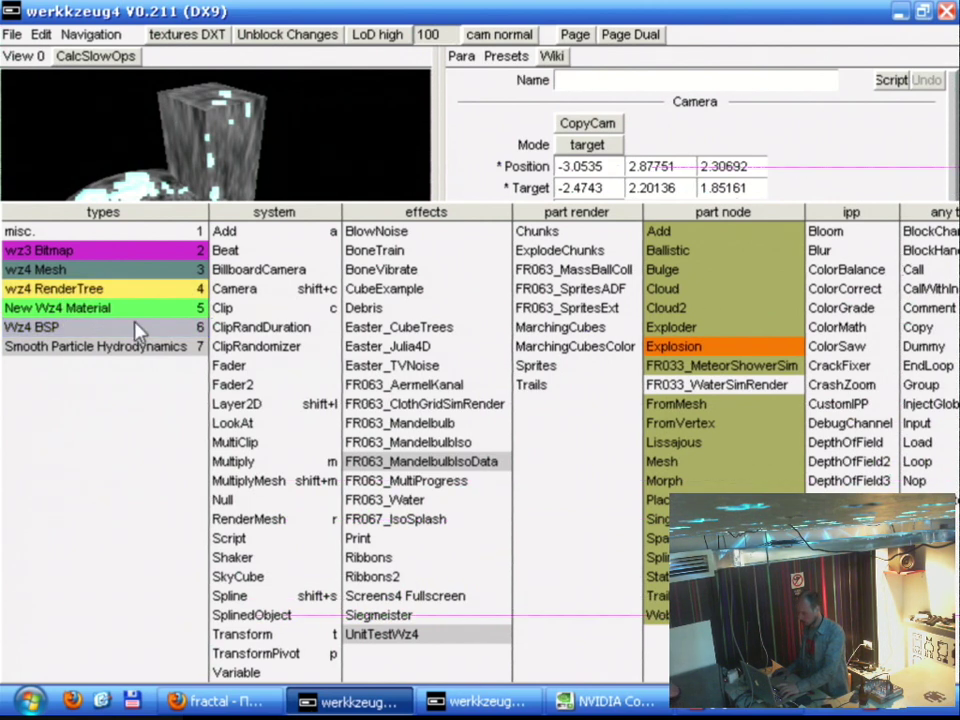
left_click(240, 596)
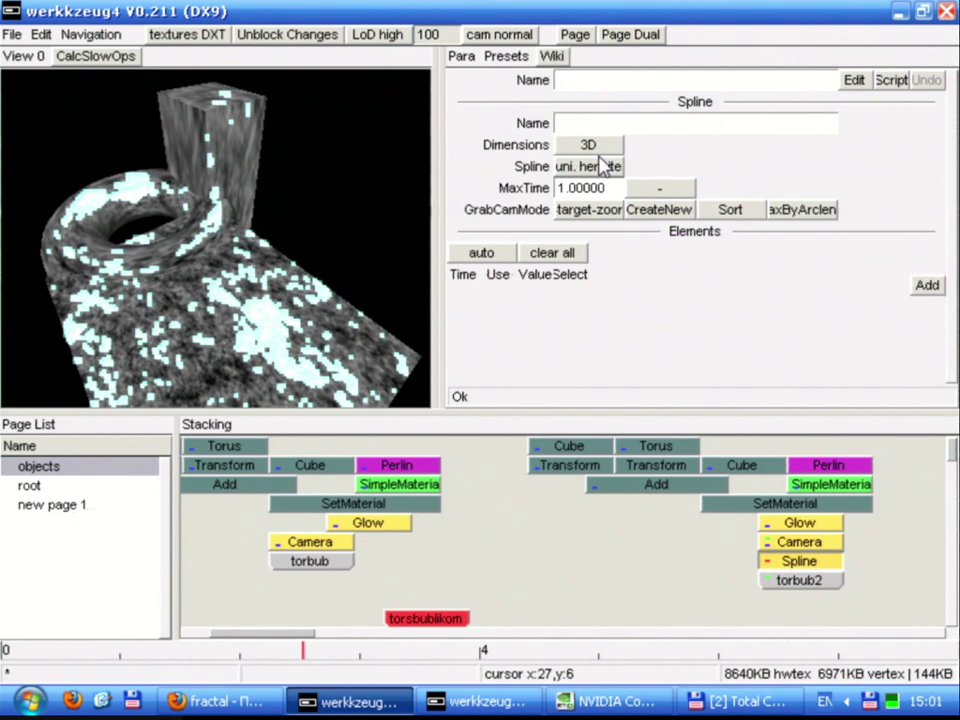
Set the Mode of torbub2's Camera to spline
left_click(800, 548)
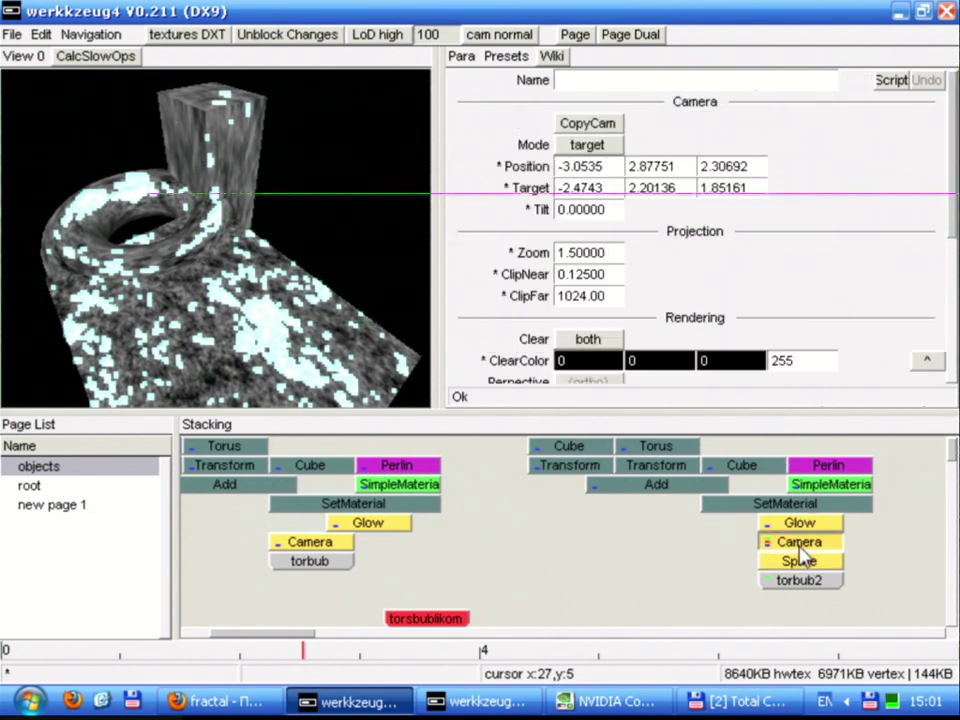
left_click(587, 144)
left_click(590, 166)
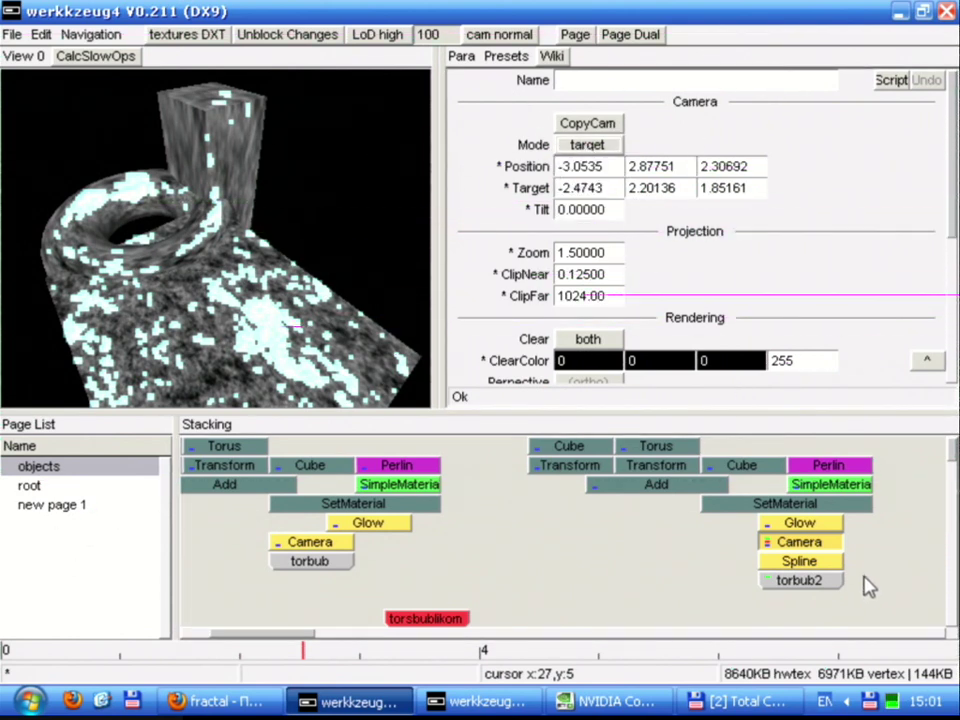
left_click(587, 144)
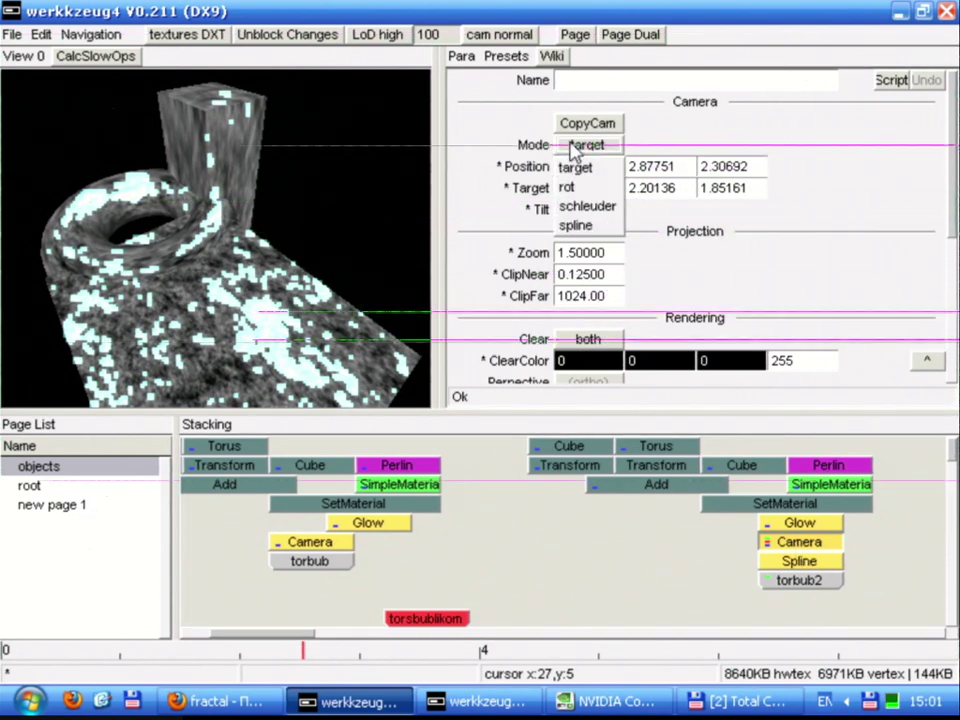
left_click(588, 227)
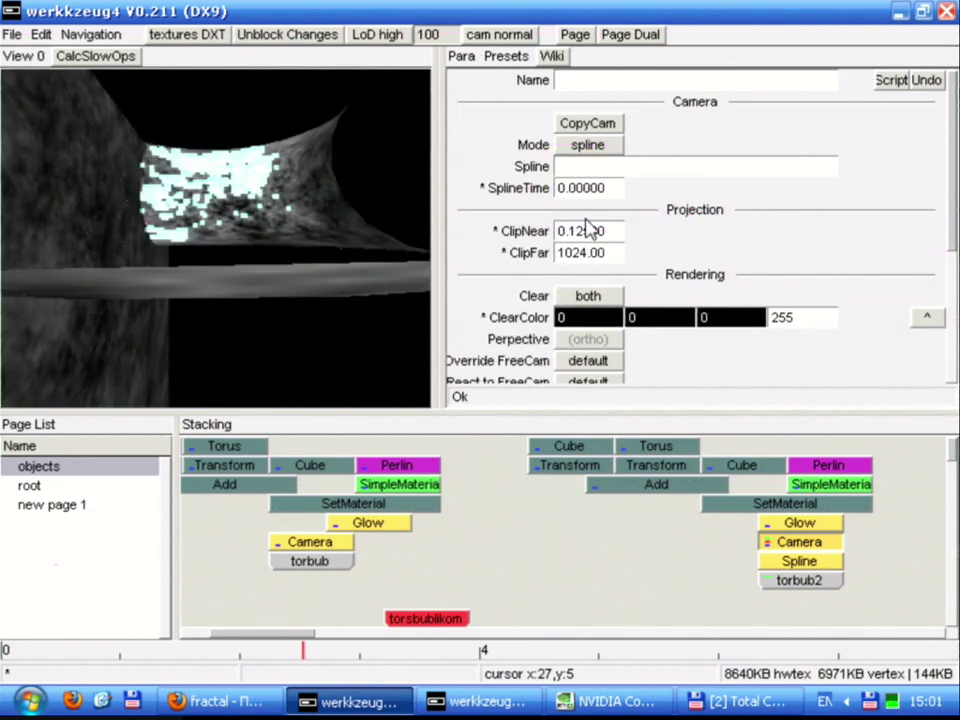
Write the animation script SplineTime = spline1(time); in torbub2's Camera operator
left_click_drag(586, 194, 564, 186)
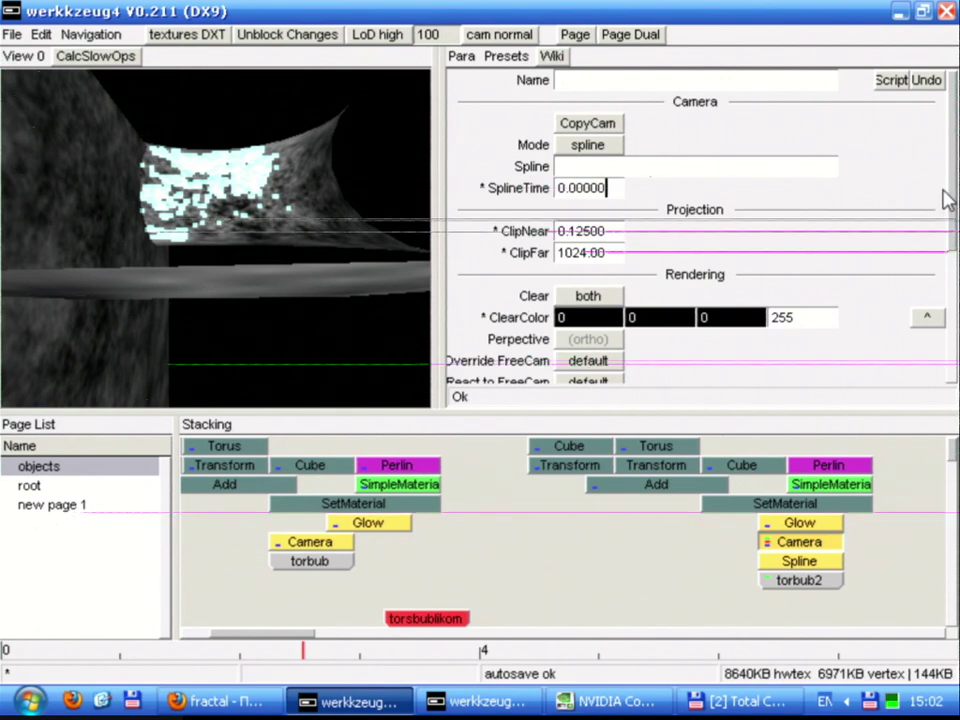
left_click_drag(950, 240, 949, 338)
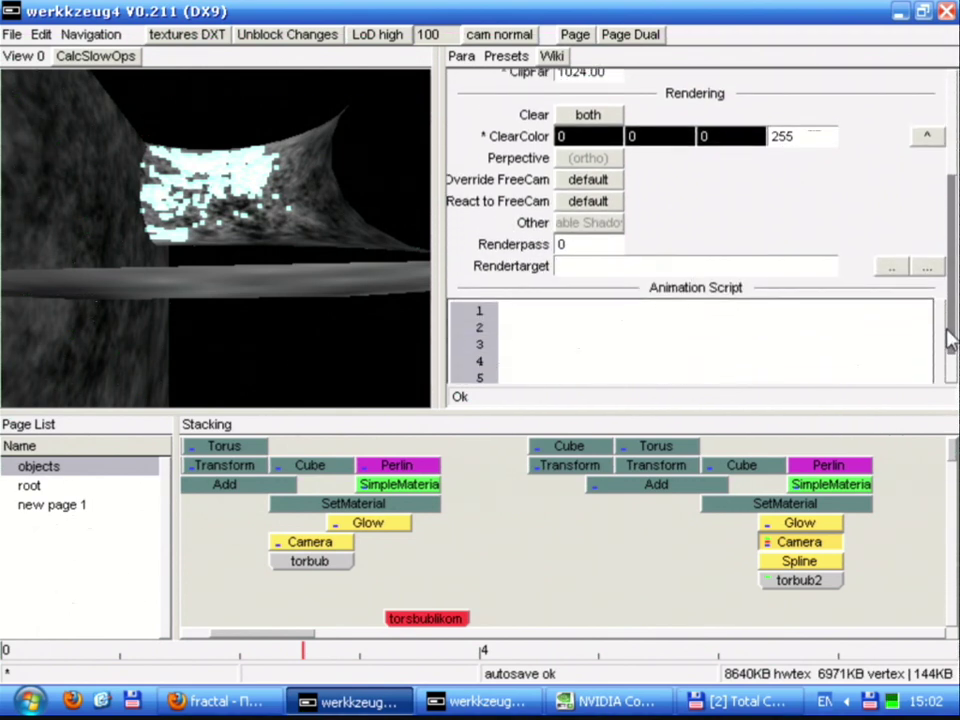
left_click(715, 350)
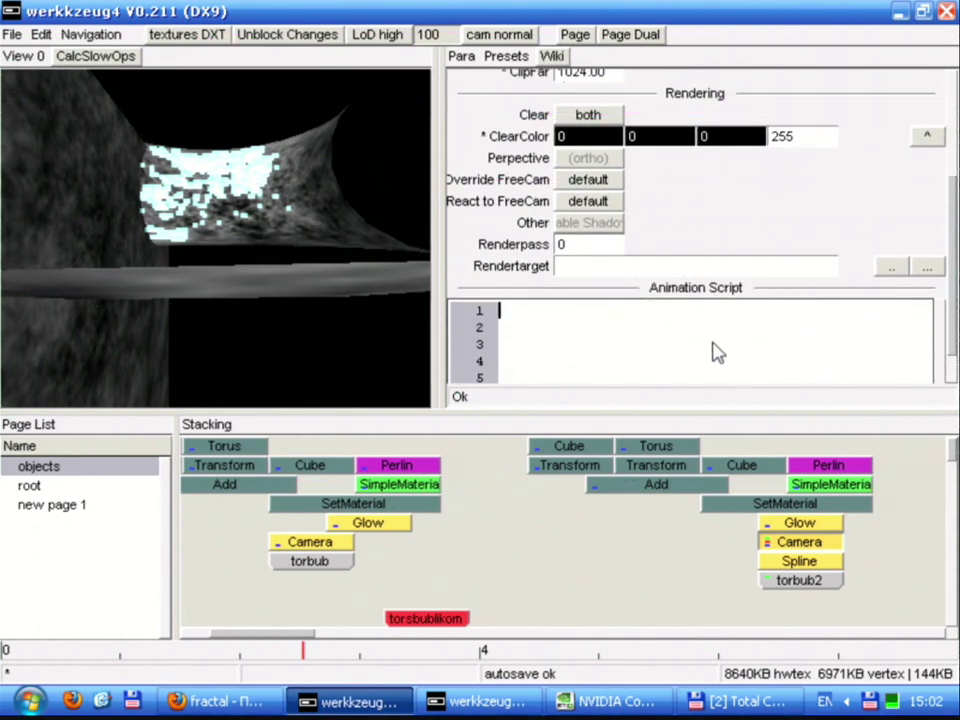
type("Spl")
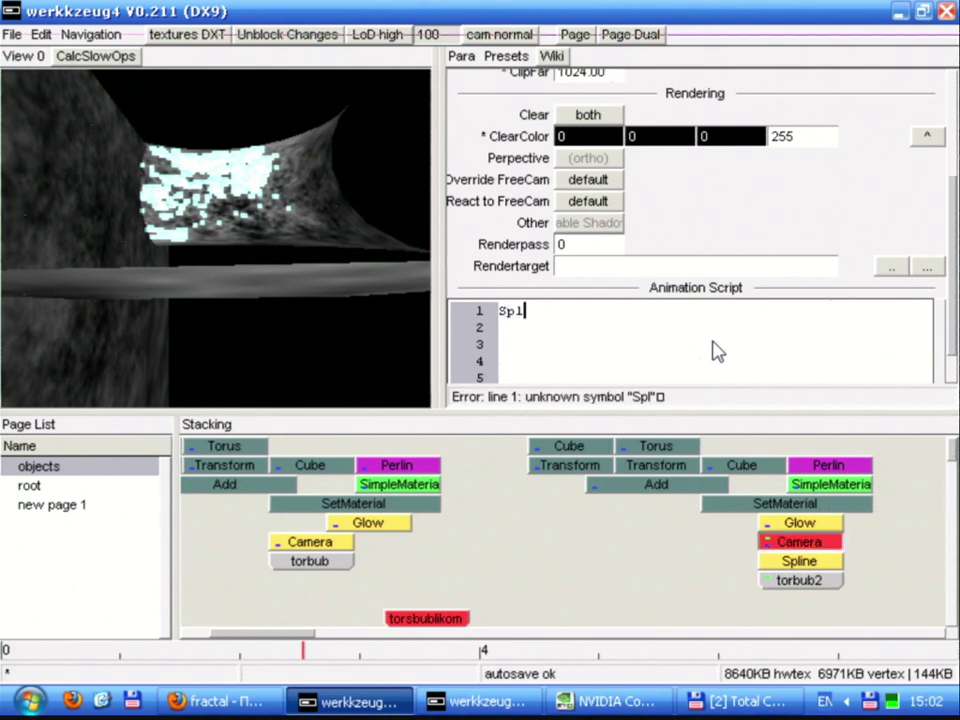
type("ineTime = tim")
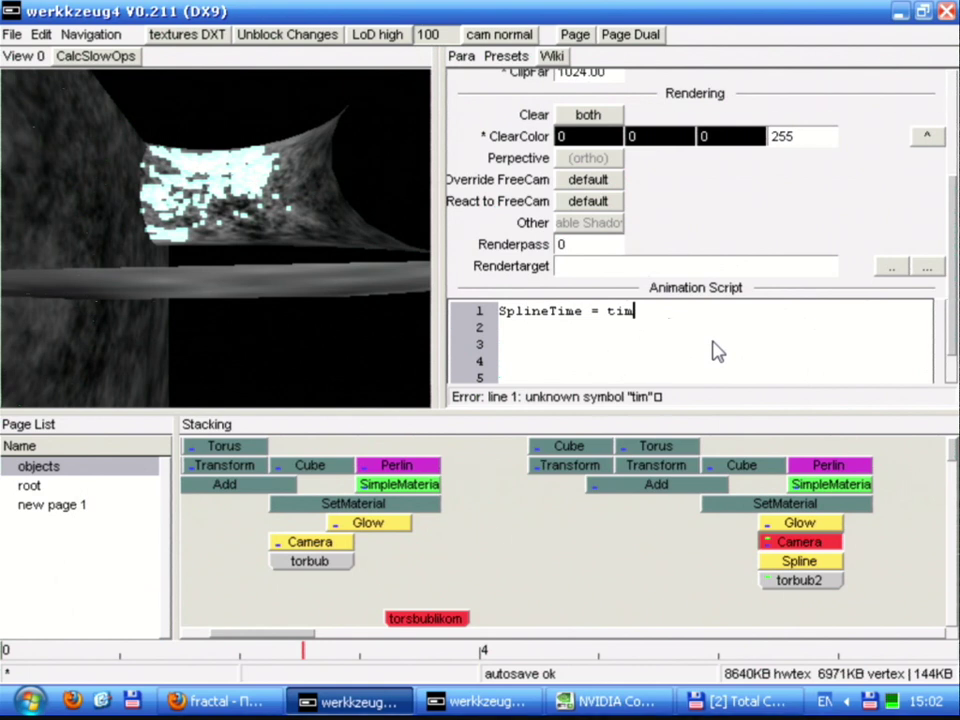
key("BackSpace")
key("BackSpace")
key("BackSpace")
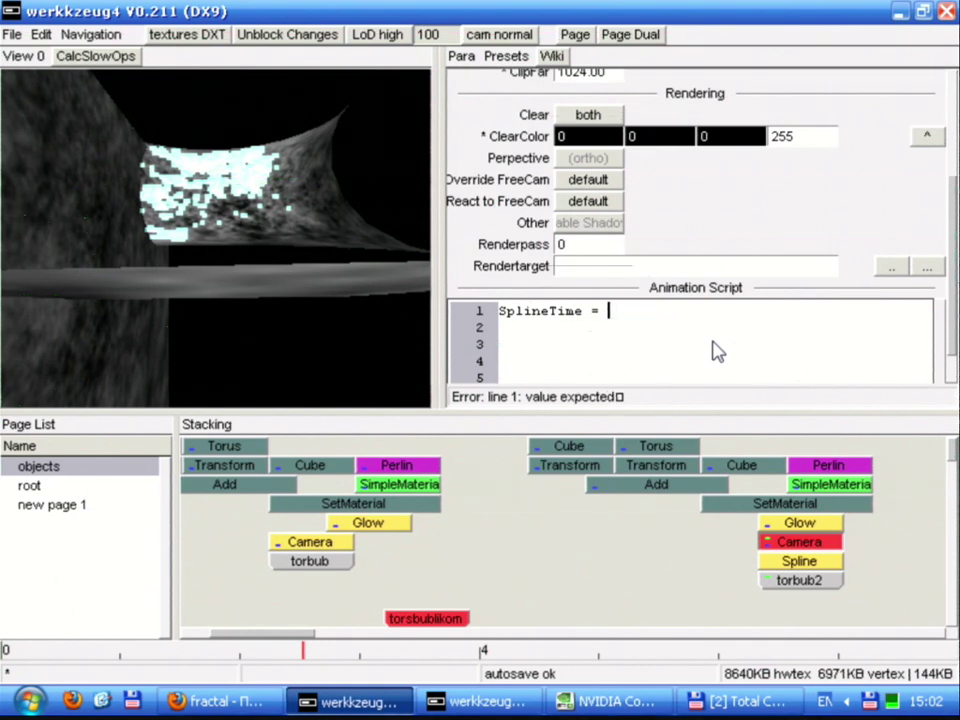
type("spline1(time);")
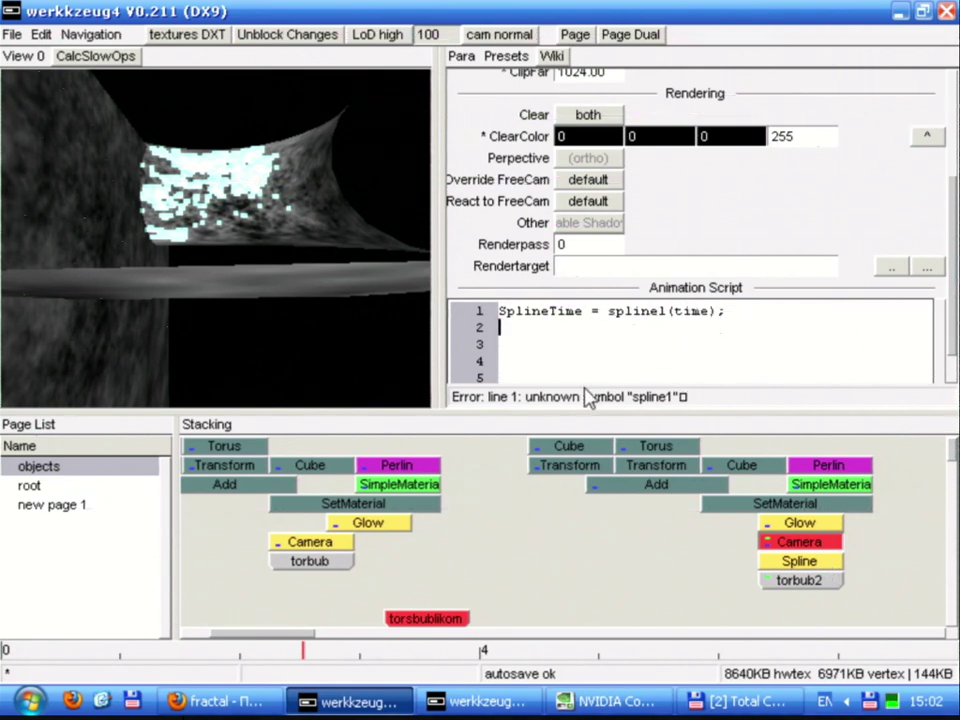
Name the Spline operator under torbub2's Camera spline1
left_click(810, 562)
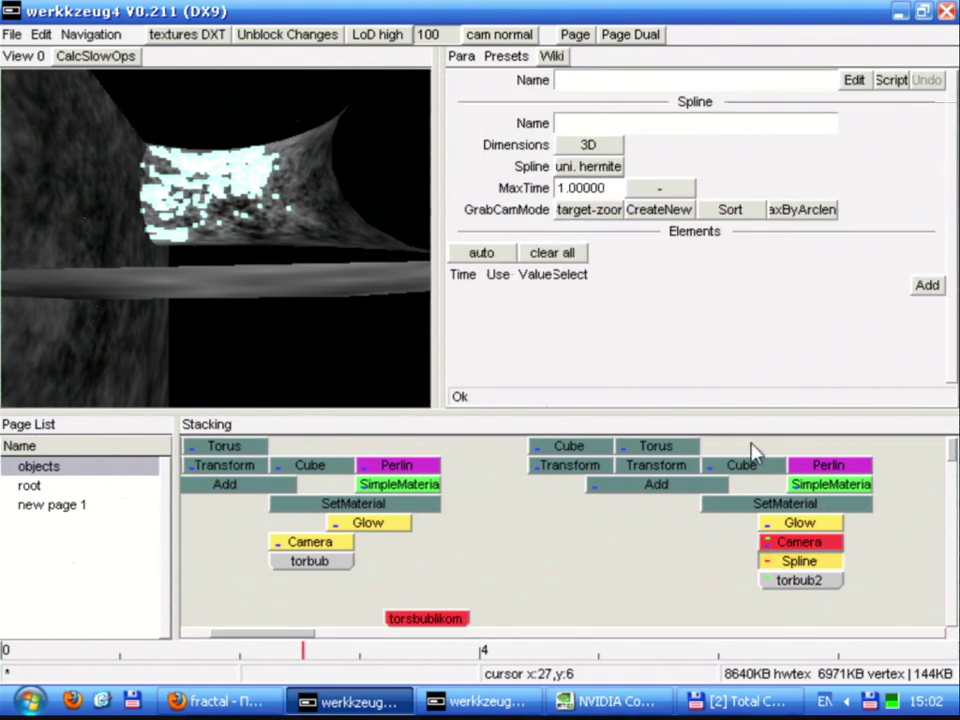
left_click(574, 81)
type("spline1")
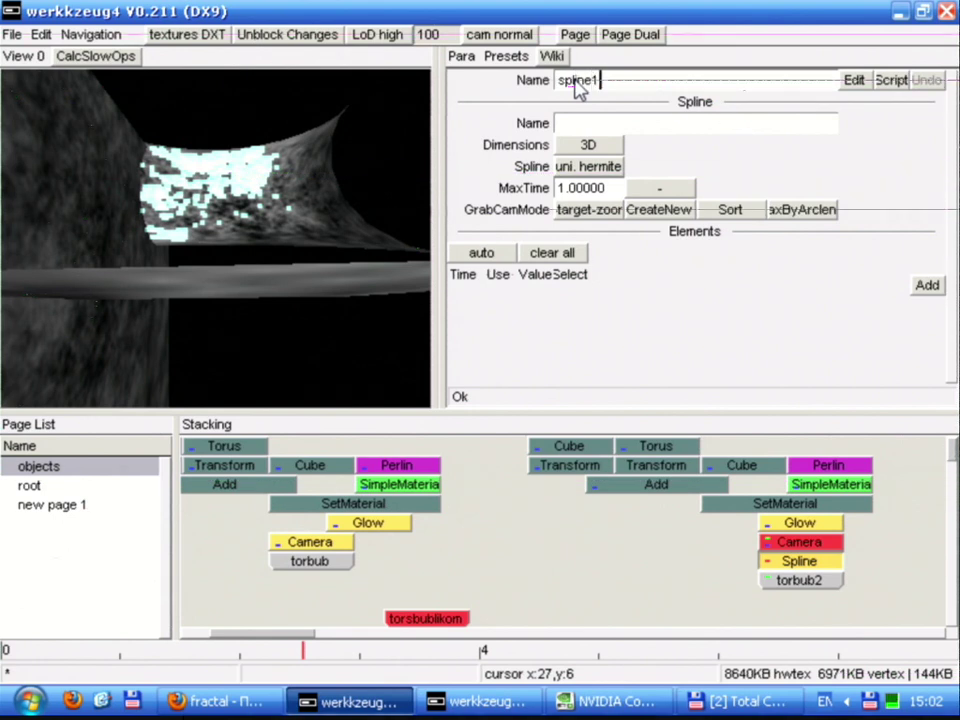
Display the Spline operator's output and enter spline1 as the Name parameter in its Spline section
left_click(785, 542)
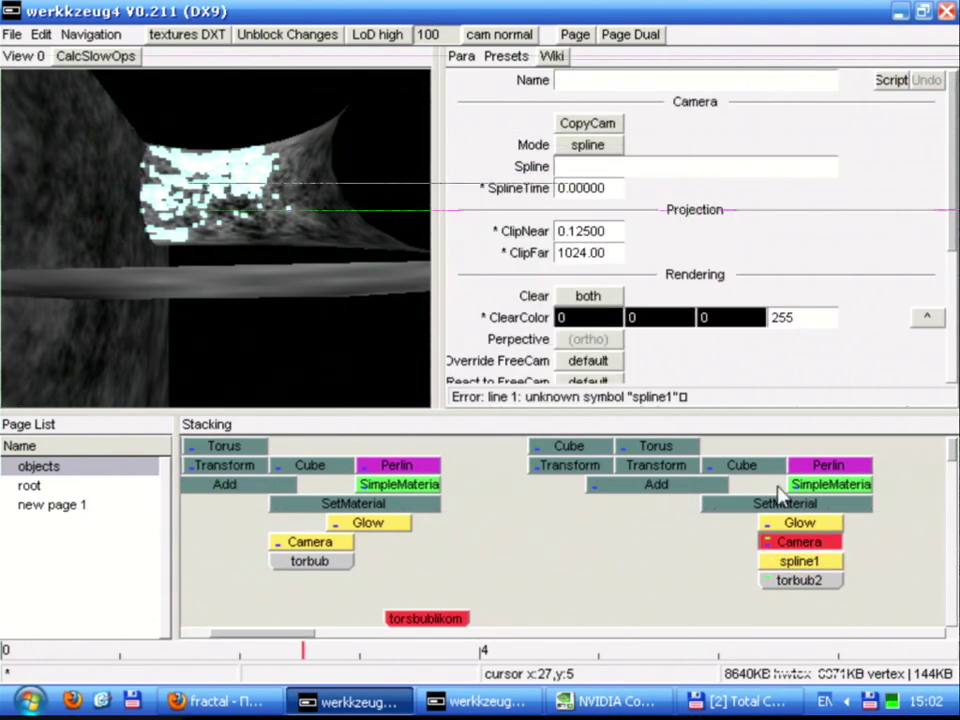
left_click(800, 561)
key("s")
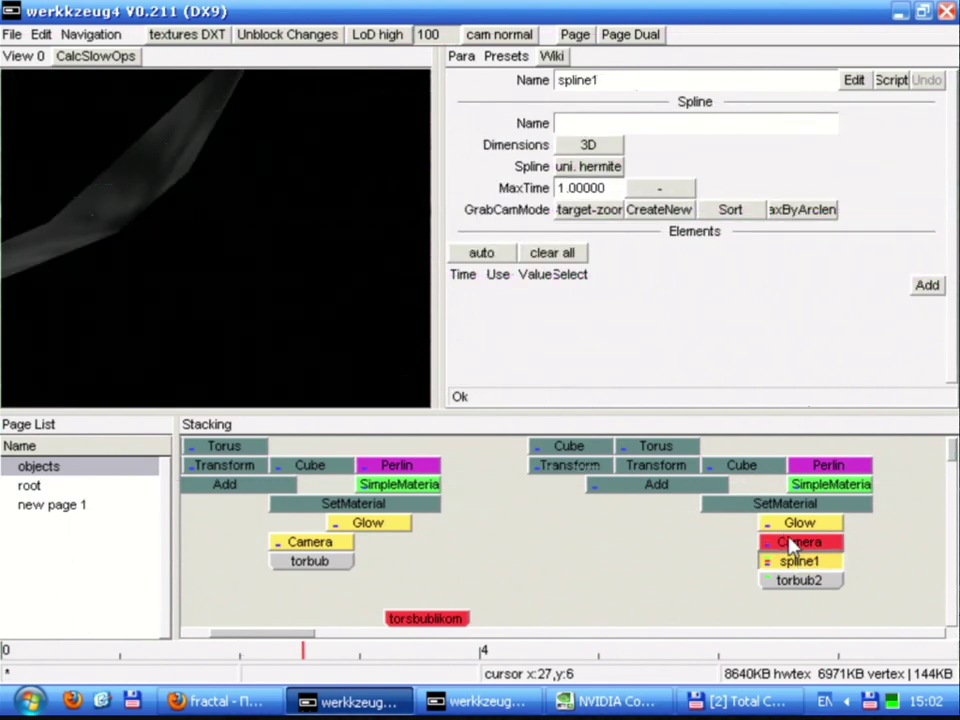
left_click(792, 544)
left_click(798, 562)
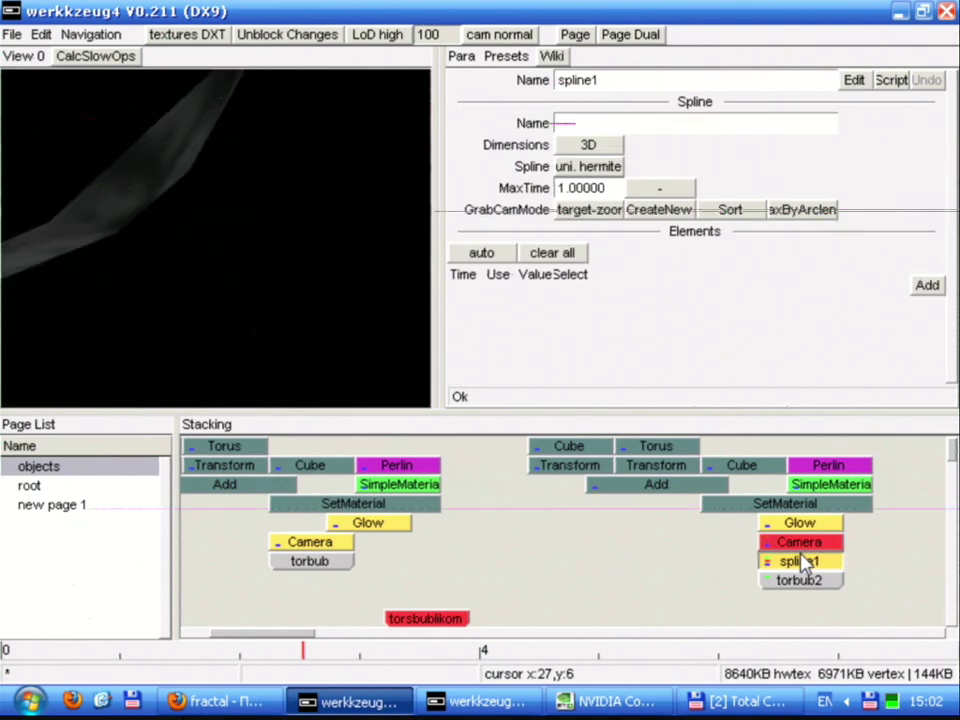
left_click(622, 120)
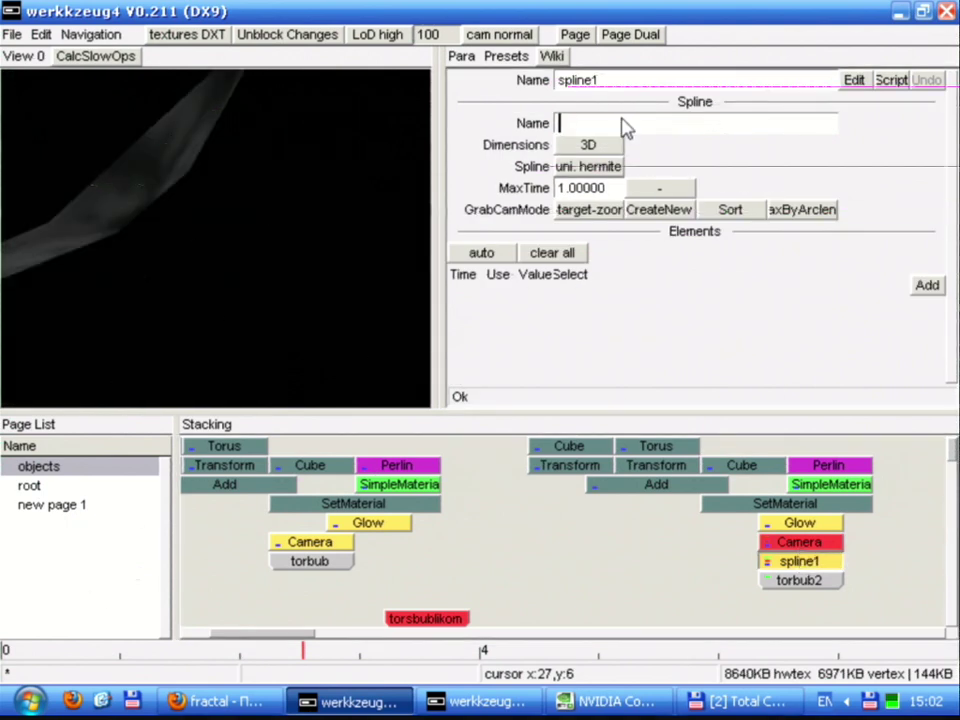
type("spline1")
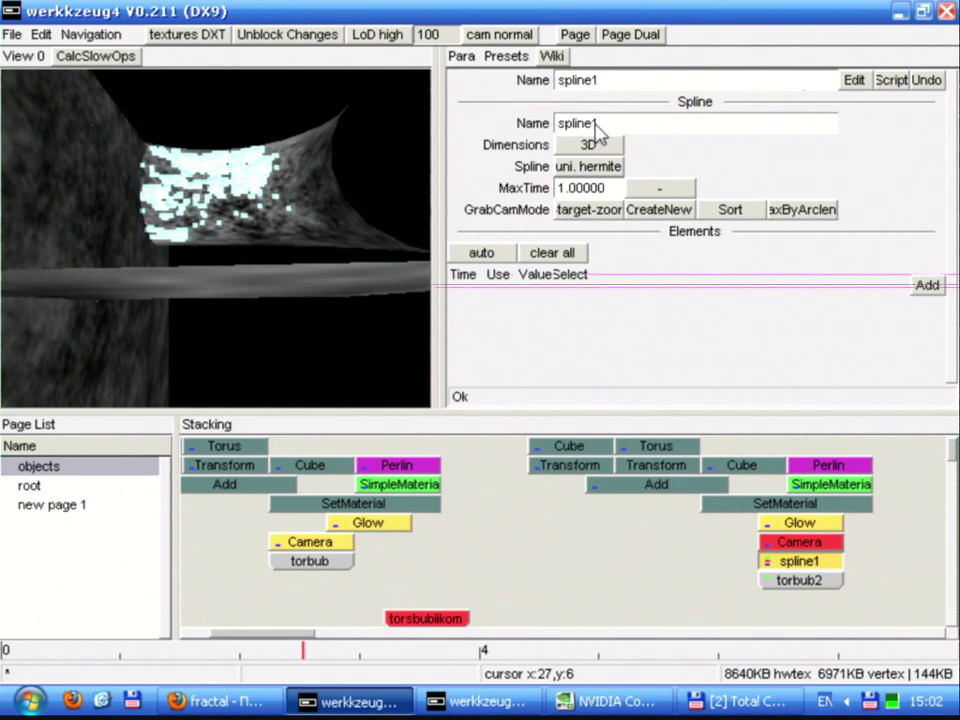
Clear the Spline operator's own name, keeping spline1 only in the Spline section
left_click(590, 82)
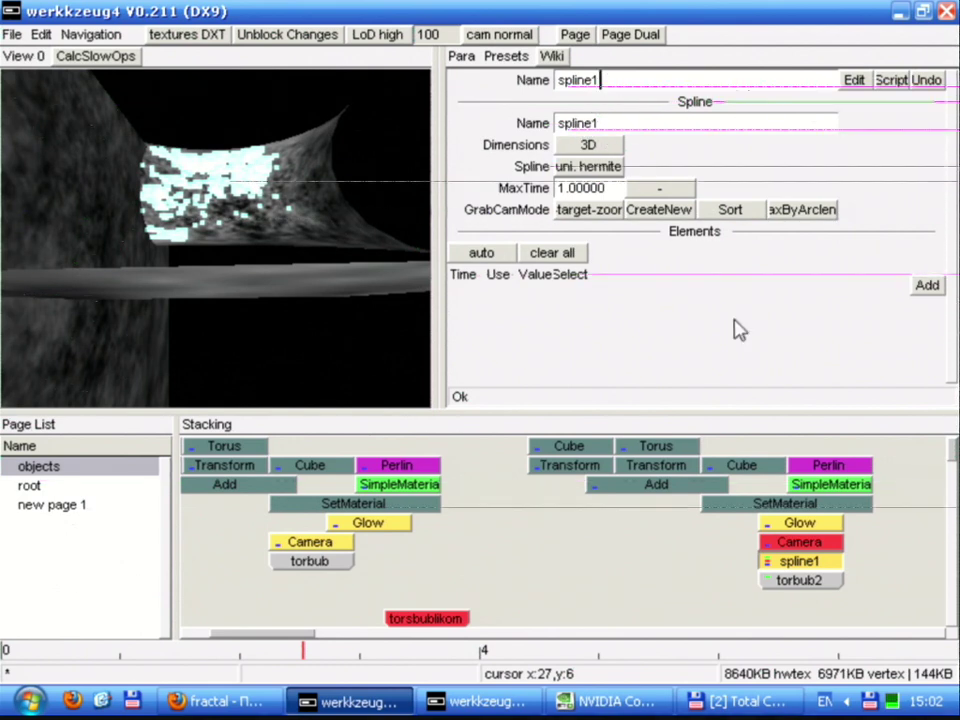
key("BackSpace")
key("BackSpace")
key("BackSpace")
key("BackSpace")
key("BackSpace")
key("BackSpace")
key("BackSpace")
type("Spline")
key("Return")
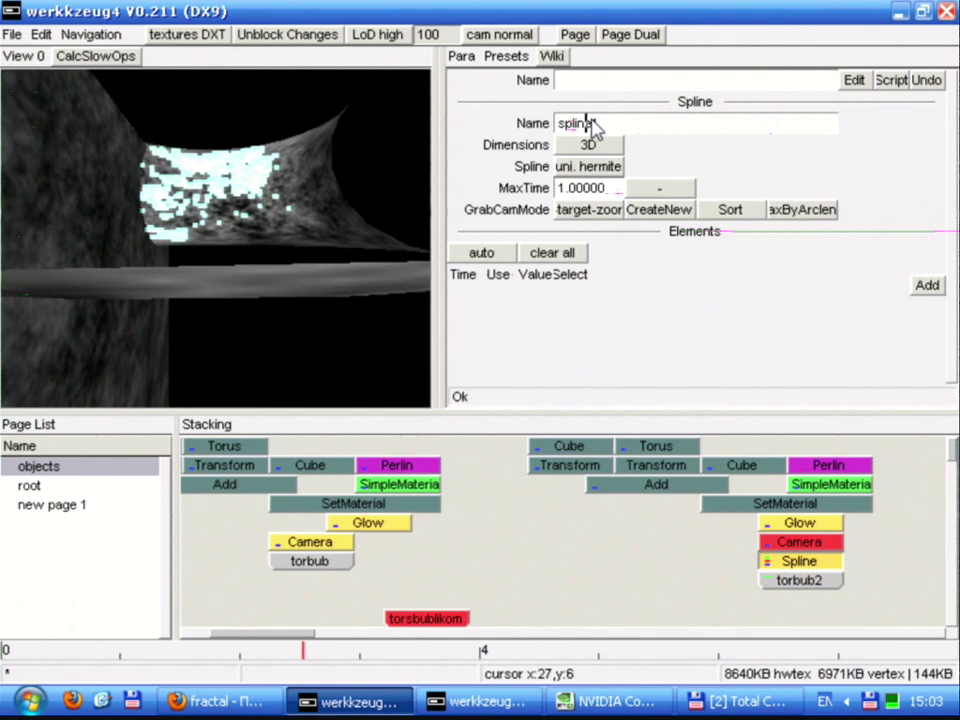
Check the animation script of torbub2's Camera operator
left_click(782, 541)
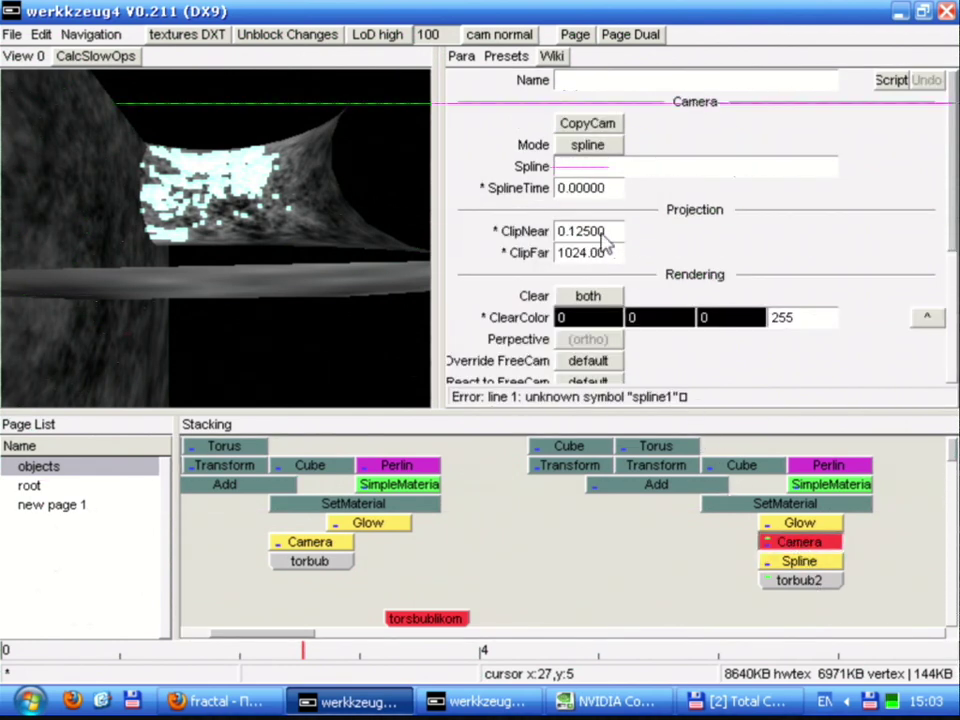
left_click_drag(953, 165, 953, 173)
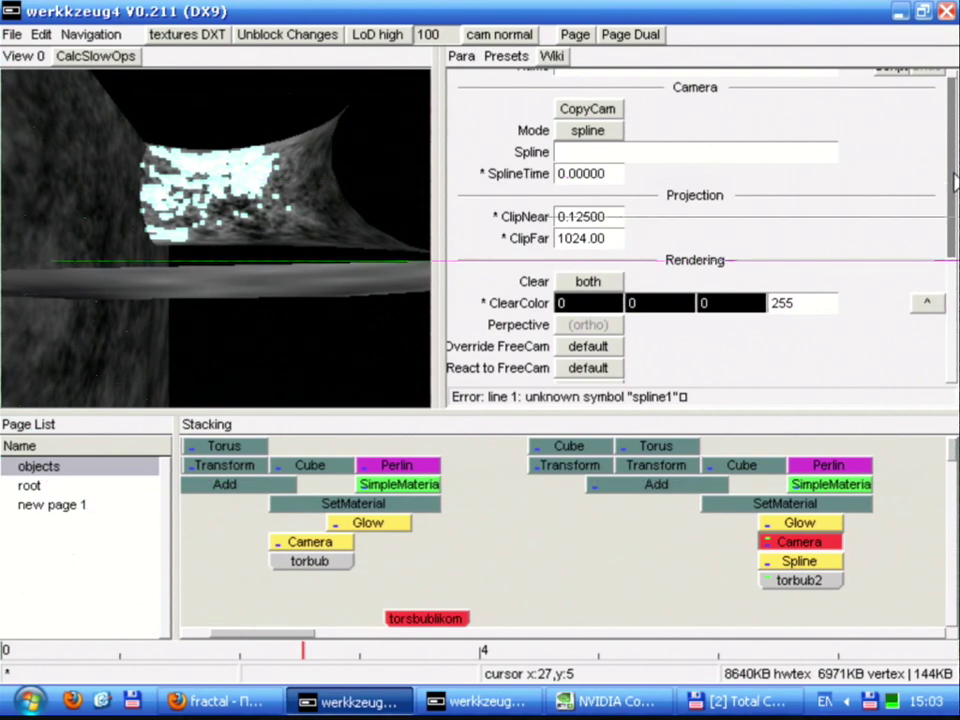
left_click_drag(953, 175, 947, 318)
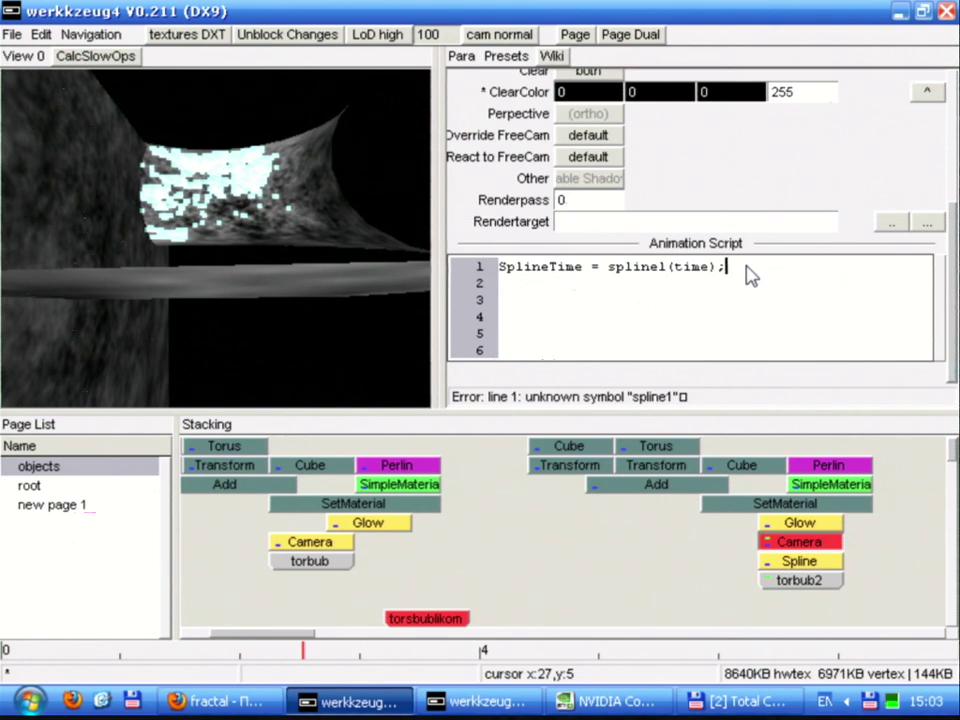
Move the Spline and torbub2 operators down one row, detaching them from the Camera
left_click(815, 560)
left_click(692, 565)
left_click_drag(817, 599, 800, 585)
left_click(687, 564)
Inspect torbub's Camera parameters and set the Mode of torbub2's Camera back to target
left_click(310, 543)
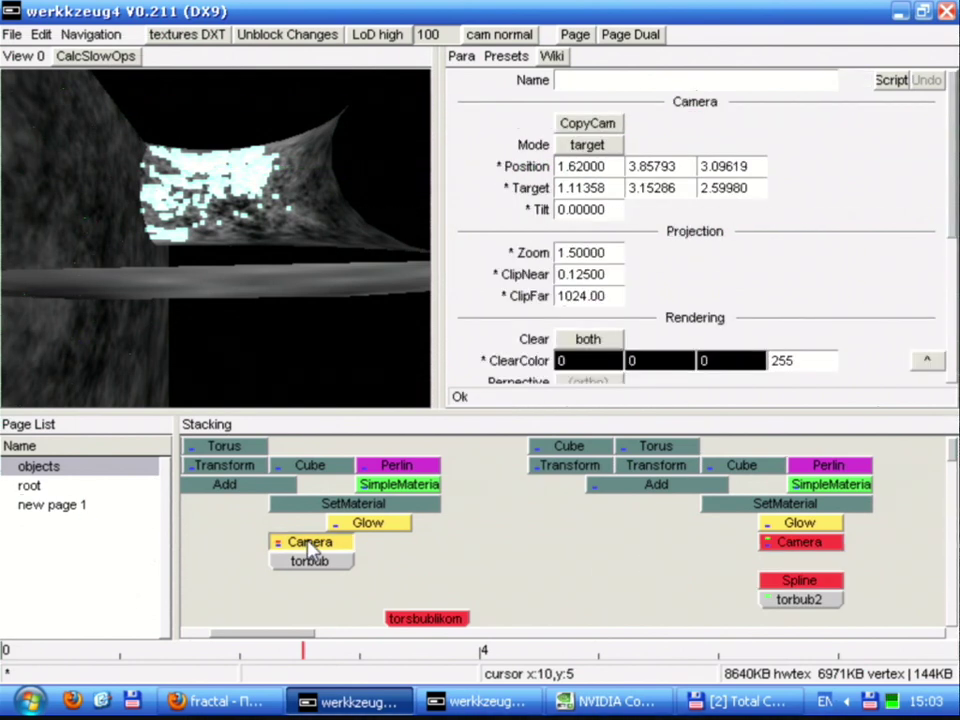
left_click(523, 551)
left_click(837, 550)
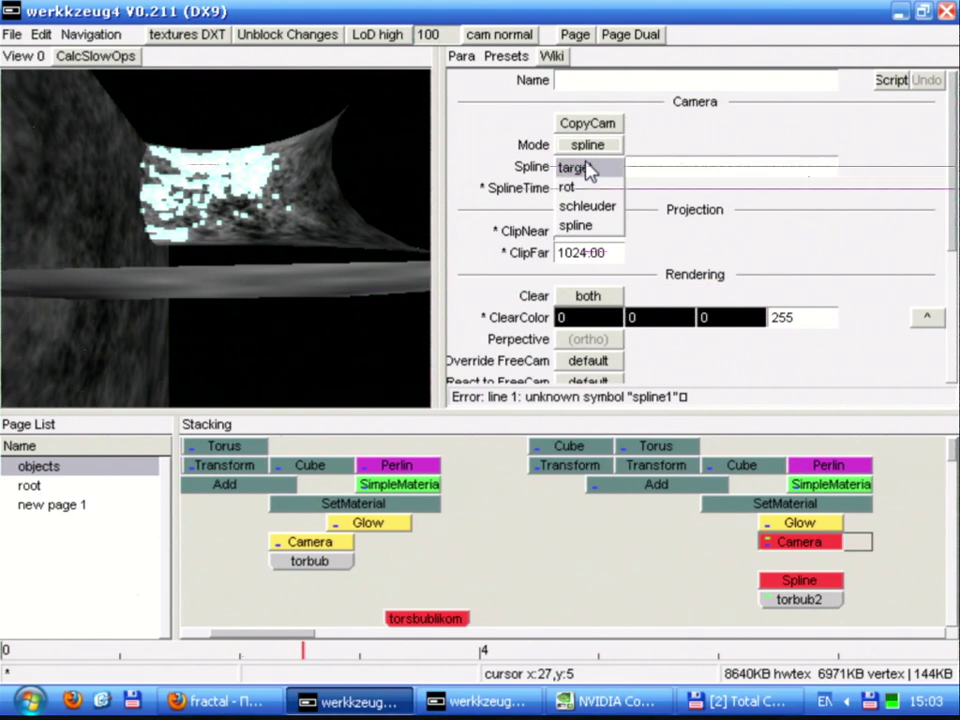
left_click(587, 168)
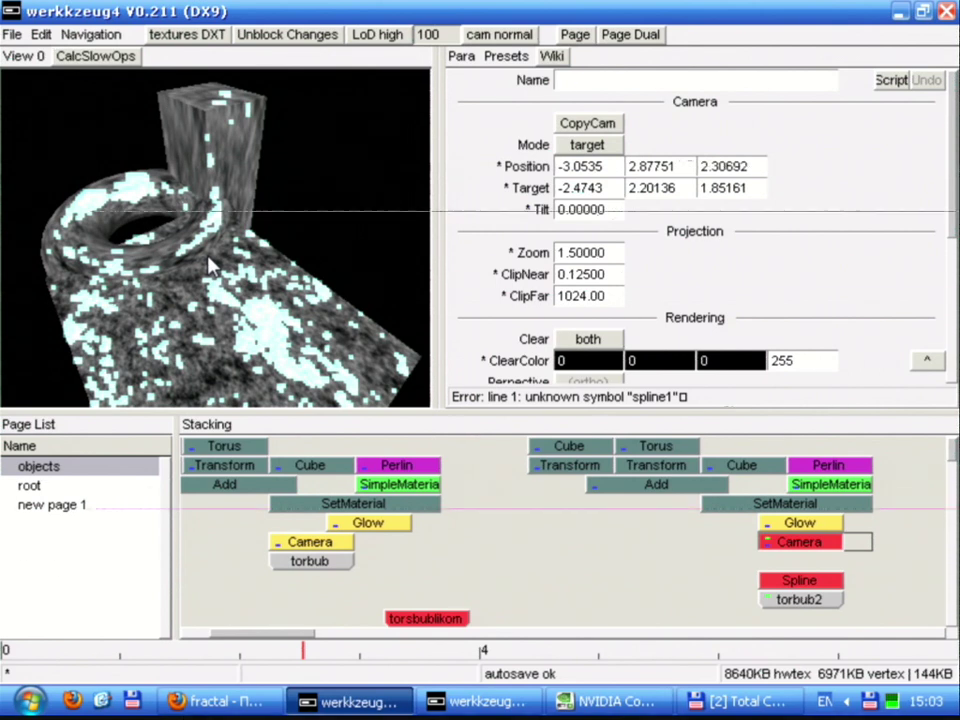
Set torbub2's Camera Position to -3.1035, 2.97751, 2.30692 and Target to -2.2643, 2.35136, 1.90161
left_click_drag(597, 172, 655, 166)
left_click_drag(575, 188, 624, 190)
left_click_drag(652, 188, 692, 189)
left_click_drag(722, 188, 700, 195)
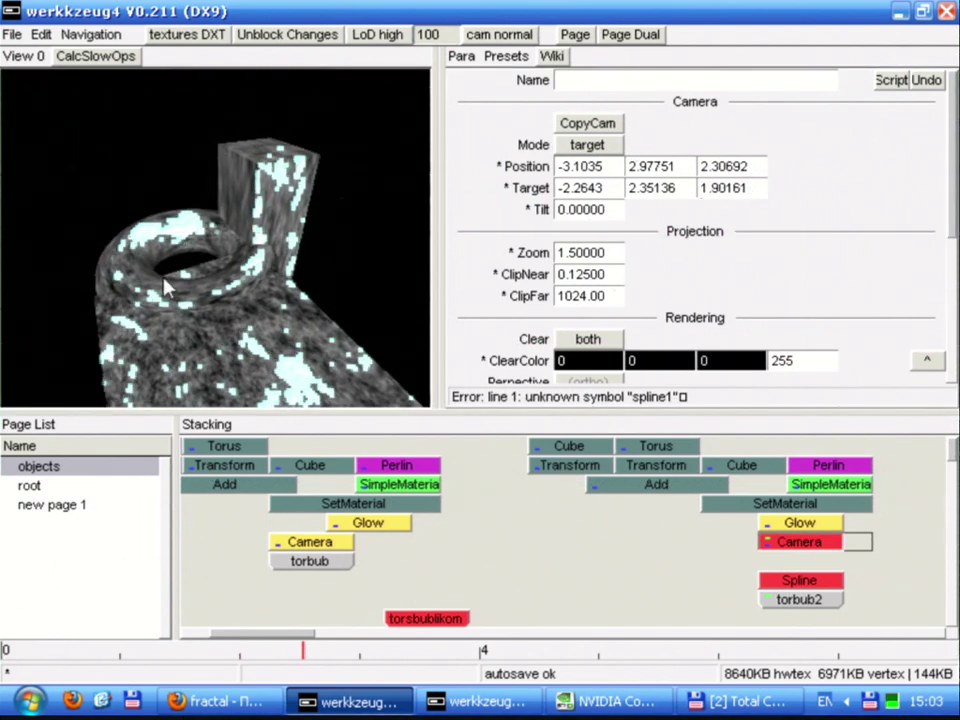
Reframe the scene with the free camera and copy that view into torbub2's Camera position and target
key("s")
key("d")
key("w")
key("a")
left_click_drag(163, 287, 296, 282)
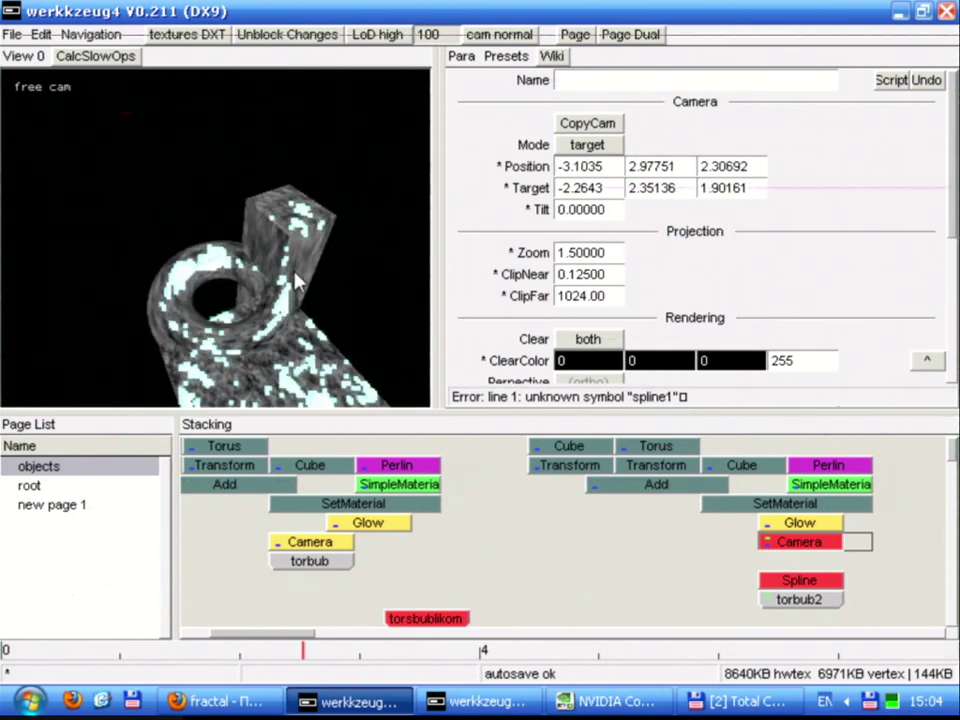
left_click(596, 124)
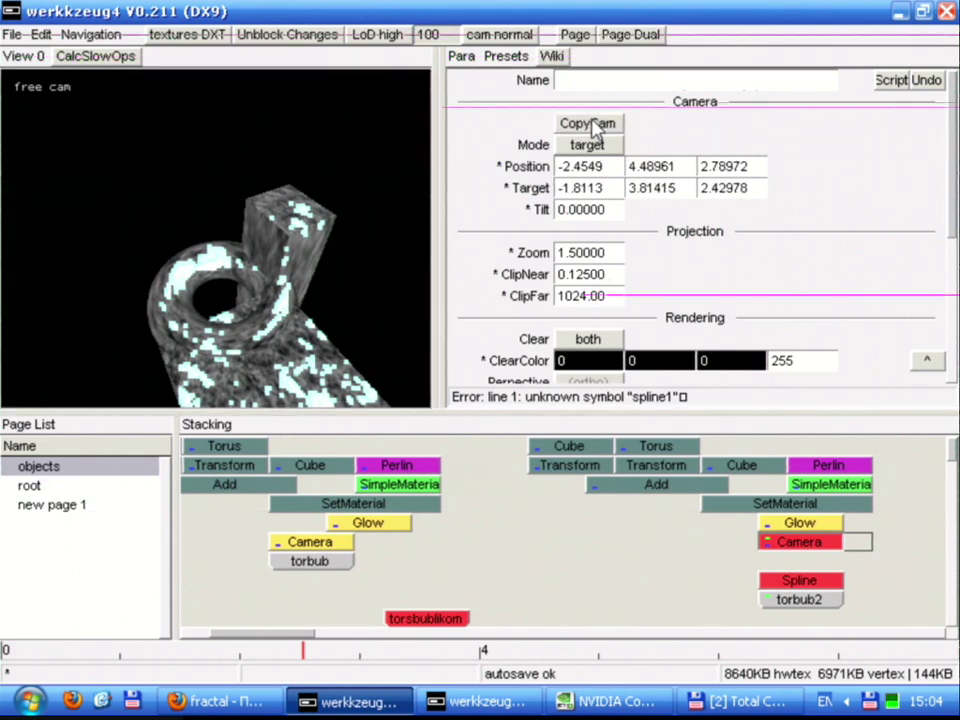
Leave the free camera and compare the Camera parameters of torbub and torbub2
left_click(790, 546)
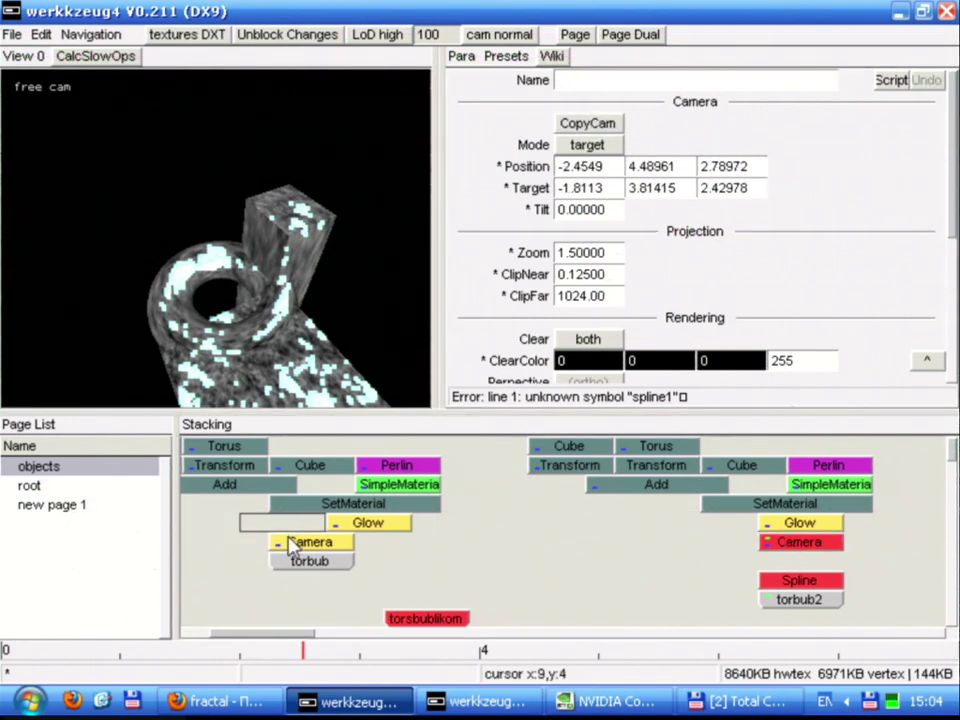
left_click(292, 545)
left_click(788, 546)
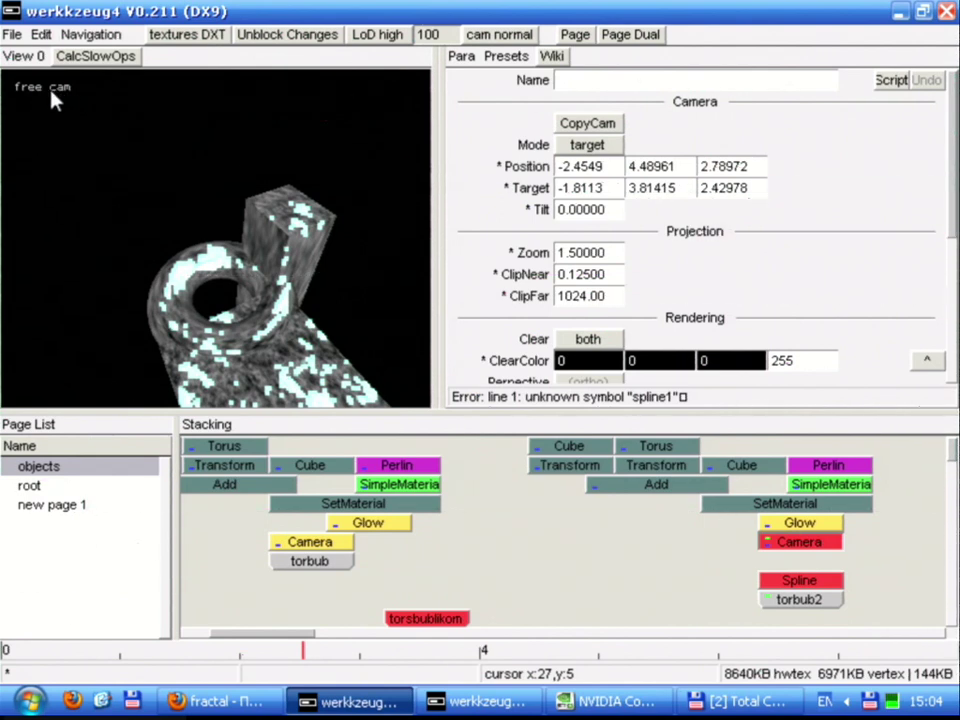
key("f")
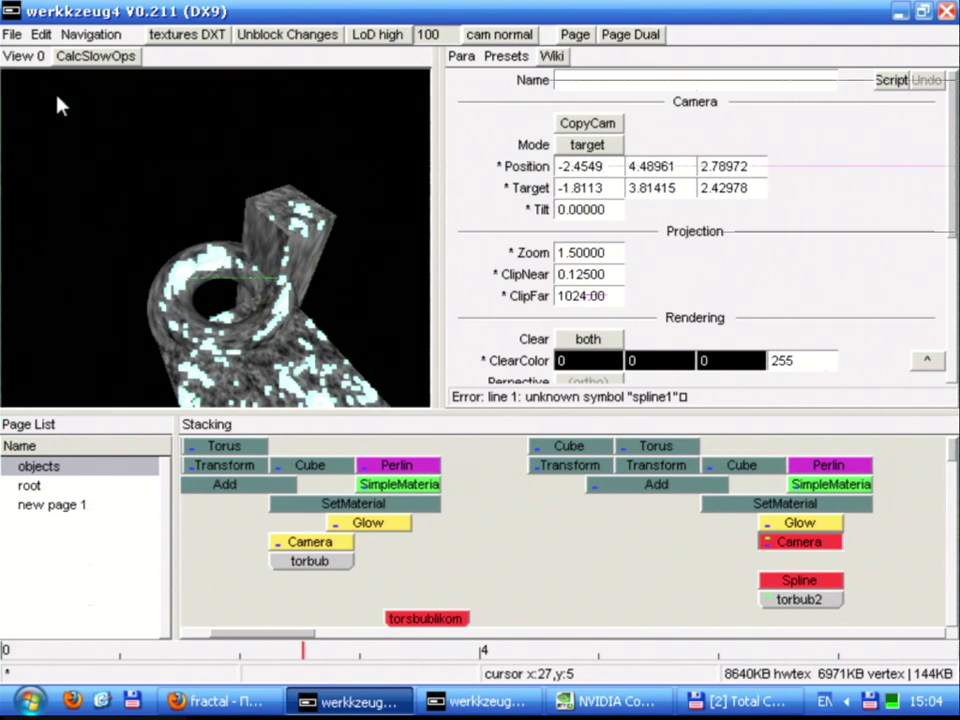
left_click(336, 547)
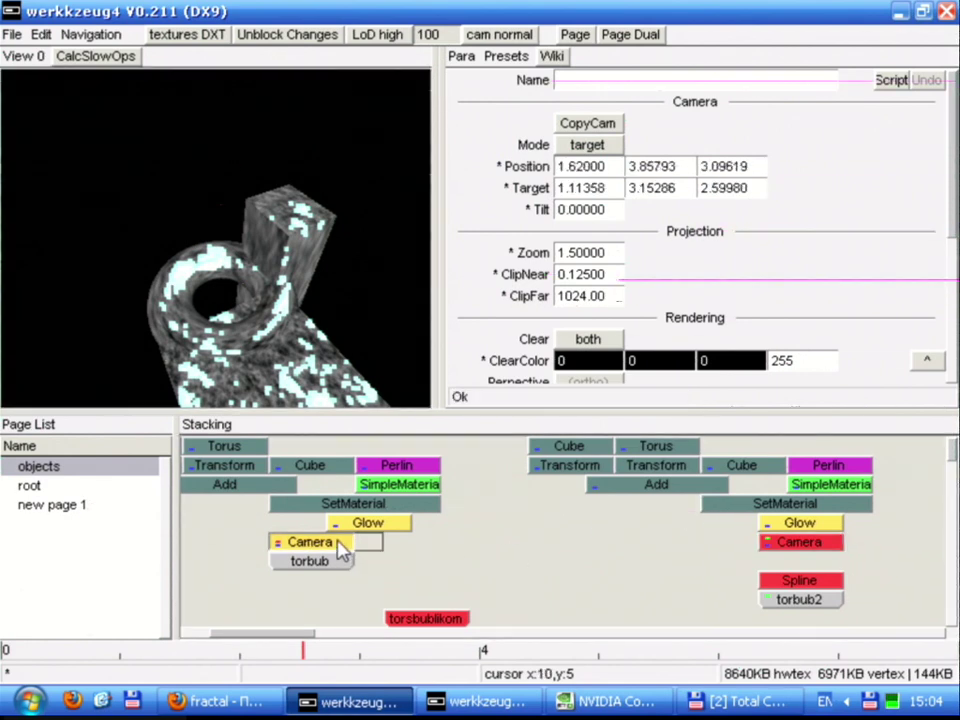
left_click(818, 550)
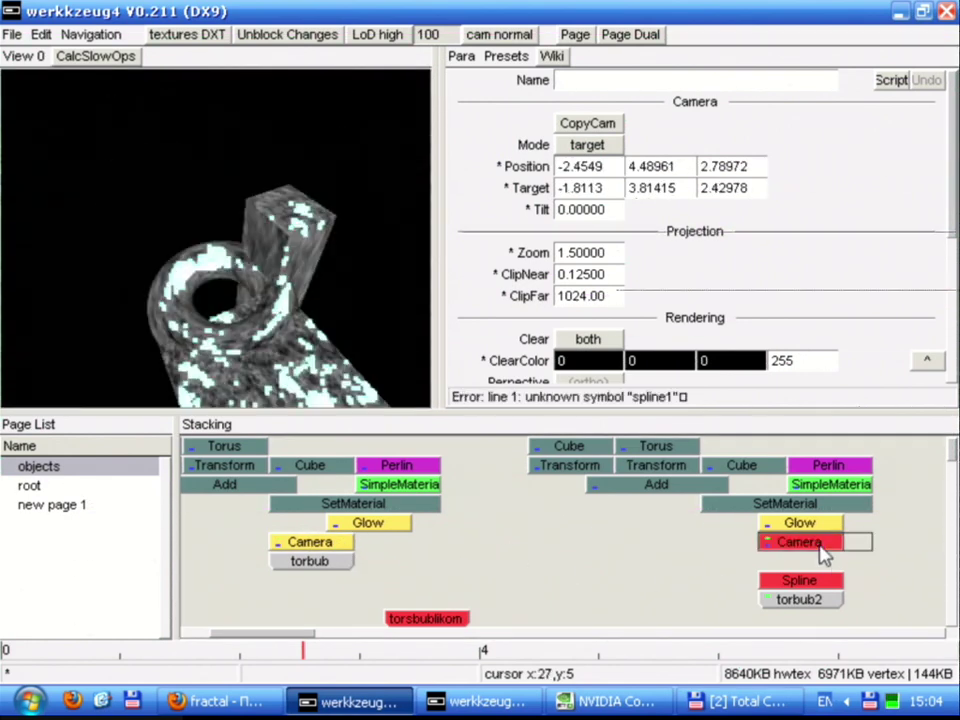
left_click(313, 545)
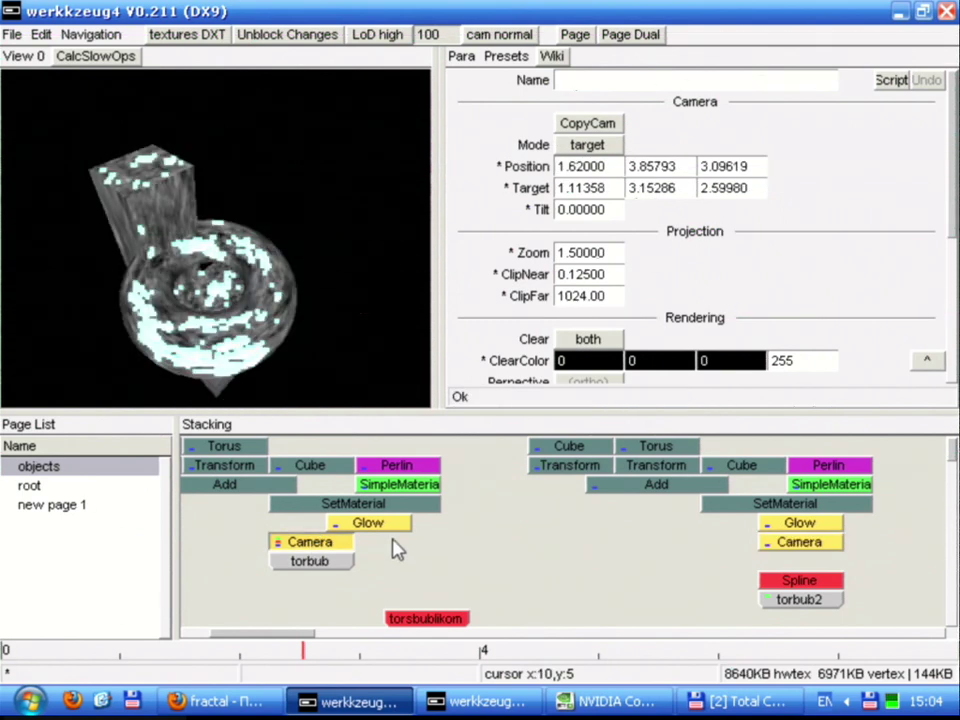
Move the old Spline and torbub2 operators aside to free the space beneath the Camera
left_click(818, 583)
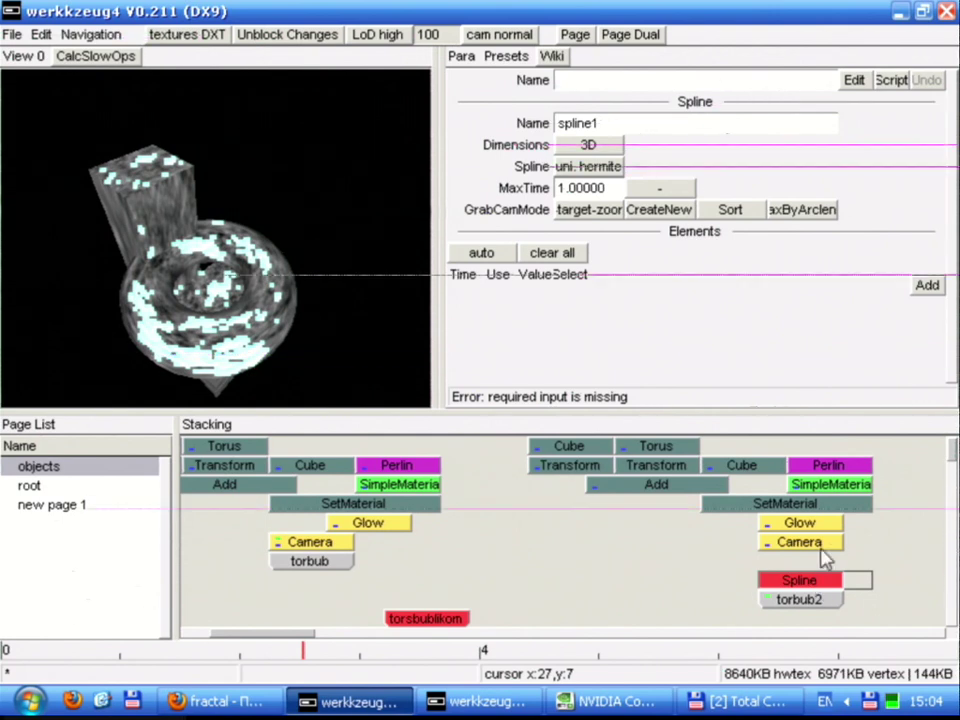
left_click(825, 546)
left_click_drag(769, 594, 677, 602)
left_click(814, 562)
key("a")
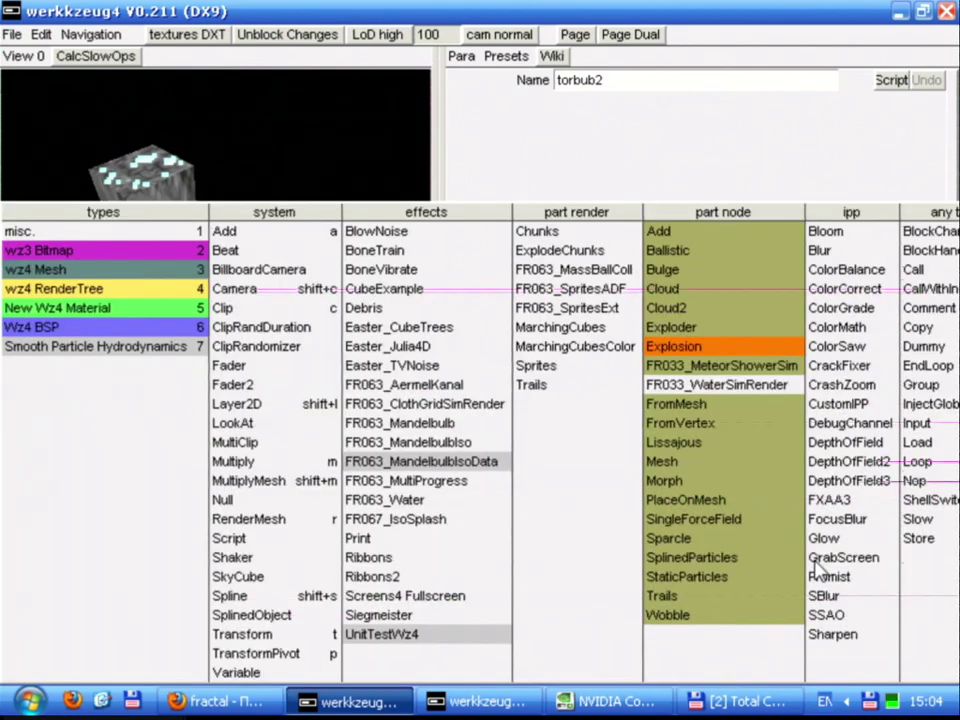
key("s")
left_click(814, 567)
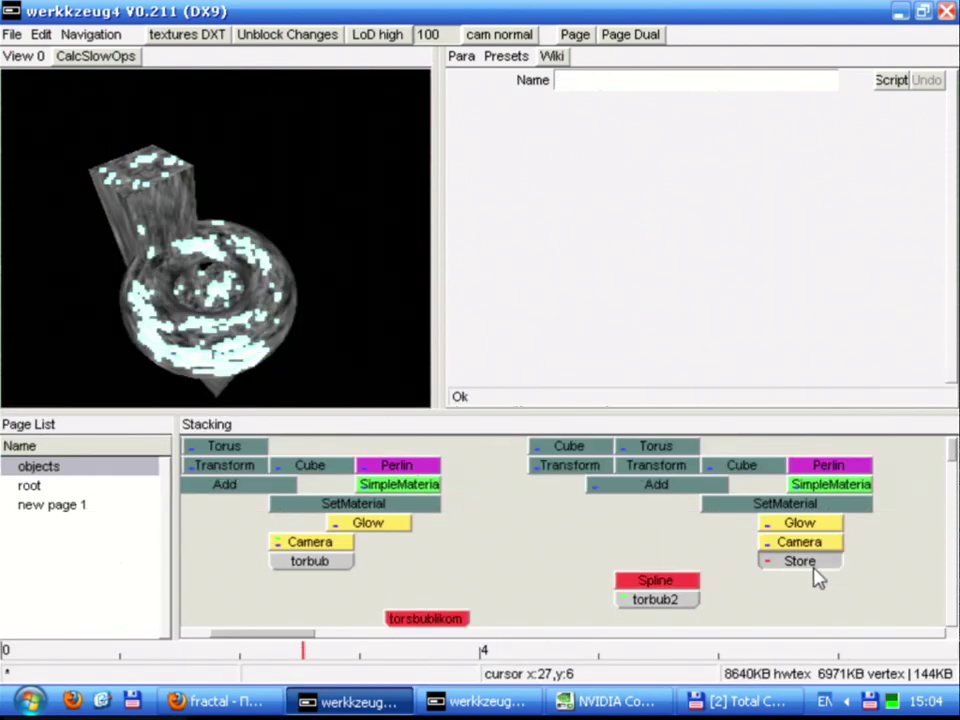
key("Delete")
Add a new Spline operator directly beneath torbub2's Camera, look at its empty curve editor and return to the operator page
right_click(814, 569)
key("shift+s")
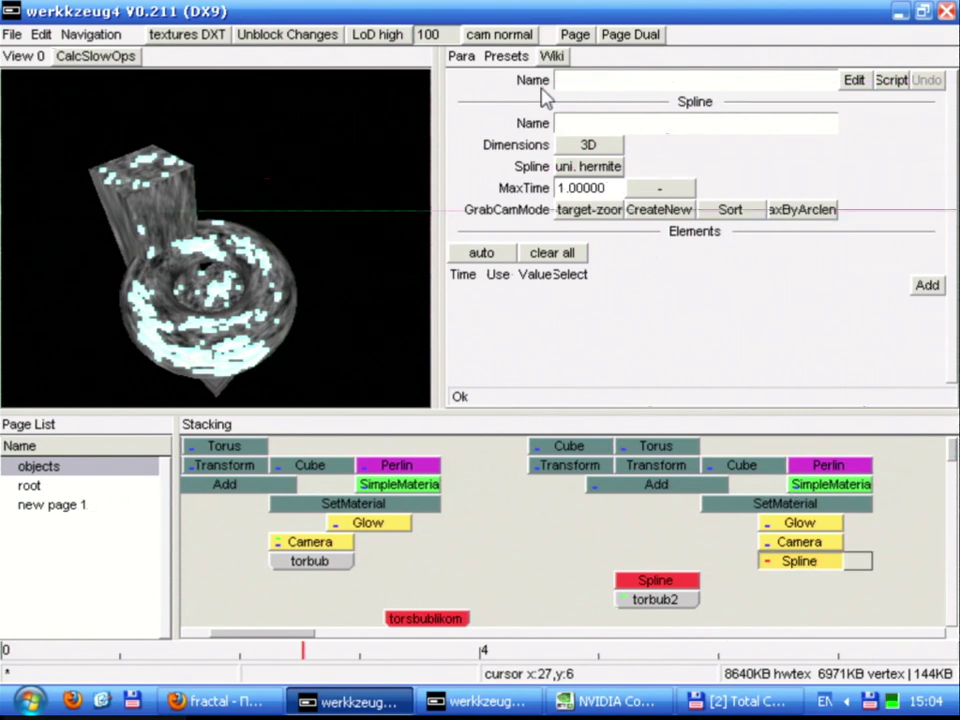
left_click(853, 82)
left_click(857, 88)
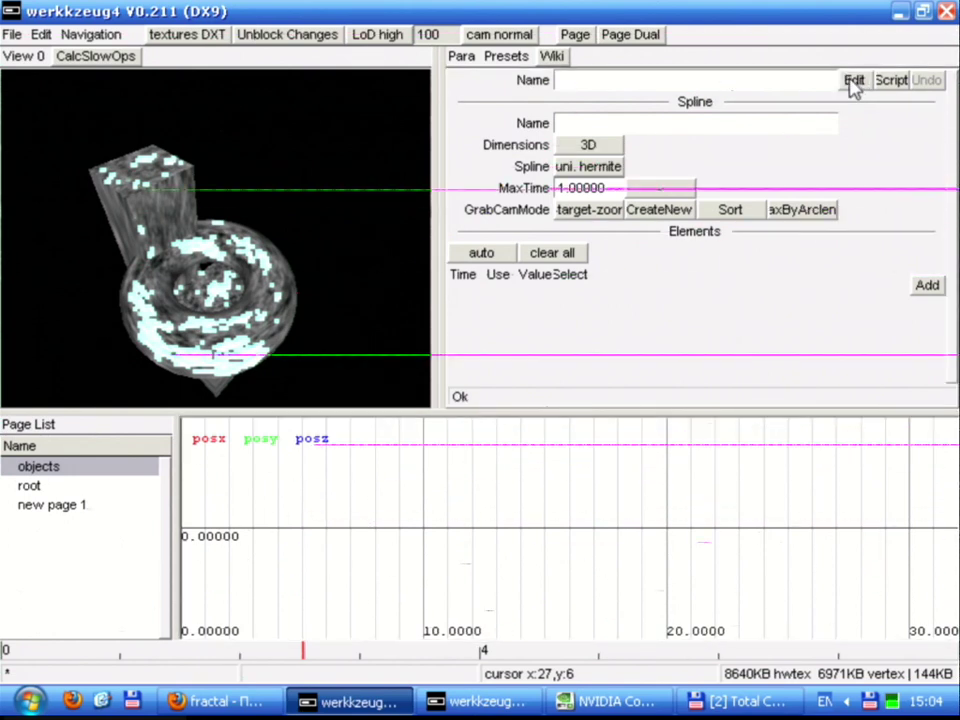
key("F3")
key("F2")
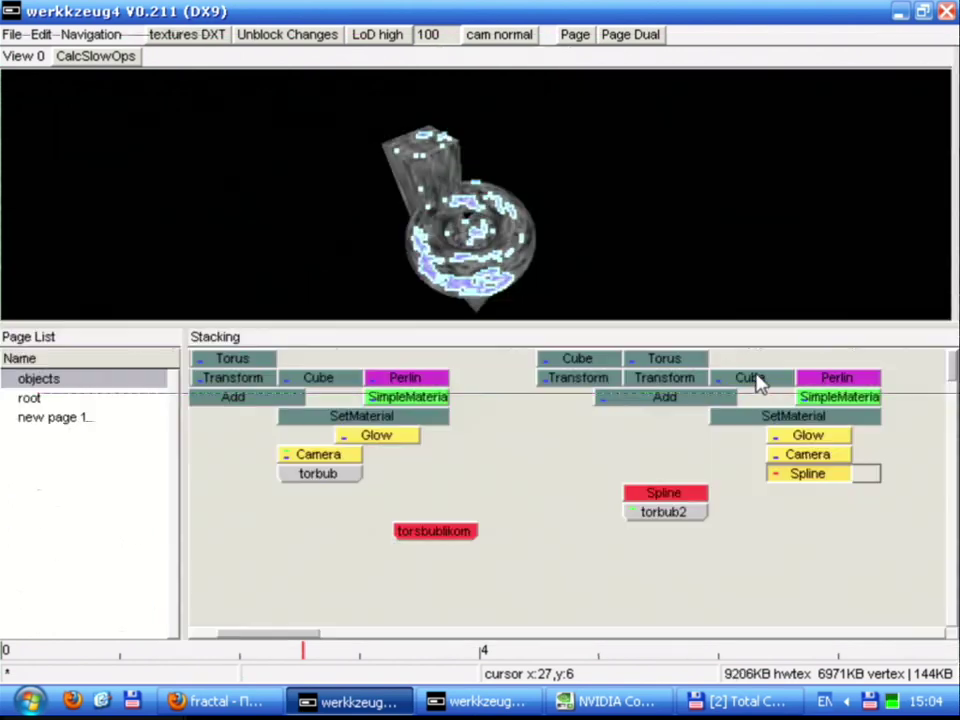
key("F1")
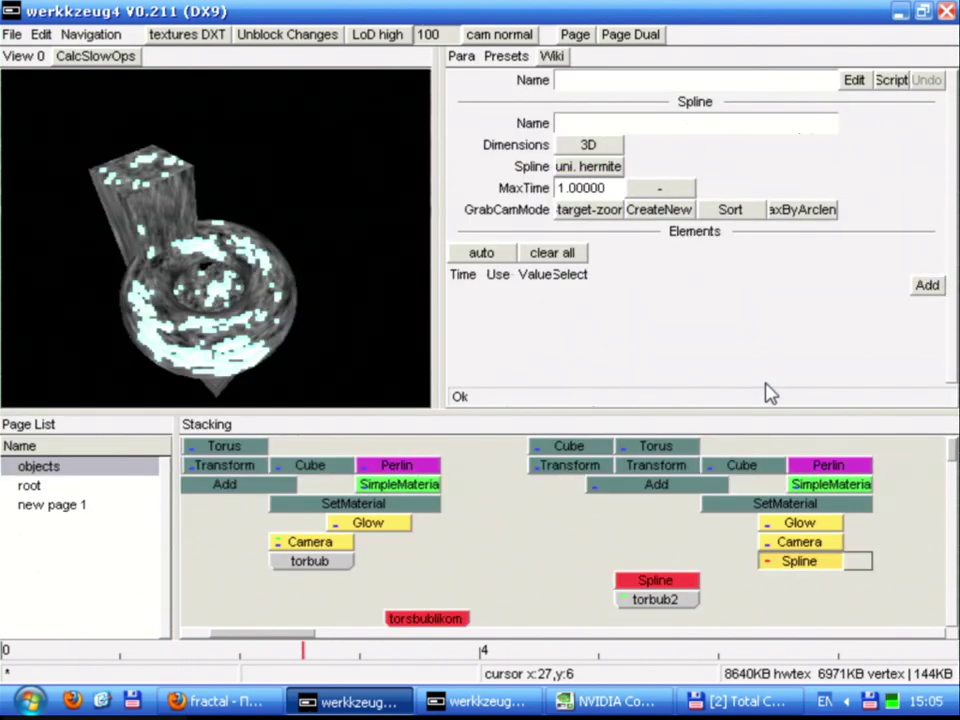
Set the Mode of the Camera above the new Spline to spline and clear its animation script
left_click(801, 544)
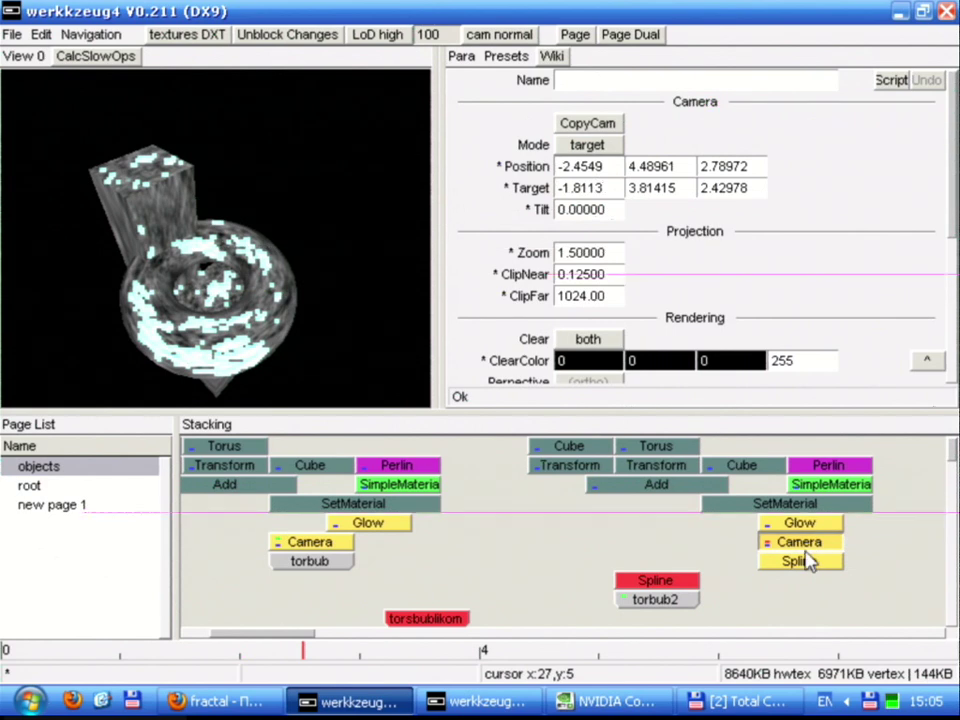
left_click(807, 555)
left_click(813, 545)
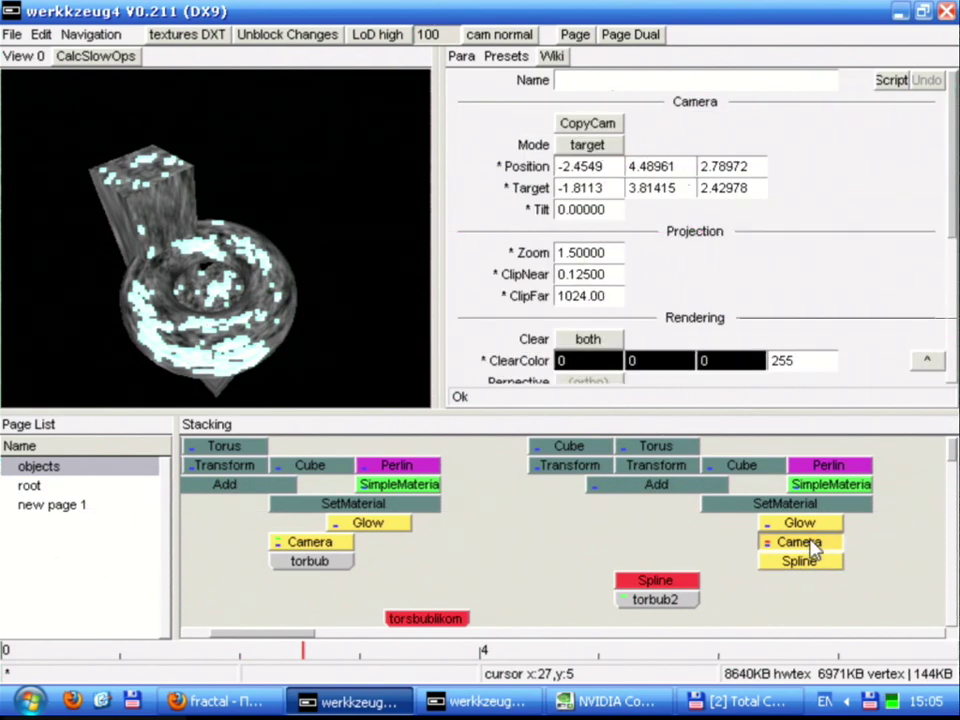
left_click(583, 148)
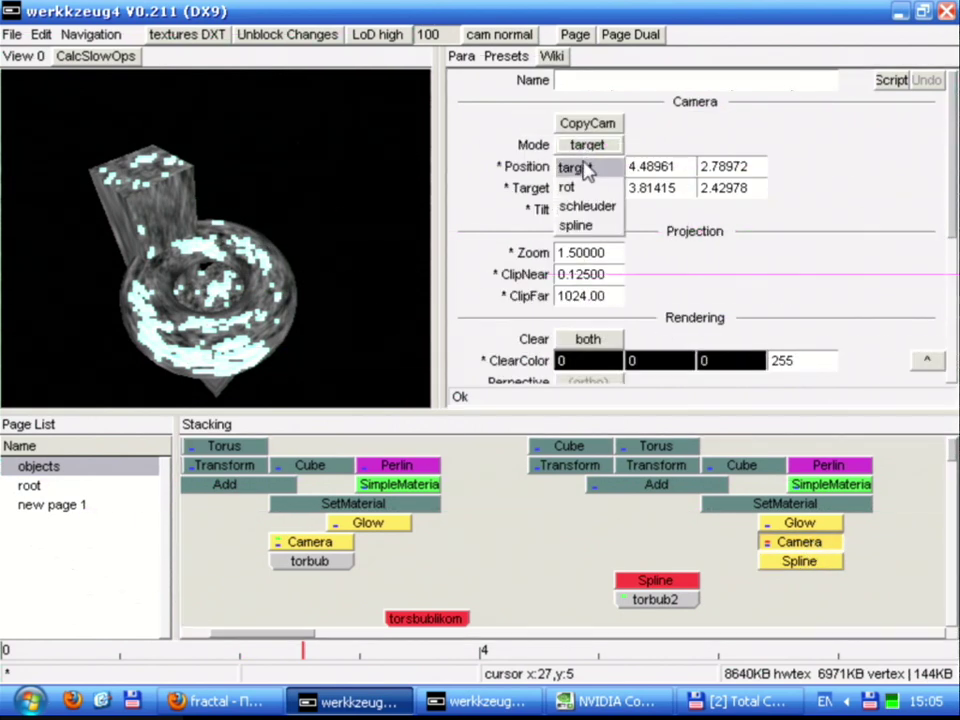
left_click(592, 223)
scroll(770, 326, "down", 5)
left_click_drag(710, 262, 357, 271)
key("Delete")
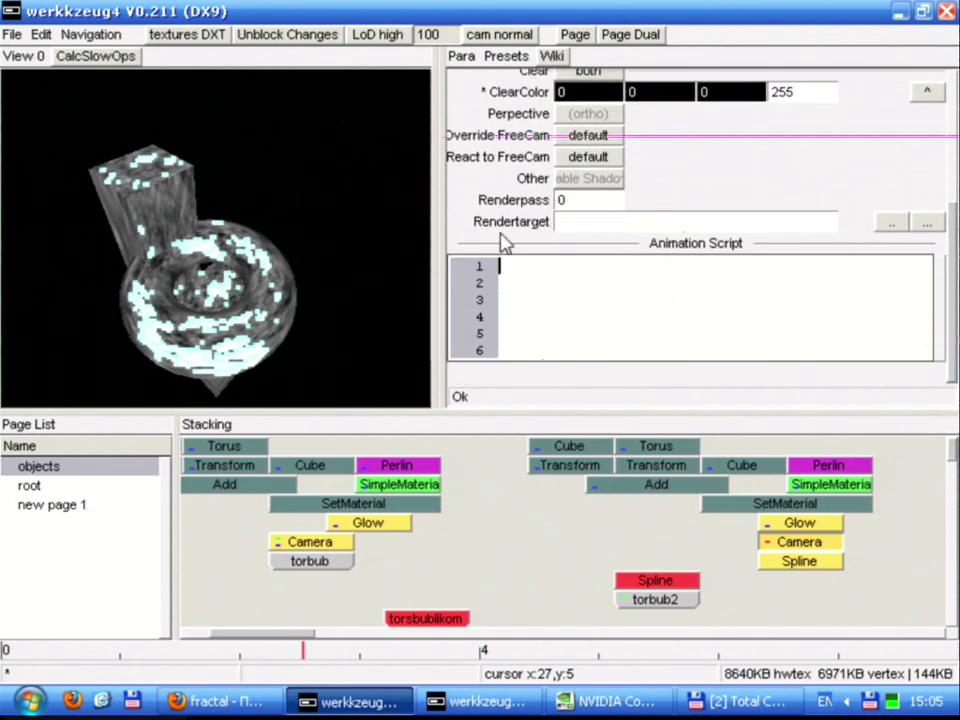
Show the new Spline operator in the viewport and create its X, Y and Z keys with CreateNew
left_click(785, 522)
left_click(790, 546)
double_click(800, 562)
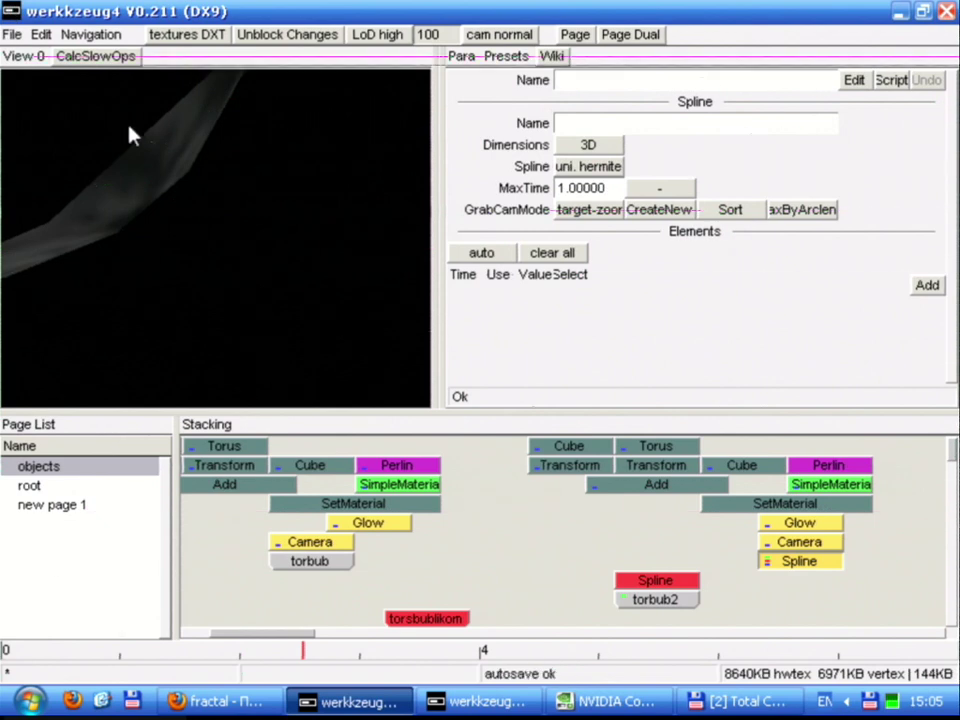
double_click(806, 545)
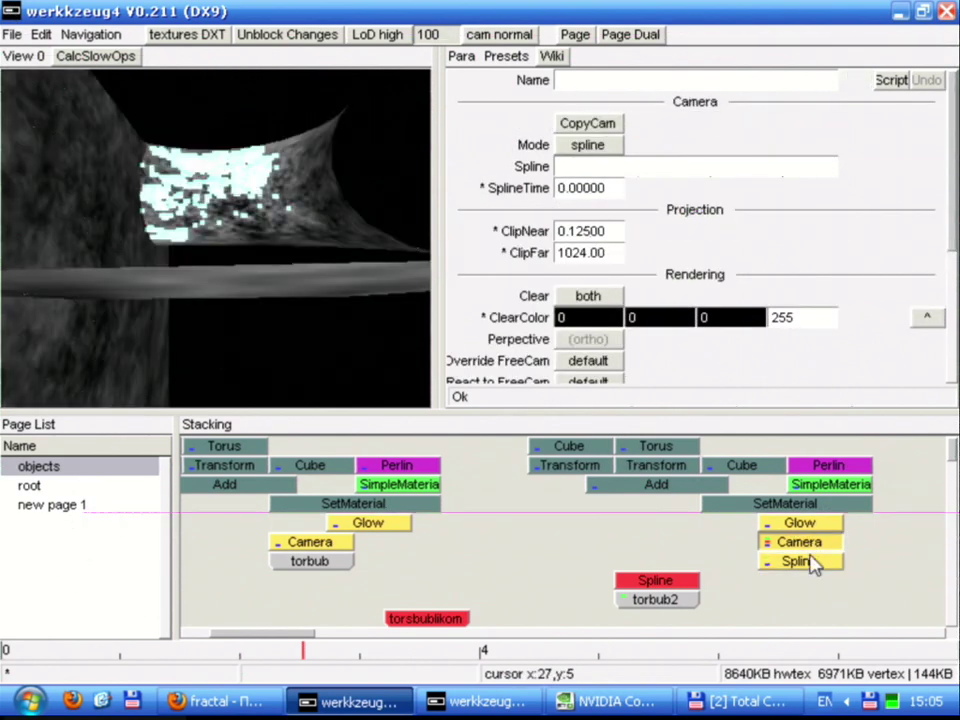
double_click(805, 562)
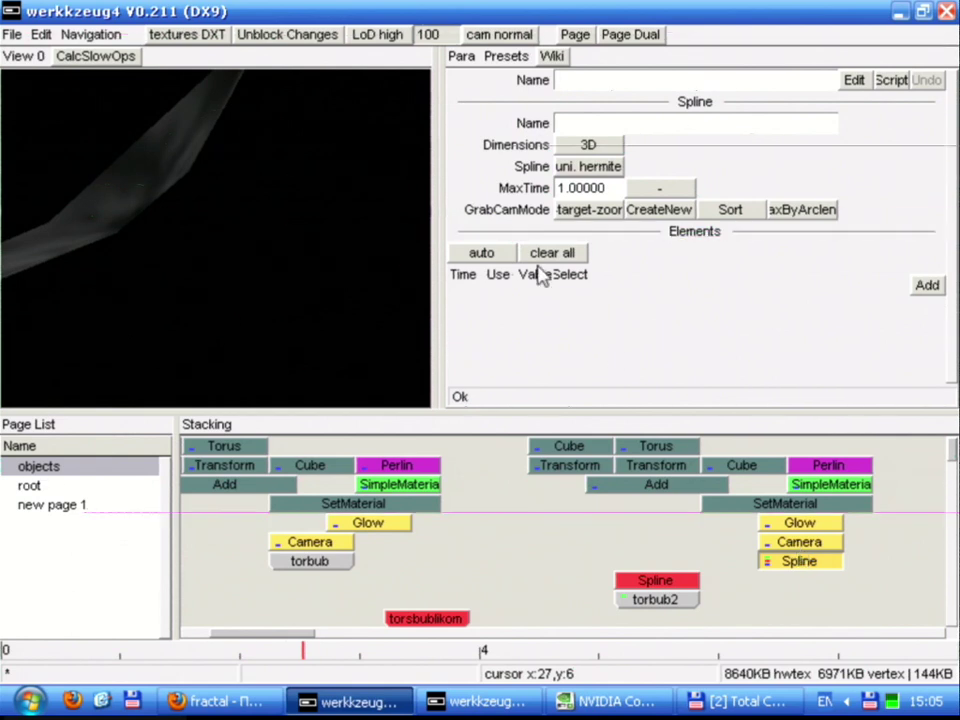
left_click(662, 212)
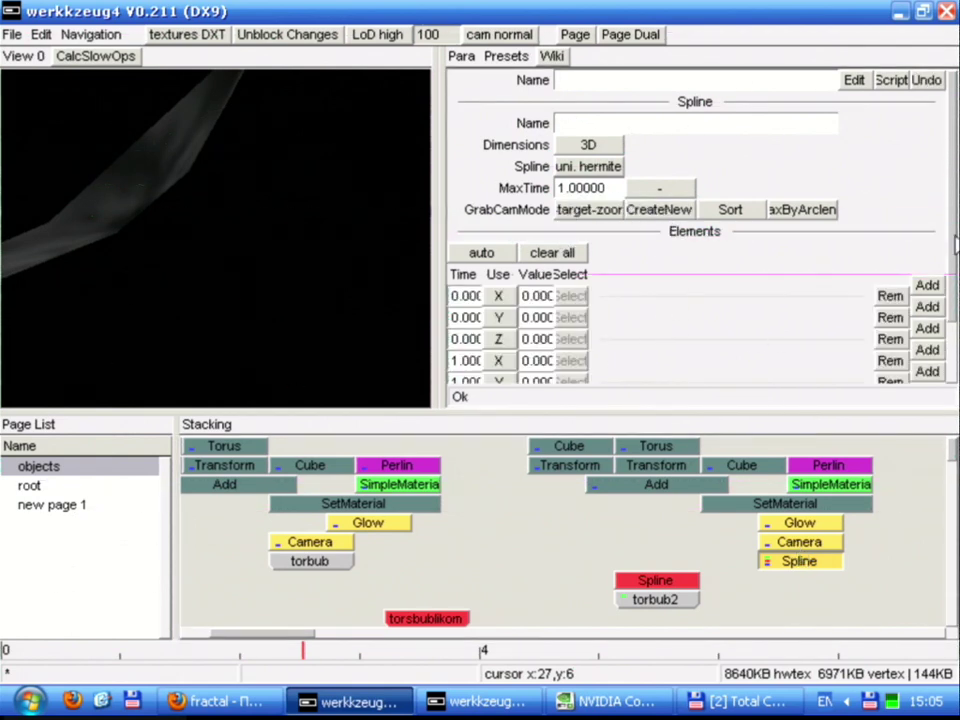
mouse_move(949, 176)
left_mouse_down()
mouse_move(950, 222)
mouse_move(944, 182)
left_mouse_up()
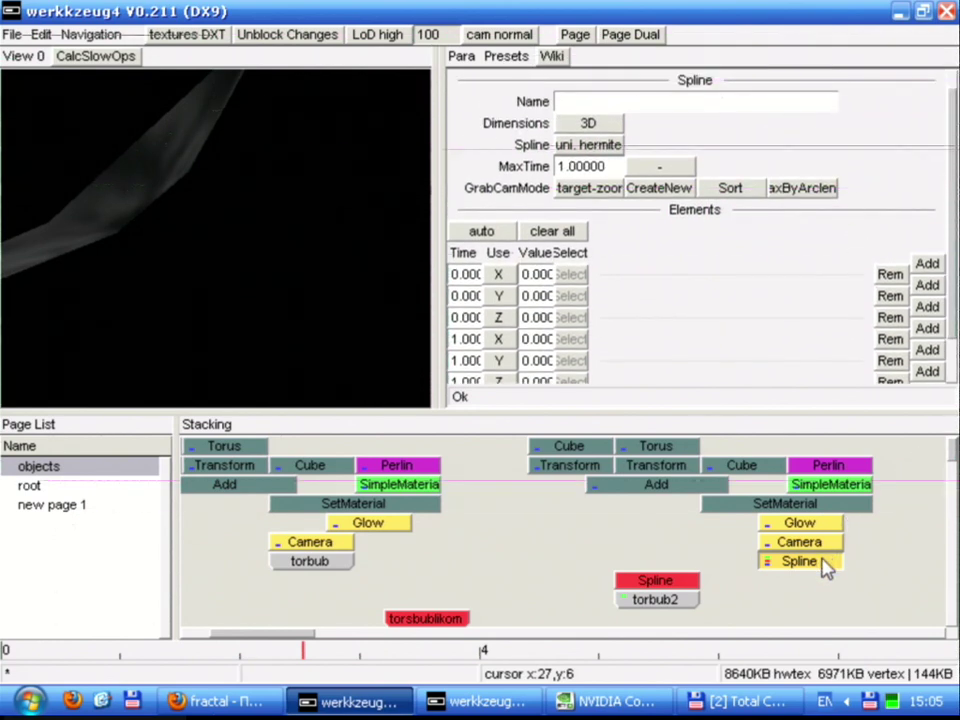
Frame the object with the free camera and set the Spline's keys at time 1 to X 0.44, Y 0.49 and Z 1.15
left_click(622, 189)
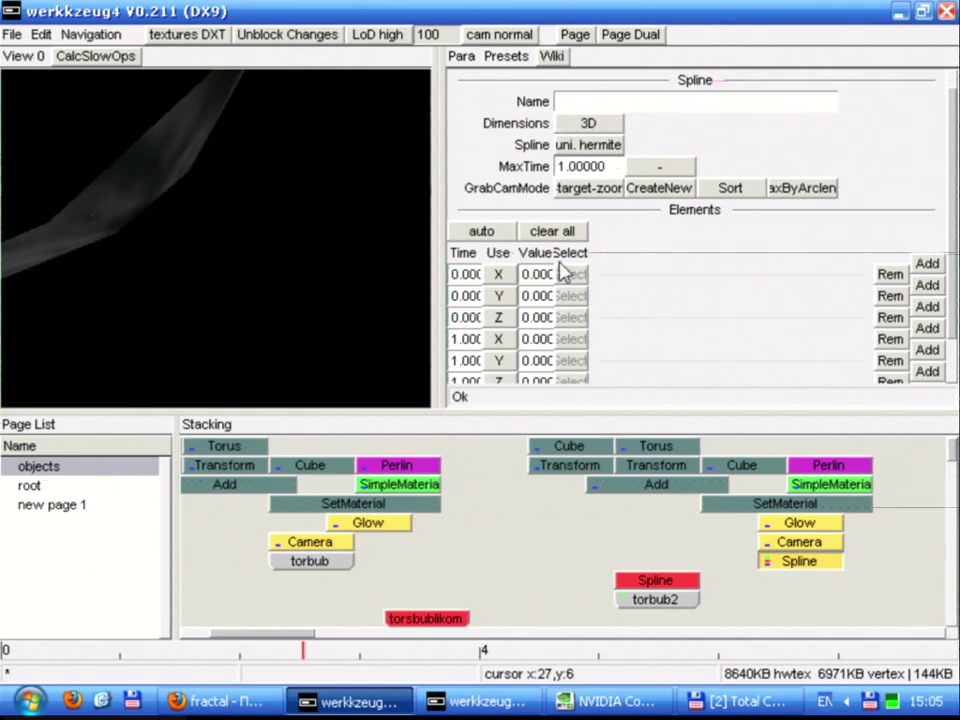
key("space")
left_click_drag(317, 232, 435, 272)
key("s")
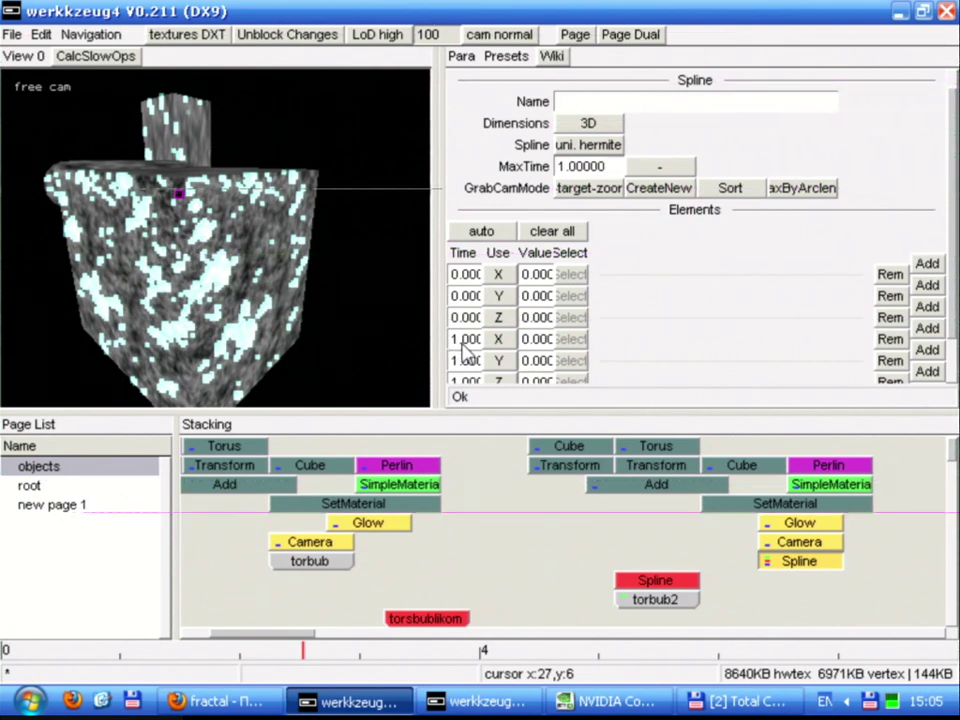
left_click_drag(273, 253, 232, 233)
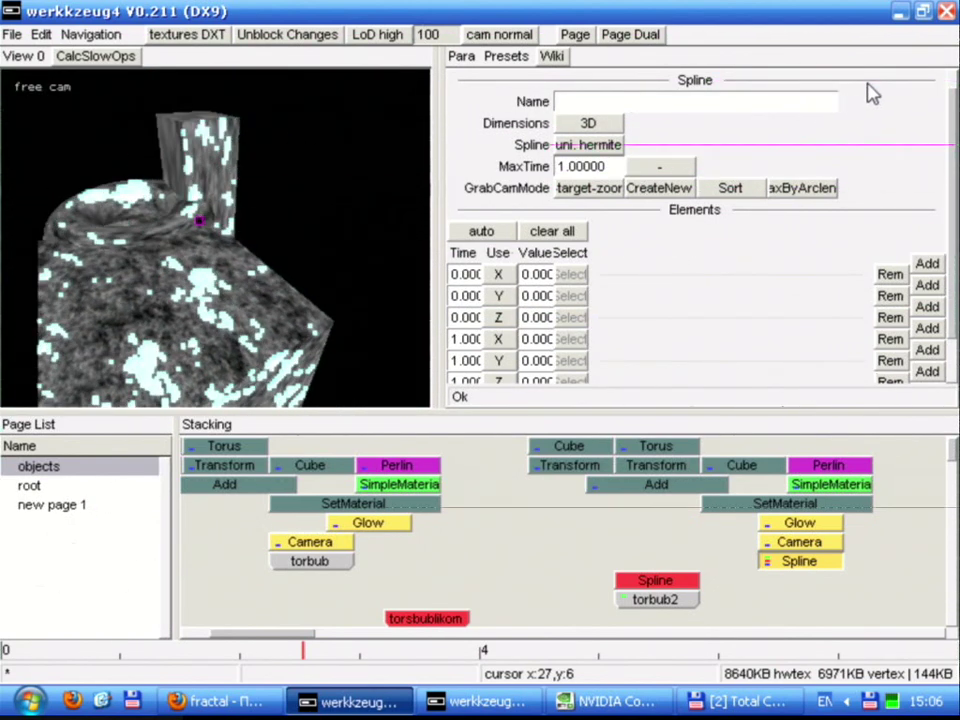
mouse_move(530, 346)
left_mouse_down()
mouse_move(606, 345)
mouse_move(540, 362)
mouse_move(617, 380)
left_mouse_up()
left_click_drag(749, 373, 744, 373)
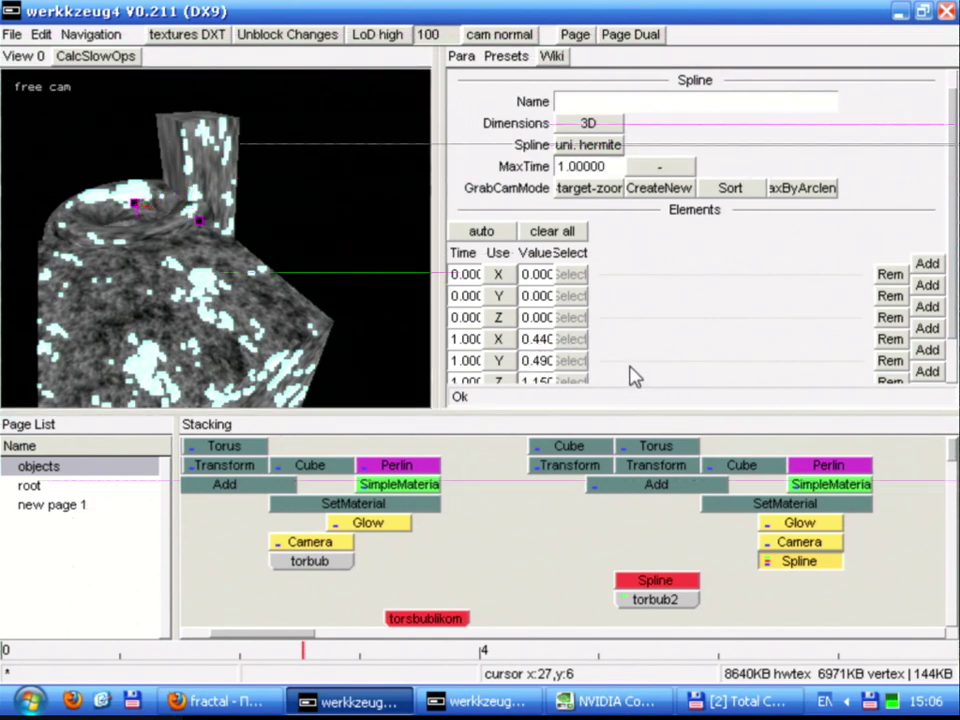
key("h")
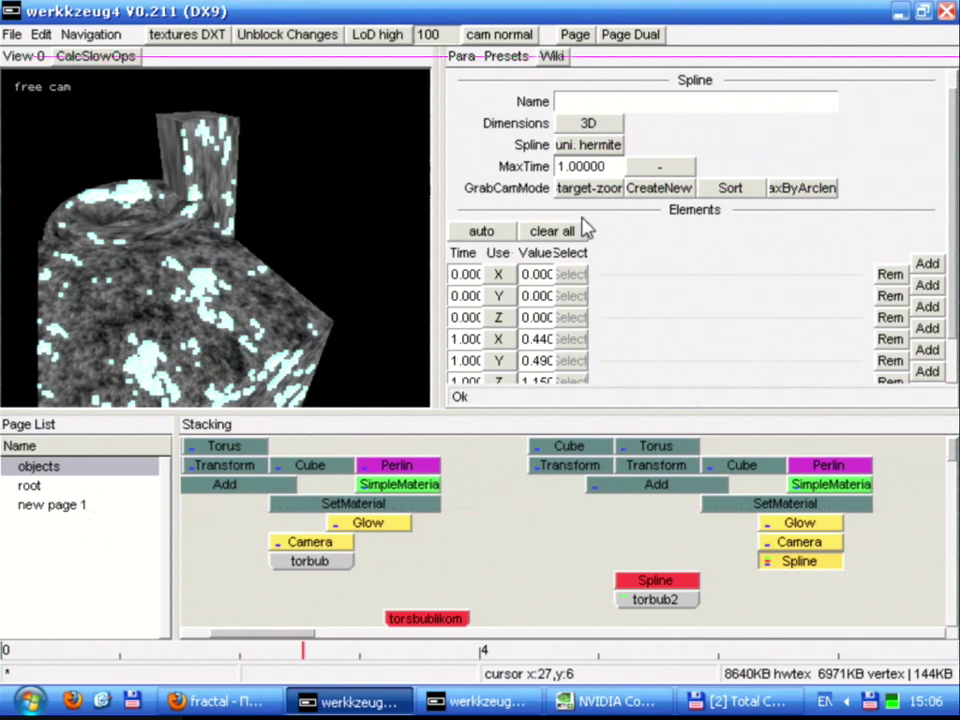
Open the Spline's curve editor and raise the end keys of posy to about 0.79 and posx to about 0.6
left_click_drag(953, 122, 954, 91)
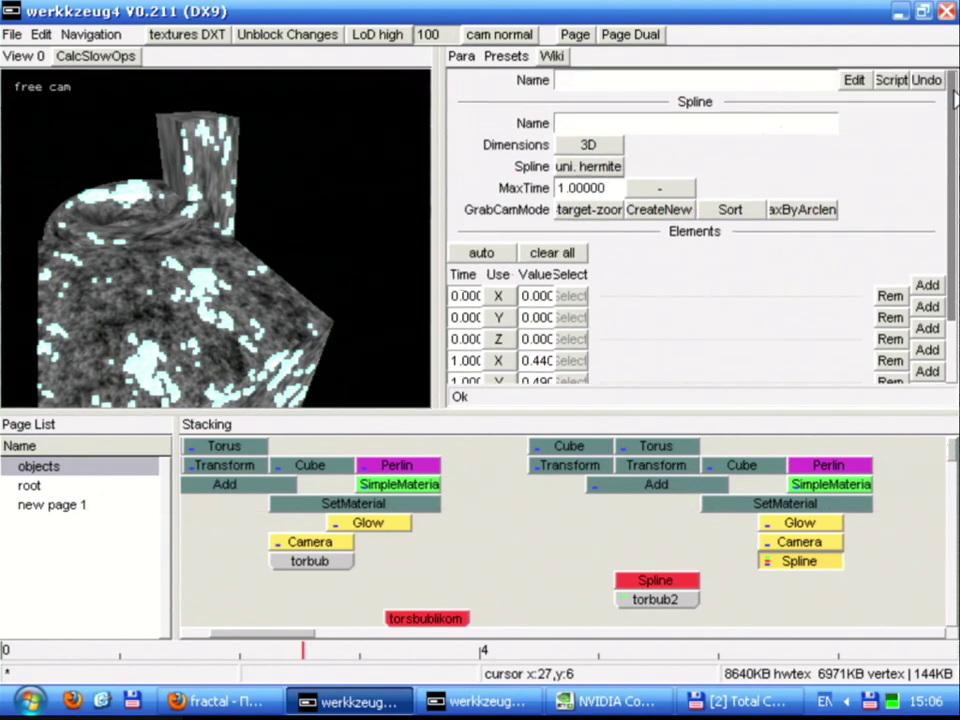
left_click(858, 80)
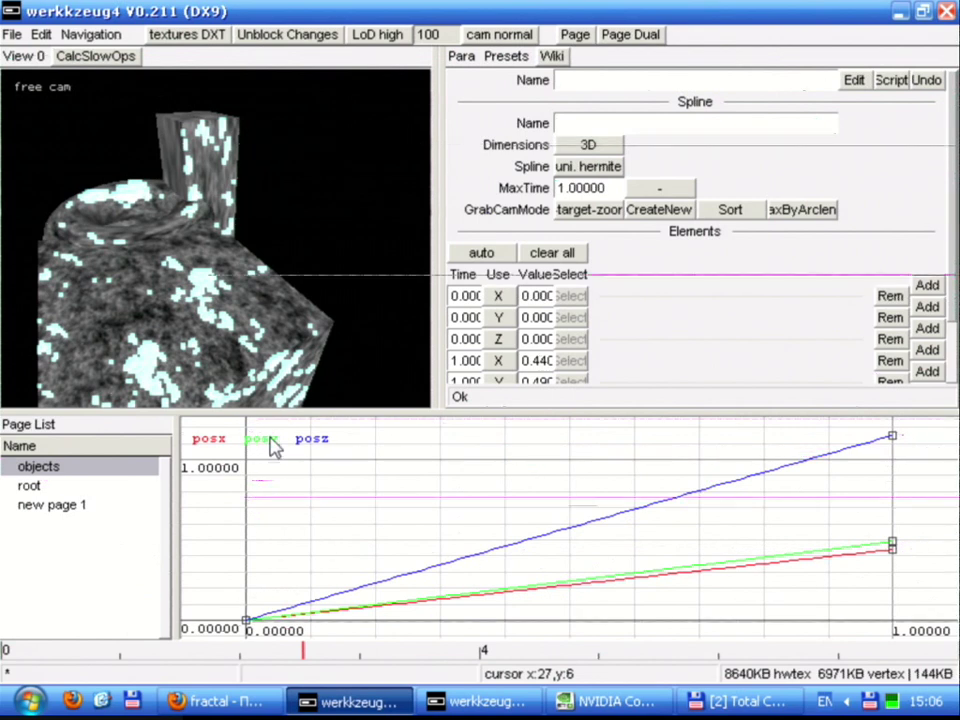
left_click_drag(890, 544, 896, 494)
left_click_drag(896, 549, 893, 527)
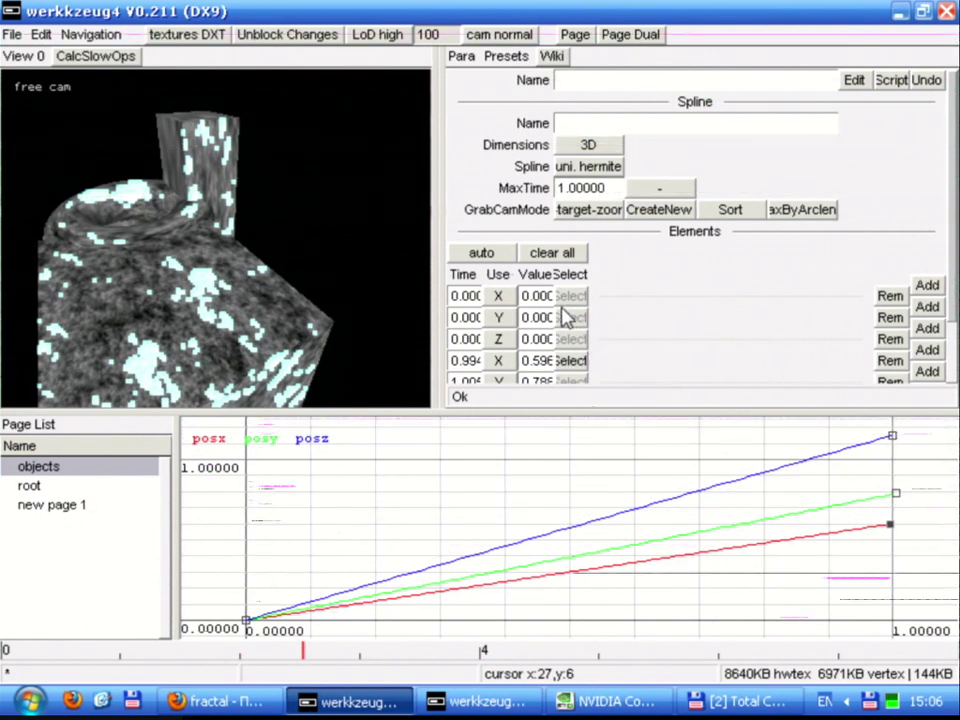
Reposition the Spline's first key in the viewport to about X 0.64, Y -2.63, Z -1.75
left_click_drag(280, 245, 10, 160)
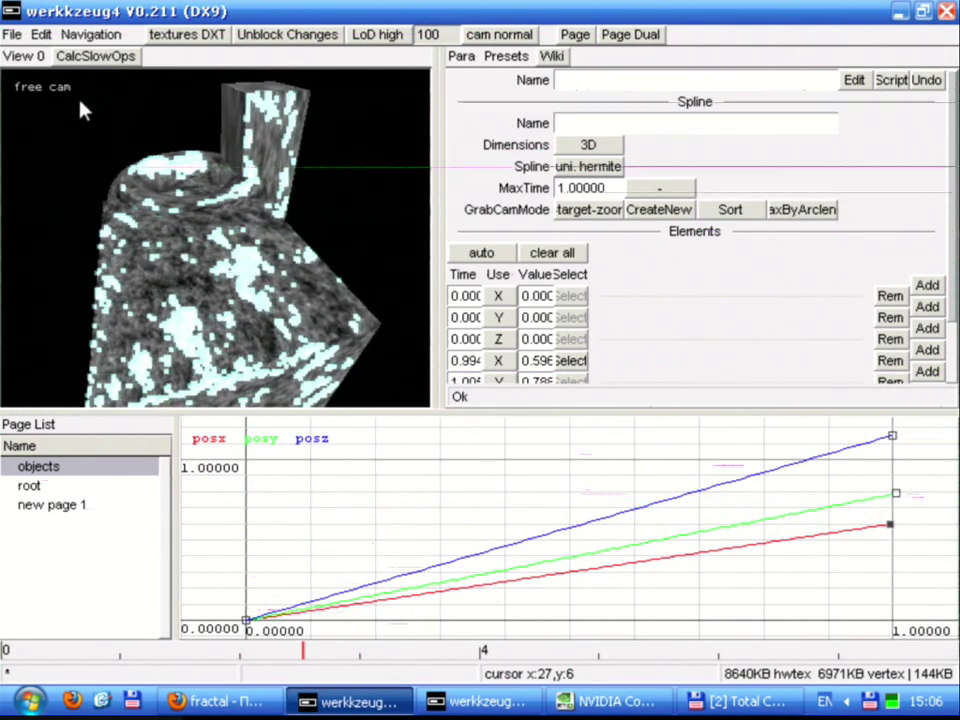
mouse_move(235, 214)
left_mouse_down()
mouse_move(322, 222)
mouse_move(343, 214)
mouse_move(321, 214)
mouse_move(338, 192)
mouse_move(414, 197)
mouse_move(497, 171)
mouse_move(542, 178)
left_mouse_up()
mouse_move(115, 186)
left_mouse_down()
mouse_move(282, 190)
mouse_move(333, 227)
mouse_move(274, 201)
mouse_move(196, 193)
left_mouse_up()
key("a")
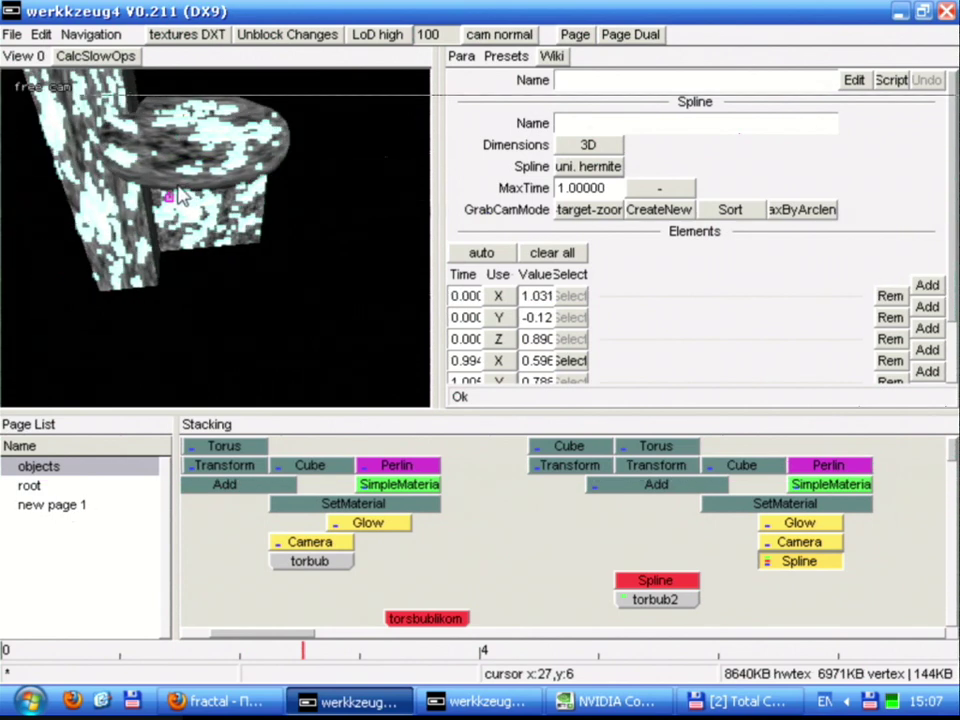
left_click_drag(170, 200, 32, 328)
left_click_drag(48, 247, 252, 248)
right_click_drag(255, 258, 19, 175)
key("w")
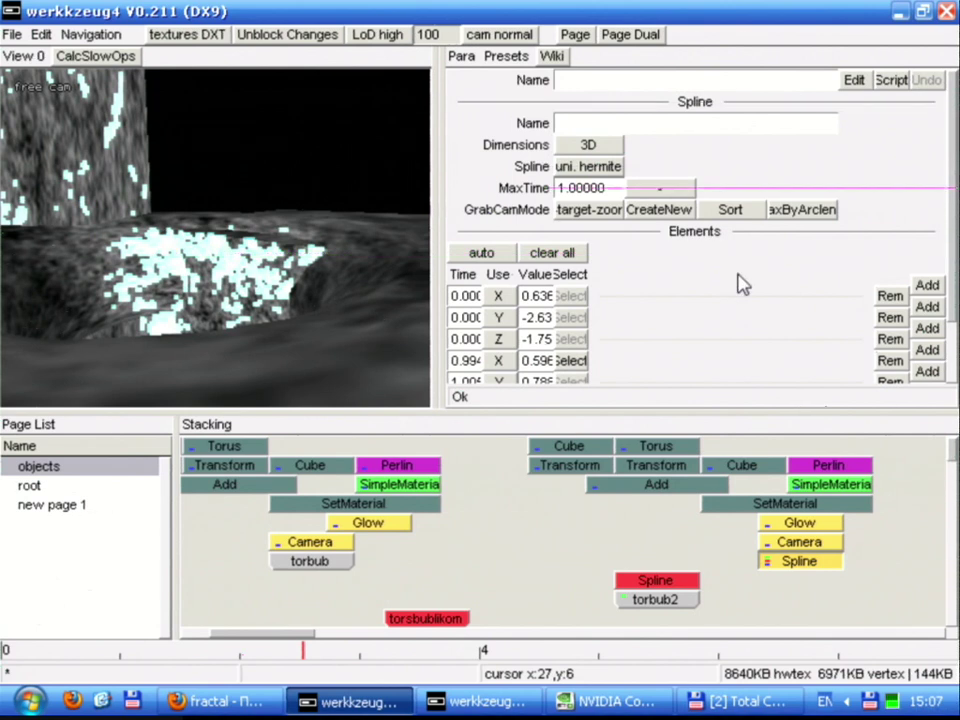
Clear all Spline keys, recreate them with CreateNew, and place the time 1 key at about X -2.19, Y 0.47, Z 0.56
left_click(568, 253)
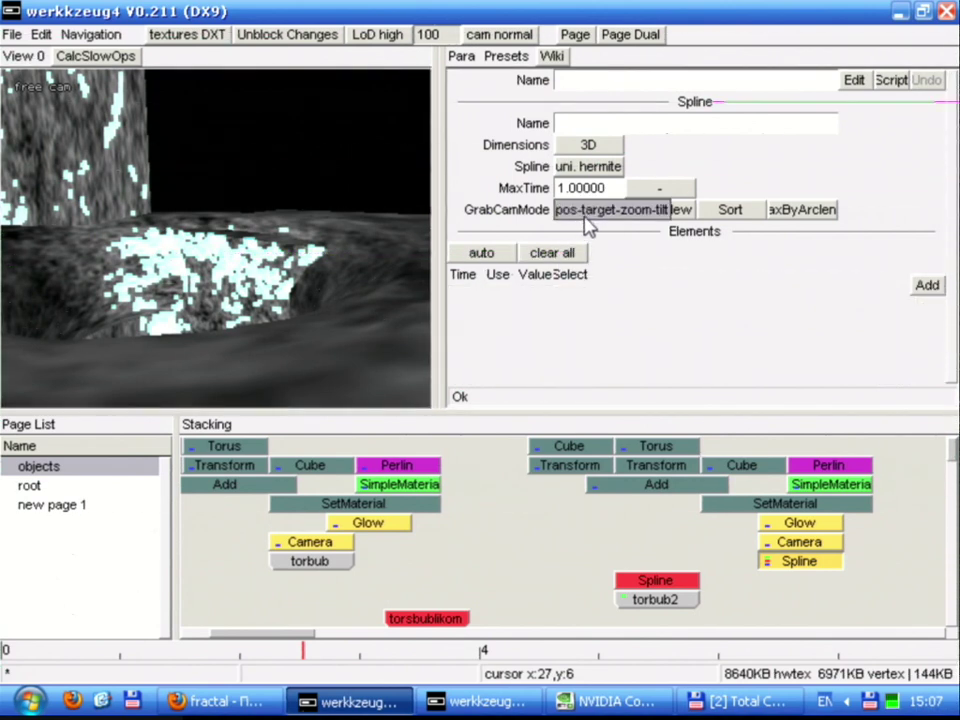
left_click(633, 214)
mouse_move(163, 246)
left_mouse_down()
mouse_move(115, 272)
mouse_move(95, 248)
mouse_move(72, 255)
mouse_move(108, 300)
mouse_move(220, 297)
left_mouse_up()
key("w")
left_click_drag(369, 259, 369, 244)
key("s")
left_click_drag(275, 294, 391, 321)
left_click_drag(598, 408, 587, 508)
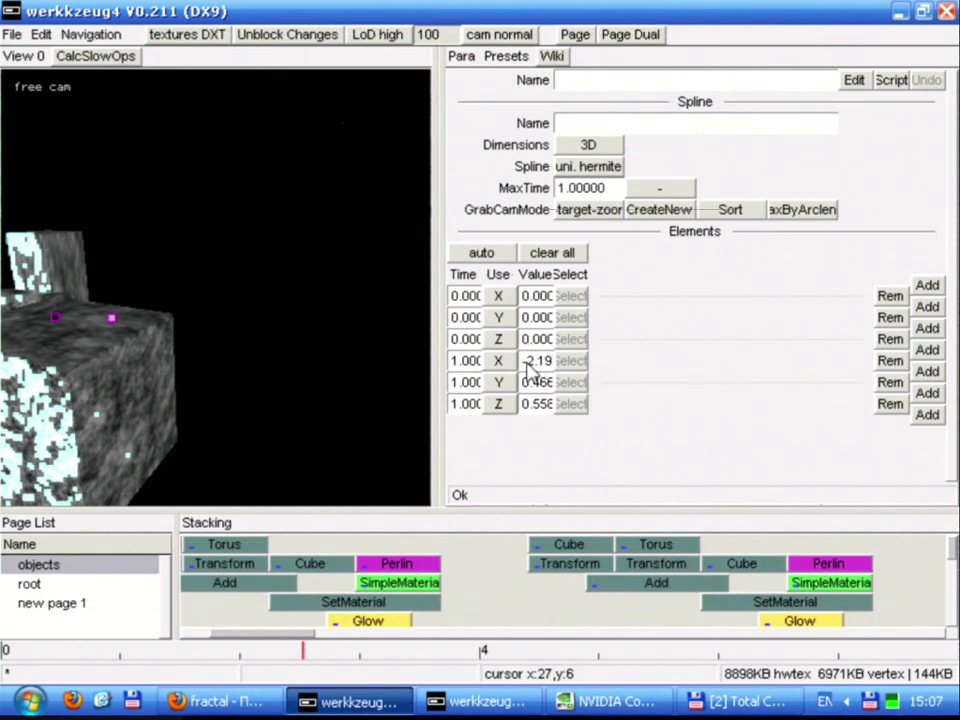
Reposition the Spline's end key to about X -3.33, Y 0.47, Z -1.79 and its first key to about X 0.24, Y 0.88, Z -2.14
left_click_drag(119, 315, 4, 270)
right_click_drag(58, 301, 144, 301)
left_click_drag(142, 299, 247, 343)
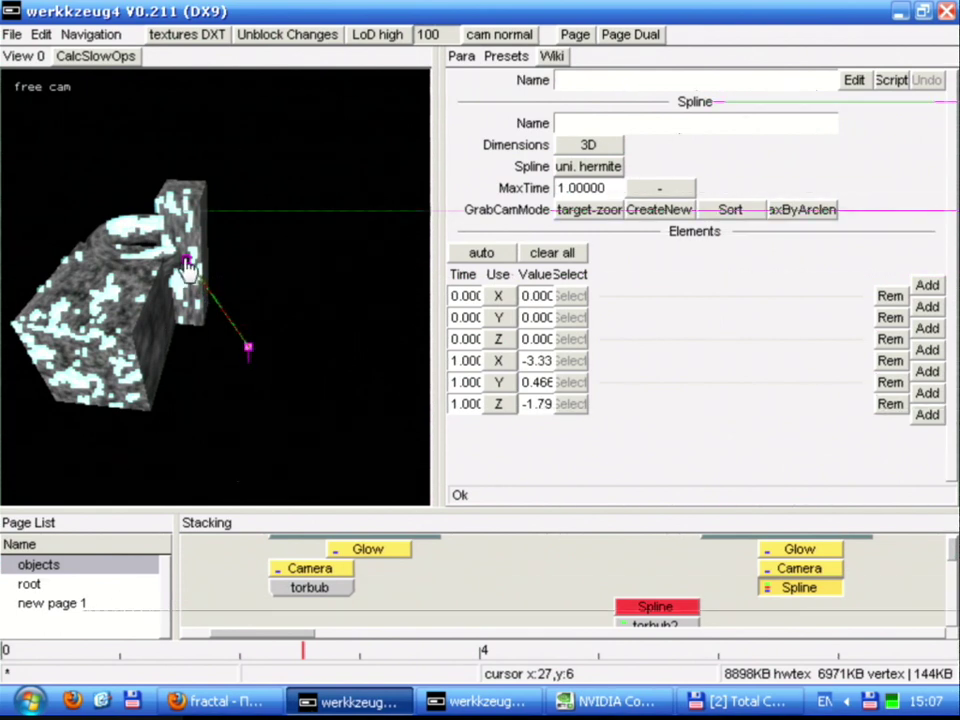
left_click_drag(228, 243, 267, 230)
right_click_drag(310, 293, 226, 291)
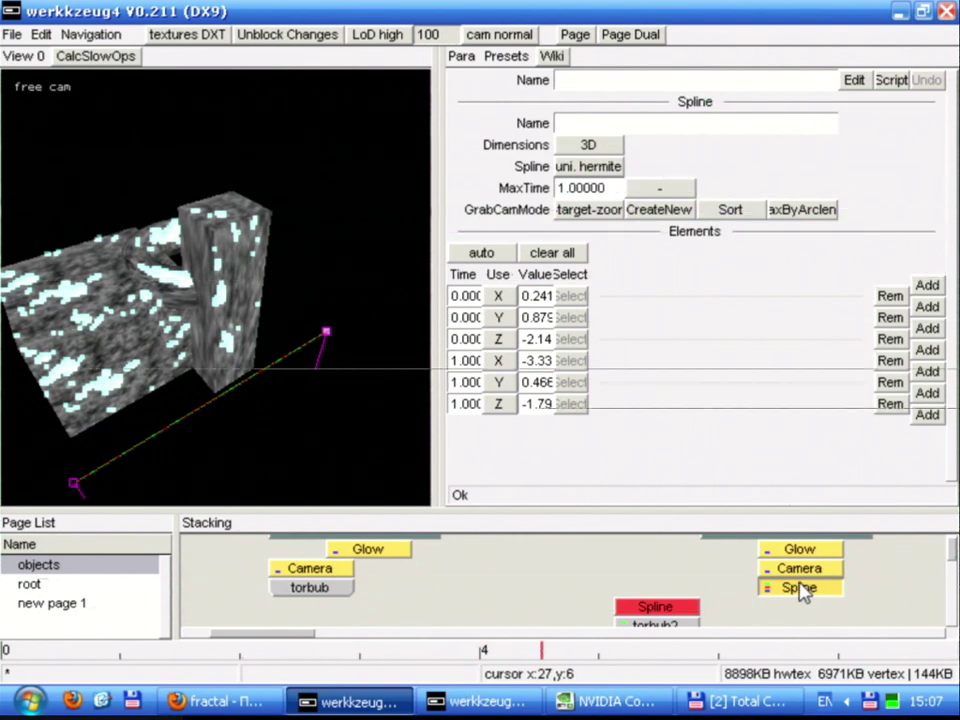
Preview the camera's own view from the start of the timeline and return to the free camera with the whole path in view
key("f")
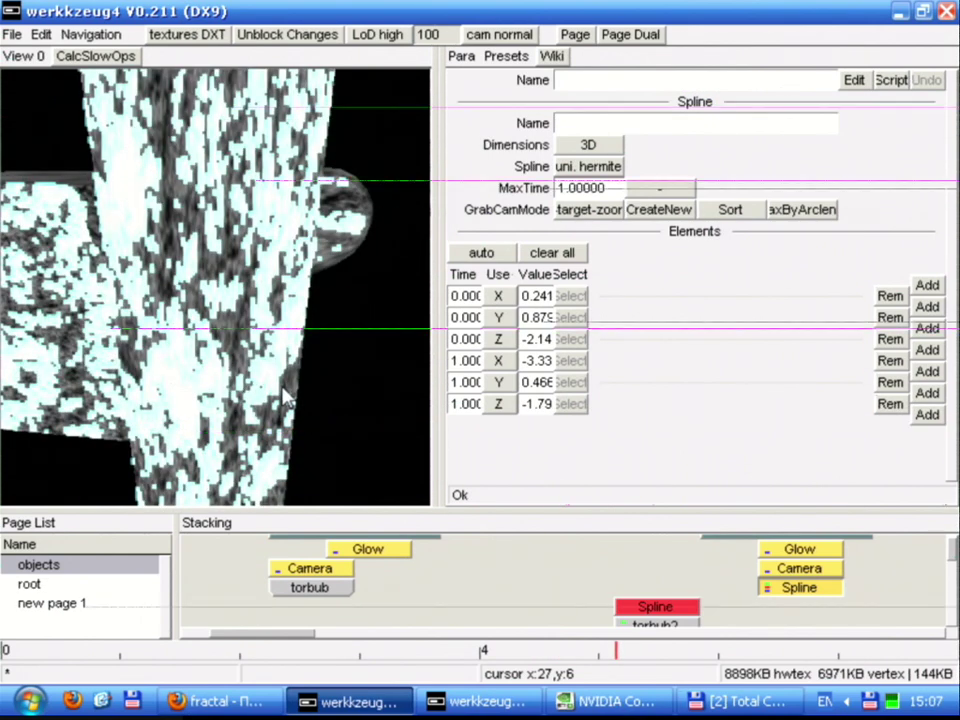
left_click(832, 600)
left_click(5, 650)
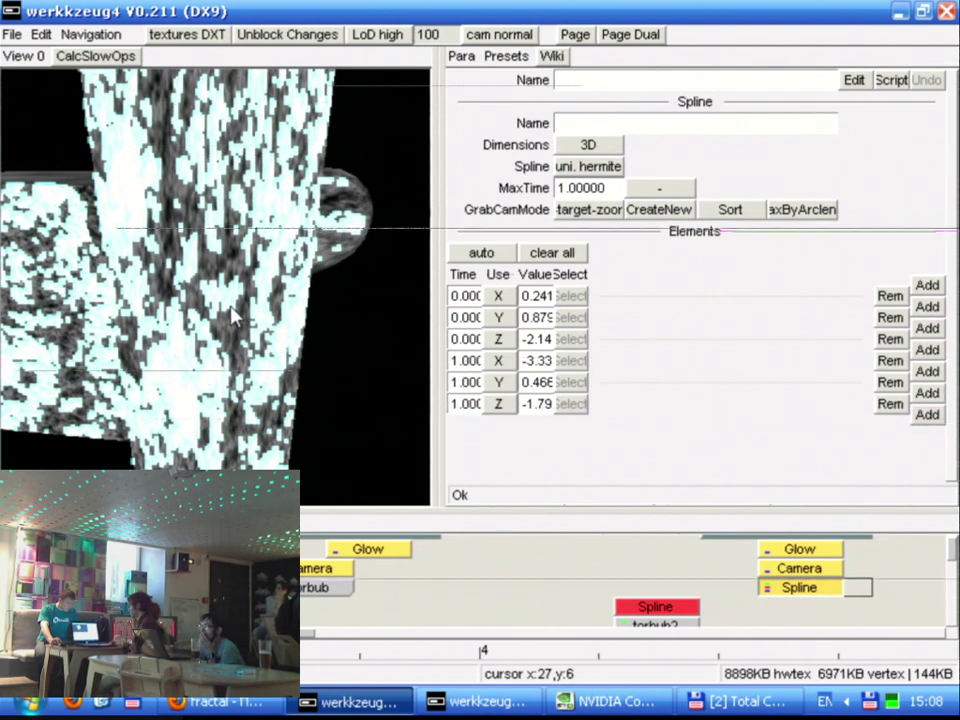
left_click_drag(231, 307, 206, 299)
key("s")
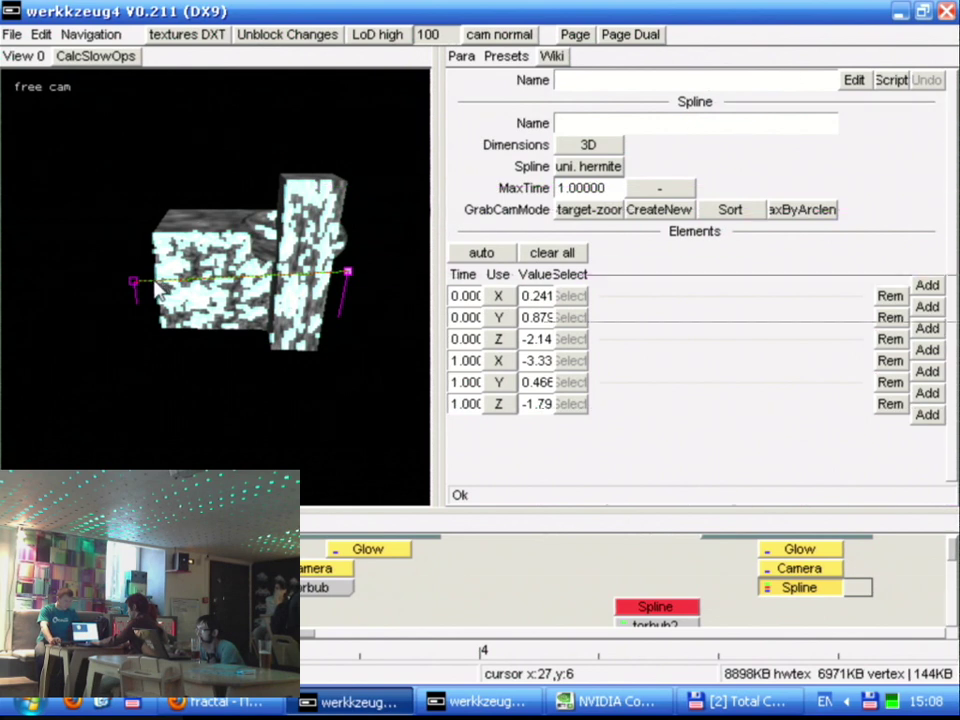
Name the spline spline1, keep its key times at 0 and 1, and set GrabCamMode to pos
left_click_drag(474, 298, 455, 304)
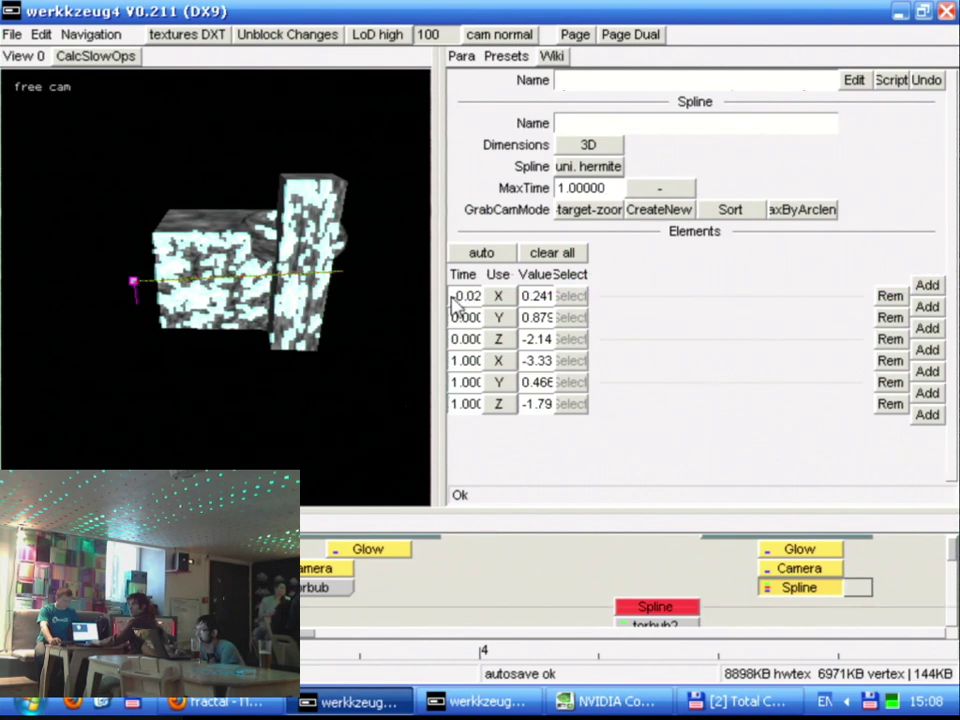
left_click_drag(462, 362, 465, 368)
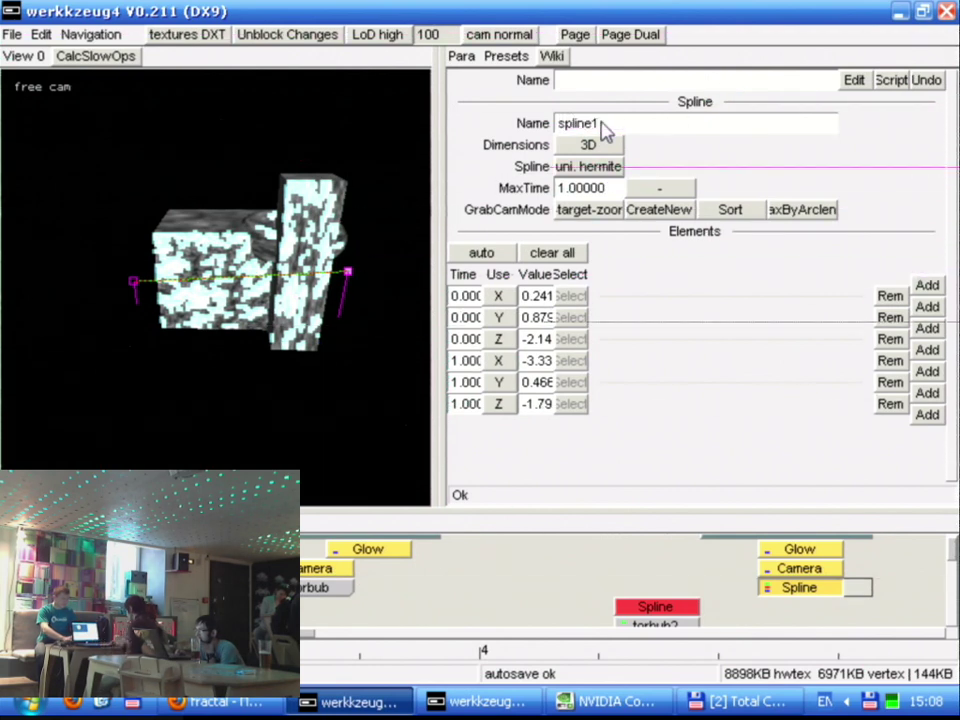
left_click(620, 205)
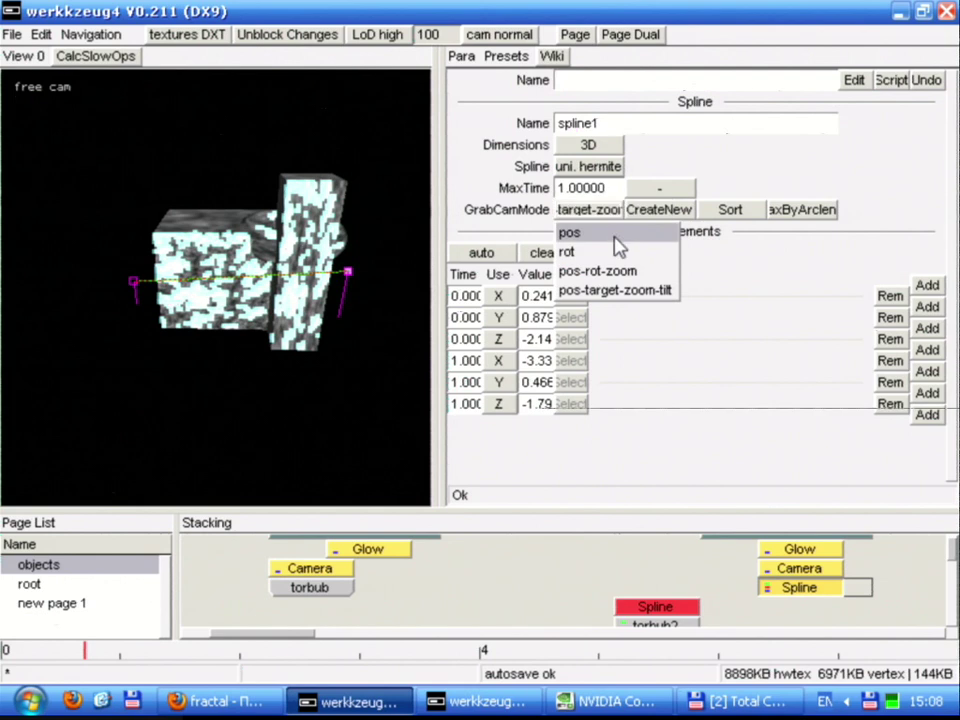
left_click(617, 292)
left_click(589, 209)
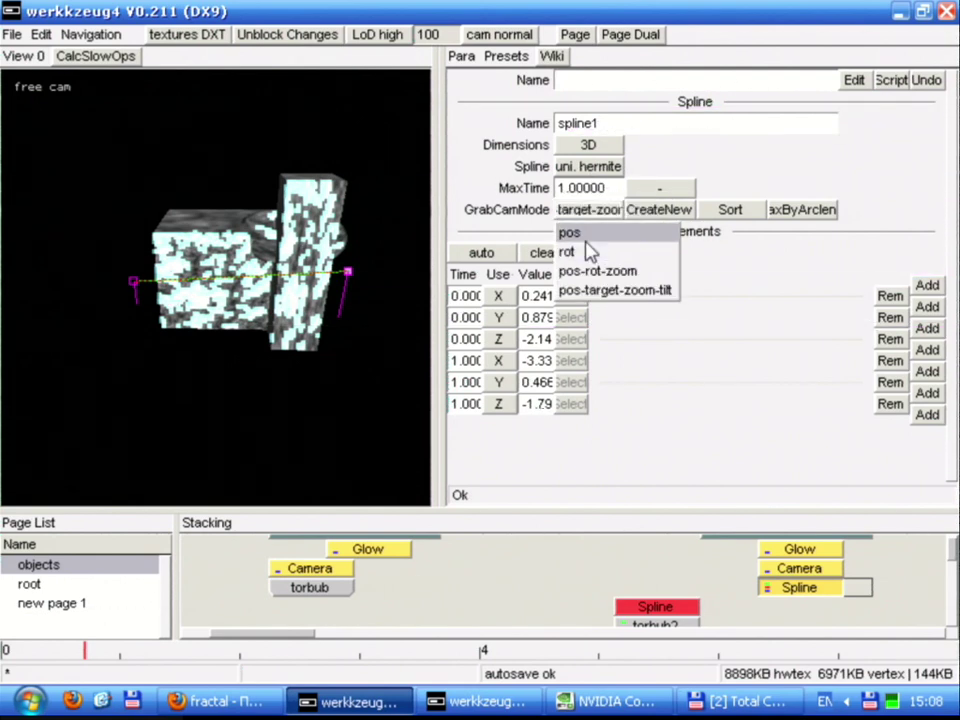
left_click(589, 236)
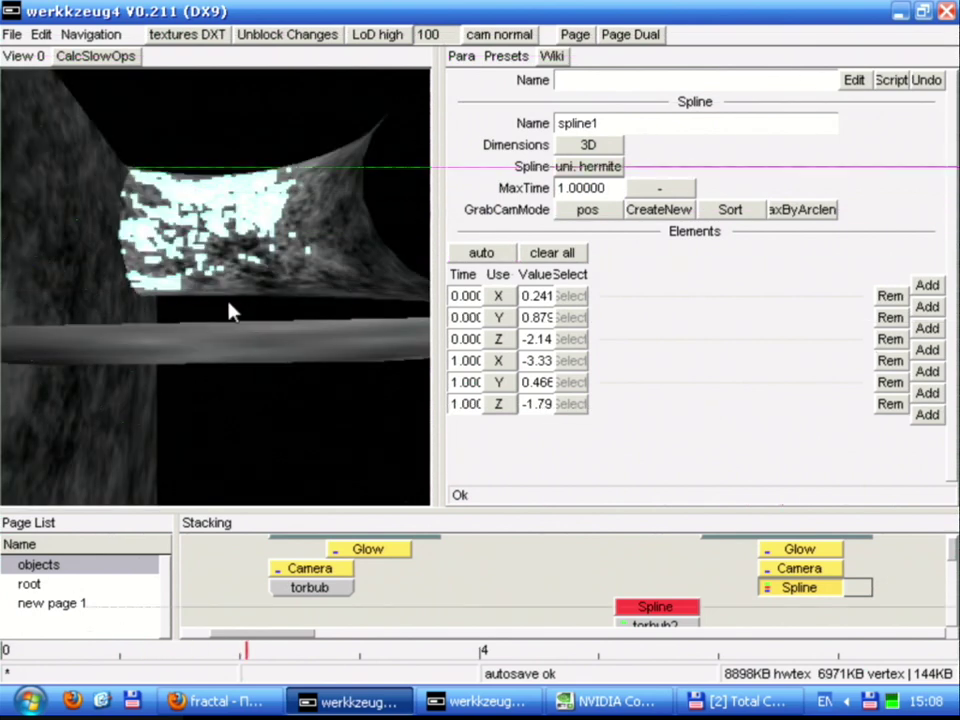
Check the Camera operator's spline parameters and view the Spline's path around the object with the free camera
left_click(795, 568)
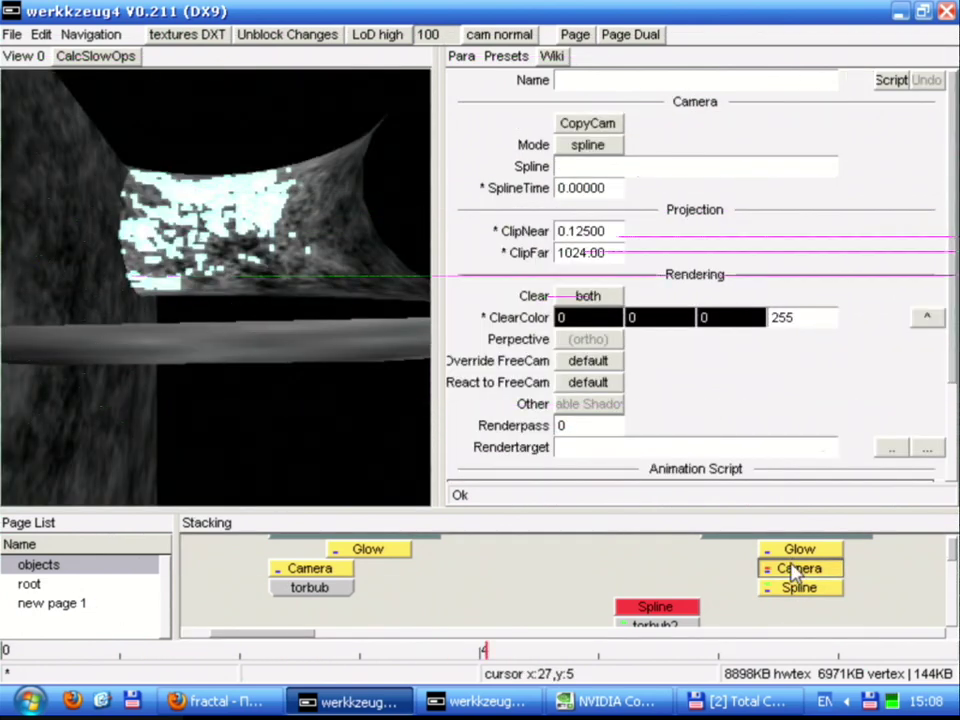
left_click(797, 588)
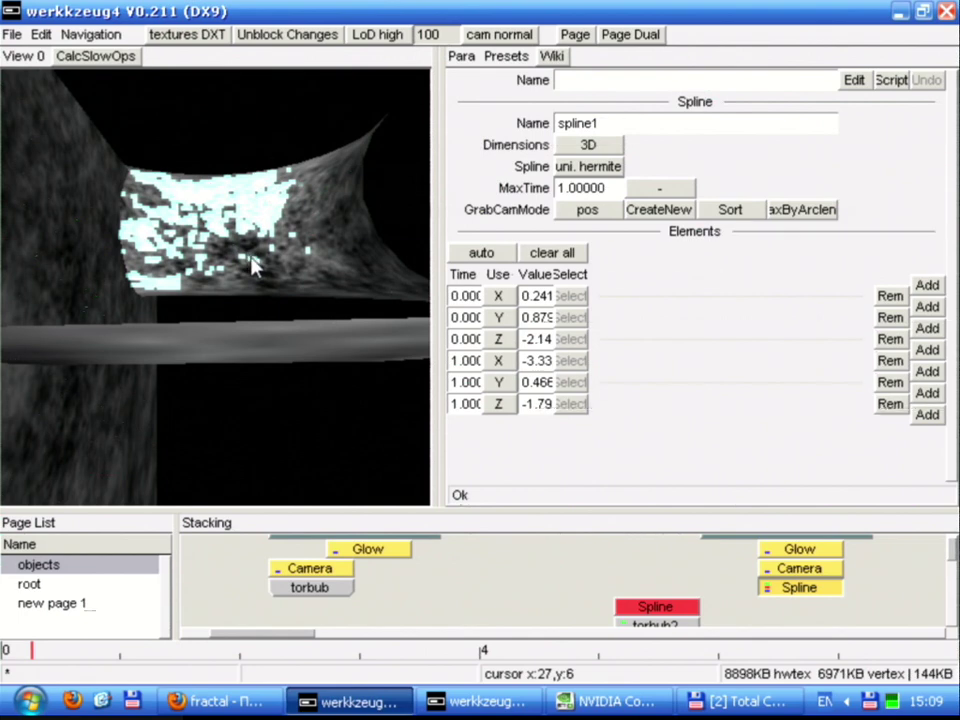
left_click_drag(244, 269, 379, 272)
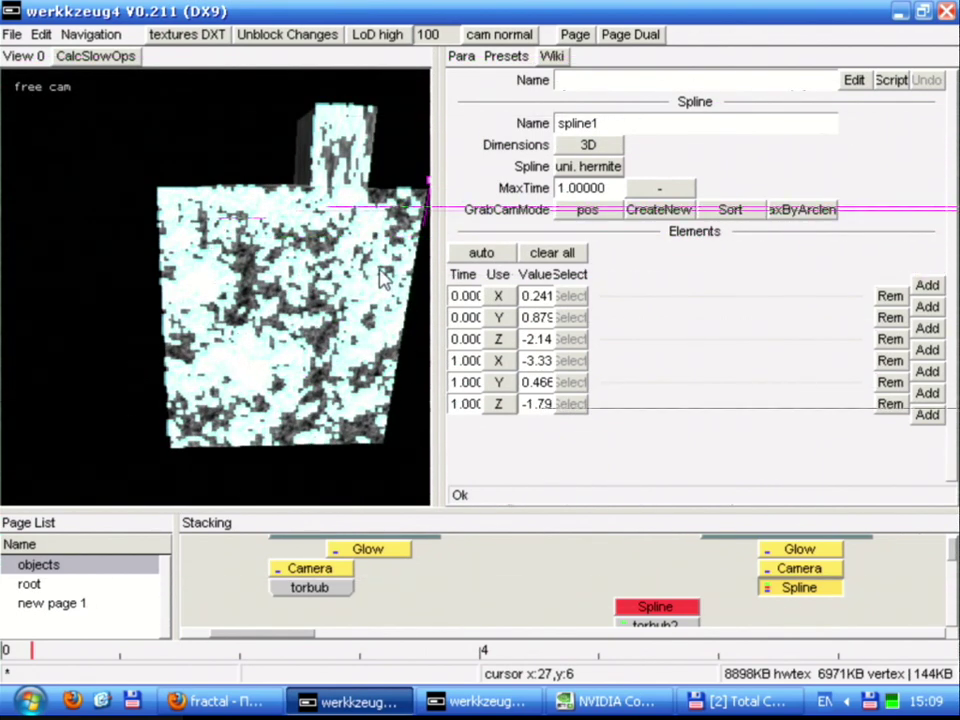
left_click_drag(486, 508, 489, 277)
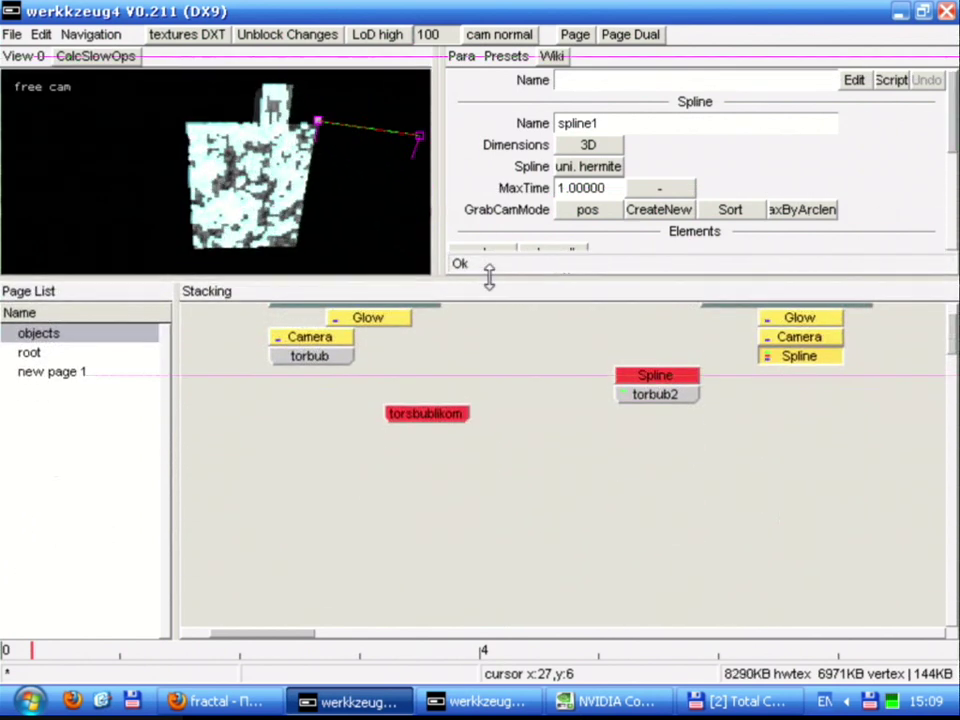
Switch to the werkkzeug4 window with fr-063_chaos.wz4, enlarge its Stacking area and view it full screen before restoring the layout
left_click(500, 703)
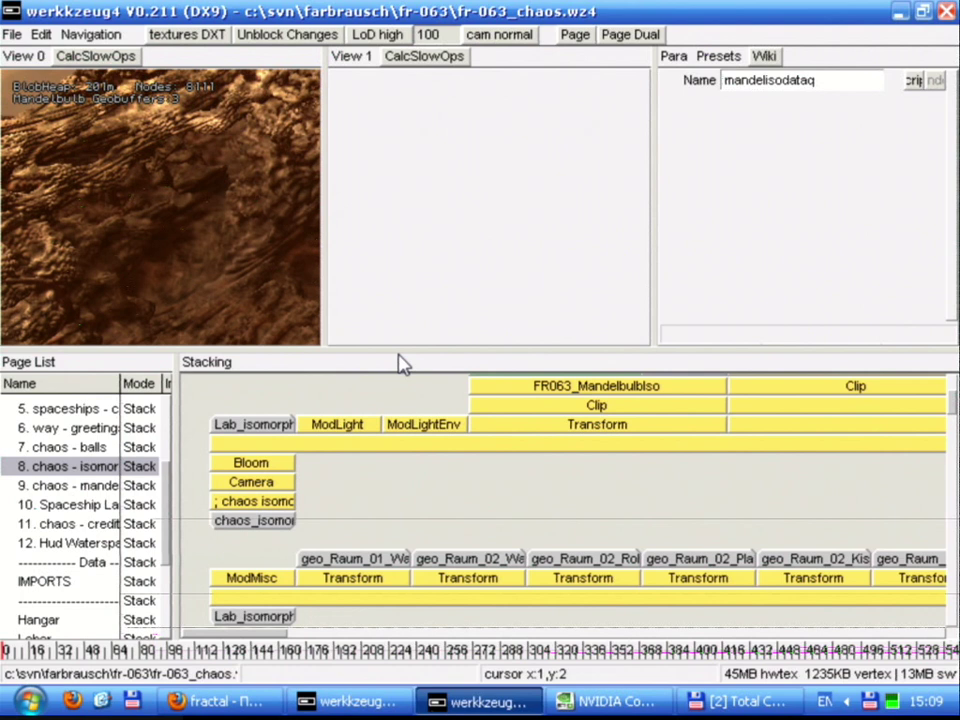
left_click_drag(397, 348, 401, 268)
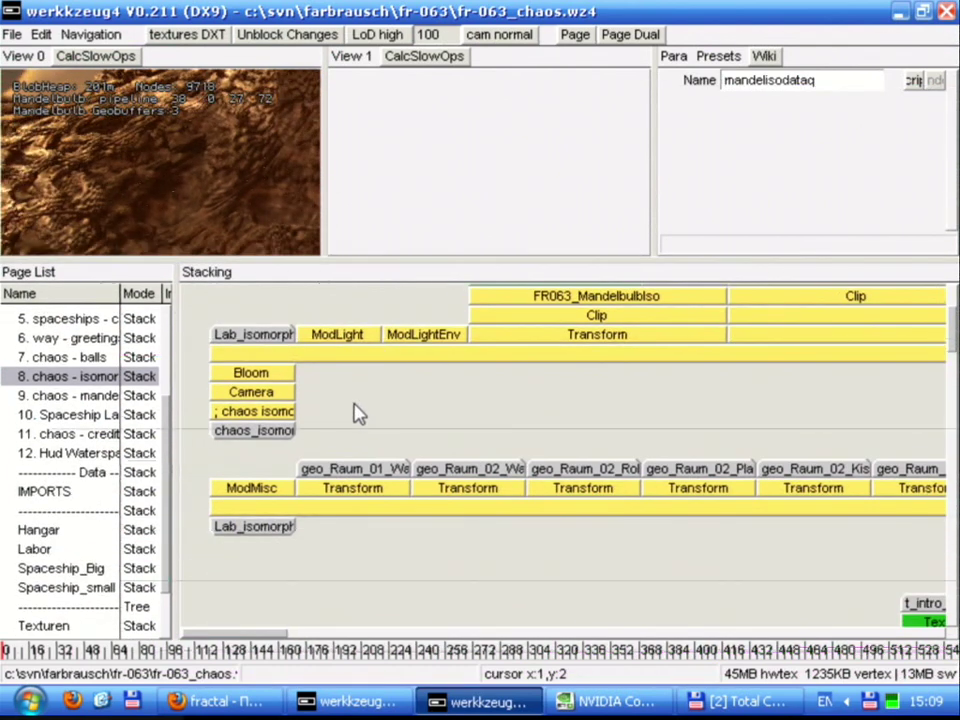
left_click(262, 428)
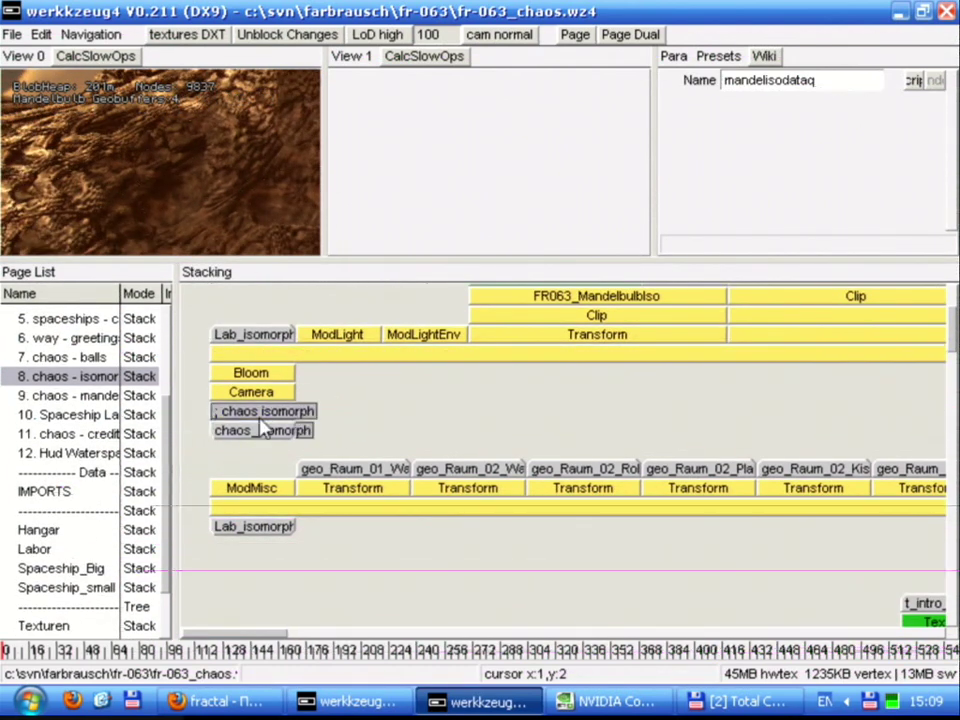
key("Tab")
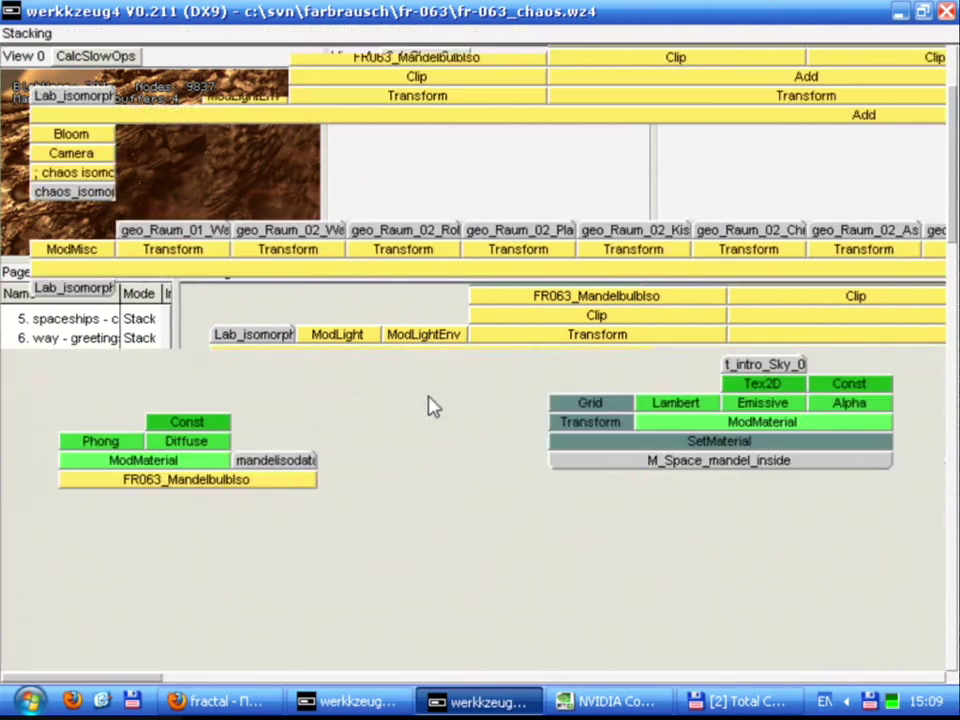
key("F11")
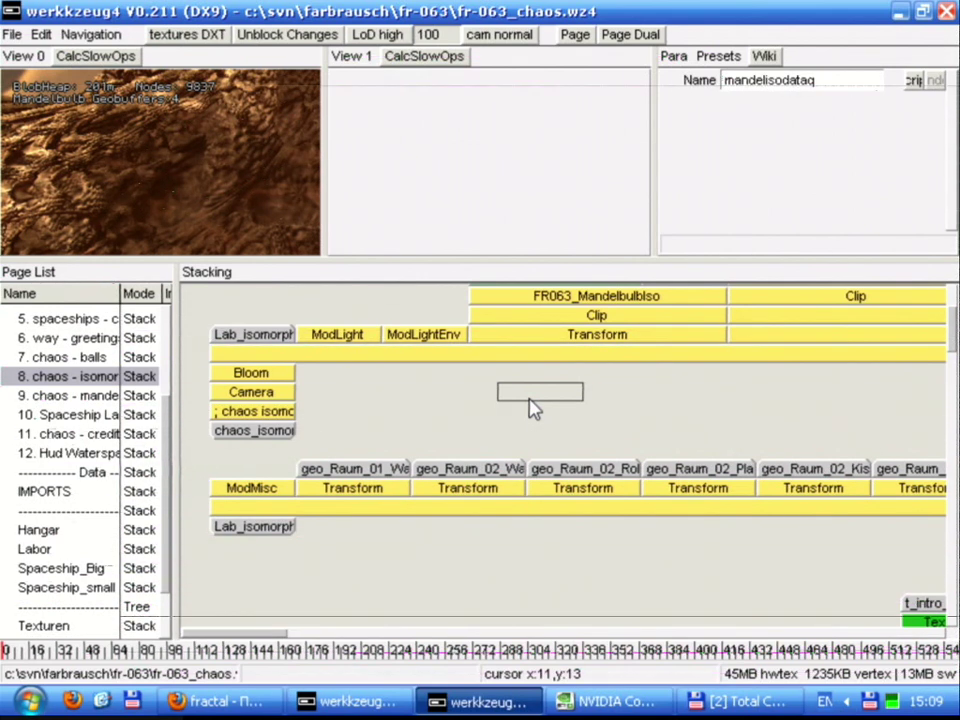
Open the Picker list of named operators to look through it and close it again
key("l")
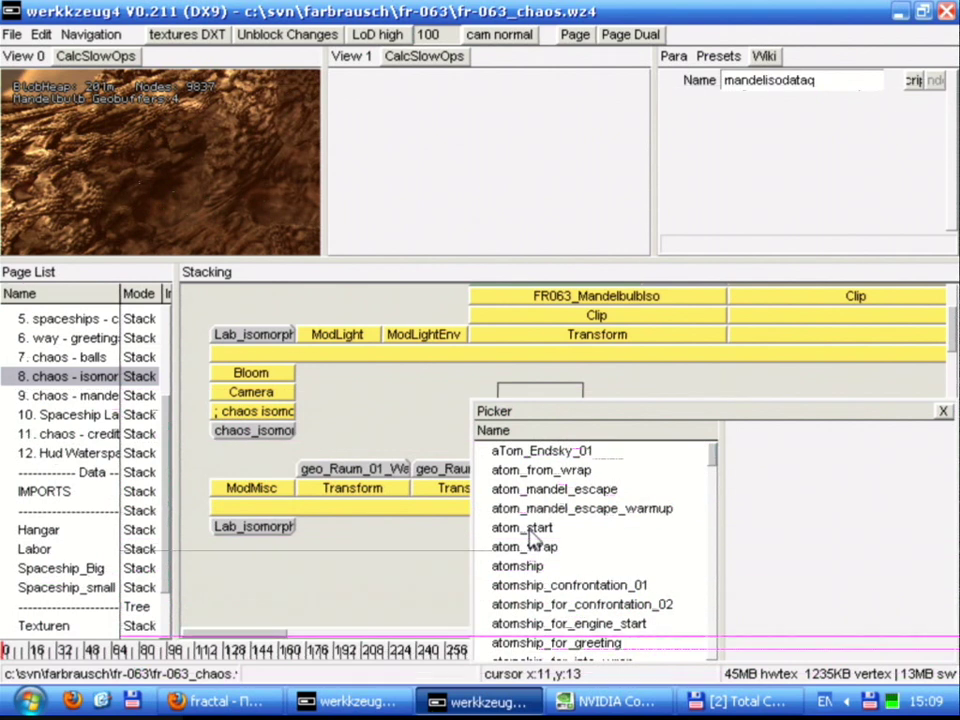
left_click(943, 413)
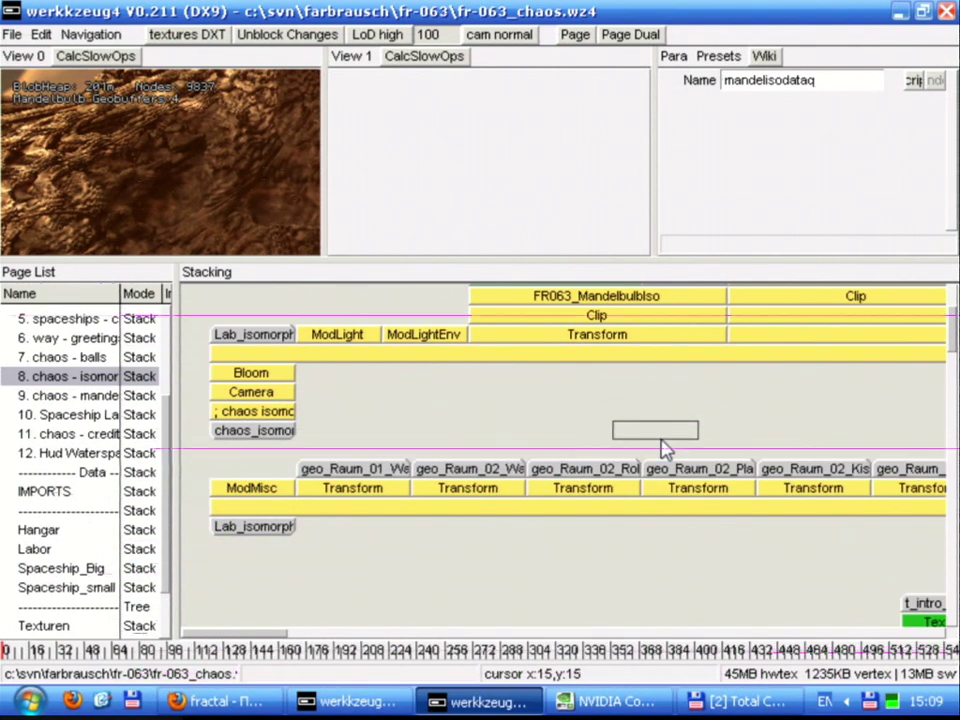
key("ctrl+f")
left_click(942, 413)
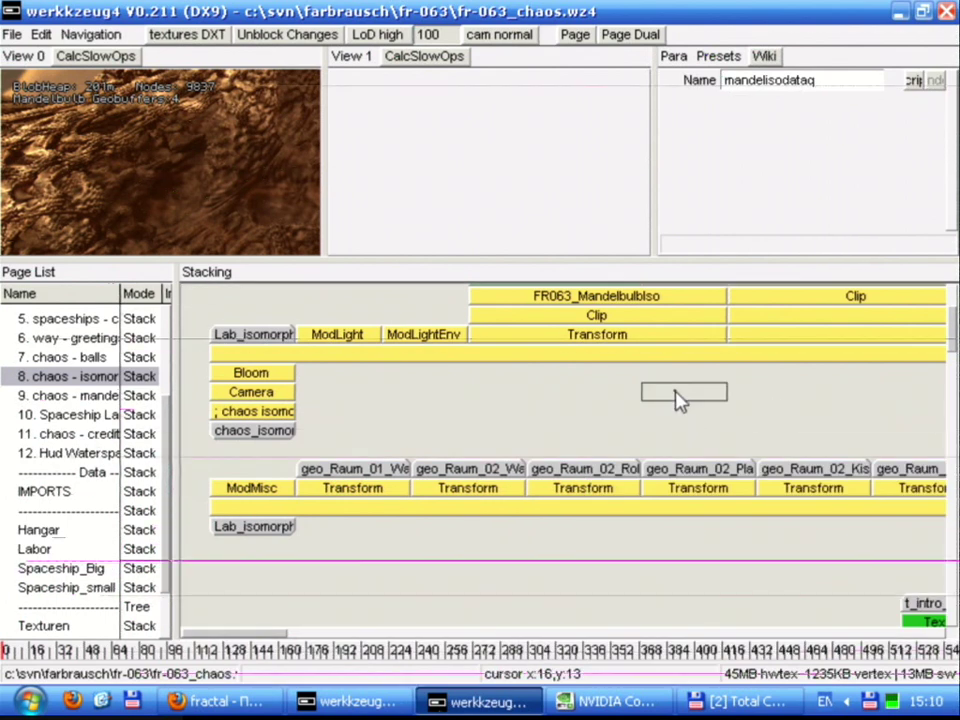
Browse the chaos isomorph page with the bird's-eye overview and go to the geo_Labor_Glas2 stack
key("Tab")
middle_click_drag(310, 348, 255, 314)
middle_click_drag(519, 351, 330, 318)
key("Tab")
middle_click_drag(485, 400, 432, 366)
middle_click_drag(292, 338, 388, 428)
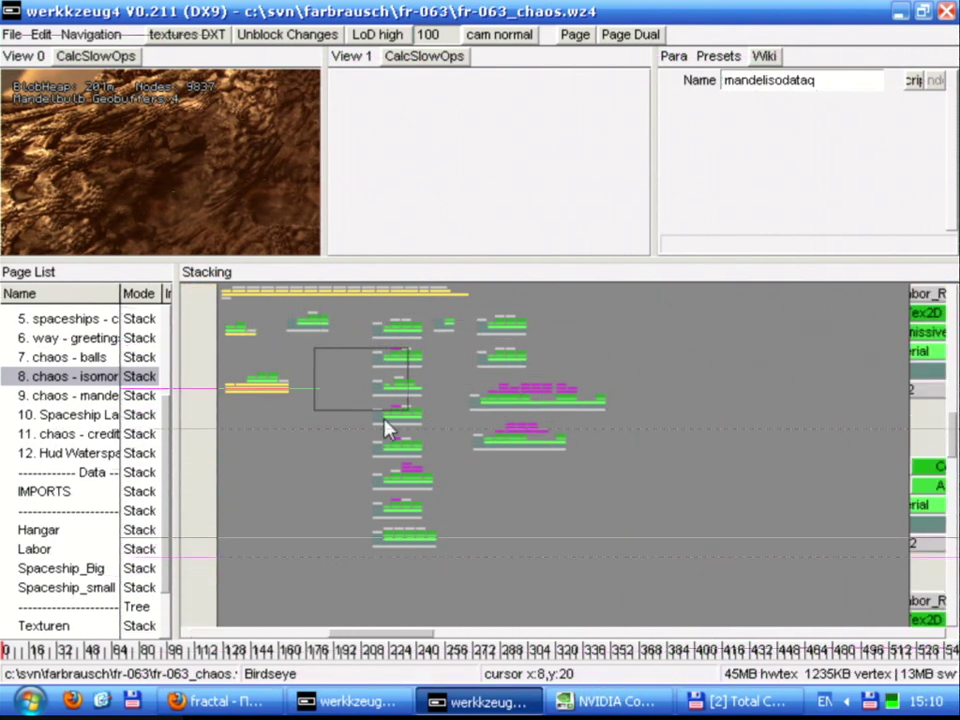
middle_click_drag(510, 447, 510, 445)
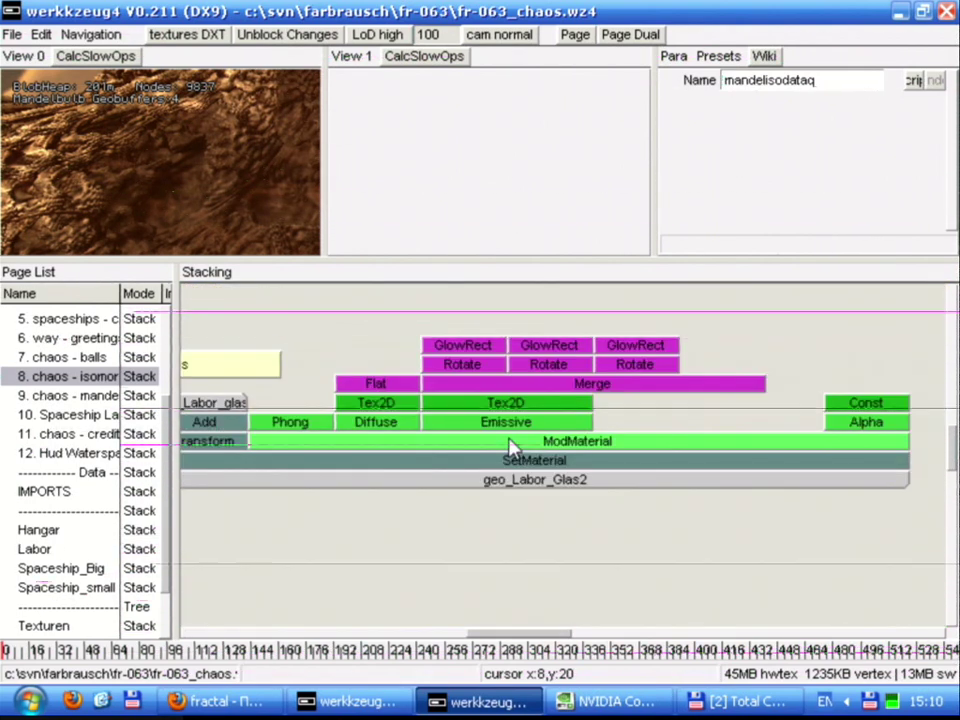
Show geo_Labor_Glas2 in enlarged views and inspect the parameters of its SetMaterial and ModMaterial operators
double_click(512, 482)
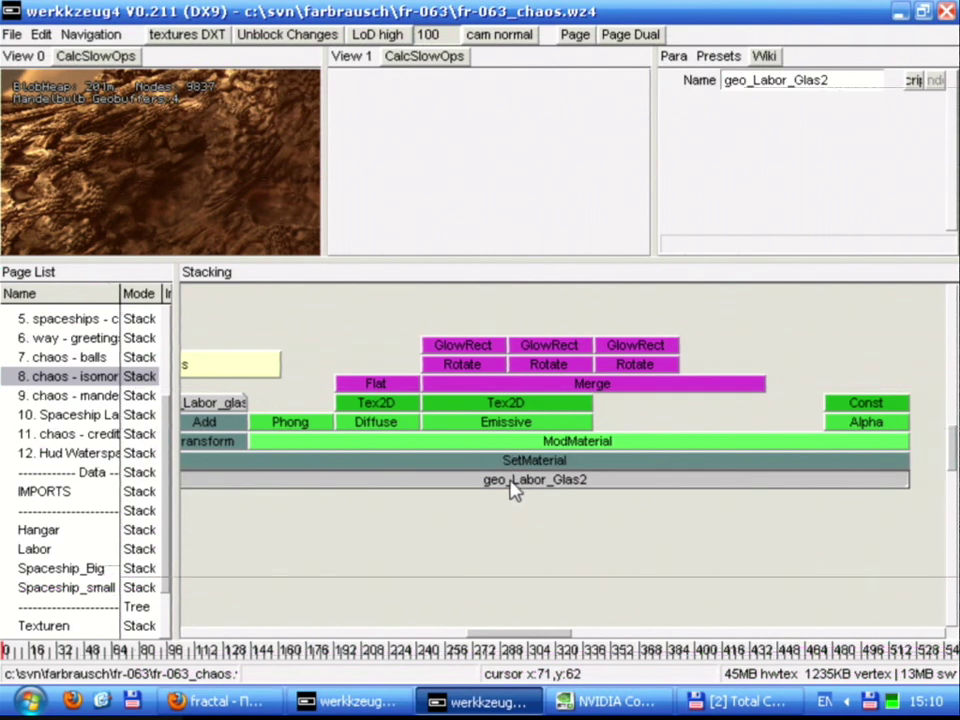
left_click_drag(456, 263, 472, 340)
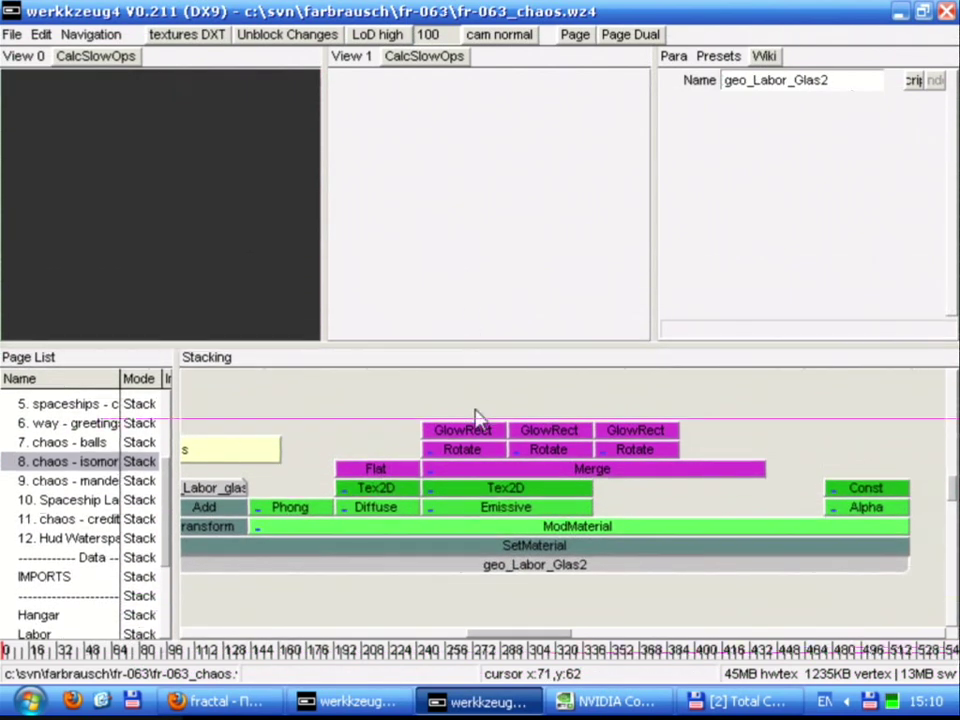
left_click(494, 549)
left_click(492, 530)
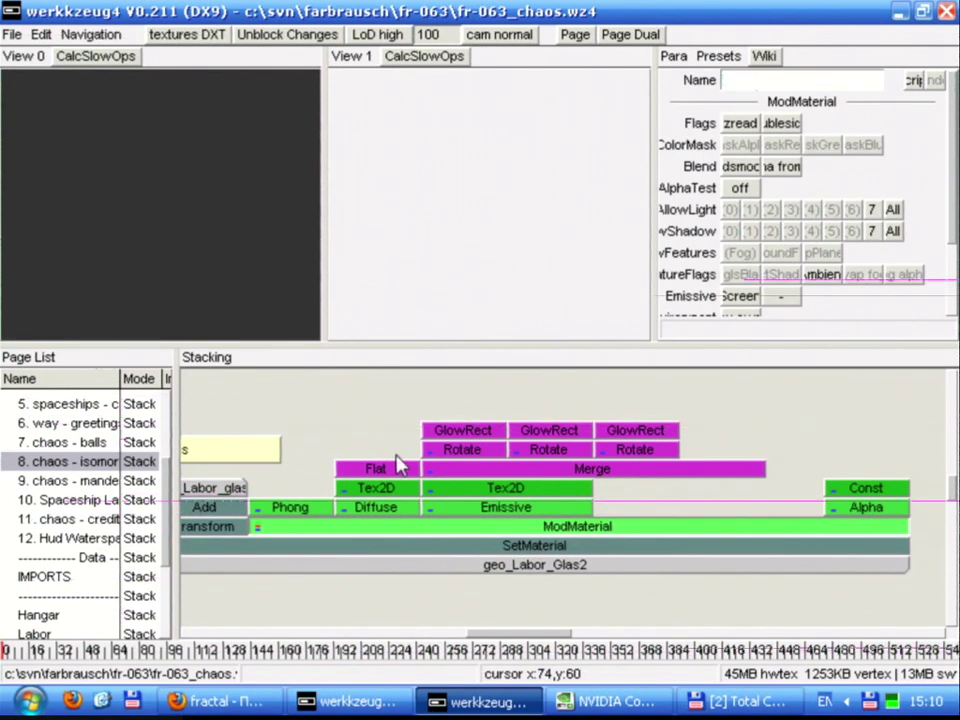
Inspect the SetMaterial operator of the geo_Raum_02_Plastik2 stack
left_click_drag(490, 634, 347, 634)
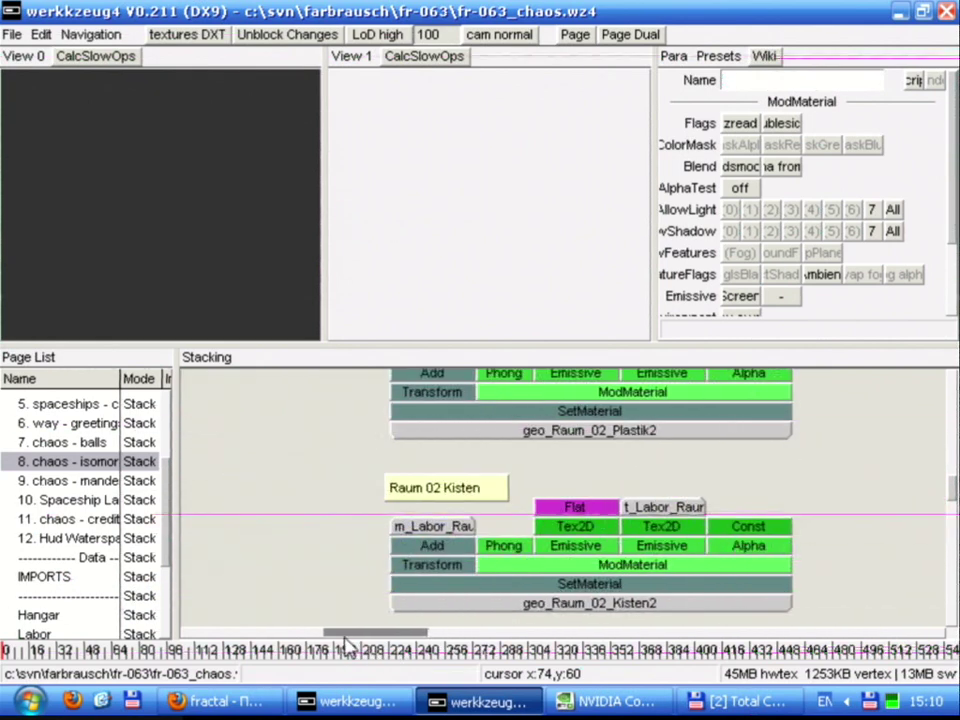
left_click(584, 414)
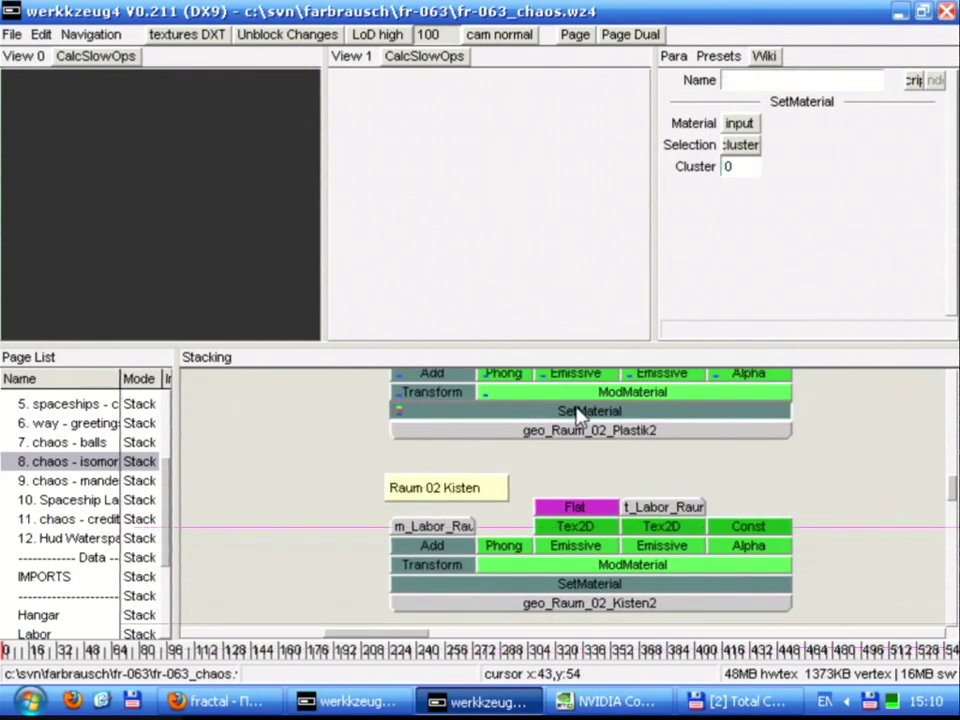
left_click(312, 422)
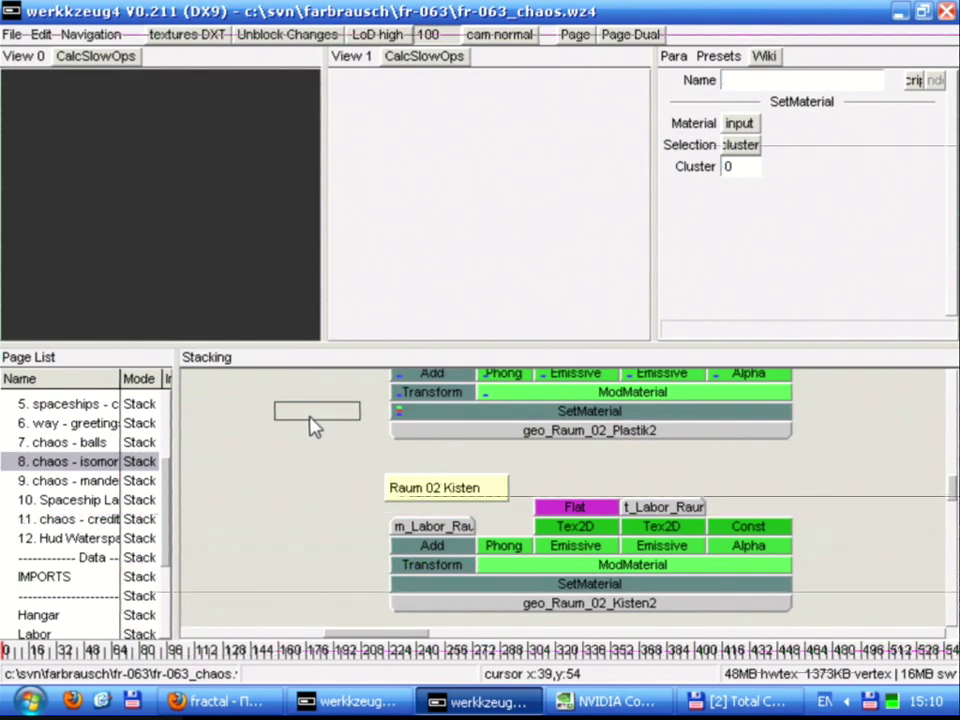
Go to the FR063_MandelbulbIso stack through the bird's-eye overview and inspect its mandelisodataq Load operator
left_click(357, 484)
key("Tab")
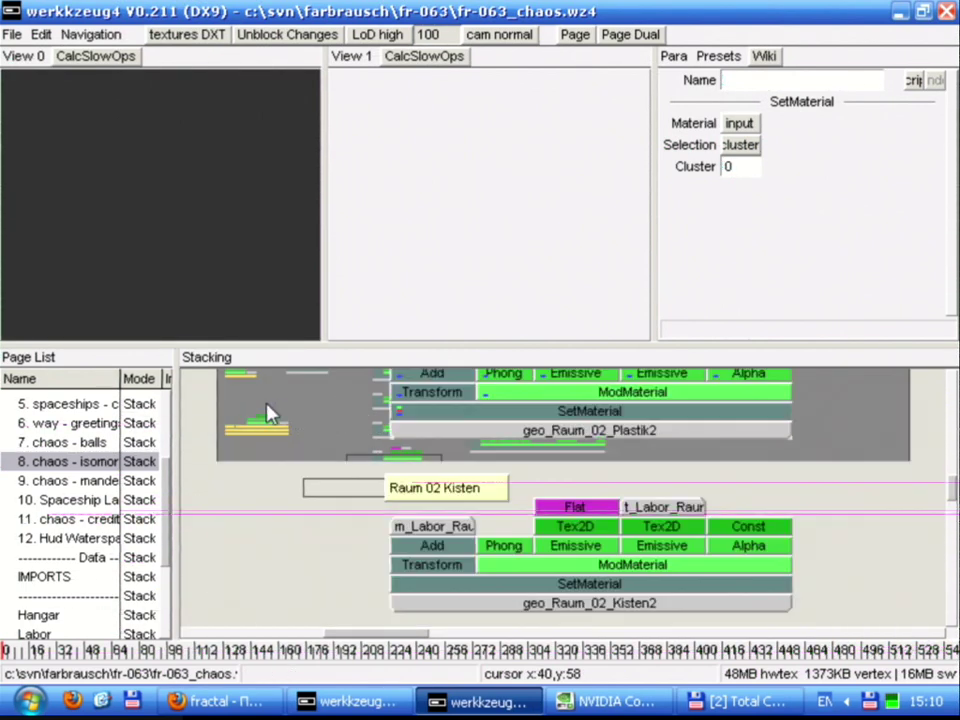
key("Tab")
left_click(264, 429)
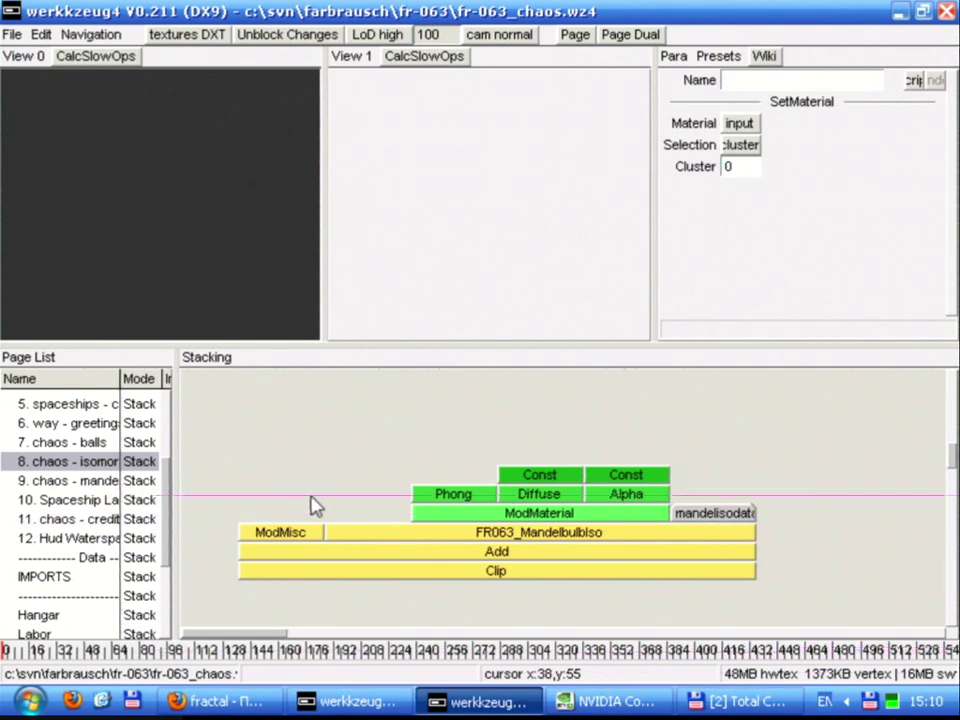
left_click(729, 517)
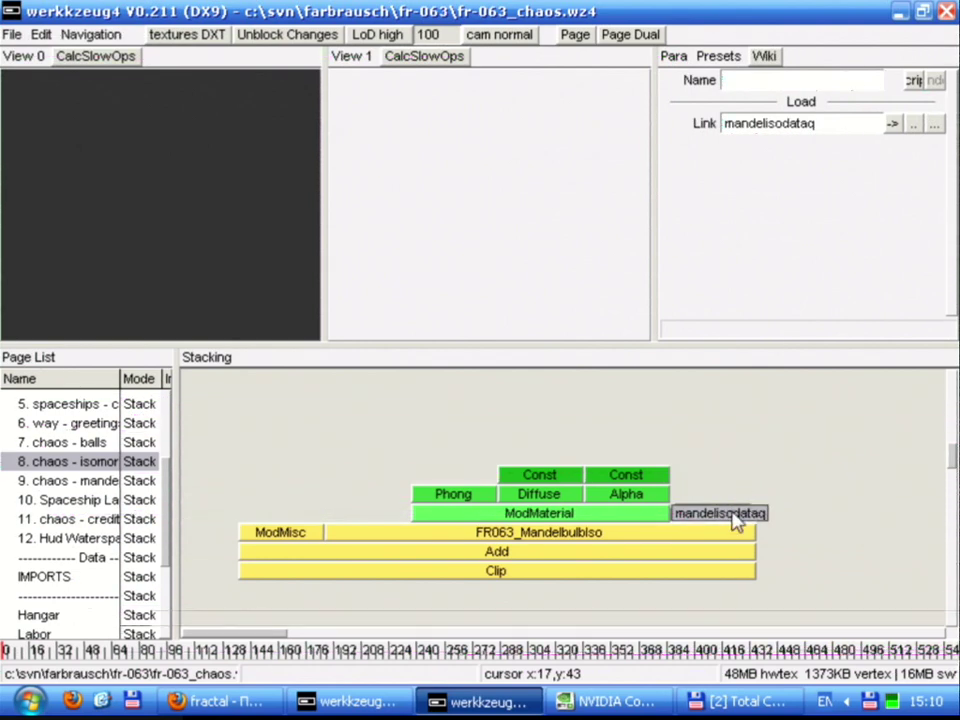
Jump back and forth between the mandelisodataq Load operator and the operator it links to on the chaos isomorph page
double_click(735, 520)
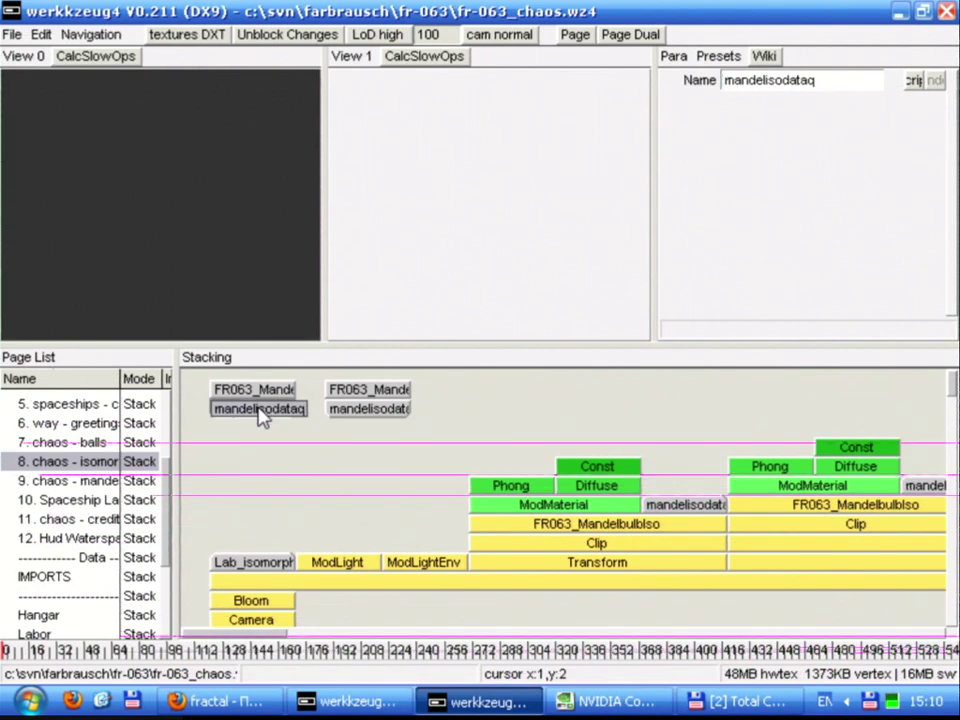
key("BackSpace")
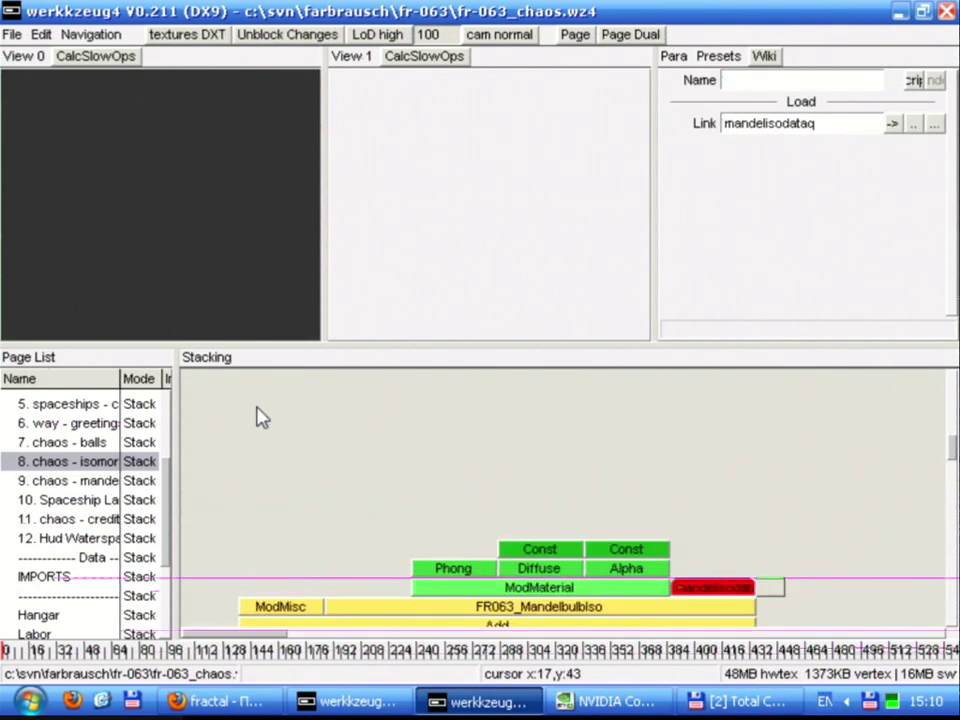
key("g")
key("BackSpace")
key("g")
key("BackSpace")
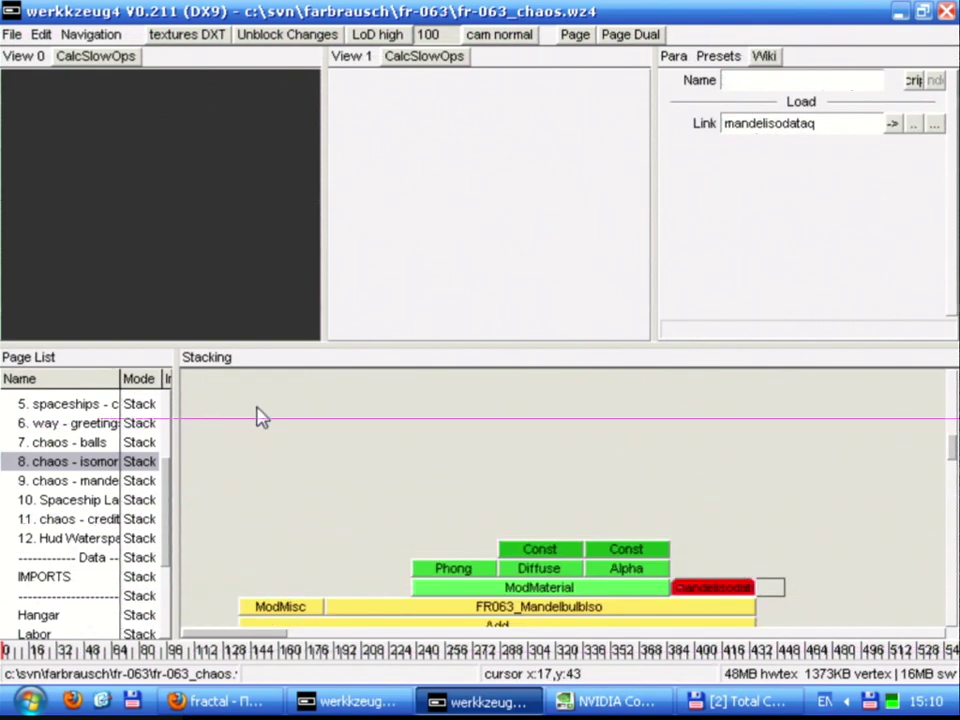
key("BackSpace")
key("shift+BackSpace")
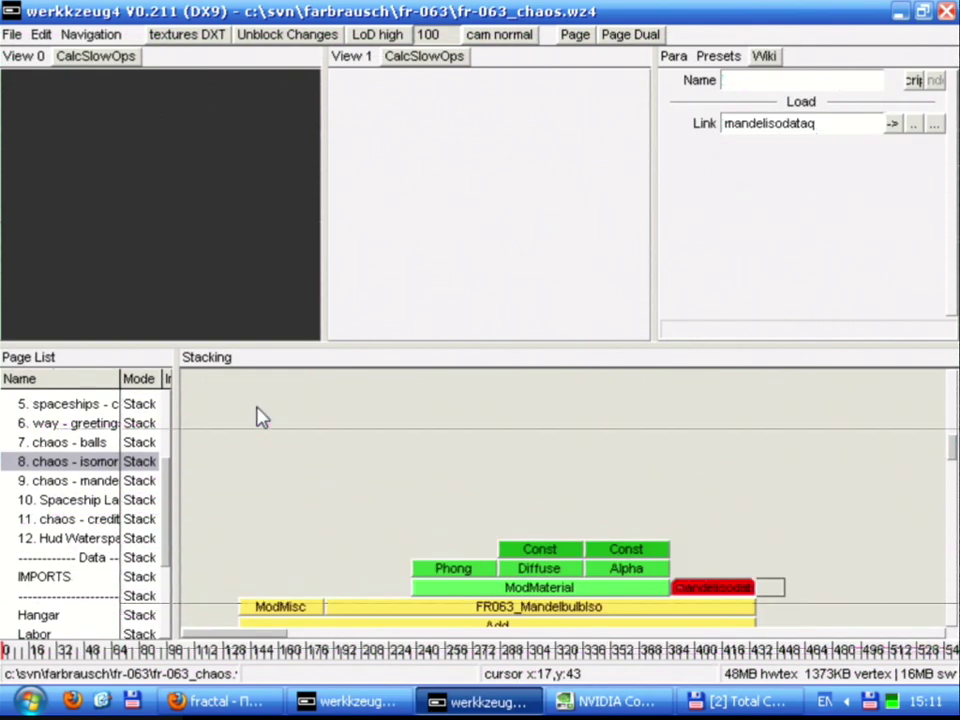
key("g")
key("BackSpace")
key("g")
double_click(260, 418)
key("g")
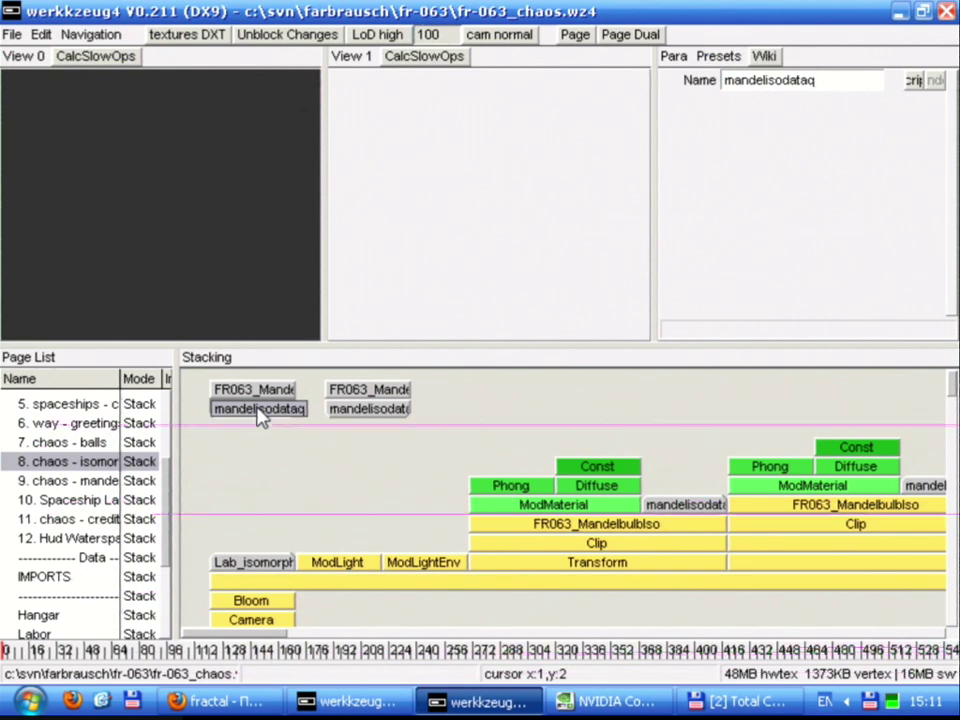
Paste a copy of the FR063_MandelbulbIso clip stack into the empty area above Lab_isomorph and delete the copy
left_click_drag(527, 426, 702, 543)
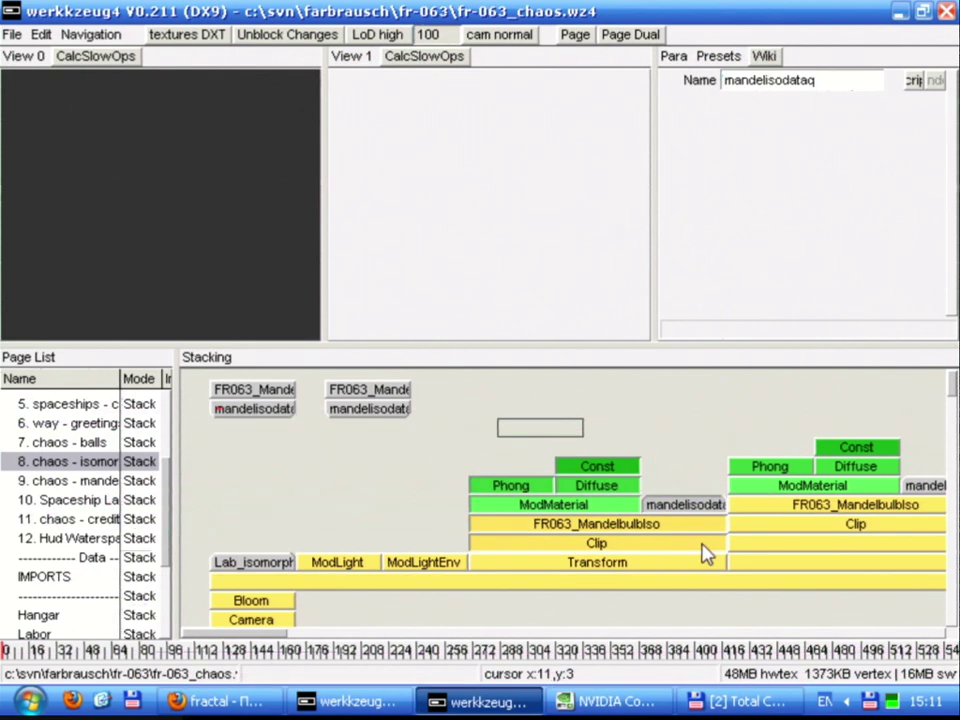
left_click(257, 459)
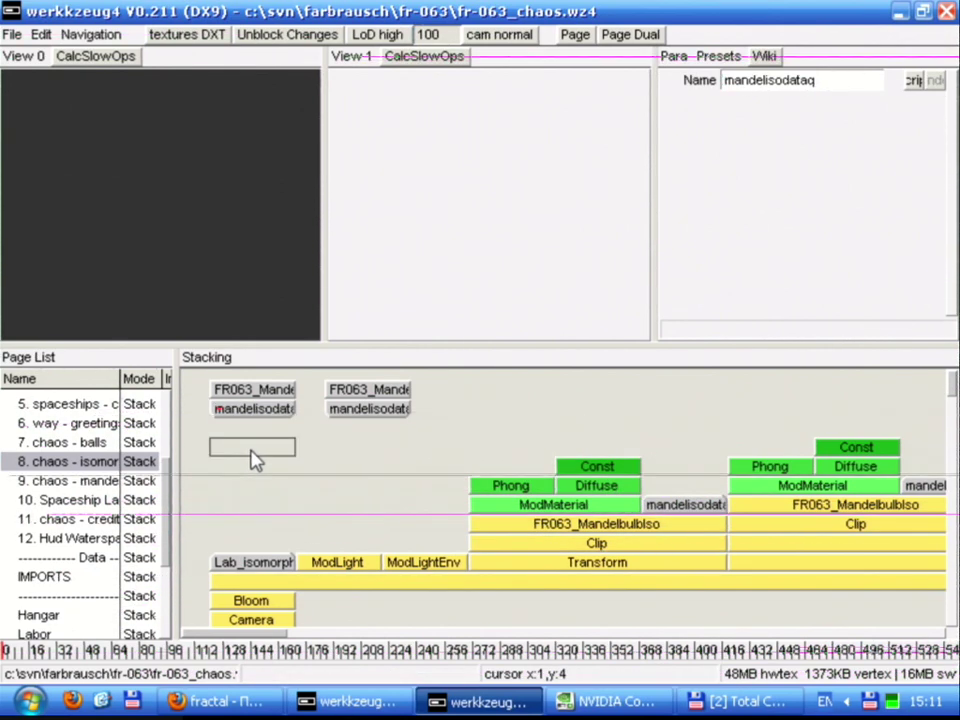
key("ctrl+v")
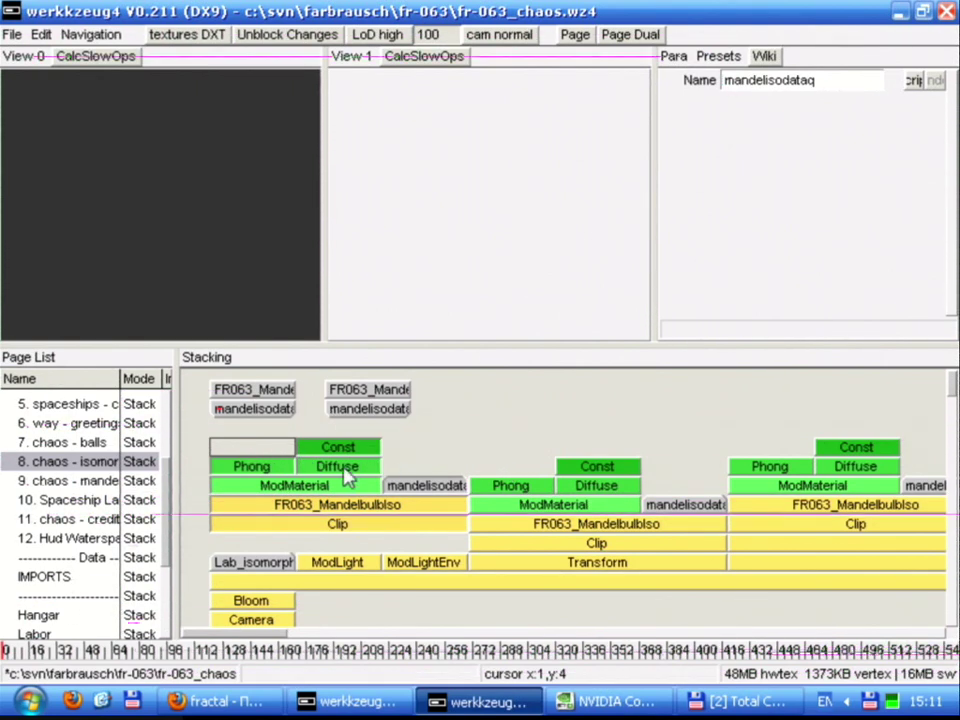
left_click_drag(196, 424, 464, 537)
key("Delete")
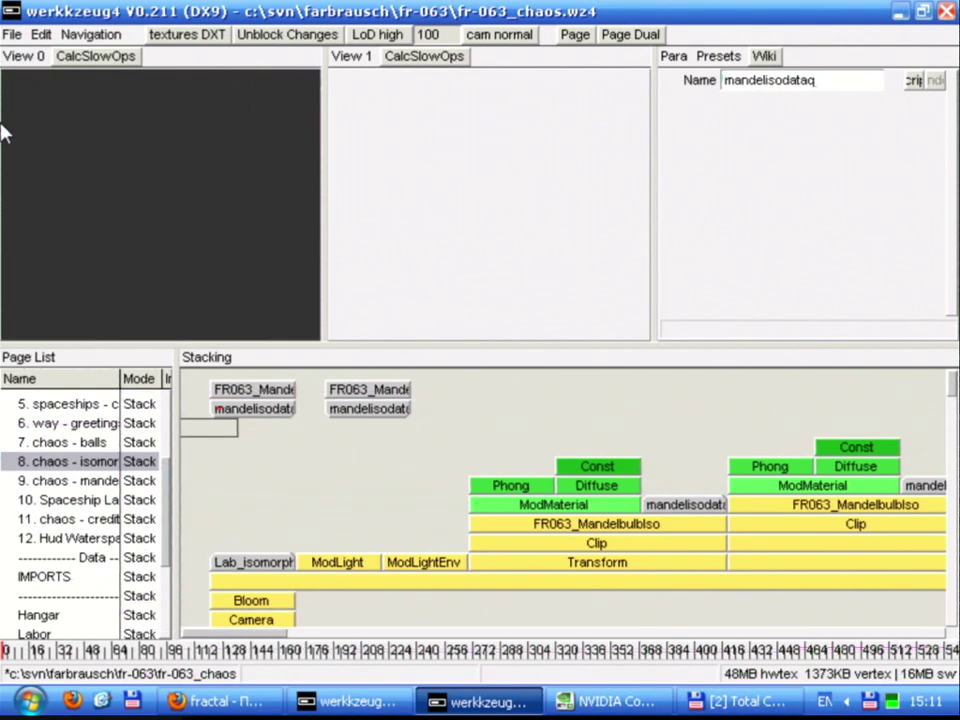
Look through the backup files available for opening without loading any of them
left_click(12, 35)
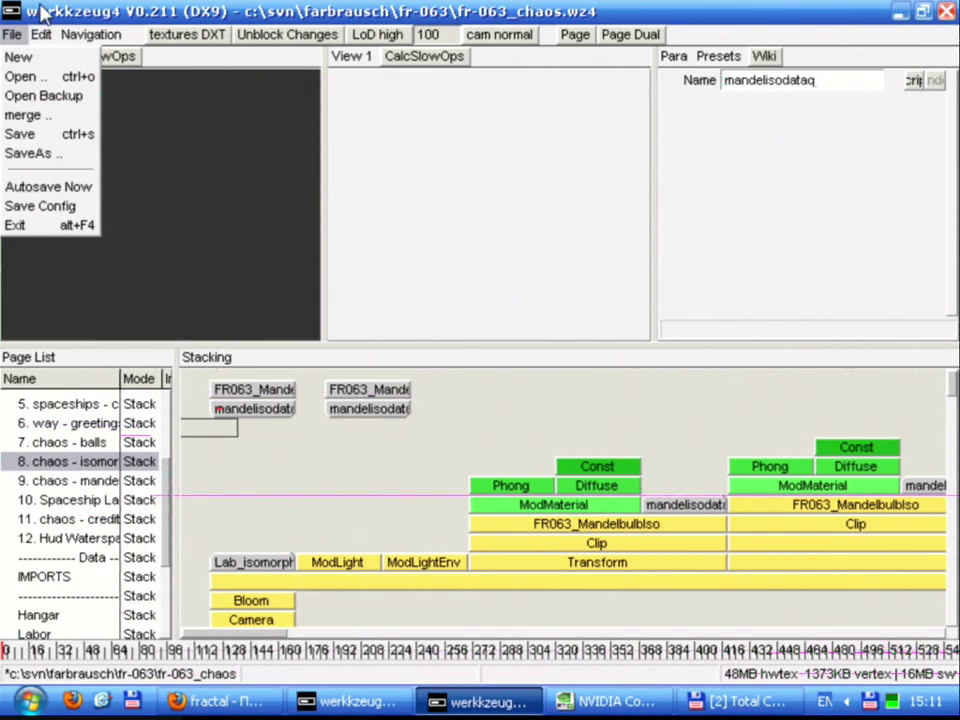
left_click(30, 96)
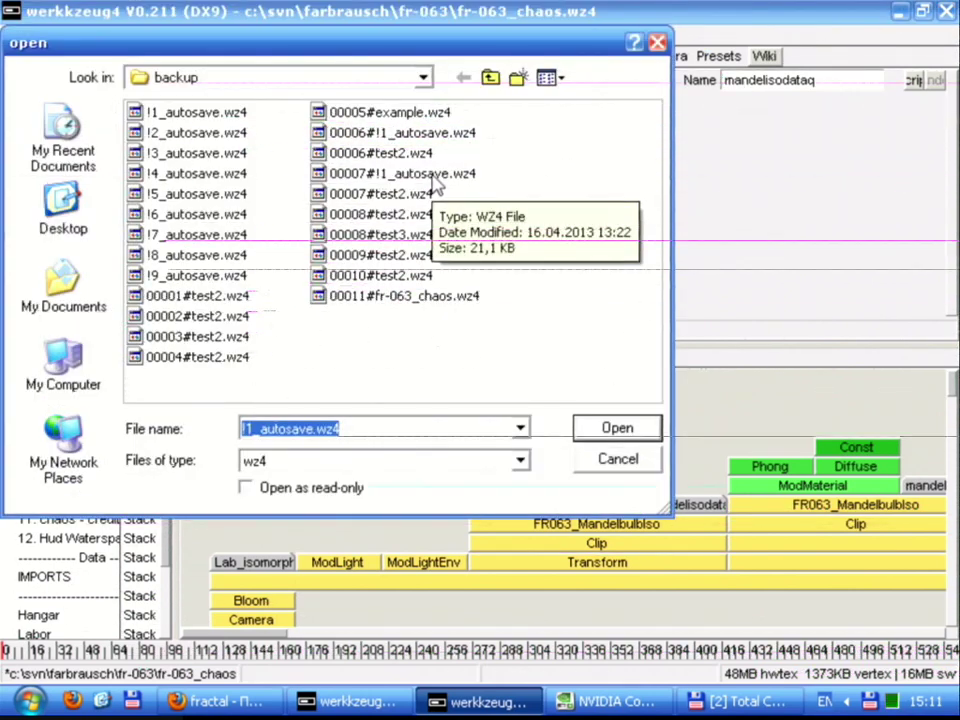
key("Escape")
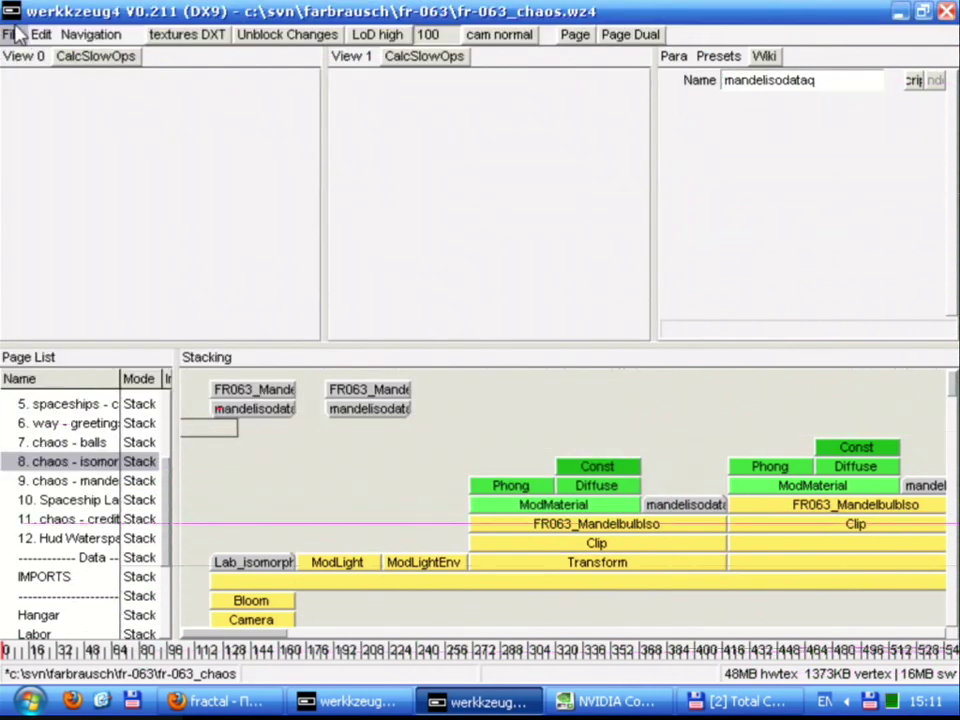
left_click(12, 35)
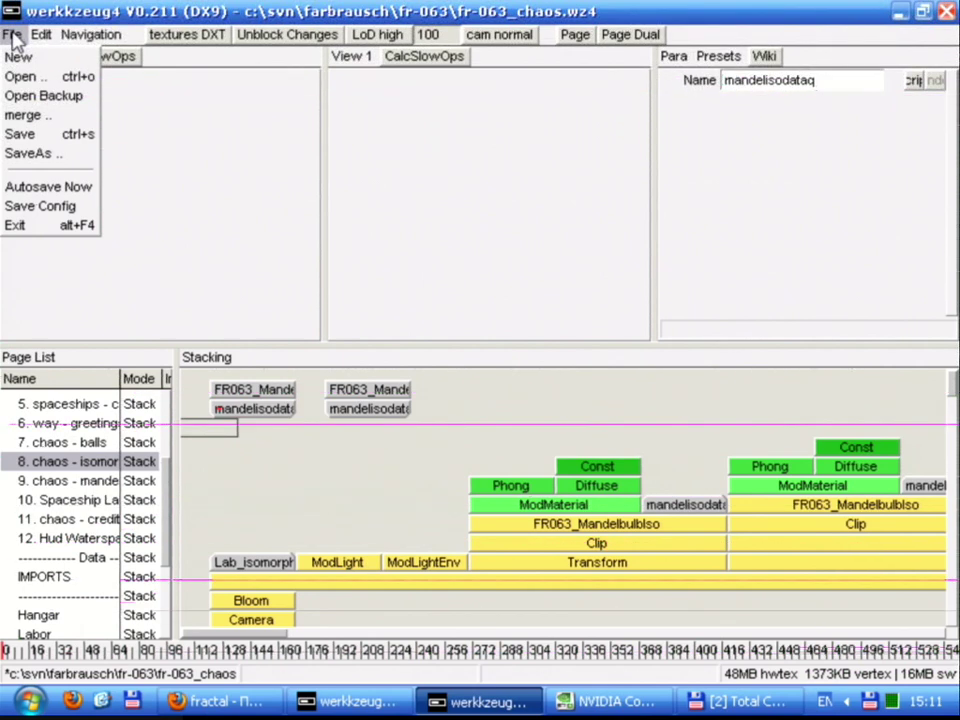
left_click(13, 35)
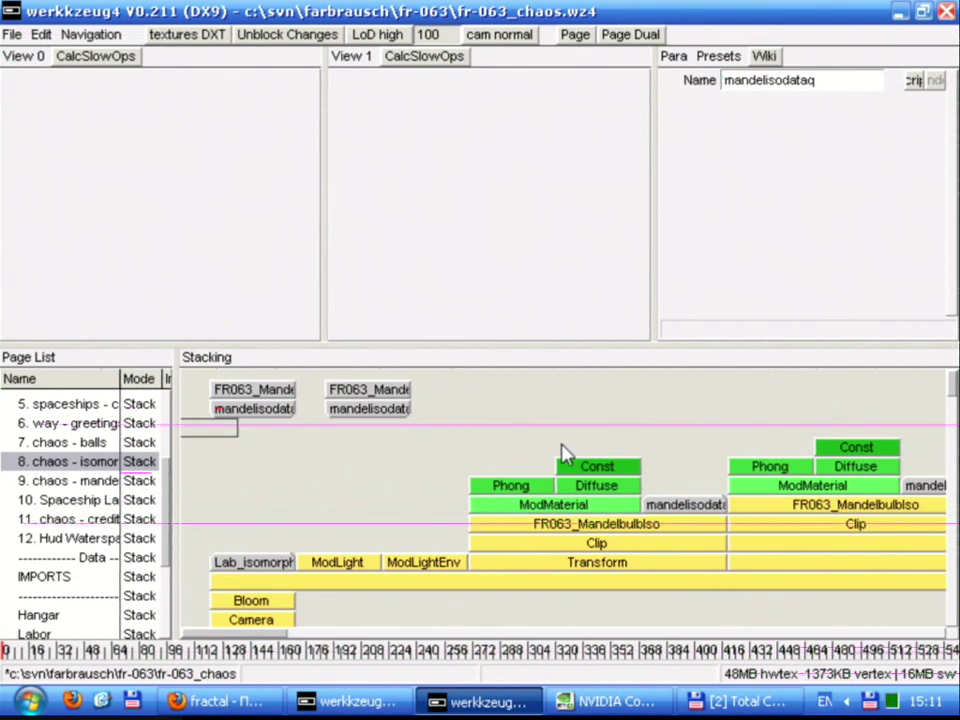
Inspect the parameters of the Diffuse, Const and Phong operators above ModMaterial in the FR063_MandelbulbIso stack
left_click(611, 488)
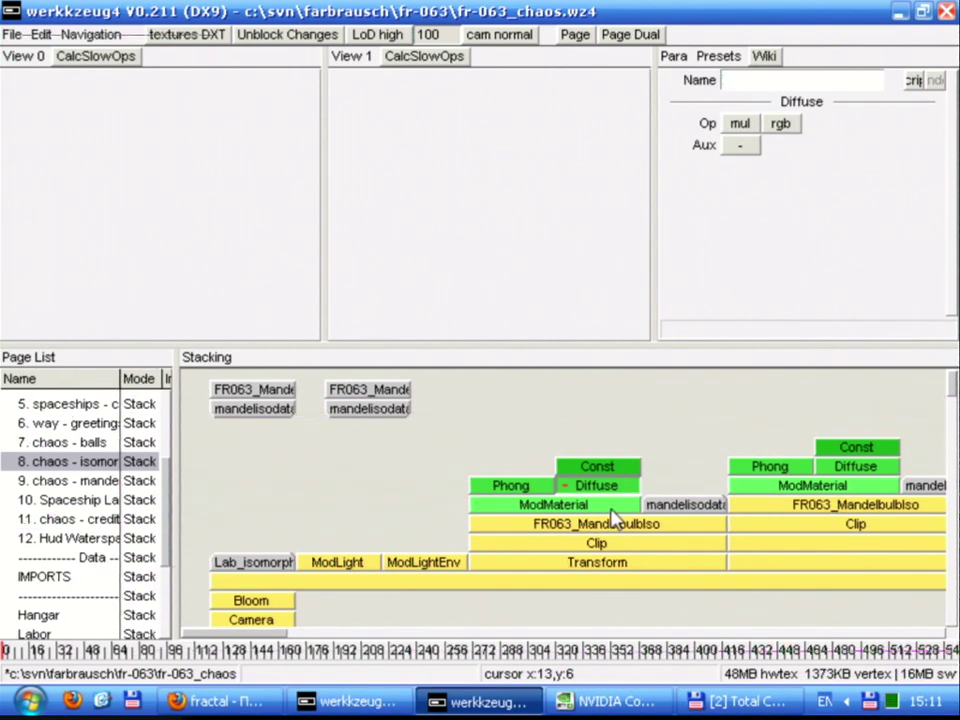
left_click(591, 472)
left_click(542, 487)
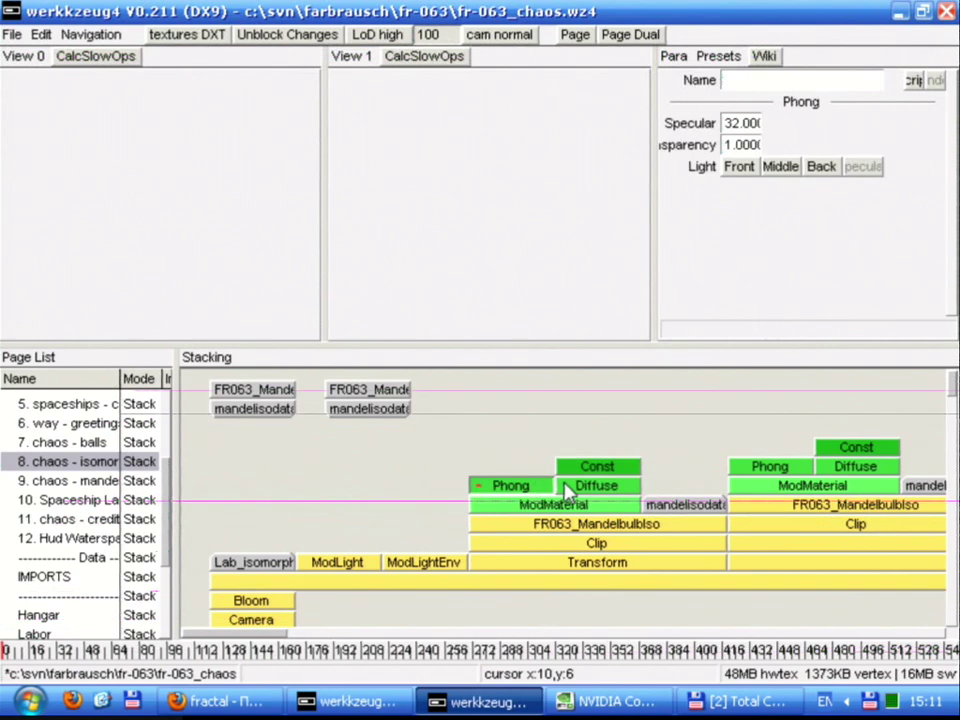
left_click(573, 487)
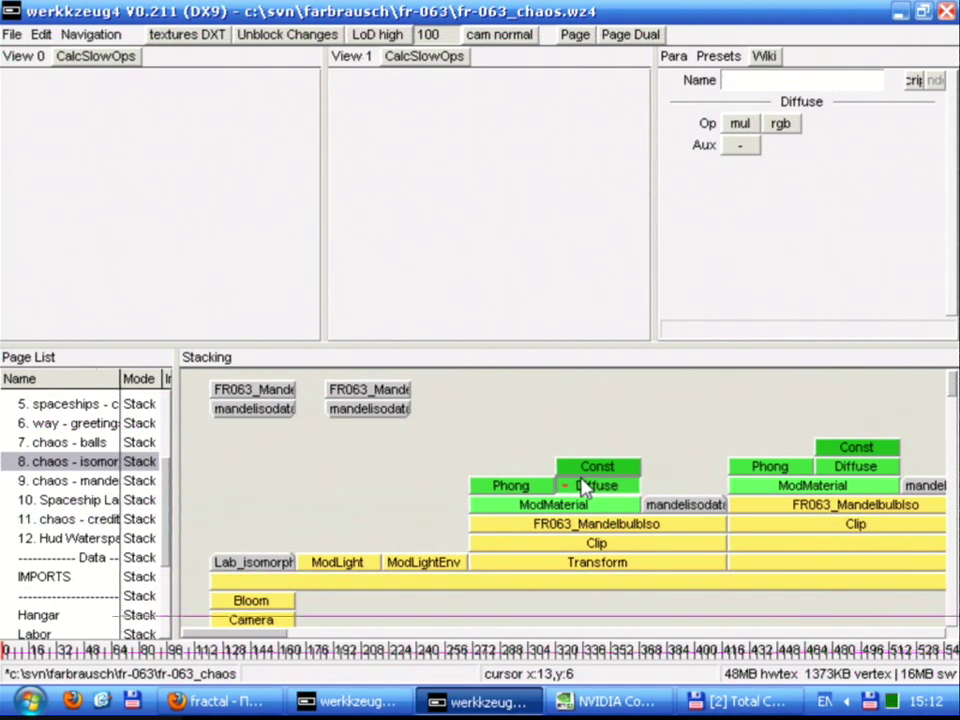
Open the wiki page of the Diffuse operator and read through its inputs and parameters
key("F1")
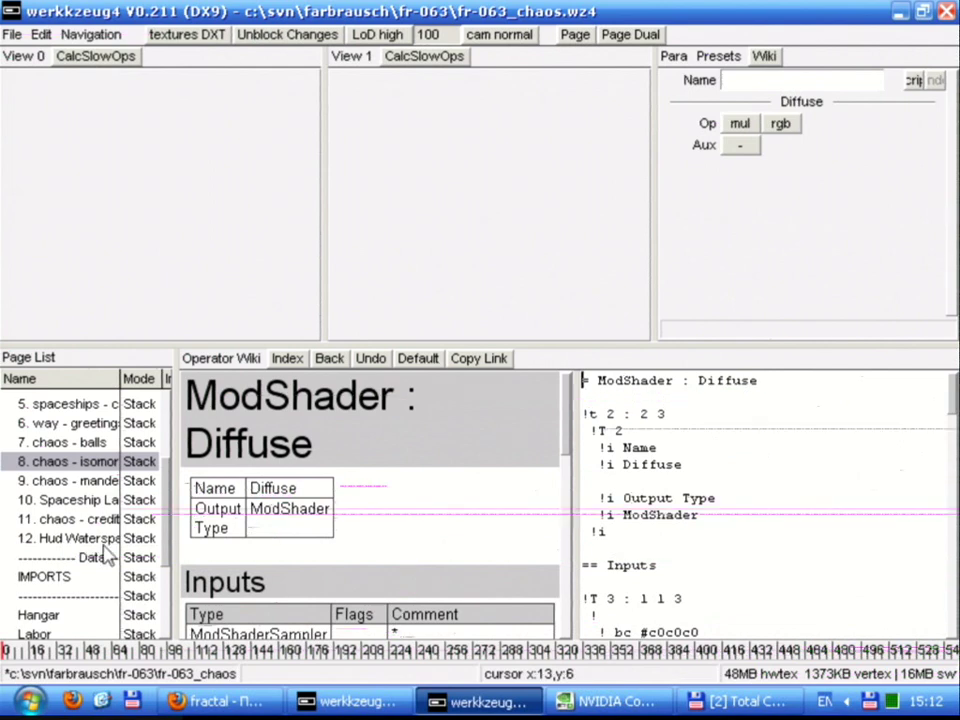
scroll(266, 522, "down", 3)
scroll(270, 515, "up", 2)
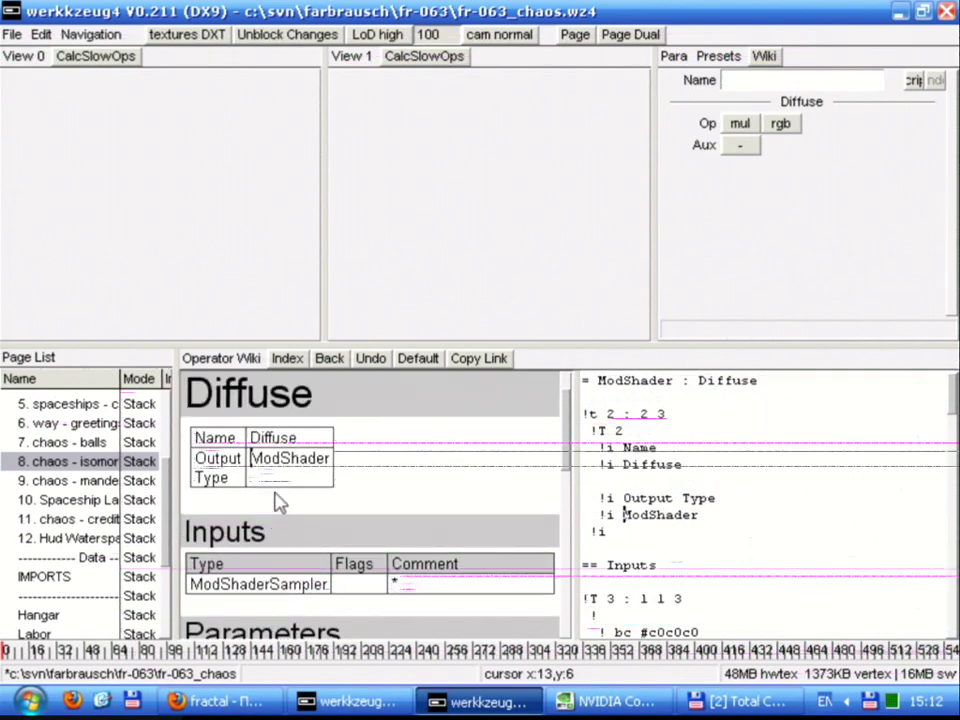
scroll(274, 510, "down", 1)
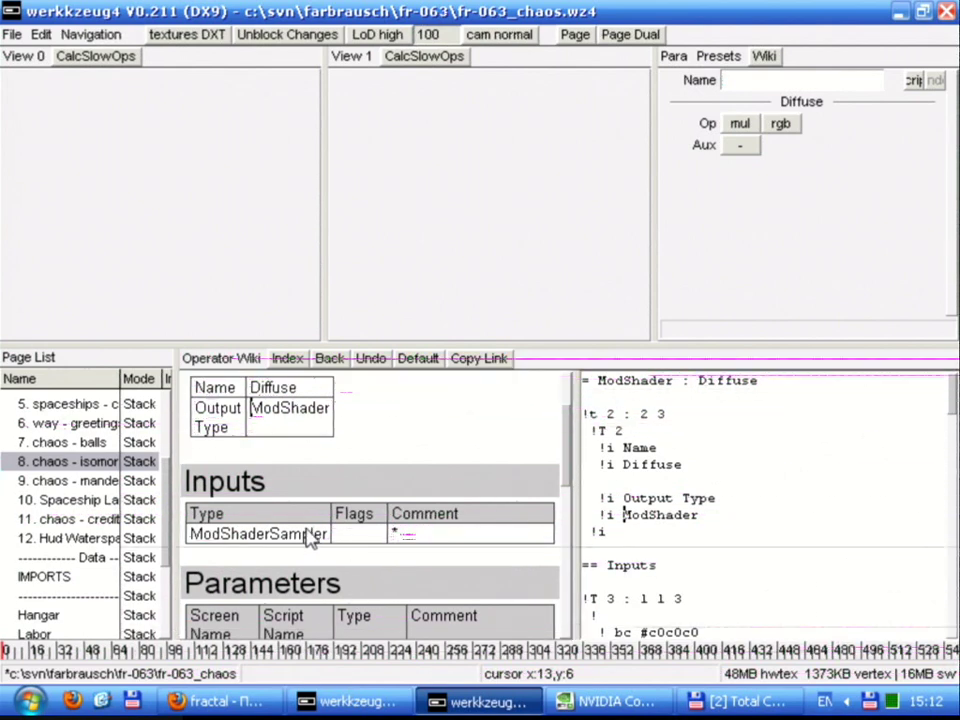
scroll(309, 540, "down", 2)
scroll(312, 538, "up", 1)
scroll(343, 455, "down", 3)
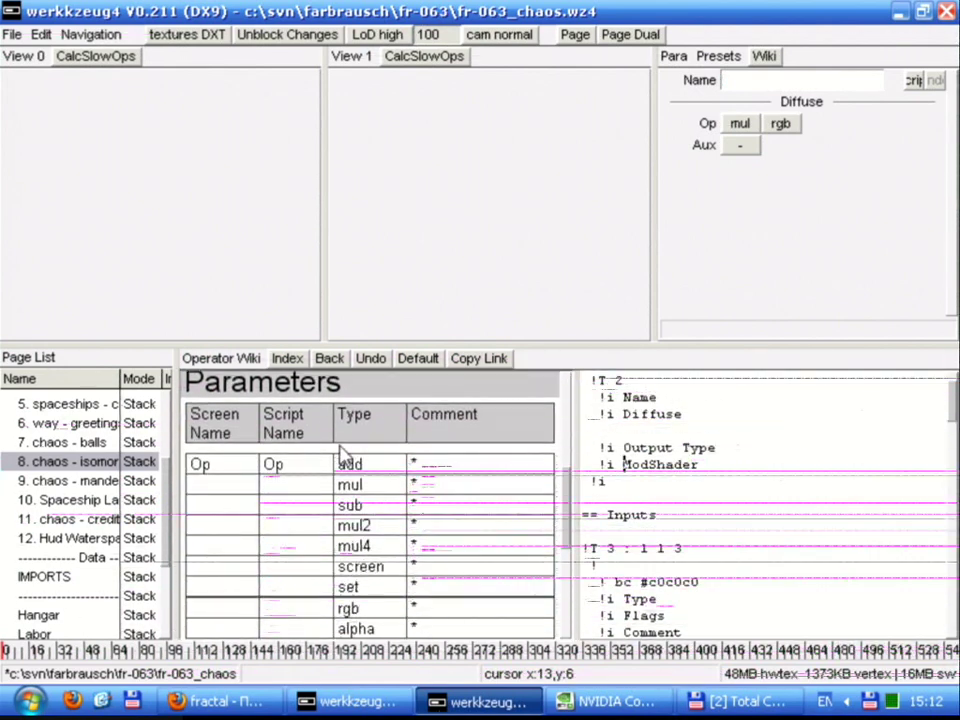
Clear the comment of the add option on the Diffuse wiki page and enter sdasdasdasd after Script Name in the page source
left_click(440, 466)
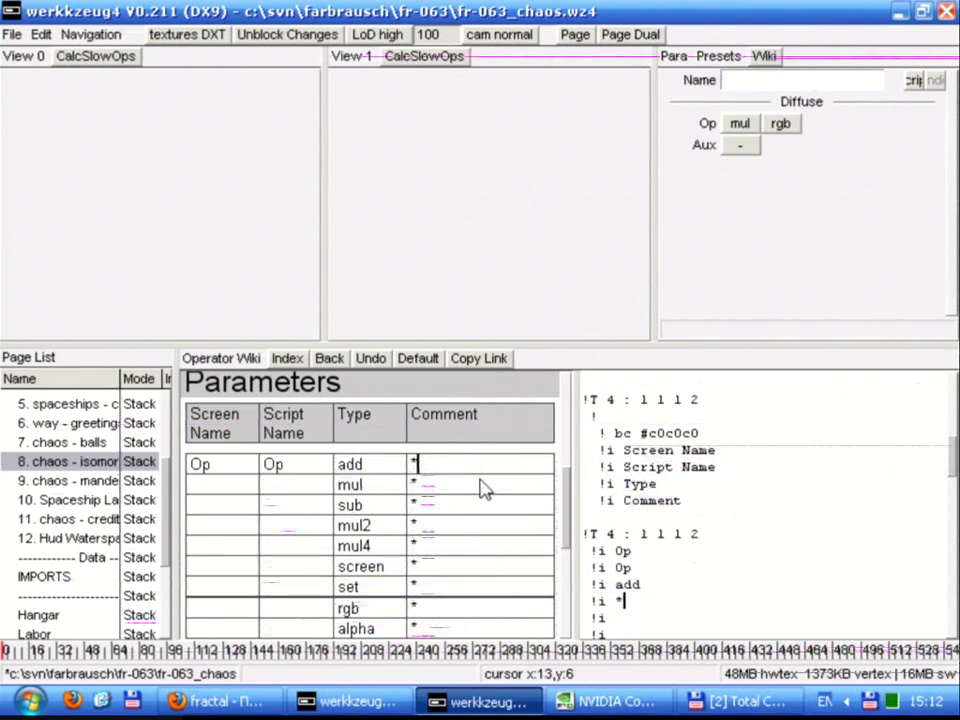
key("BackSpace")
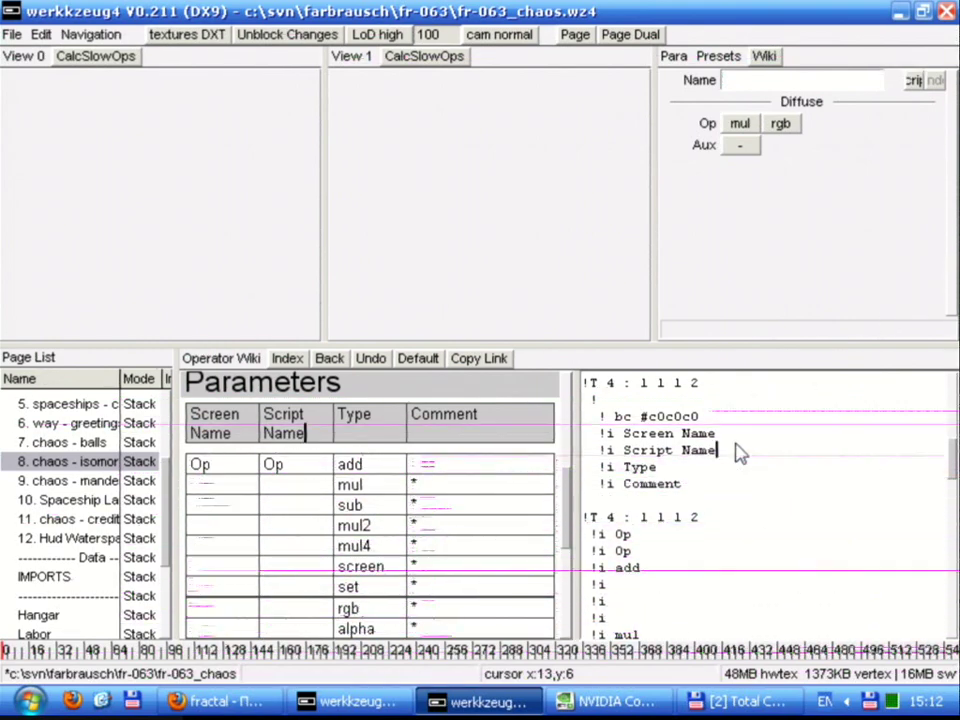
type("sdasdasdasd")
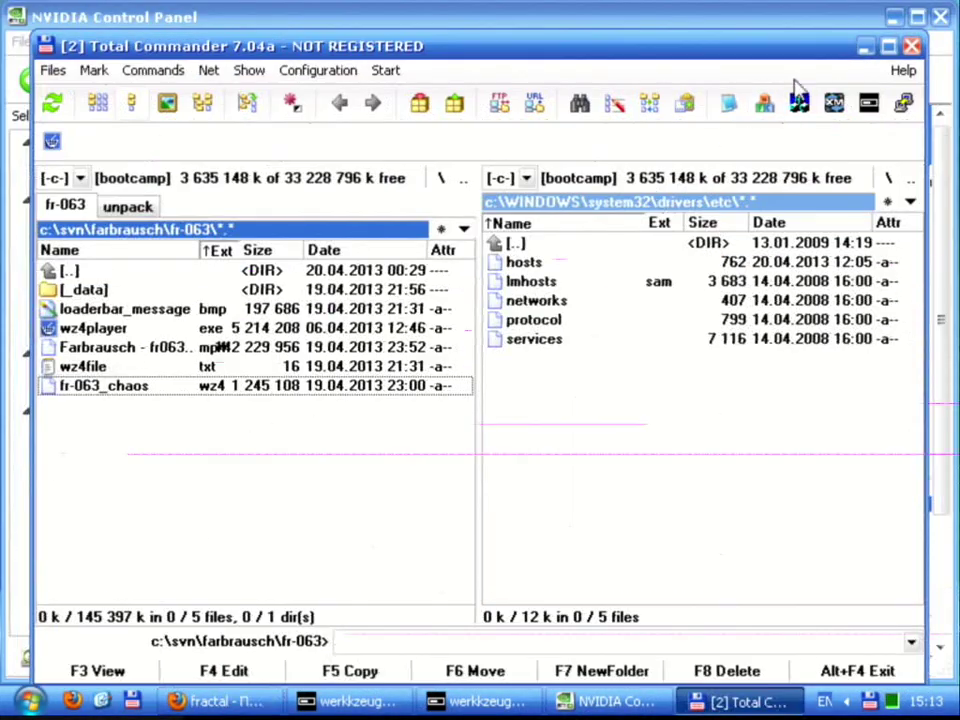
Minimize the NVIDIA Control Panel and Total Commander windows, and open the recent werkkzeug4 project in Visual C++ 2008 Express Edition
left_click(892, 19)
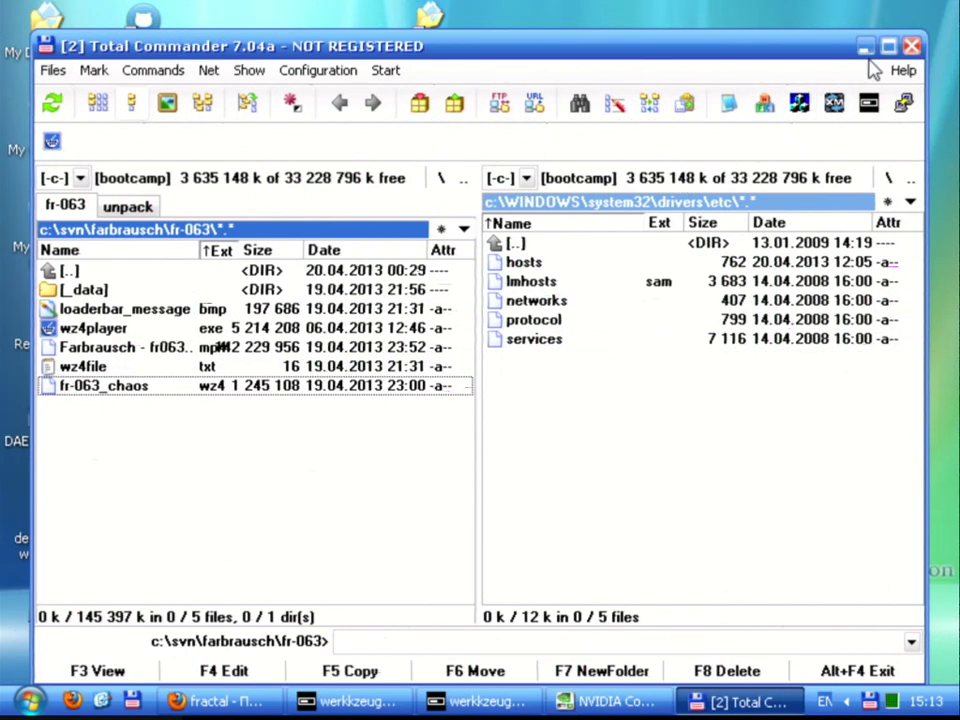
left_click(866, 46)
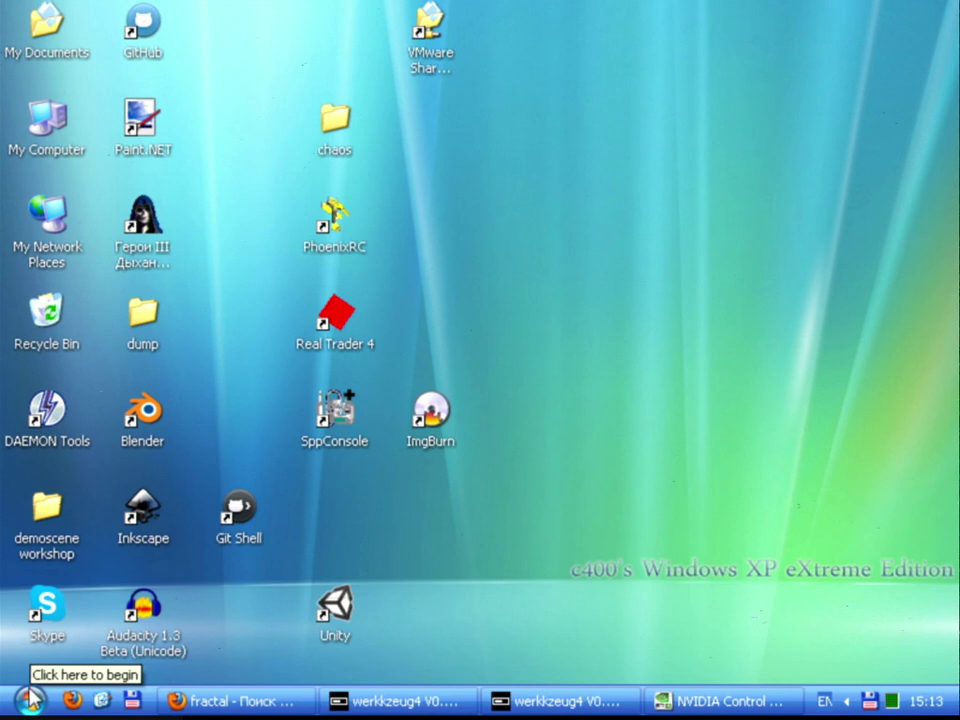
left_click(30, 697)
mouse_move(103, 516)
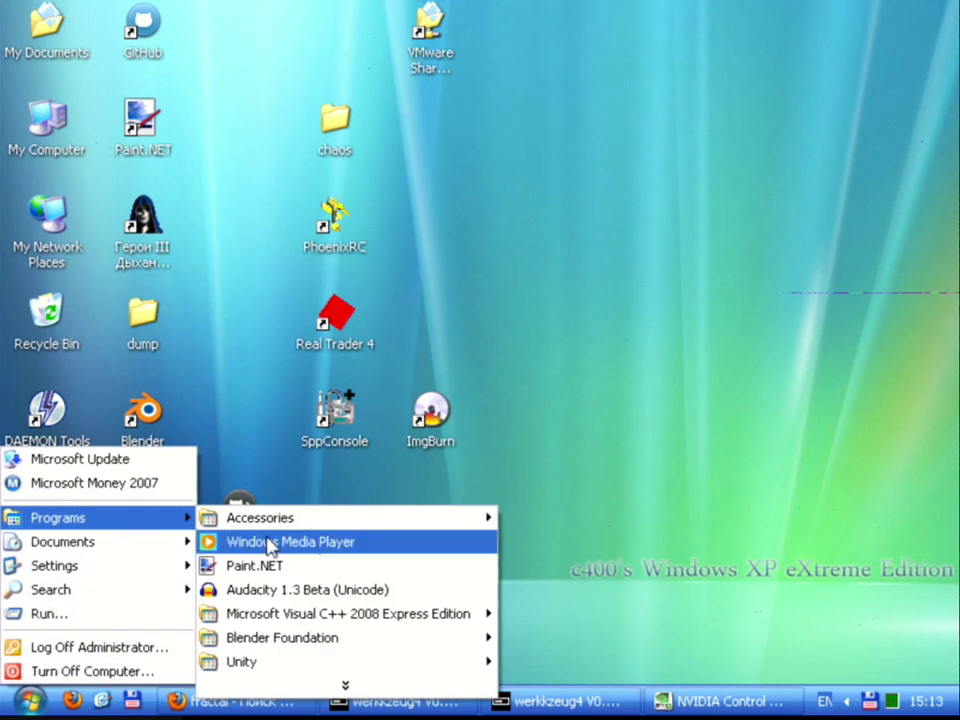
mouse_move(388, 618)
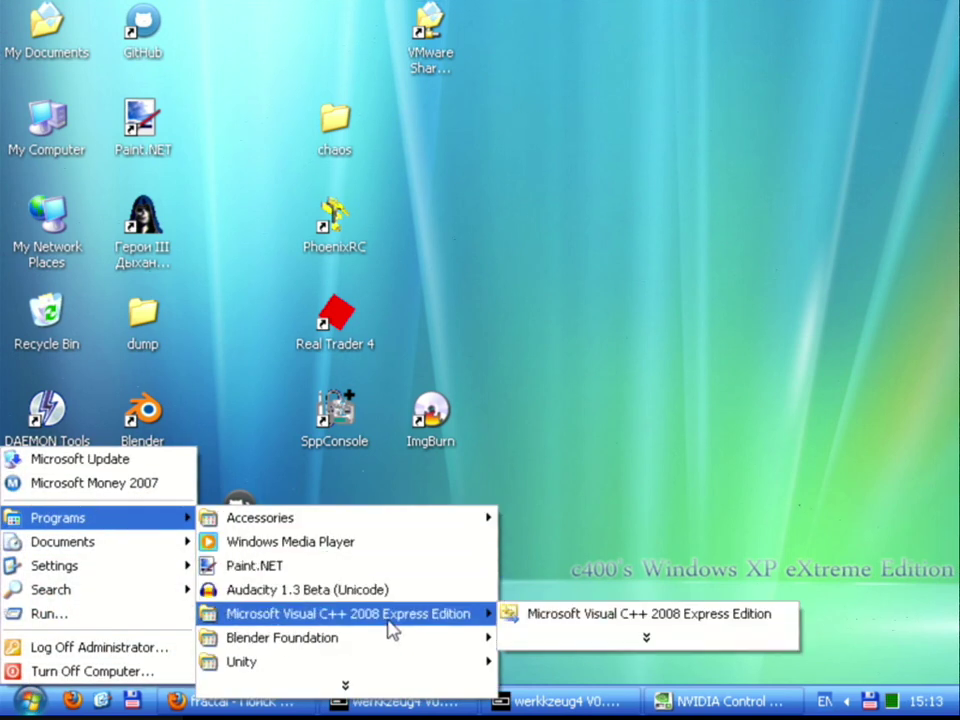
left_click(600, 618)
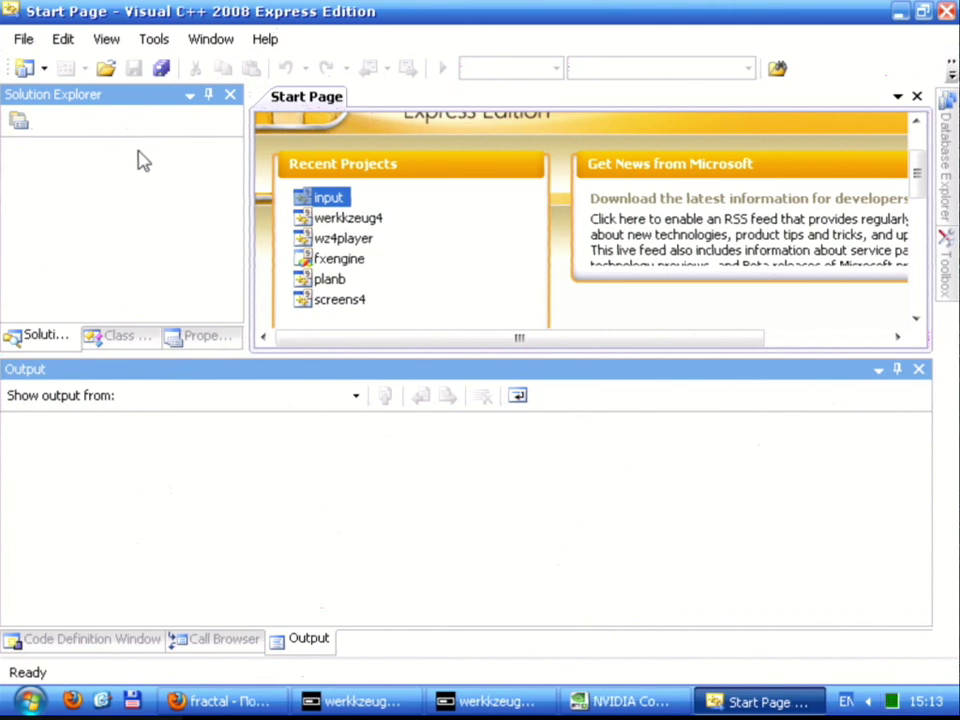
left_click(372, 217)
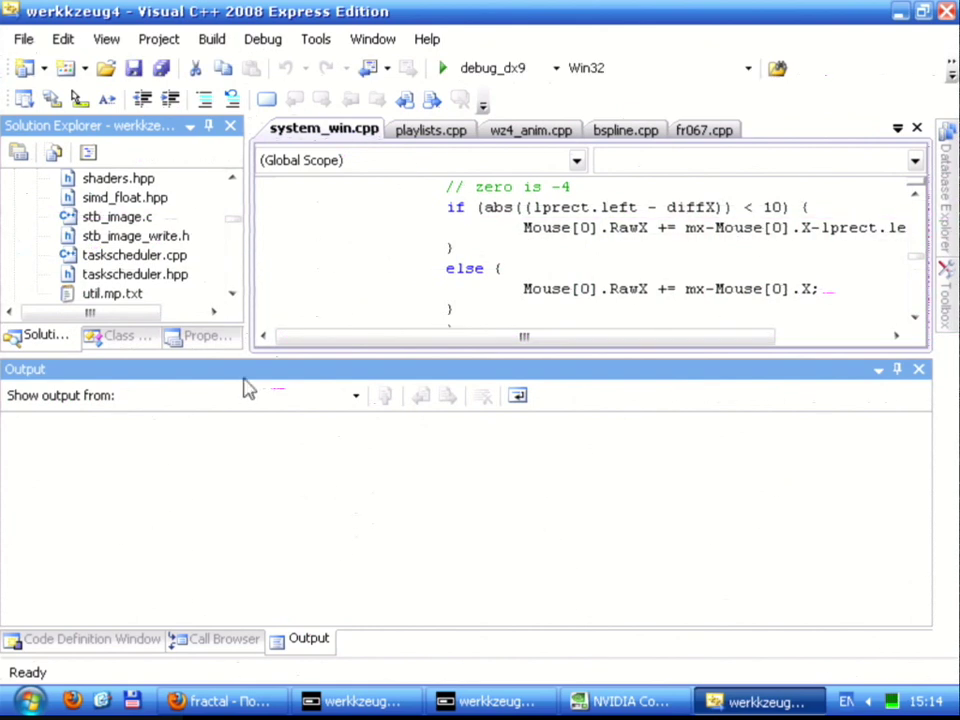
Enlarge the code and Solution Explorer area and collapse the base project, checking the files of the extra project
left_click_drag(257, 361, 261, 541)
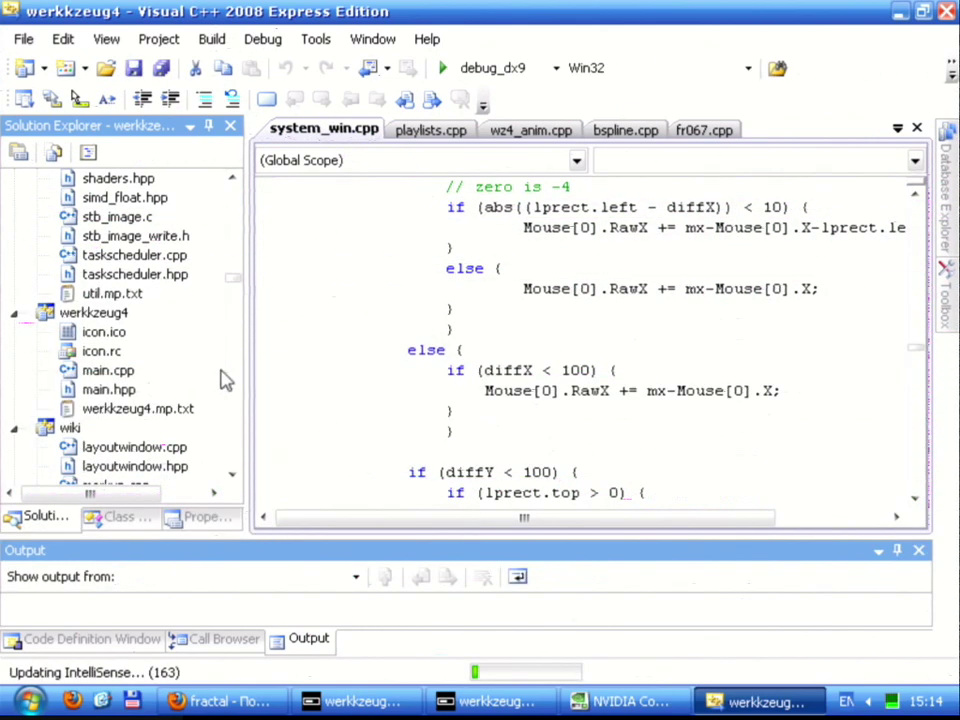
left_click_drag(233, 283, 240, 184)
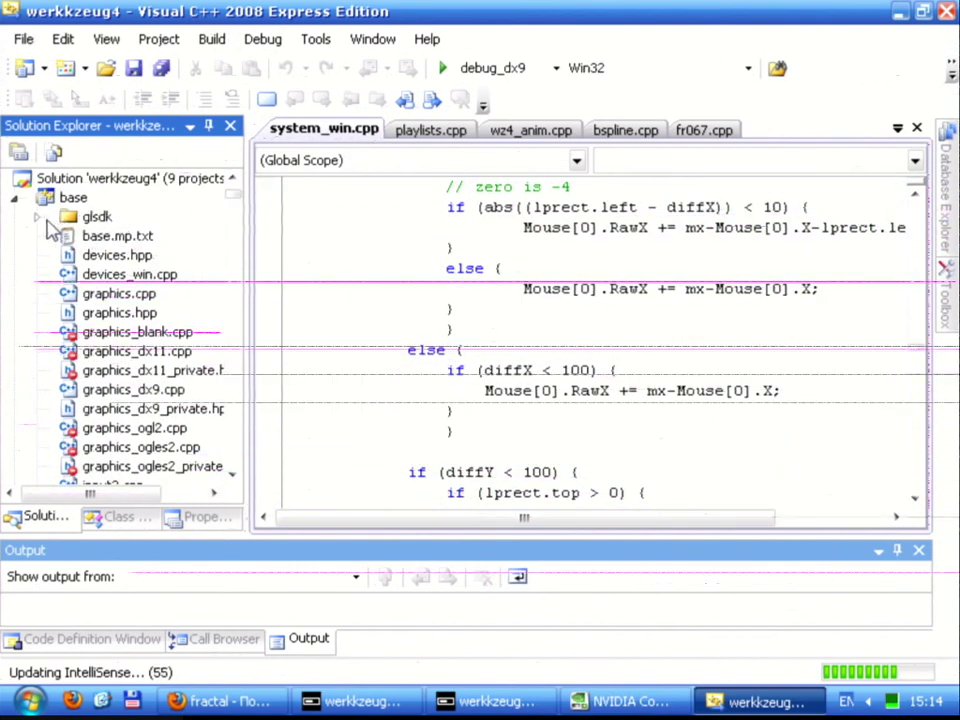
left_click(15, 199)
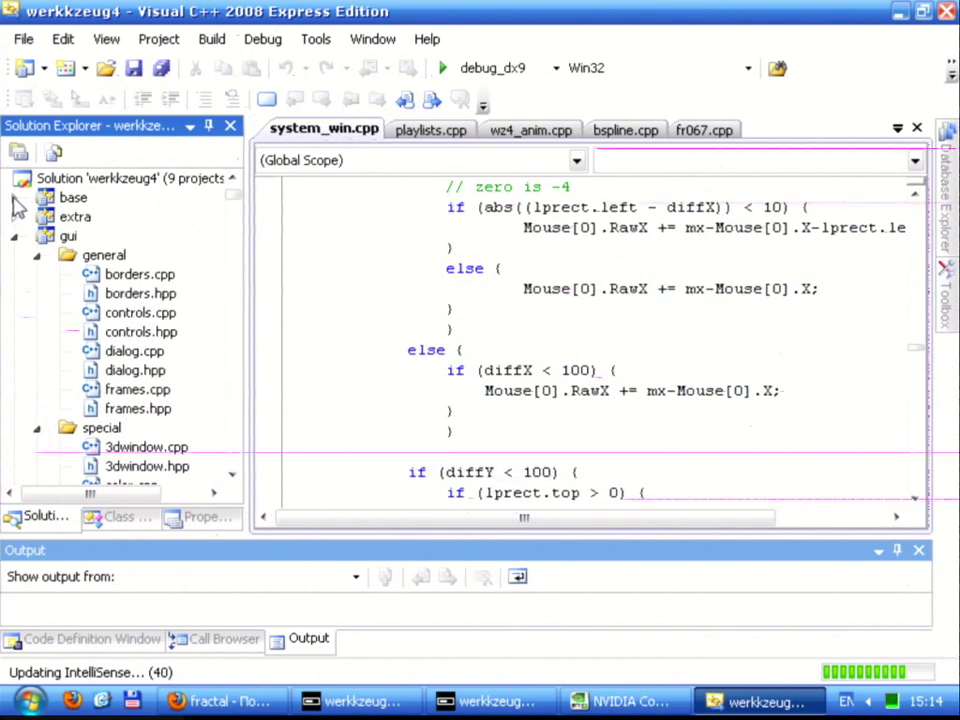
left_click(14, 217)
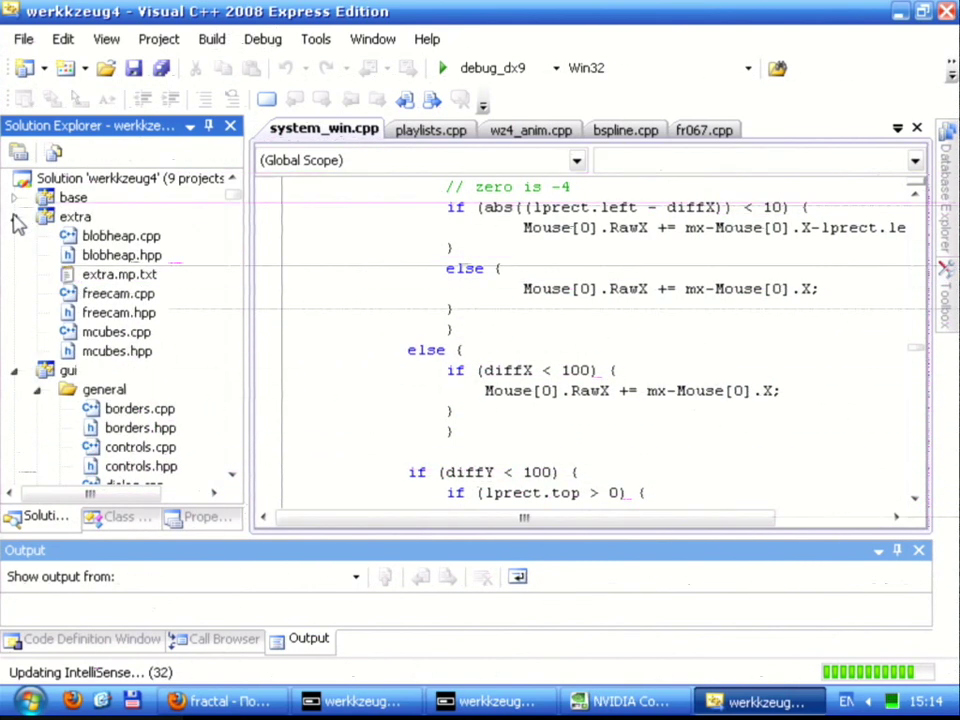
left_click(14, 217)
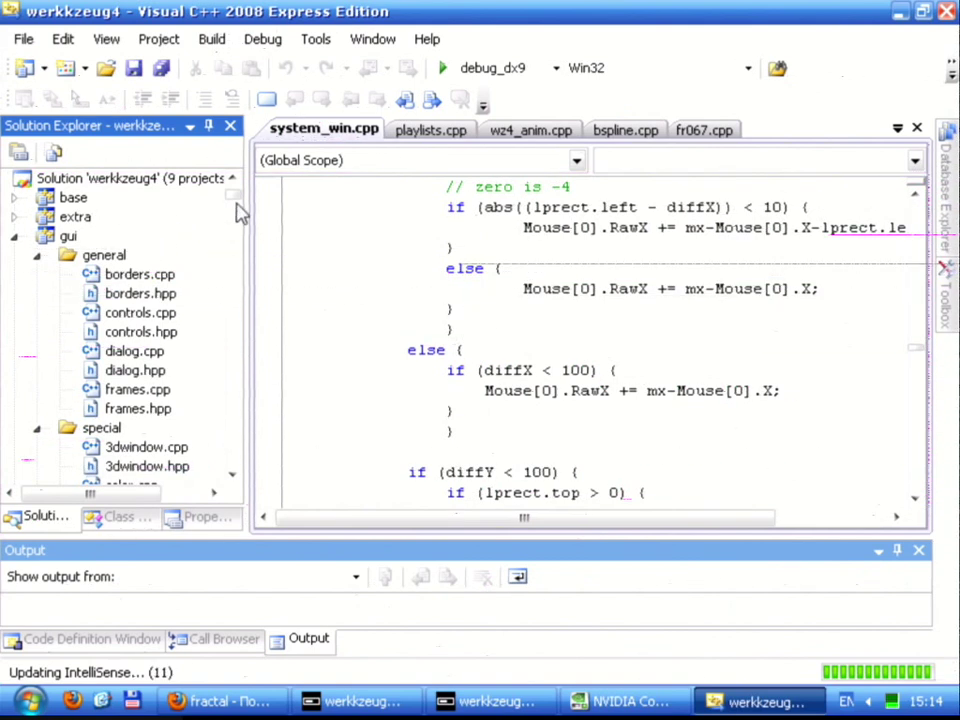
Collapse the gui, shadercomp, util, werkkzeug4 and wiki projects in the werkkzeug4 solution tree
left_click(14, 238)
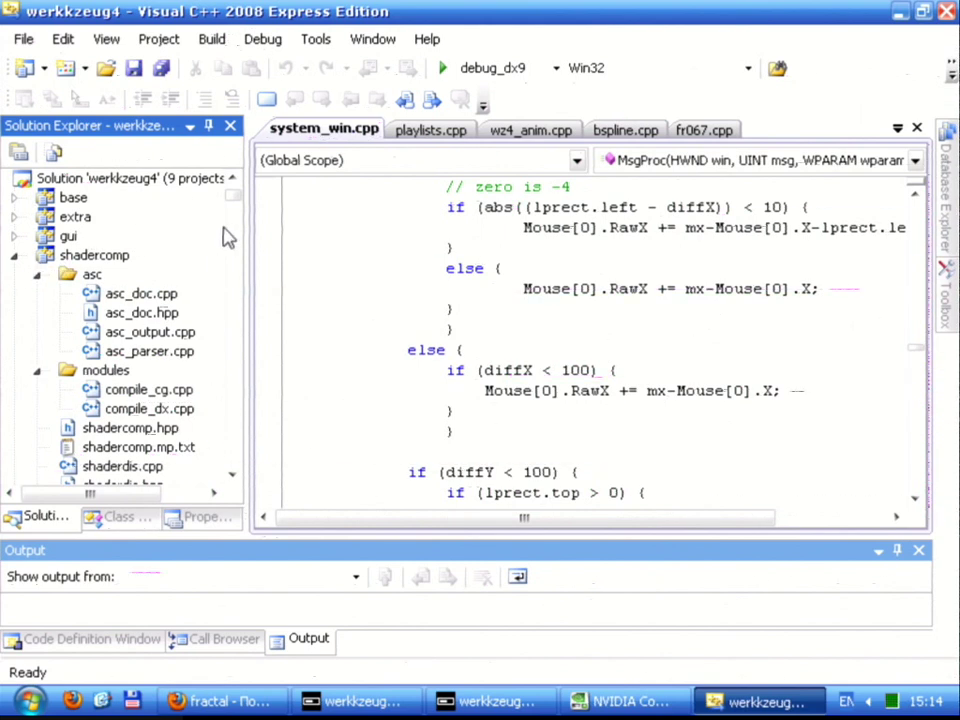
left_click(14, 257)
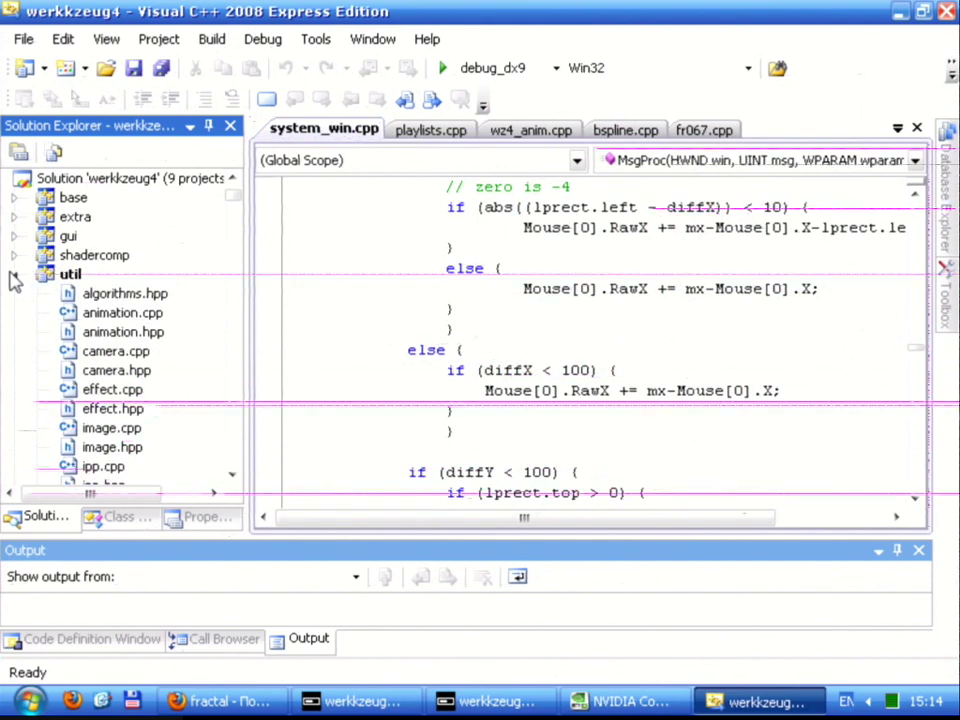
left_click(14, 275)
left_click(14, 294)
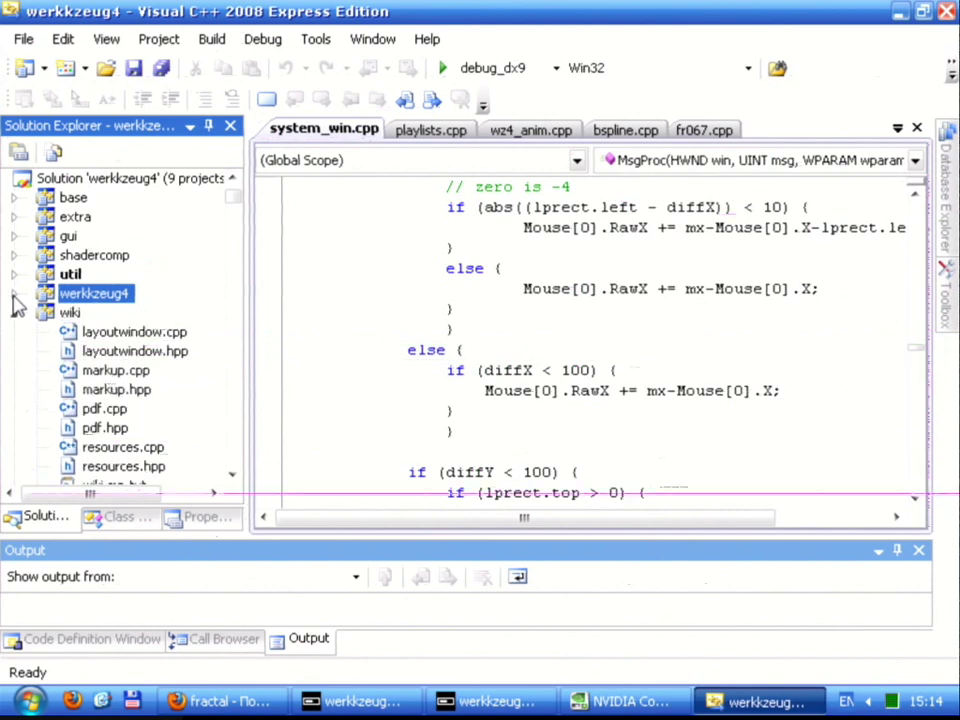
left_click(14, 313)
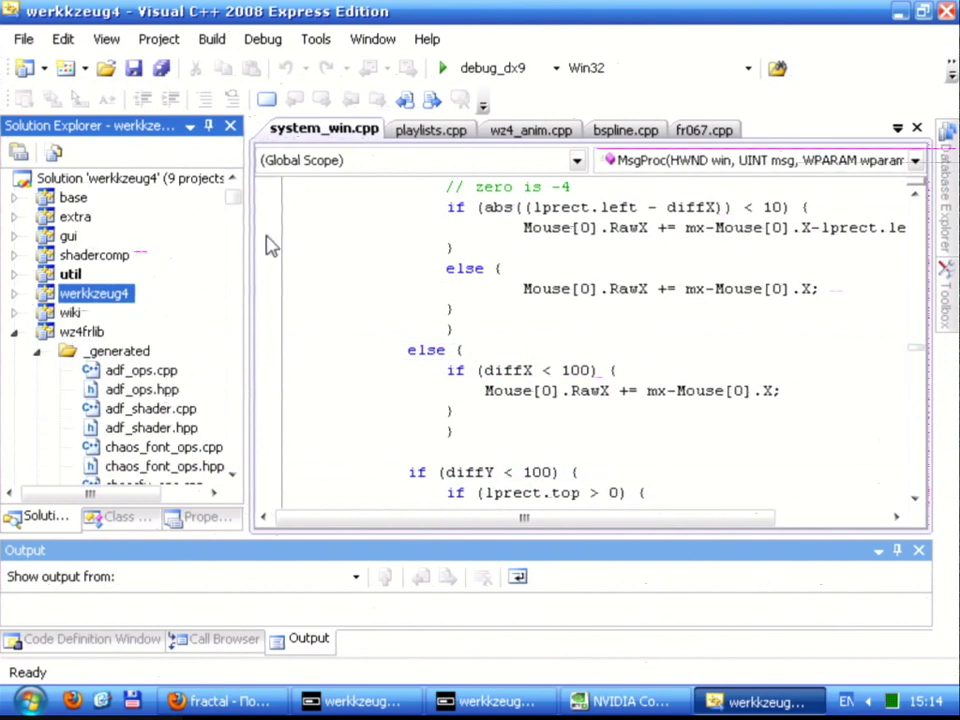
Collapse the _generated folder of the wz4frlib project and browse the source files in its oneshot folder
scroll(236, 207, "down", 8)
scroll(236, 212, "up", 7)
scroll(236, 214, "down", 1)
scroll(236, 214, "down", 3)
scroll(238, 214, "up", 2)
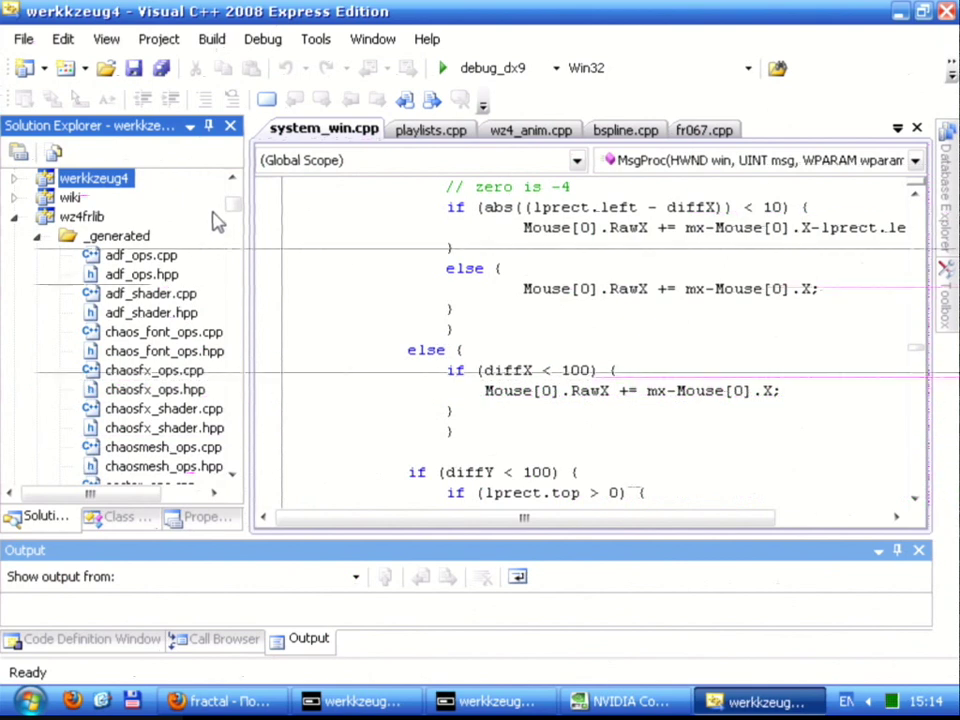
scroll(231, 212, "down", 4)
scroll(232, 213, "up", 4)
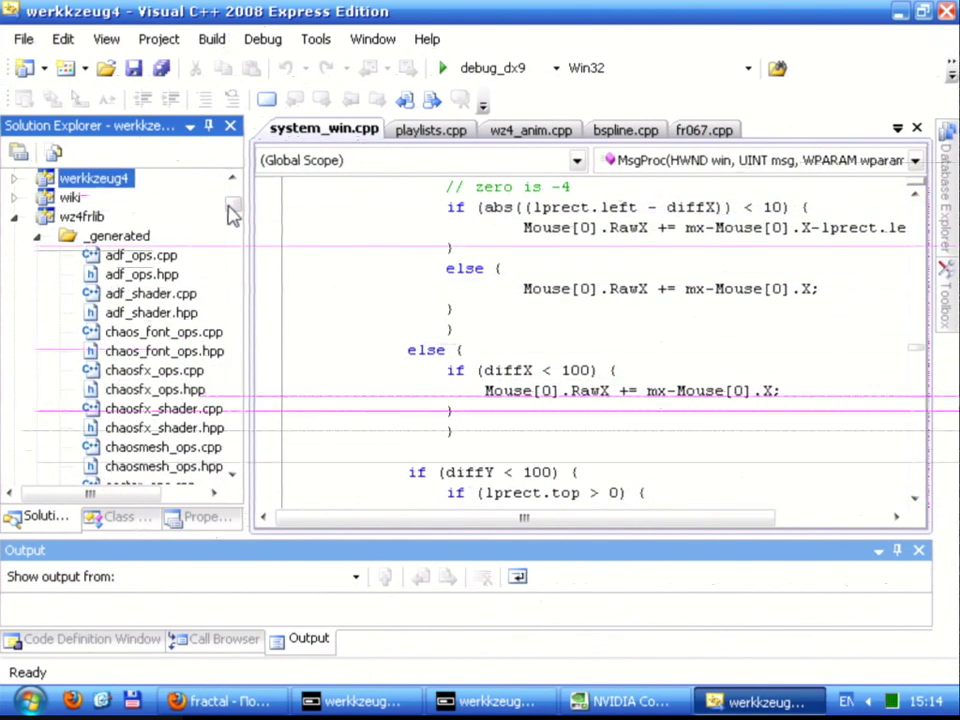
scroll(232, 212, "up", 1)
left_click(36, 257)
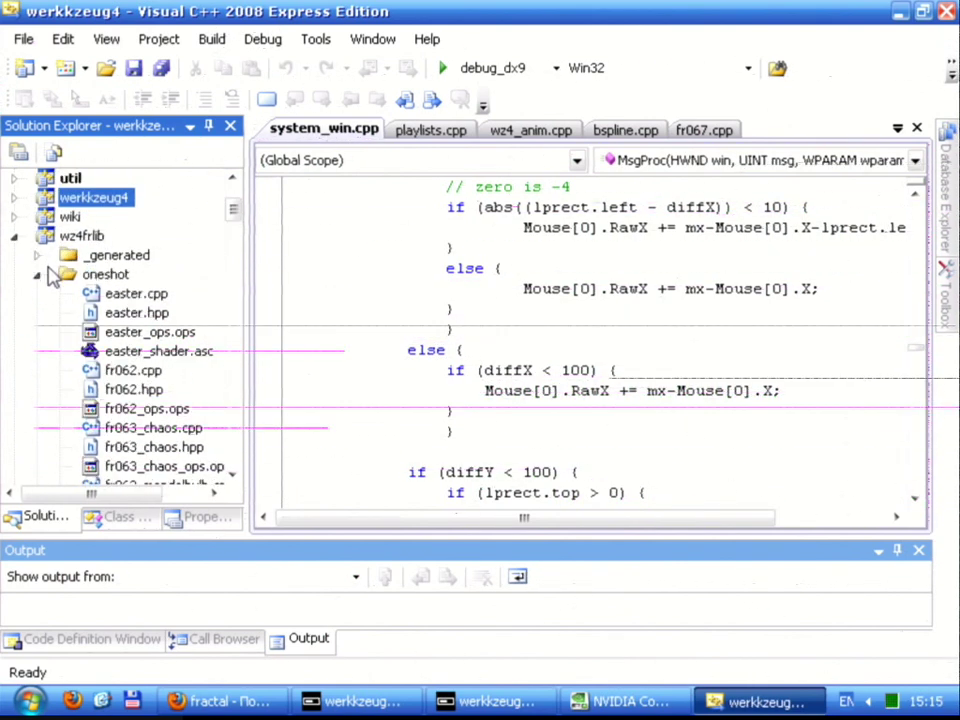
left_click(105, 275)
left_click_drag(236, 214, 214, 240)
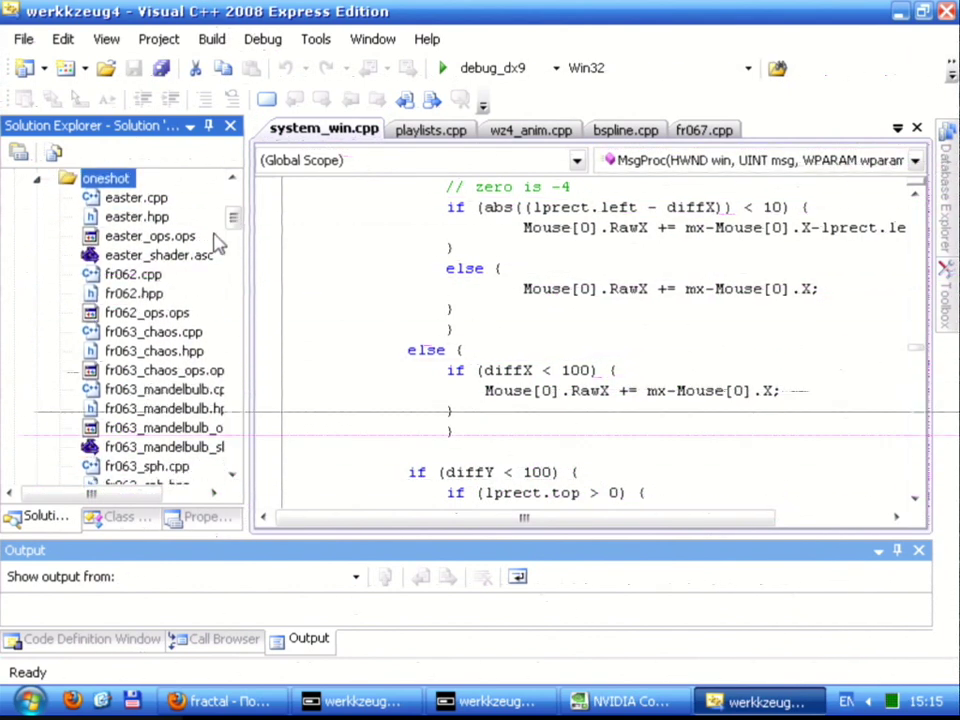
Open fr062.cpp from the oneshot folder and read through the RNModSlice Simulate code
double_click(146, 276)
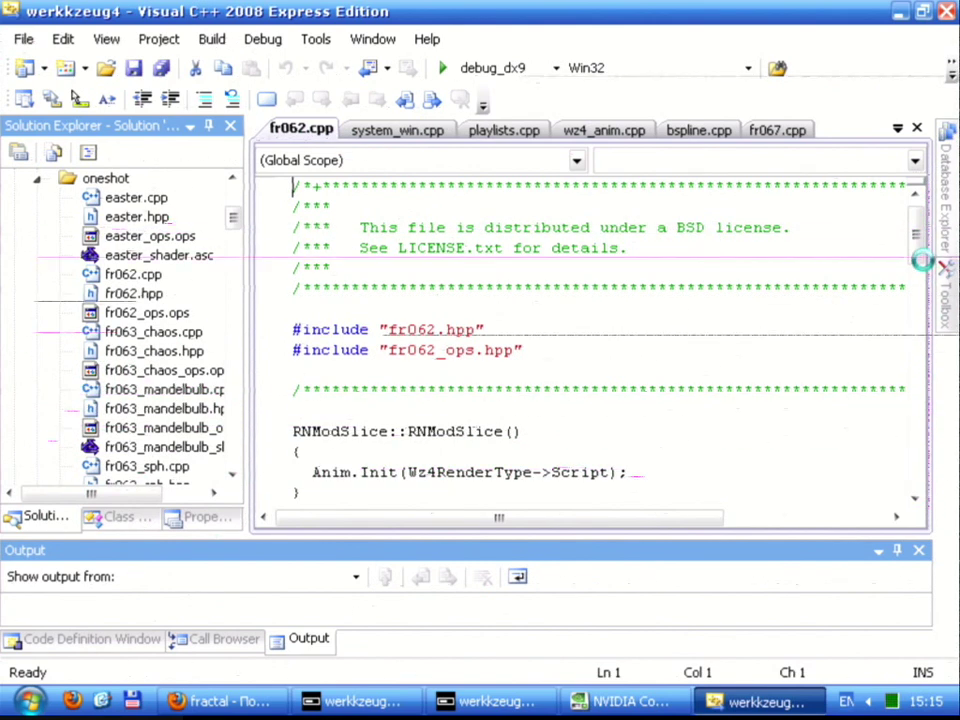
left_click(857, 224)
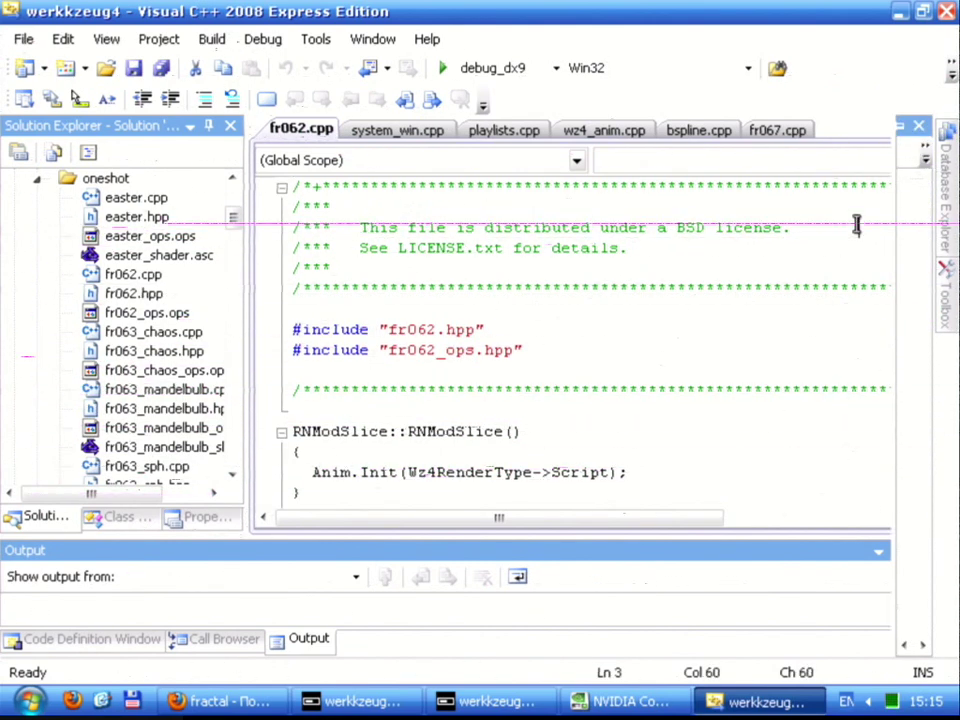
scroll(813, 229, "down", 5)
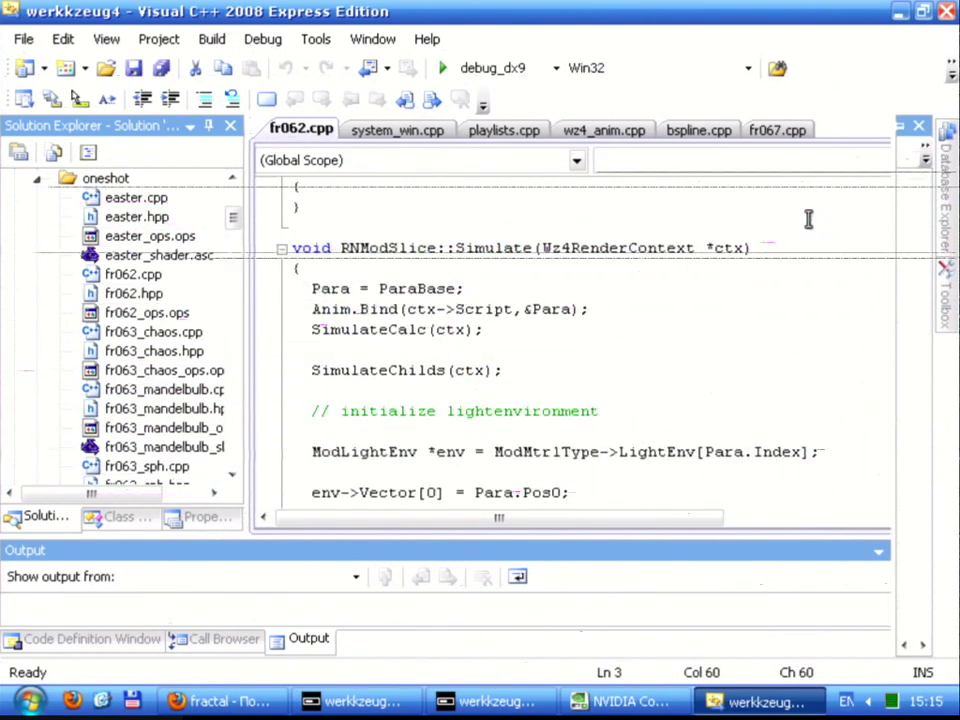
key("Page_Down")
key("Page_Down")
key("Page_Down")
key("Page_Up")
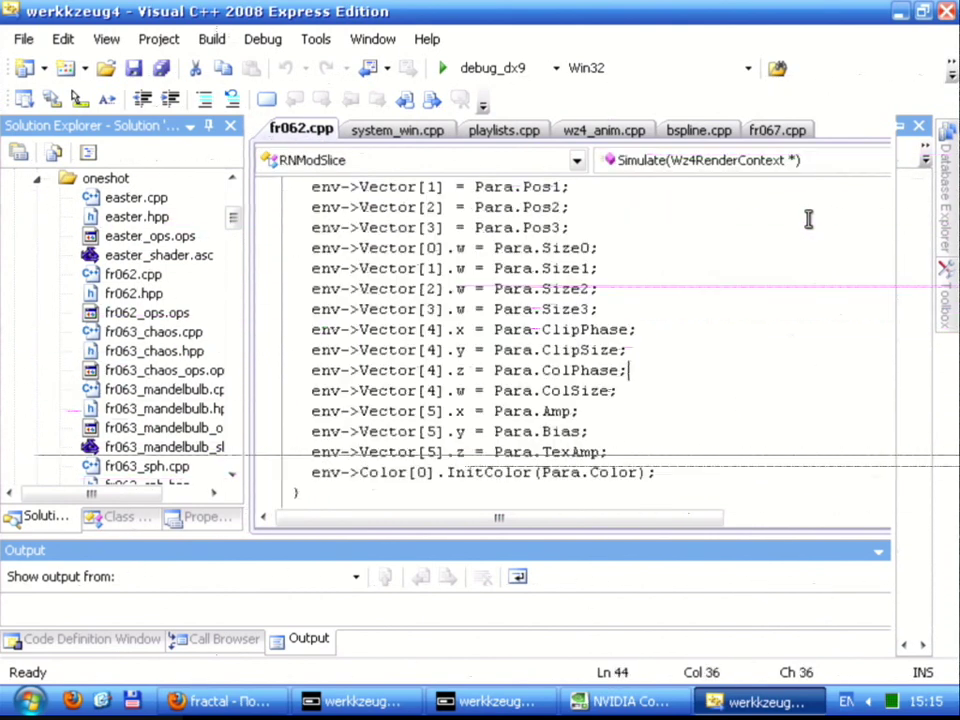
Open the fr062.hpp header and the fr062_ops.ops operator file, and examine the MM62_SphereSlicer class definition
double_click(126, 295)
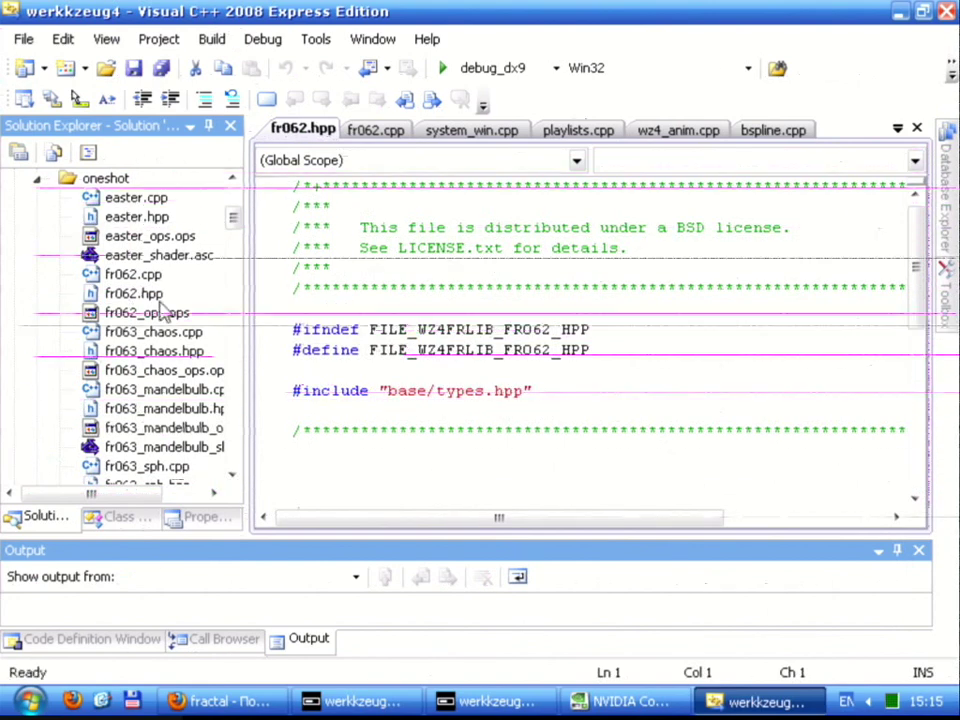
scroll(324, 372, "down", 4)
scroll(366, 362, "up", 4)
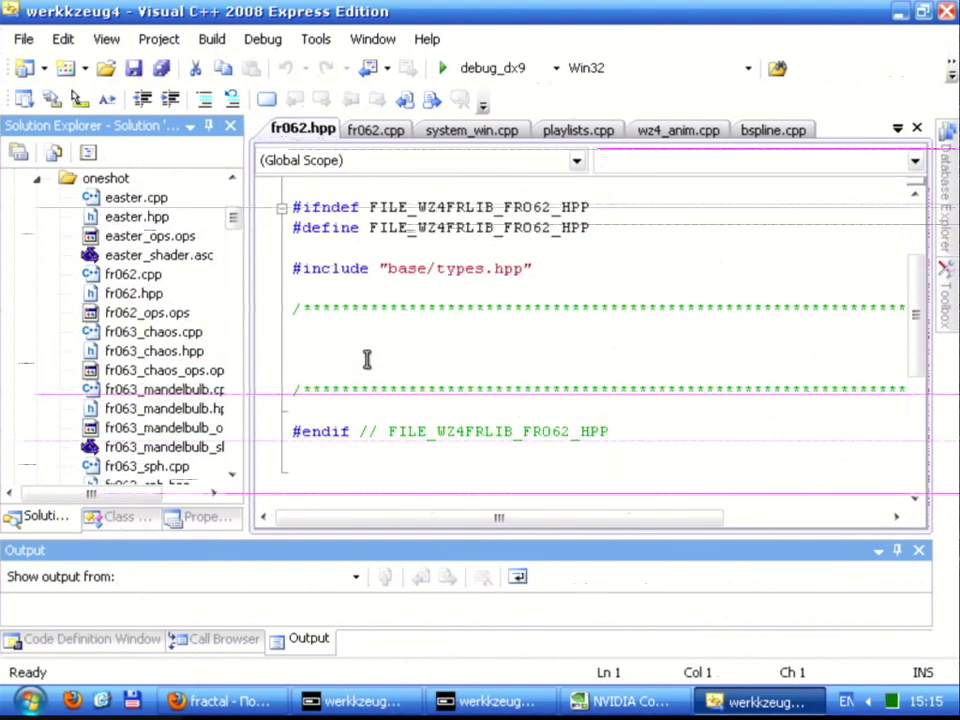
left_click(150, 313)
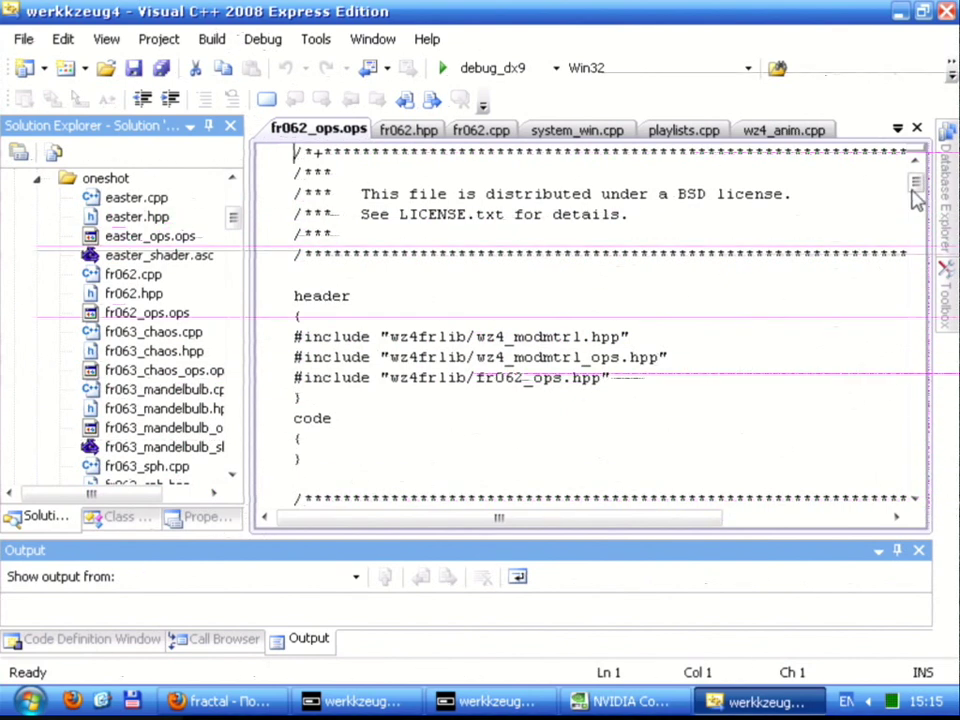
left_click_drag(917, 198, 917, 220)
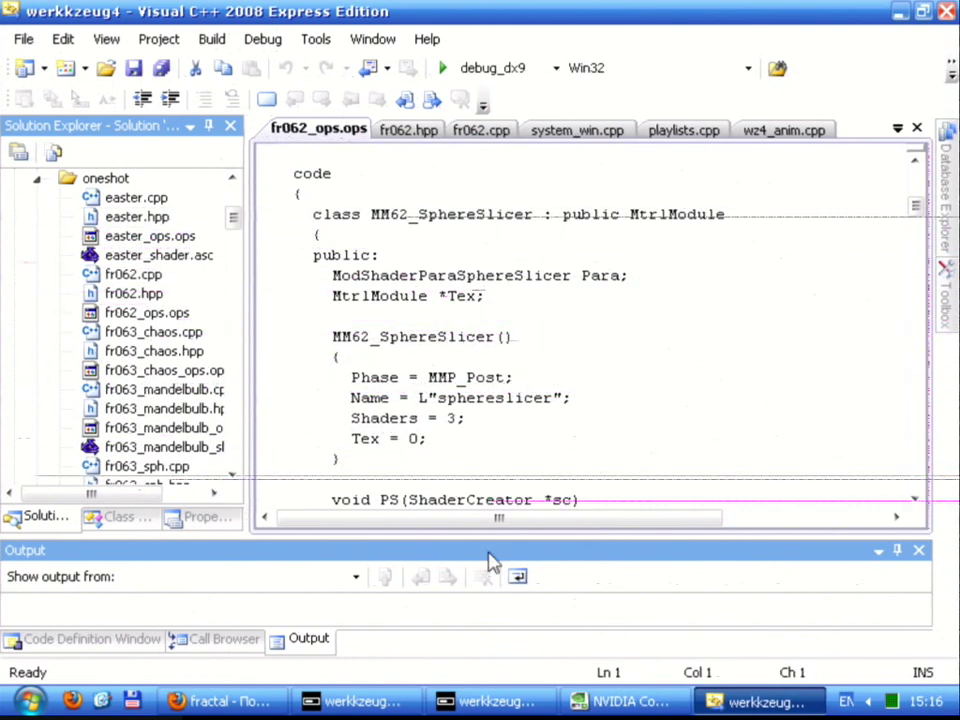
Switch to werkkzeug4 with fr-063_chaos, open page 9 and go to an empty area using the bird's-eye overview
left_click(495, 700)
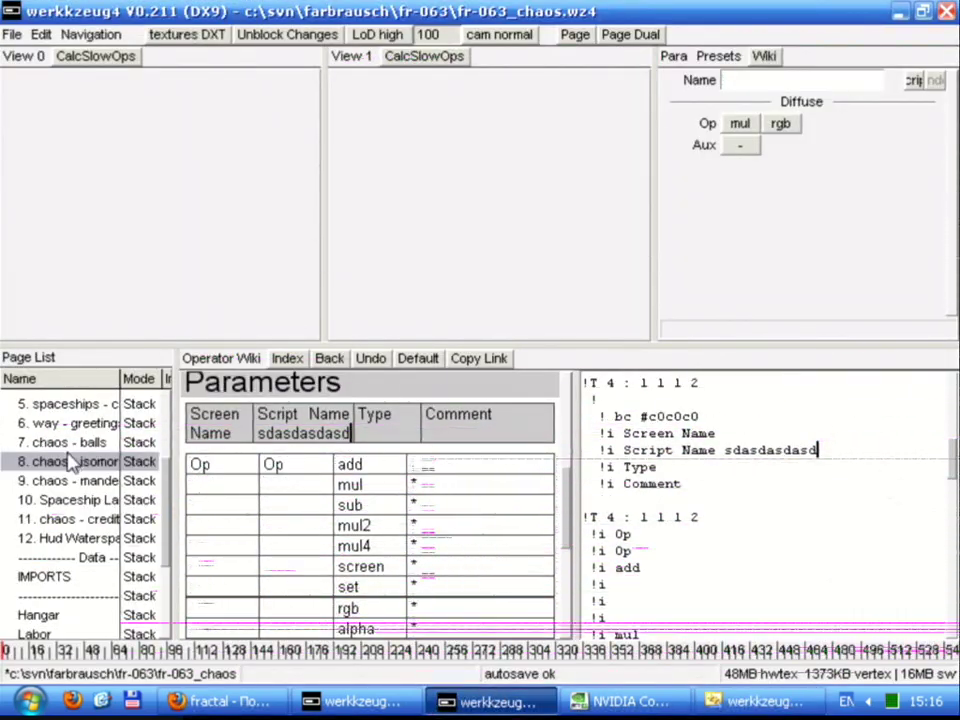
left_click(150, 481)
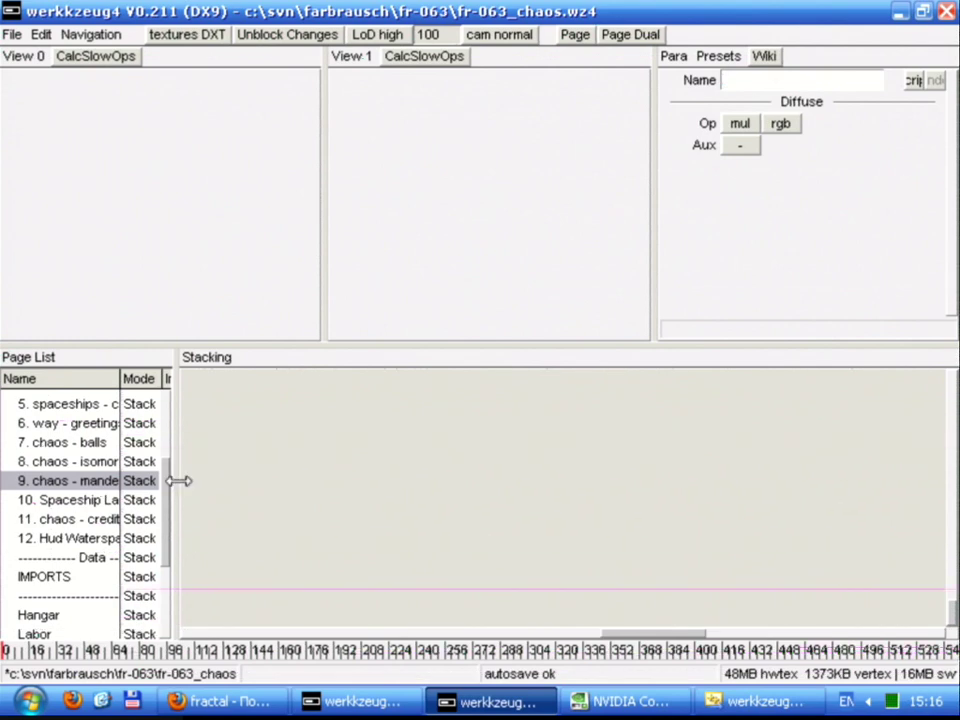
left_click(248, 451)
key("Tab")
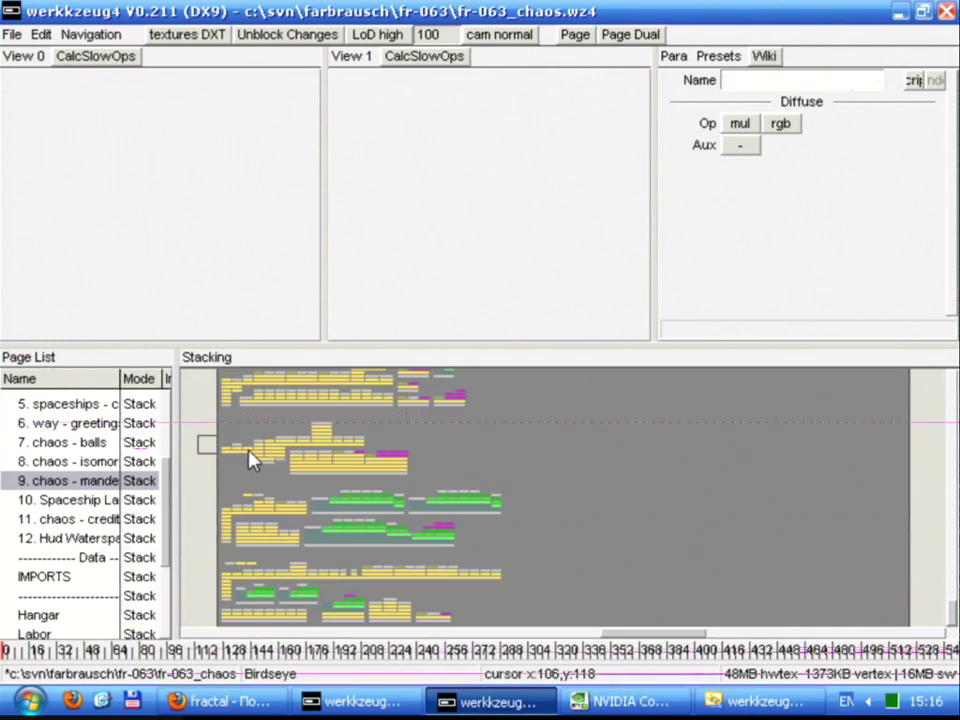
left_click(456, 465)
key("b")
left_click(432, 461)
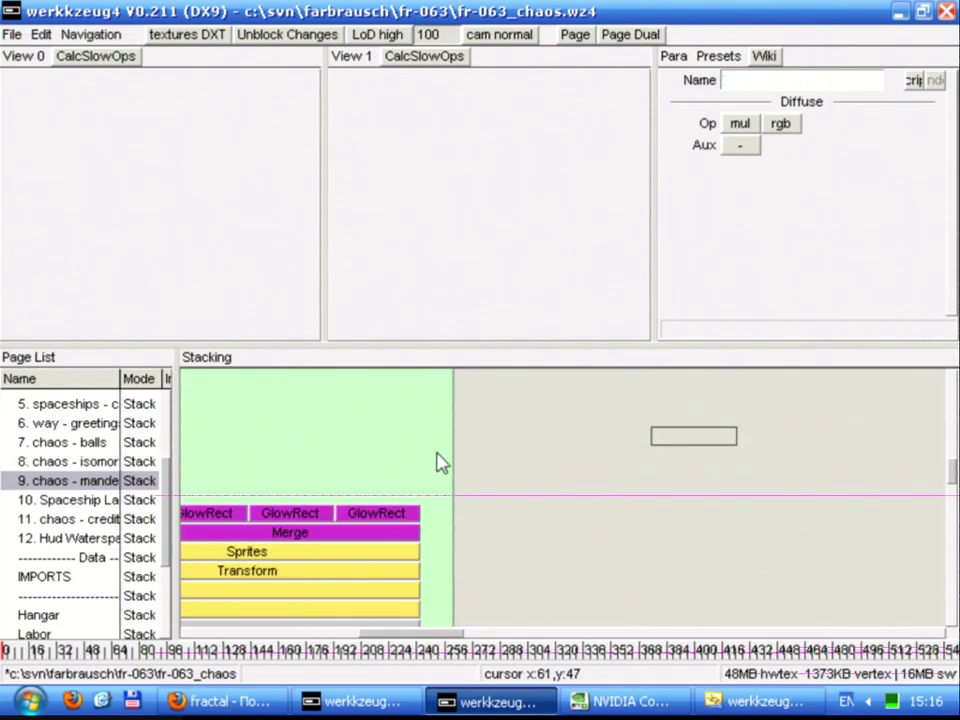
Add an FR063_Mandelbulb operator from the wz4 RenderTree effects in the empty area and check its parameters
right_click(590, 458)
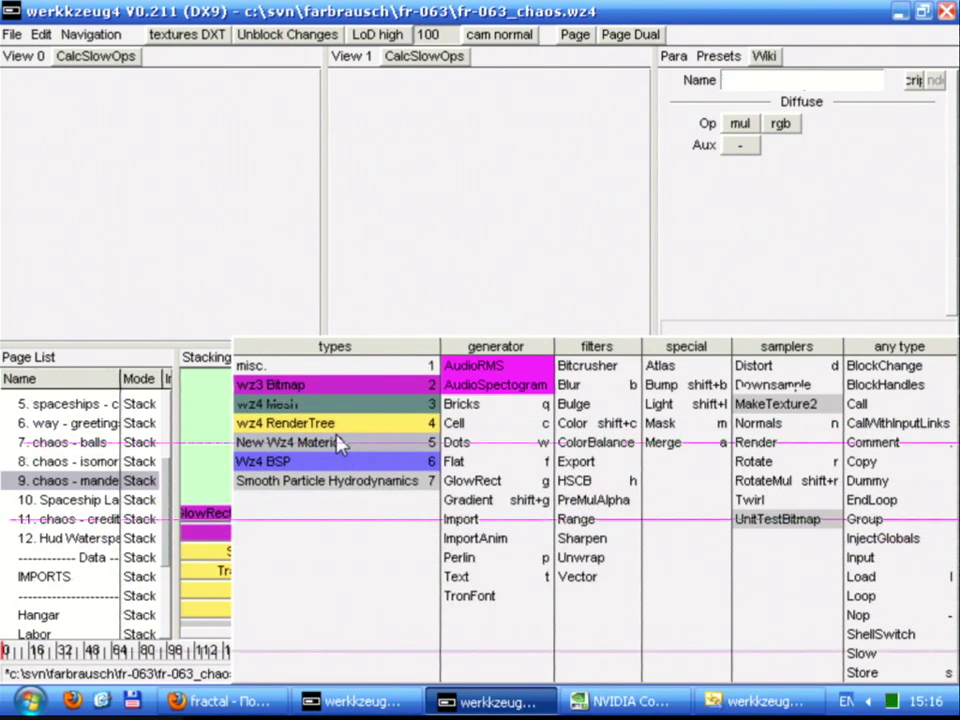
left_click(390, 442)
key("4")
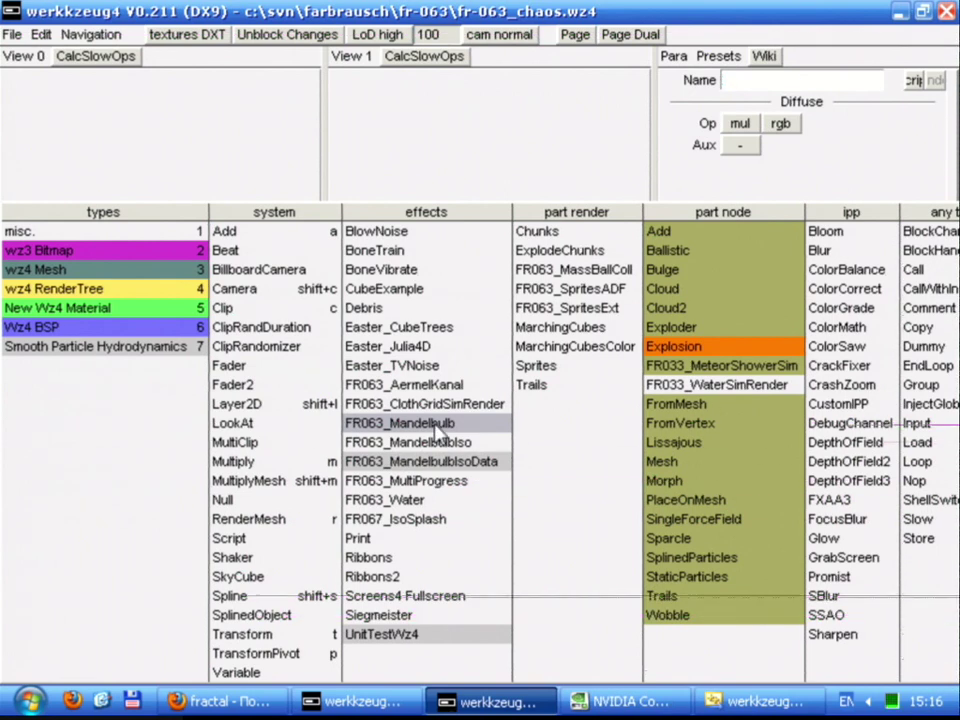
left_click(441, 425)
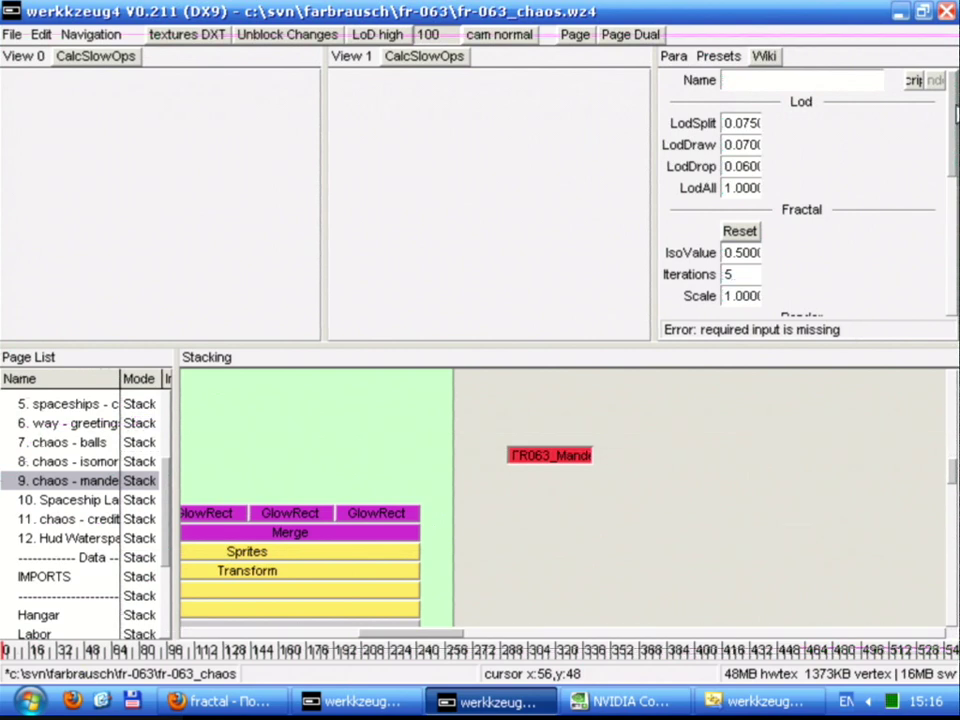
scroll(955, 115, "down", 5)
scroll(952, 117, "up", 5)
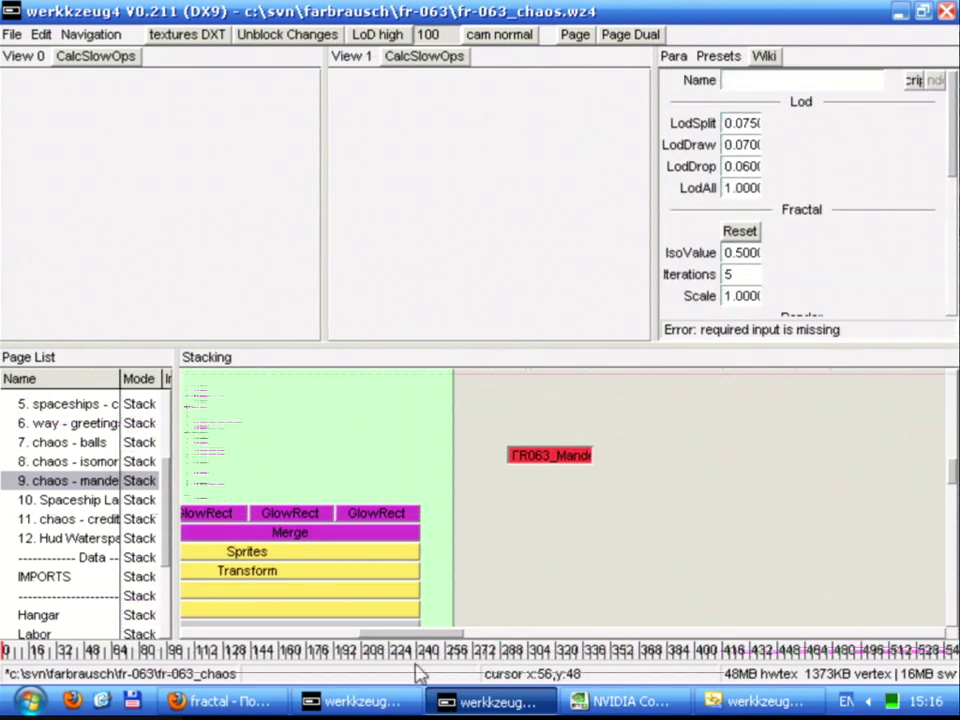
Switch back to Visual C++ and examine the parameter declarations of the ModSlice operator in fr062_ops.ops
left_click(765, 701)
scroll(533, 418, "down", 12)
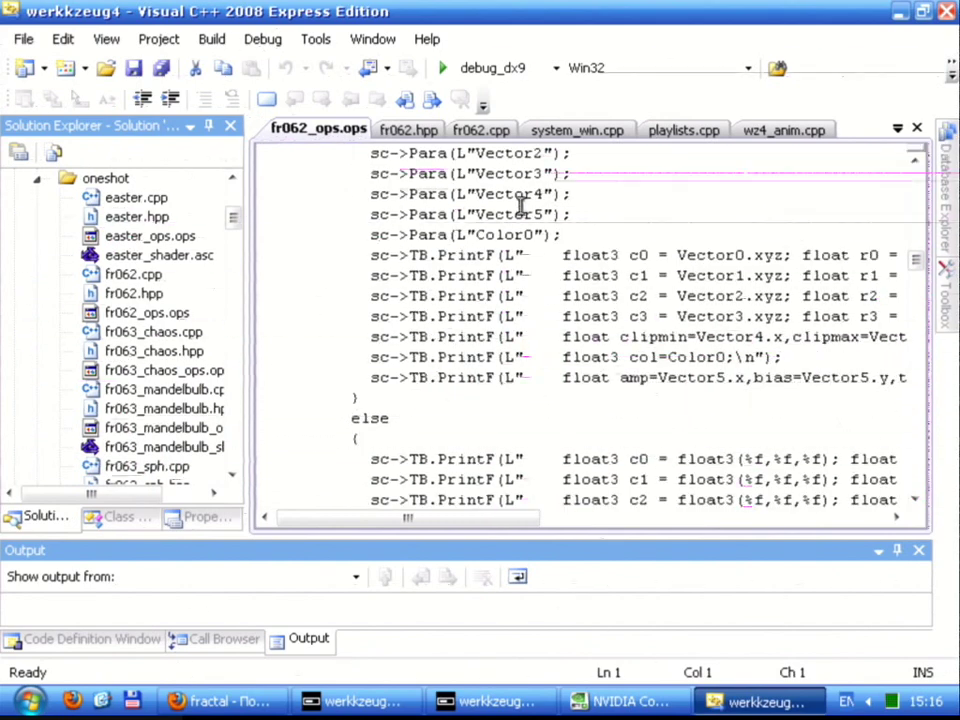
scroll(520, 205, "down", 11)
scroll(590, 231, "down", 20)
scroll(590, 231, "down", 14)
scroll(590, 231, "up", 6)
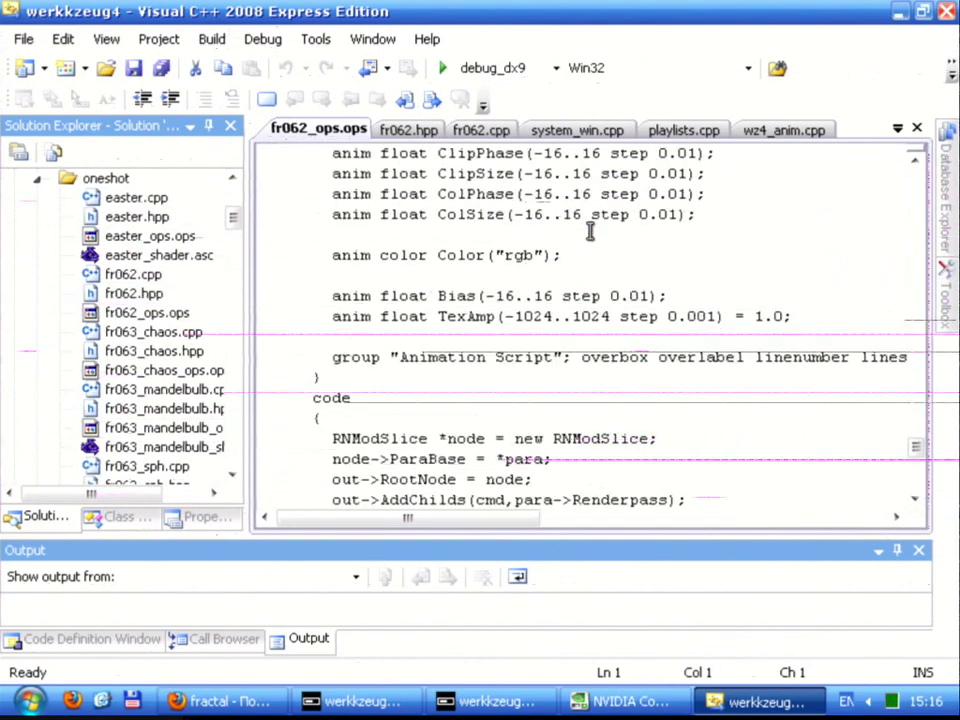
scroll(590, 231, "down", 2)
scroll(583, 225, "up", 7)
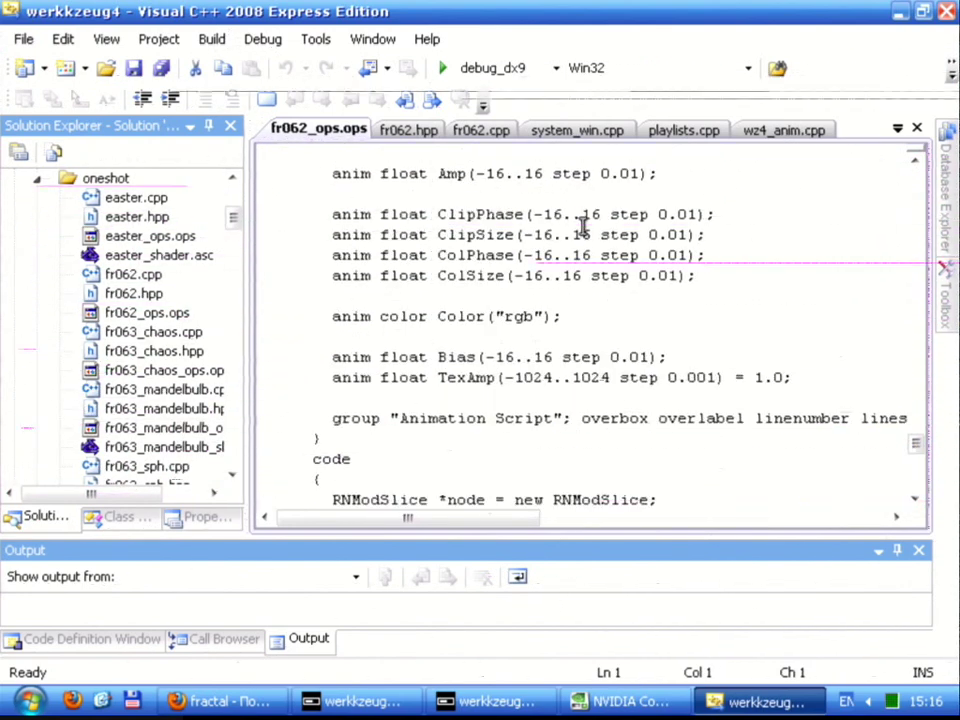
scroll(583, 225, "up", 3)
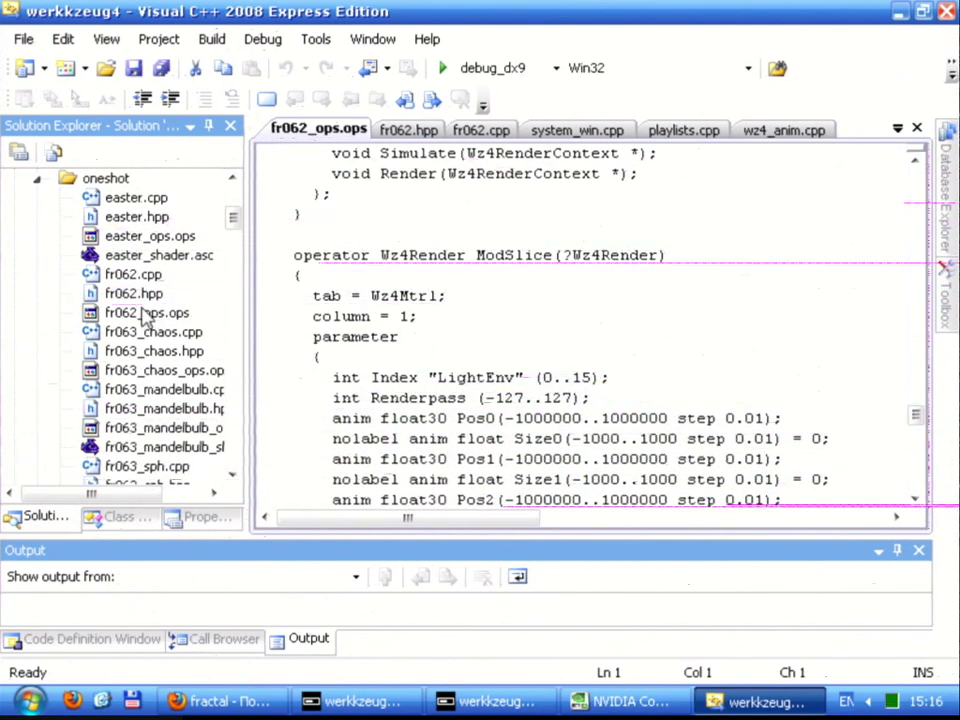
Expand the _generated folder of wz4frlib, open fr062_ops.cpp and read through the generated code
scroll(233, 220, "up", 1)
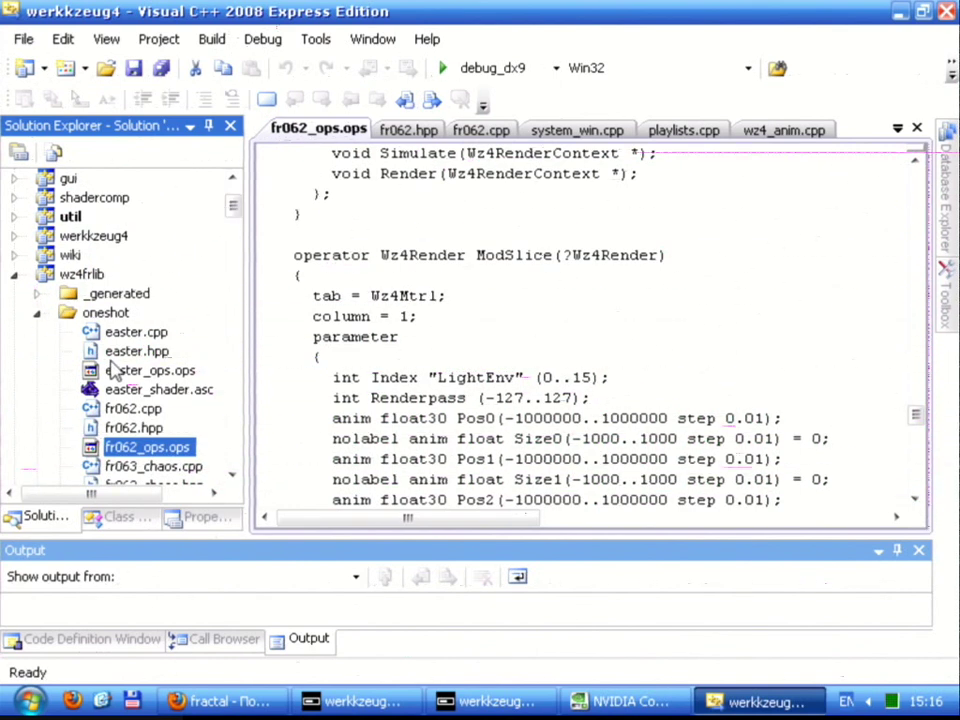
left_click(36, 294)
mouse_move(235, 215)
left_mouse_down()
mouse_move(236, 240)
mouse_move(240, 223)
left_mouse_up()
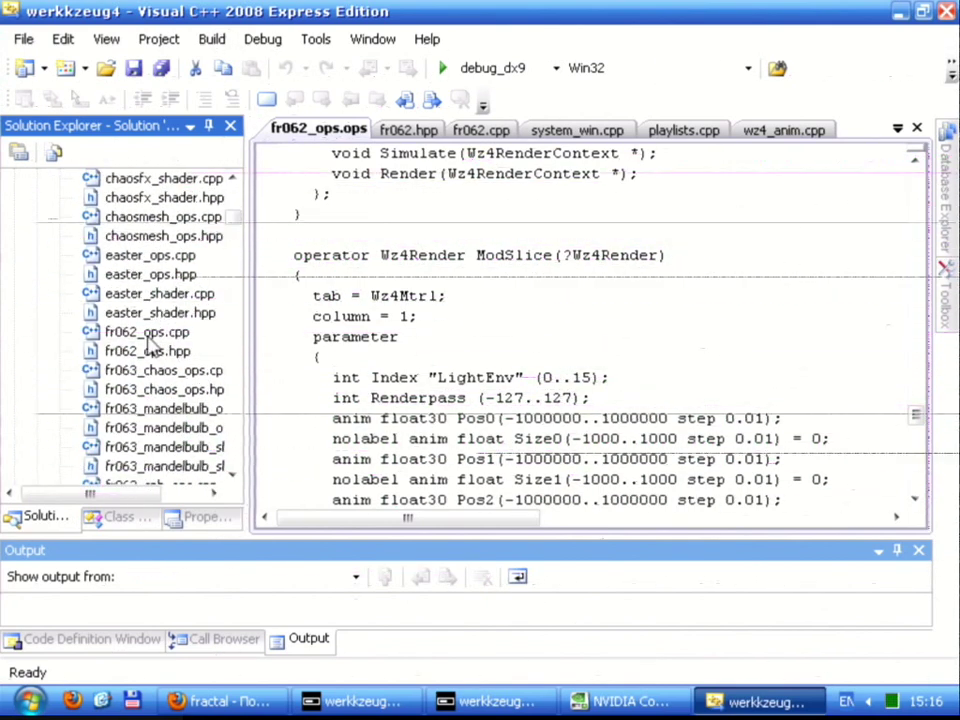
double_click(172, 340)
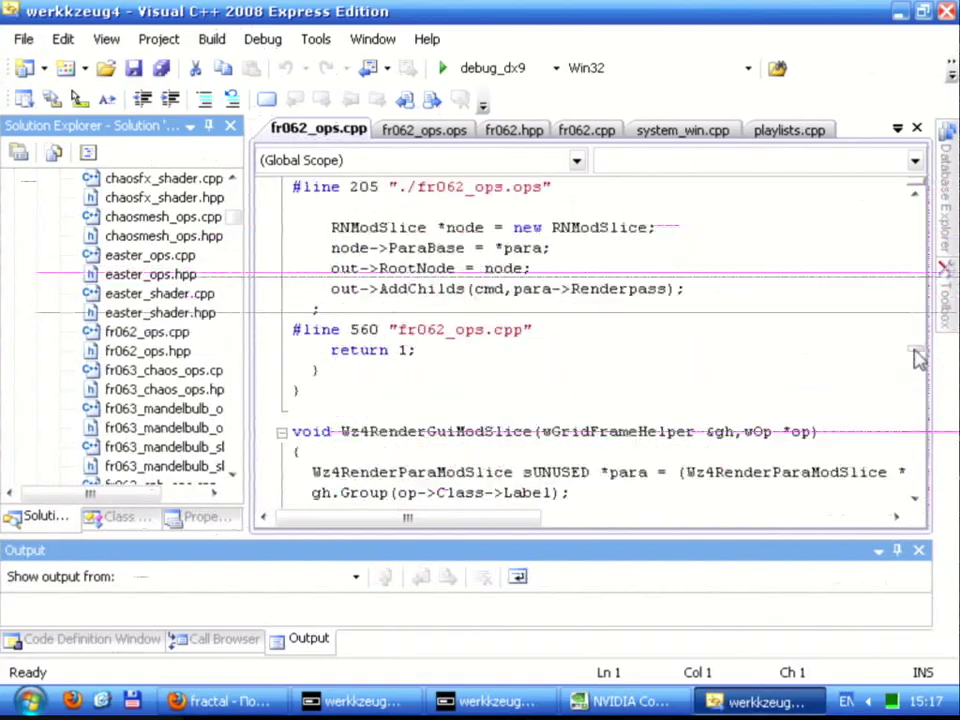
scroll(918, 350, "up", 3)
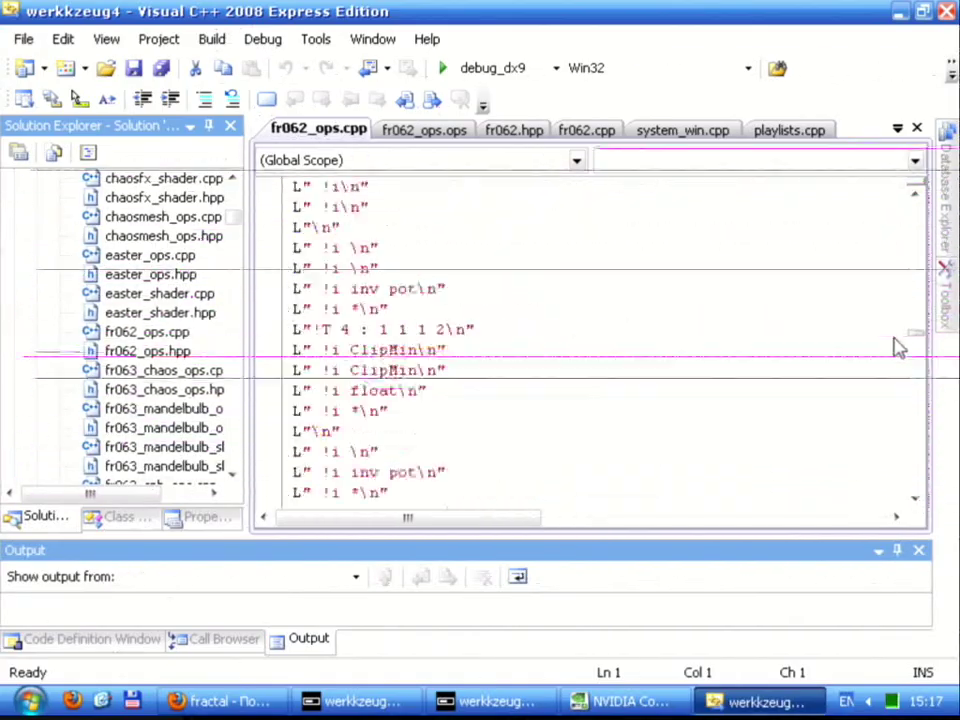
scroll(885, 292, "up", 10)
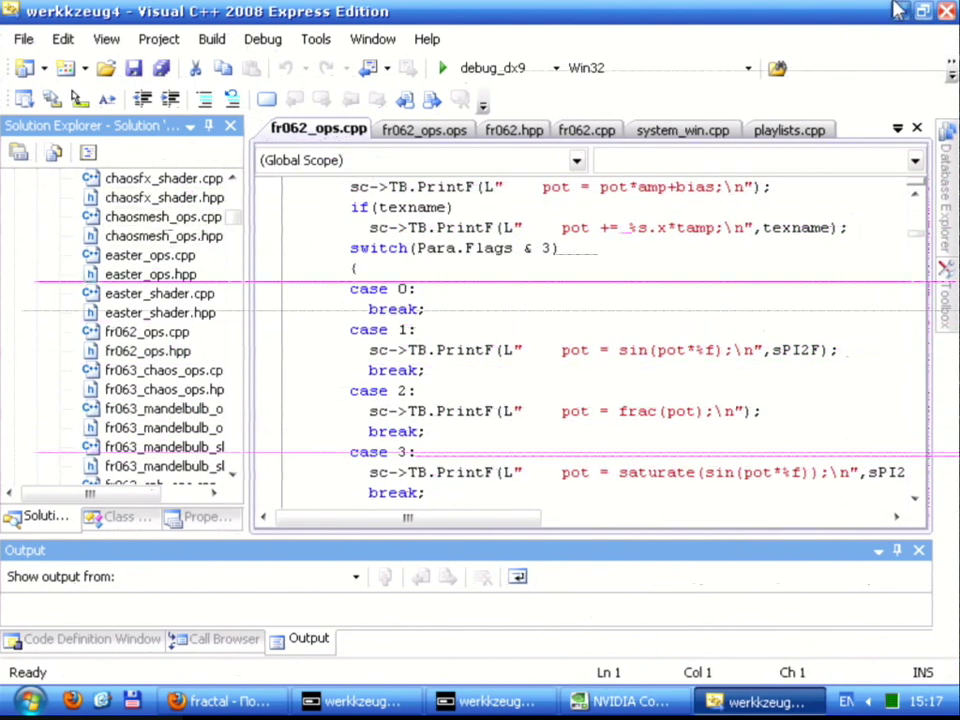
Collapse the _generated folder of wz4frlib again
left_click(133, 216)
scroll(141, 214, "up", 4)
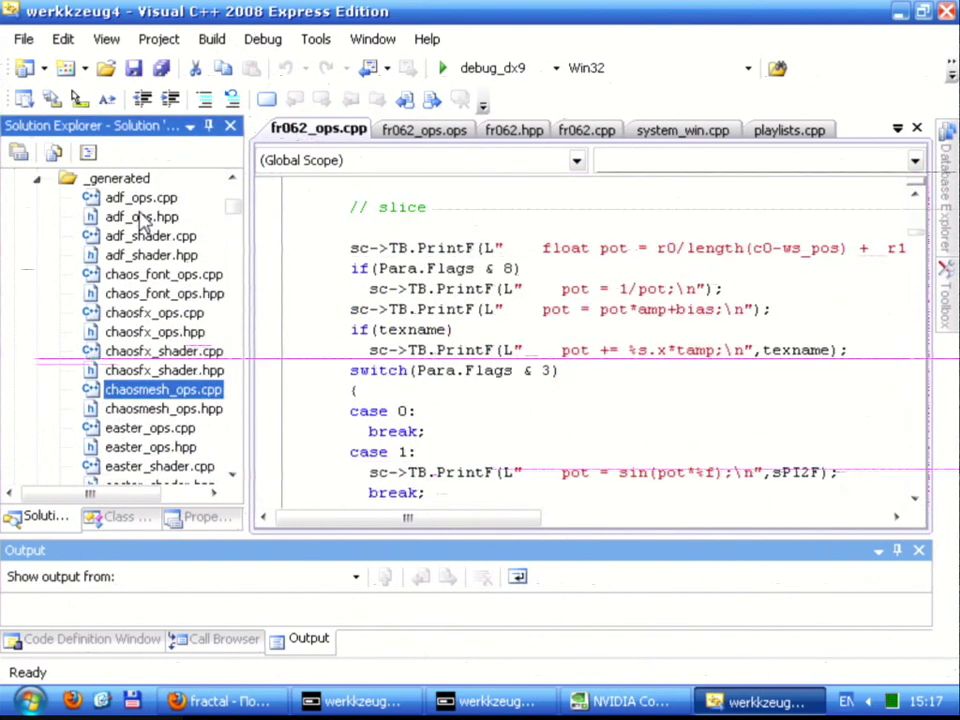
left_click(35, 240)
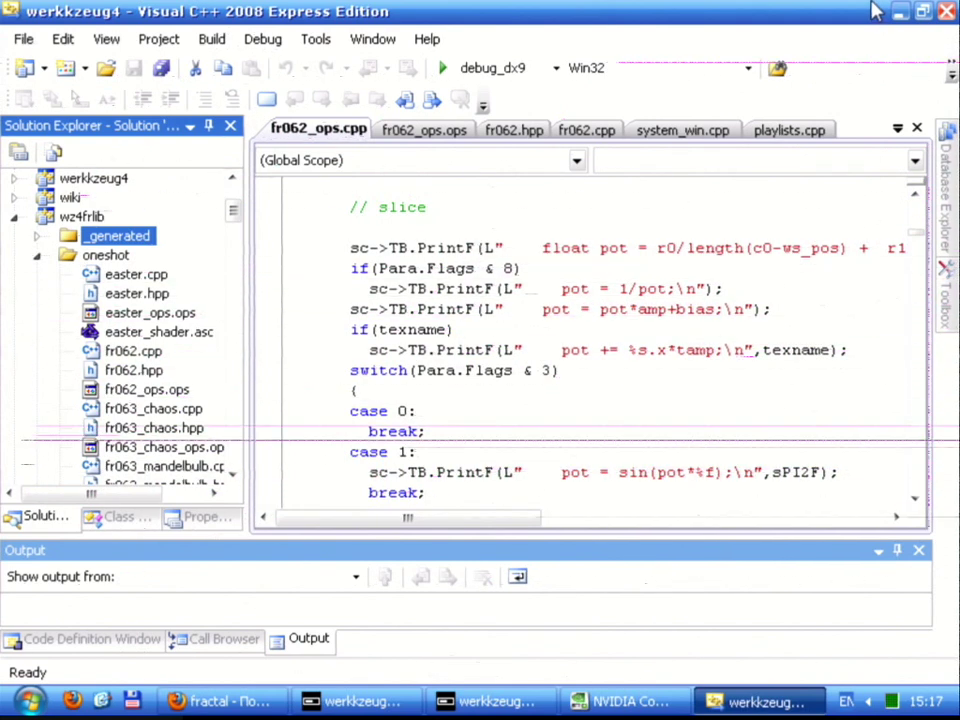
Switch to the unsaved werkkzeug4 project, check the Add and clip2 operators on the root page, and follow torbub2 to its source
left_click(447, 707)
left_click(370, 701)
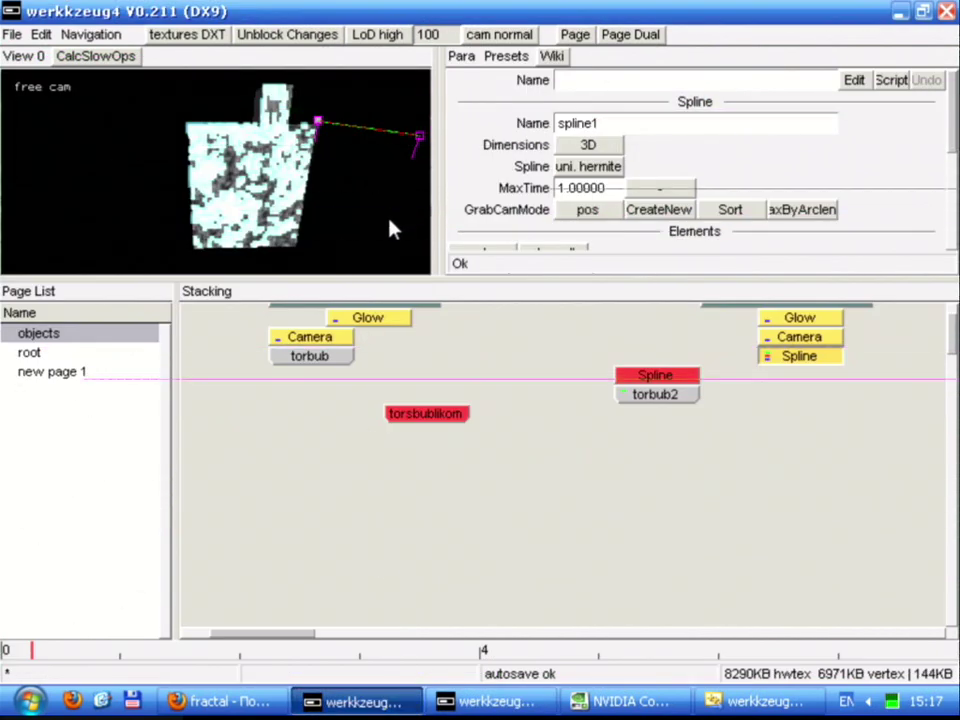
left_click(68, 354)
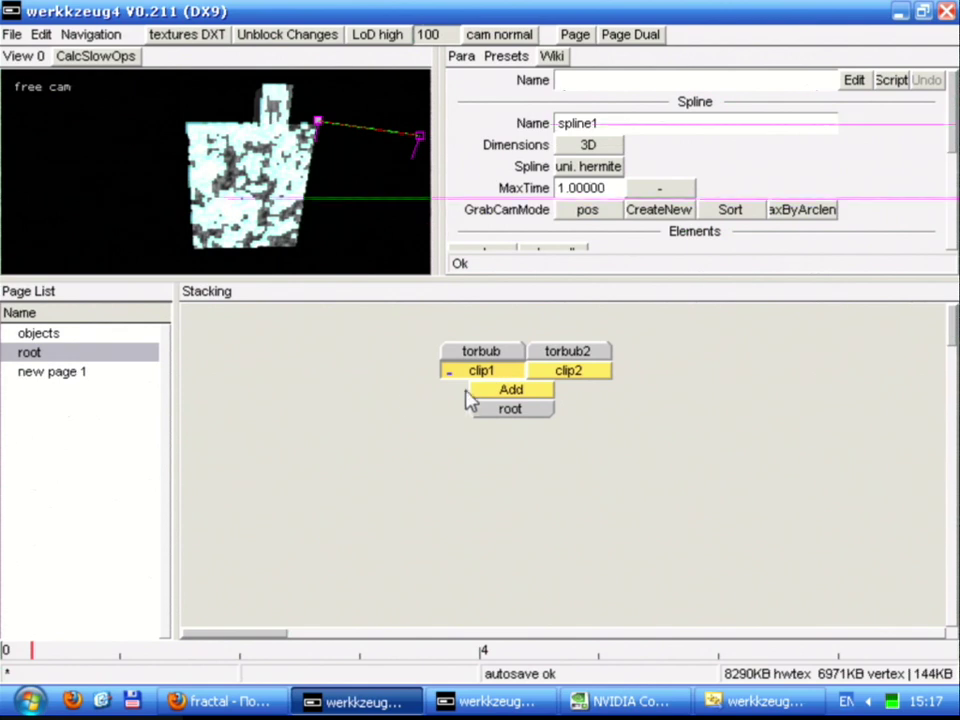
double_click(536, 399)
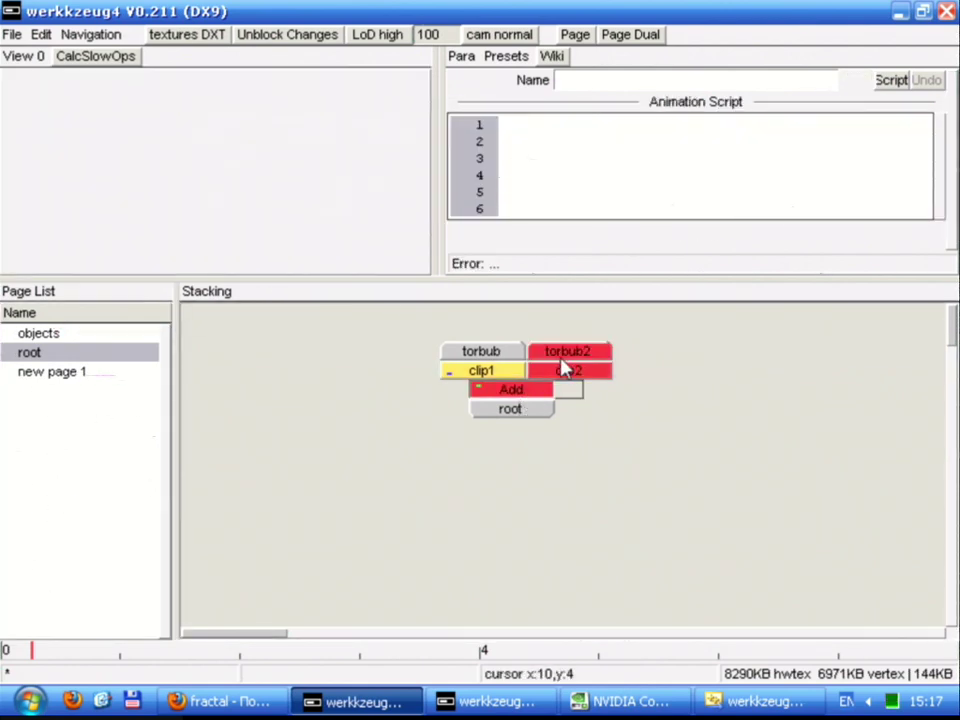
left_click(566, 370)
double_click(570, 372)
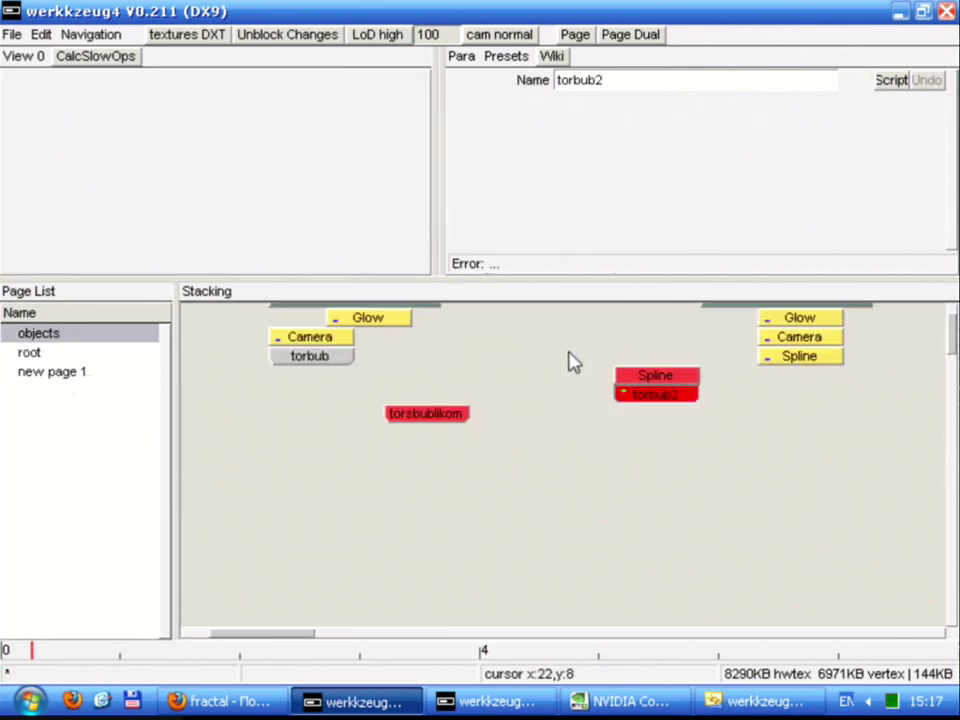
Move the Spline below the second Camera out of the stack and attach the torbub2 store directly under that Camera
left_click_drag(683, 397, 826, 376)
left_click(797, 359)
left_click(833, 426)
left_click_drag(833, 426, 832, 427)
left_click_drag(804, 374, 798, 354)
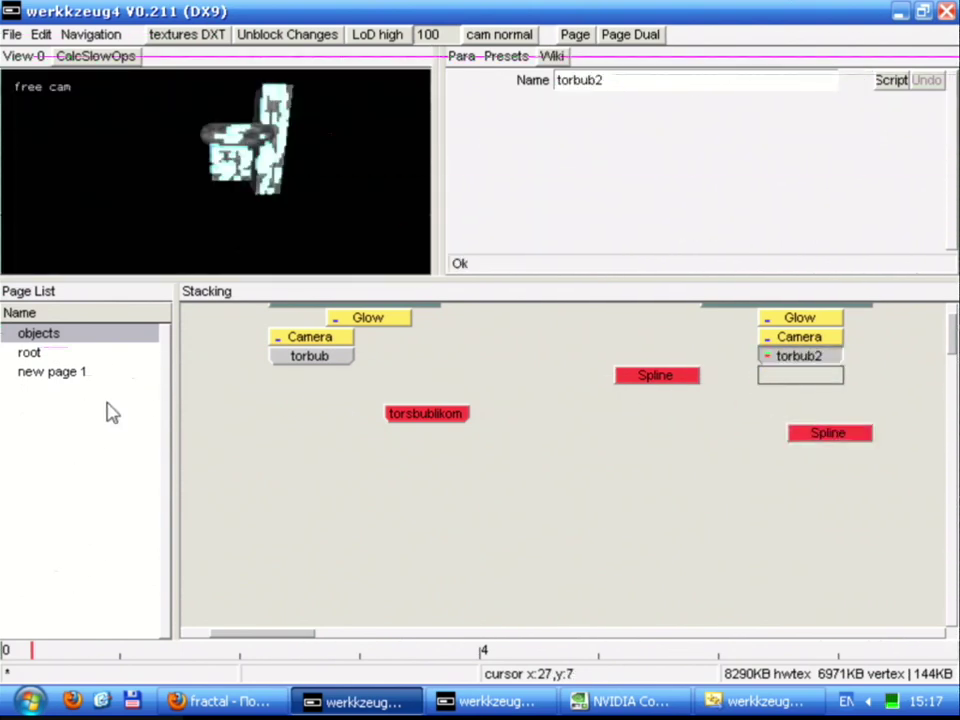
Select the root operator on the root page and save the project as test2 in the dw3 folder
left_click(27, 354)
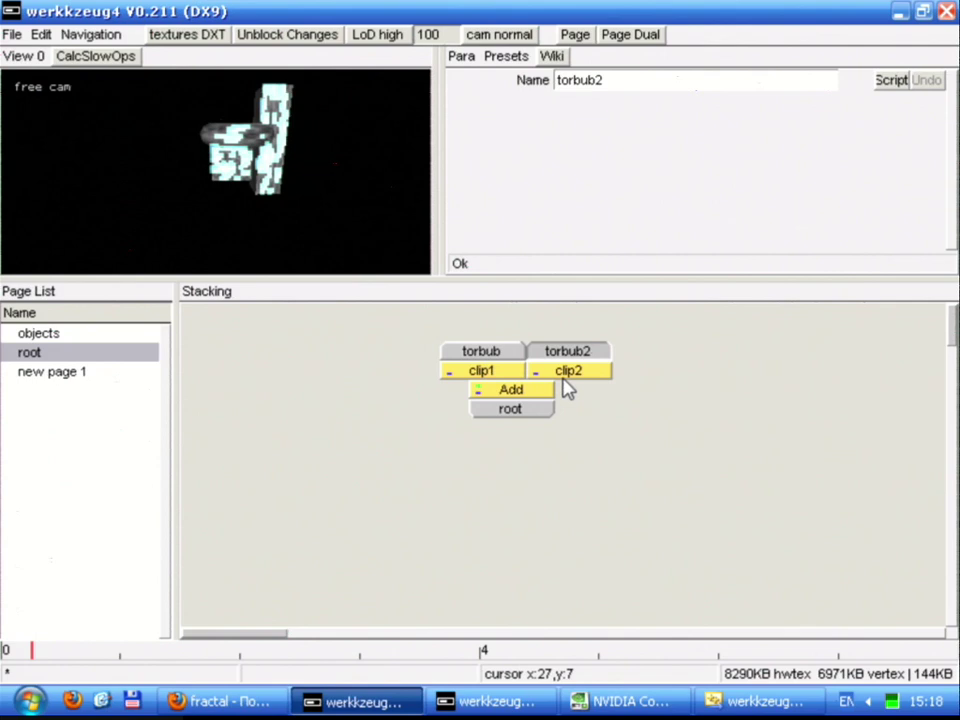
left_click(530, 412)
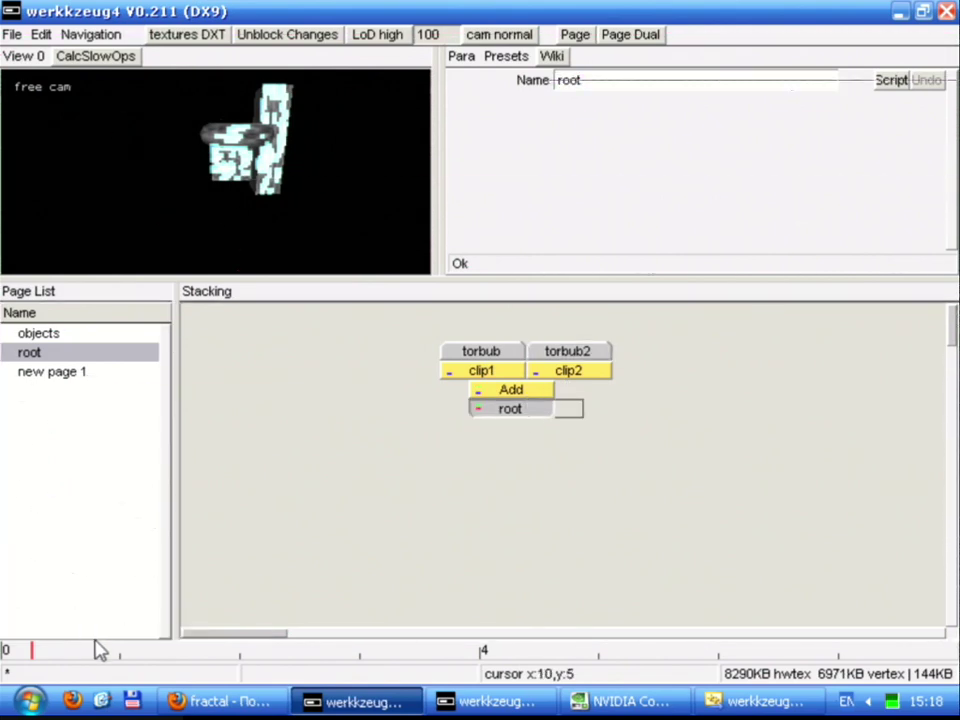
left_click(14, 34)
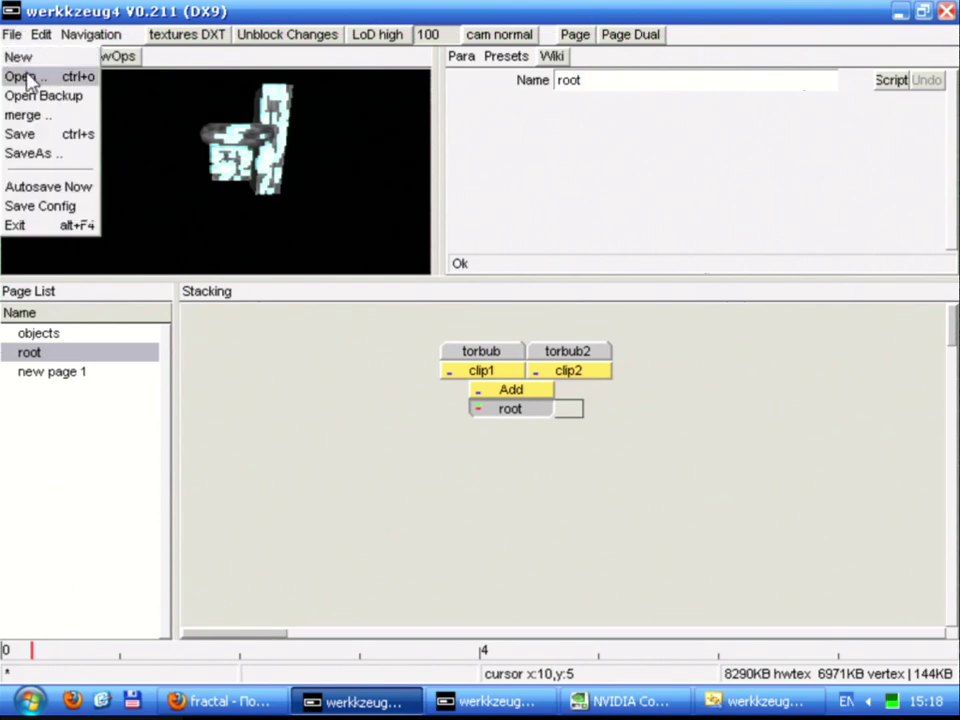
left_click(26, 154)
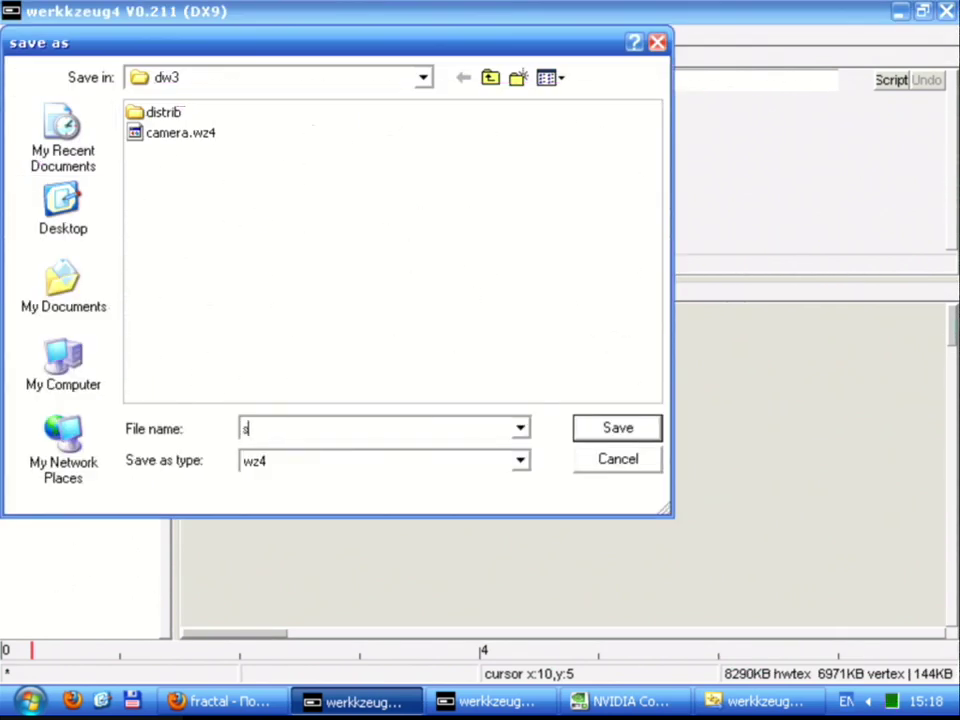
type("test2")
key("Return")
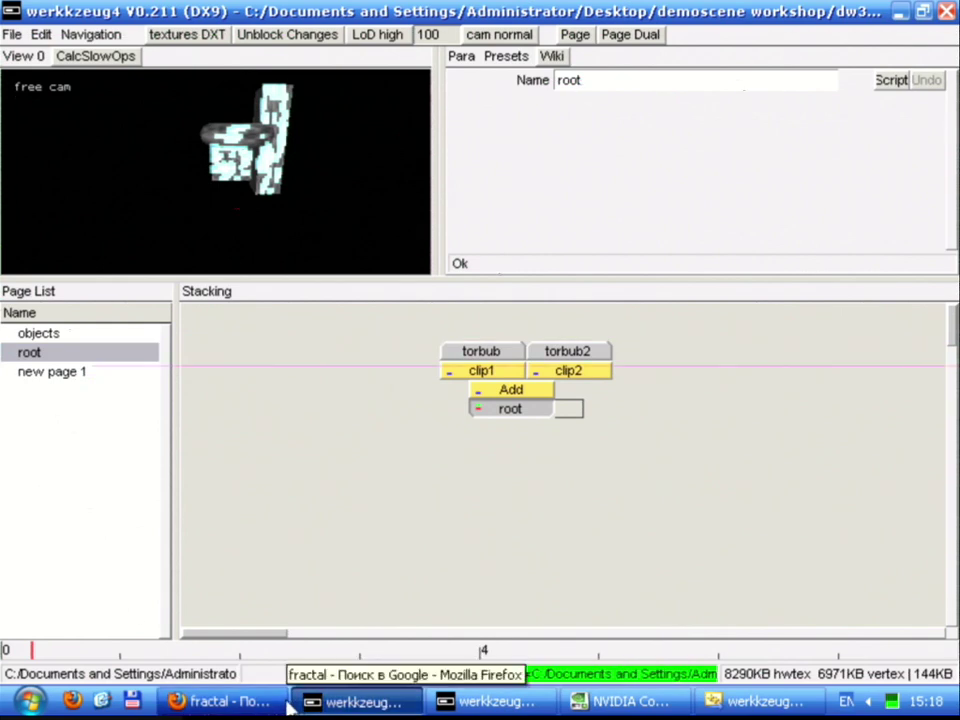
Switch to Total Commander and open the bookmarked demoscene workshop folder
left_click(836, 703)
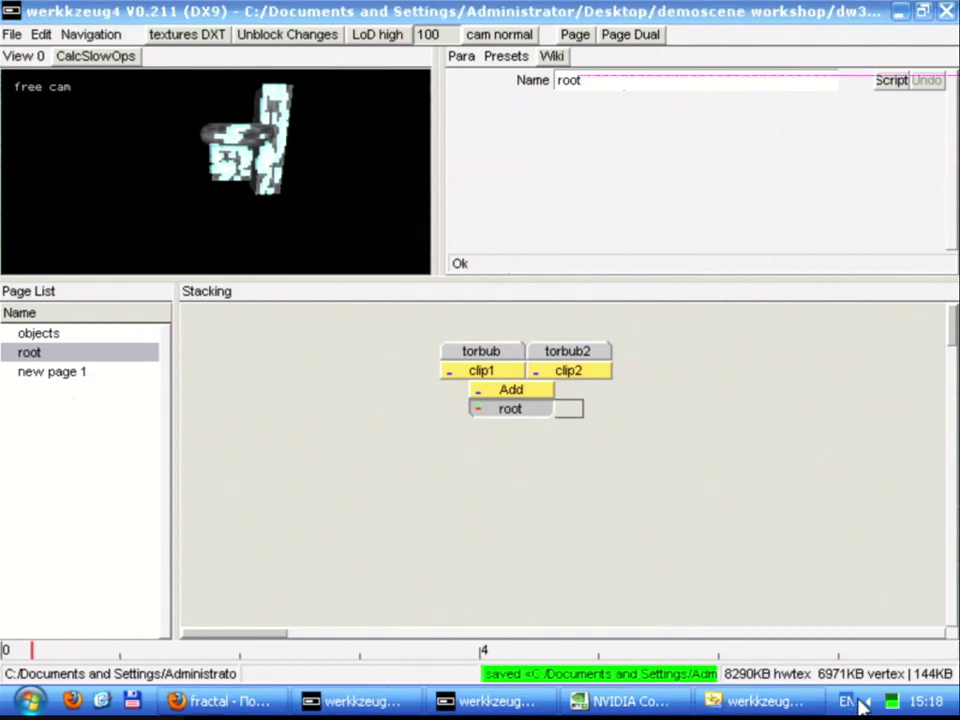
left_click(786, 703)
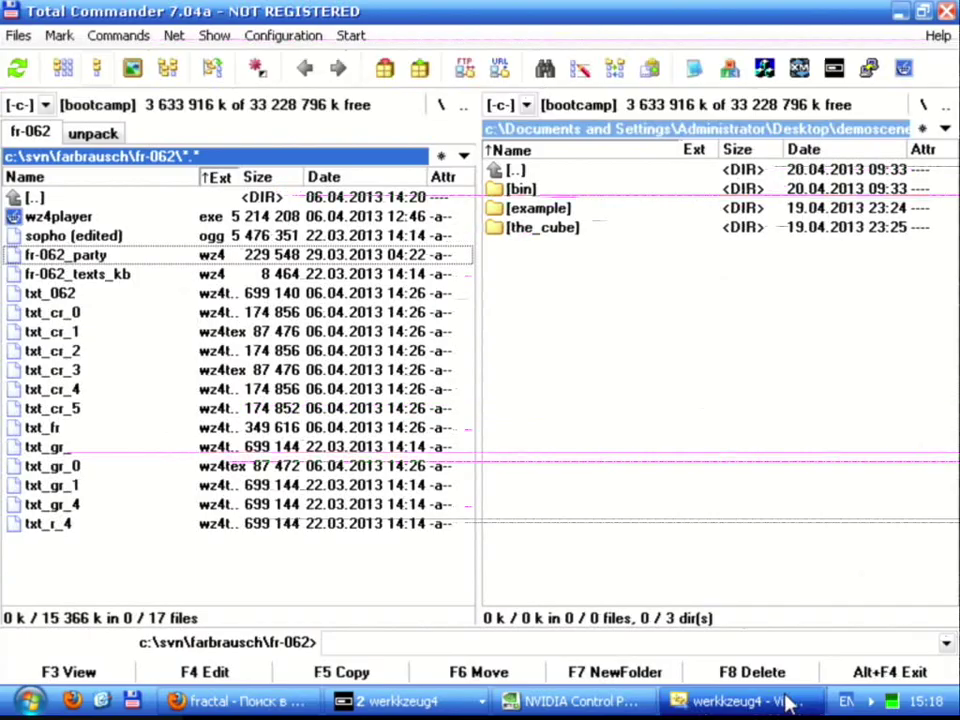
key("Up")
key("Up")
key("Up")
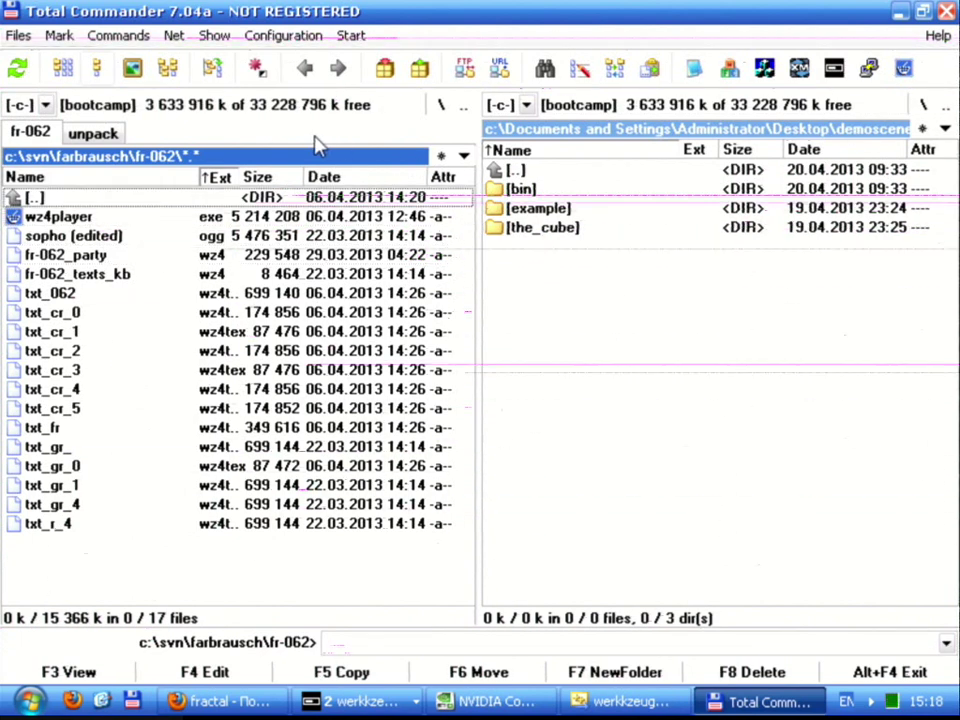
key("Return")
key("ctrl+d")
key("Down")
key("Down")
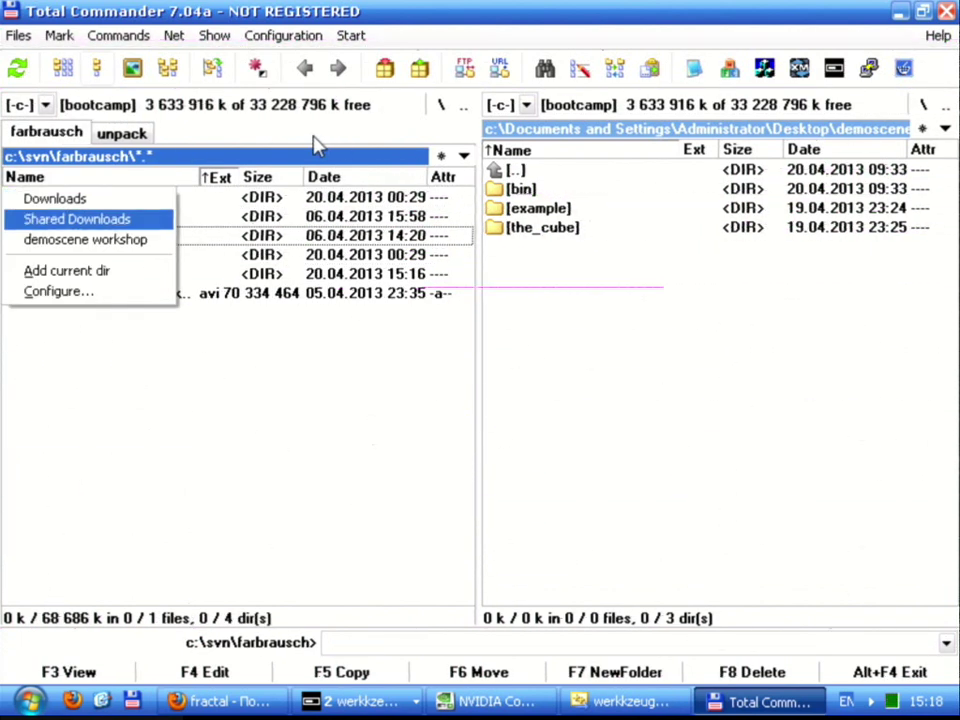
key("Return")
Open the dw3 folder and create a new directory named release in it
key("Down")
key("Down")
key("Down")
key("Down")
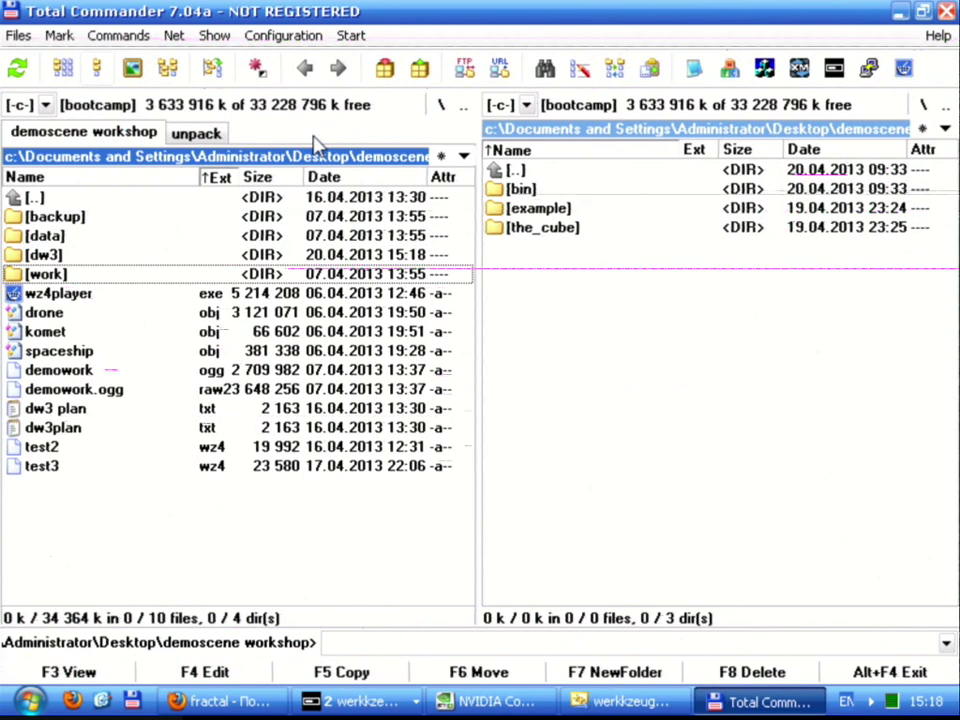
key("Up")
key("Return")
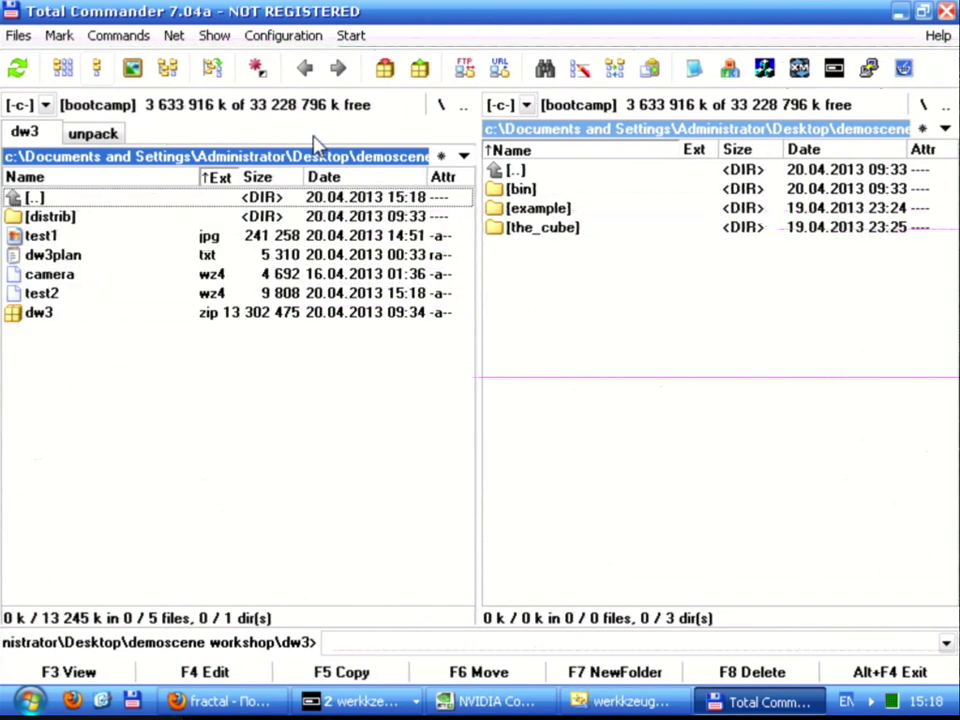
key("F7")
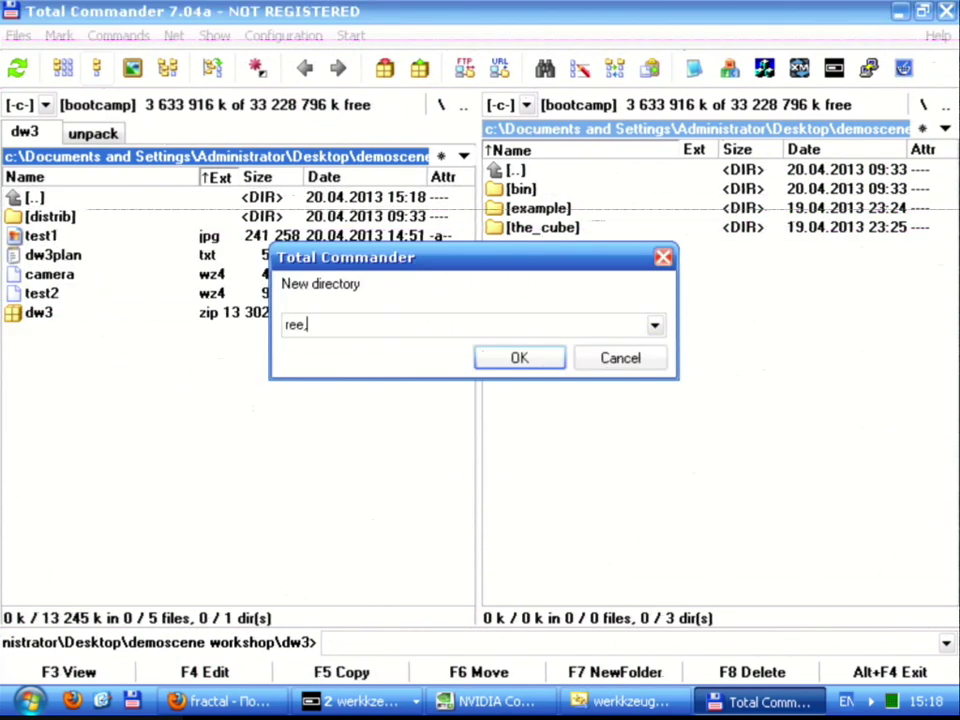
type("release")
key("Return")
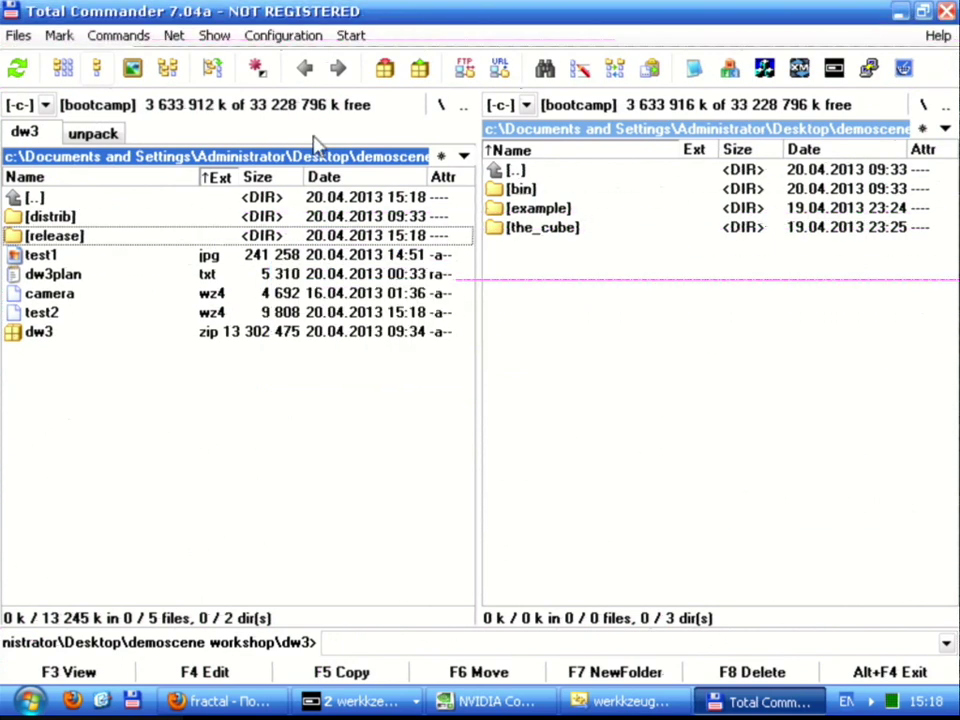
Open the release folder, display dw3 in the other file pane, and copy test2.wz4 into release
key("Return")
key("alt+F2")
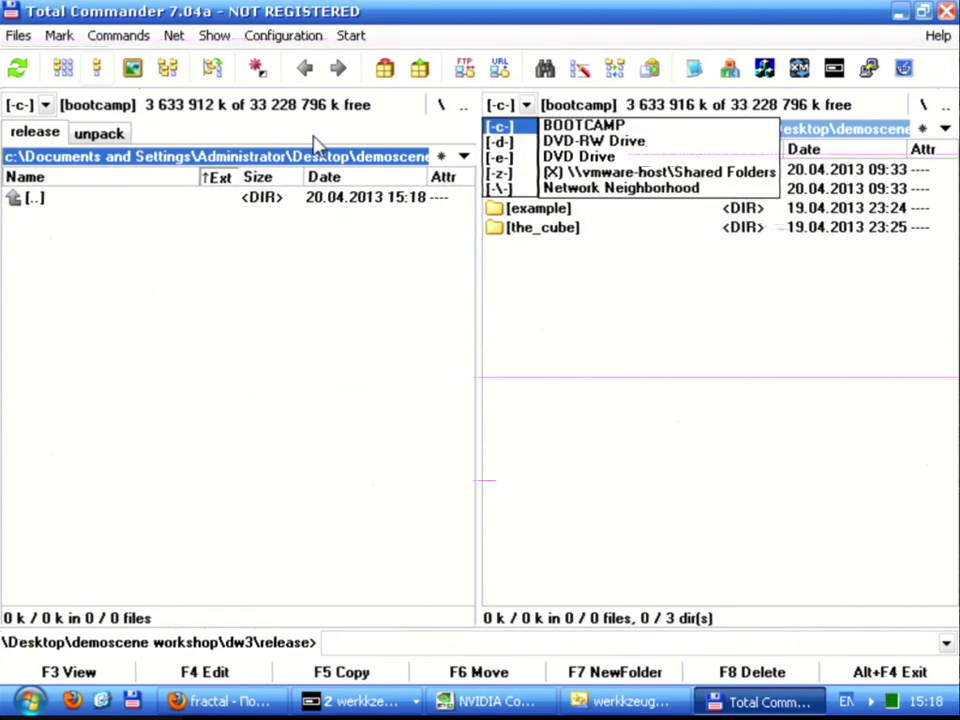
key("Return")
key("BackSpace")
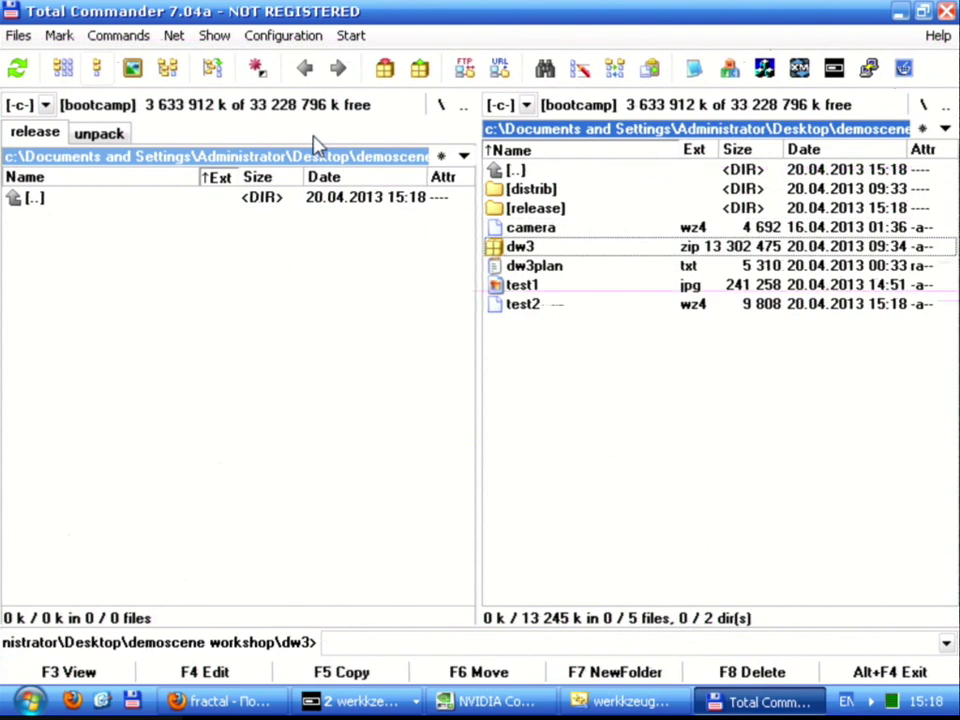
key("F5")
key("Return")
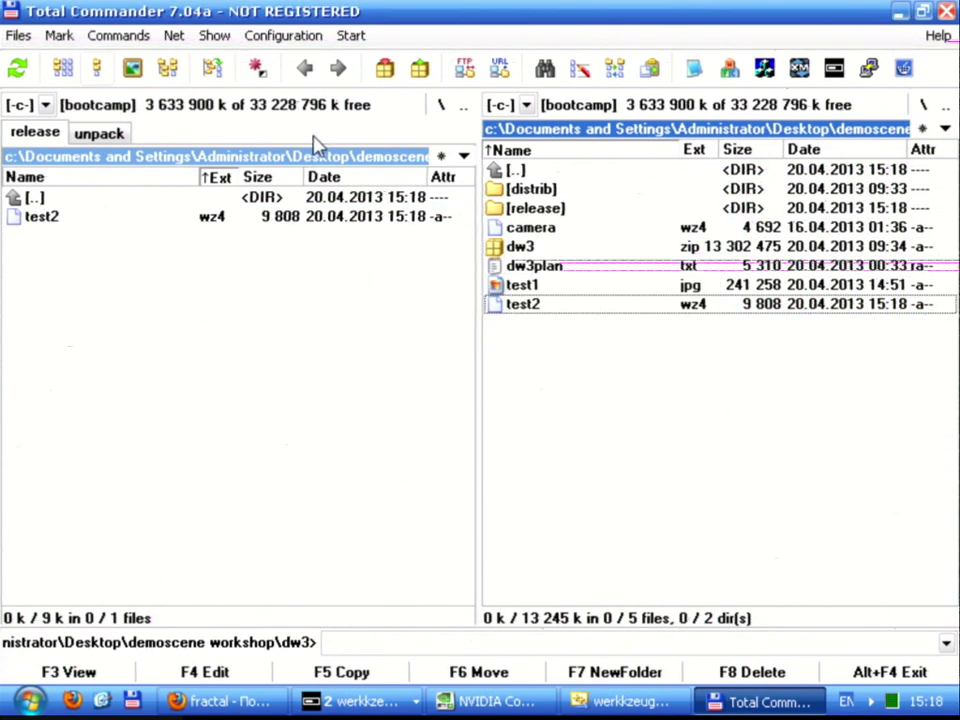
Open the distrib\bin folder inside dw3 in the pane opposite the release folder
key("Up")
key("Up")
key("Up")
key("Up")
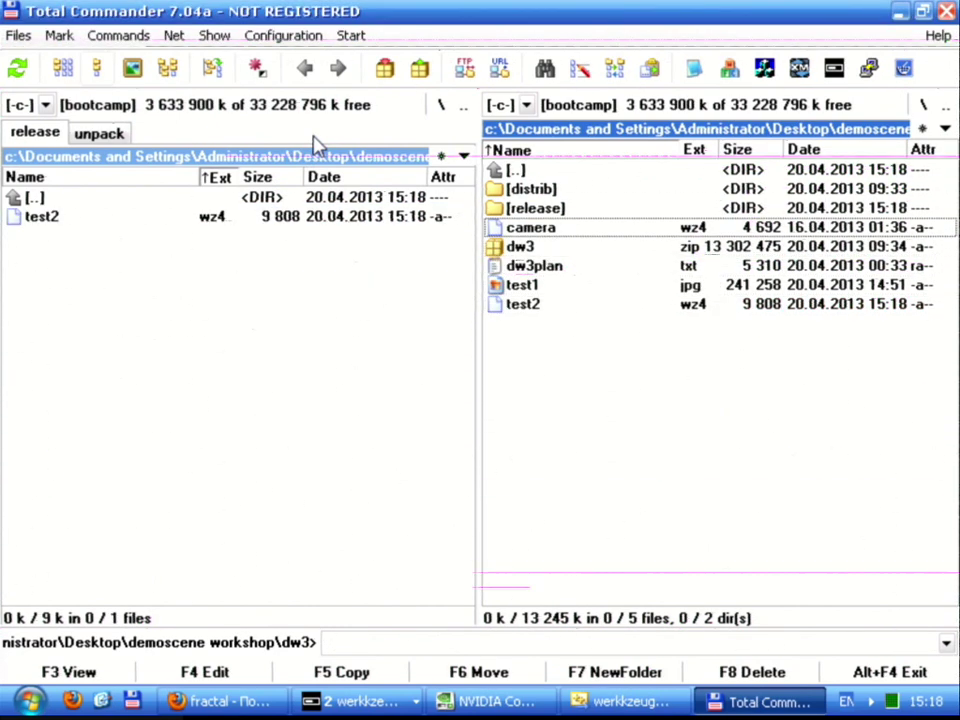
key("Up")
key("Up")
key("Up")
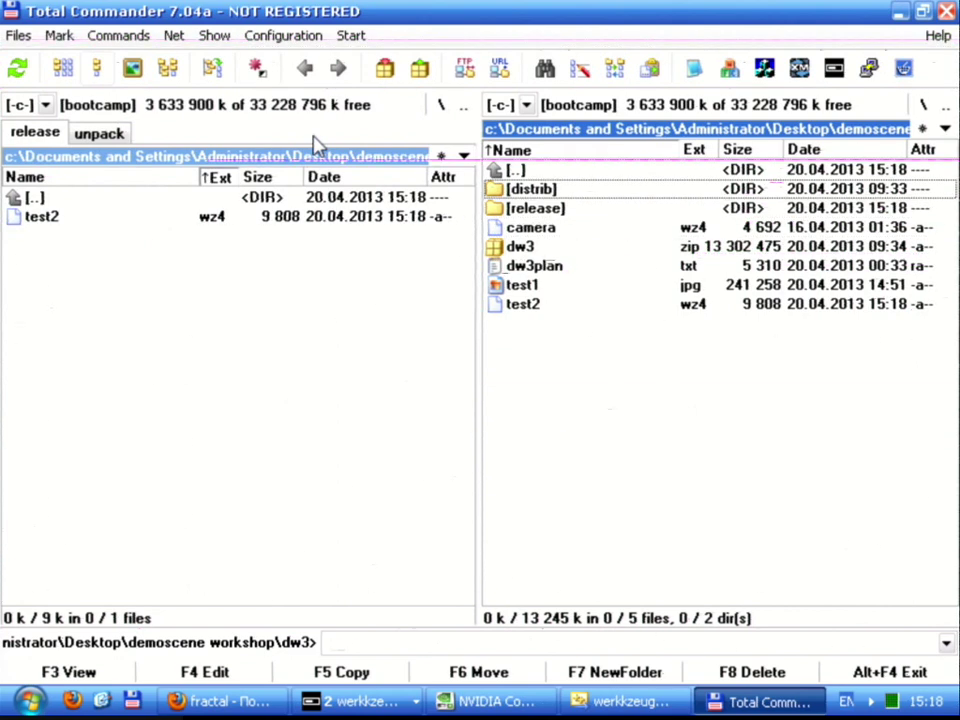
key("Return")
key("Up")
key("Up")
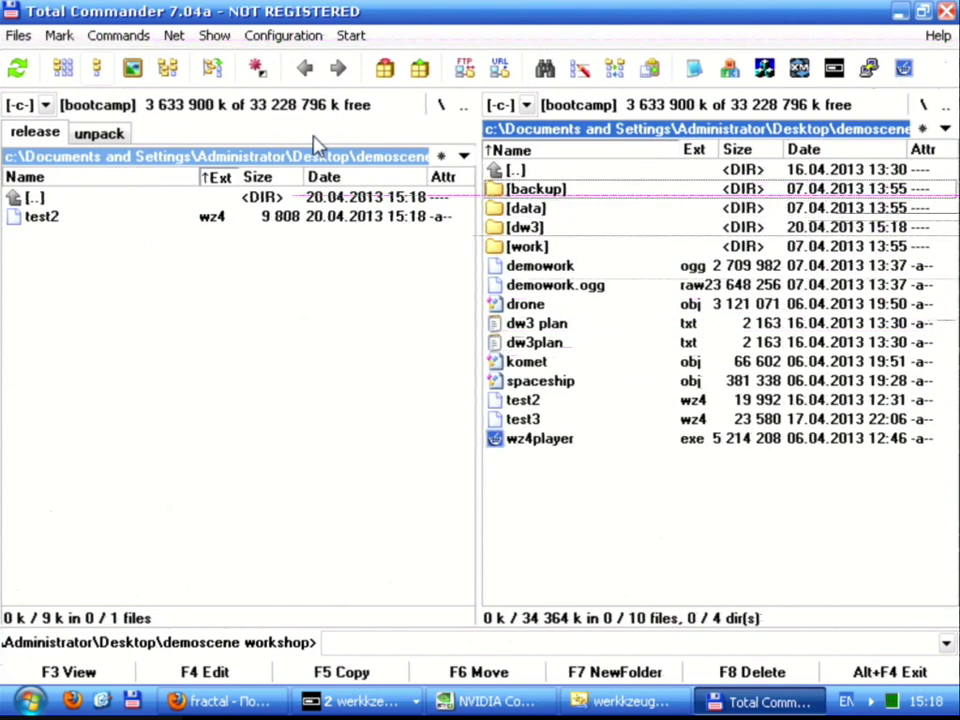
key("Up")
key("Down")
key("Down")
key("Down")
key("Return")
key("Down")
key("Return")
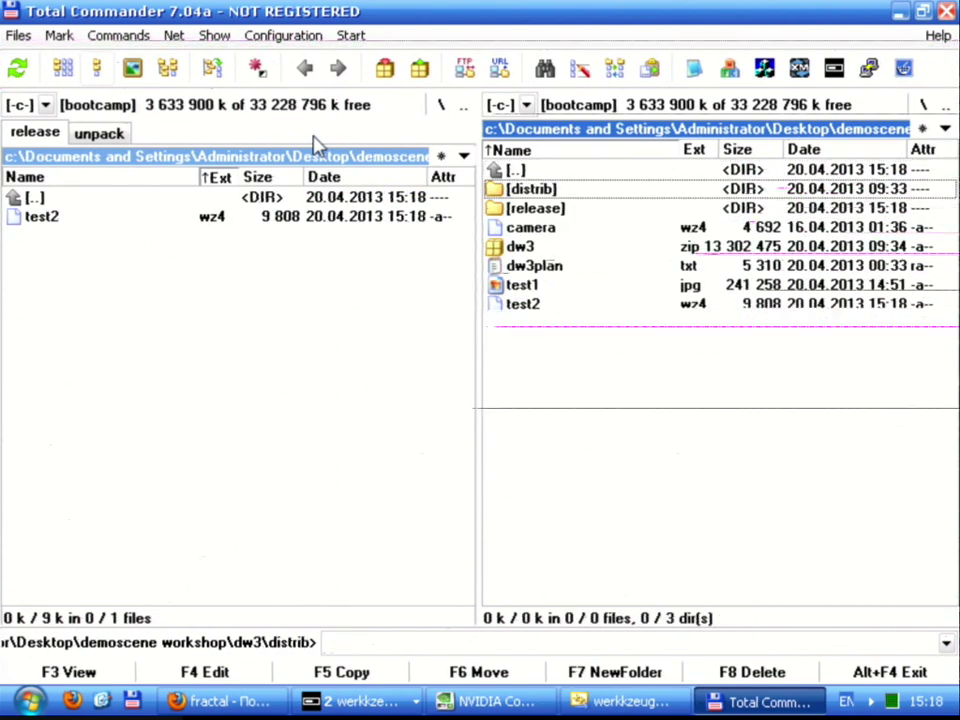
key("Down")
key("Return")
Copy wz4player.exe from the distrib\bin folder into the release folder
key("Down")
key("Down")
key("Down")
key("Down")
key("F5")
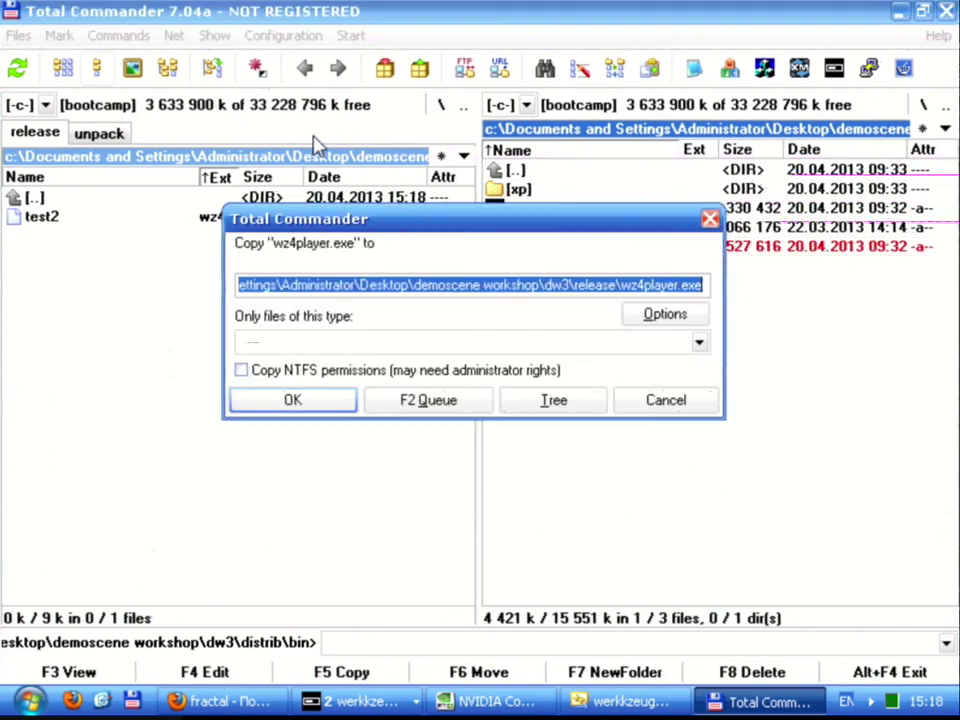
key("Return")
Try to run the copied wz4player.exe from the release folder, allowing it past the security warning
key("Tab")
key("Down")
key("Down")
key("Up")
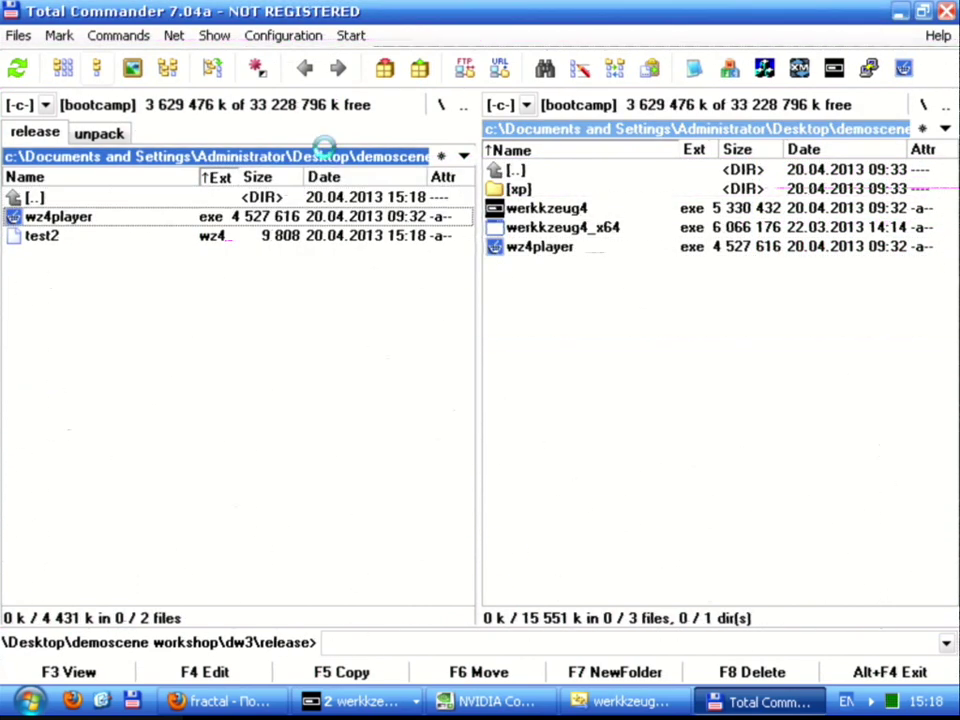
key("Return")
left_click(546, 371)
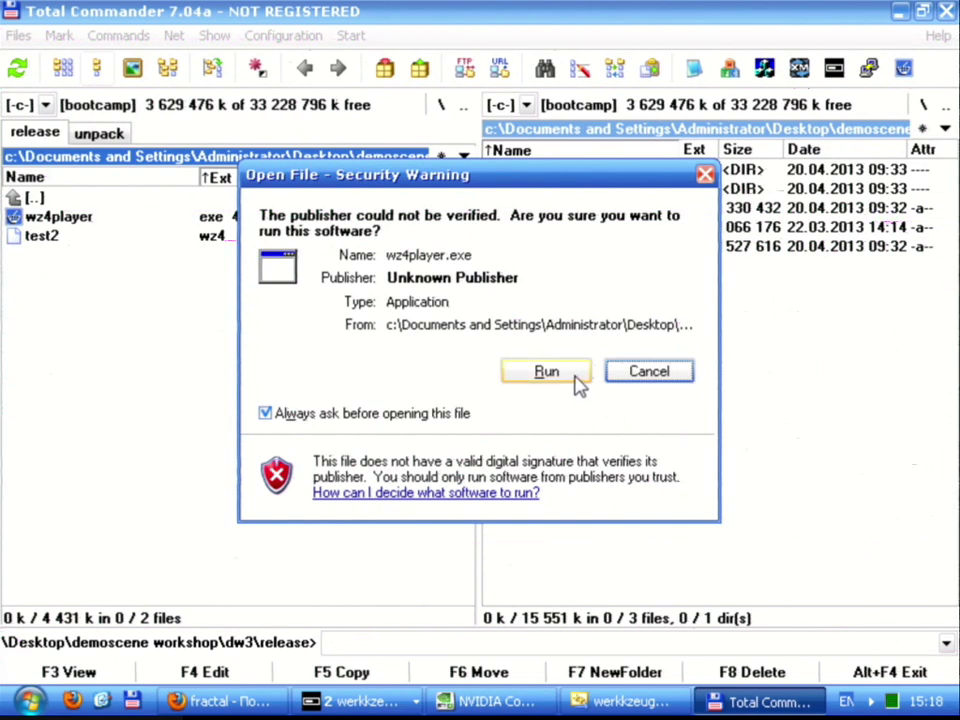
left_click(515, 412)
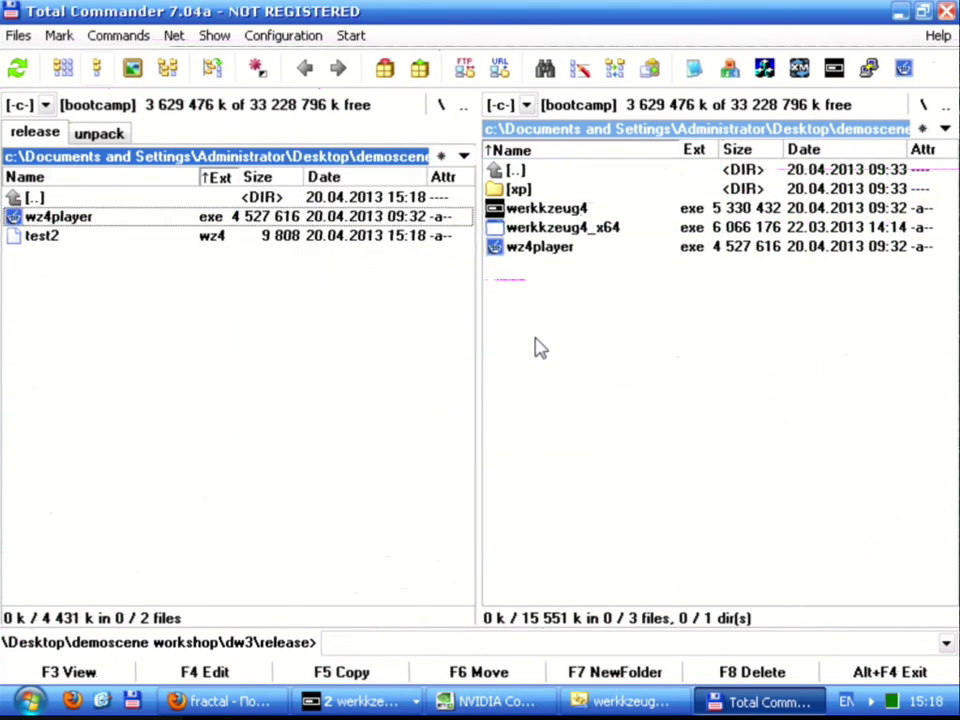
Overwrite wz4player.exe in the release folder with the version from the bin\xp folder
double_click(546, 188)
key("F5")
key("Return")
Run the release folder's wz4player, play the demo fullscreen at 800x600, and quit it
key("Return")
key("Tab")
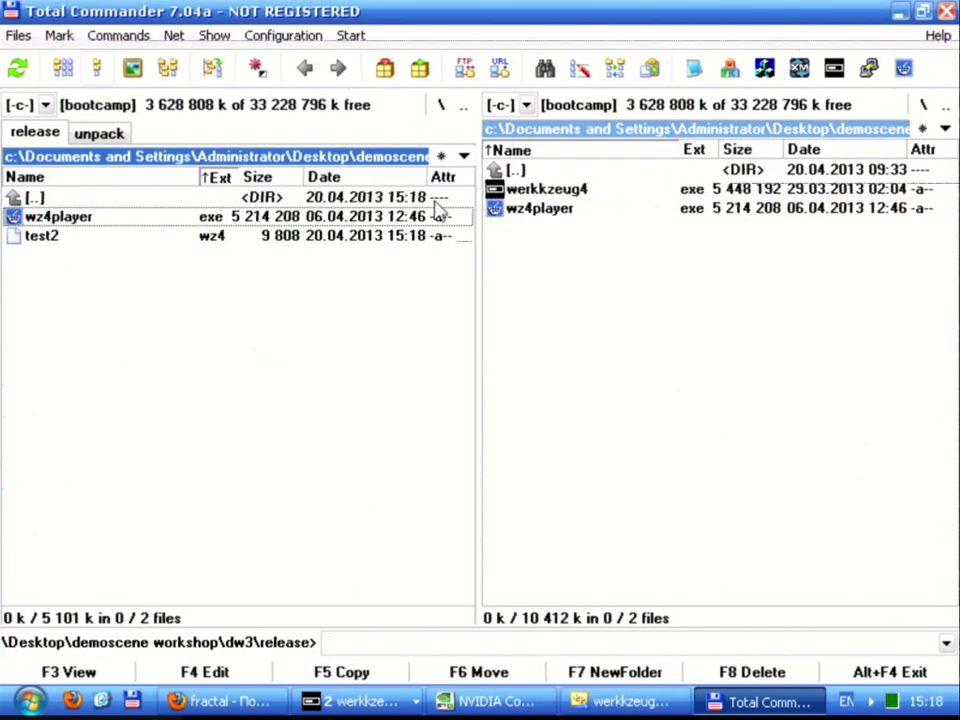
key("Return")
left_click(531, 386)
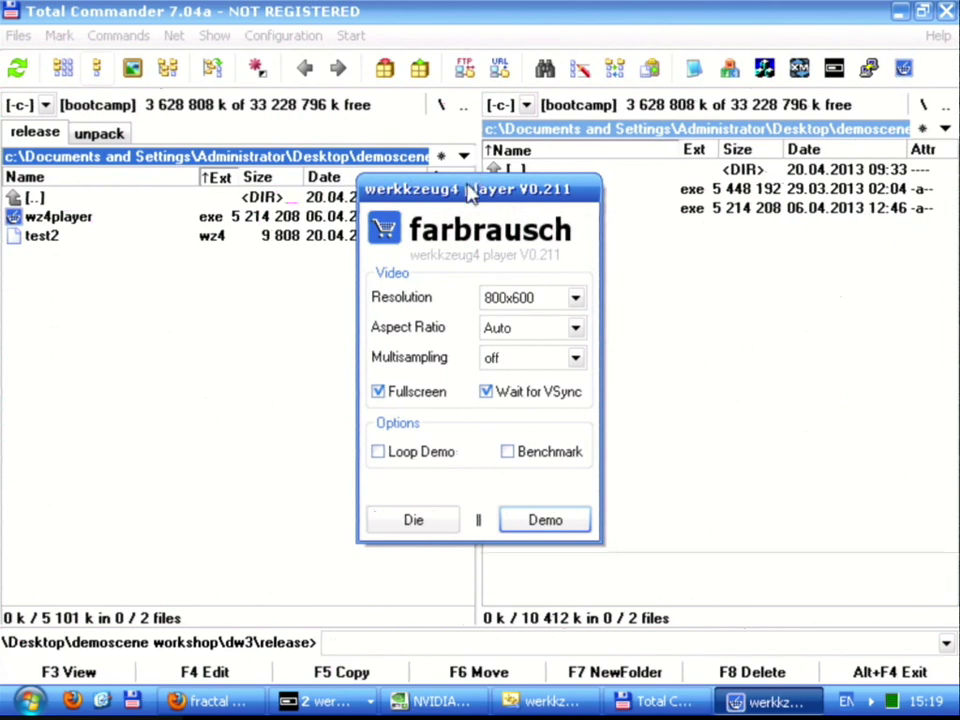
left_click_drag(470, 193, 474, 196)
left_click(548, 527)
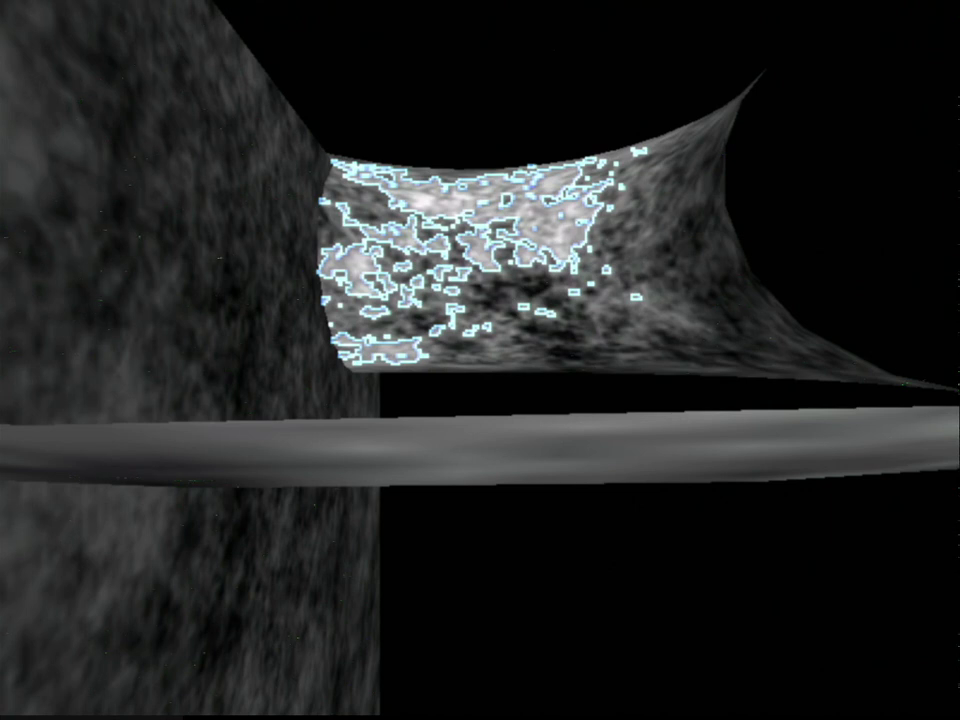
key("Escape")
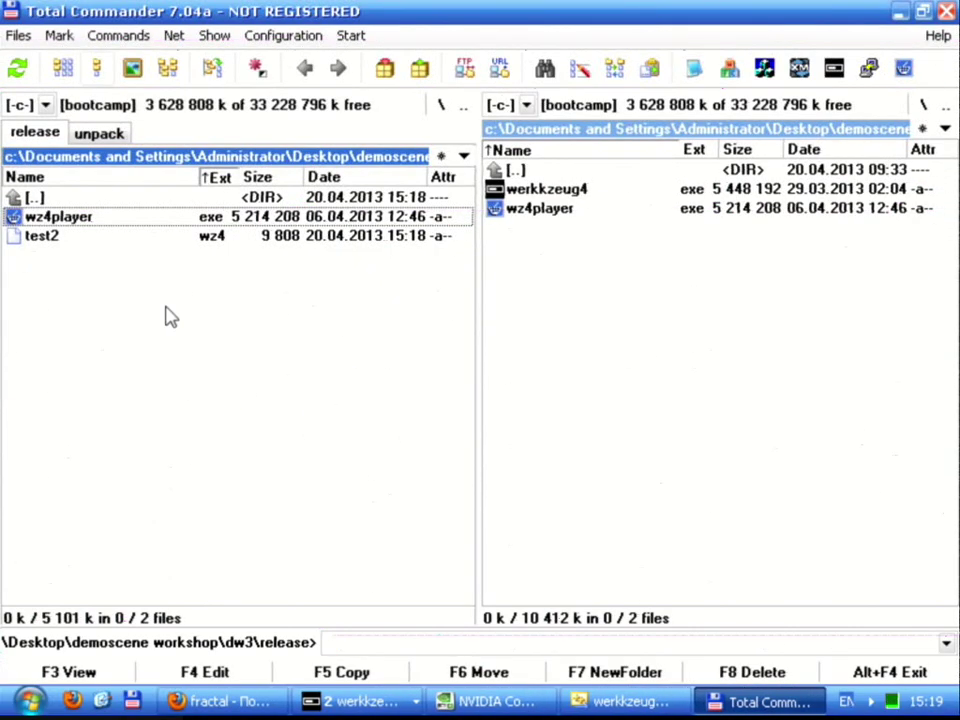
Launch a command prompt in the release folder with the cmd command
left_click(404, 644)
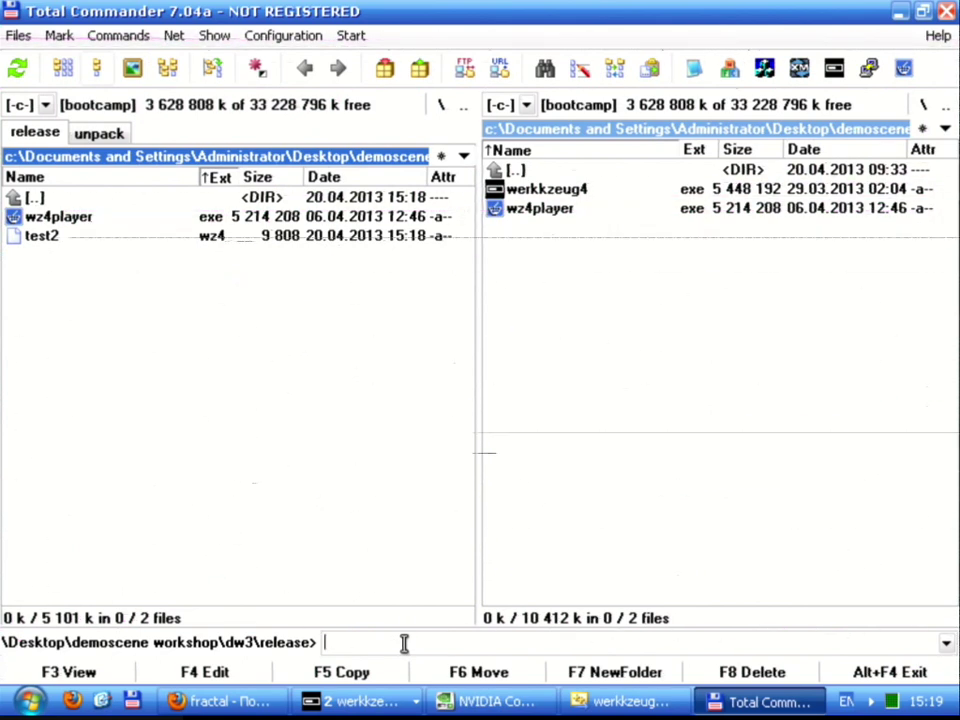
type("cmd")
key("Return")
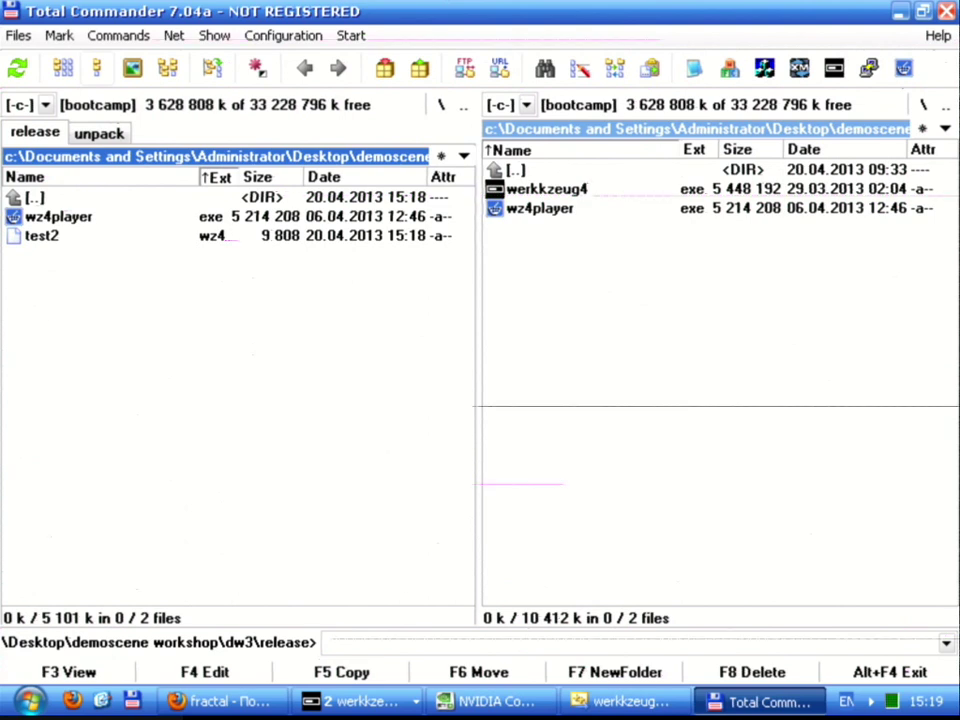
Pack test2.wz4 into test4.pak by running wz4player.exe with the --pack option in the release folder
type("wz4player.exe")
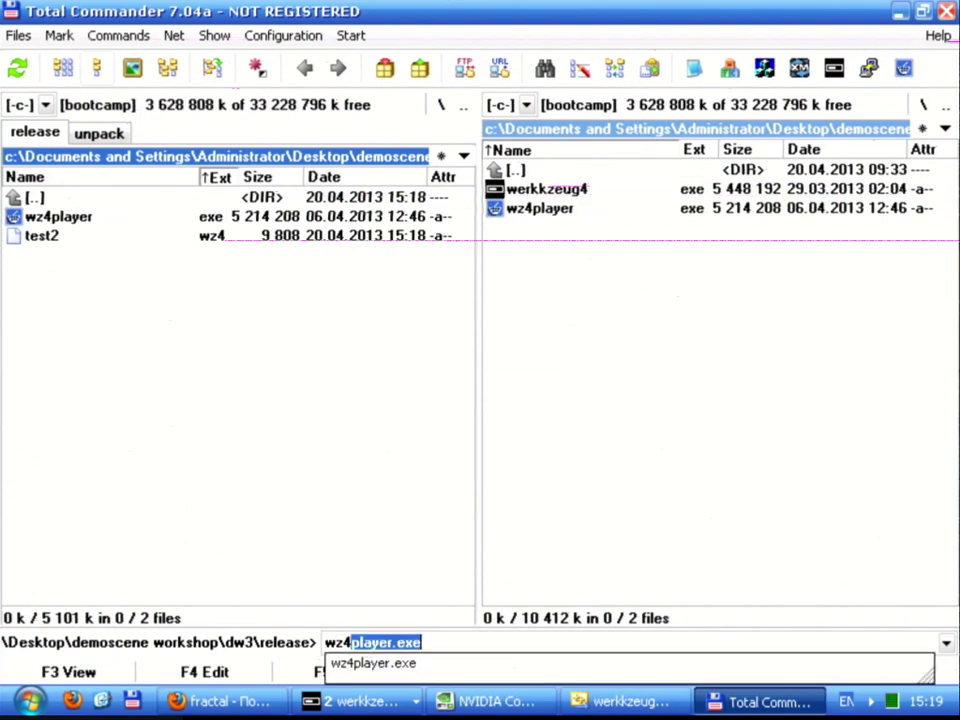
key("End")
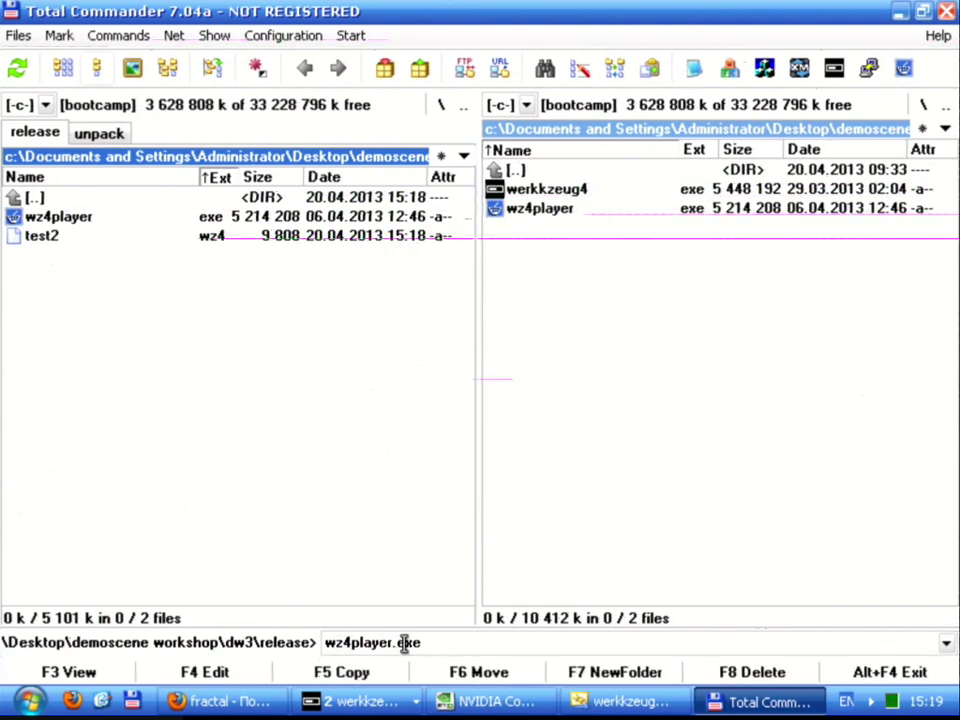
type("test2.wz4 --pa")
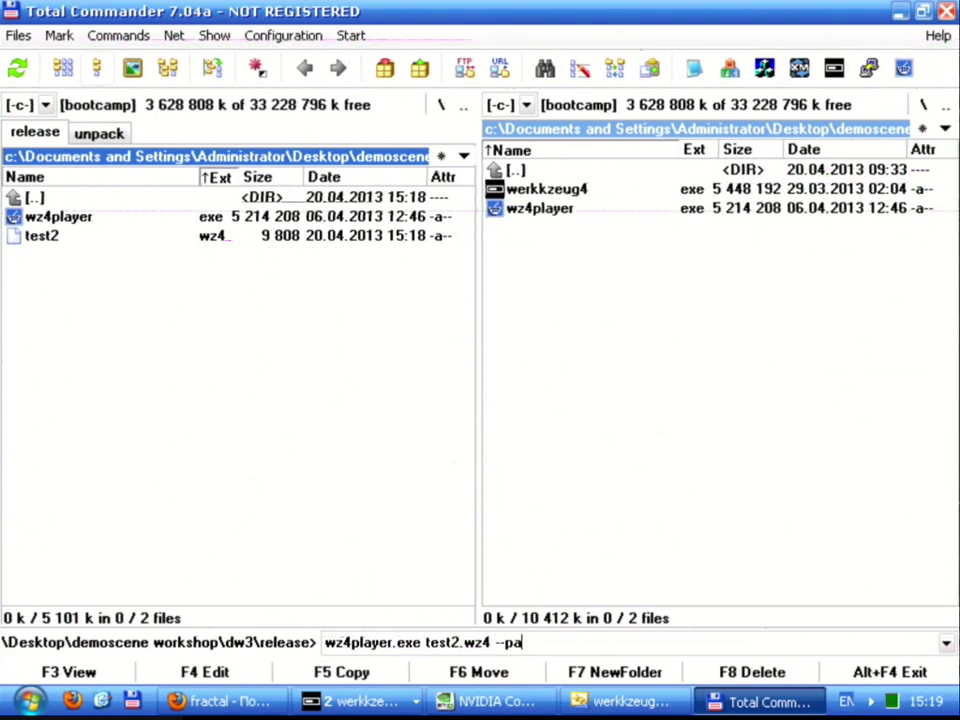
type("ck test4.pak")
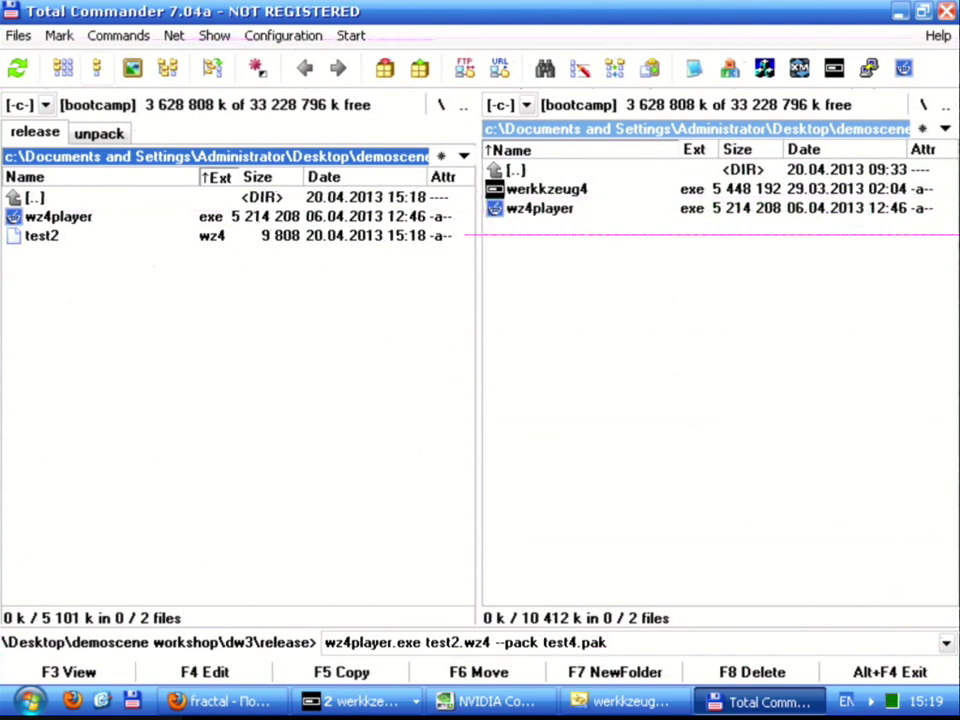
key("Return")
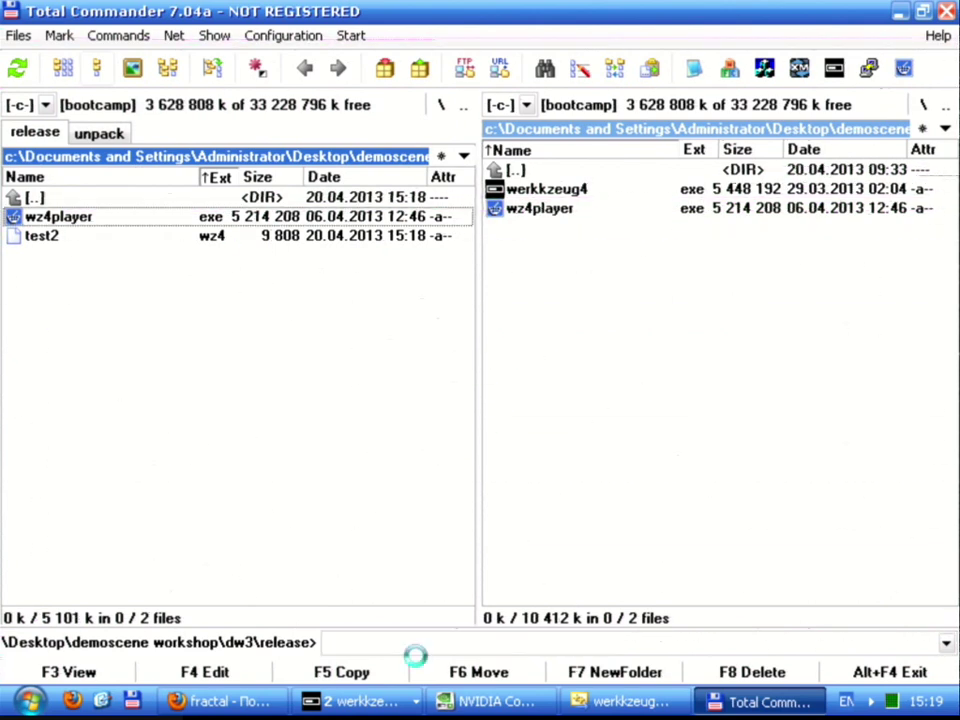
key("alt+r")
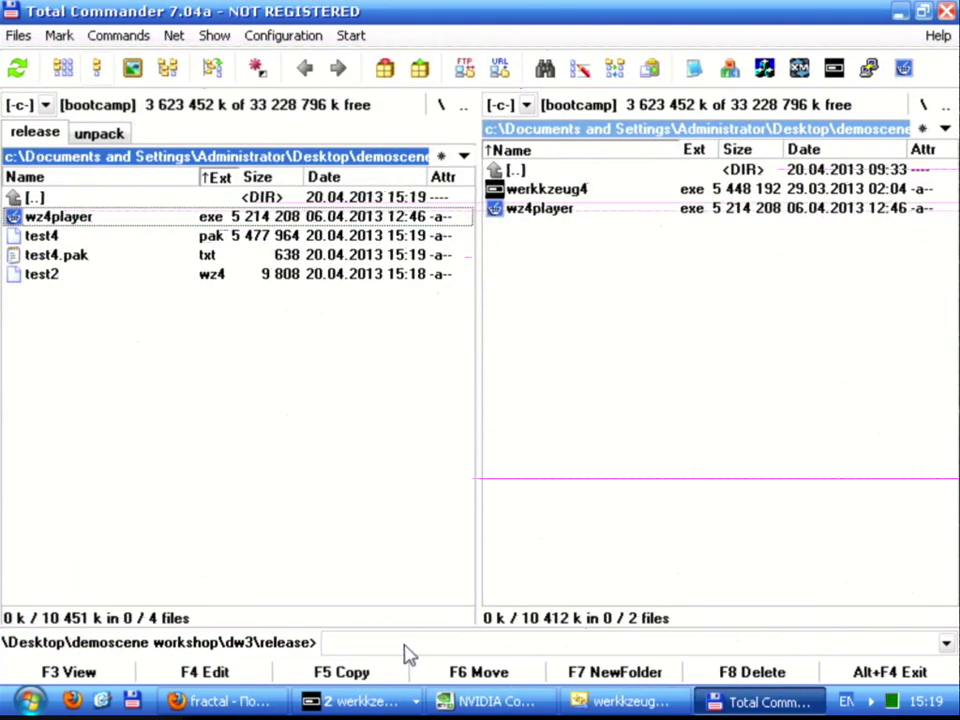
Look over wz4player.exe, test4.pak and the test4.pak.txt file in the release folder
key("Down")
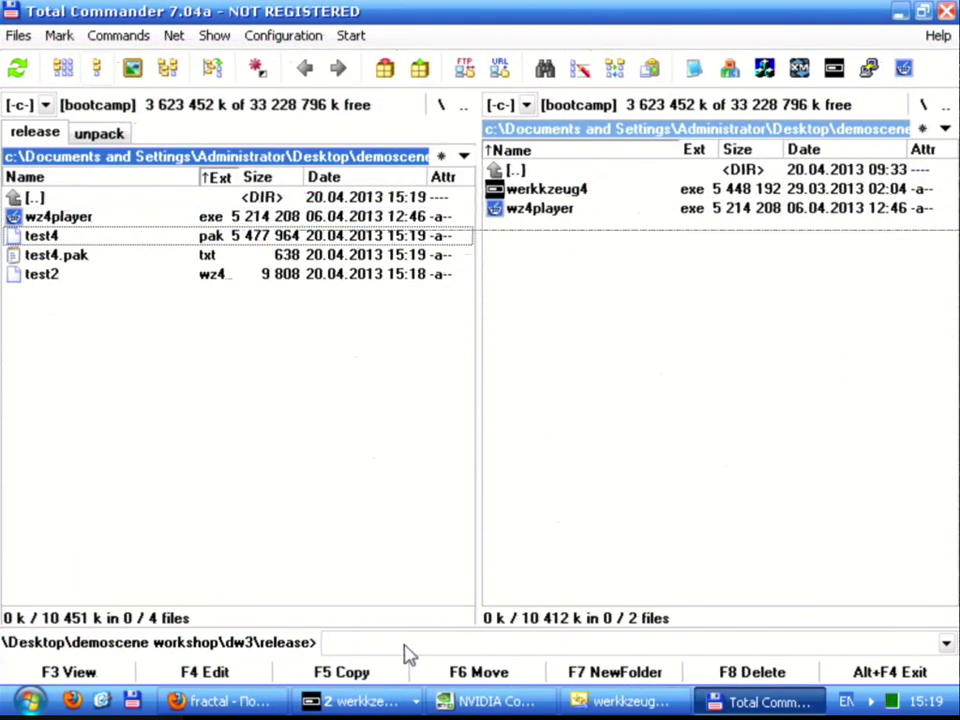
key("Up")
key("Down")
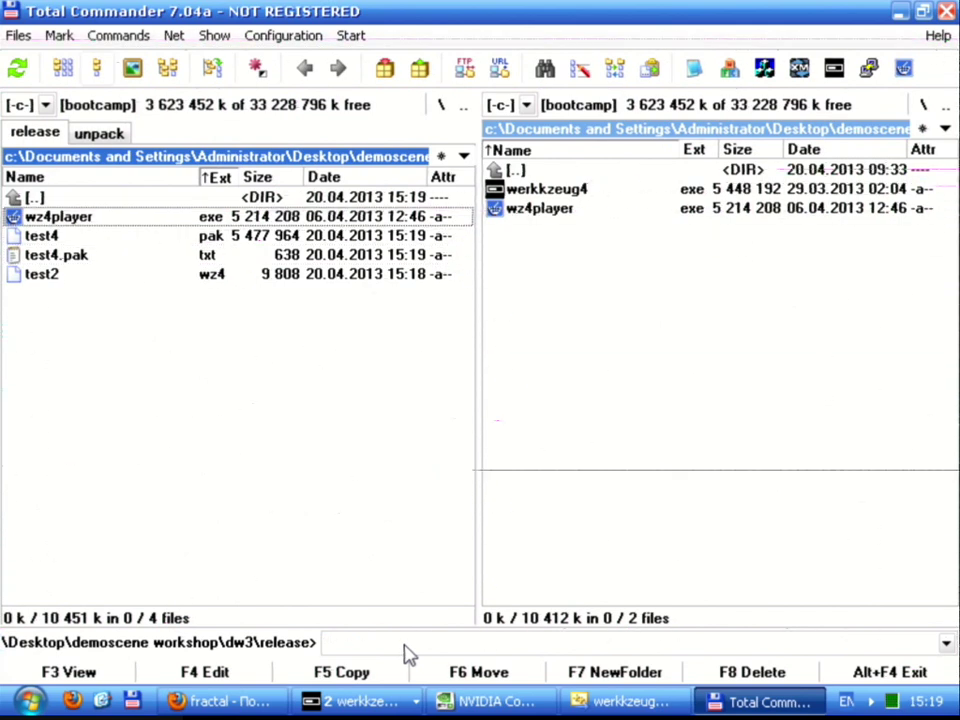
key("Down")
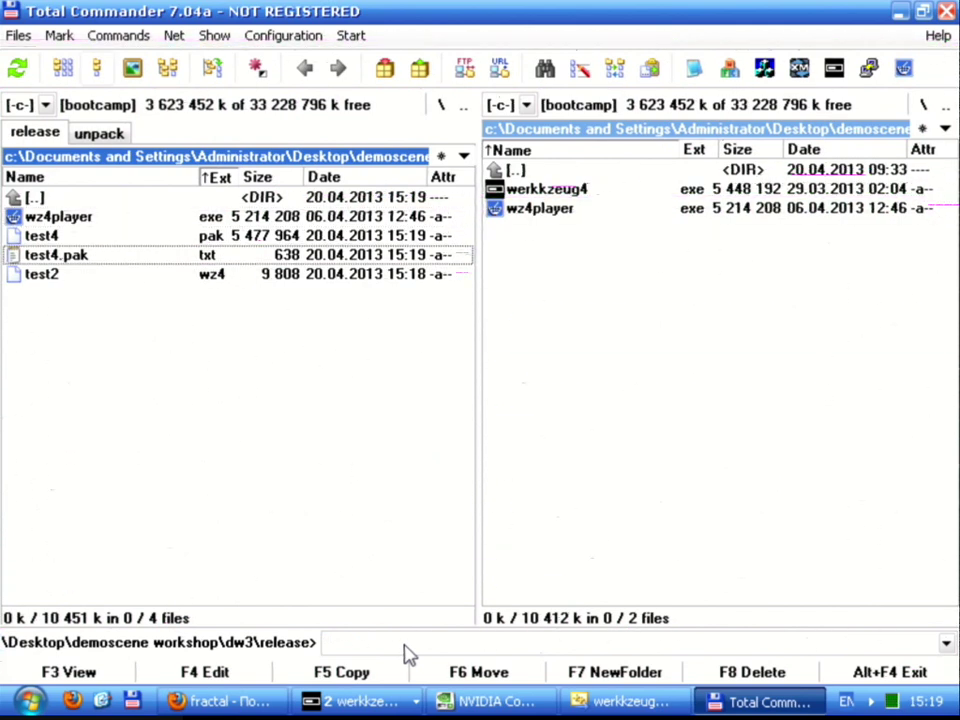
key("Up")
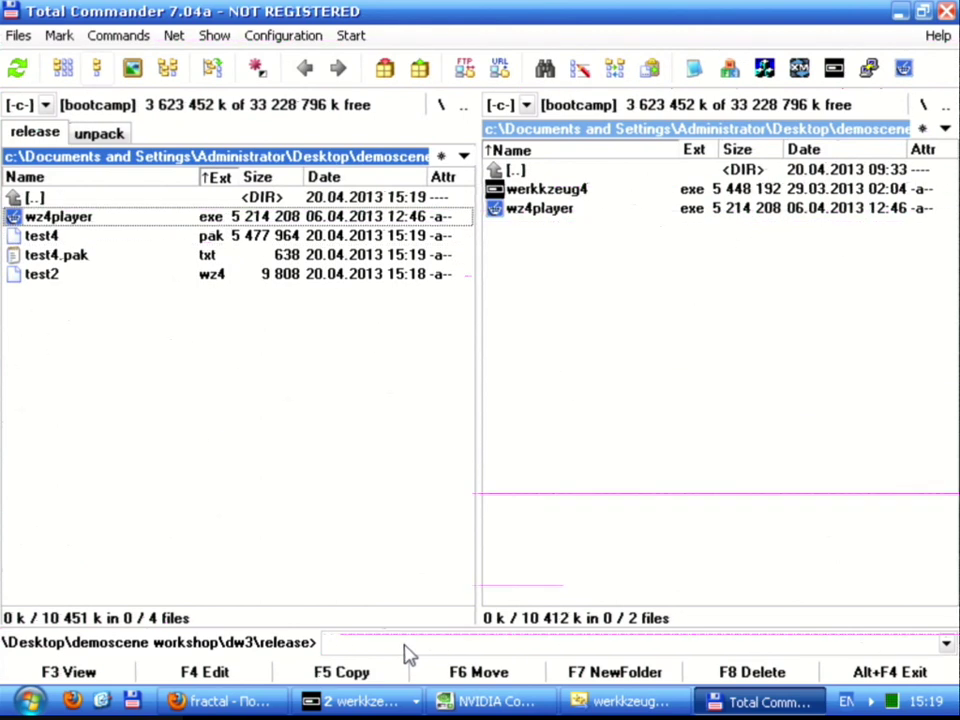
key("Down")
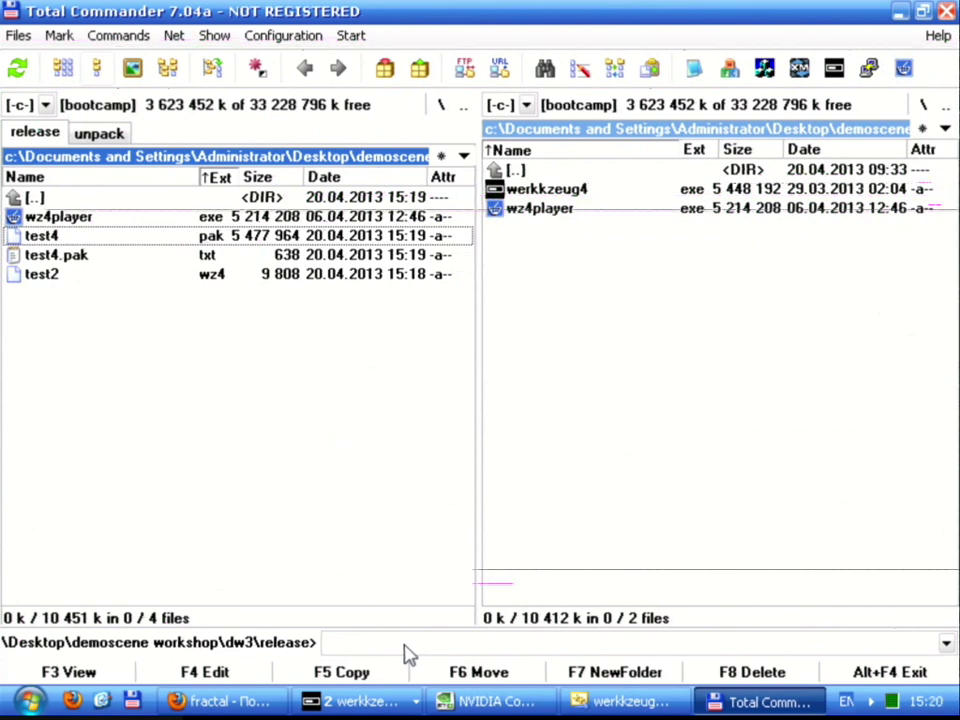
key("Up")
key("Return")
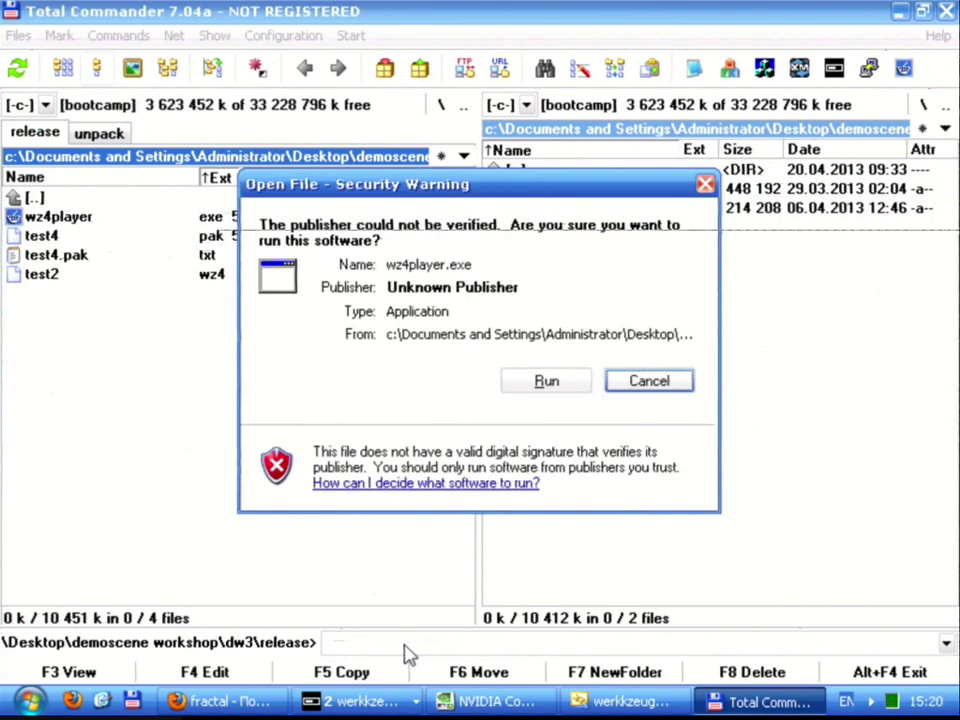
key("Return")
key("Return")
key("Down")
key("Down")
key("Down")
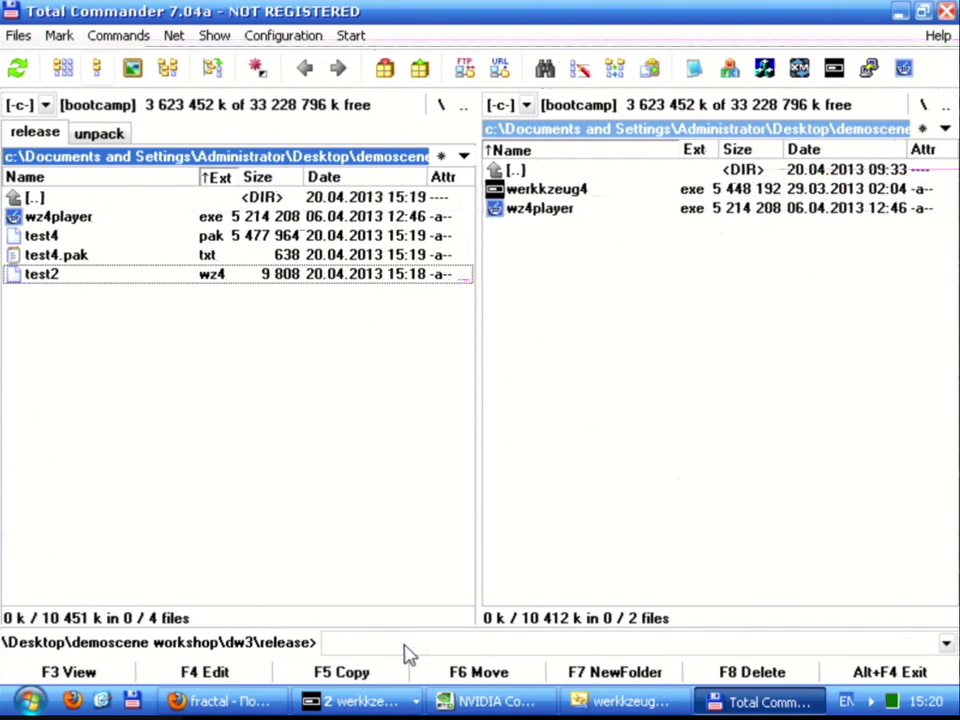
key("Delete")
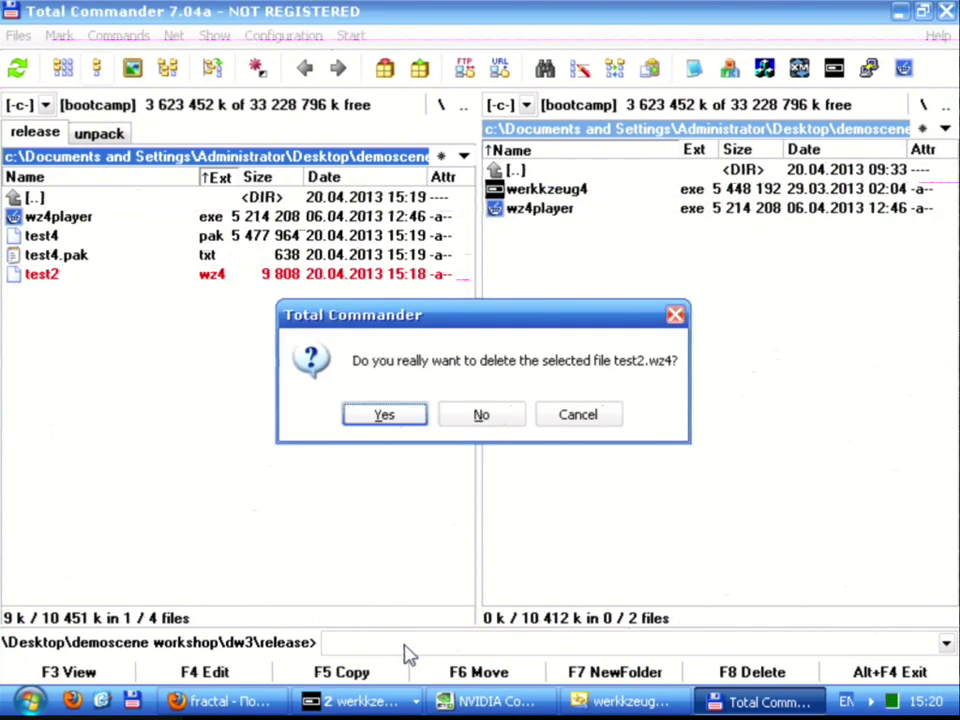
key("Escape")
Run the release folder's wz4player with the packed data, play the demo fullscreen at 800x600, and quit it
key("Up")
key("Up")
key("Up")
key("Return")
key("Left")
key("Return")
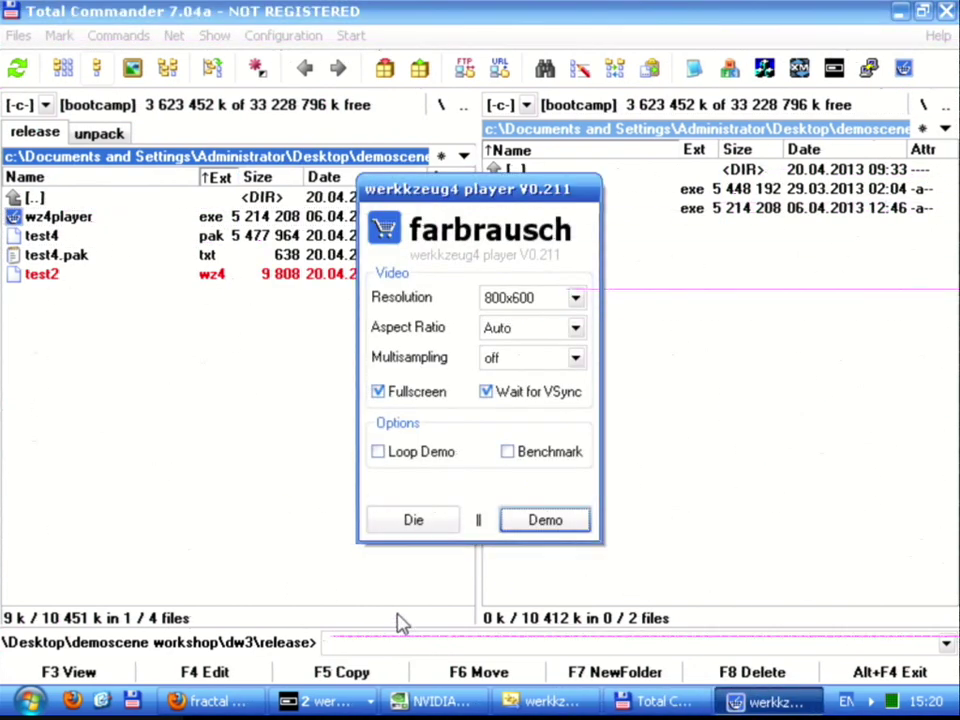
left_click(510, 528)
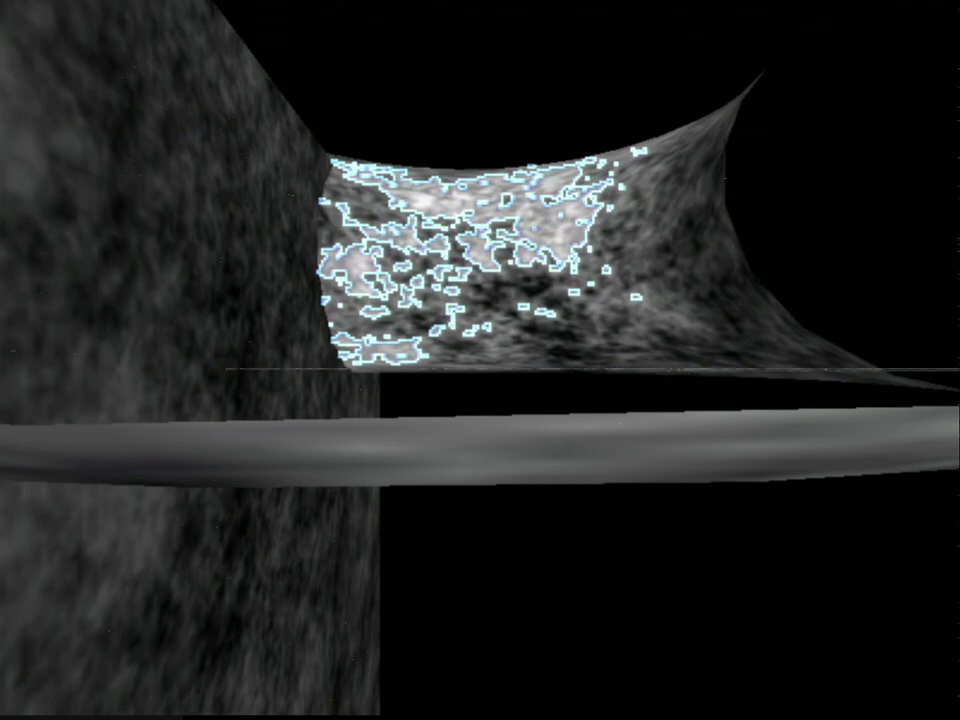
key("Escape")
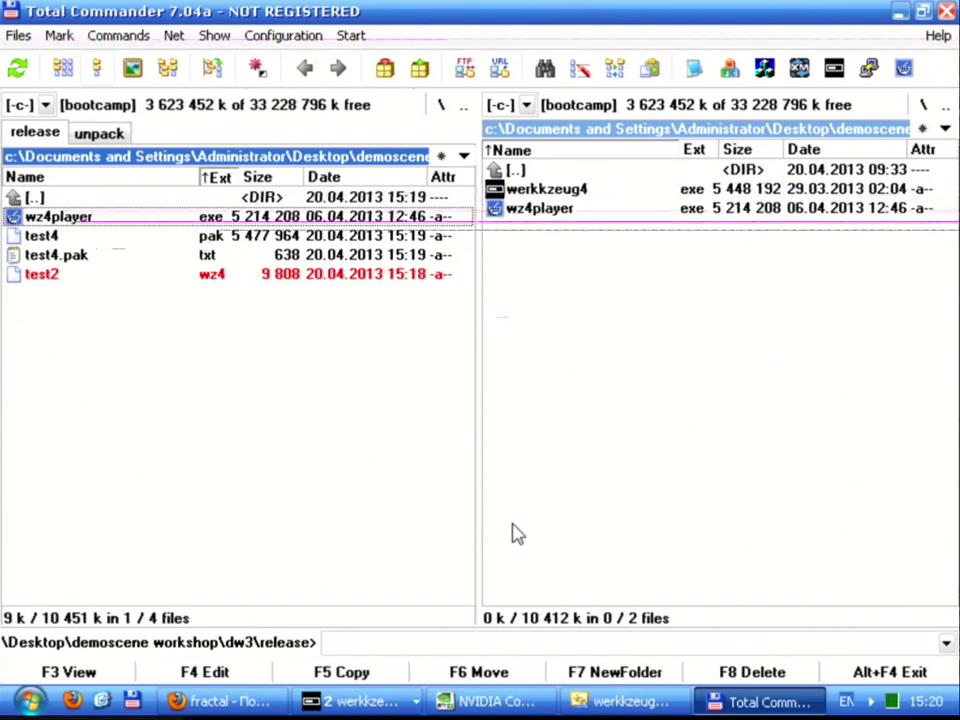
key("Up")
key("Return")
key("Return")
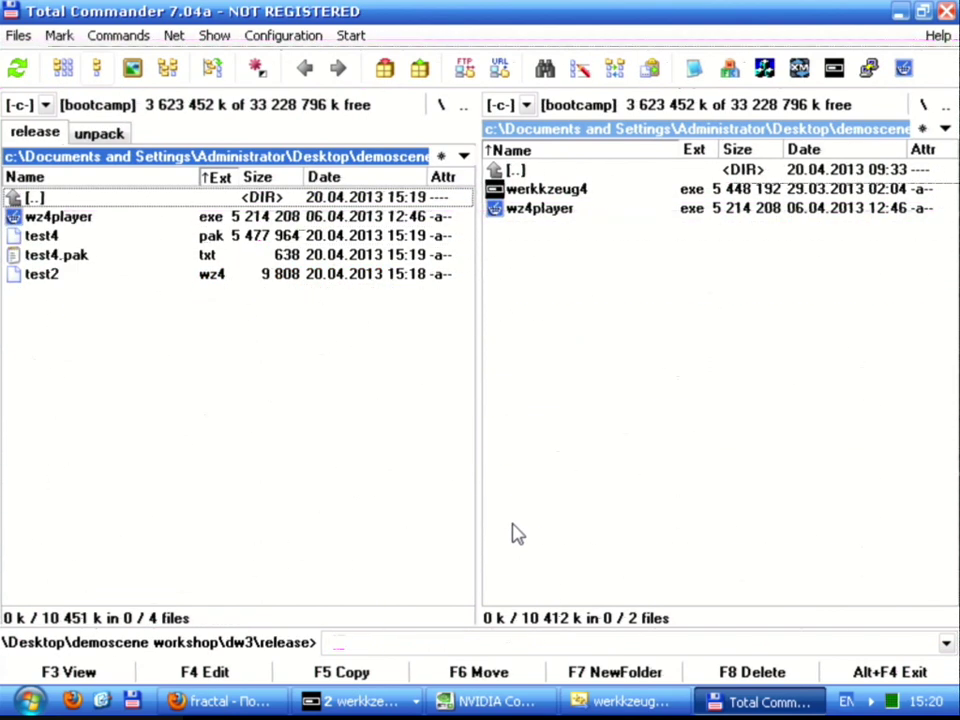
key("Return")
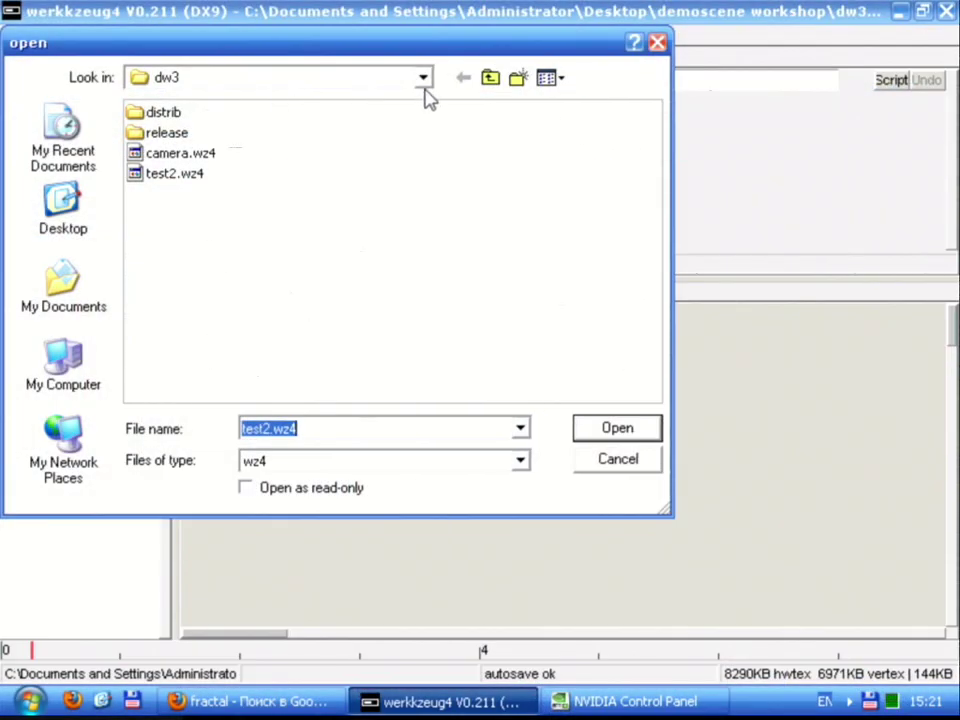
Open the project fr-062_party.wz4 from the C:\svn\farbrausch\fr-062 folder in werkkzeug4
left_click(423, 80)
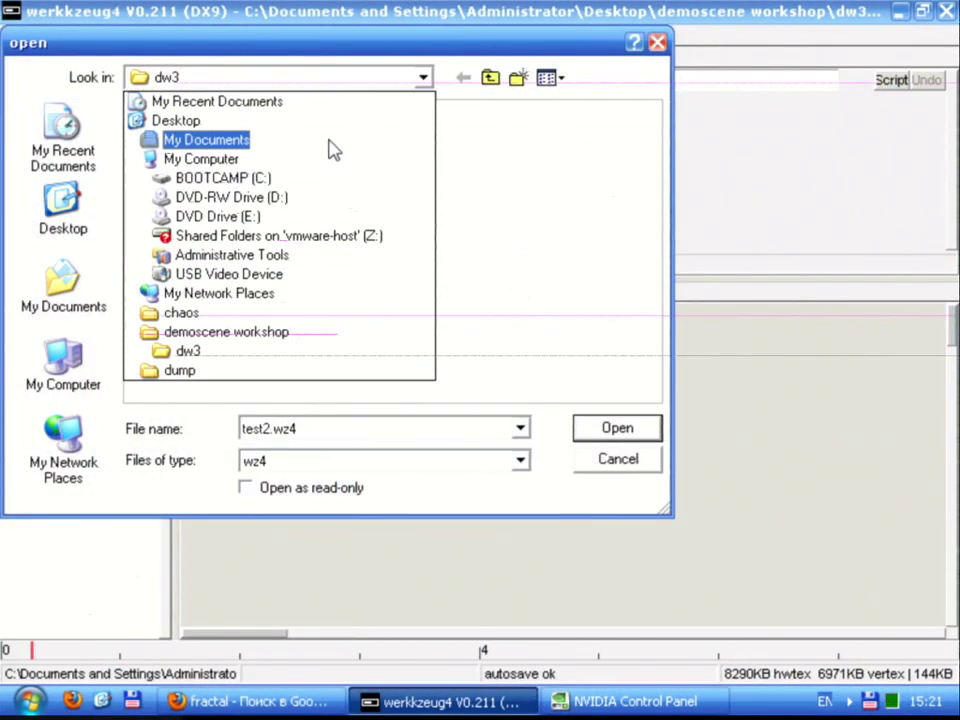
left_click(285, 177)
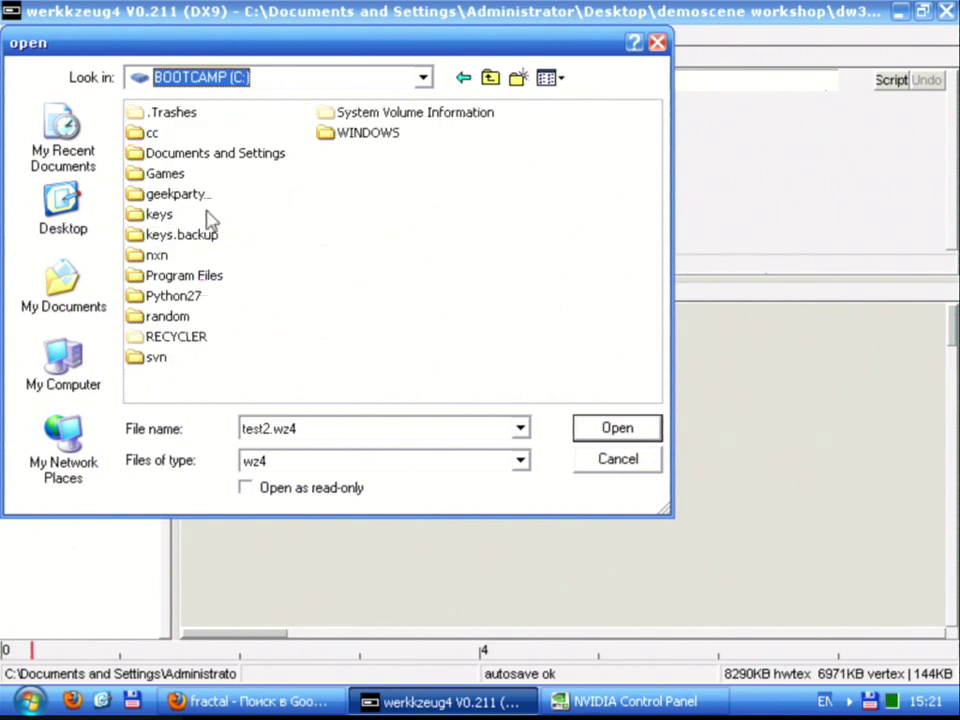
double_click(157, 357)
double_click(190, 116)
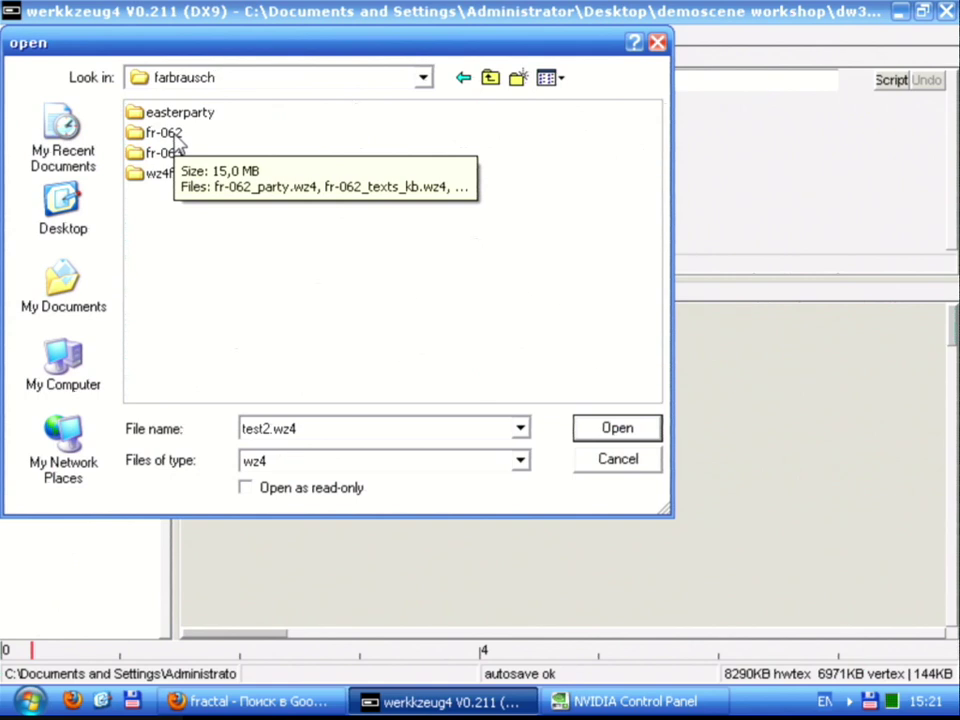
double_click(176, 141)
double_click(199, 118)
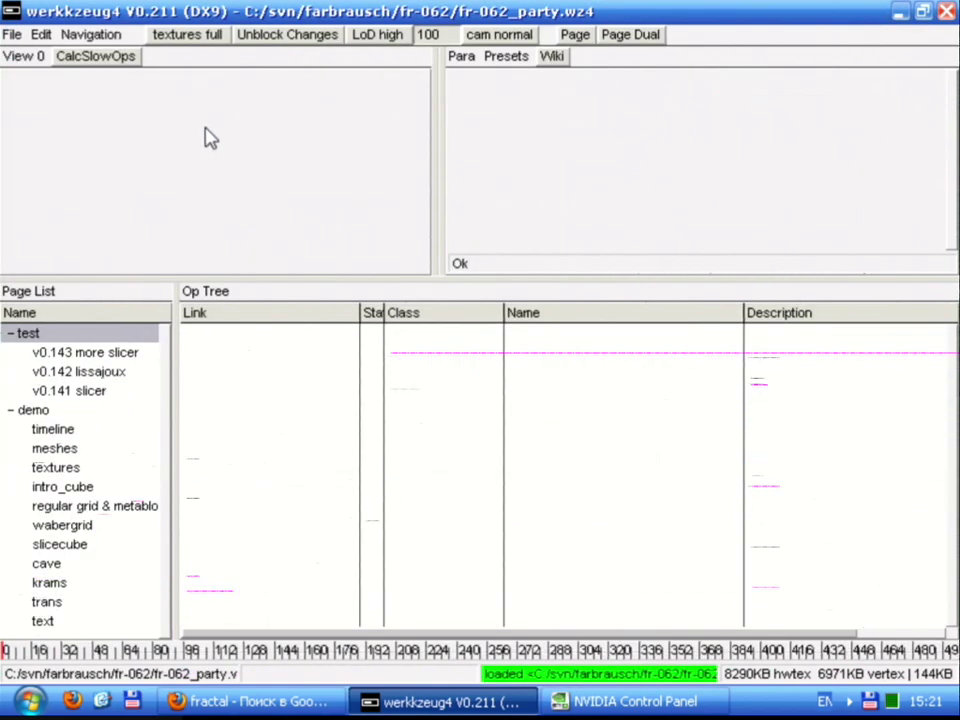
Show the project's root output in the 3D view, maximize the view, and hide the handles
right_click(242, 403)
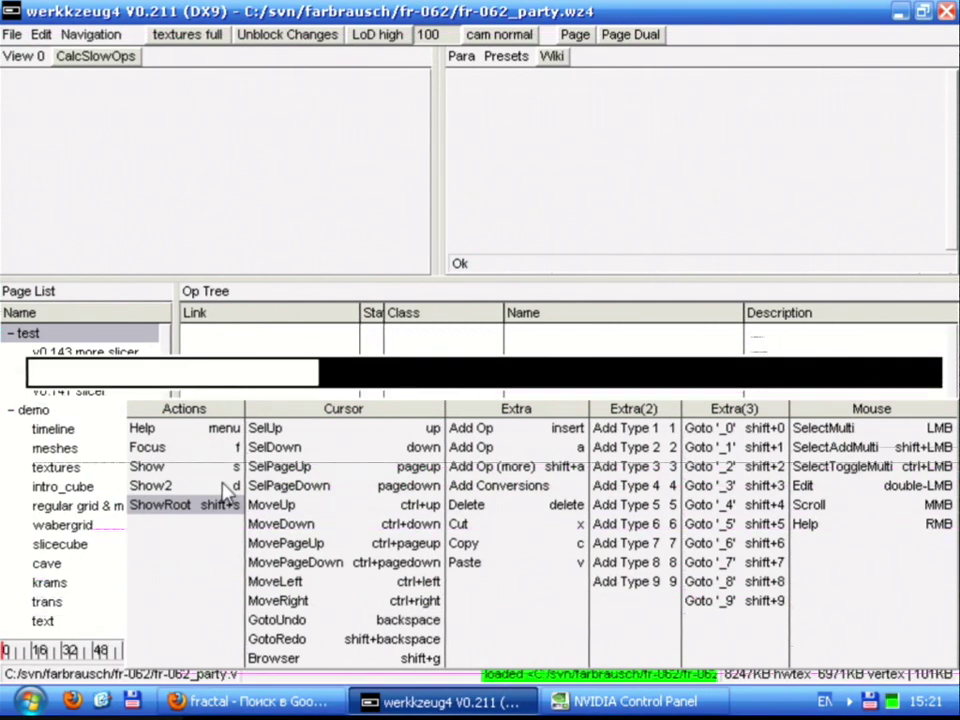
left_click(224, 486)
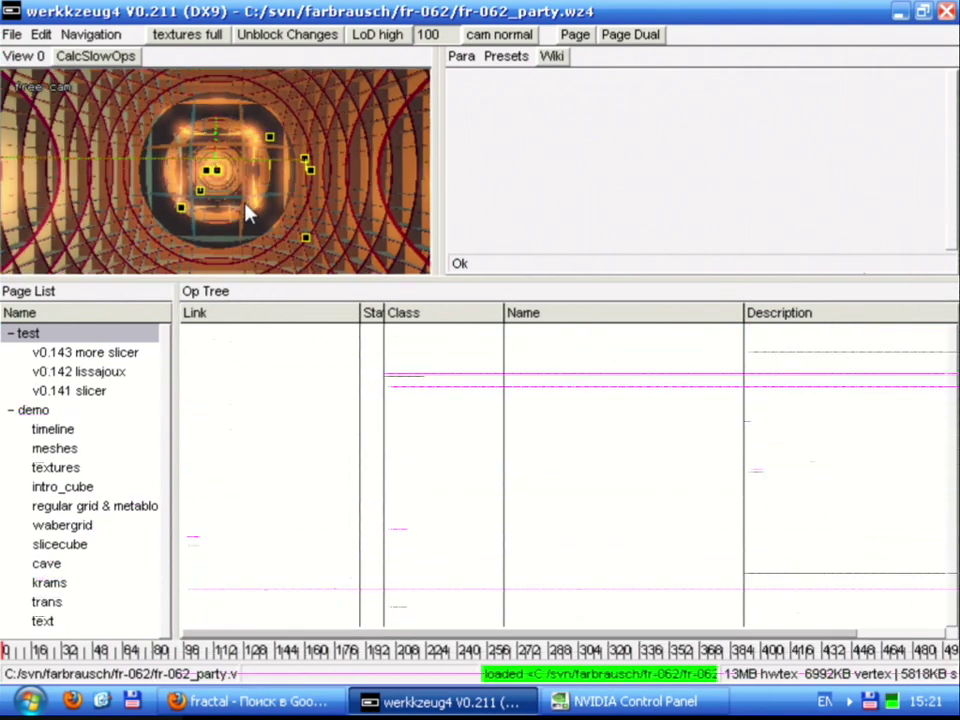
key("Tab")
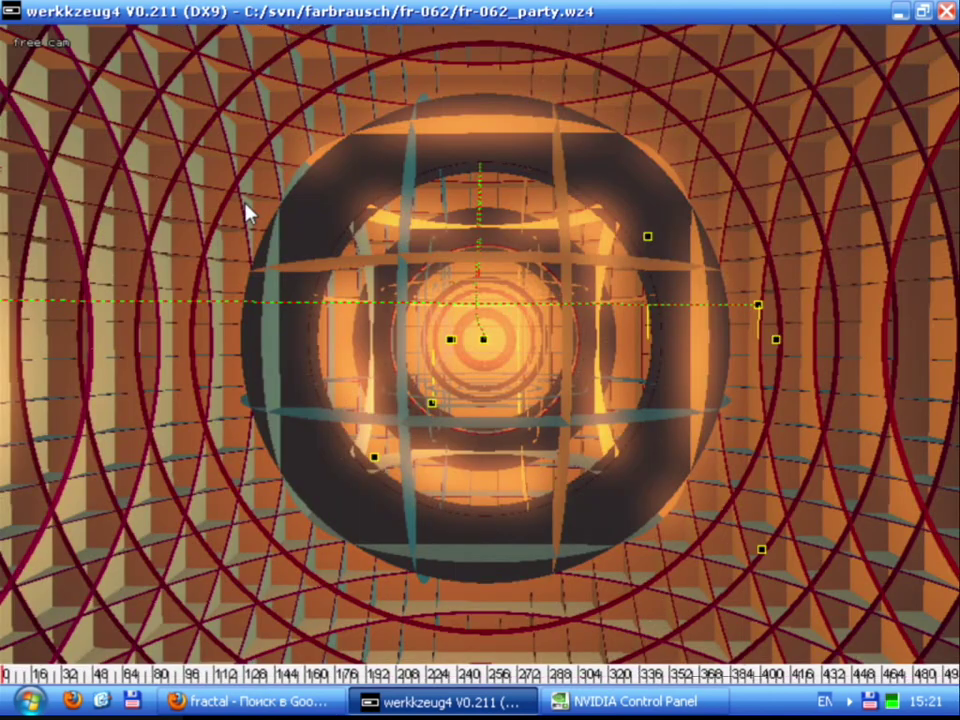
key("h")
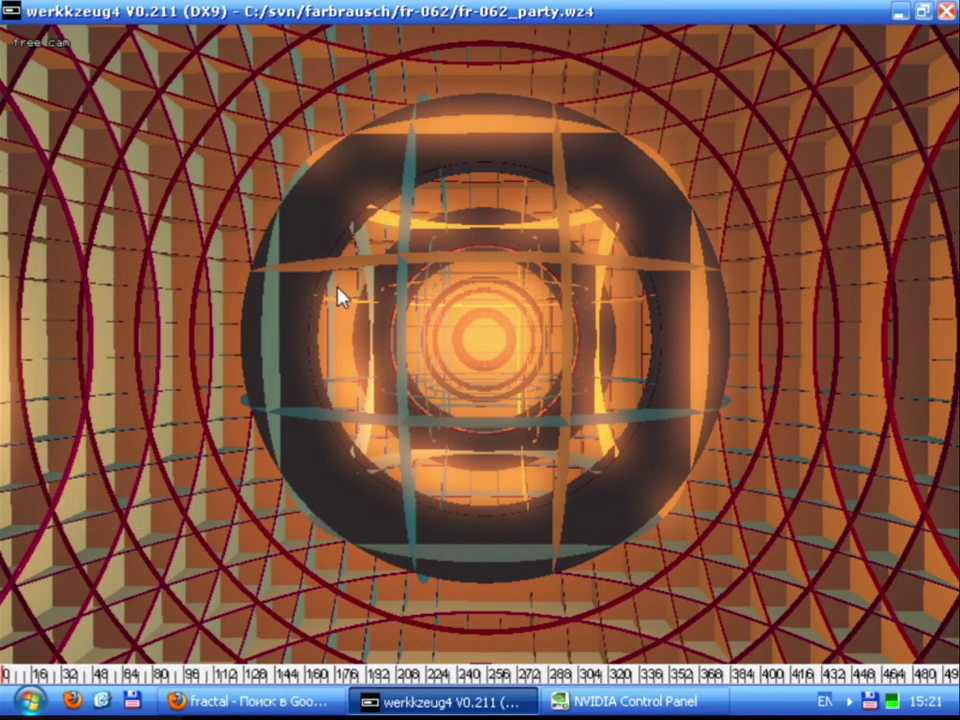
Play the demo's opening in the maximized view and return to the normal window layout
key("l")
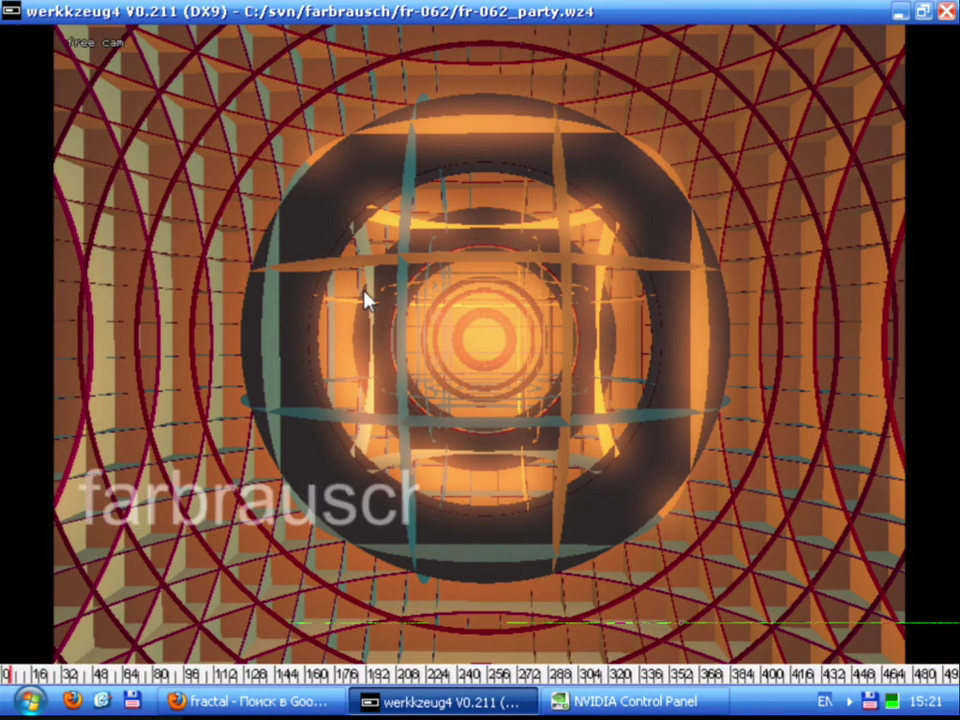
key("a")
key("Tab")
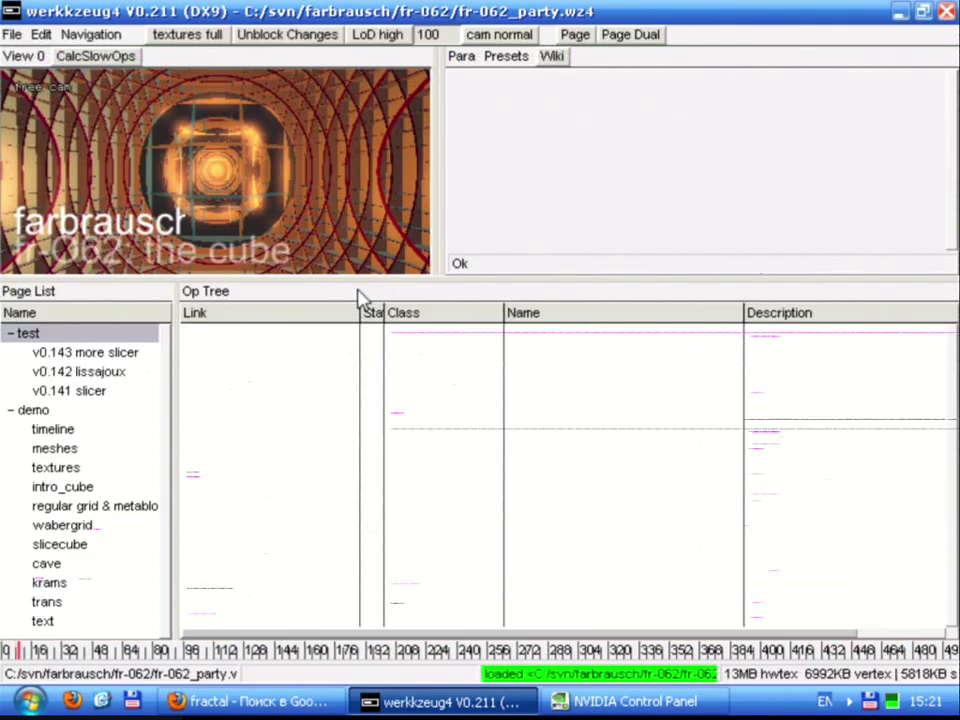
key("l")
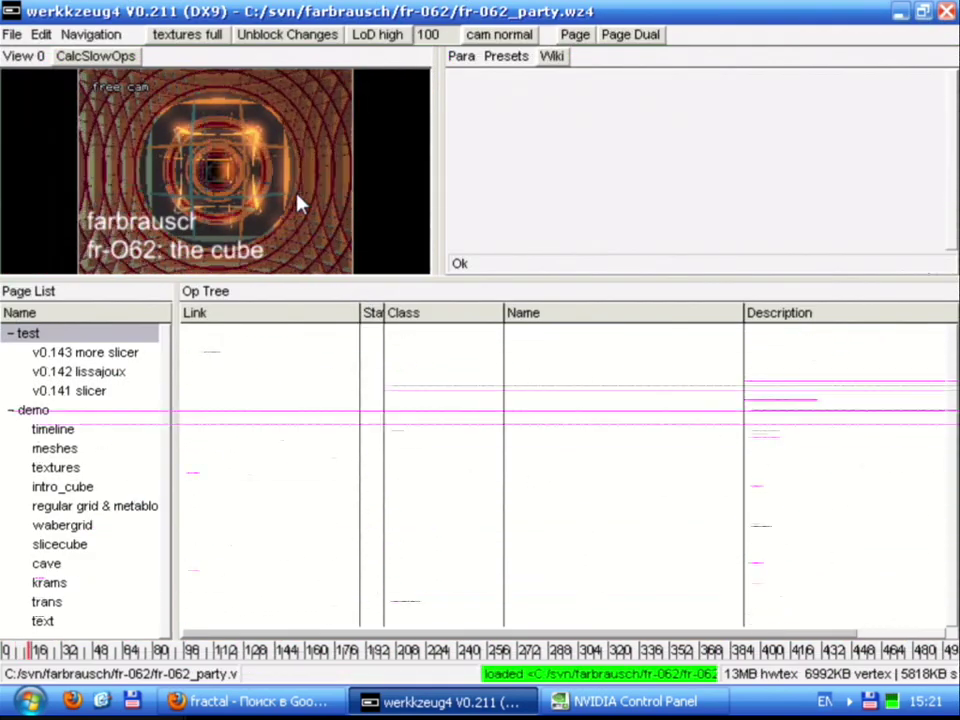
Open the demo's timeline page, switch from the free camera to the demo's own camera, and watch playback in the maximized view
right_click(231, 447)
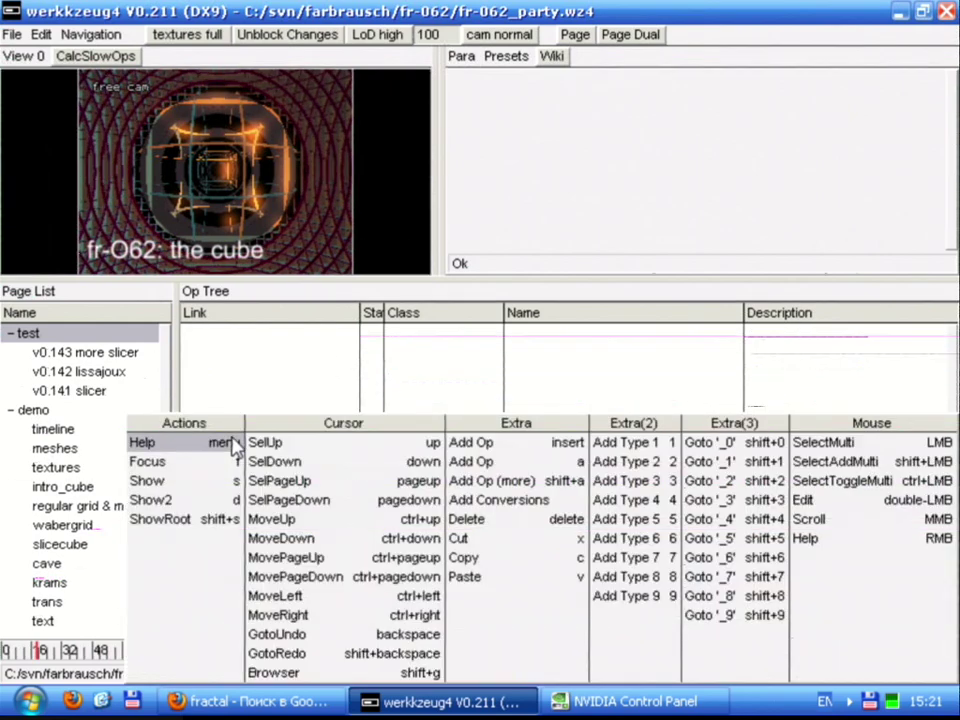
left_click(107, 430)
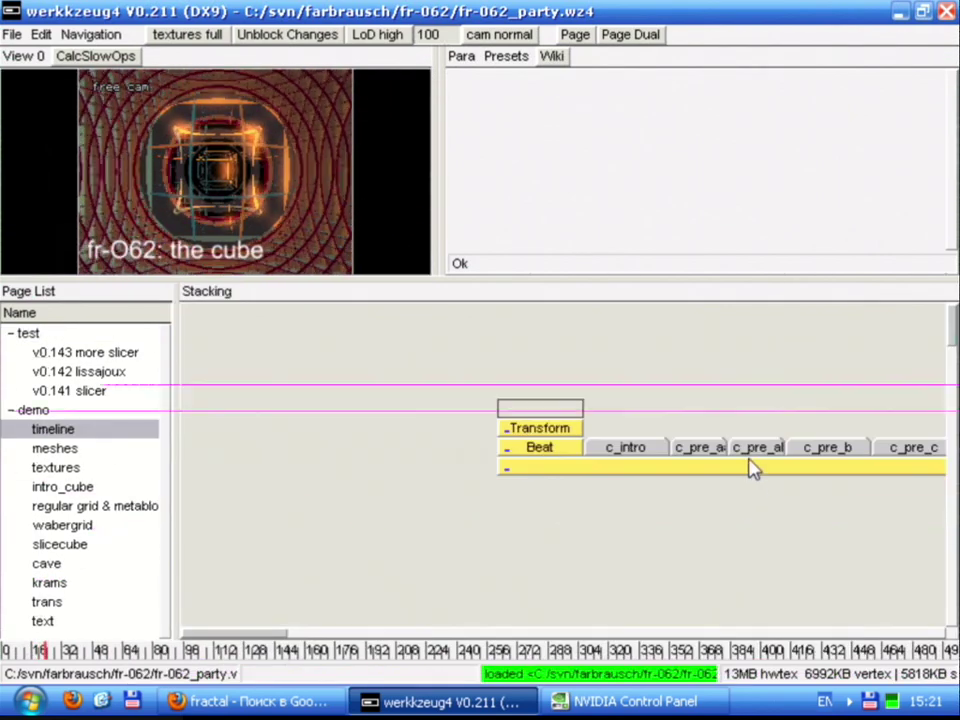
left_click(658, 633)
key("c")
key("Tab")
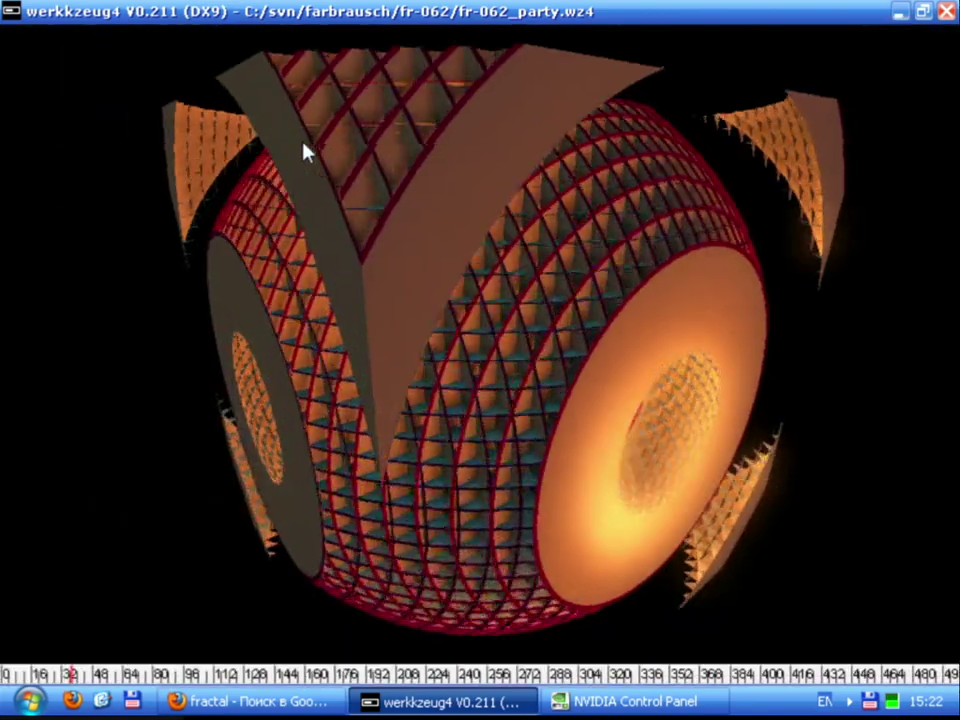